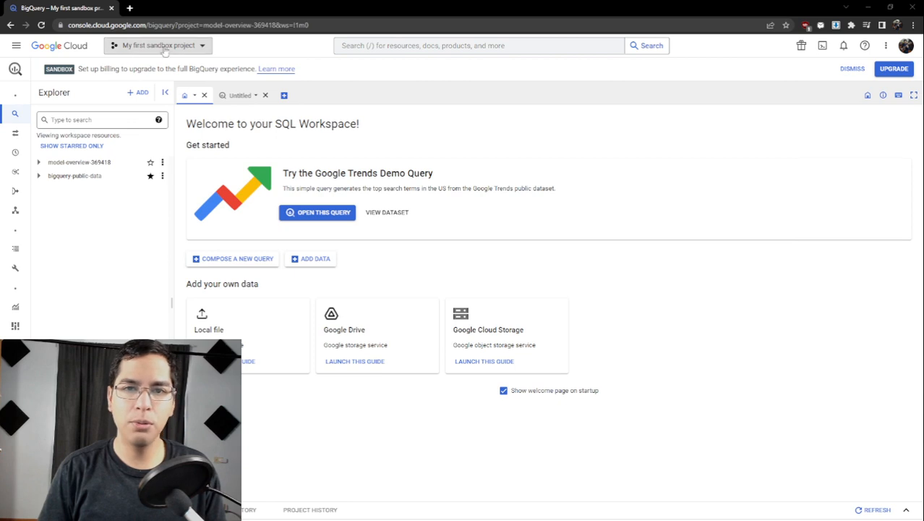
click(215, 25)
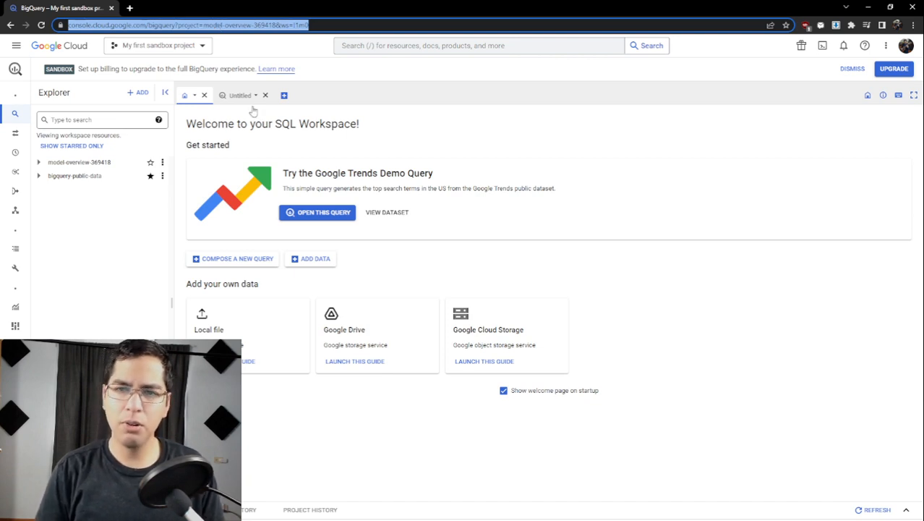
click(290, 135)
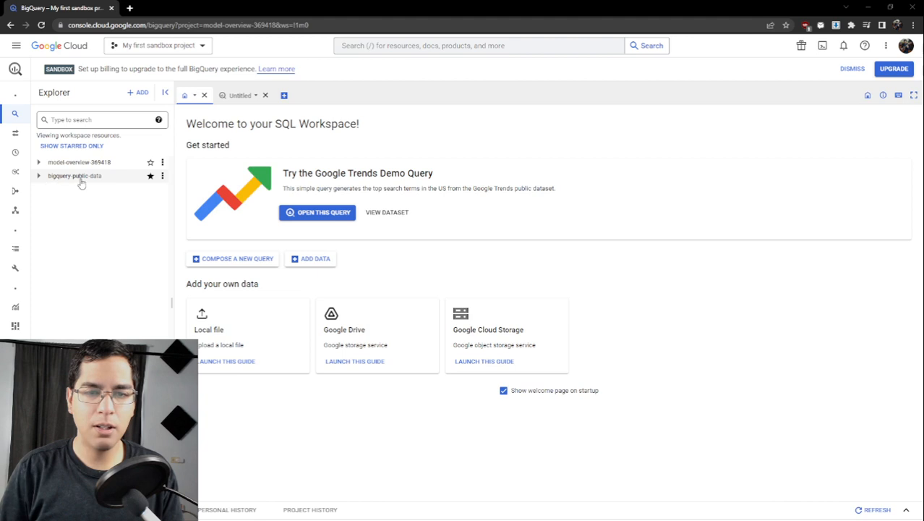
- Expand the bigquery-public-data project and browse its list of public datasets
click(39, 175)
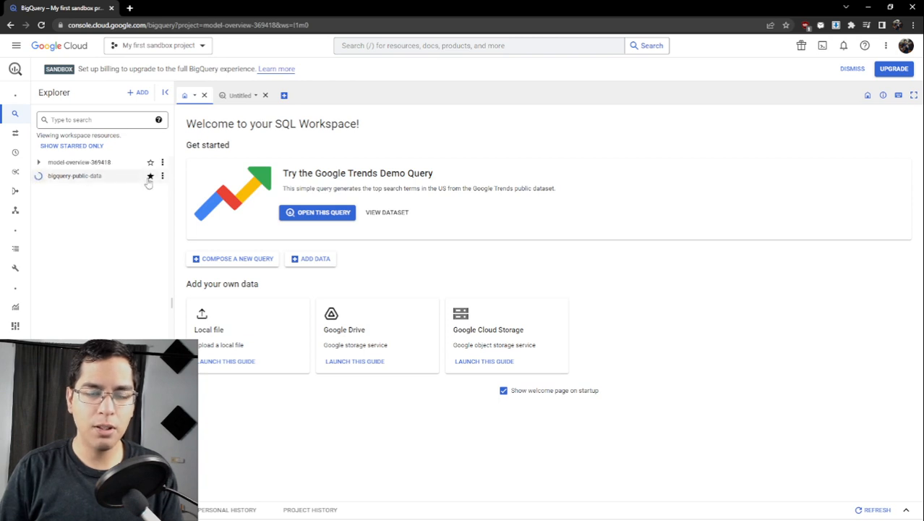
scroll(102, 219, down, 15)
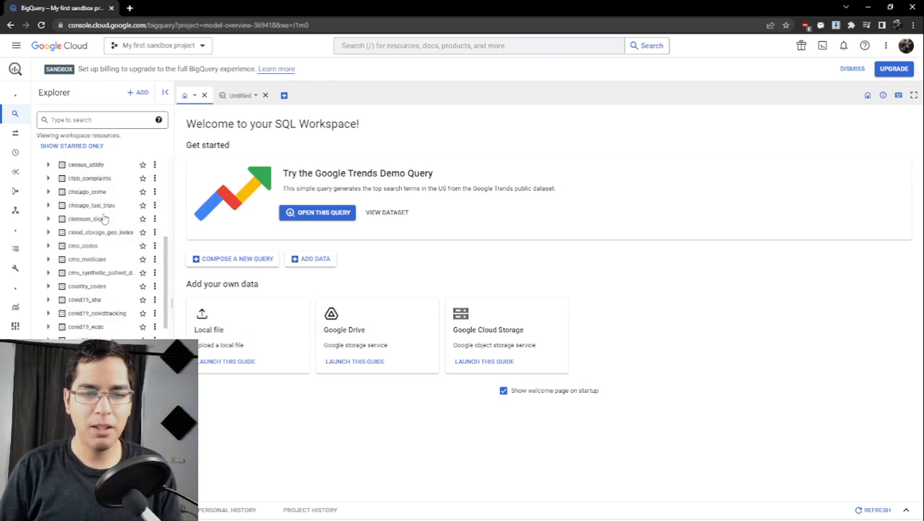
scroll(100, 200, down, 10)
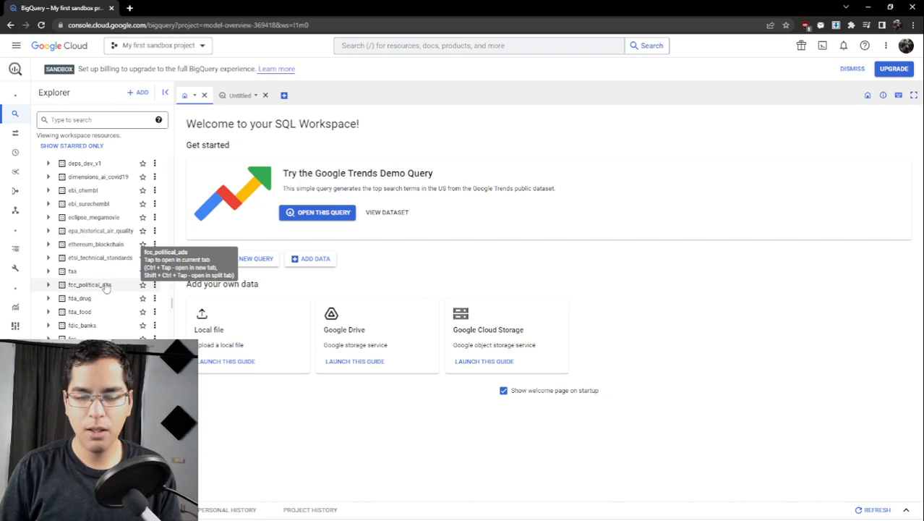
scroll(90, 271, down, 4)
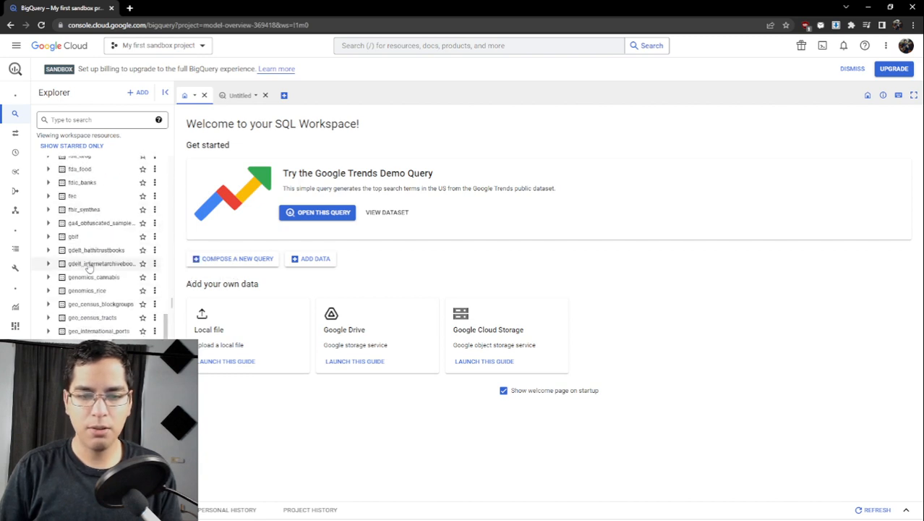
scroll(88, 267, down, 5)
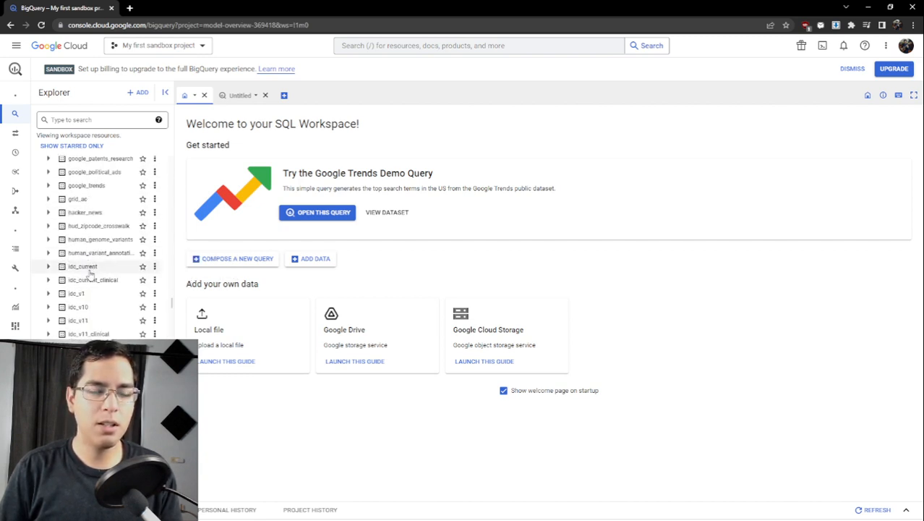
scroll(91, 272, down, 5)
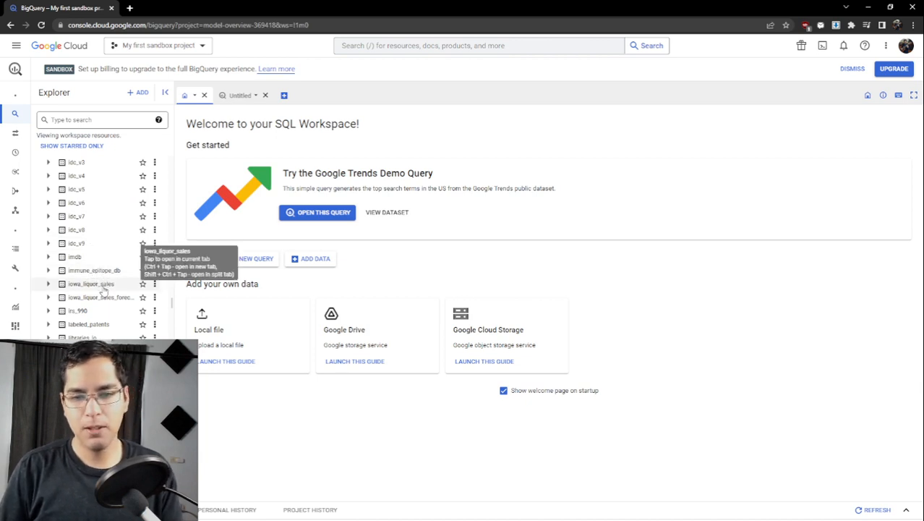
scroll(103, 287, down, 2)
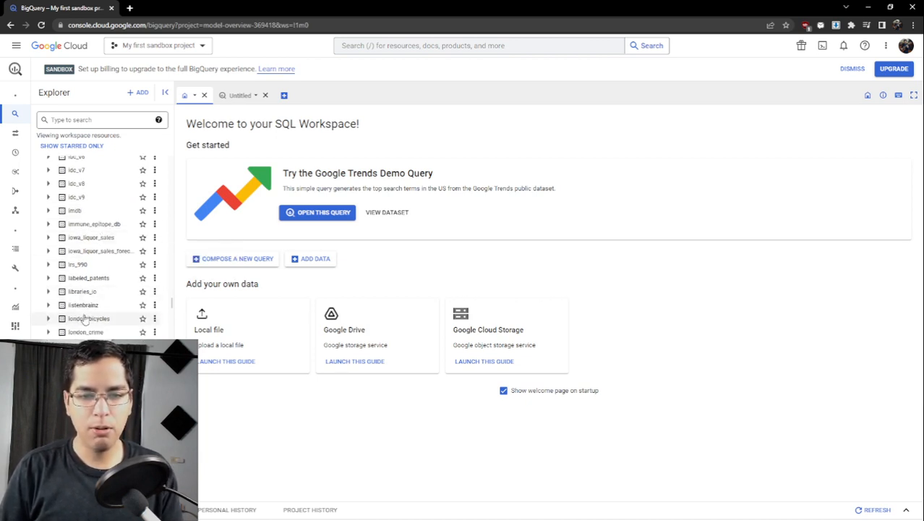
scroll(86, 318, down, 5)
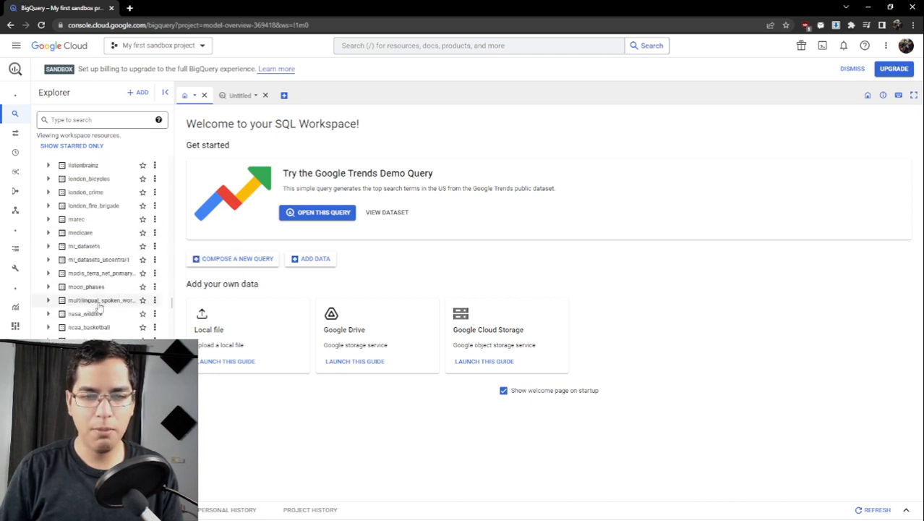
scroll(98, 322, down, 6)
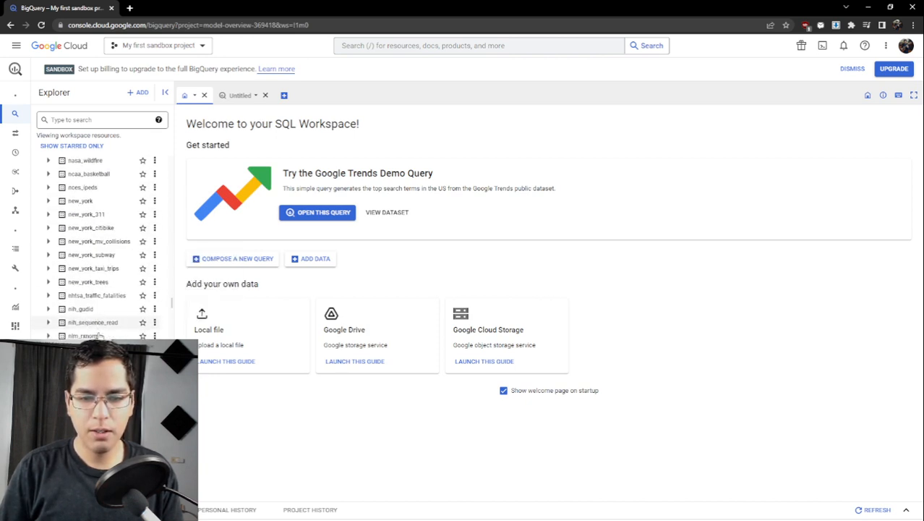
scroll(100, 335, down, 6)
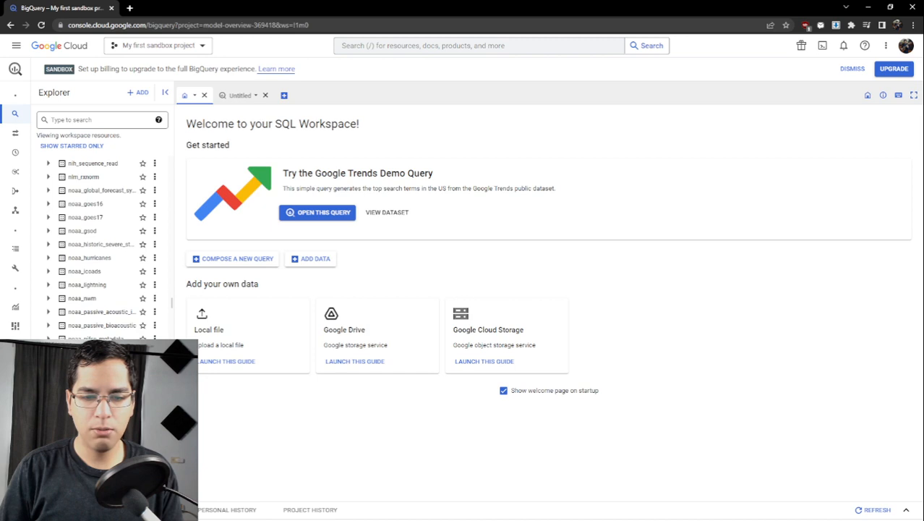
scroll(101, 319, up, 15)
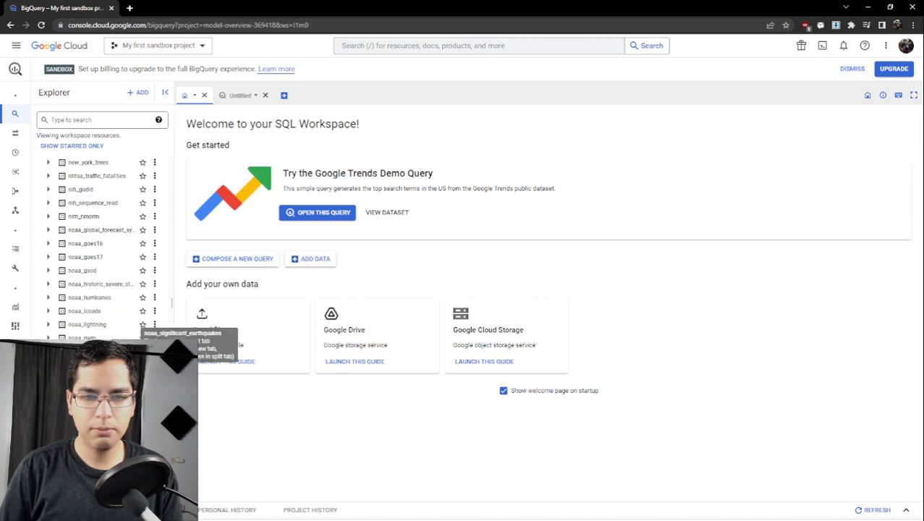
scroll(101, 289, up, 15)
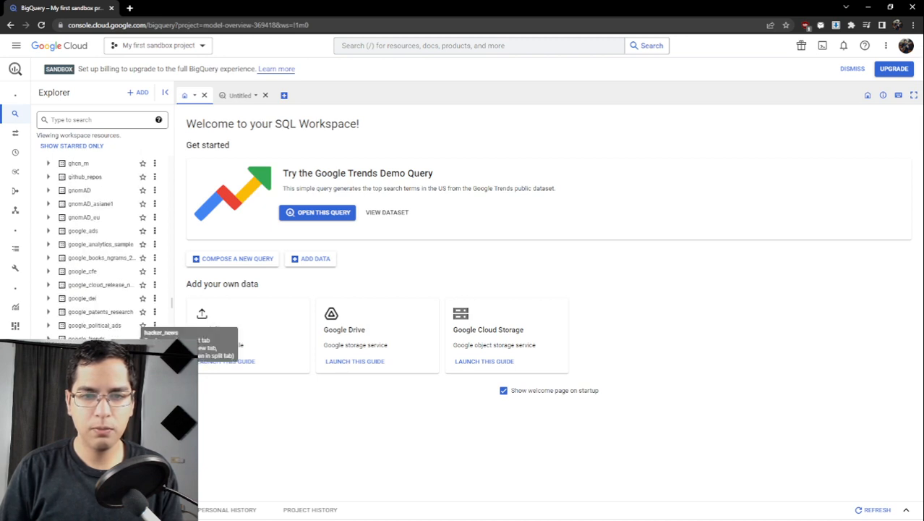
scroll(80, 217, up, 10)
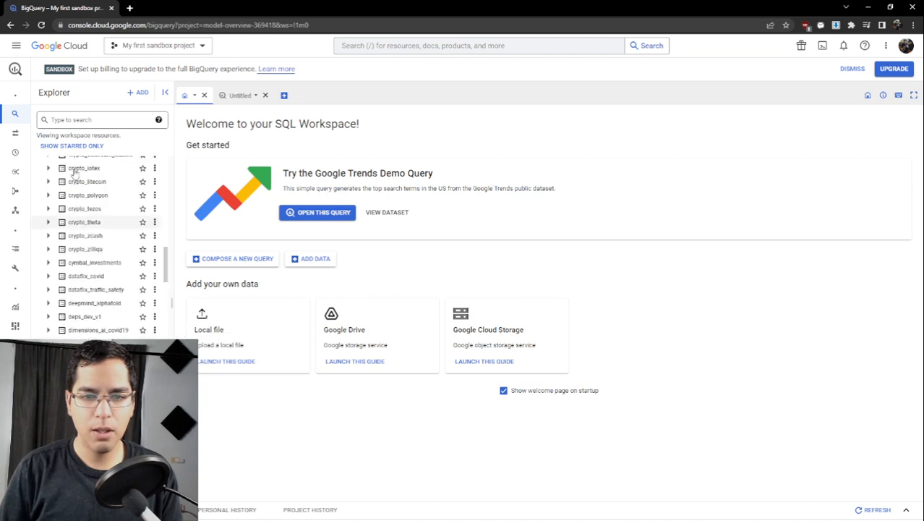
- Search the Explorer resources for "iowa" and open the iowa_liquor_sales dataset under bigquery-public-data
click(82, 122)
text(li)
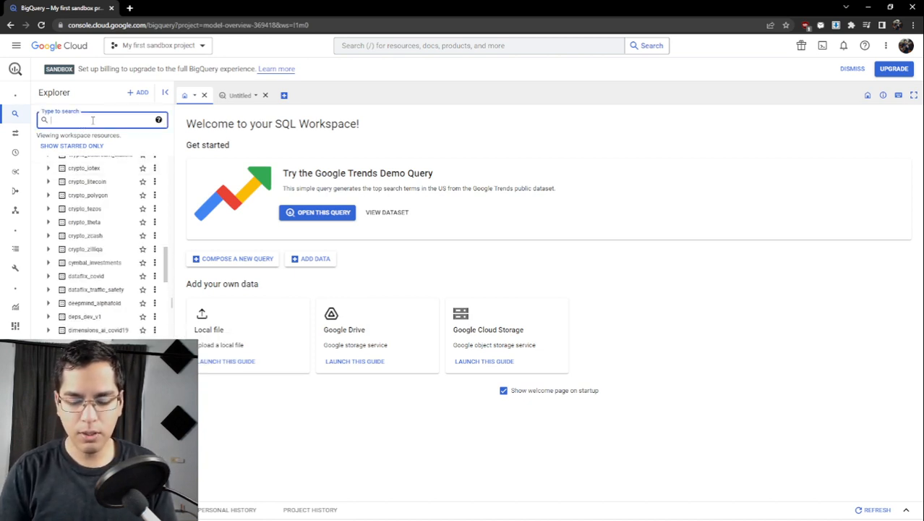
text(owa)
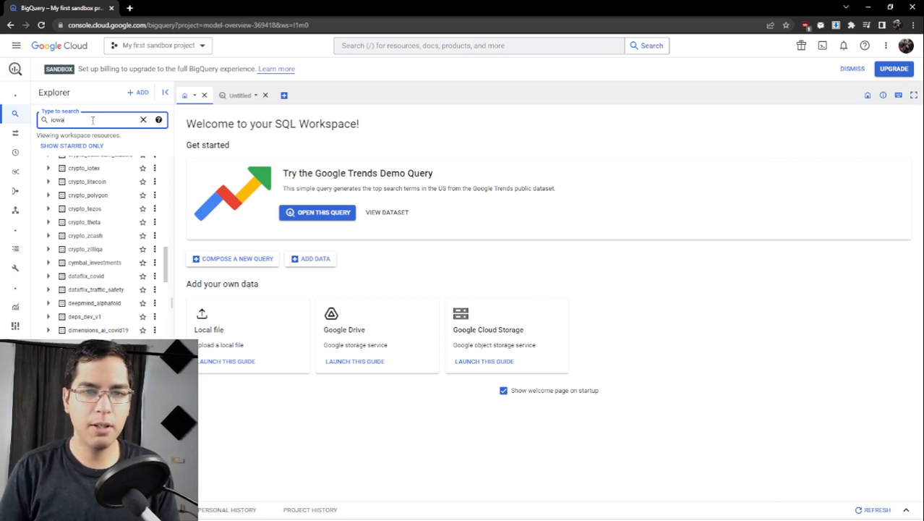
key(Return)
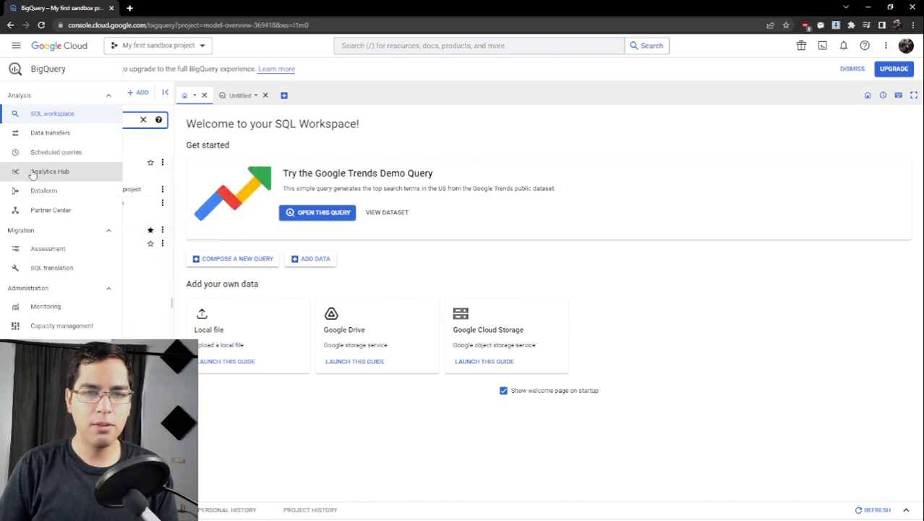
click(46, 177)
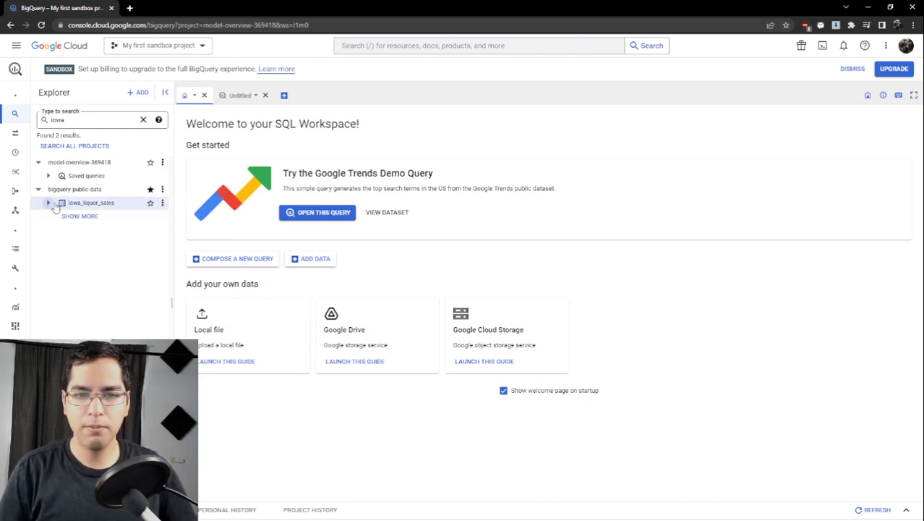
click(80, 205)
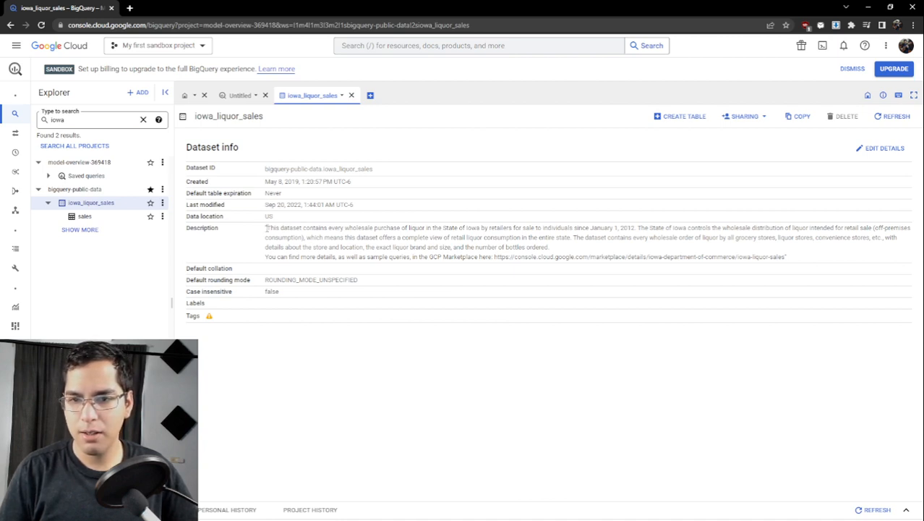
- Enlarge the page and read the description of the iowa_liquor_sales dataset
drag(266, 228, 439, 229)
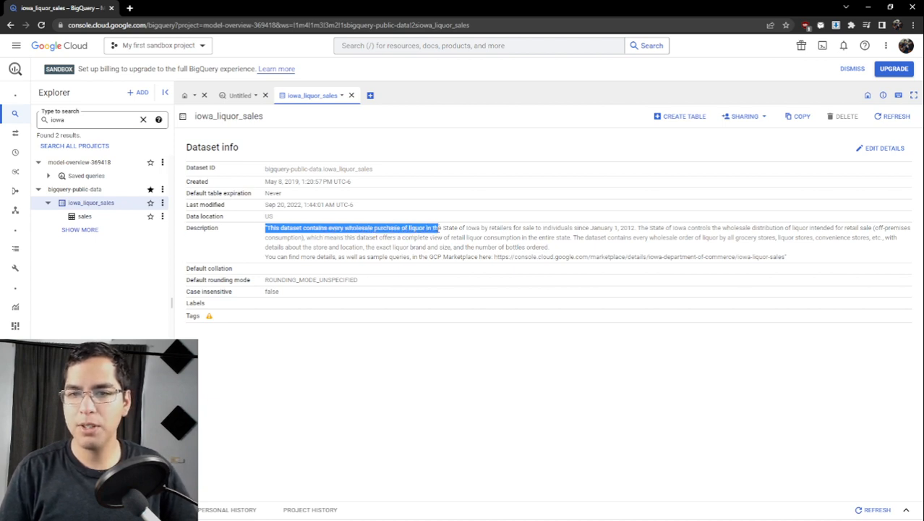
key(ctrl+plus)
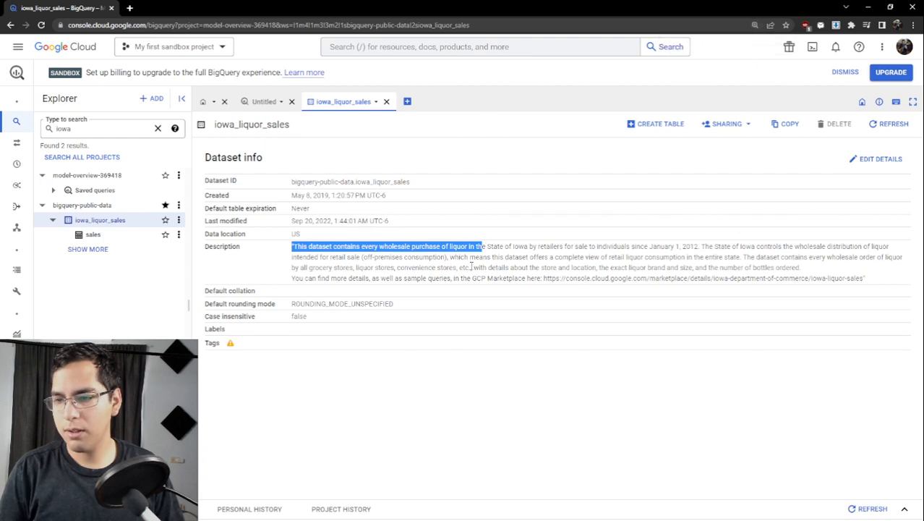
click(479, 248)
drag(479, 248, 815, 278)
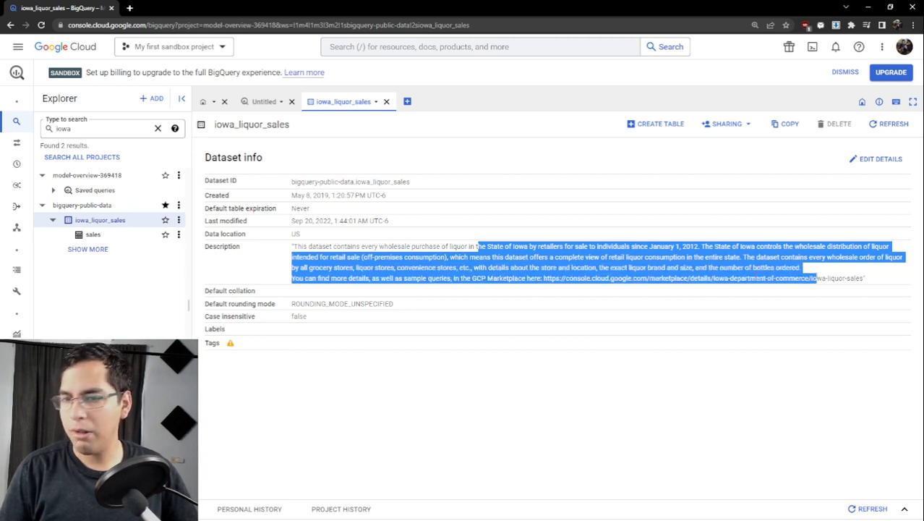
click(596, 250)
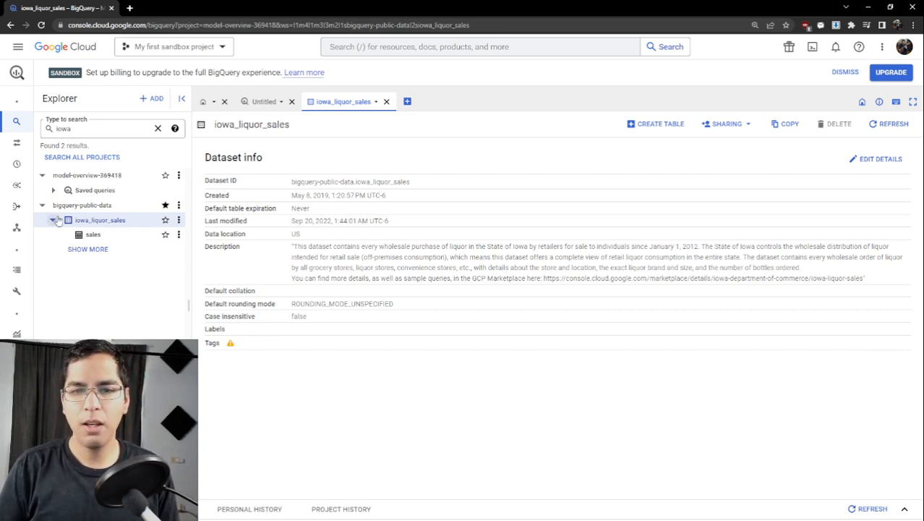
- Open the sales table of iowa_liquor_sales and examine its schema's field names, types and descriptions
click(92, 235)
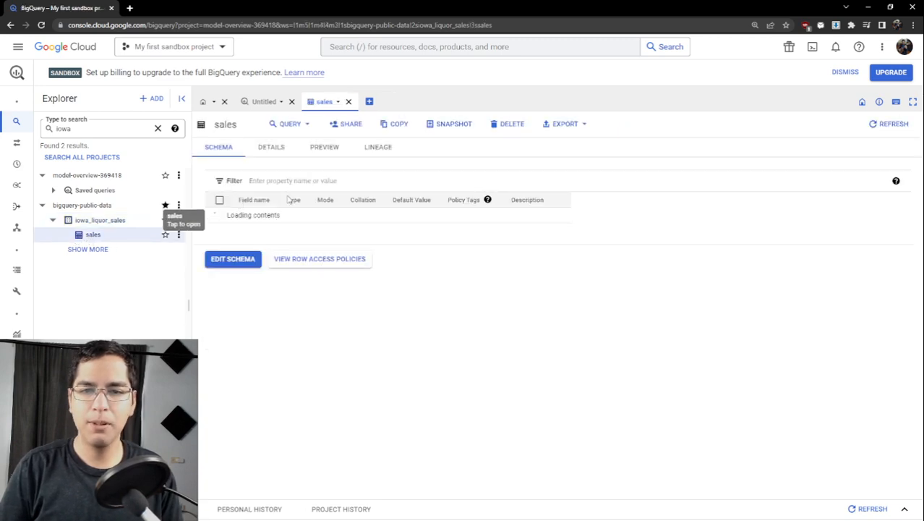
scroll(467, 230, down, 1)
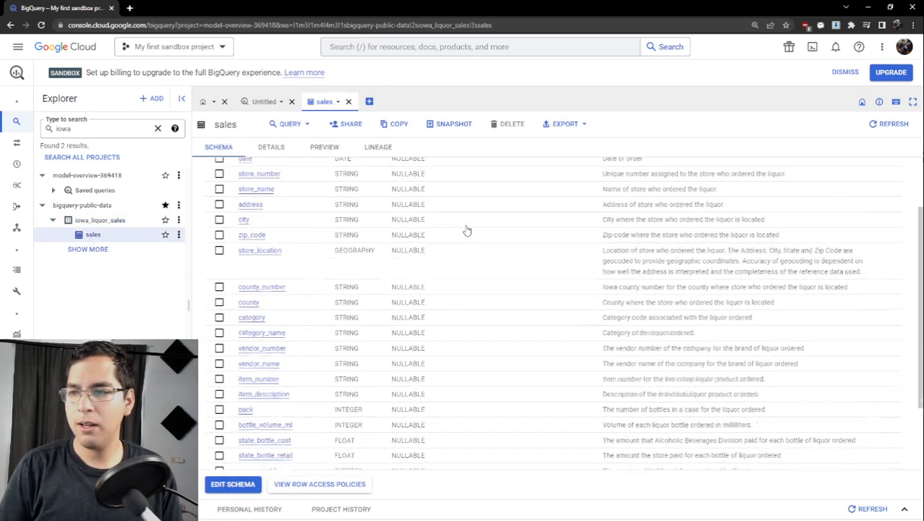
scroll(466, 230, down, 2)
scroll(449, 221, up, 5)
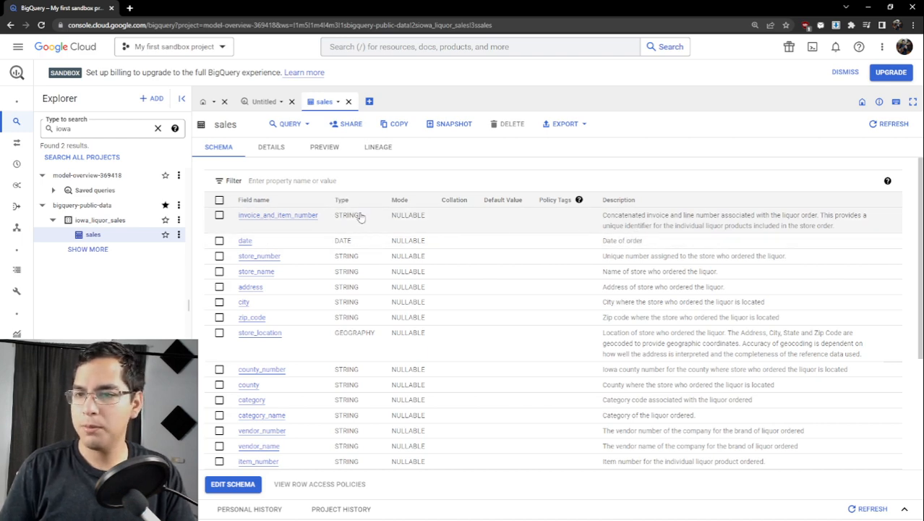
scroll(366, 231, down, 1)
scroll(365, 232, up, 1)
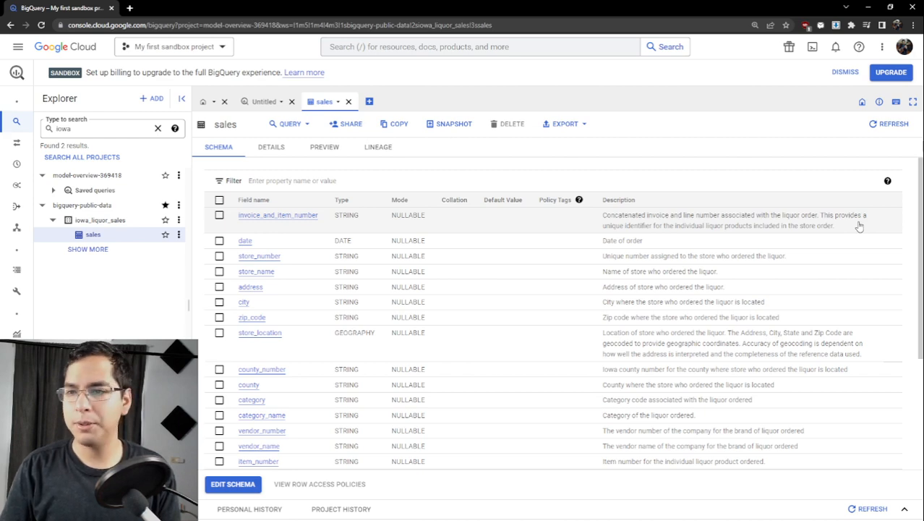
scroll(532, 246, down, 3)
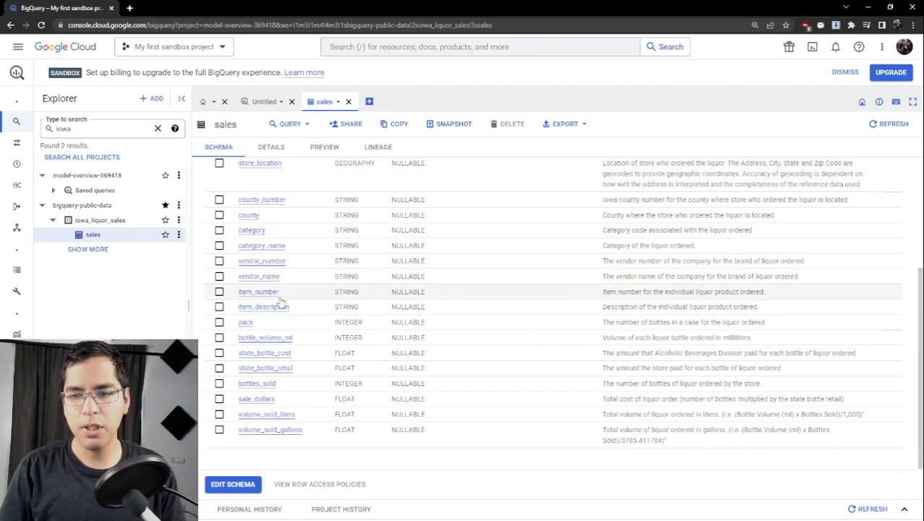
scroll(296, 290, up, 3)
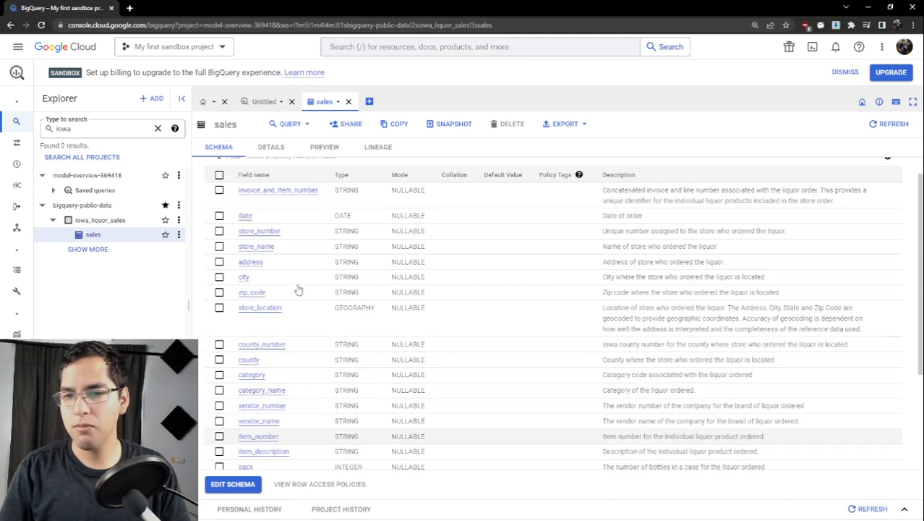
scroll(280, 290, down, 2)
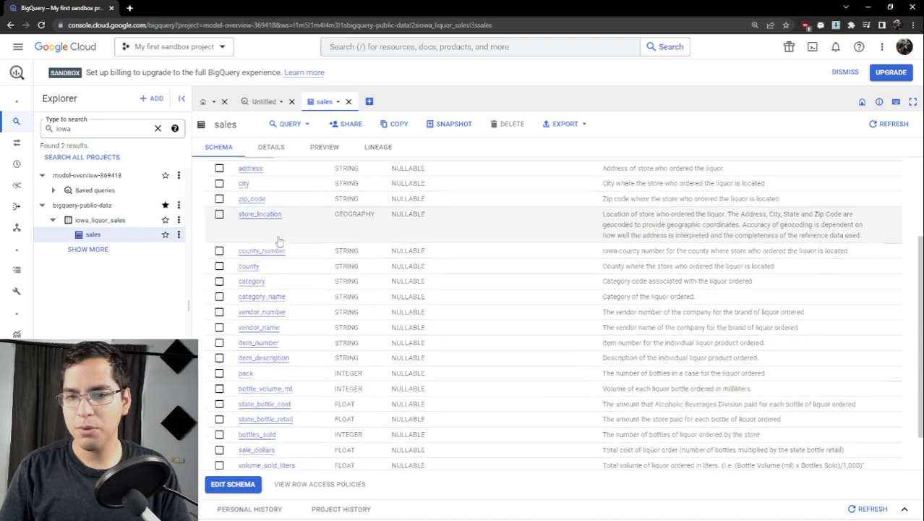
scroll(278, 242, up, 3)
scroll(250, 249, down, 3)
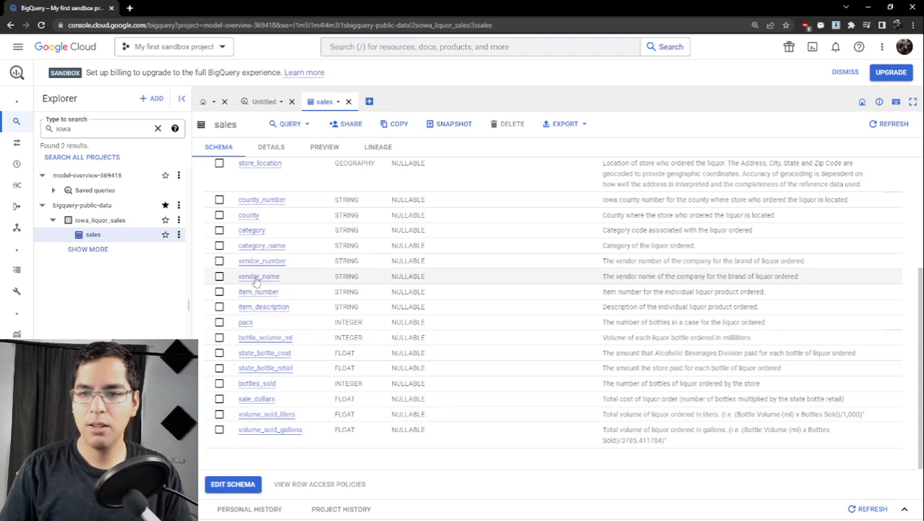
scroll(288, 254, up, 1)
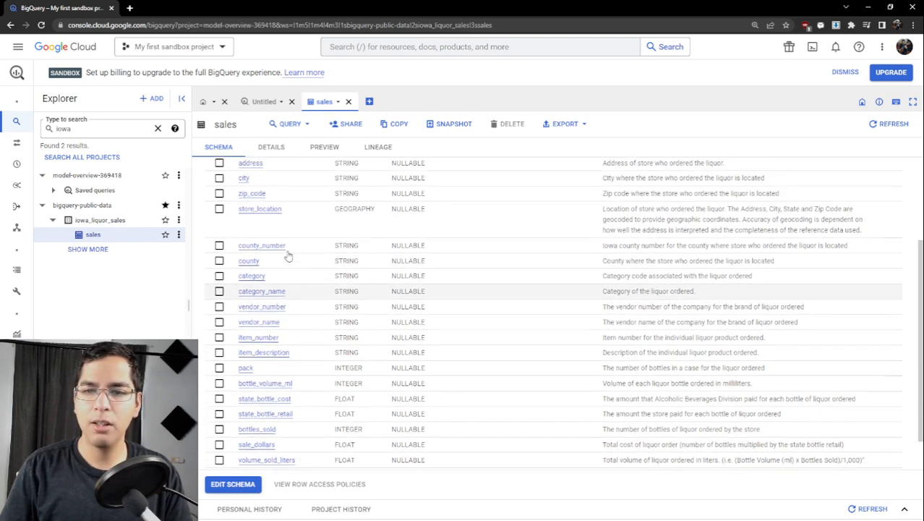
scroll(288, 255, up, 3)
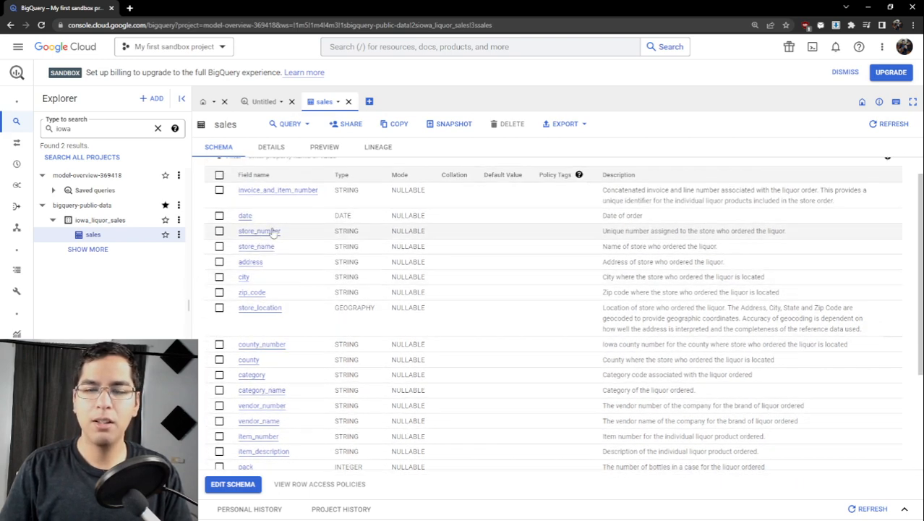
- View the sales table's details and check its total logical bytes in the storage info
click(275, 147)
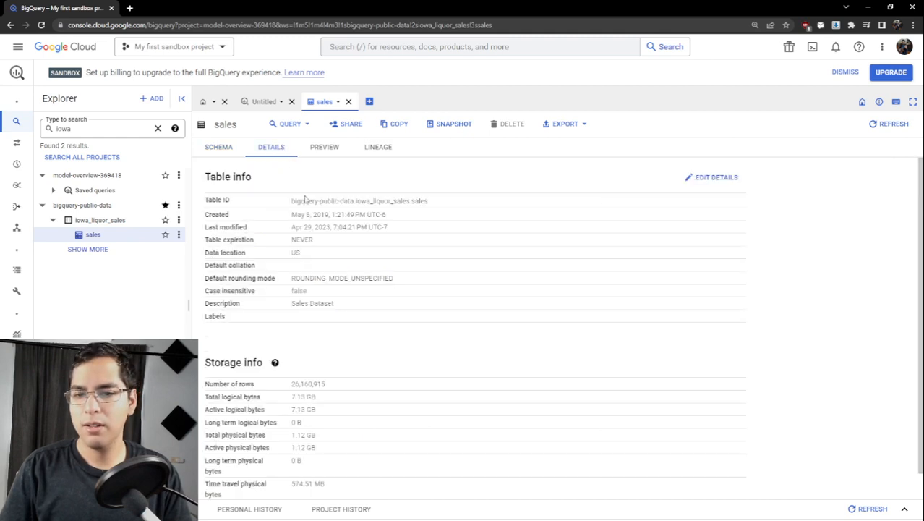
scroll(305, 199, down, 1)
drag(319, 370, 292, 369)
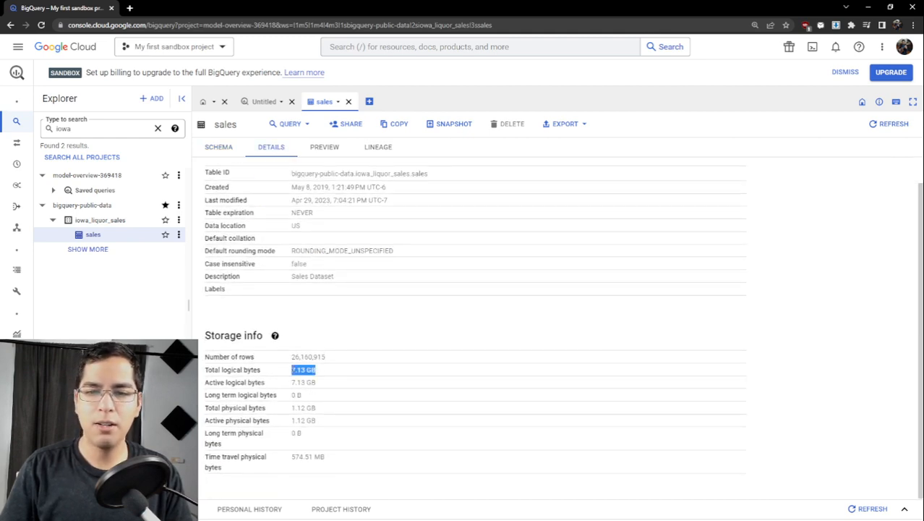
- Preview the sales table's data and browse the first rows with the page enlarged
click(324, 148)
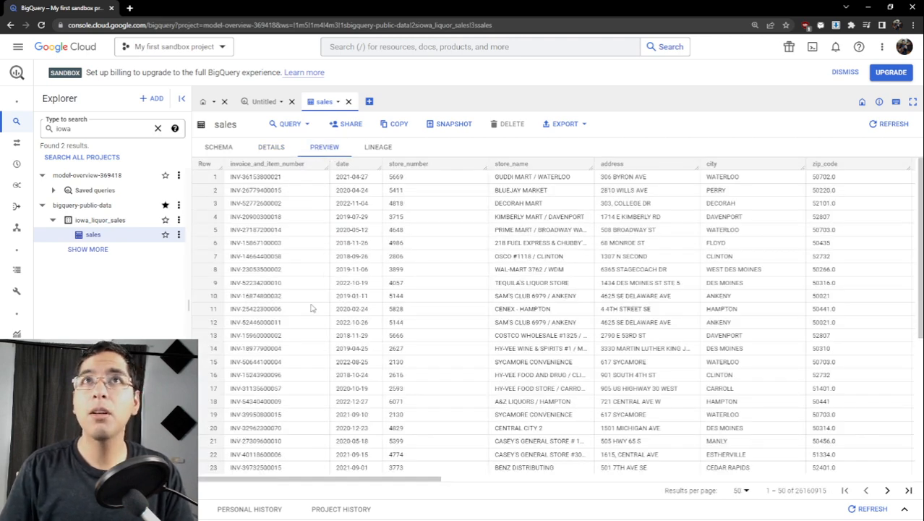
scroll(274, 246, down, 2)
scroll(279, 260, up, 2)
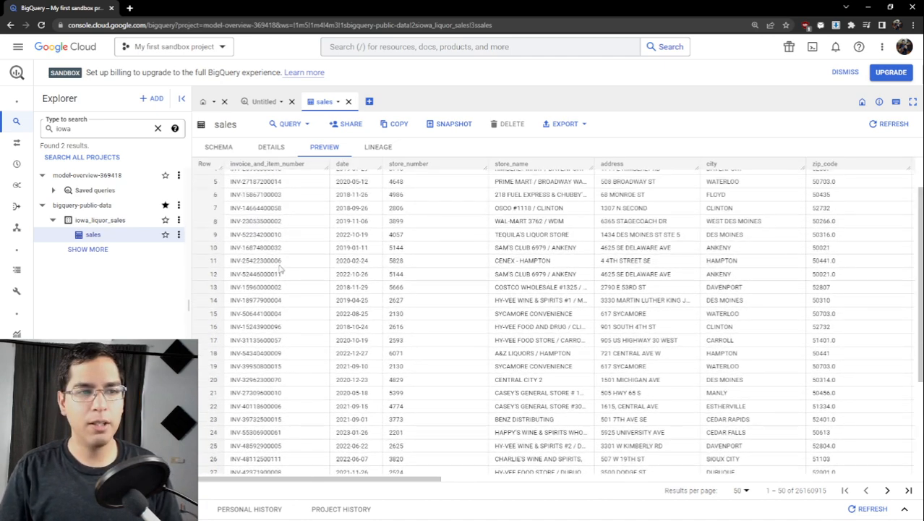
key(ctrl+plus)
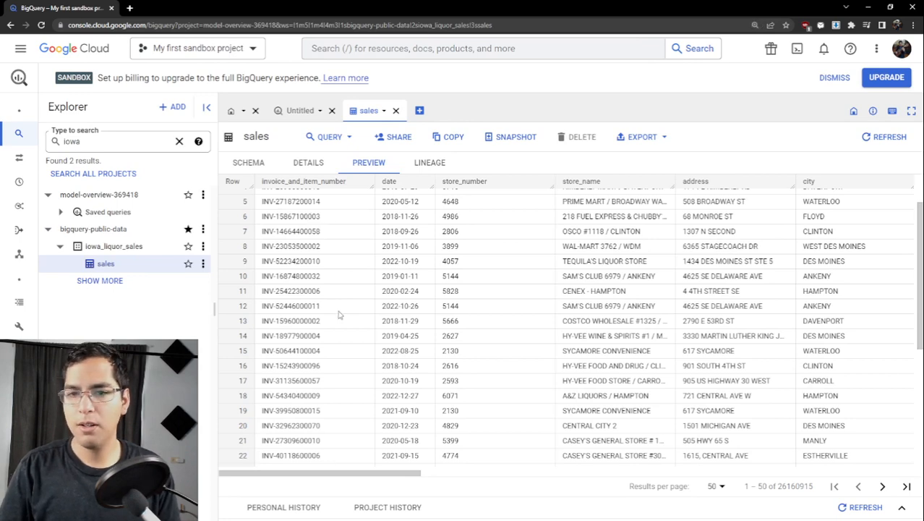
scroll(332, 405, up, 1)
- Examine the remaining preview columns, widening bottle_volume_ml to show its full name, and check the table's total row count
drag(324, 474, 822, 468)
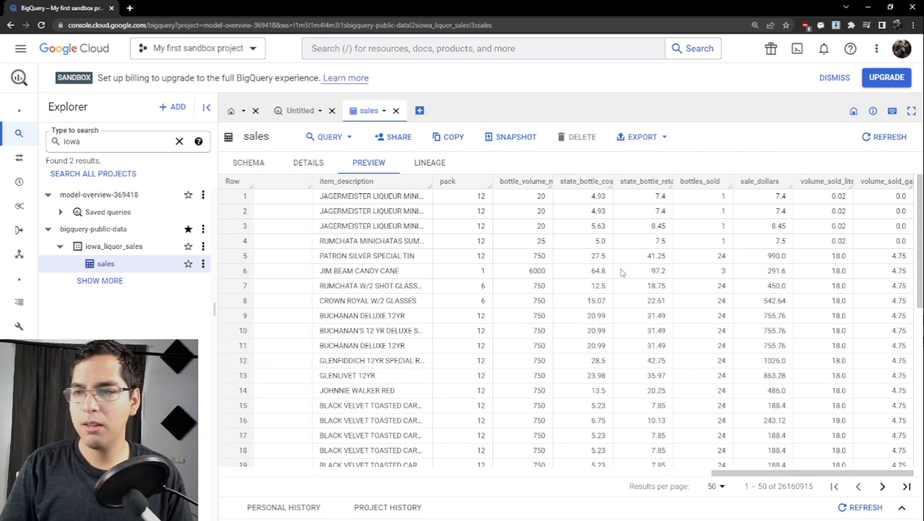
mouse_move(555, 183)
mouse_down()
mouse_move(600, 184)
mouse_move(561, 183)
mouse_up()
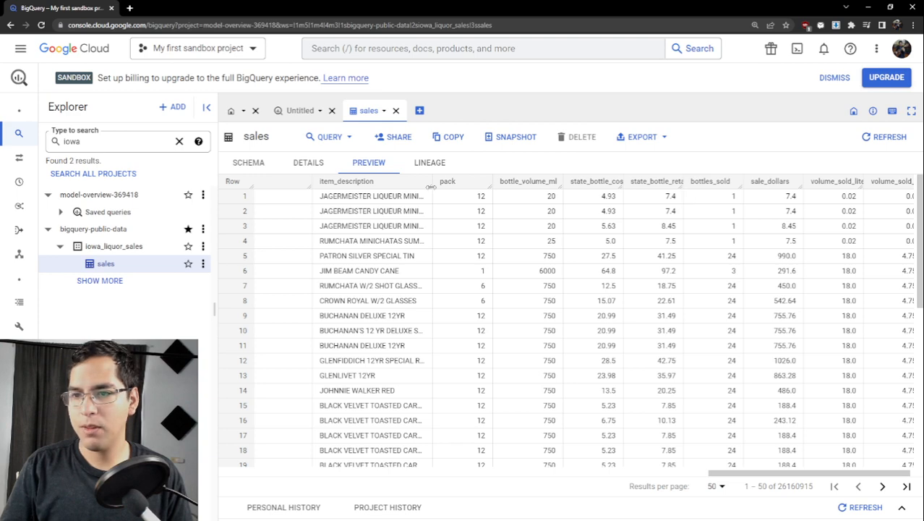
scroll(371, 198, down, 5)
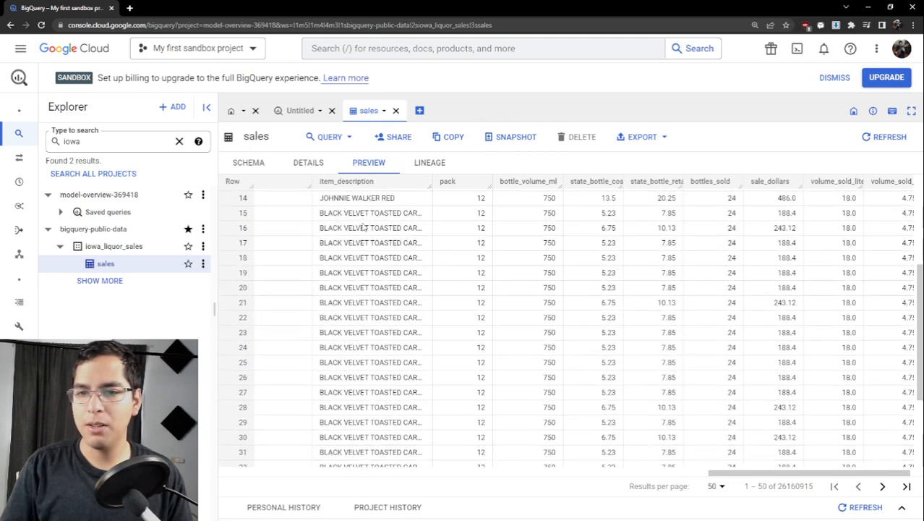
scroll(373, 236, up, 5)
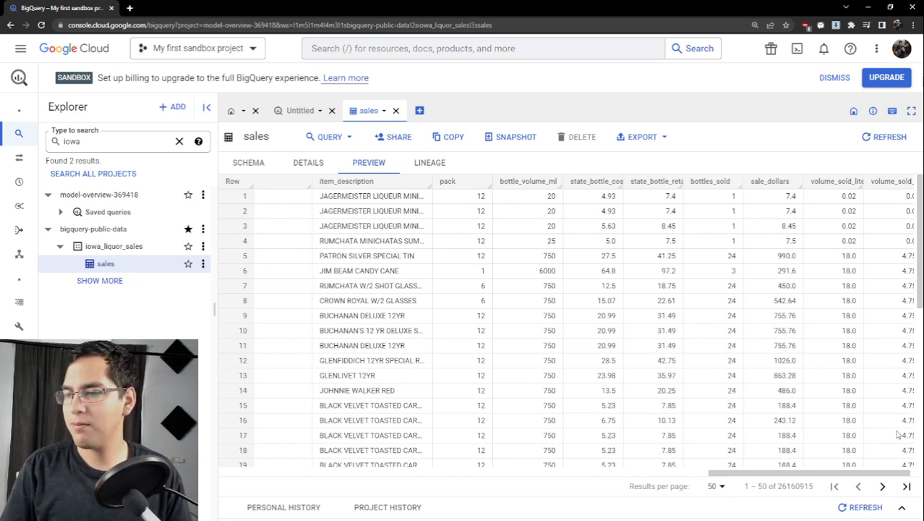
drag(786, 473, 363, 474)
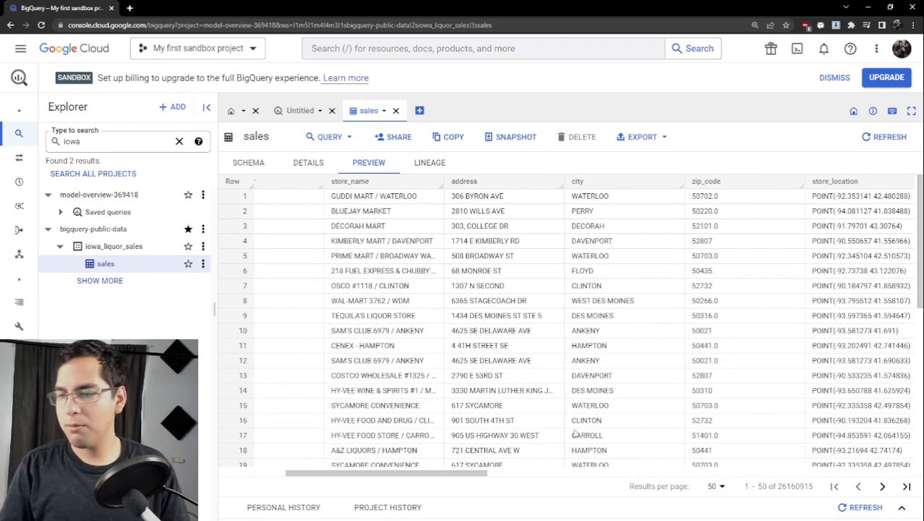
drag(381, 473, 336, 472)
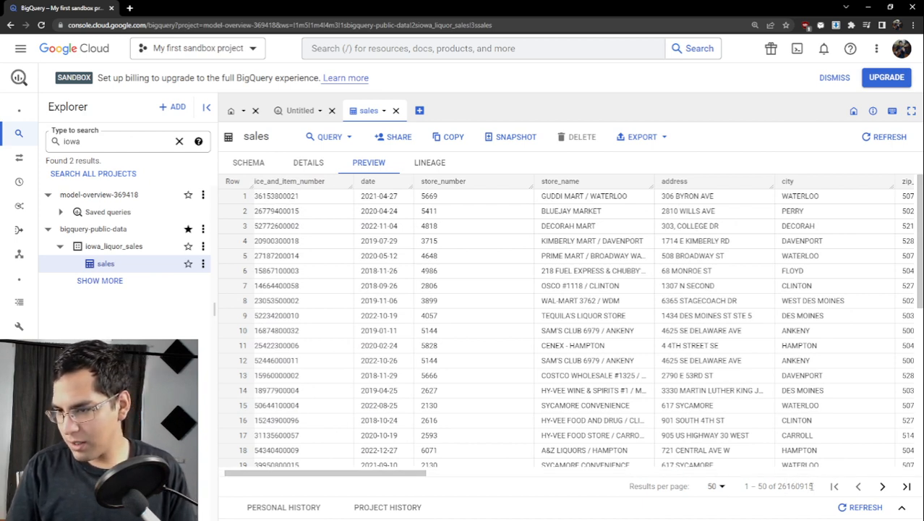
drag(811, 486, 786, 491)
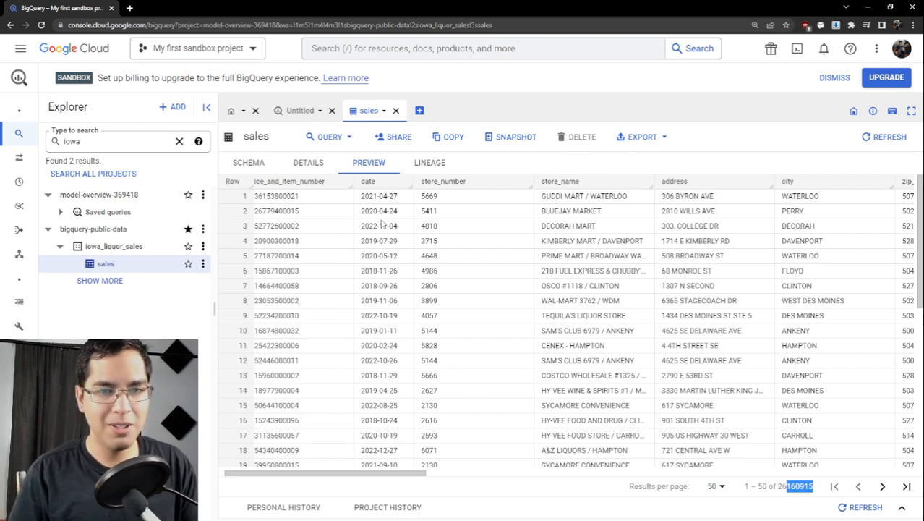
- Open a new query on the sales table in a split tab and widen the query pane beside the data preview
click(335, 139)
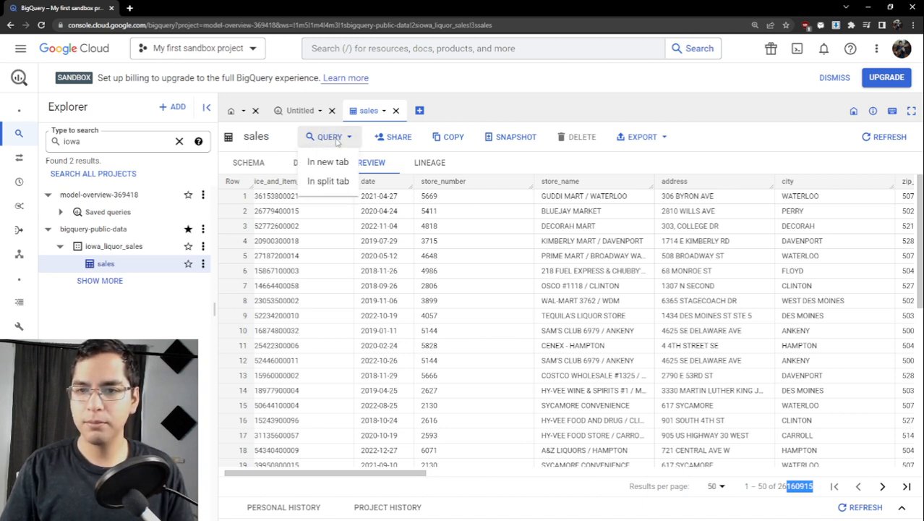
click(335, 186)
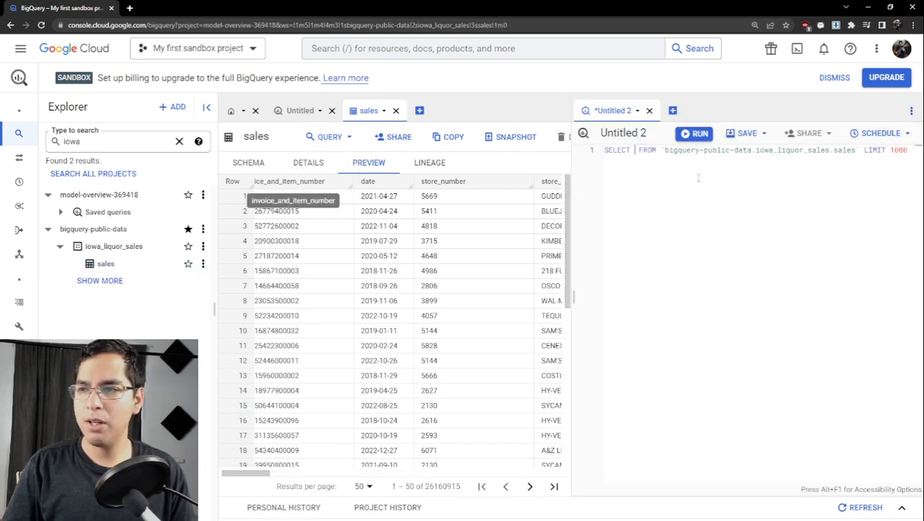
drag(566, 266, 539, 260)
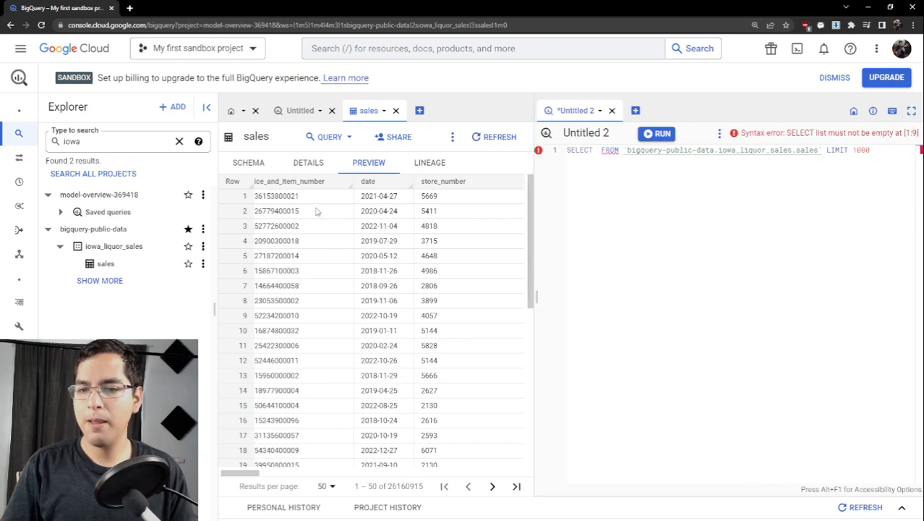
scroll(368, 221, down, 2)
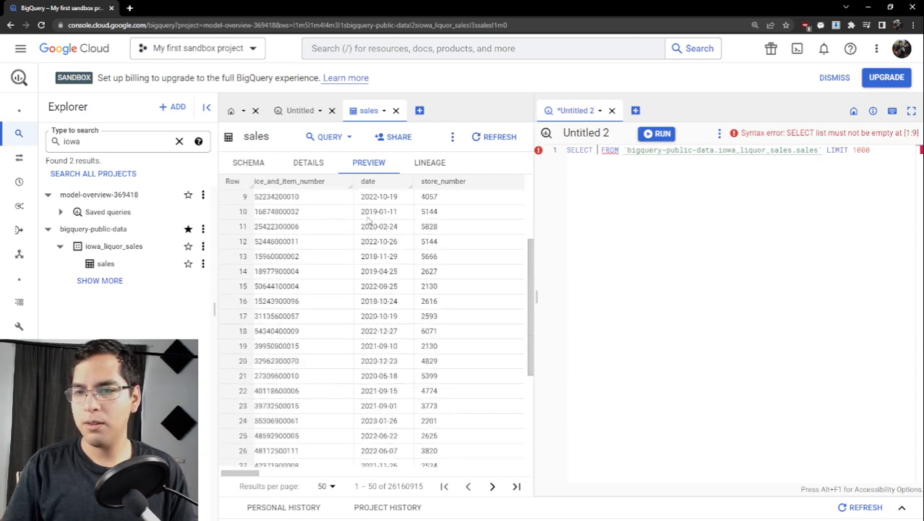
scroll(368, 221, up, 2)
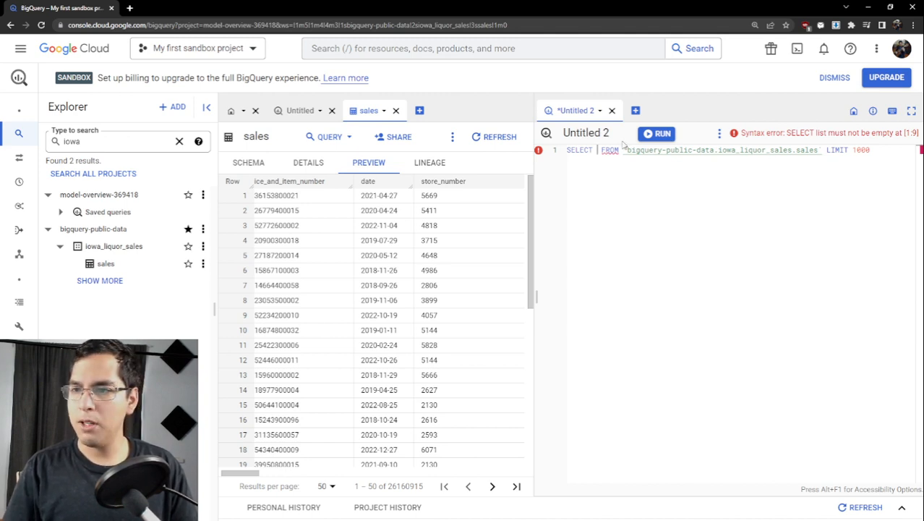
- Add the comment "-- Question 1: What is the overall trend in liquor sales in Iowa over the years covered by this dataset?" above the query
key(Return)
key(Return)
key(Return)
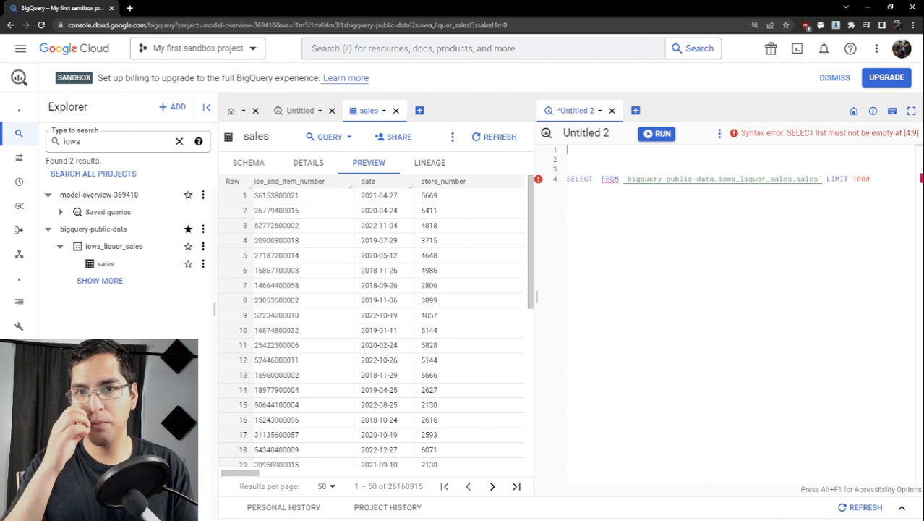
key(alt+Tab)
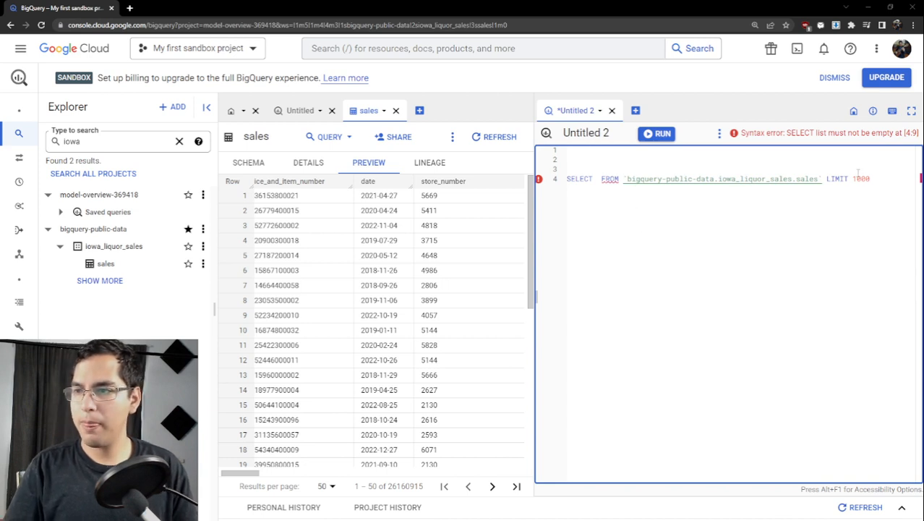
click(584, 152)
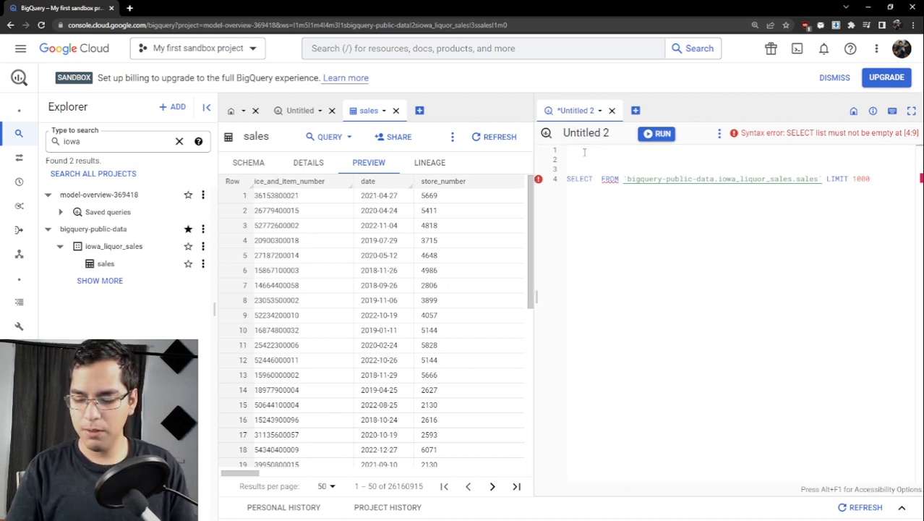
text(--)
text(Question 1: What is the overall trend in liquor sales in Iowa over the years covered by this dataset?)
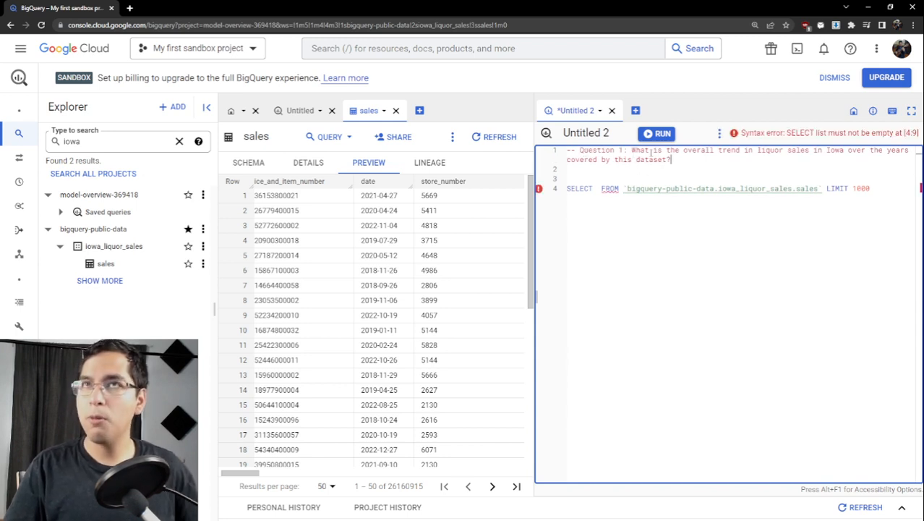
drag(634, 152, 672, 160)
drag(774, 155, 673, 160)
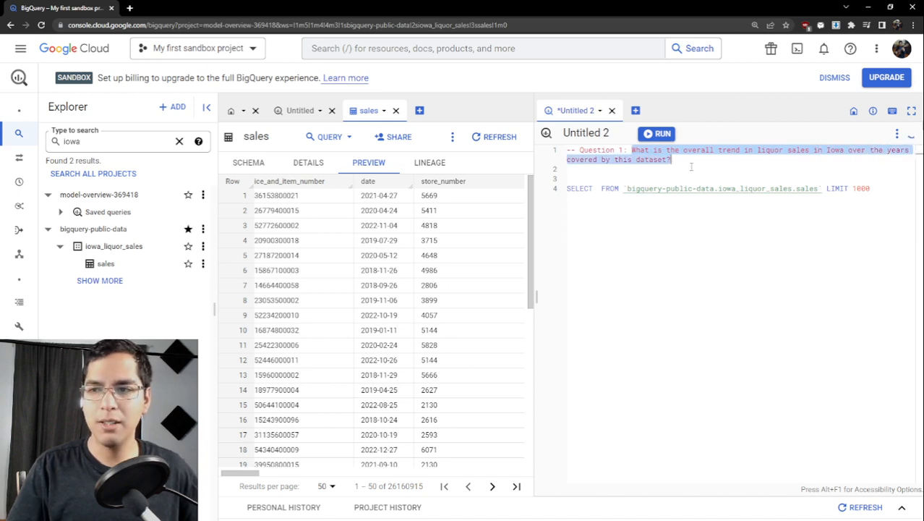
click(691, 168)
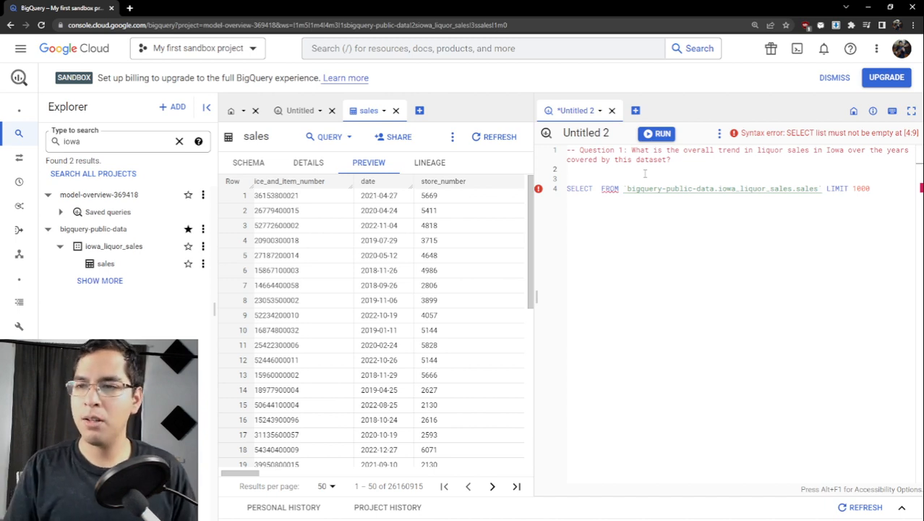
- Complete the query as SELECT * with the FROM `bigquery-public-data.iowa_liquor_sales.sales` LIMIT 1000 clause on its own line
click(599, 188)
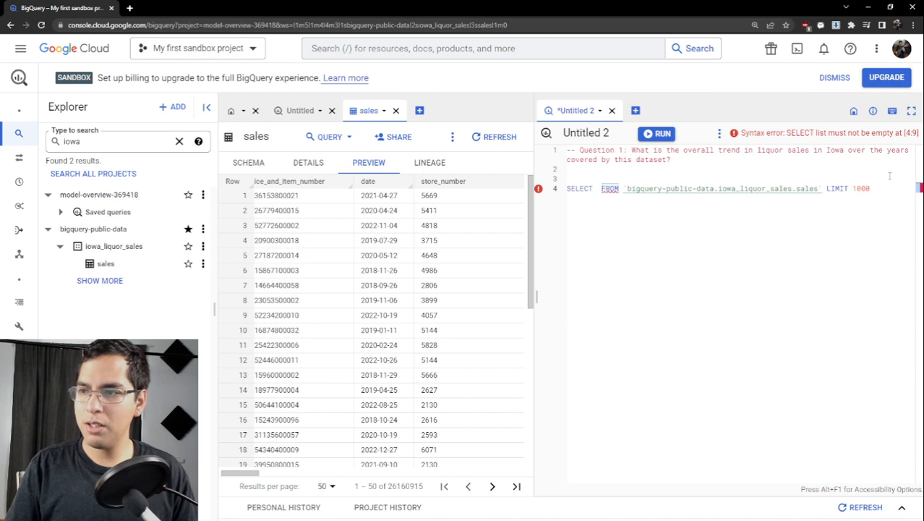
drag(871, 190, 561, 188)
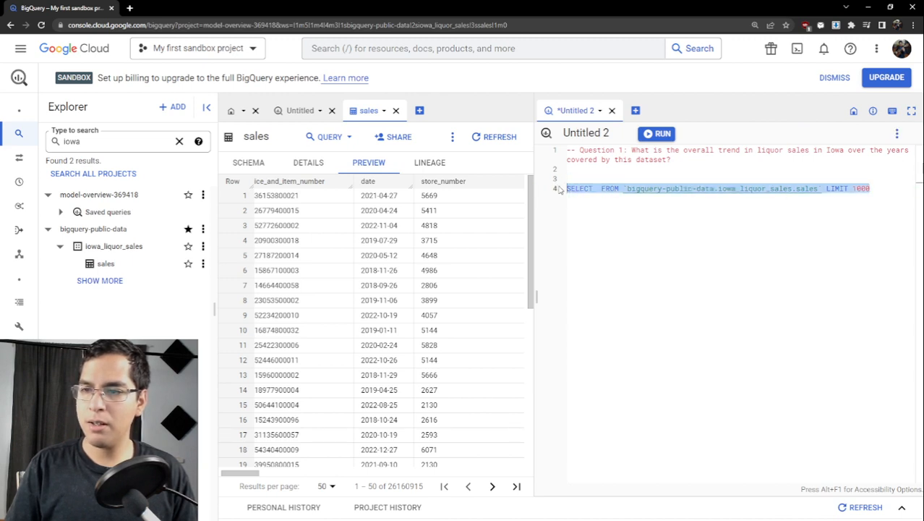
click(597, 188)
key(Return)
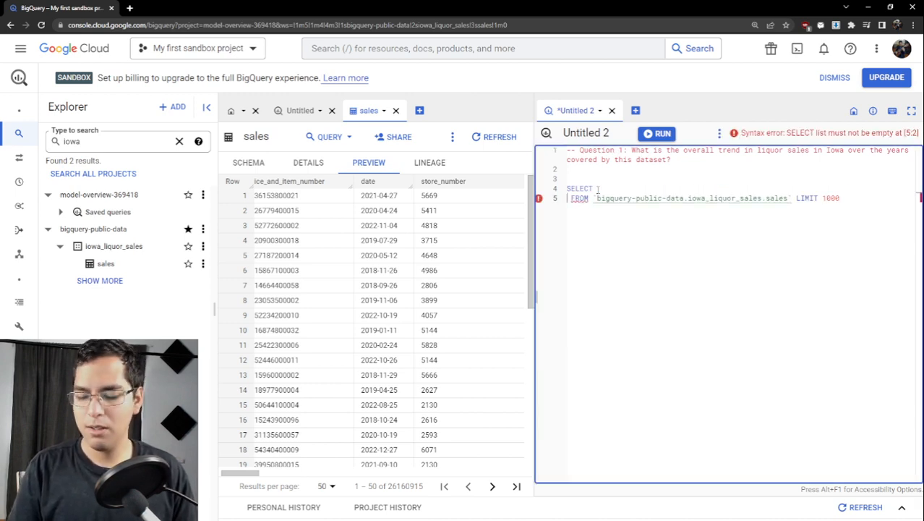
text(*)
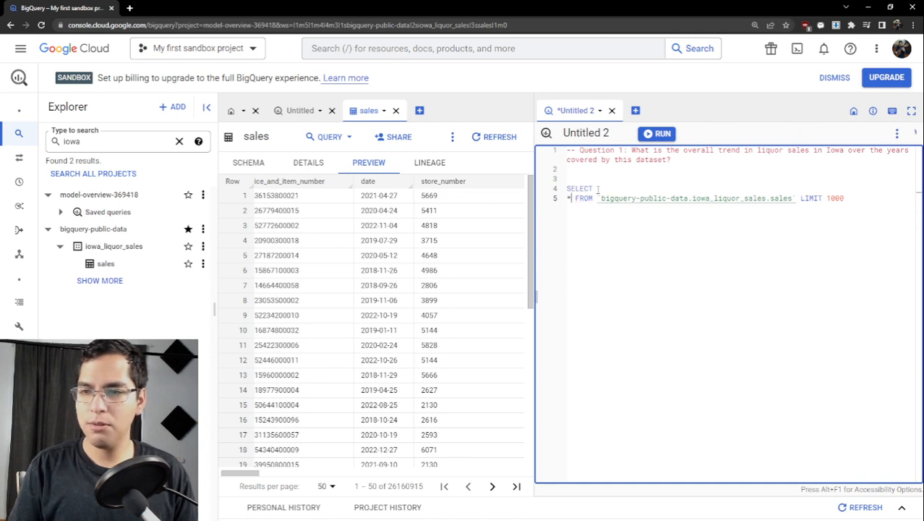
key(Return)
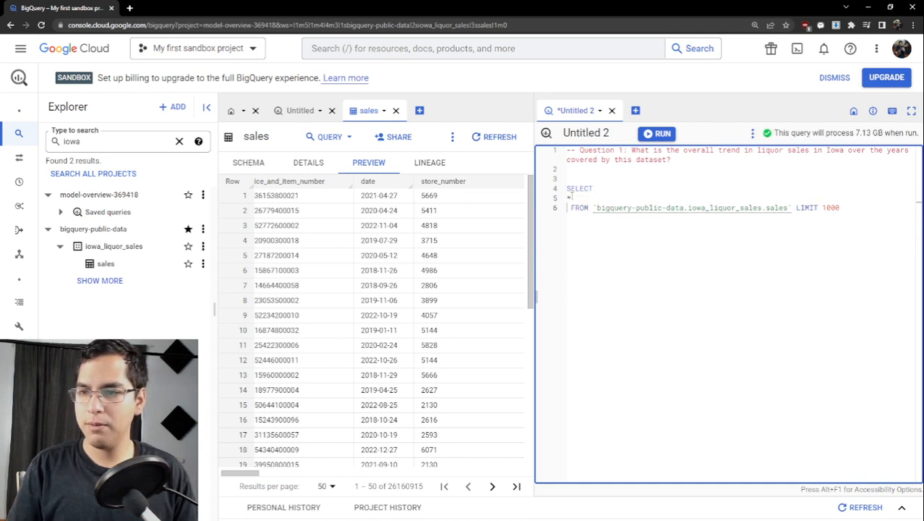
click(569, 197)
key(BackSpace)
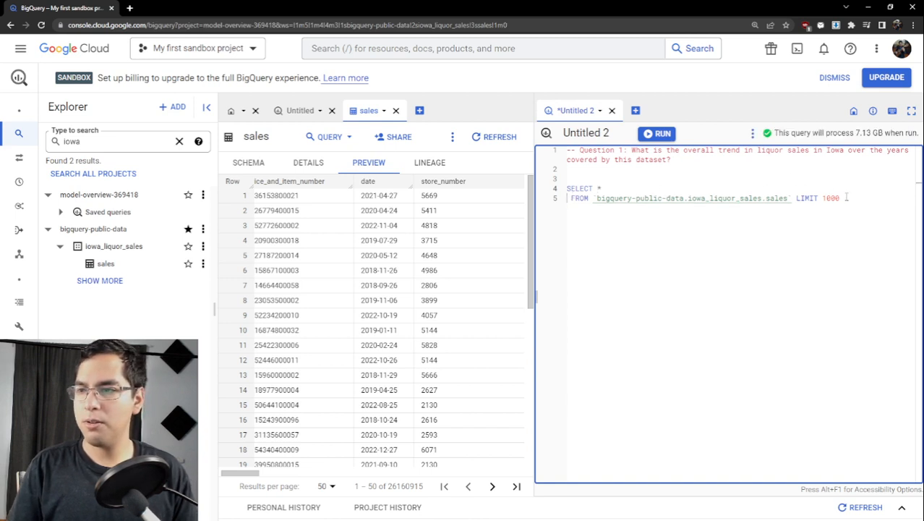
- Run the selected SELECT * query and widen the query pane further over the table preview
drag(845, 198, 567, 188)
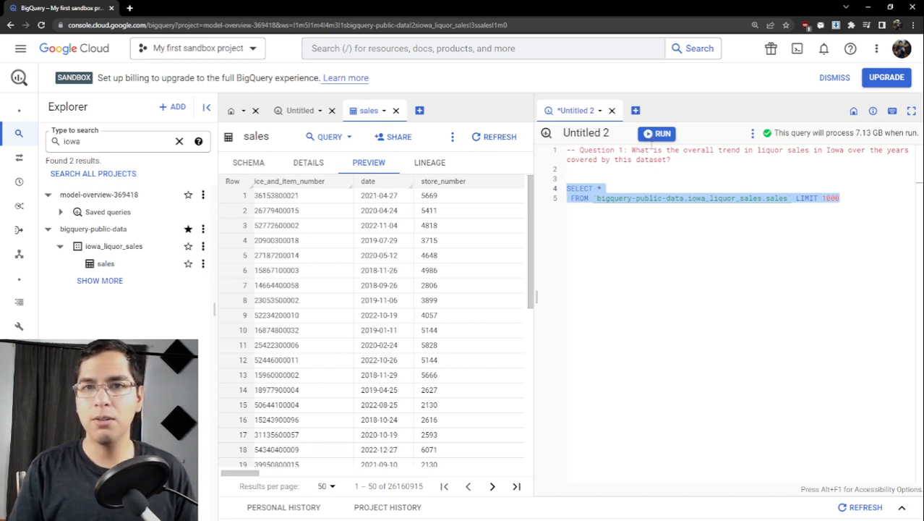
click(657, 135)
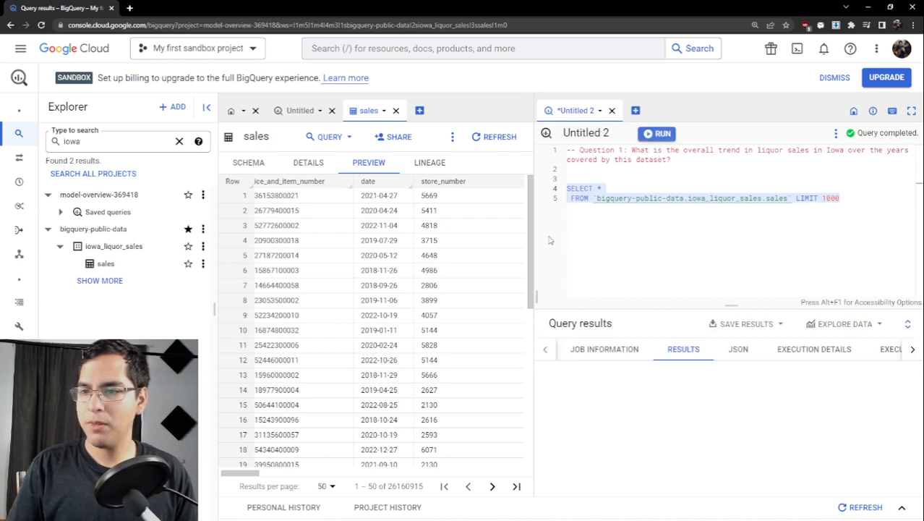
drag(535, 233, 370, 252)
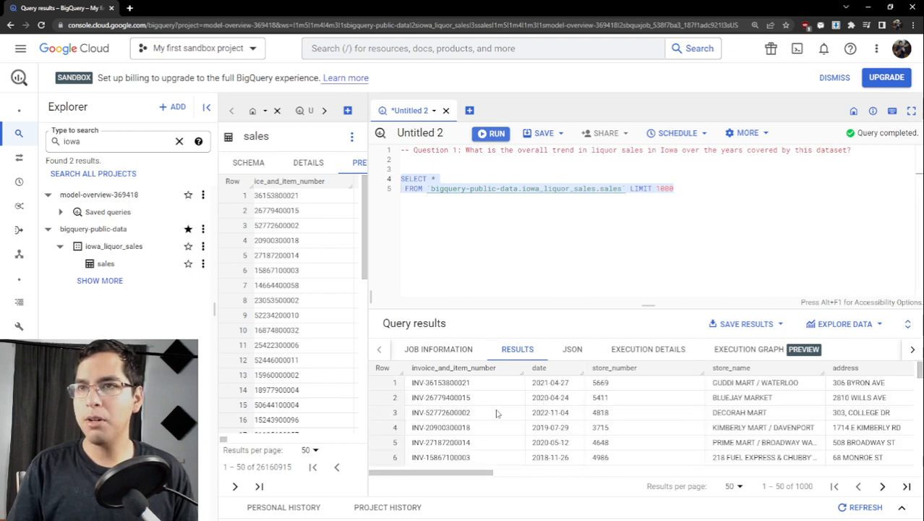
- Enlarge the query results area and browse the returned sales rows
scroll(494, 408, down, 3)
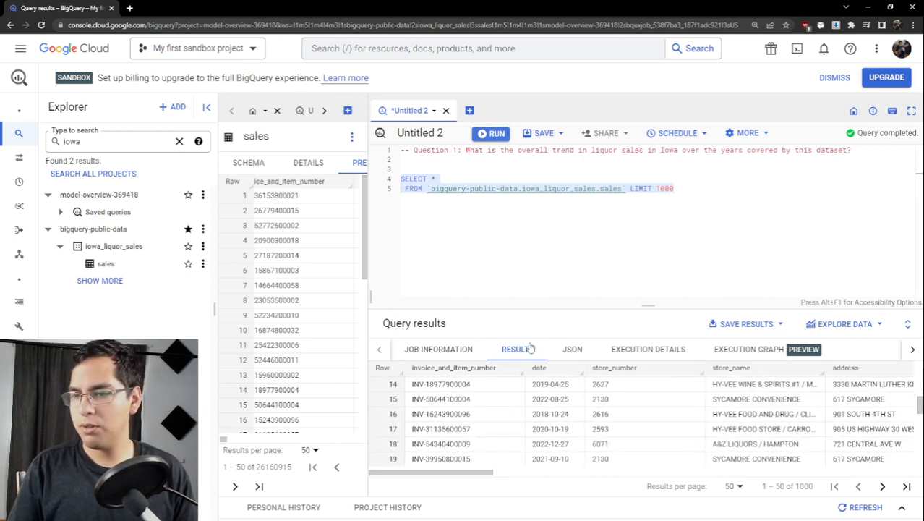
drag(573, 305, 568, 265)
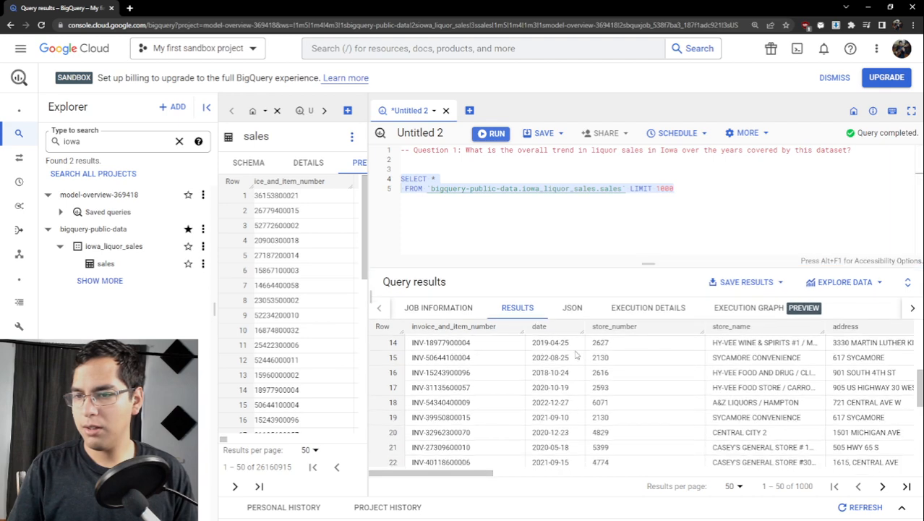
scroll(576, 354, down, 3)
scroll(567, 355, up, 10)
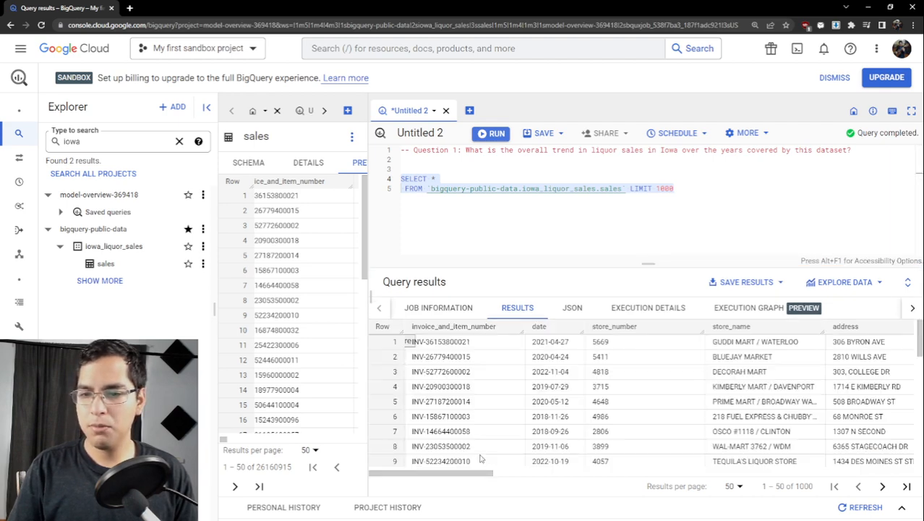
- Replace the asterisk in the SELECT list with the date column on its own line and run the query
drag(480, 474, 335, 473)
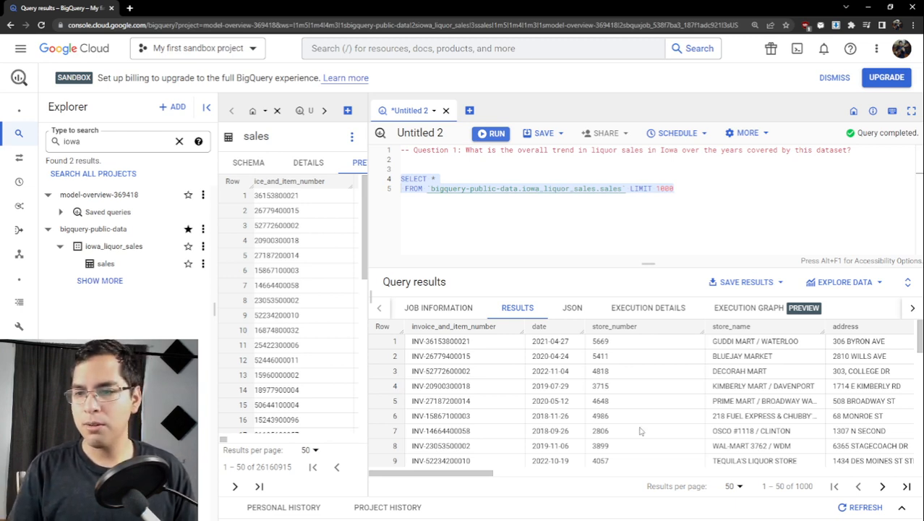
mouse_move(445, 473)
mouse_down()
mouse_move(824, 470)
mouse_move(449, 473)
mouse_up()
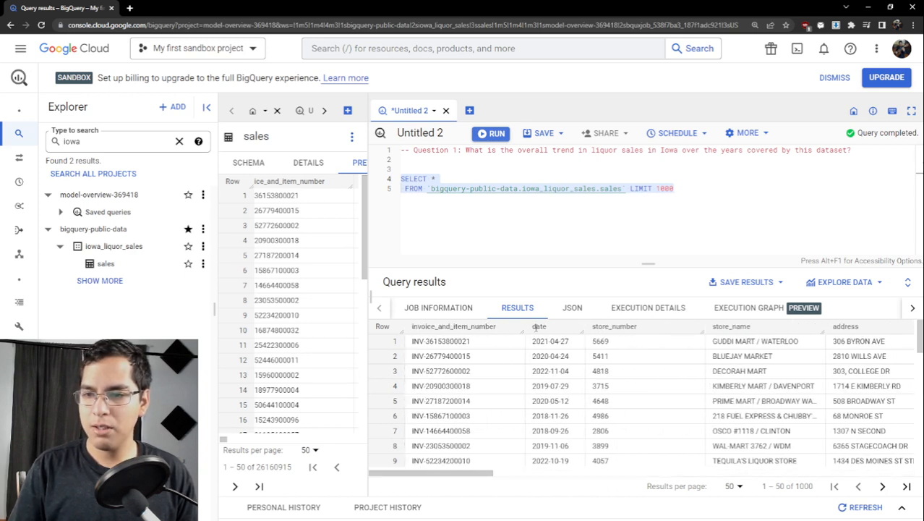
drag(568, 340, 525, 342)
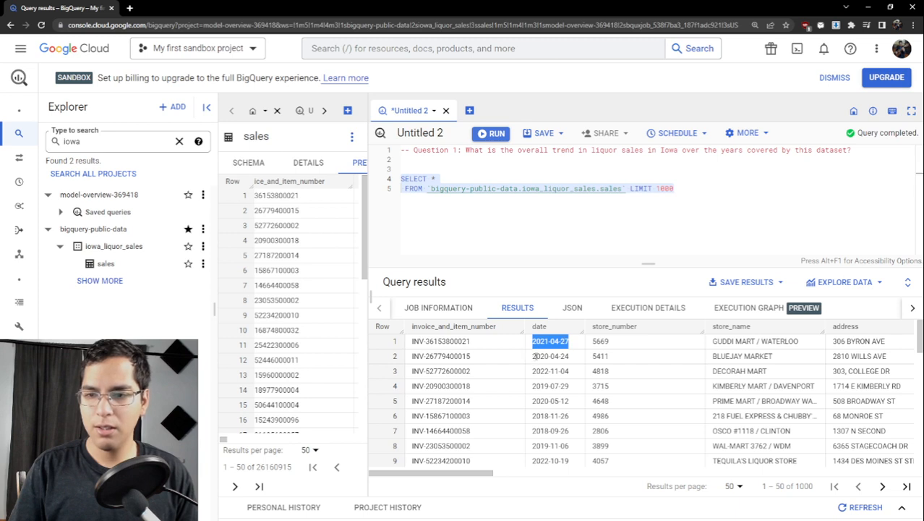
click(509, 175)
key(BackSpace)
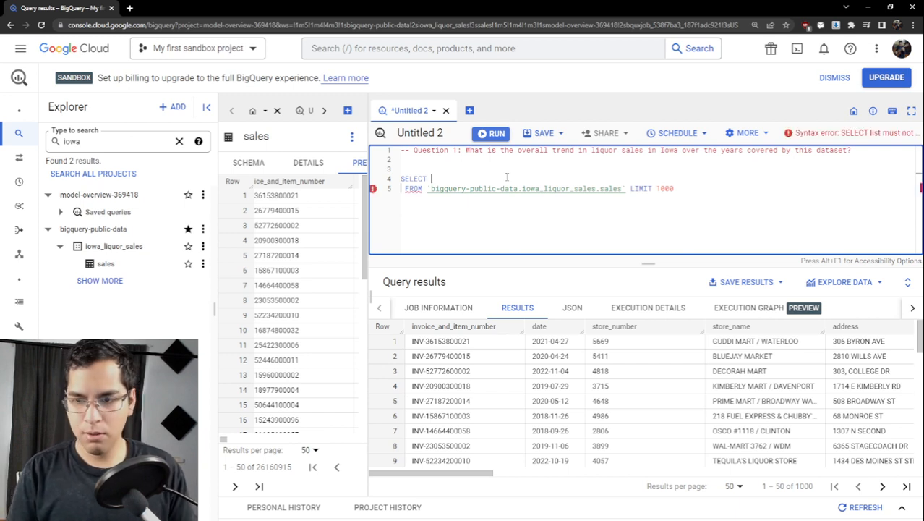
key(Return)
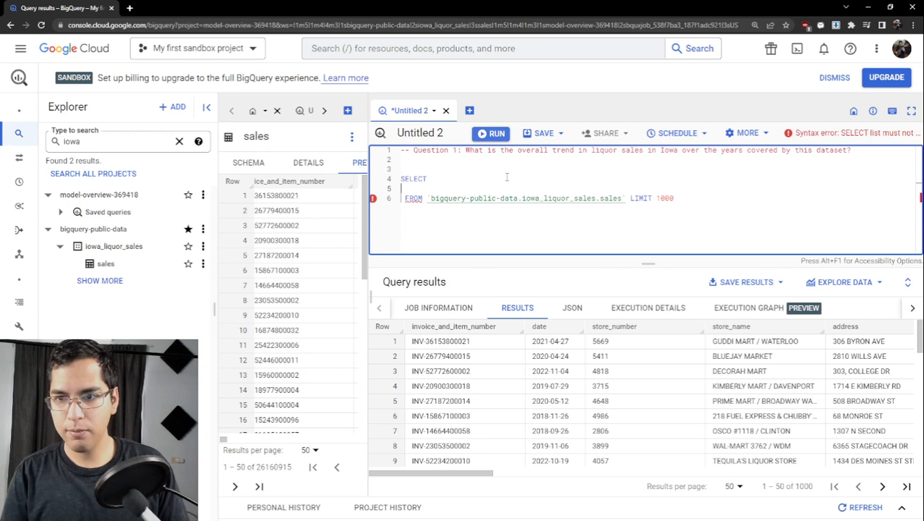
text(DA)
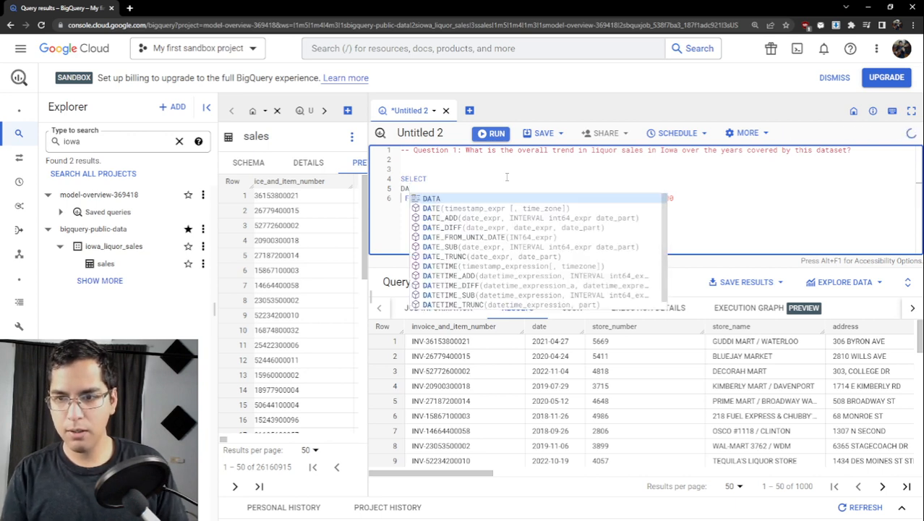
key(BackSpace)
key(BackSpace)
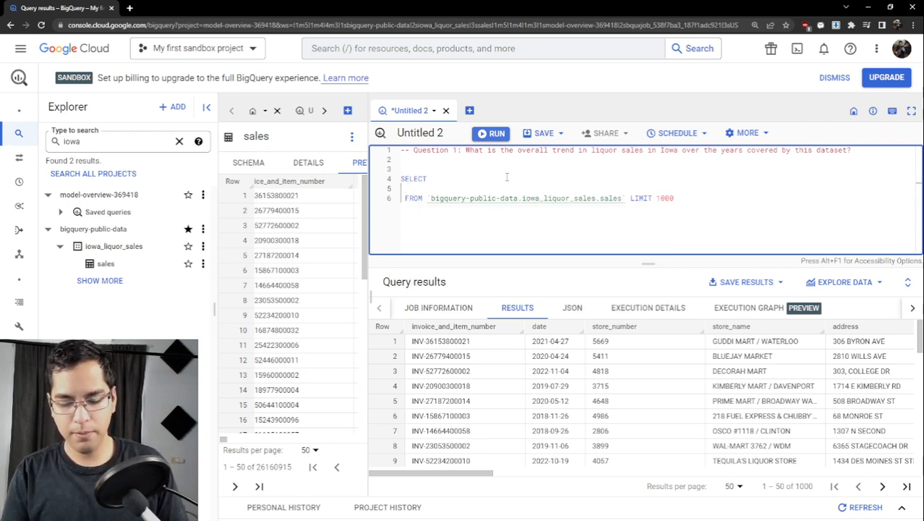
text(date)
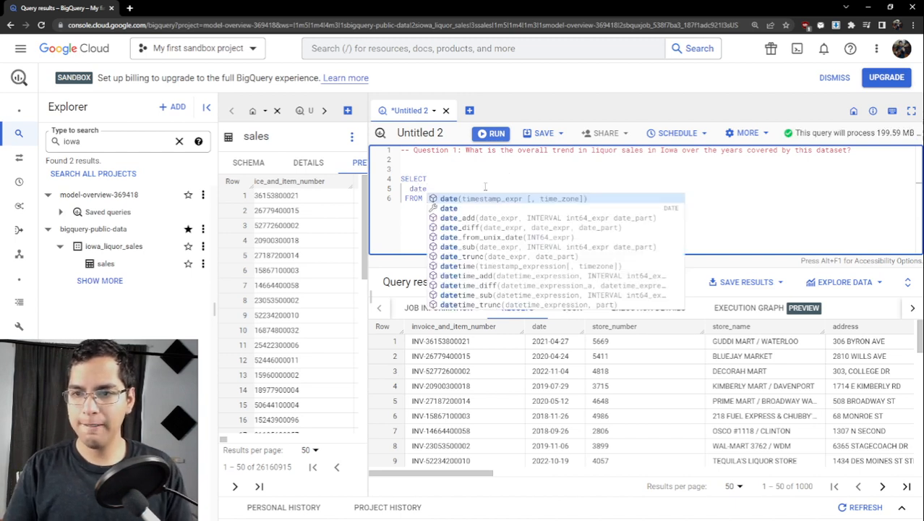
click(736, 209)
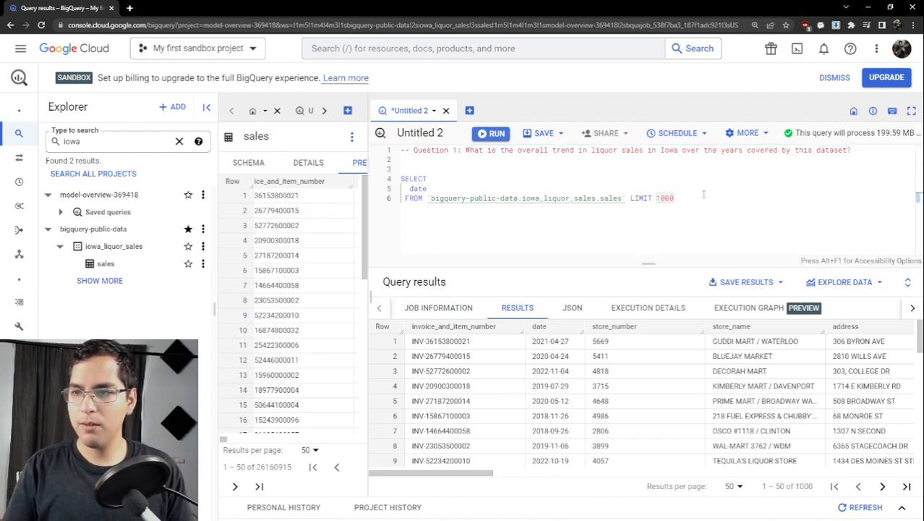
key(ctrl+Return)
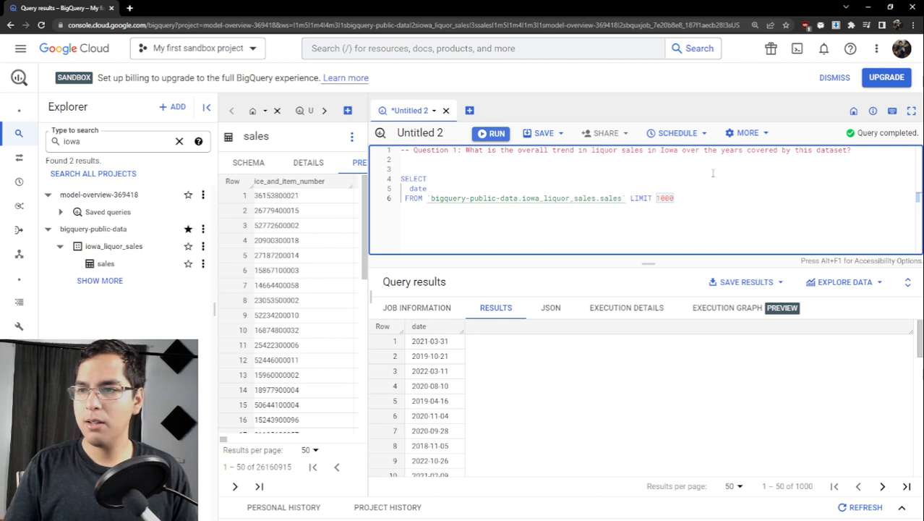
- Change the selected date column to EXTRACT(YEAR FROM date) AS year
double_click(737, 150)
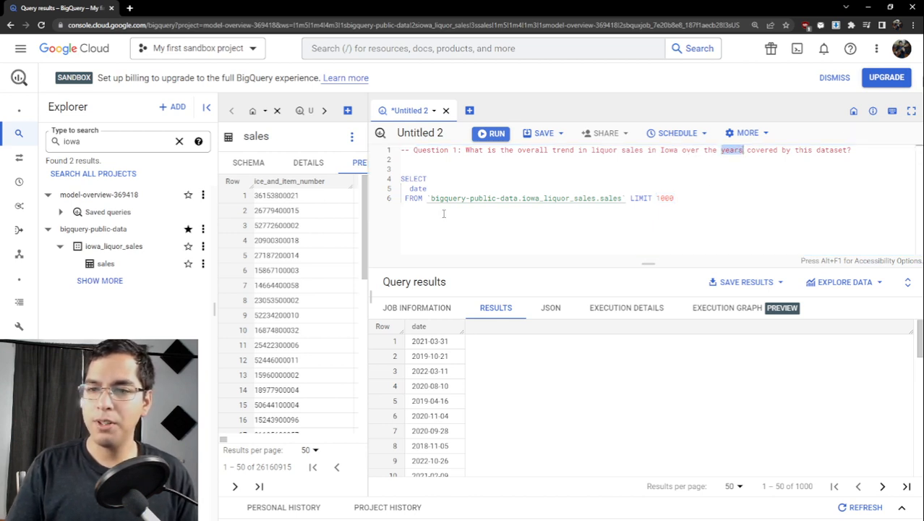
click(409, 188)
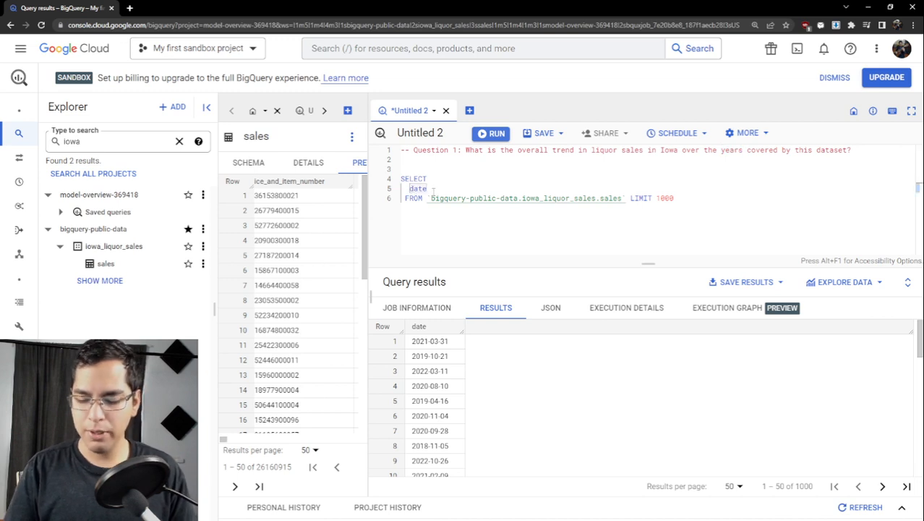
text(EXTR)
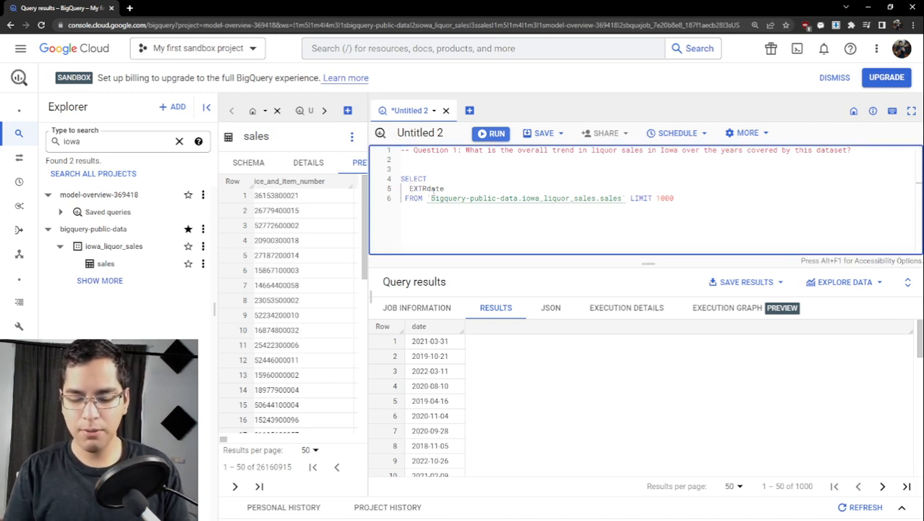
text(ACT()
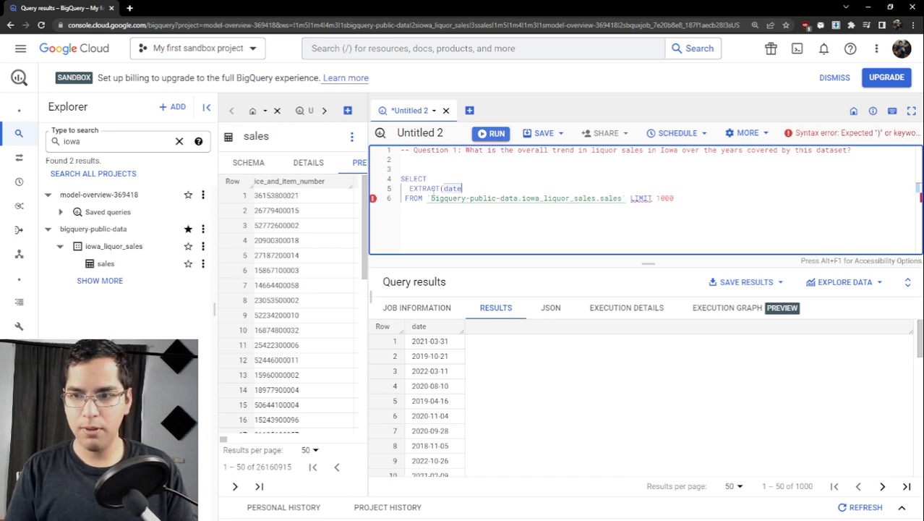
text(YEAR)
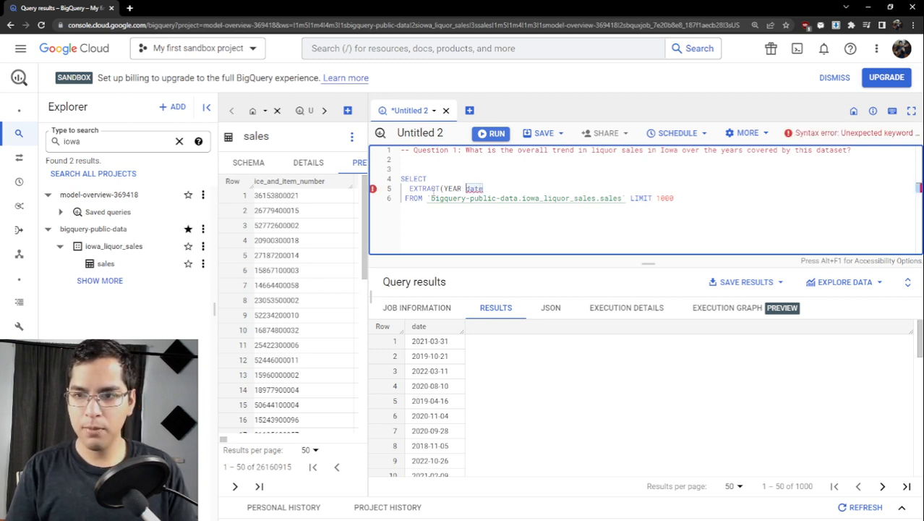
text( FROM)
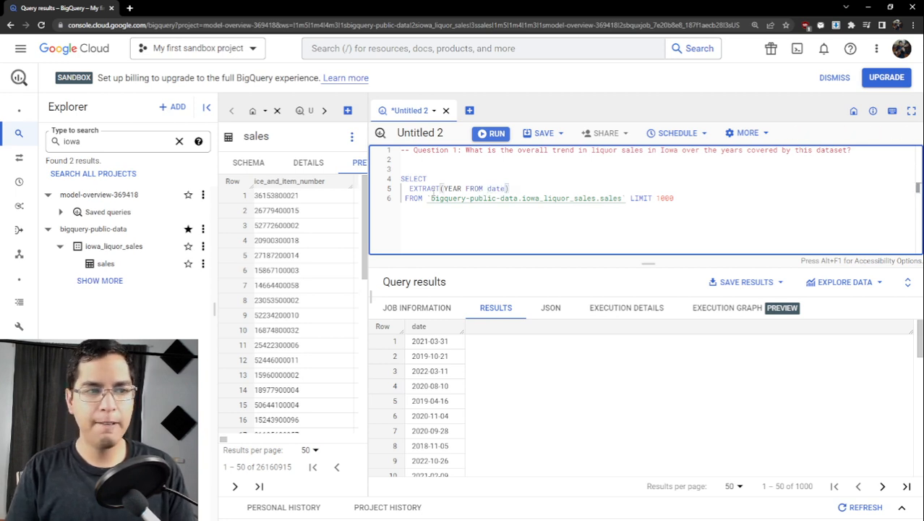
text(As)
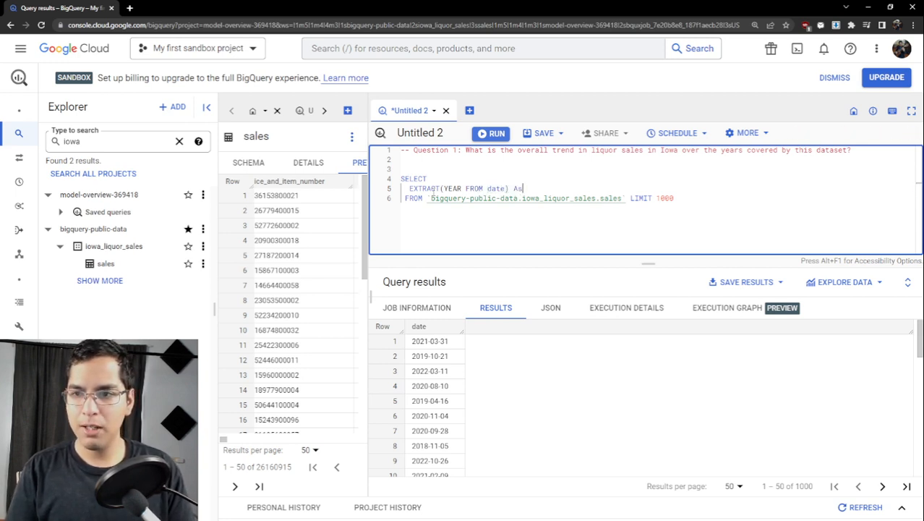
key(BackSpace)
text(S year)
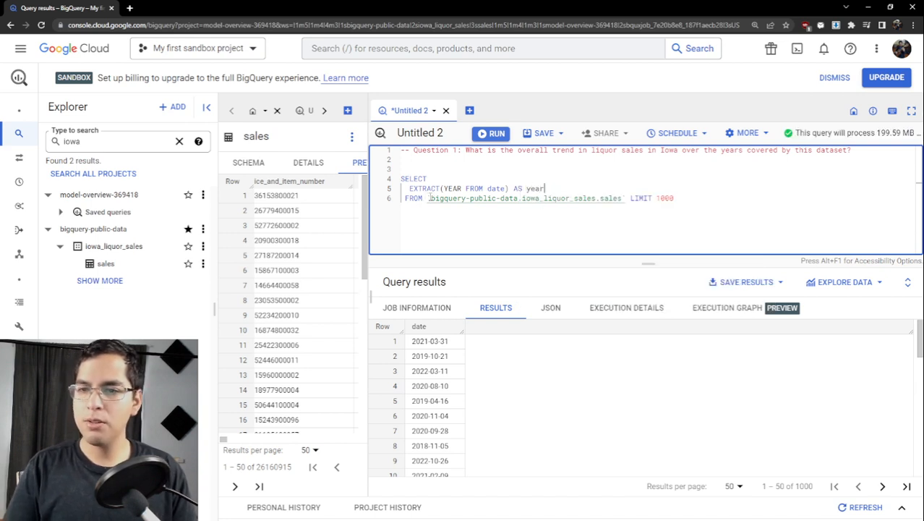
- Examine the project, dataset and table parts of the `bigquery-public-data.iowa_liquor_sales.sales` path in the FROM clause
drag(432, 198, 620, 206)
click(493, 198)
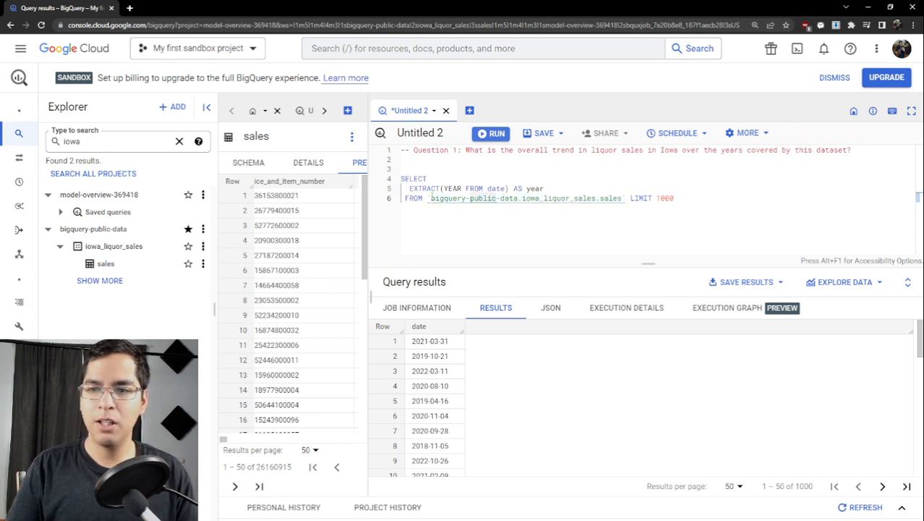
click(431, 198)
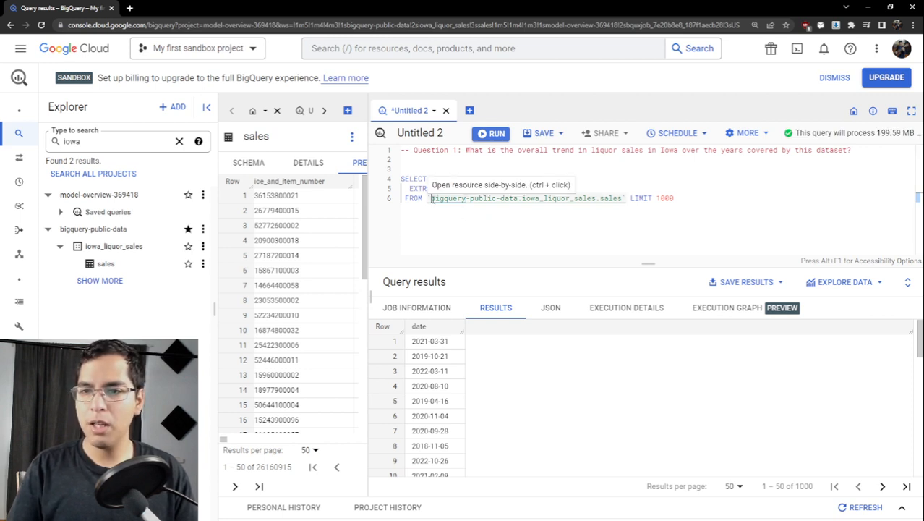
drag(432, 198, 519, 198)
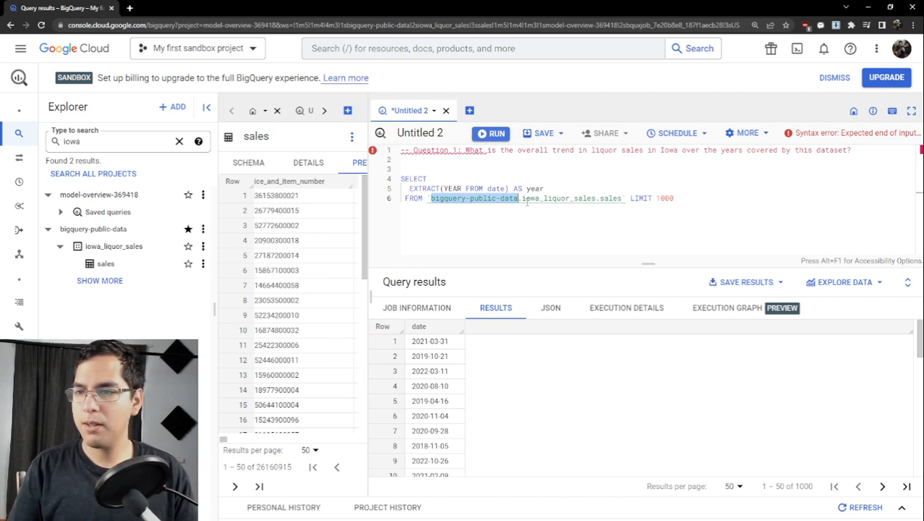
click(518, 199)
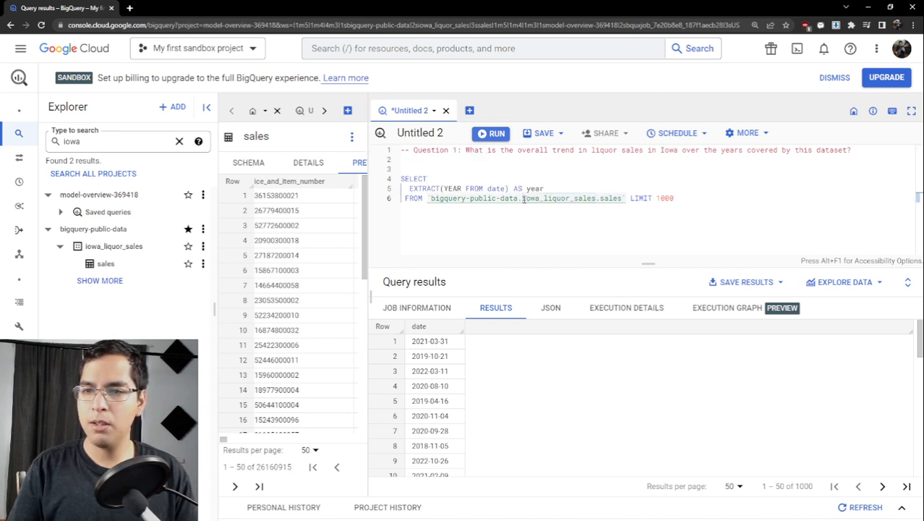
drag(522, 199, 626, 200)
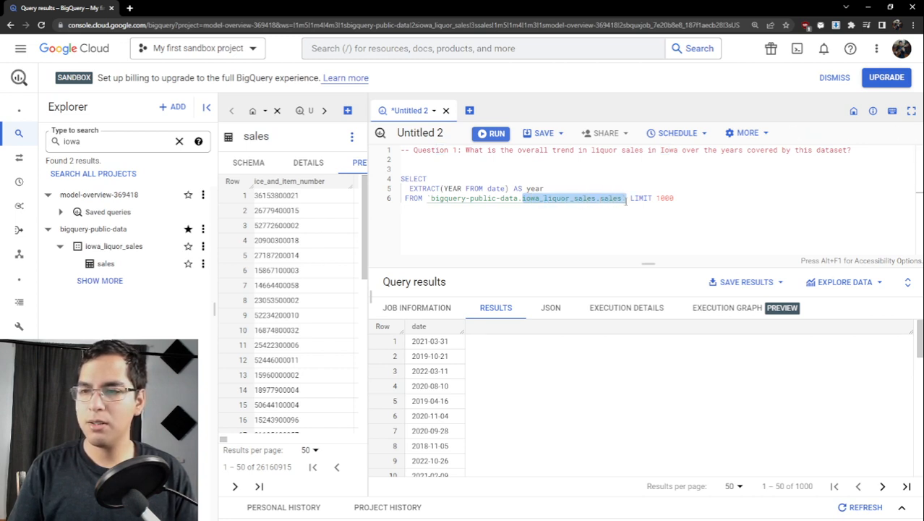
click(610, 200)
double_click(605, 201)
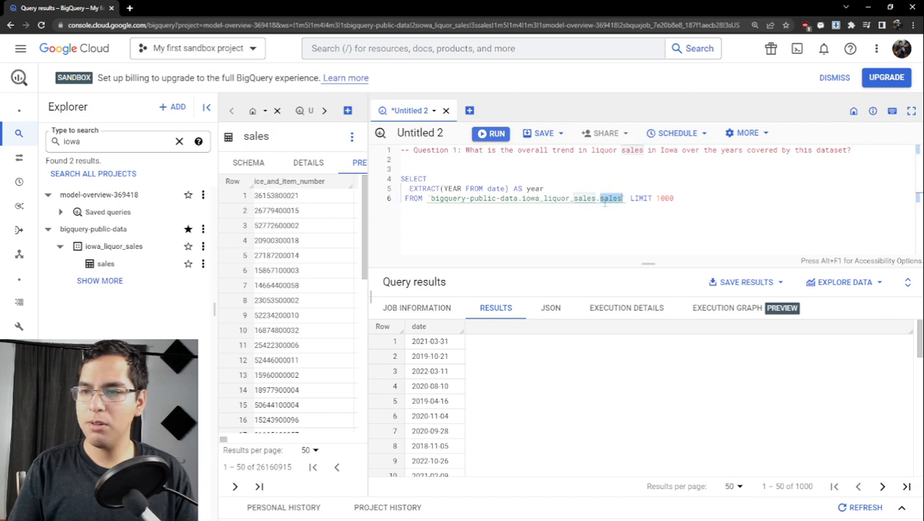
drag(596, 199, 430, 197)
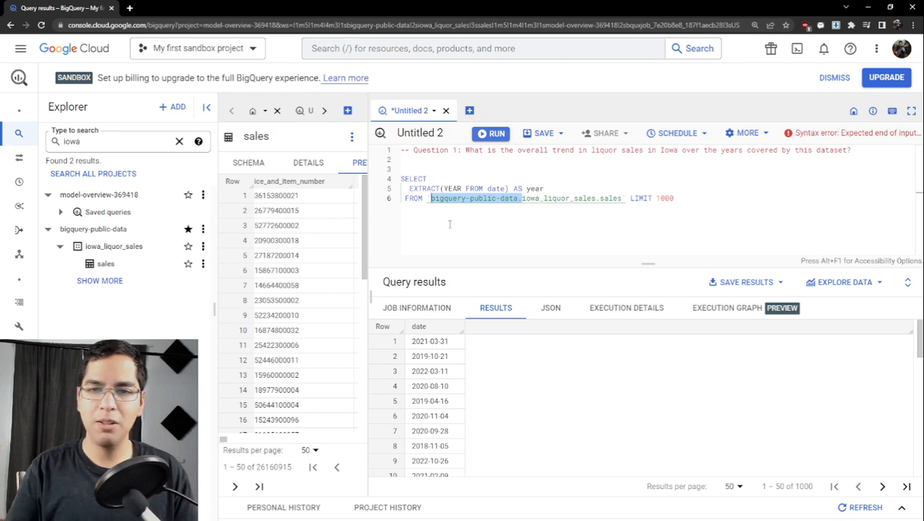
- Move the LIMIT 1000 clause onto its own line directly below the FROM clause
click(687, 199)
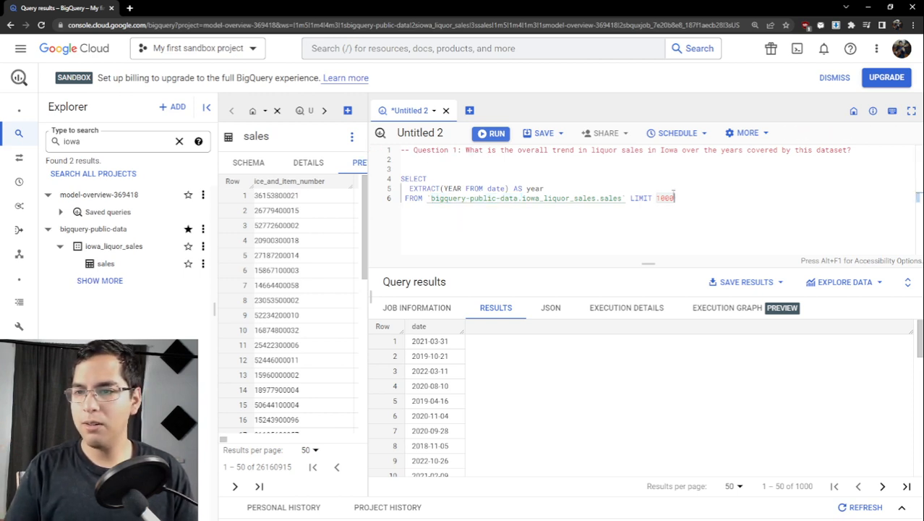
click(627, 198)
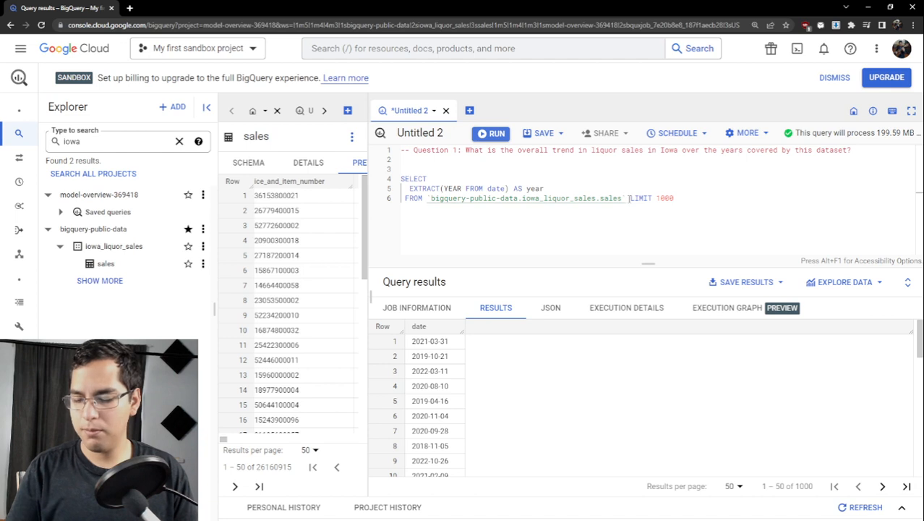
key(Return)
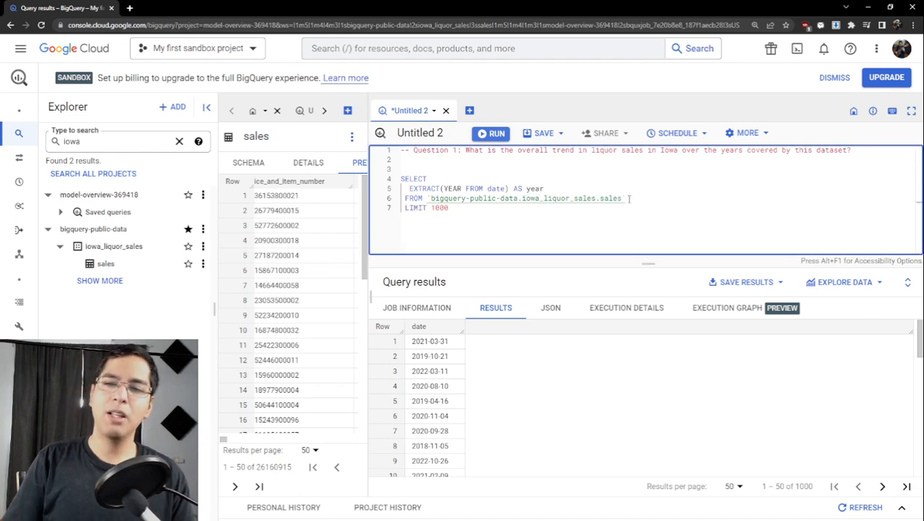
key(BackSpace)
key(Return)
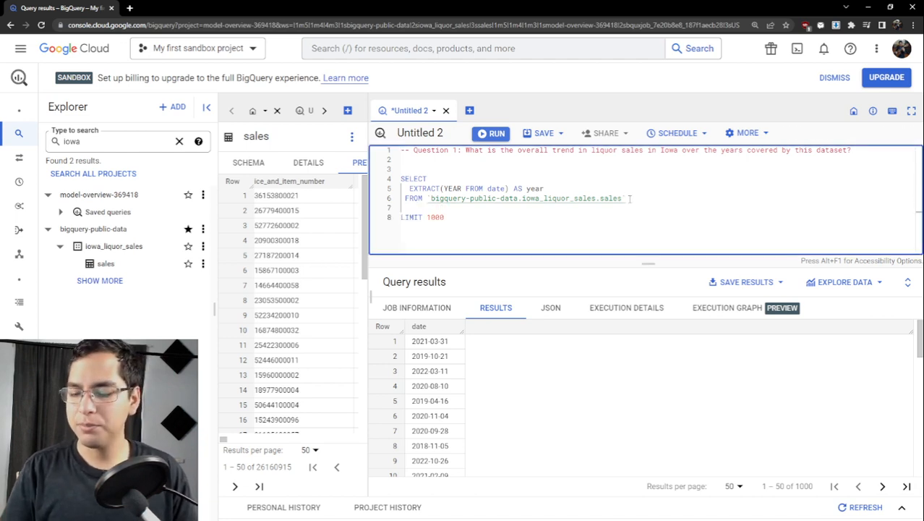
key(BackSpace)
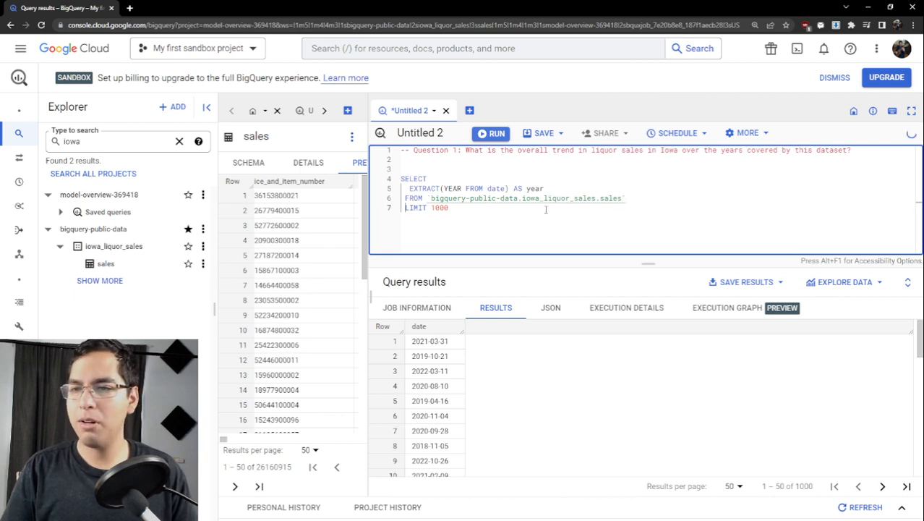
- Review the full table path in the FROM clause and run the query that extracts the year
drag(625, 198, 432, 198)
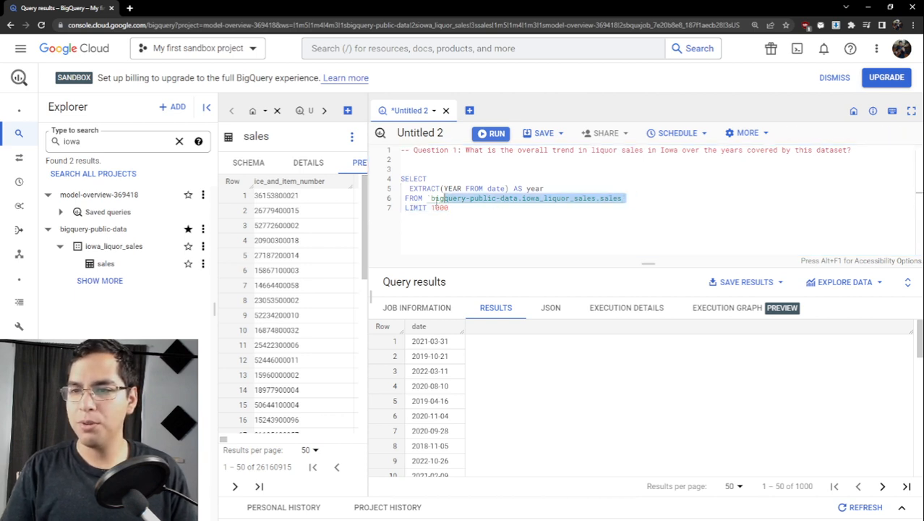
drag(626, 197, 432, 198)
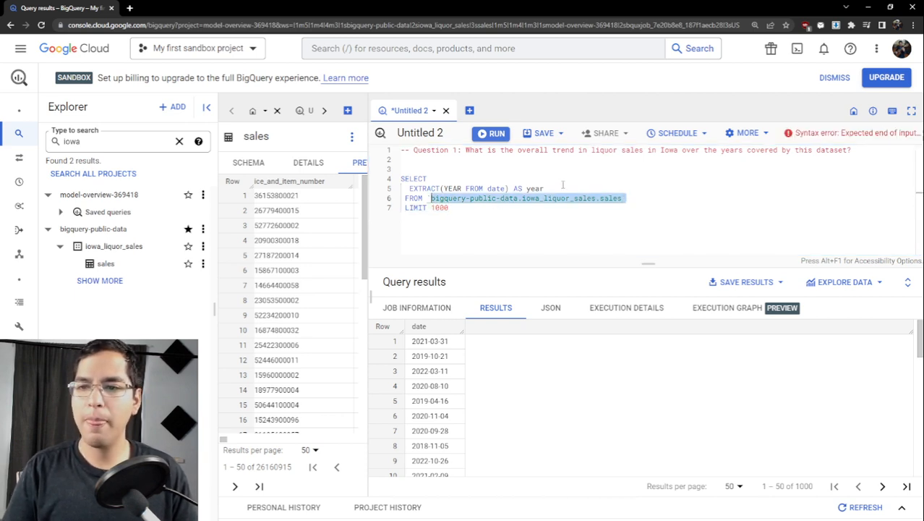
click(553, 198)
key(ctrl+Return)
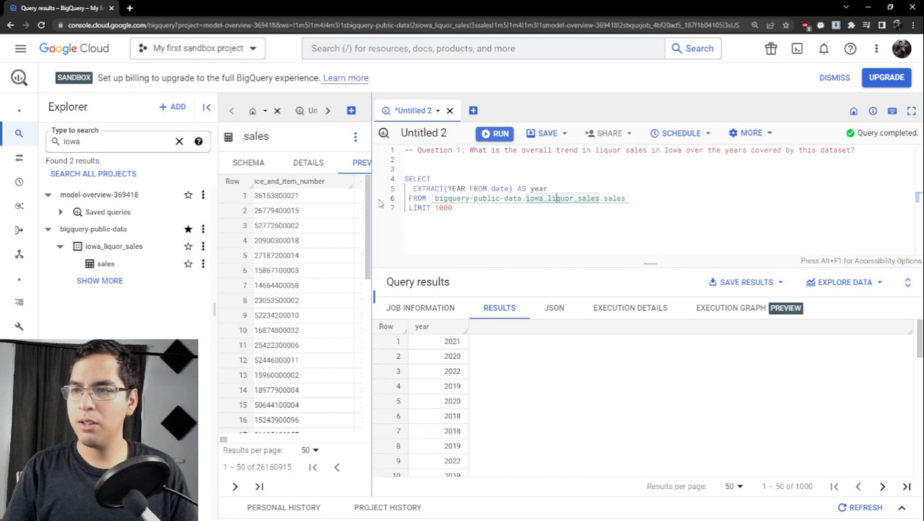
- Widen the sales table pane and examine the schema's sale_dollars and volume columns along with their descriptions
drag(368, 199, 437, 201)
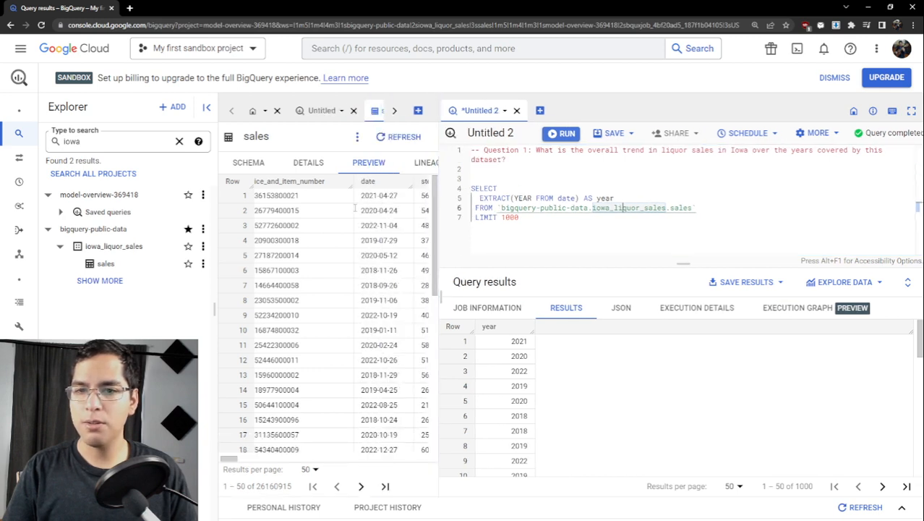
click(262, 164)
scroll(354, 311, down, 6)
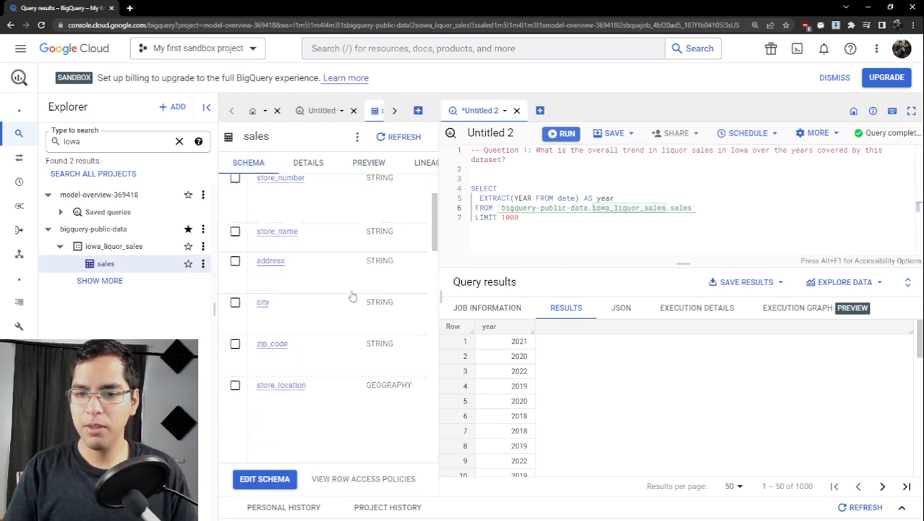
scroll(346, 284, down, 5)
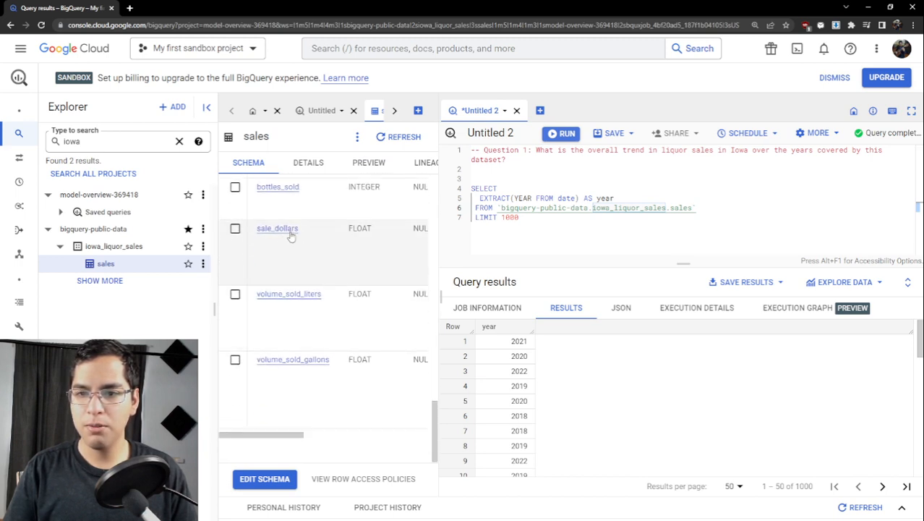
scroll(289, 235, up, 1)
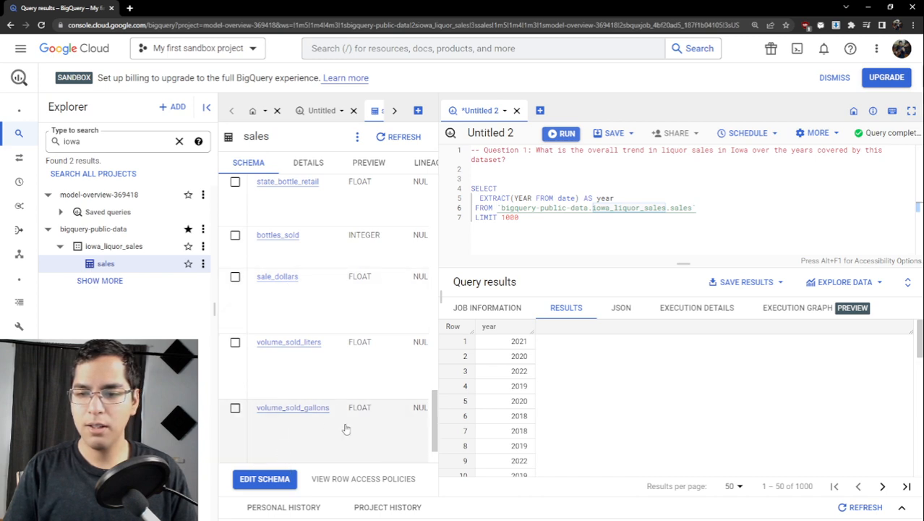
scroll(344, 427, down, 1)
drag(303, 435, 428, 437)
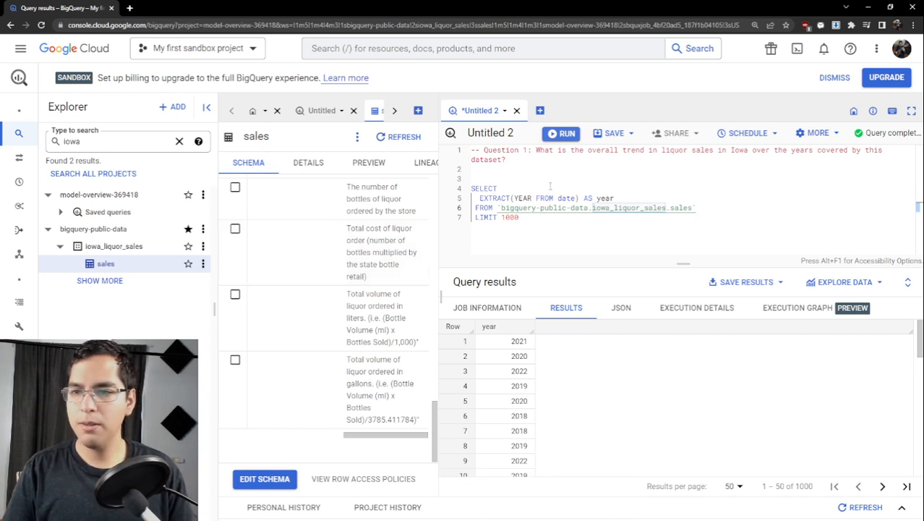
- Add SUM(sale_dollars) AS sales as a second column in the SELECT list, following the extracted year
click(635, 197)
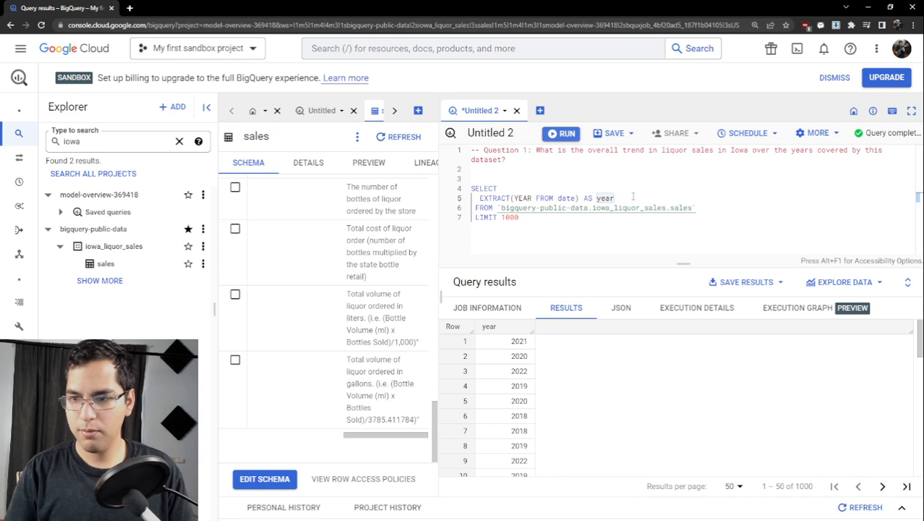
text(,)
key(Return)
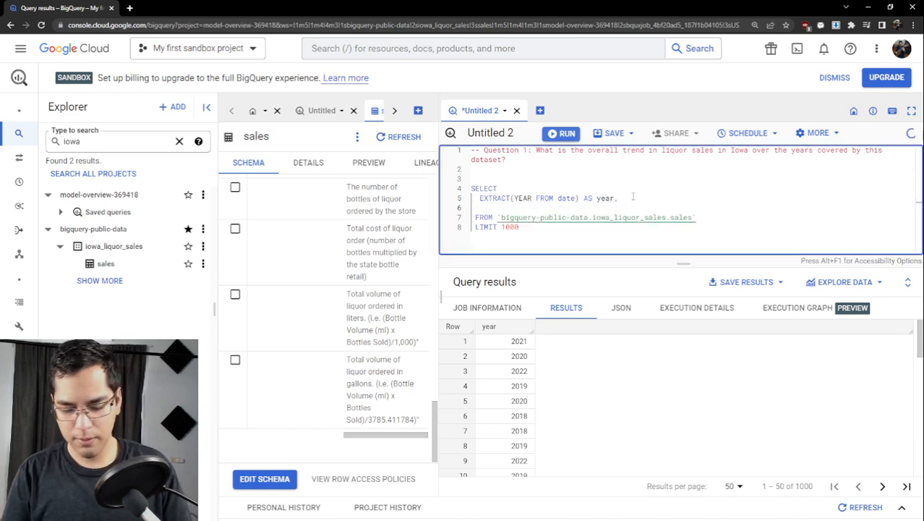
text(SUM)
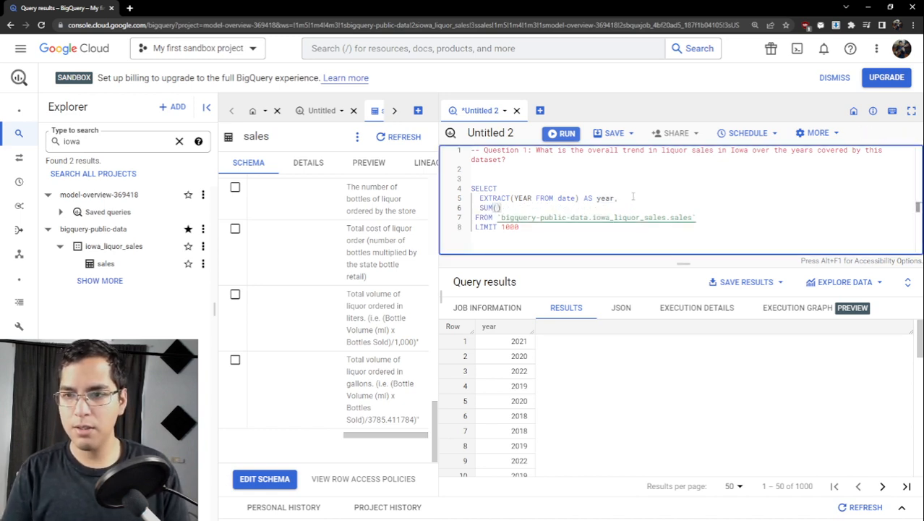
text(()
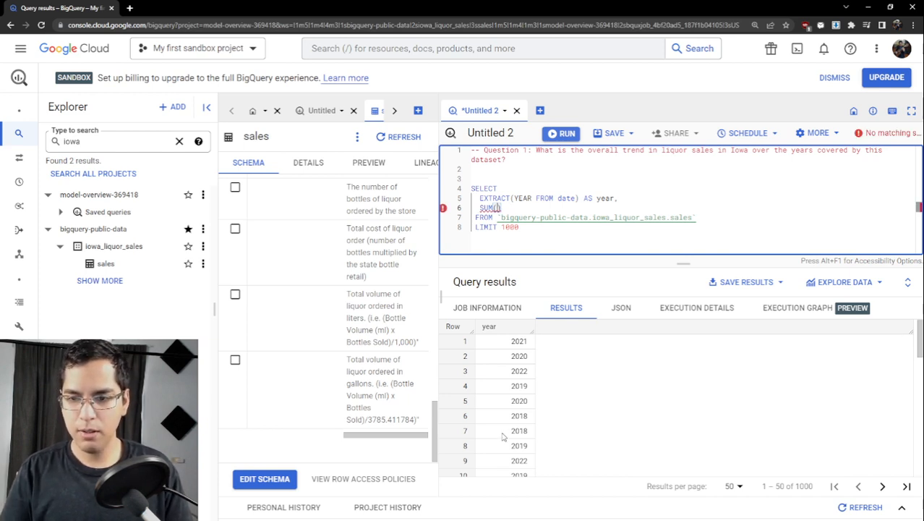
drag(396, 435, 276, 436)
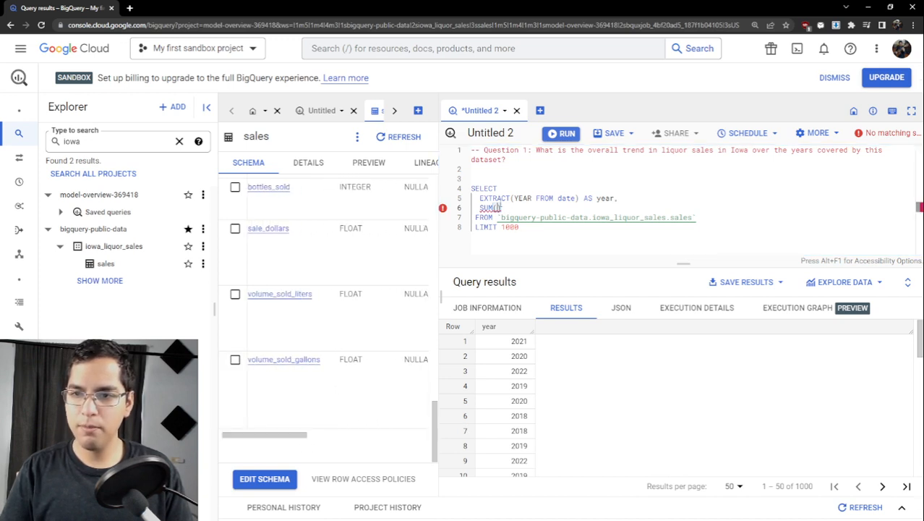
click(502, 208)
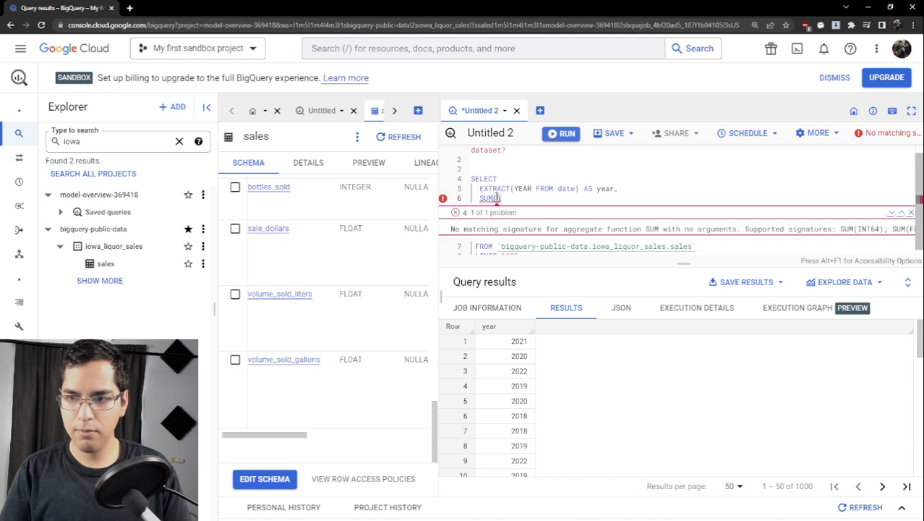
text(sale_dolla)
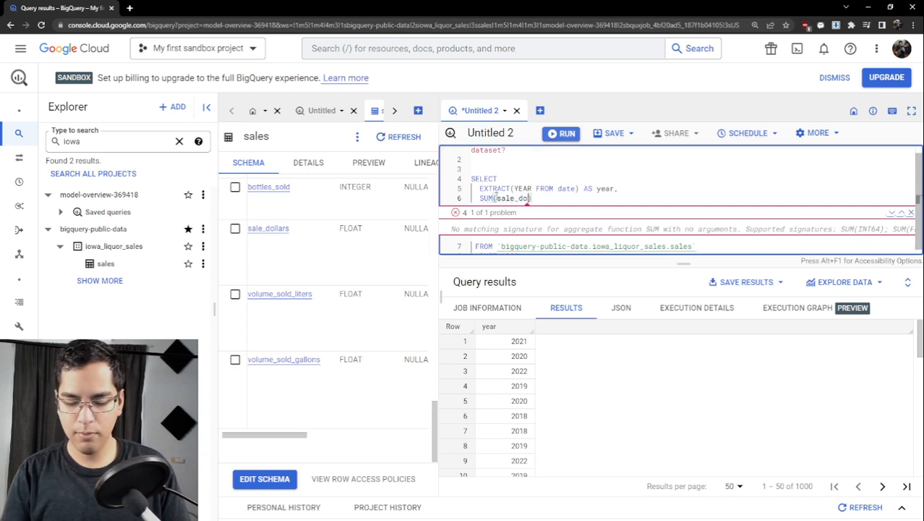
text(rs)
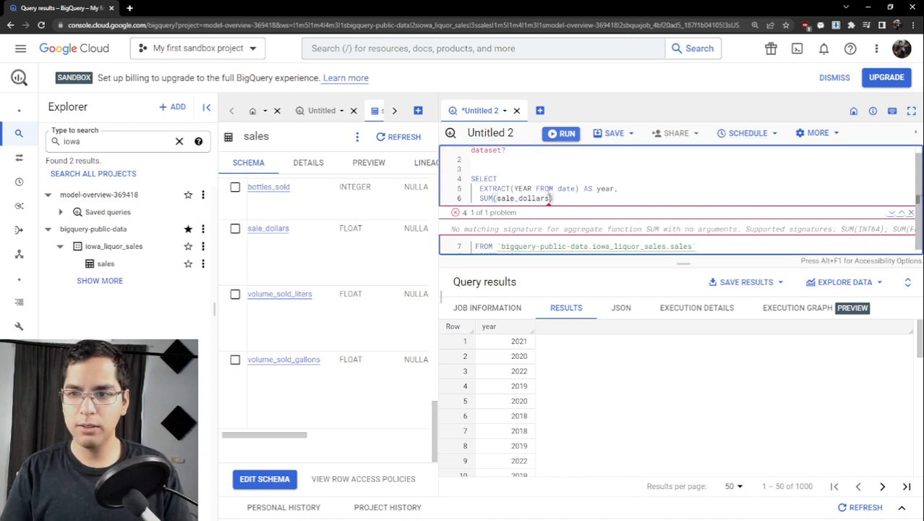
text() as)
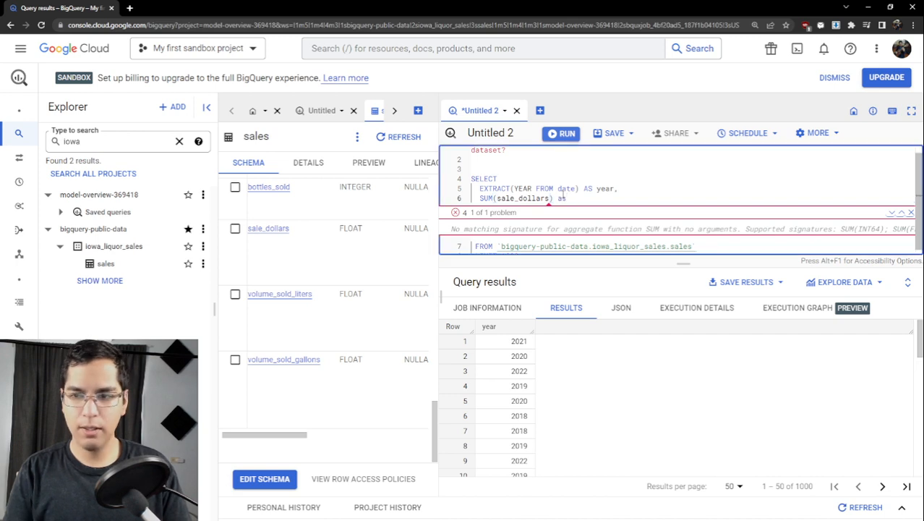
text(AS sales)
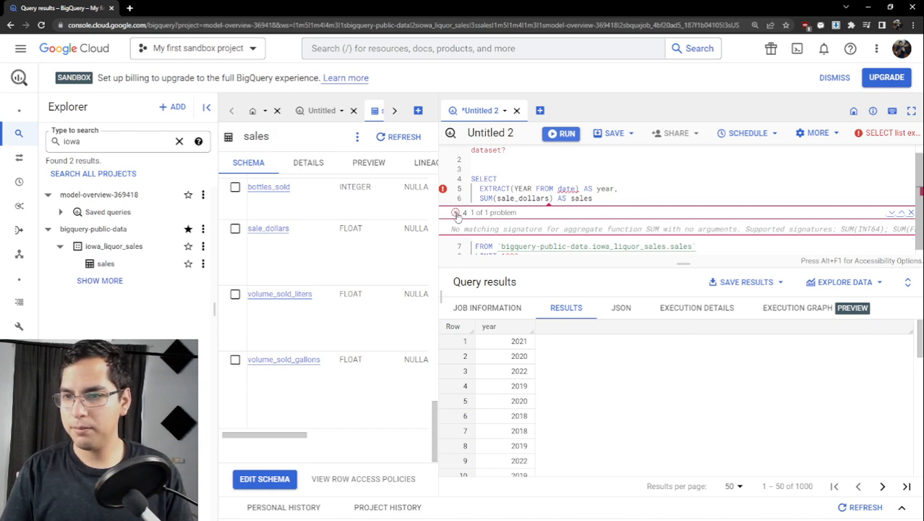
- Run the query with the summed sales column and close the inline problem message in the editor
click(616, 197)
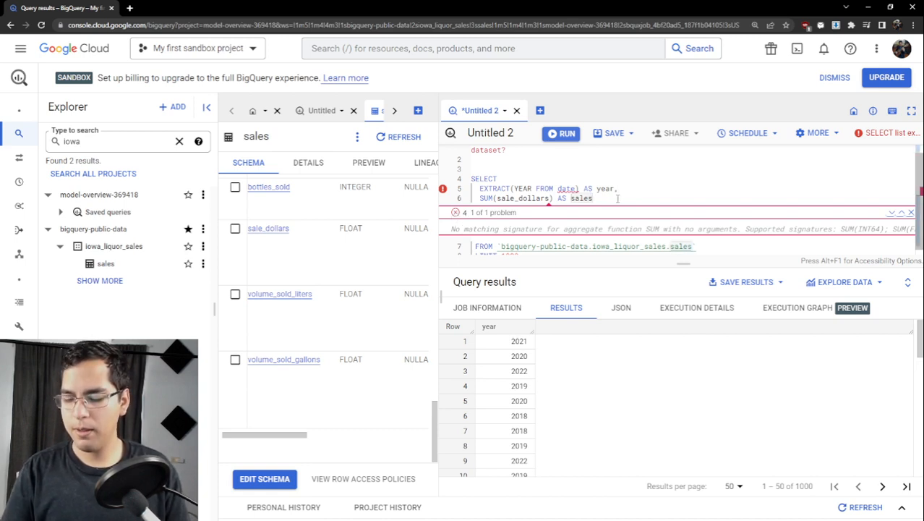
key(ctrl+Return)
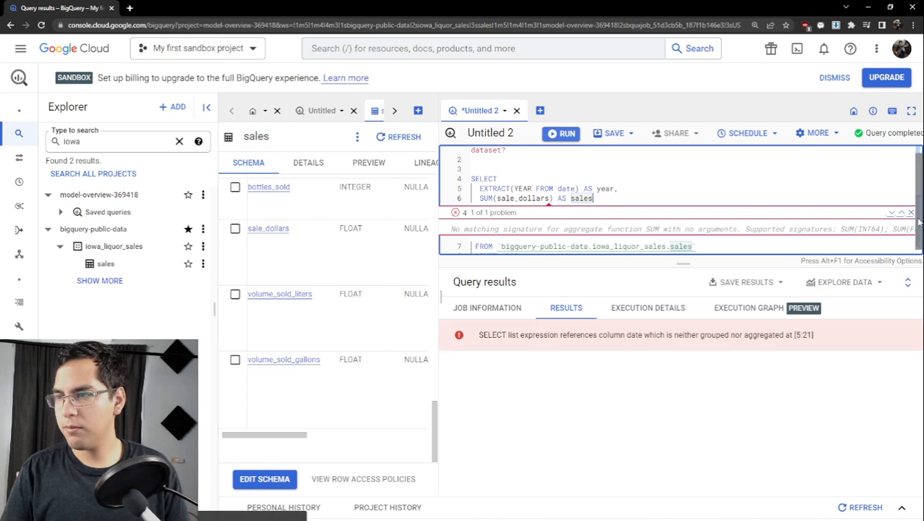
click(913, 212)
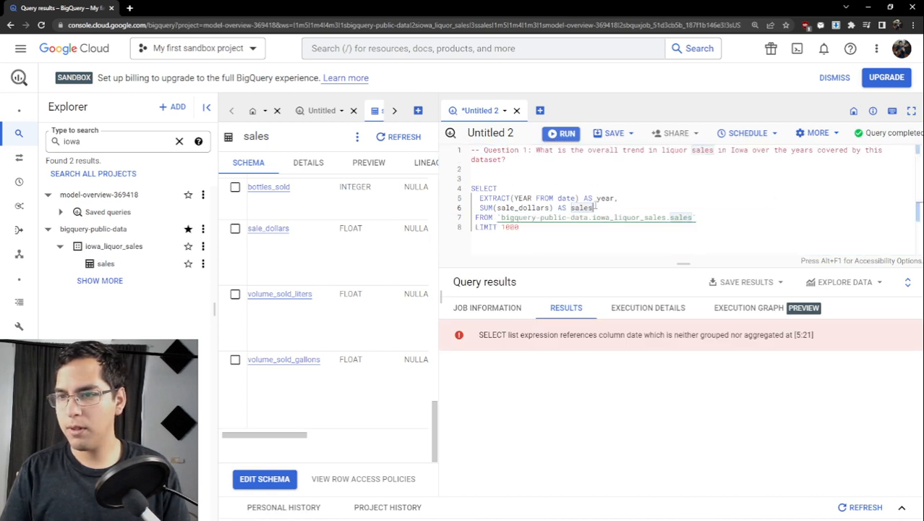
- Insert GROUP BY year and ORDER BY year ASC on separate lines between the FROM and LIMIT clauses
click(716, 221)
key(Return)
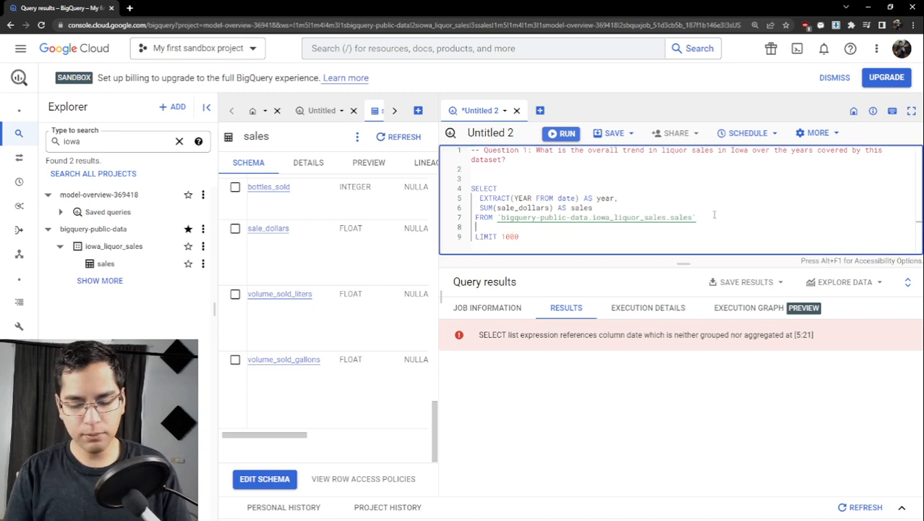
text(GROUP BY)
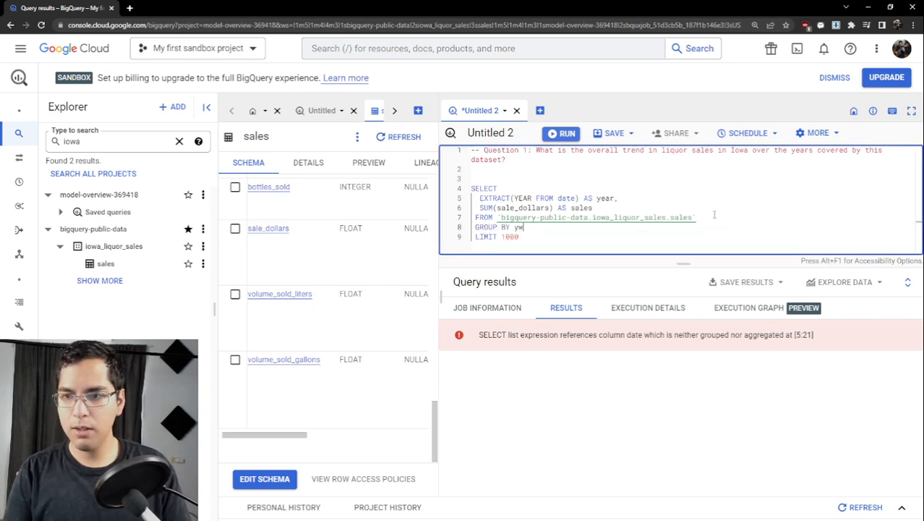
text( ye)
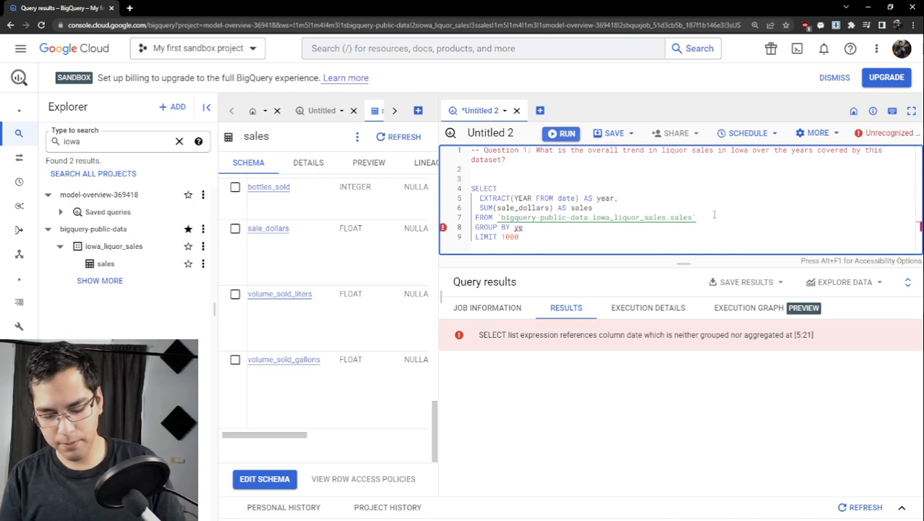
text(ar)
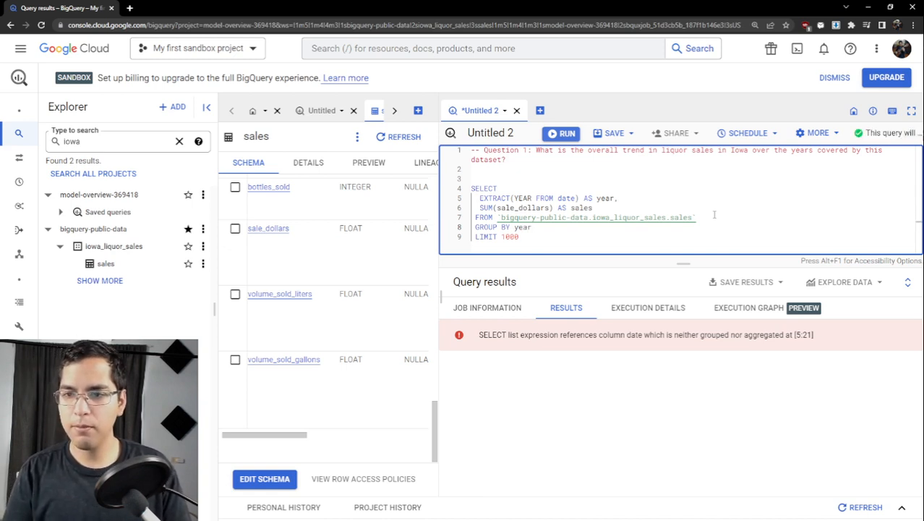
key(Return)
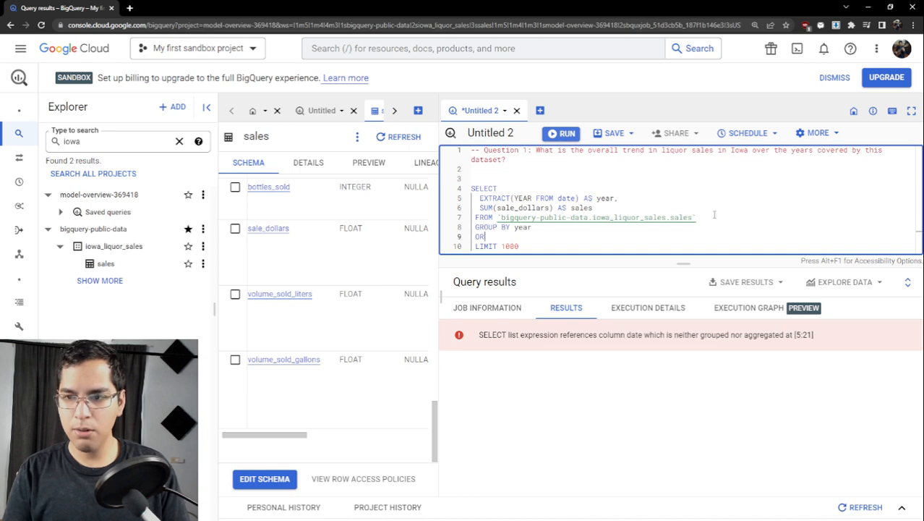
text(ORDER BY year ASC)
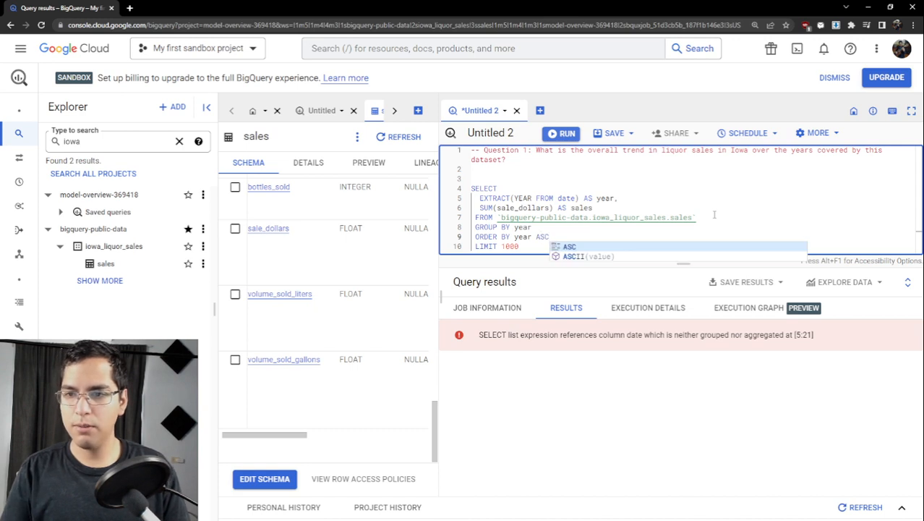
click(600, 227)
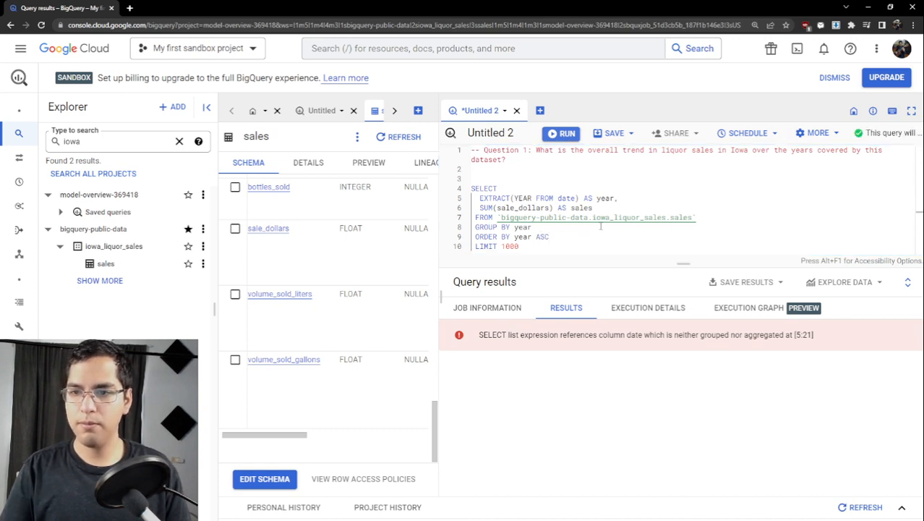
- End the query with a semicolon on its own line, then run it and widen the sales result column
click(530, 247)
key(Return)
text(;)
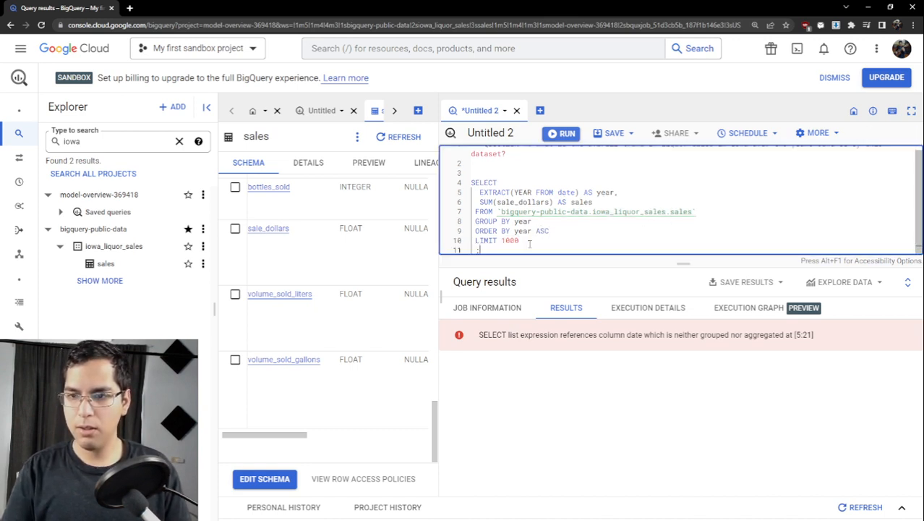
key(ctrl+Return)
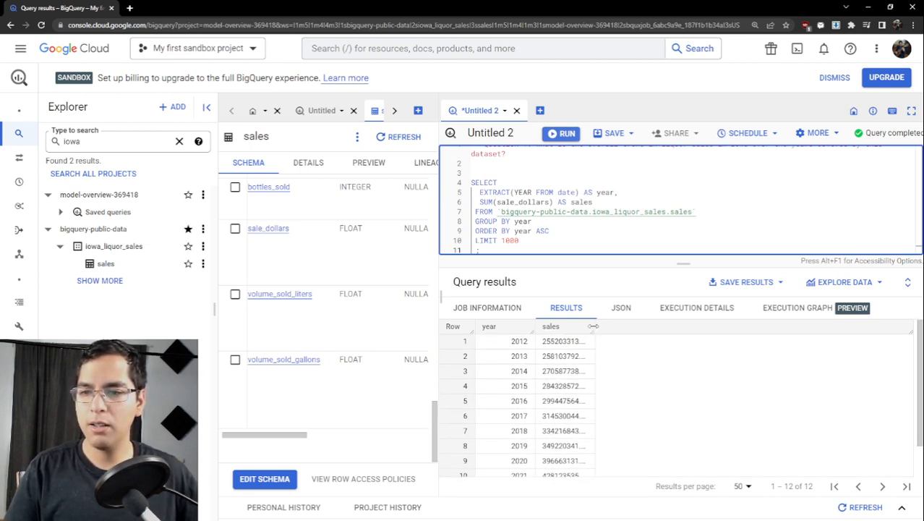
drag(593, 329, 639, 331)
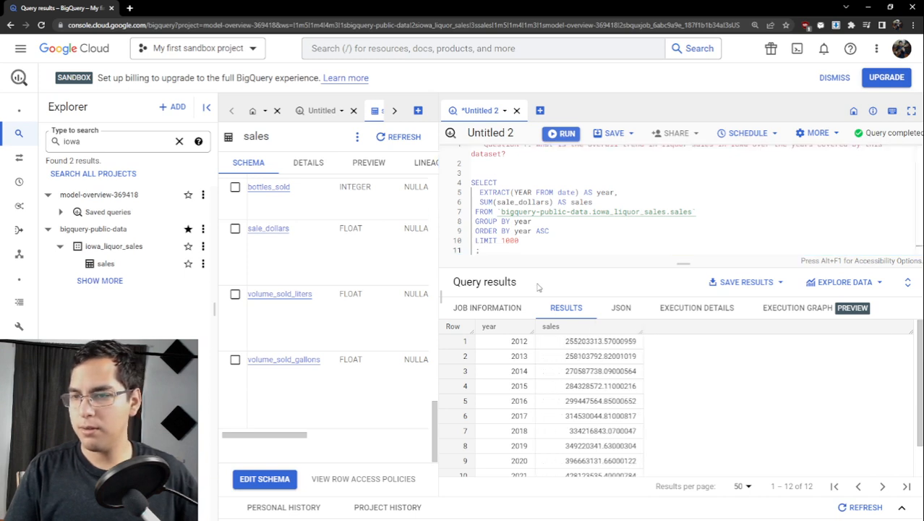
- Wrap SUM(sale_dollars) in a rounding function with 2 decimal places and run the query
click(482, 202)
text(ROUND)
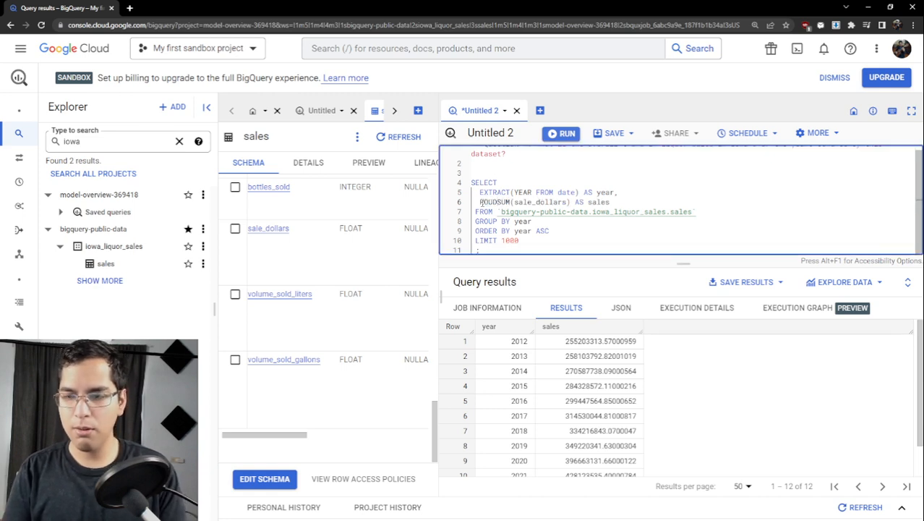
text(()
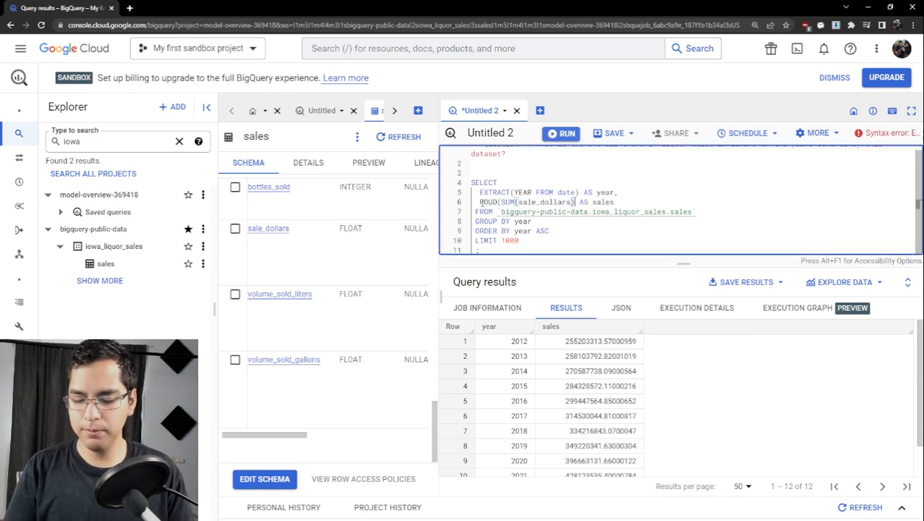
text(,2))
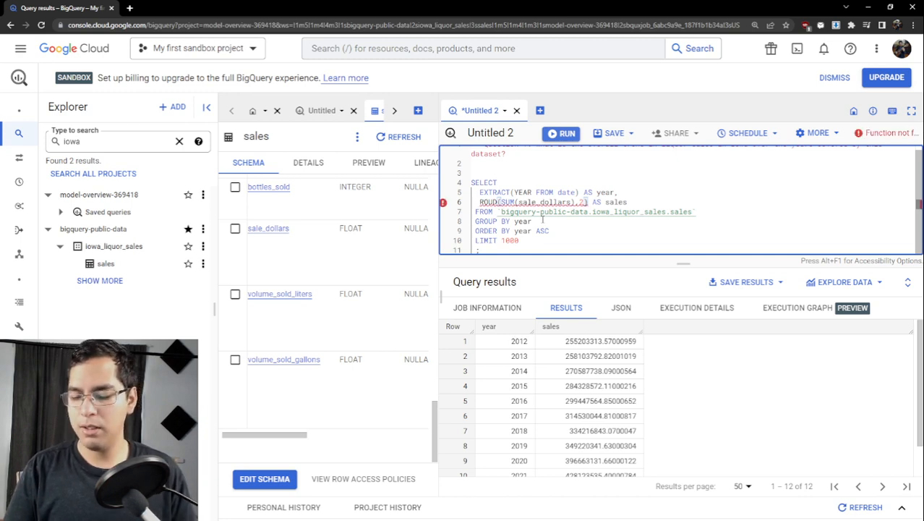
key(ctrl+Return)
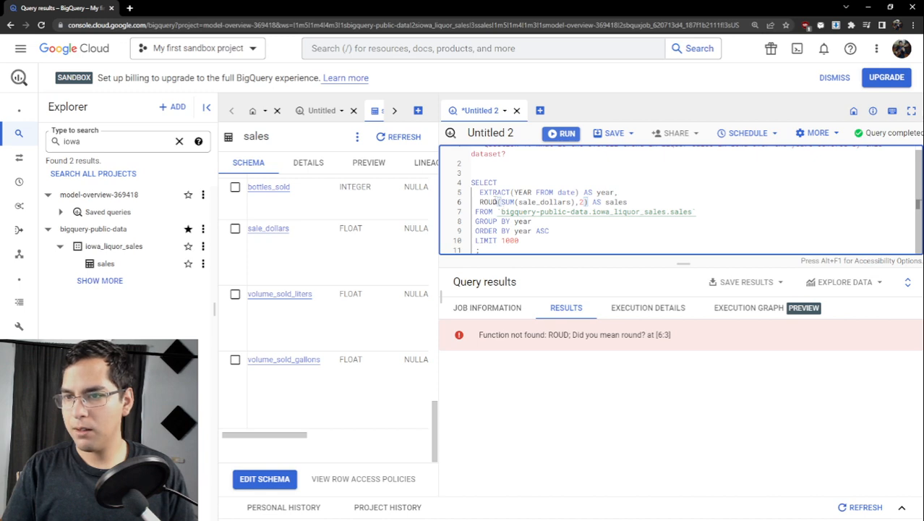
- Correct the misspelled rounding function to ROUND, rerun the query and widen the sales result column
double_click(500, 201)
text(ROUND)
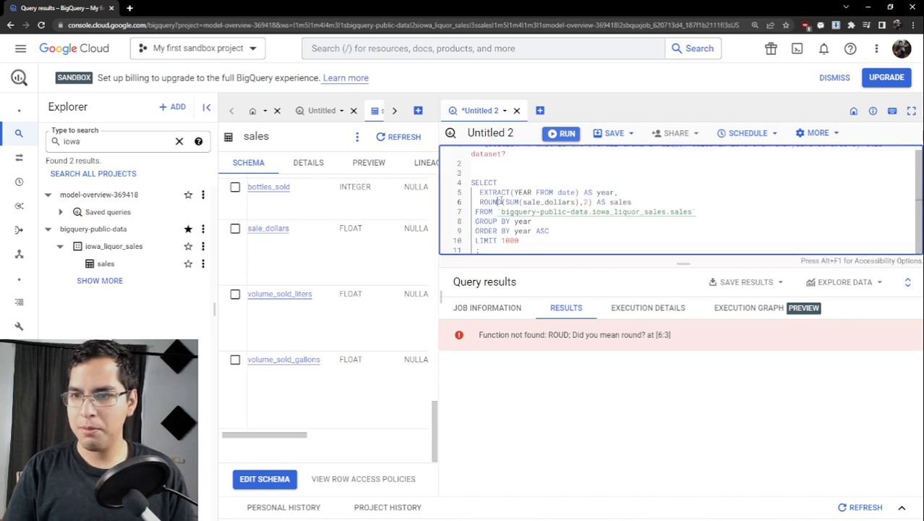
key(ctrl+Return)
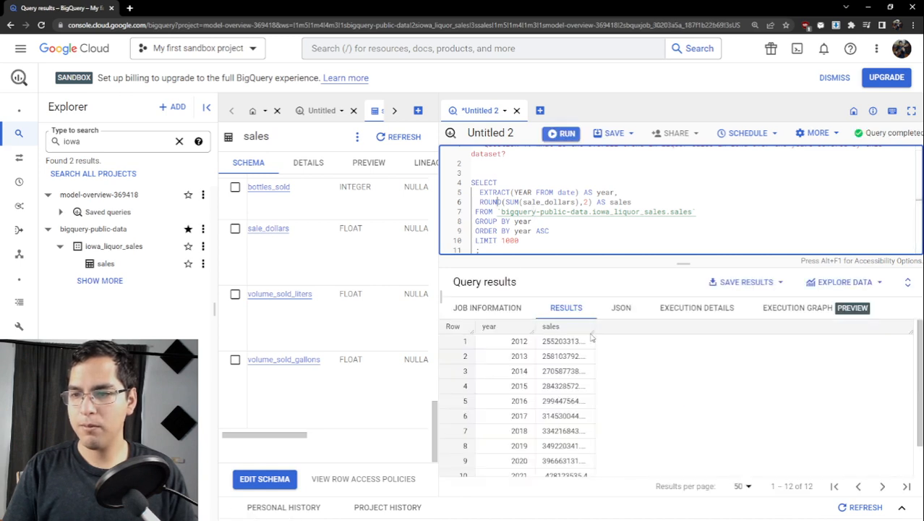
drag(634, 329, 627, 329)
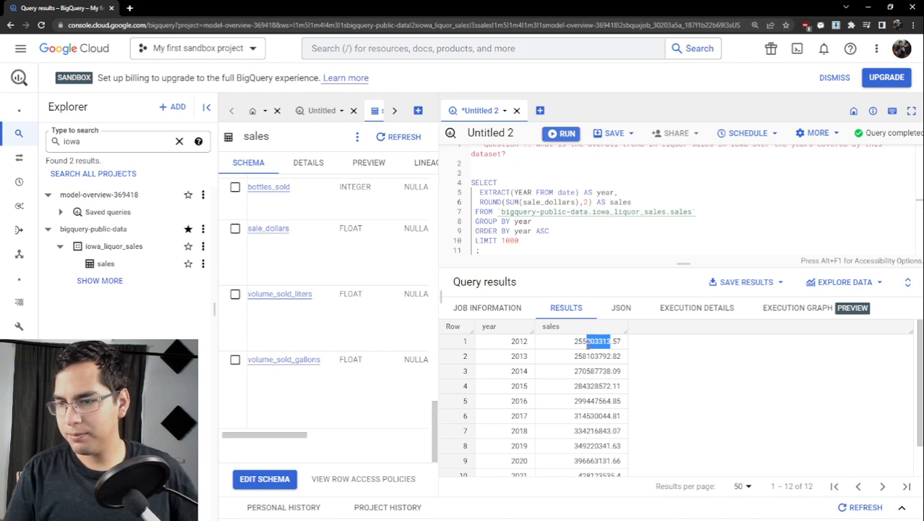
- Examine the rounded yearly sales totals across all rows of the query results
drag(585, 342, 590, 350)
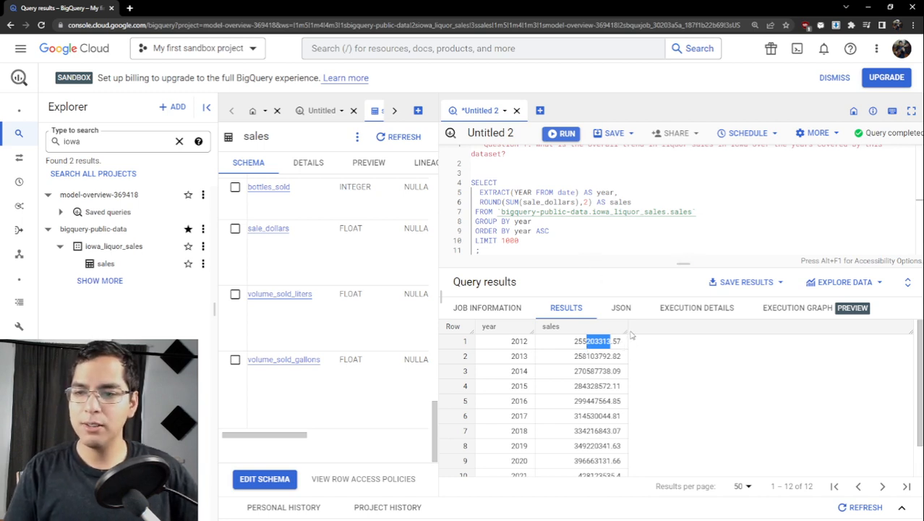
scroll(615, 343, down, 2)
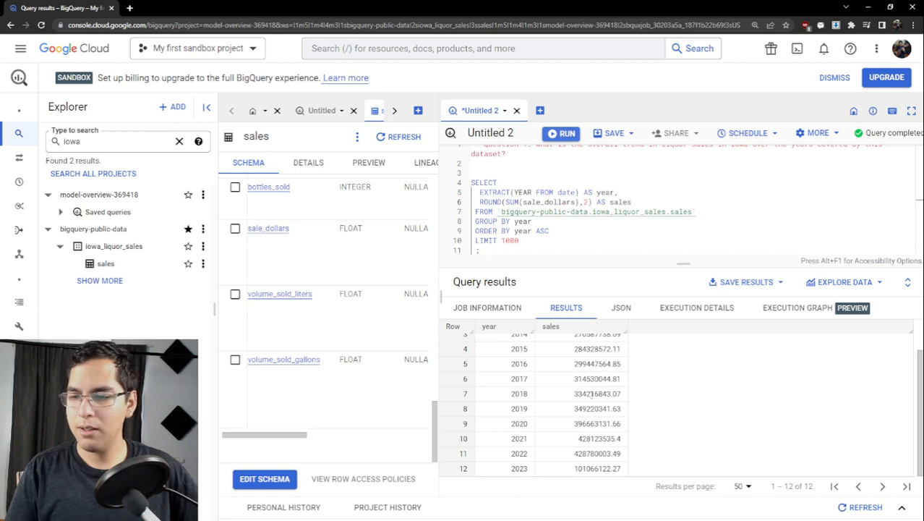
scroll(585, 383, up, 1)
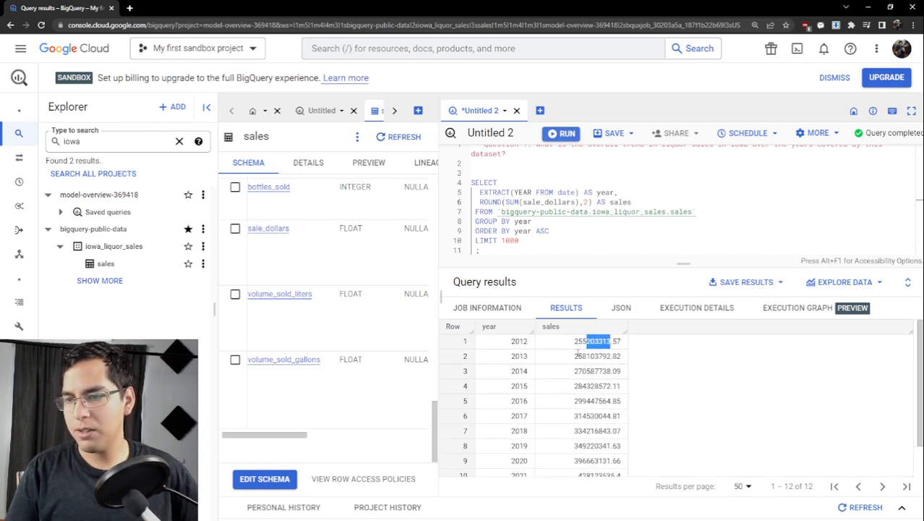
scroll(577, 352, down, 1)
scroll(577, 350, up, 2)
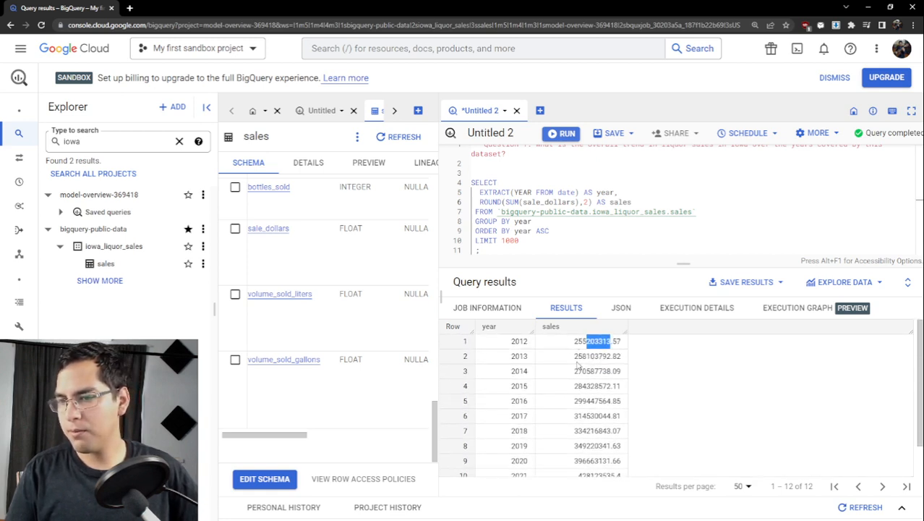
scroll(577, 365, down, 2)
scroll(577, 365, up, 2)
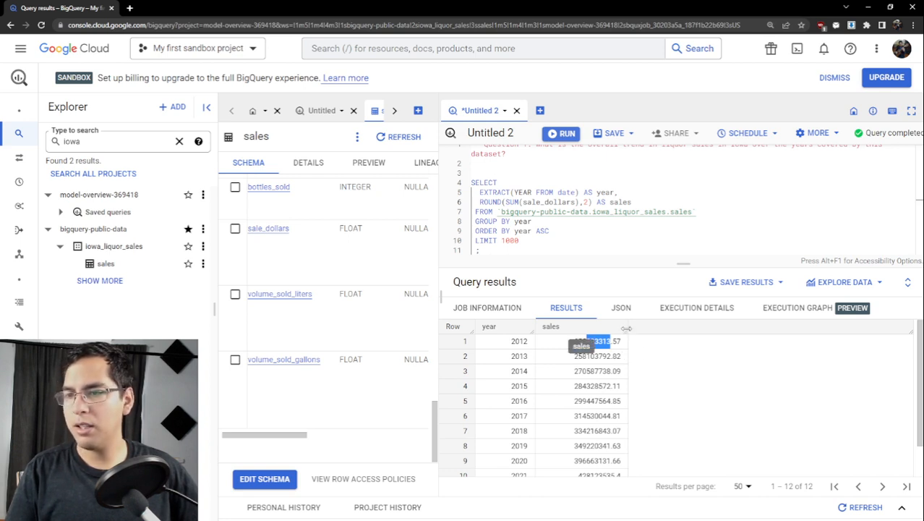
scroll(729, 229, up, 1)
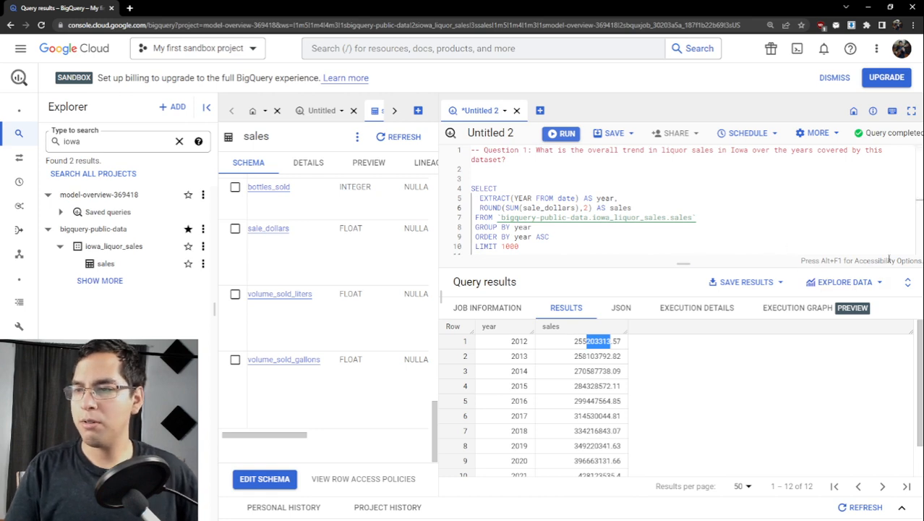
- Explore the query results with Looker Studio and delete the default bar chart and table from the report
click(847, 283)
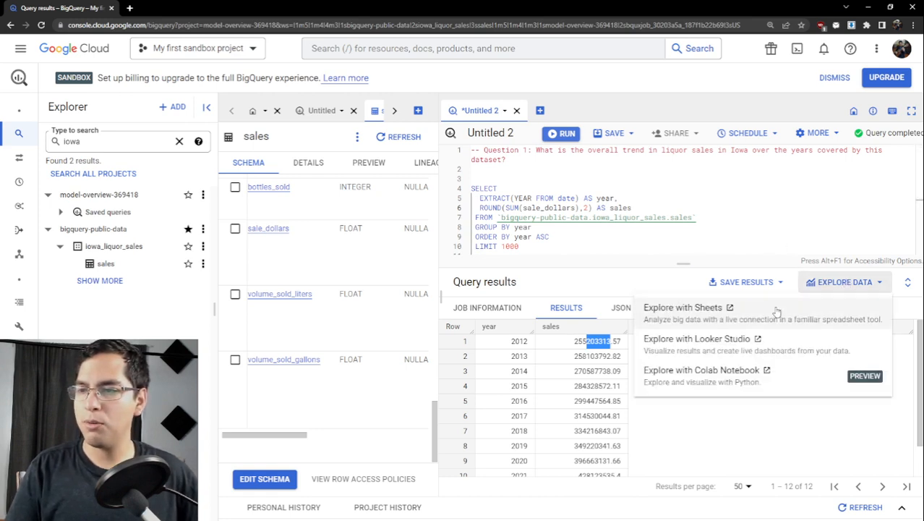
click(742, 341)
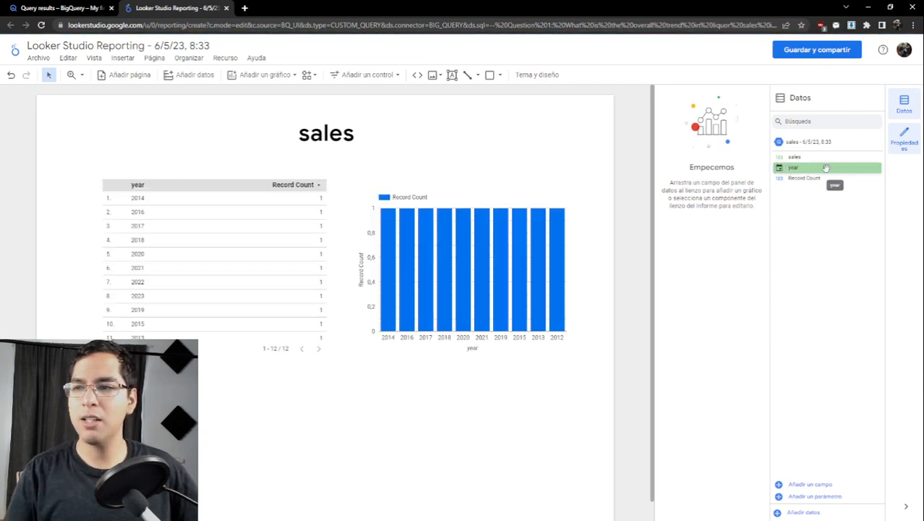
click(447, 179)
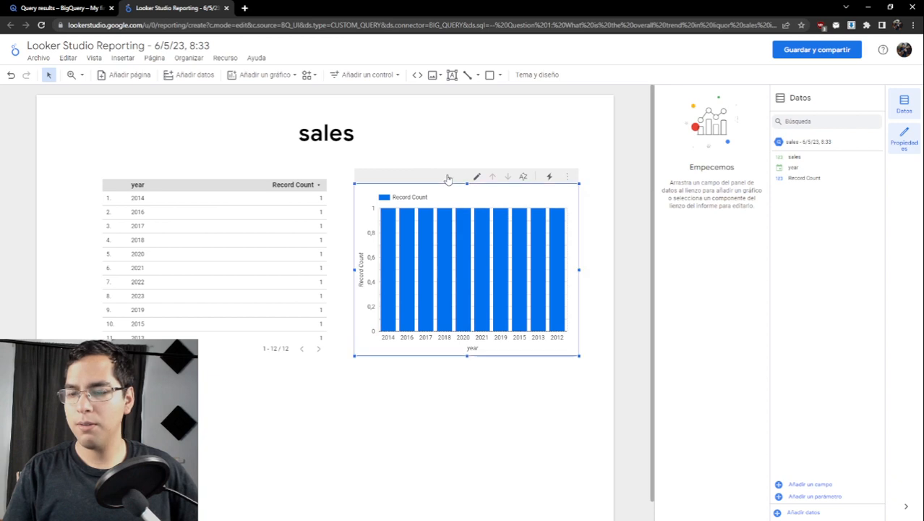
key(Delete)
click(244, 189)
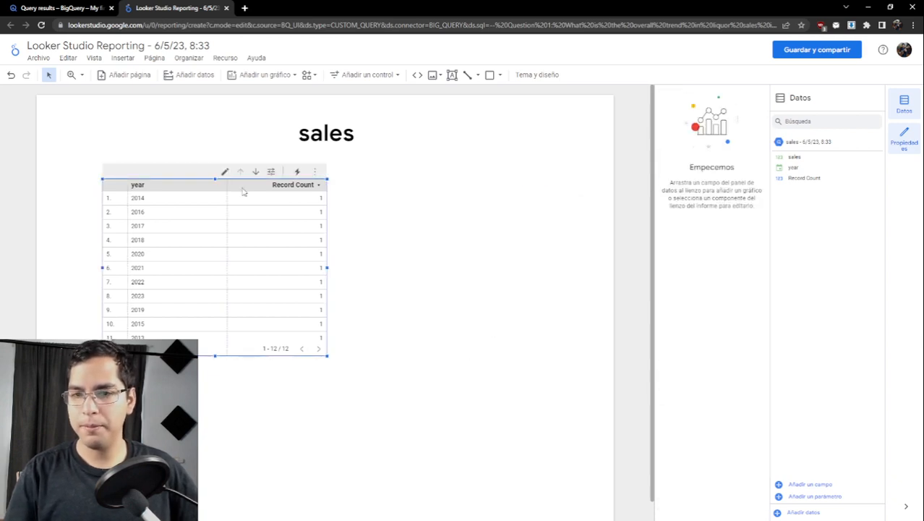
key(Delete)
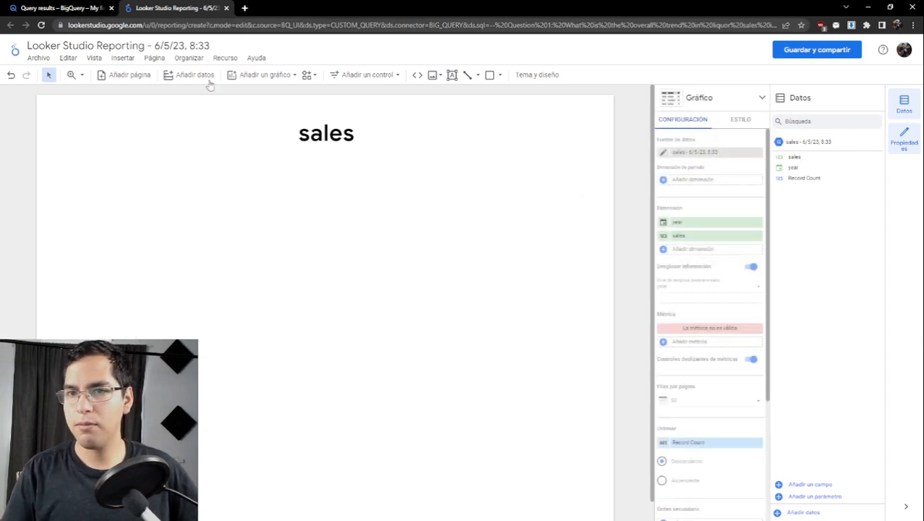
- Add a time series chart with sales as its metric below the report title and enlarge it to nearly the page width
click(261, 75)
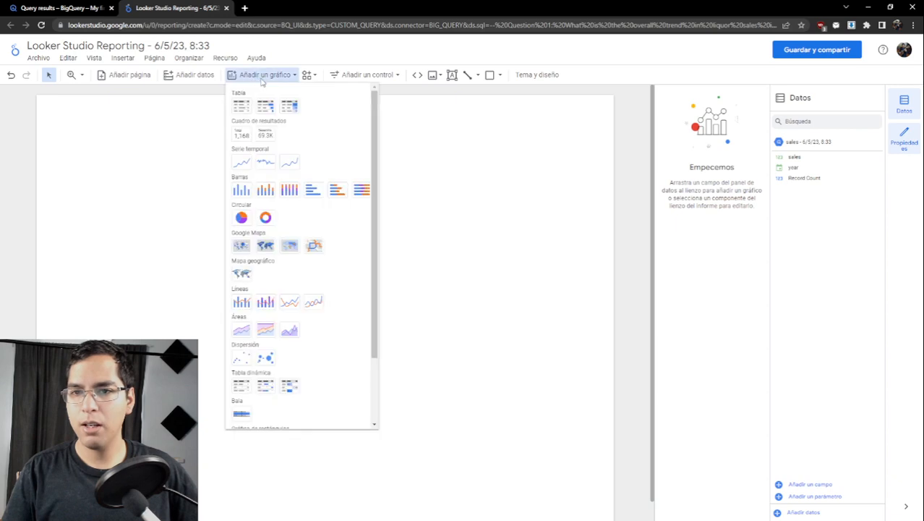
click(241, 161)
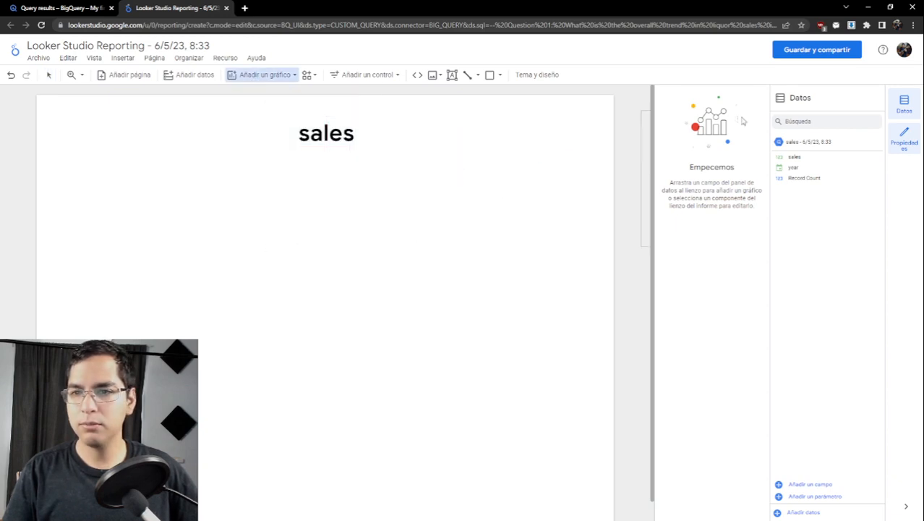
click(167, 206)
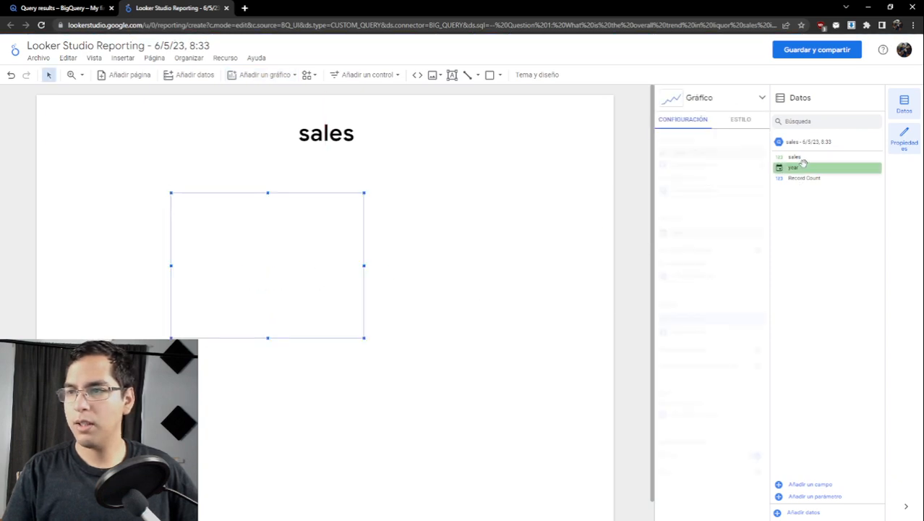
drag(803, 156, 693, 334)
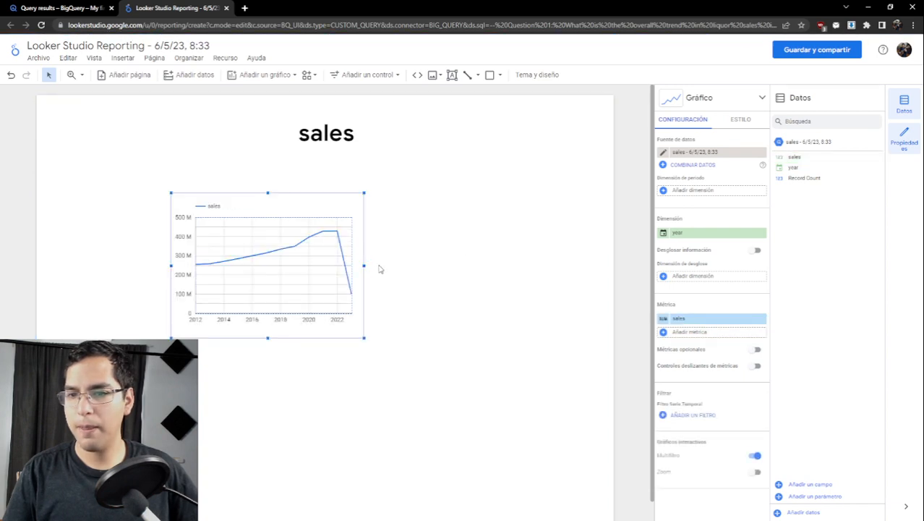
drag(363, 266, 578, 264)
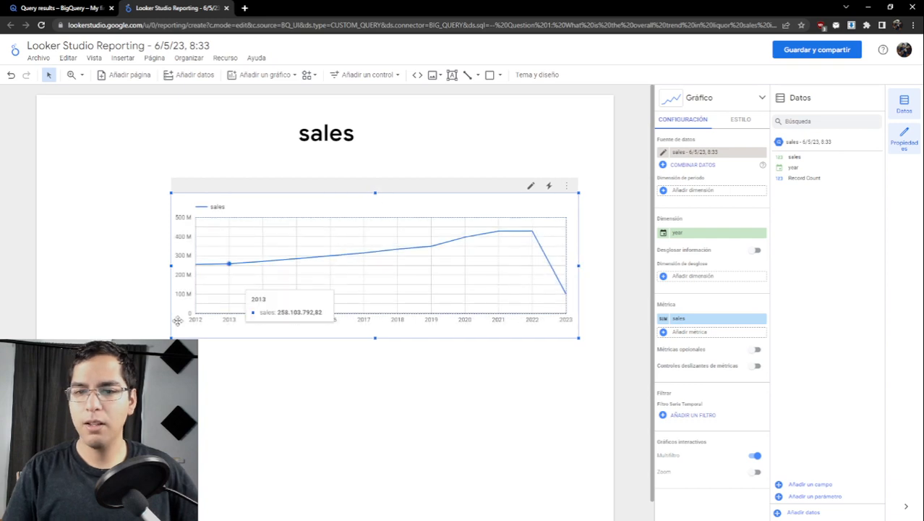
drag(172, 337, 101, 383)
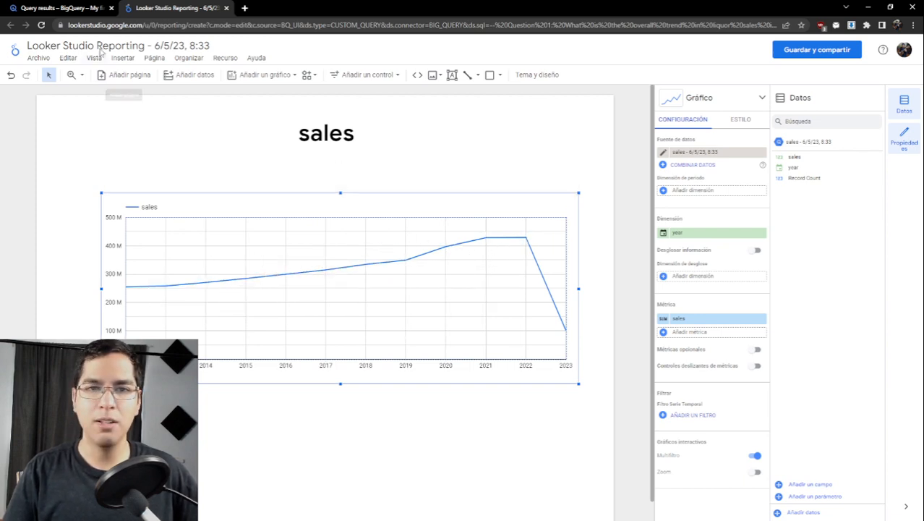
- Switch to BigQuery and add the comments "-- Question 2: Which are the most popular liquor categories and brands sold in Iowa?" and "-- categories" below the query
click(69, 7)
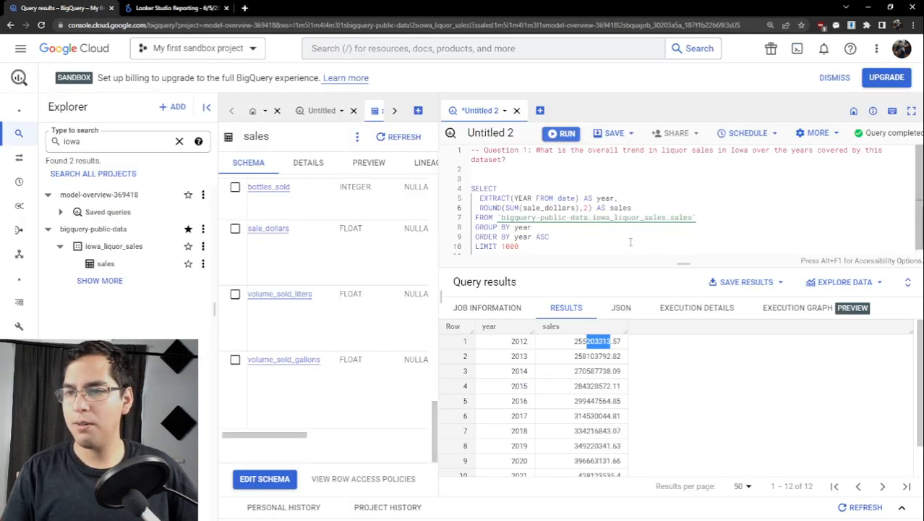
click(631, 241)
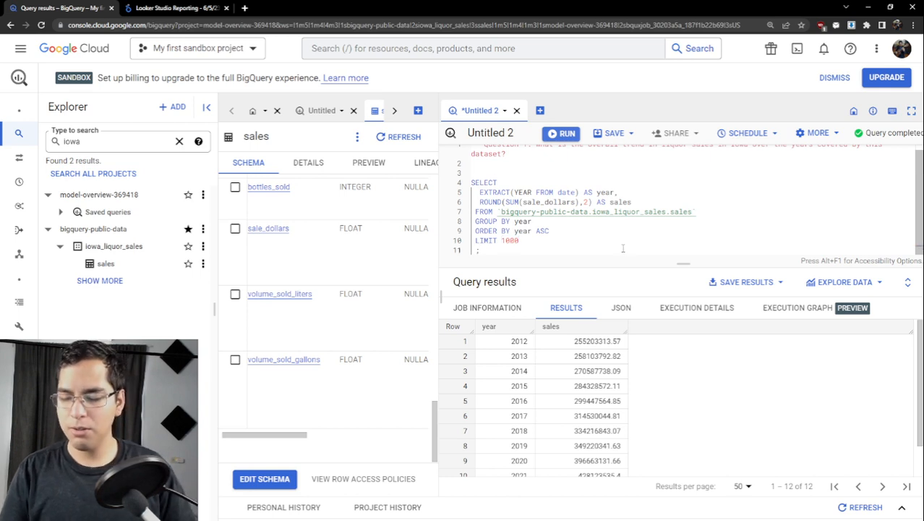
click(624, 248)
key(Return)
key(Return)
key(Return)
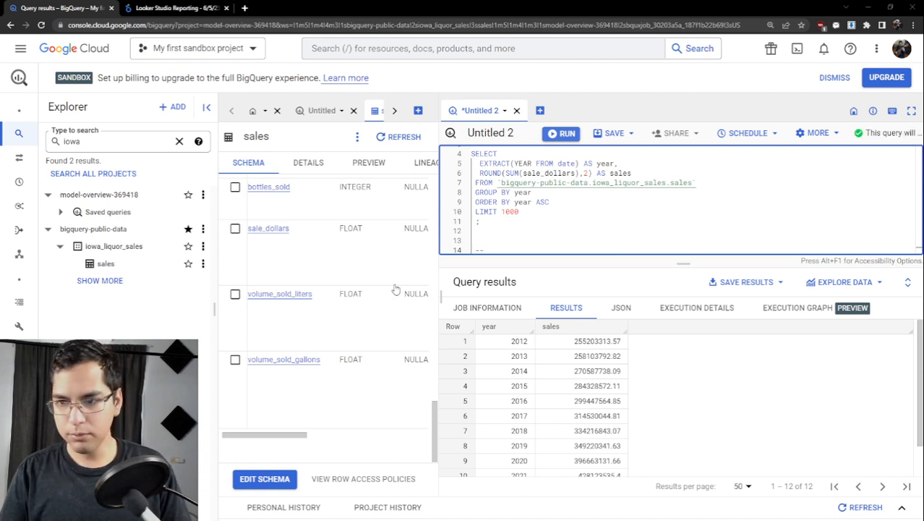
click(508, 250)
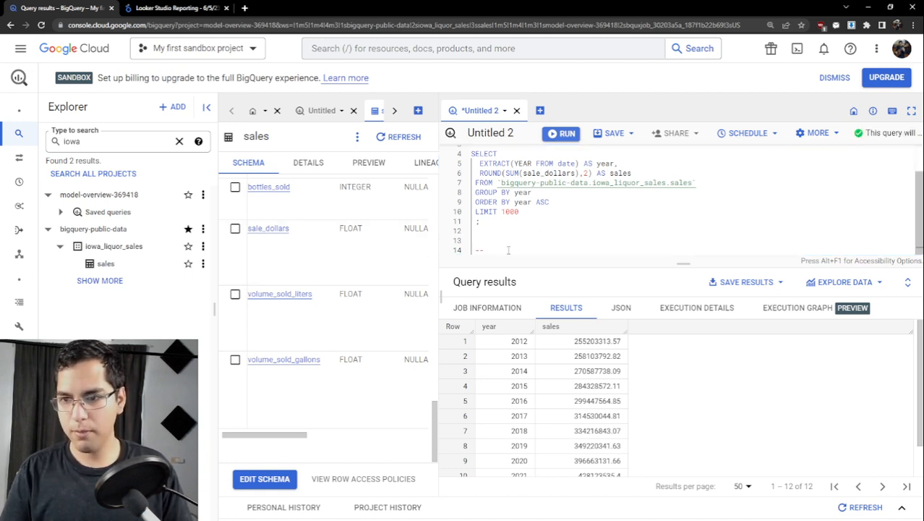
text(Question 2: Which are the most popular liquor categories and brands sold in Iowa? -- categories)
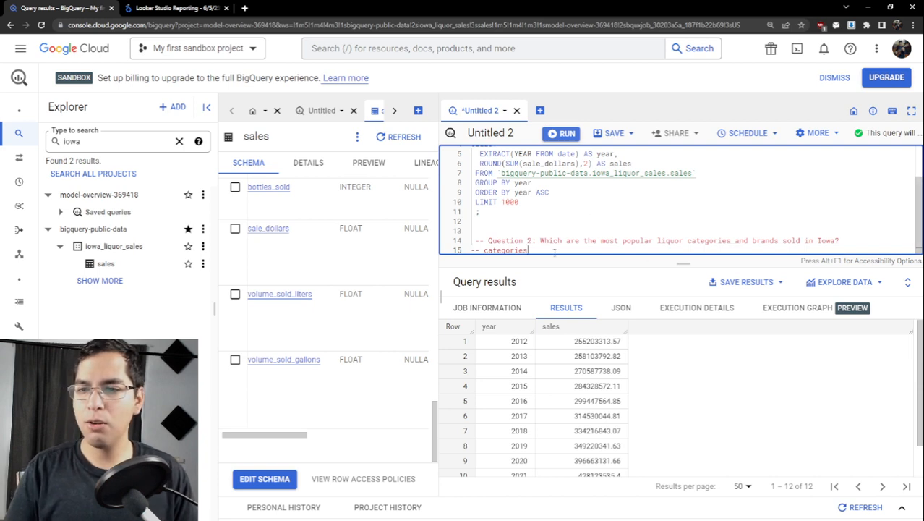
- Add a "-- brands" comment below the "-- categories" comment, leaving one blank line between them
key(Return)
key(Return)
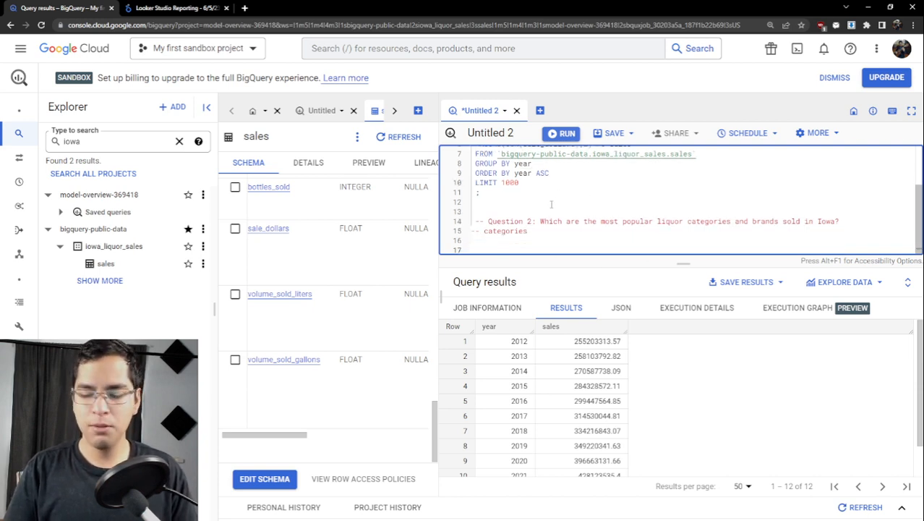
text(--)
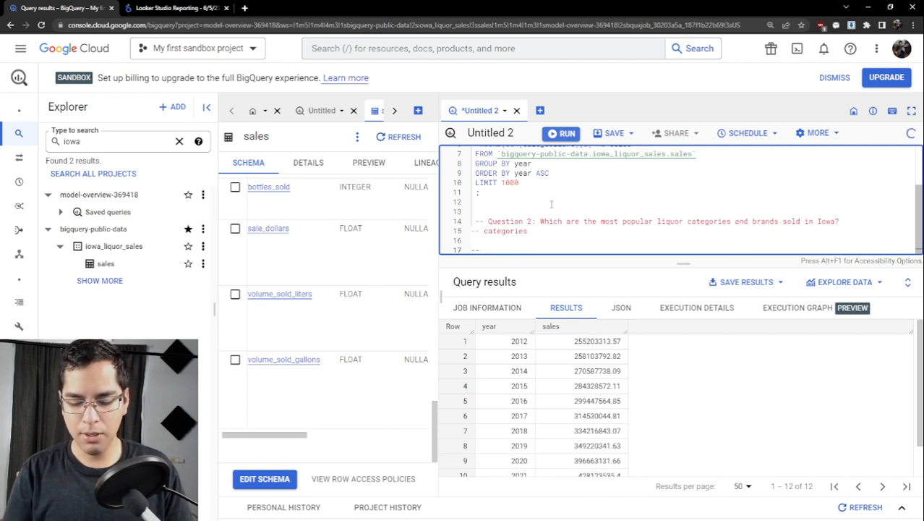
text( brands)
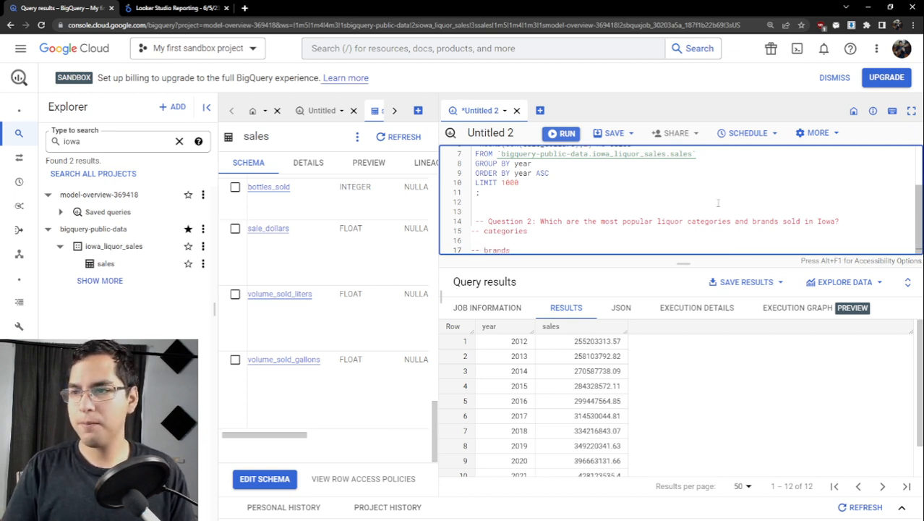
- Widen the sales table's schema pane and examine the field descriptions for columns identifying liquor categories, brands and quantities sold
scroll(372, 286, up, 10)
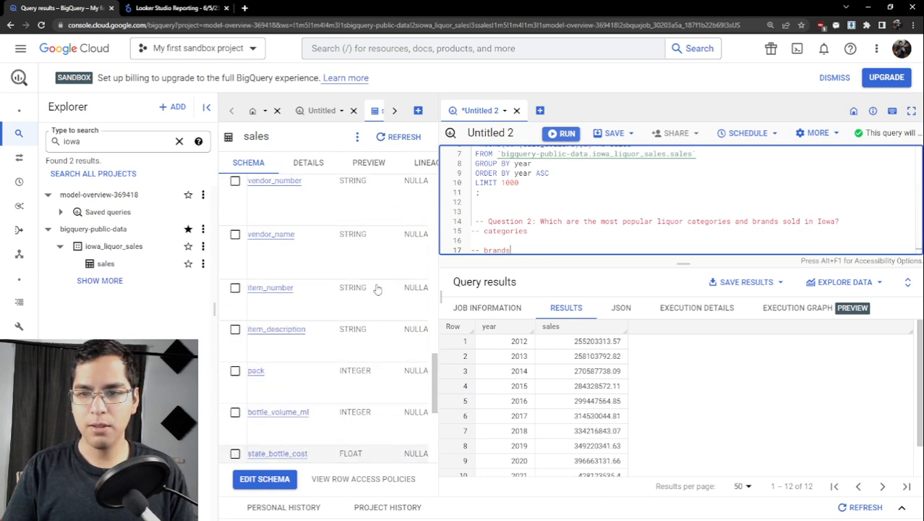
scroll(347, 362, down, 1)
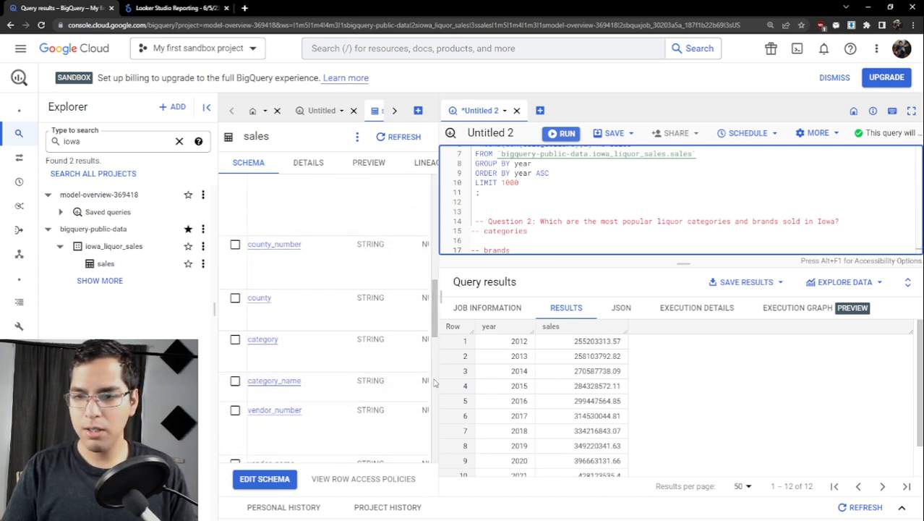
drag(438, 367, 773, 365)
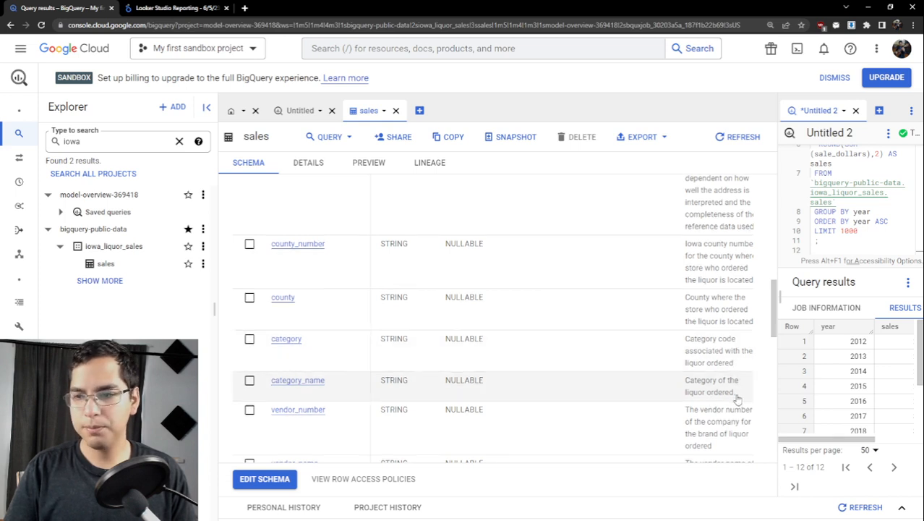
scroll(736, 398, down, 1)
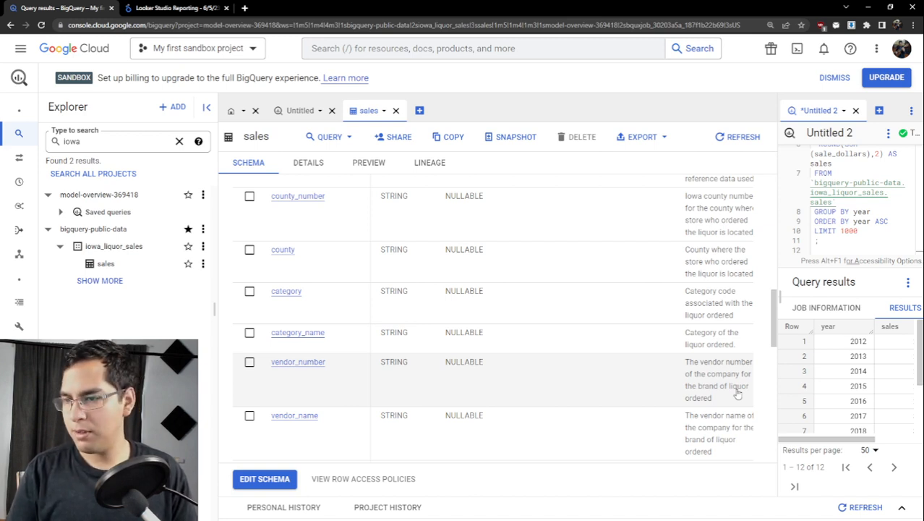
scroll(736, 392, up, 1)
scroll(736, 392, up, 2)
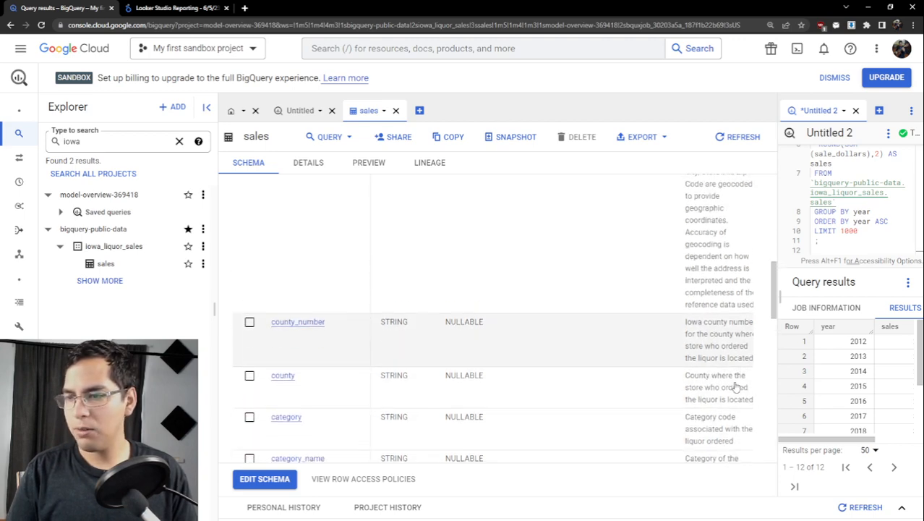
scroll(733, 386, down, 4)
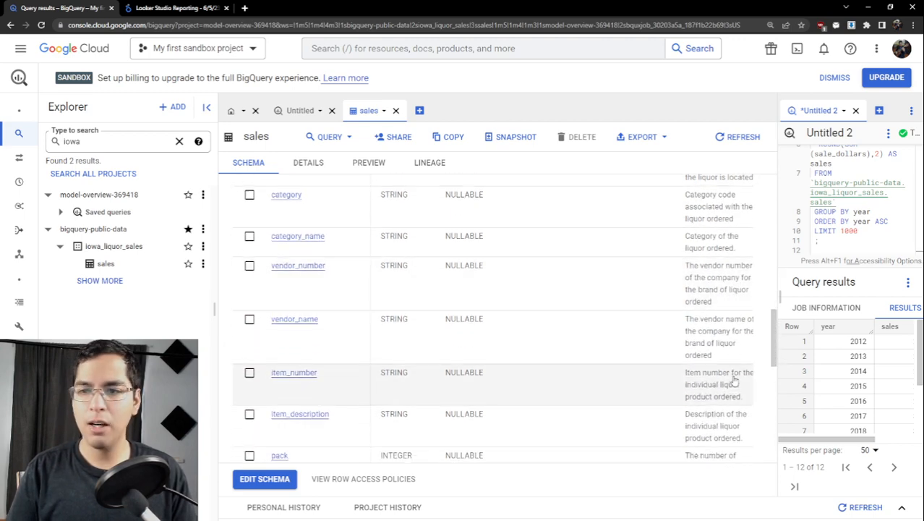
scroll(660, 329, down, 3)
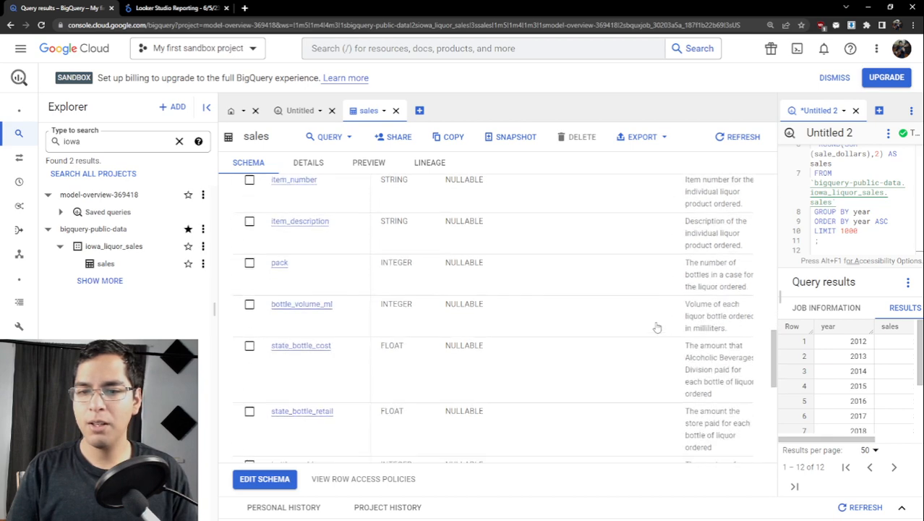
scroll(662, 320, down, 2)
scroll(661, 320, down, 2)
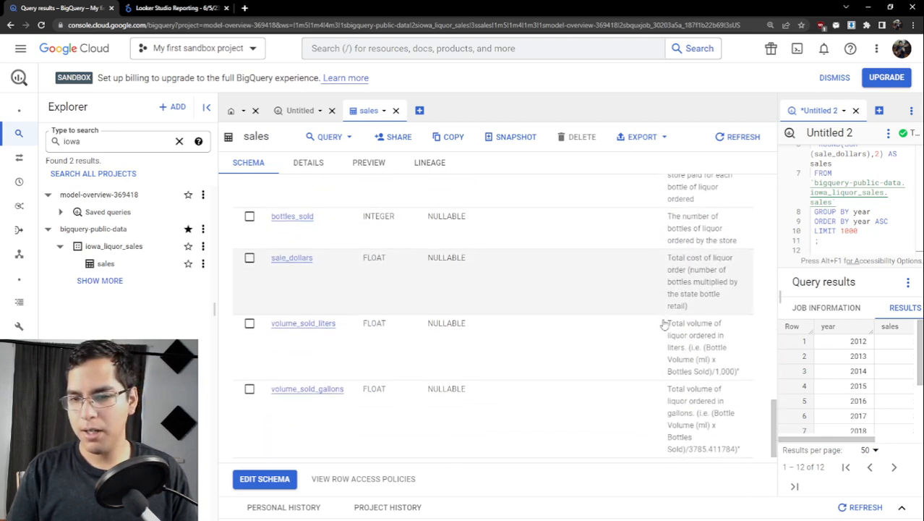
scroll(654, 325, up, 7)
scroll(652, 327, up, 5)
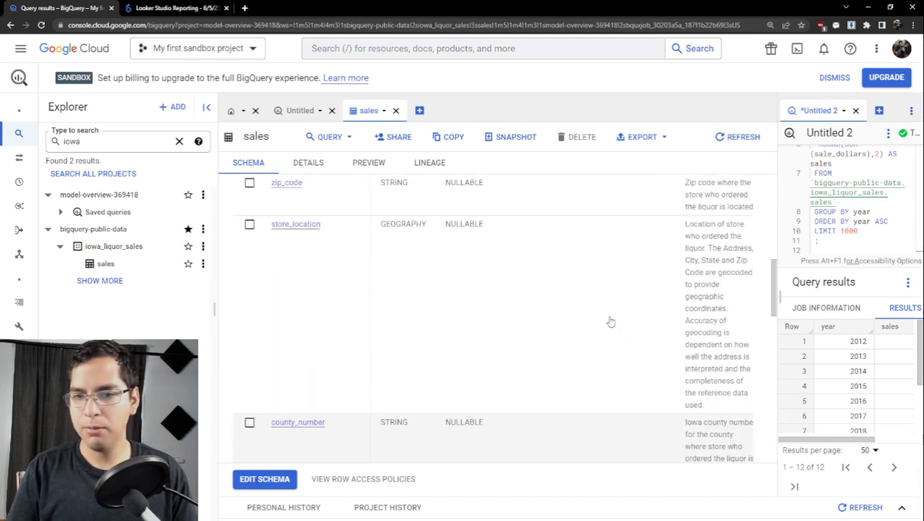
scroll(590, 314, up, 3)
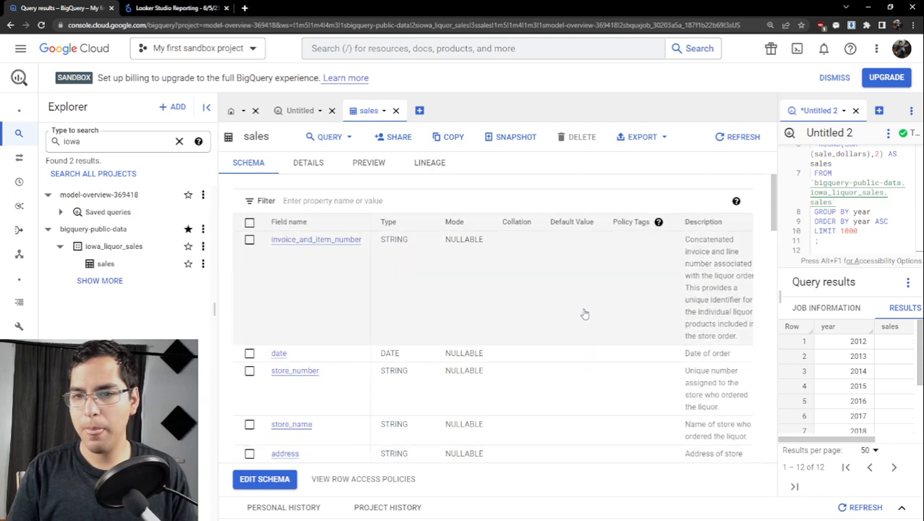
- Widen the query editor and write a SELECT of the category_name and item_description columns below the "-- categories" comment
scroll(583, 311, down, 5)
scroll(298, 247, down, 8)
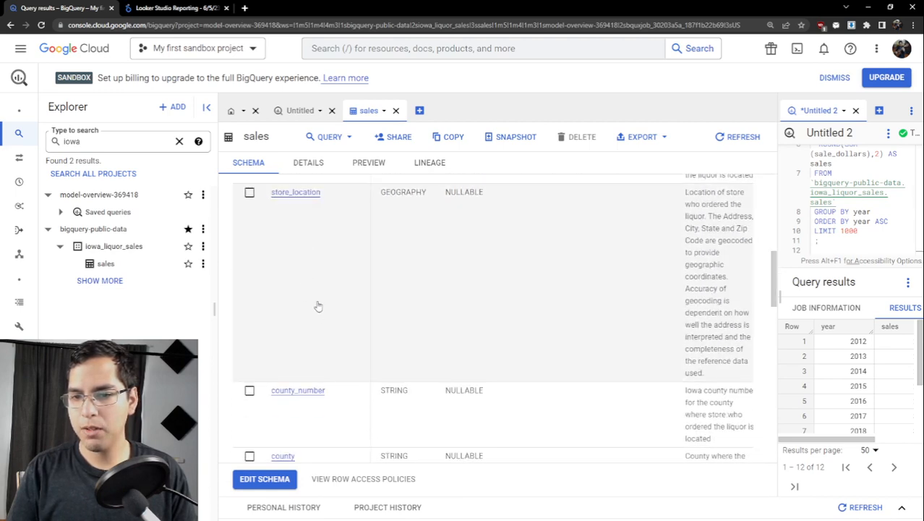
scroll(333, 326, down, 3)
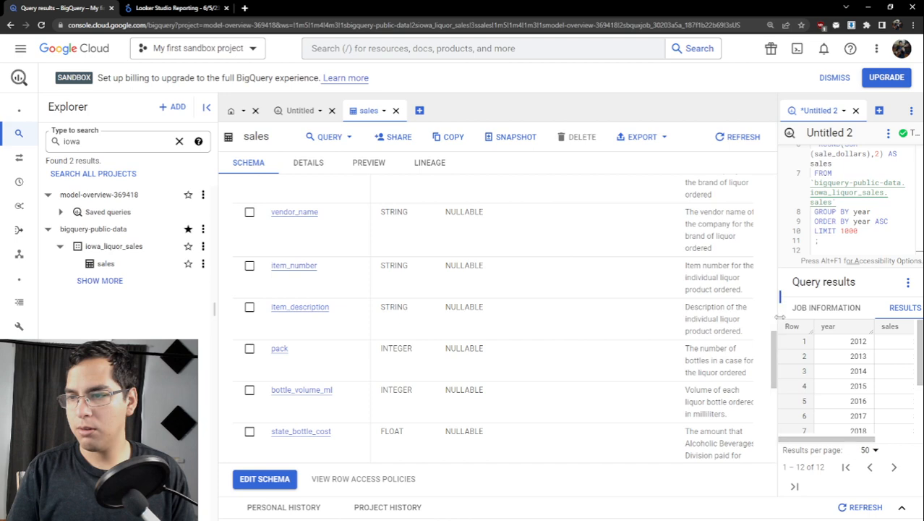
drag(778, 323, 289, 318)
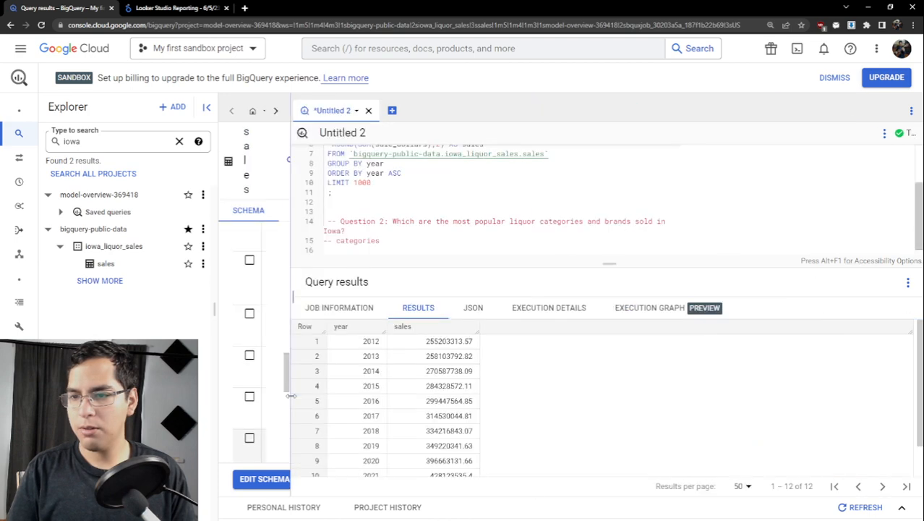
click(454, 239)
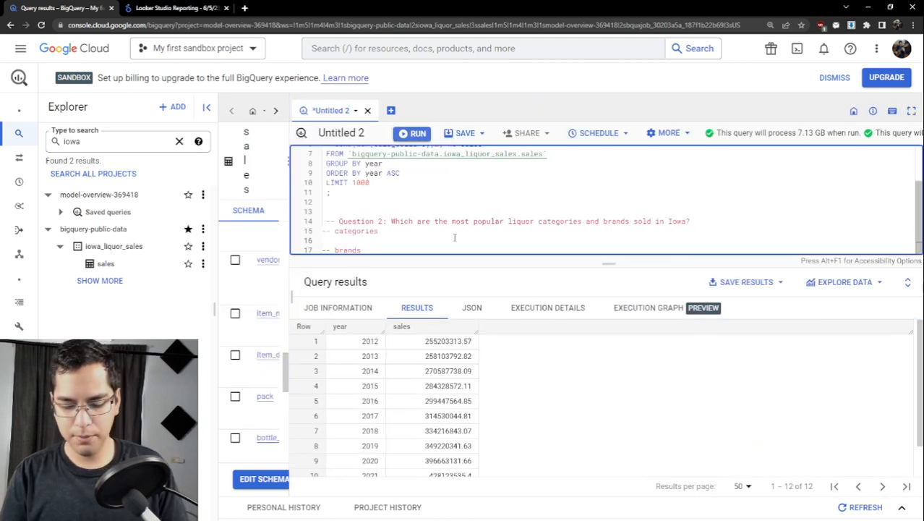
text(SELECT category_name)
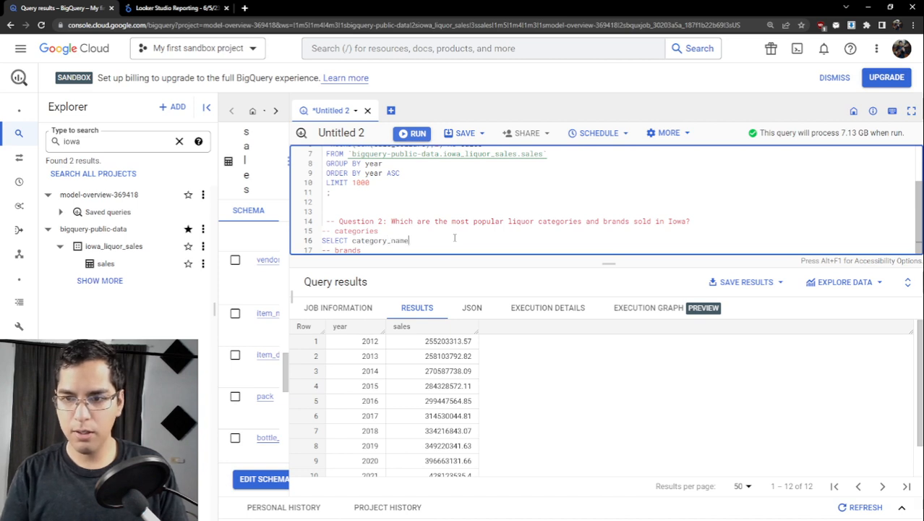
text(, item_descriptiion)
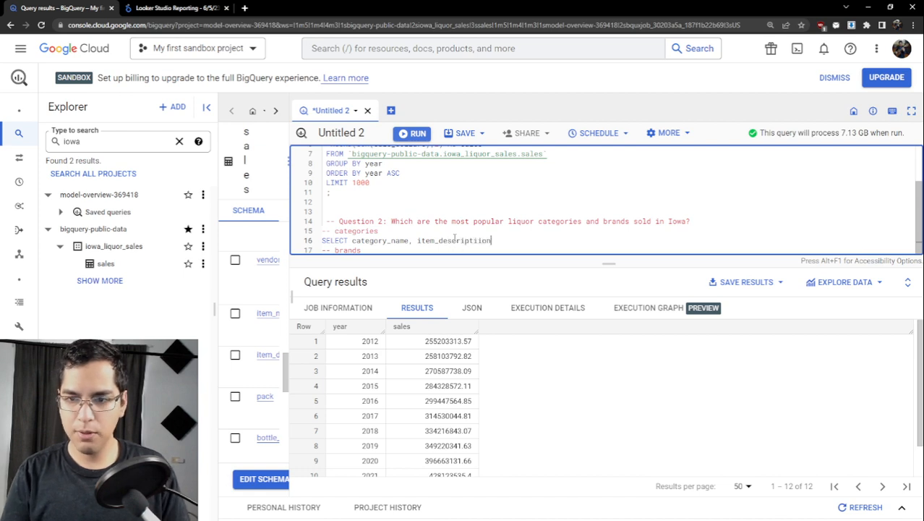
key(Return)
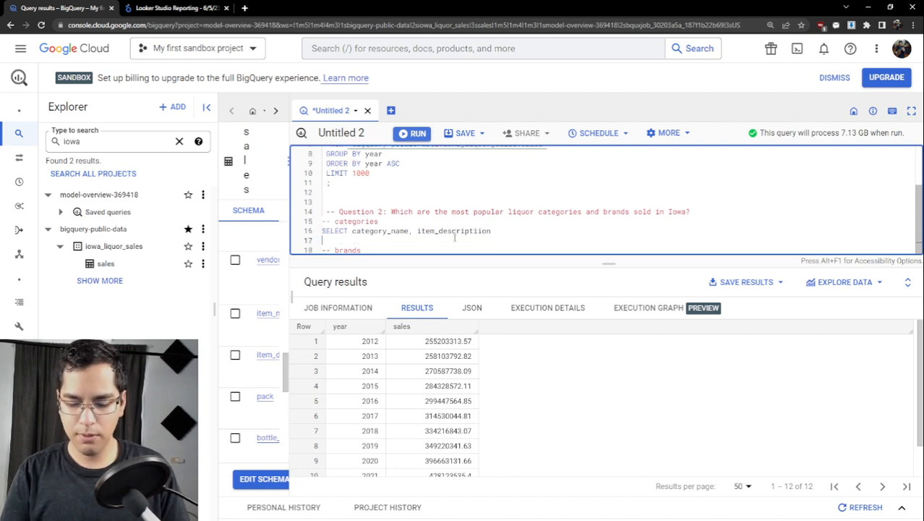
- Add a FROM clause to the categories query, reusing the table reference `bigquery-public-data.iowa_liquor_sales.sales` from the first query
text(FROM)
scroll(556, 183, up, 1)
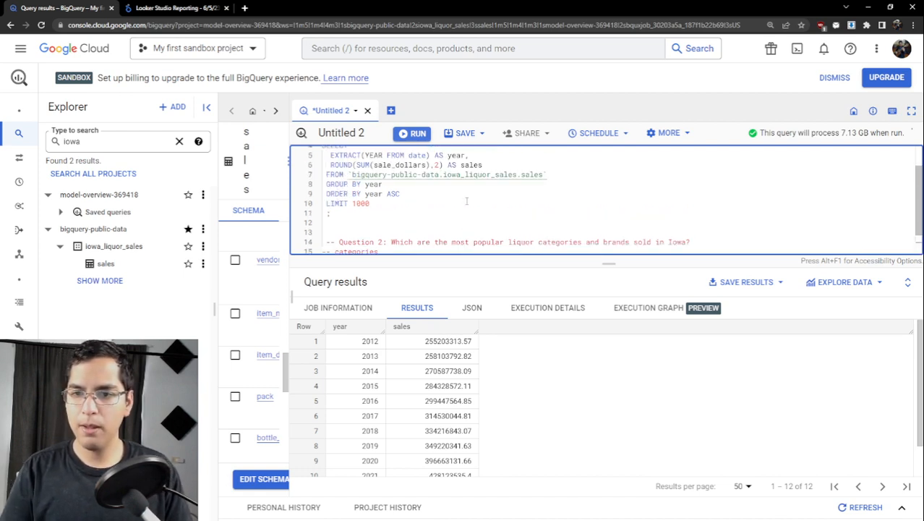
drag(551, 174, 349, 174)
key(ctrl+c)
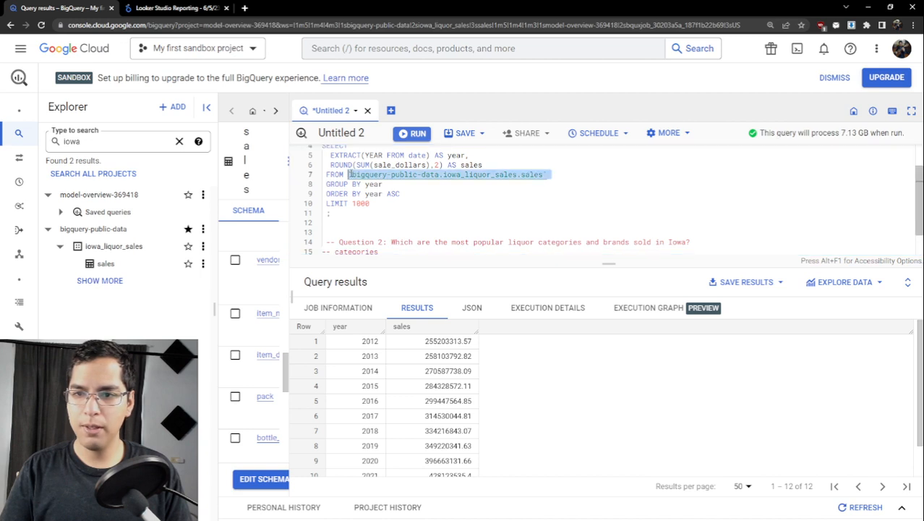
scroll(396, 185, down, 1)
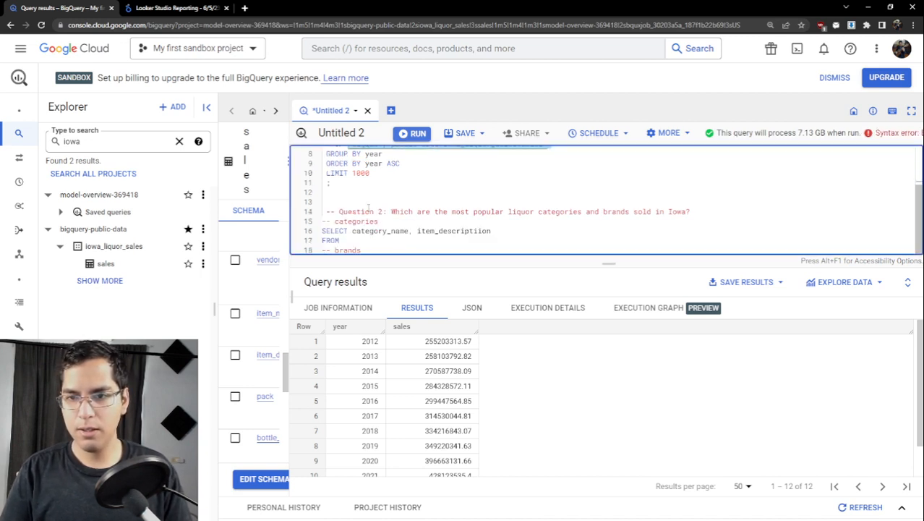
click(354, 241)
key(ctrl+v)
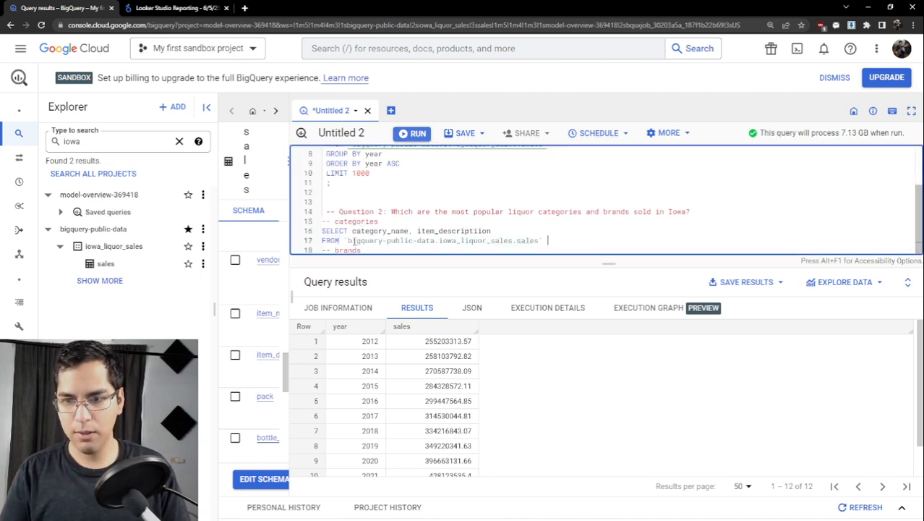
- Add LIMIT 20 to the categories query and run only that query
key(Return)
text(LIMIT)
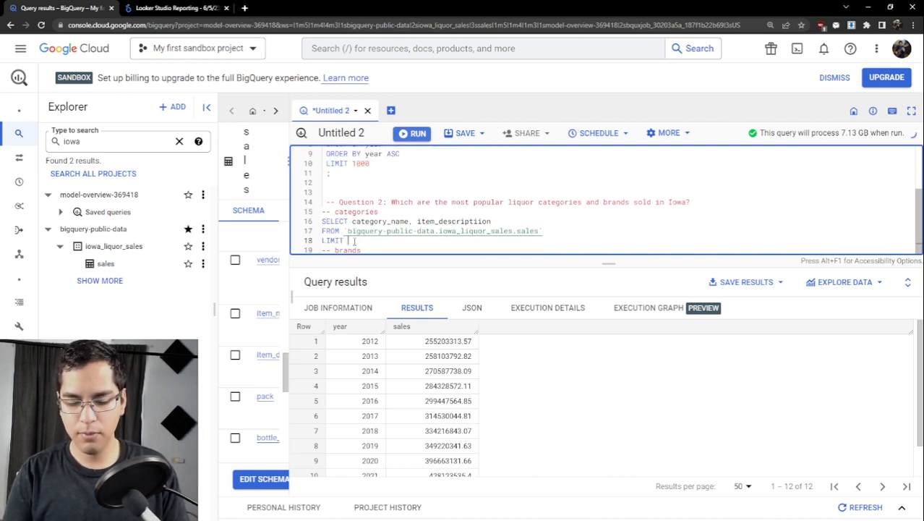
text( 20)
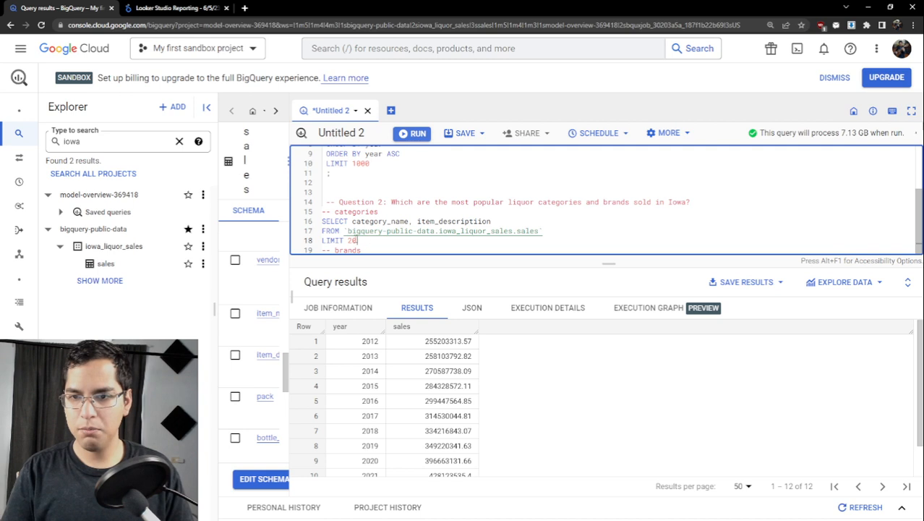
drag(357, 240, 319, 221)
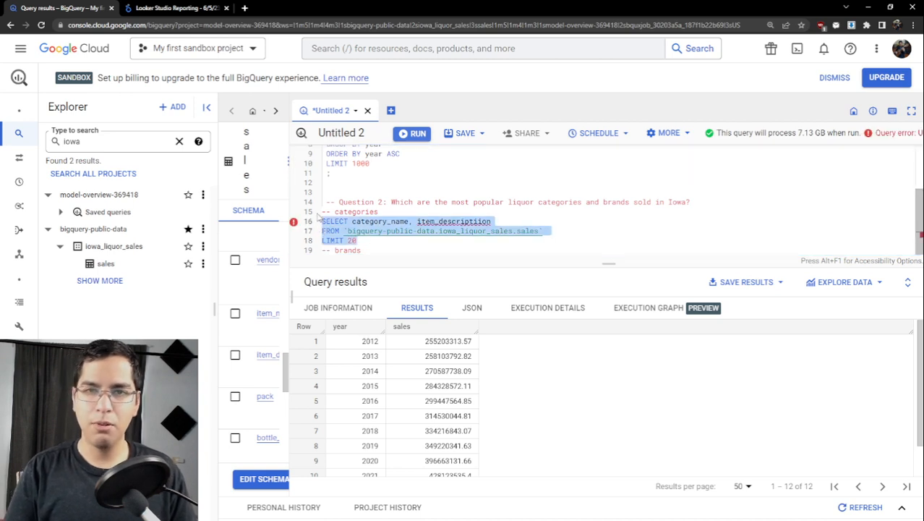
key(ctrl+Return)
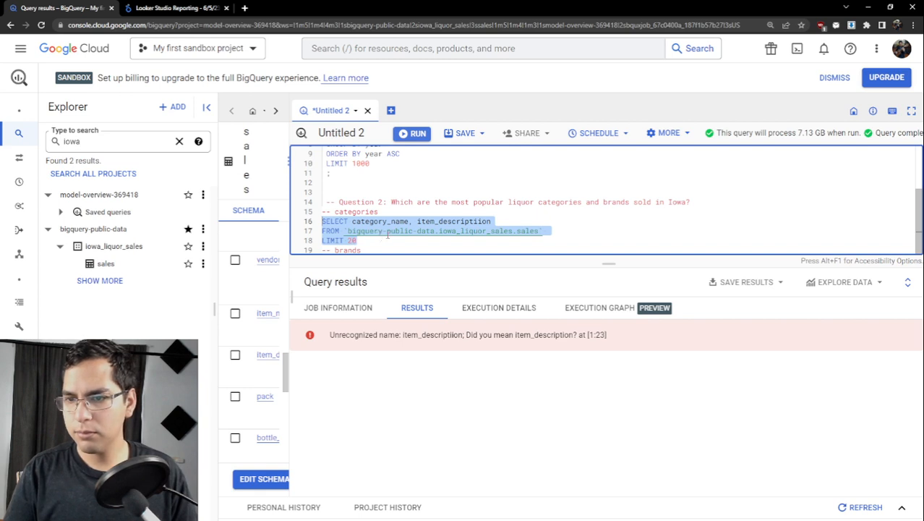
- Correct the spelling of the second column to item_description and run only the categories query again
click(483, 220)
key(BackSpace)
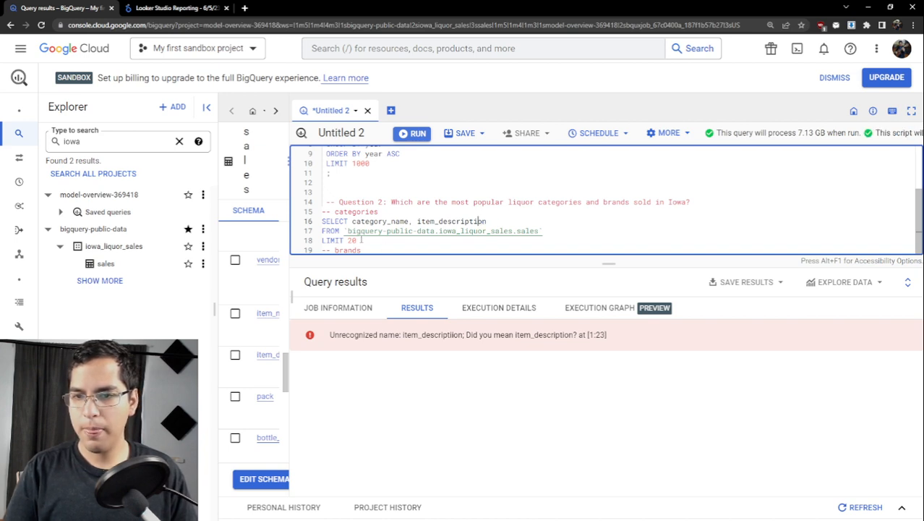
drag(357, 240, 323, 221)
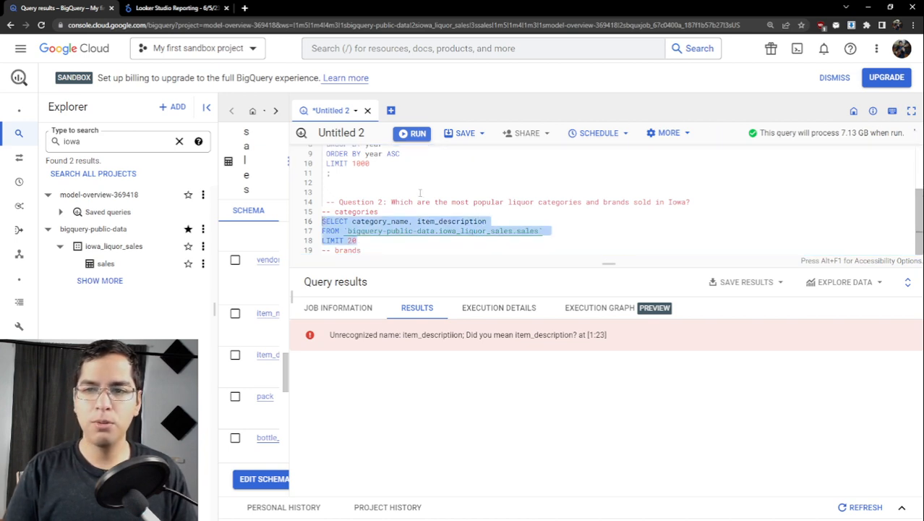
scroll(376, 188, up, 3)
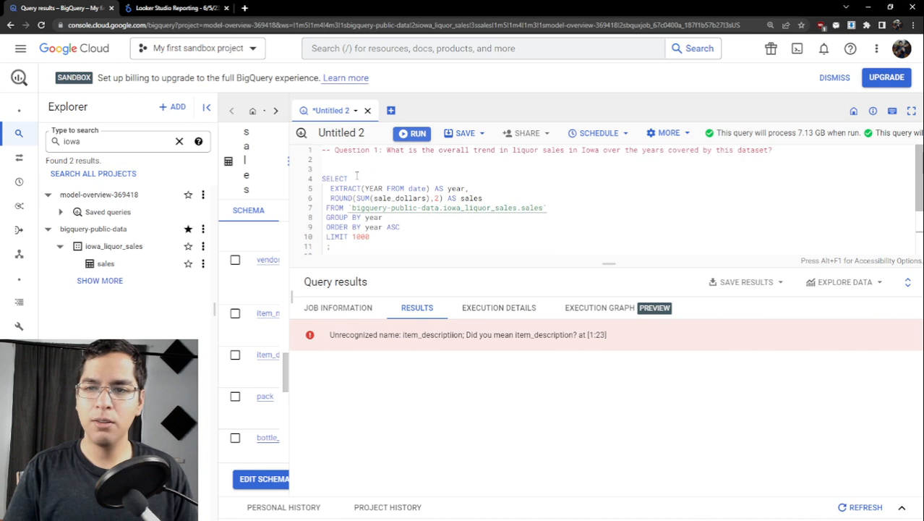
scroll(356, 176, down, 3)
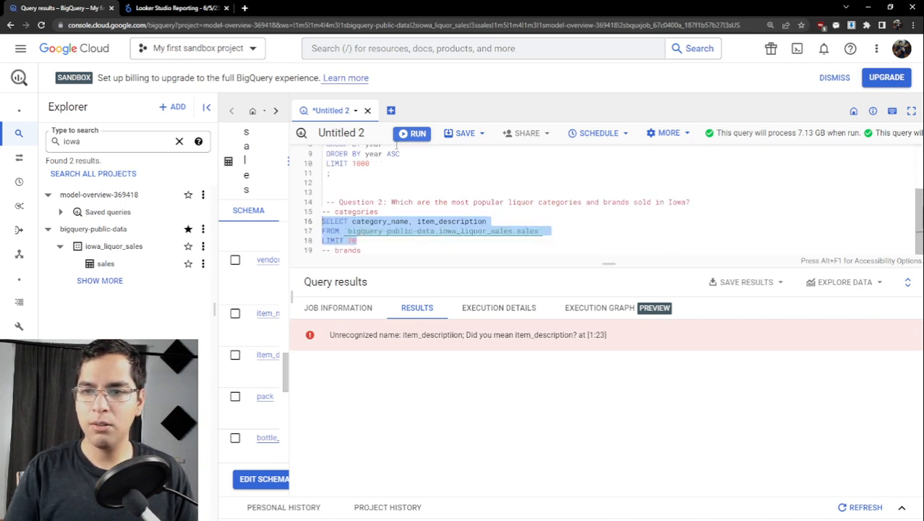
key(ctrl+Return)
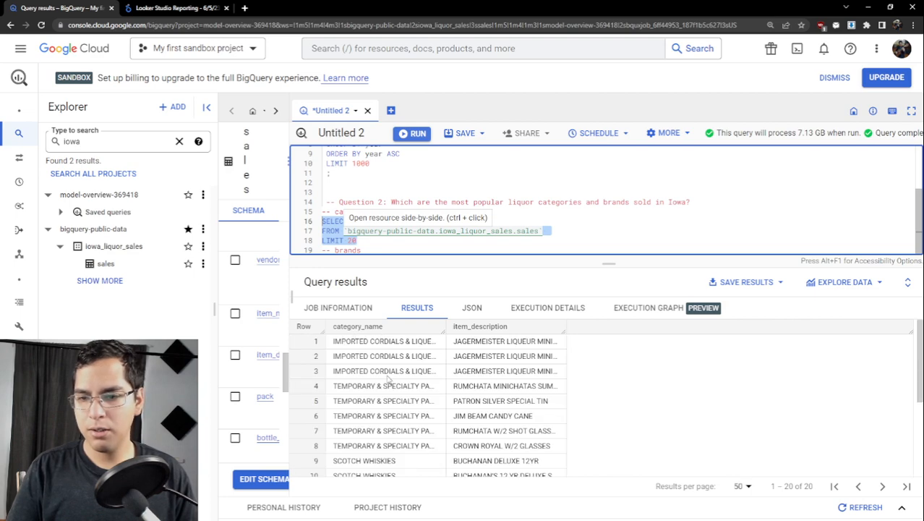
- Narrow the category_name result column, widen item_description, and examine the rows for how categories and brands are recorded
scroll(388, 377, down, 3)
double_click(372, 364)
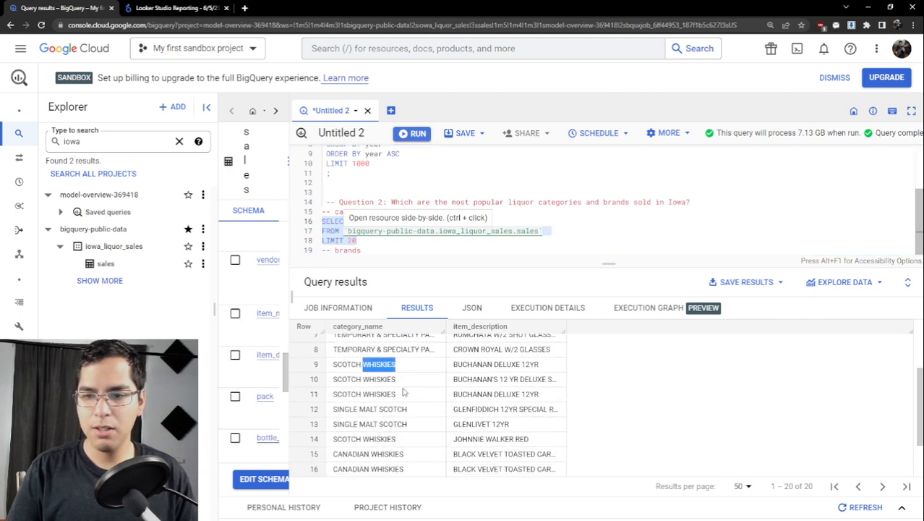
scroll(403, 391, down, 2)
scroll(365, 391, up, 3)
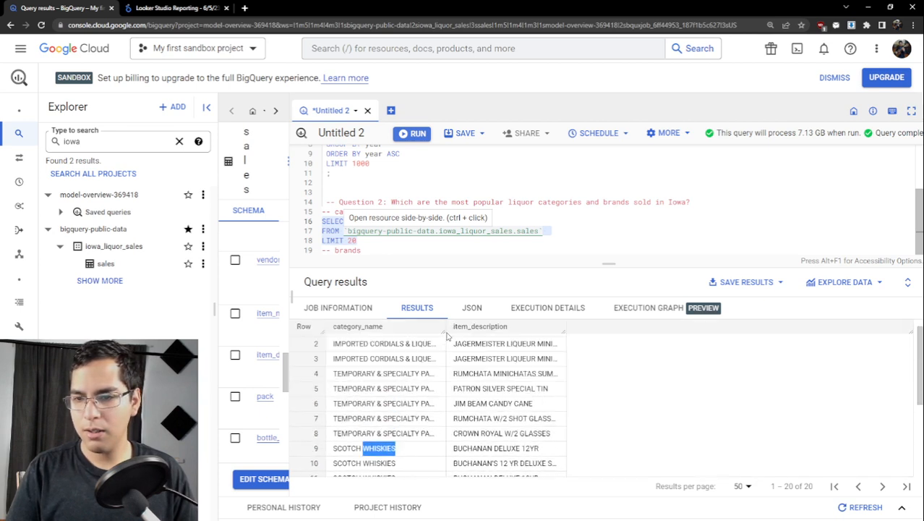
drag(447, 327, 422, 337)
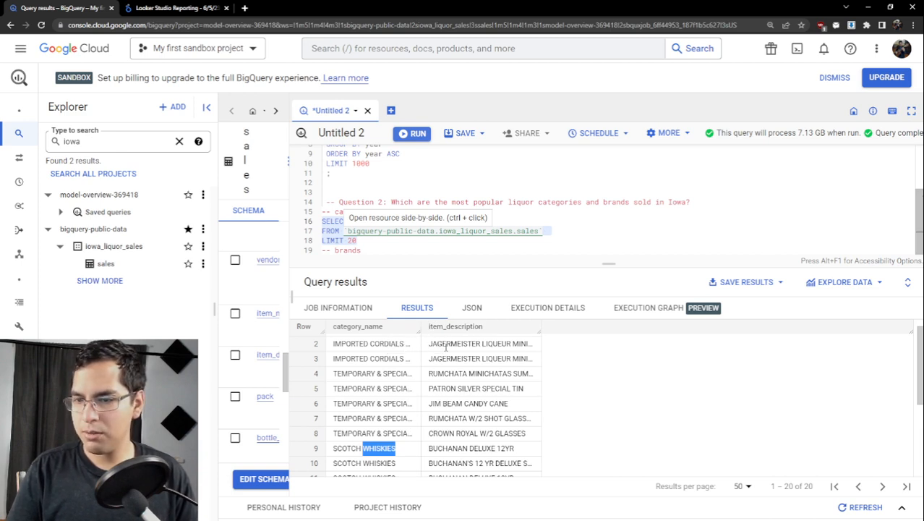
drag(541, 329, 605, 330)
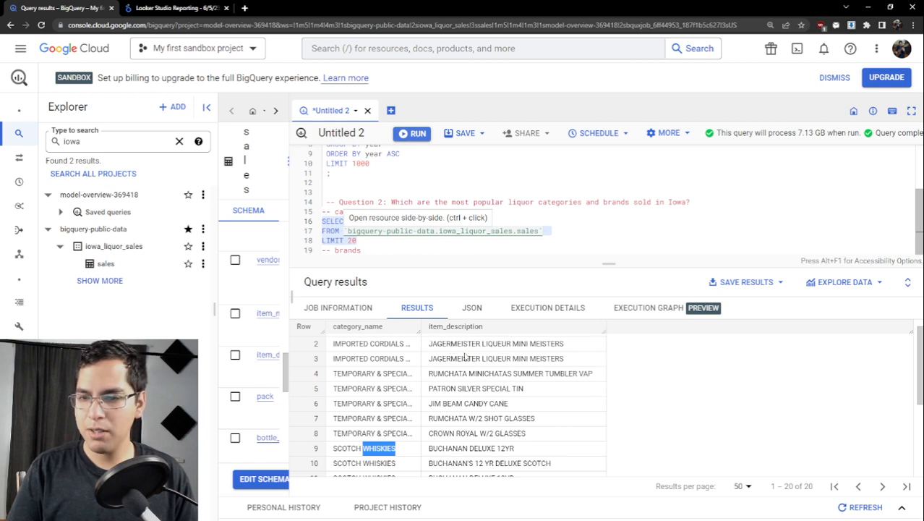
scroll(463, 346, down, 3)
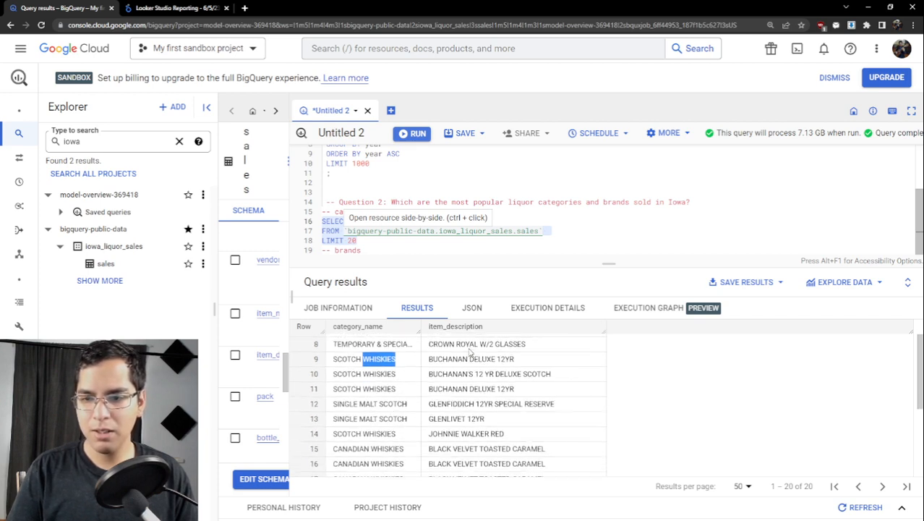
scroll(464, 352, down, 3)
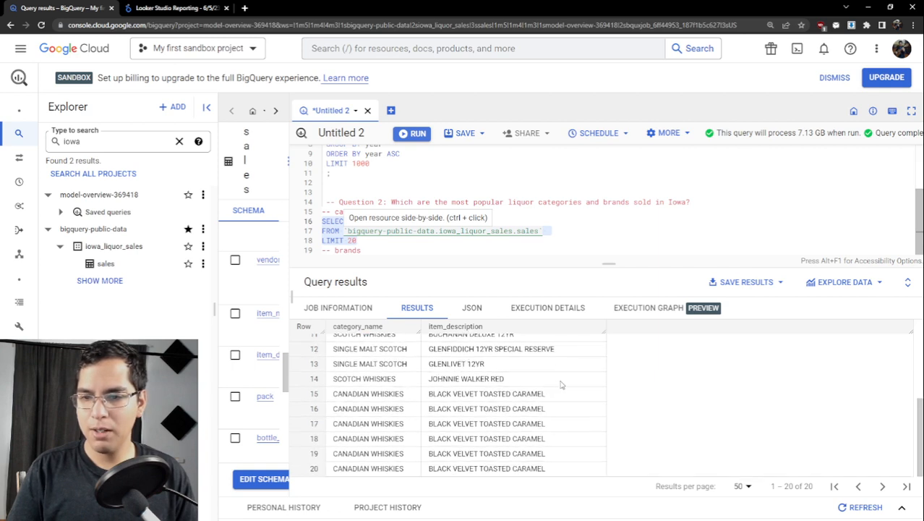
scroll(548, 381, up, 5)
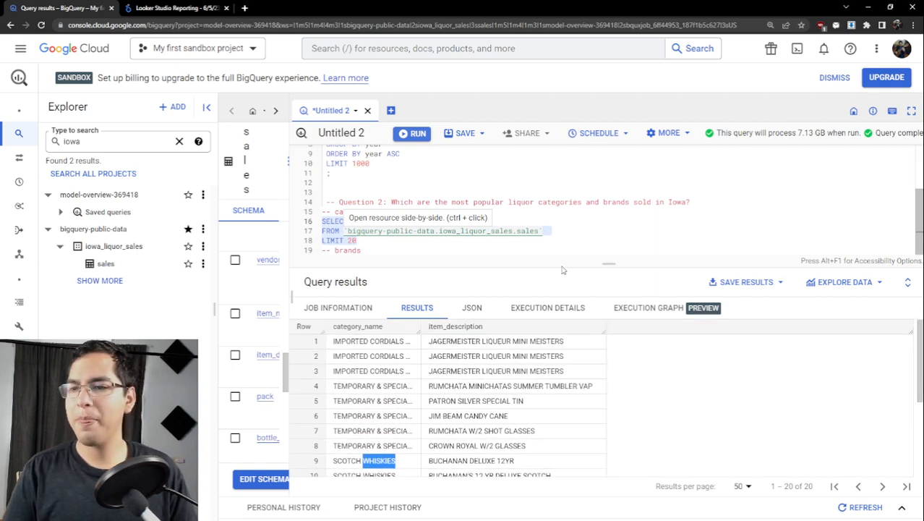
- Make the query editor taller and remove item_description and its comma from the categories query
drag(599, 262, 586, 308)
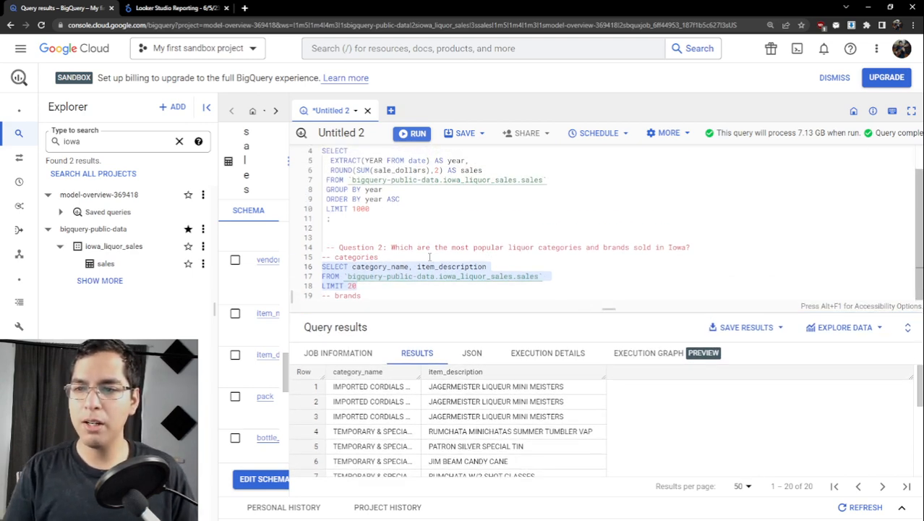
click(385, 286)
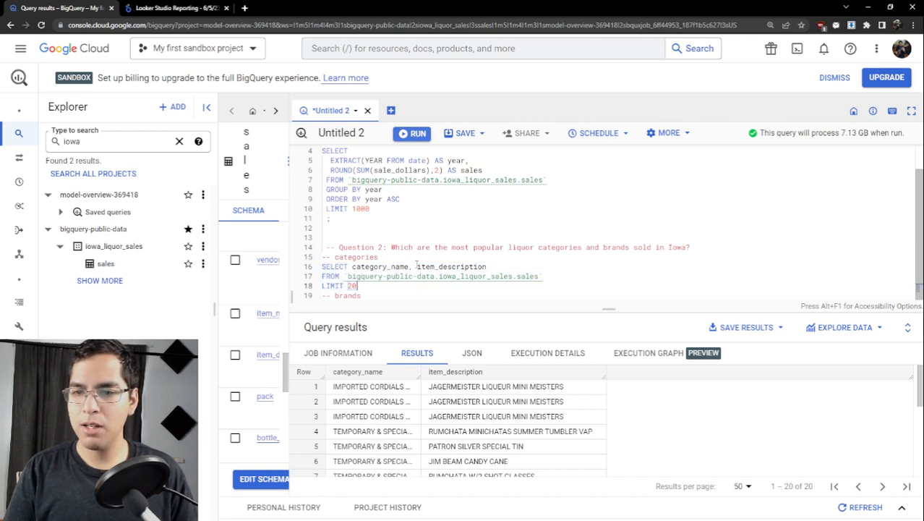
drag(417, 266, 491, 266)
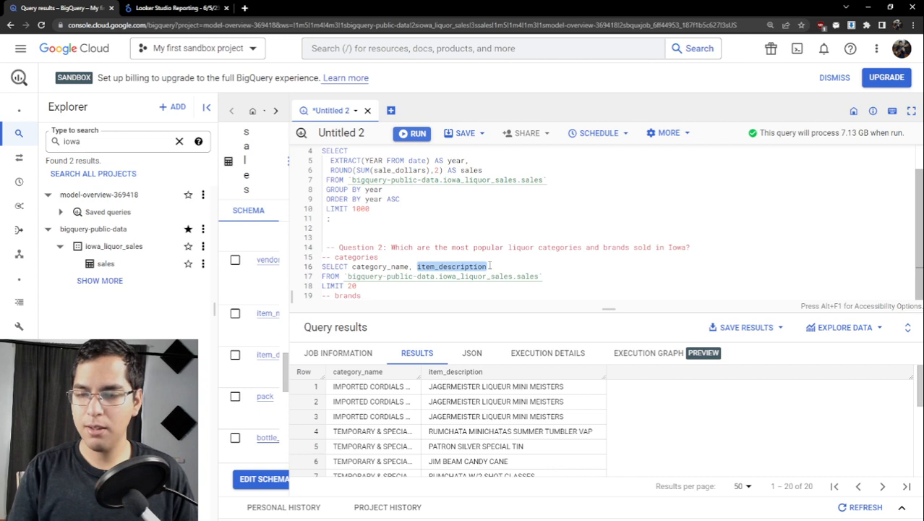
key(BackSpace)
key(BackSpace)
key(BackSpace)
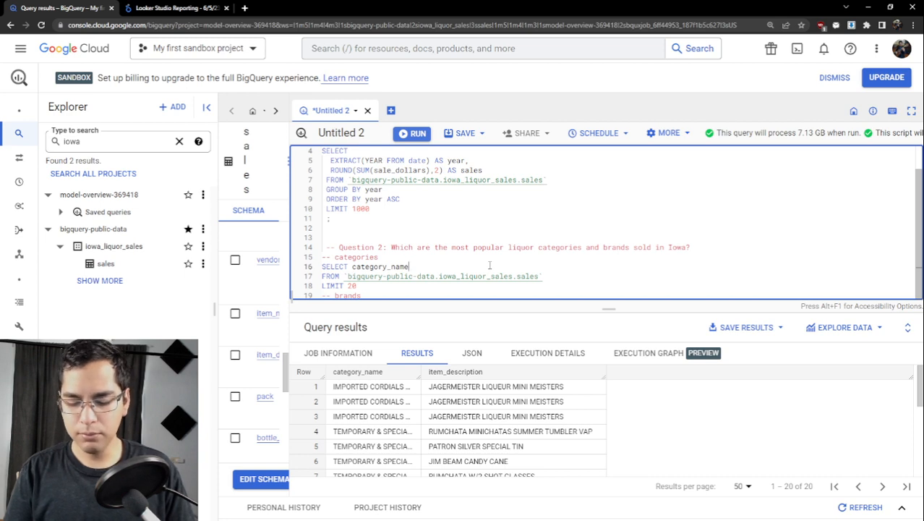
- Put category_name with a trailing comma on its own indented line below SELECT, and open a new line beneath it
text(,)
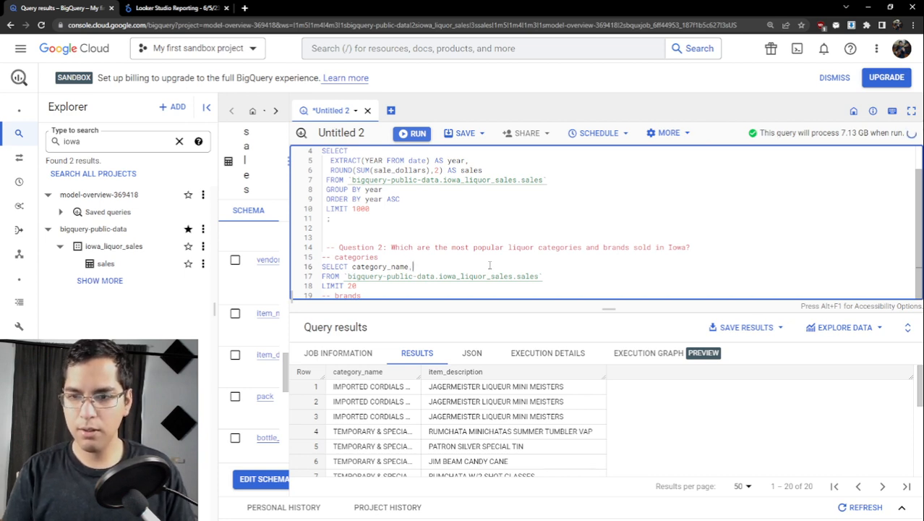
key(Left)
key(Left)
key(Left)
key(Left)
key(Left)
key(Left)
key(Left)
key(Left)
key(Left)
key(Left)
key(Left)
key(Left)
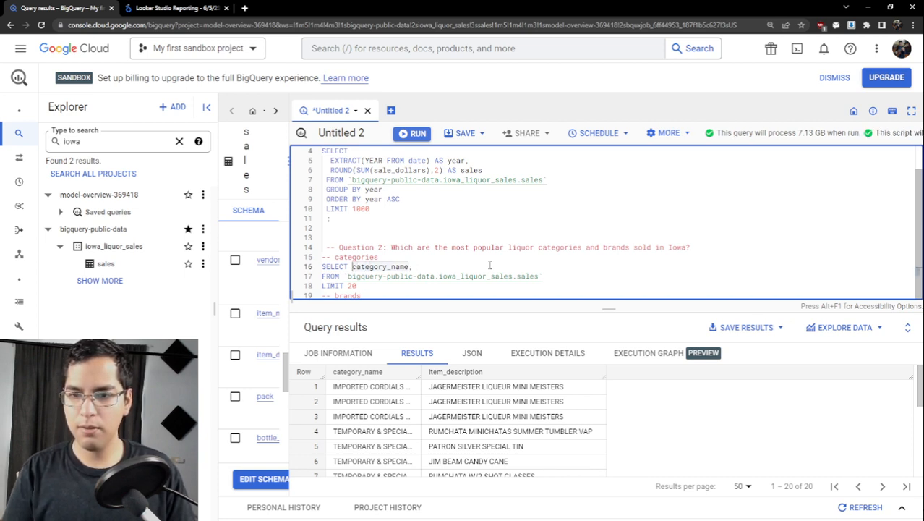
key(Return)
key(Tab)
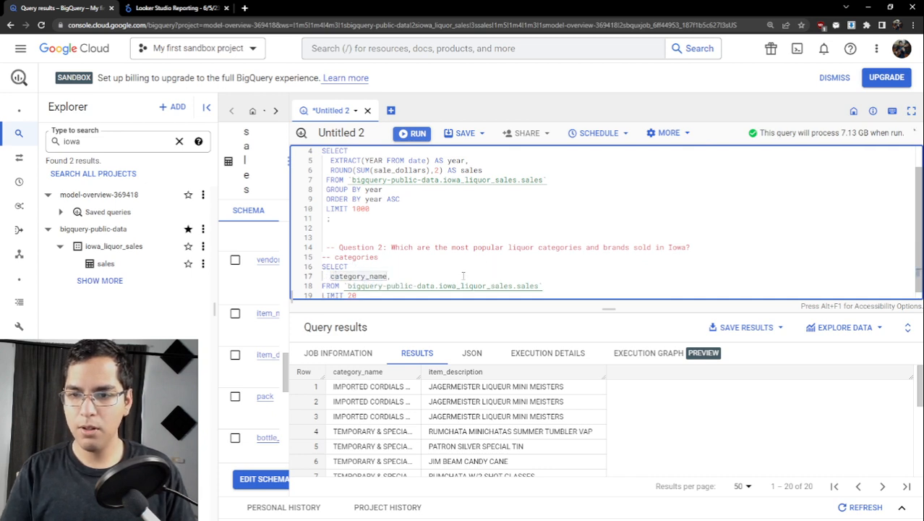
click(463, 276)
key(Return)
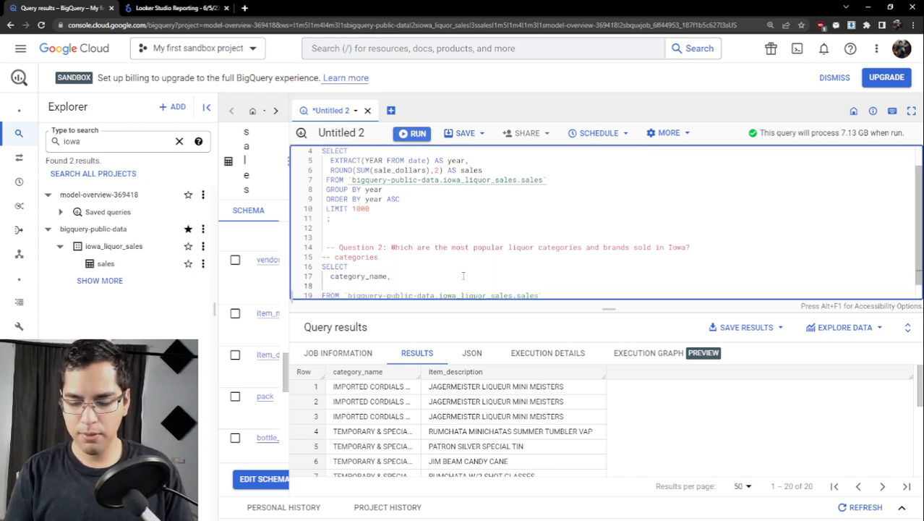
- Add COUNT(*) as the second column of the categories query and a GROUP BY category_name line after its FROM line
text(COUNT(*))
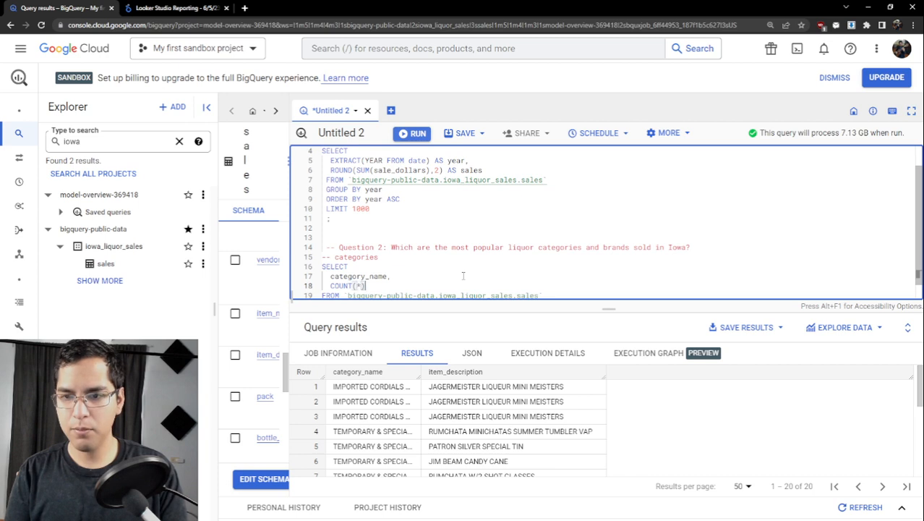
scroll(464, 275, down, 1)
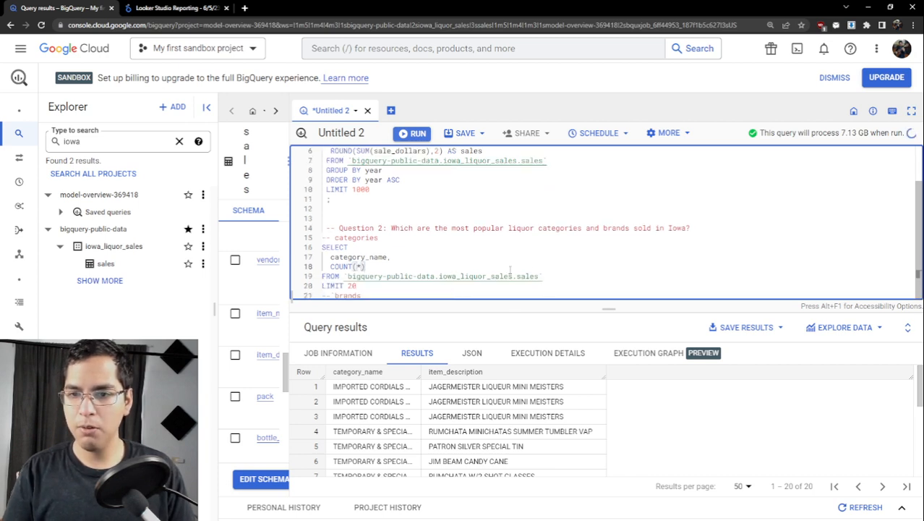
click(553, 272)
key(Return)
text(GR)
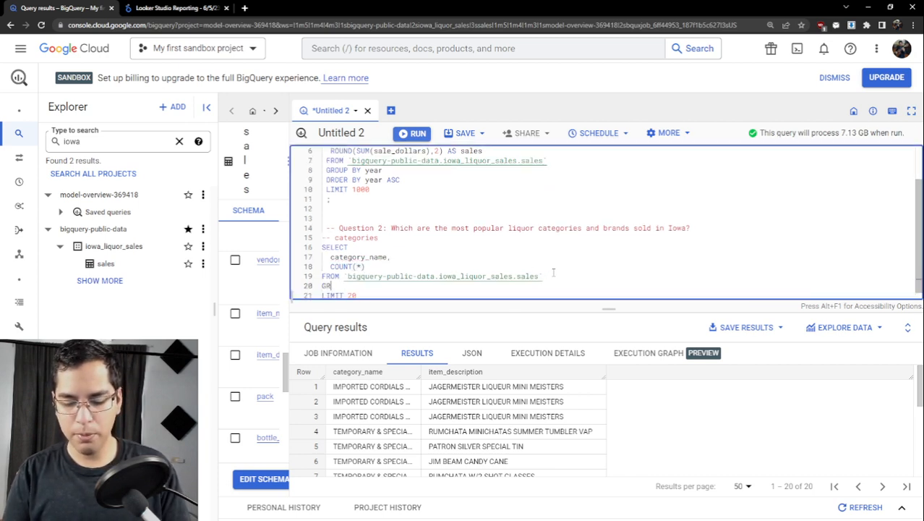
text(OUP BY )
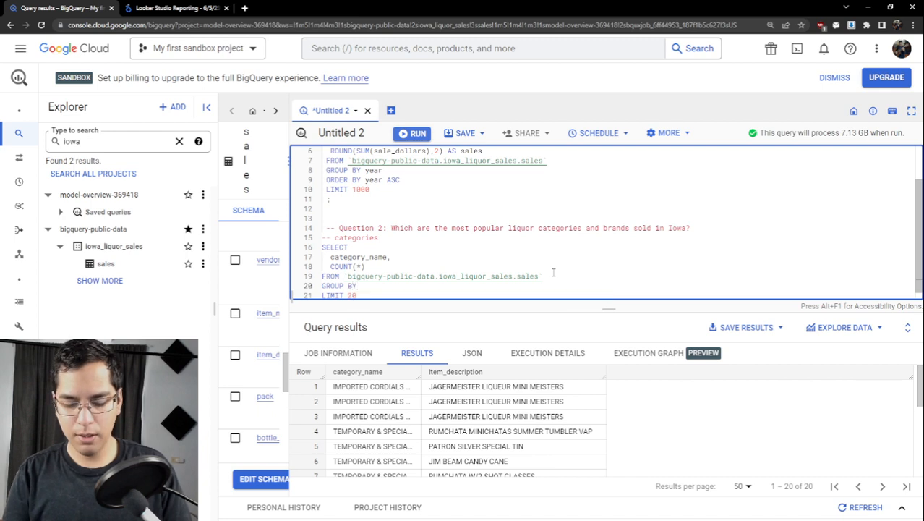
text(ca)
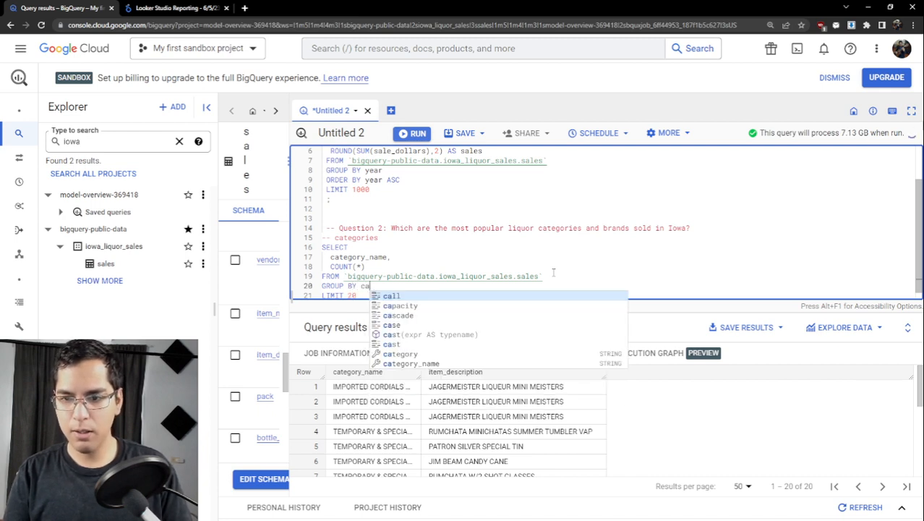
text(te)
key(Down)
key(Return)
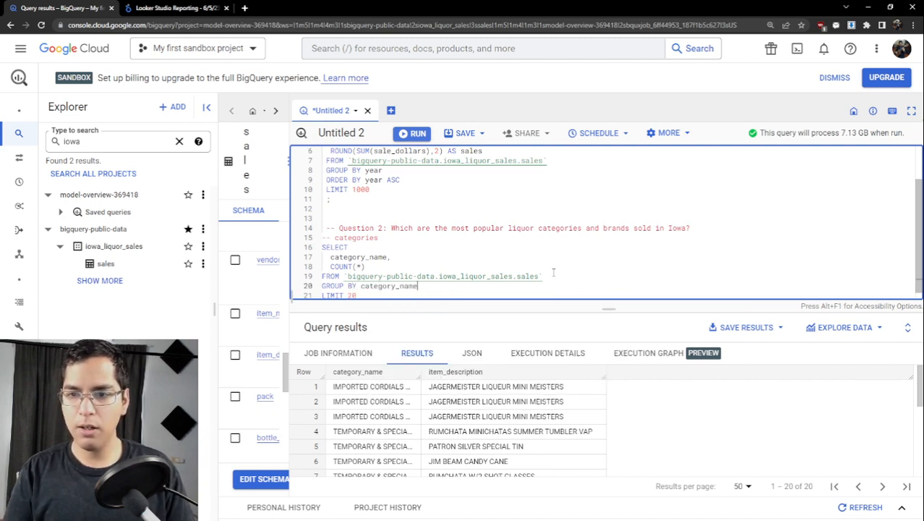
- Replace the LIMIT 20 line of the categories query with the start of an ORDER BY clause
scroll(463, 279, down, 1)
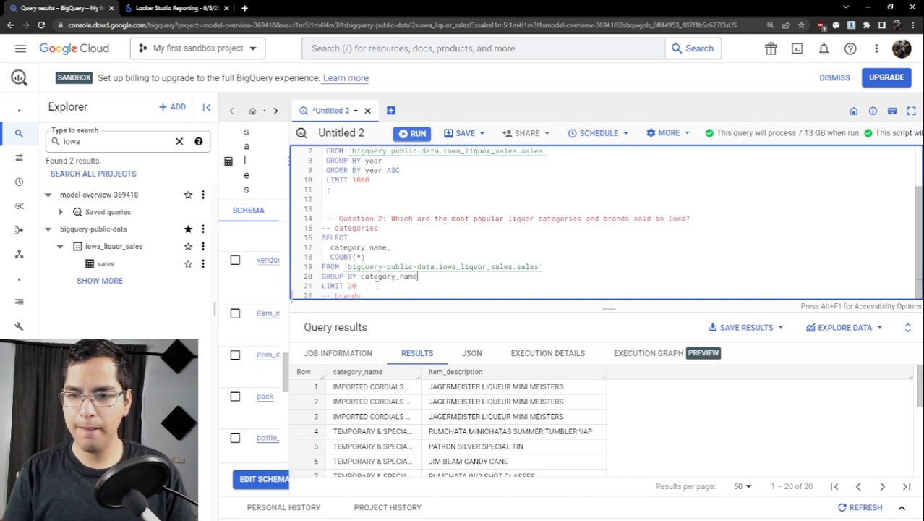
drag(376, 285, 324, 287)
key(BackSpace)
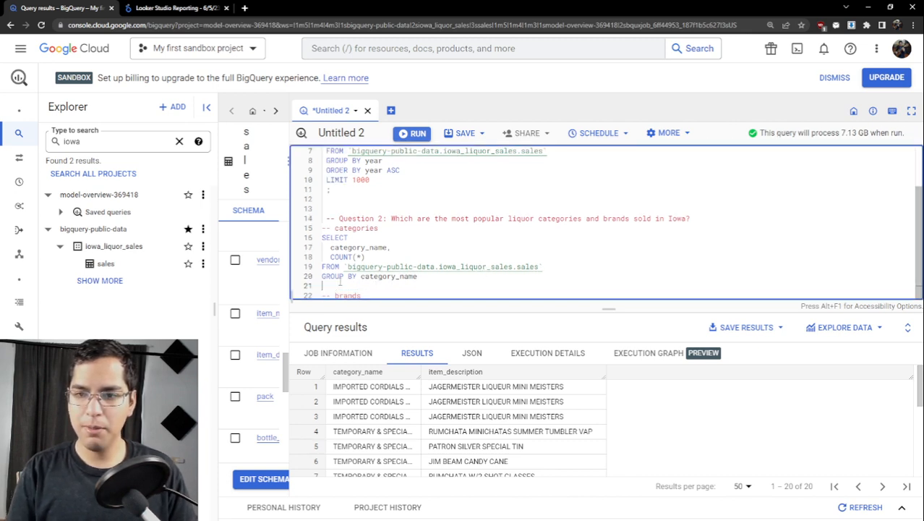
text(ORD)
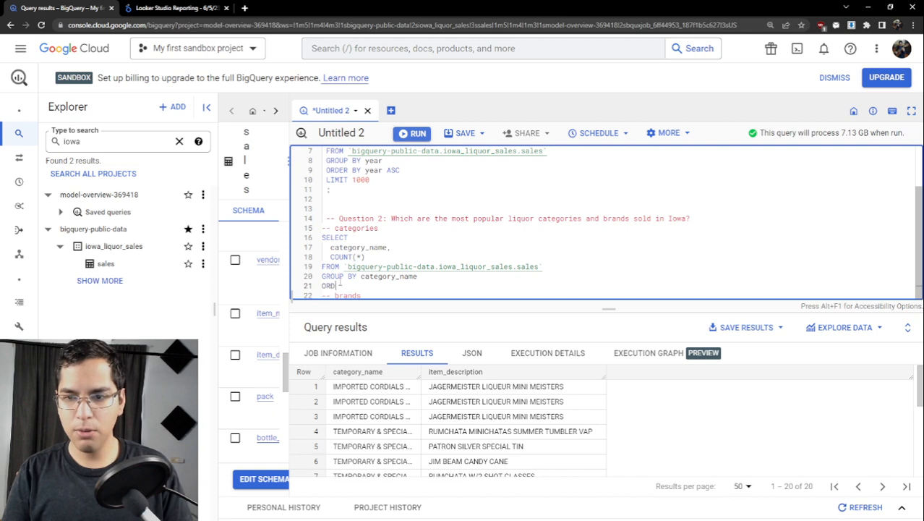
text(ER B)
key(Tab)
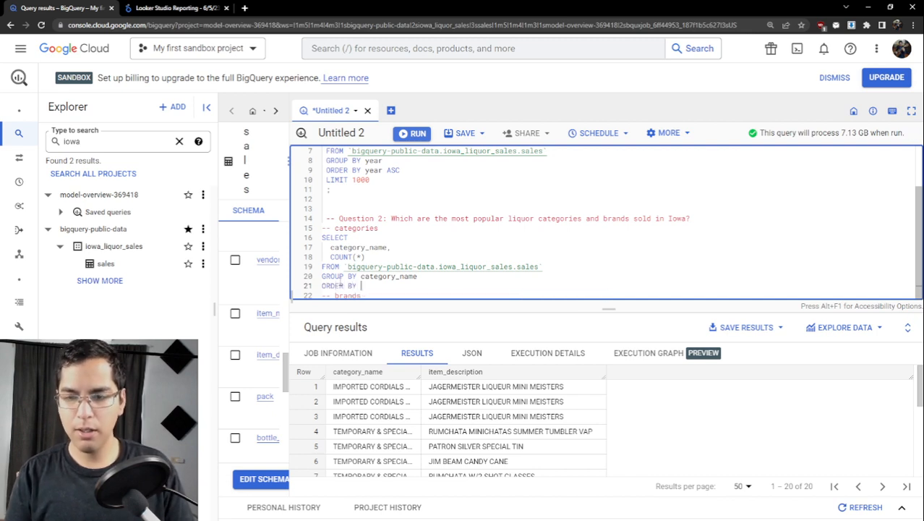
- Give COUNT(*) the alias num and complete the ORDER BY clause with num
click(436, 255)
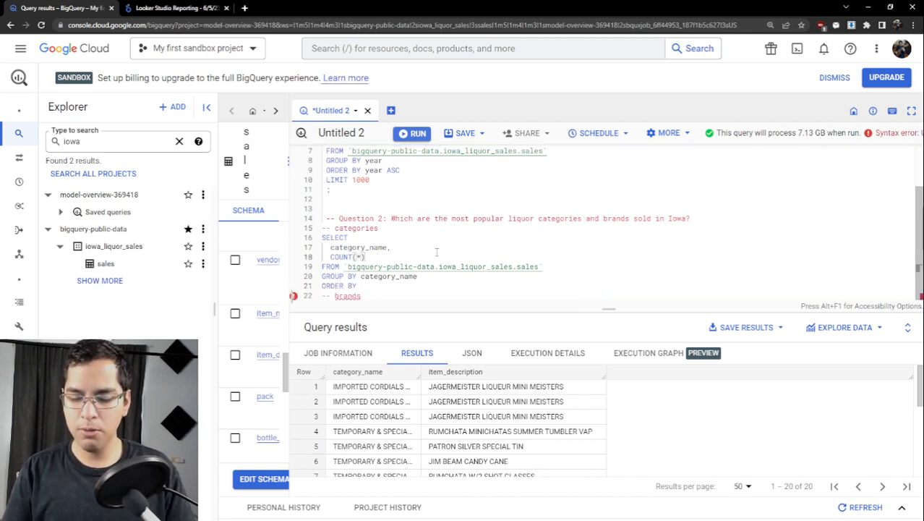
text(A)
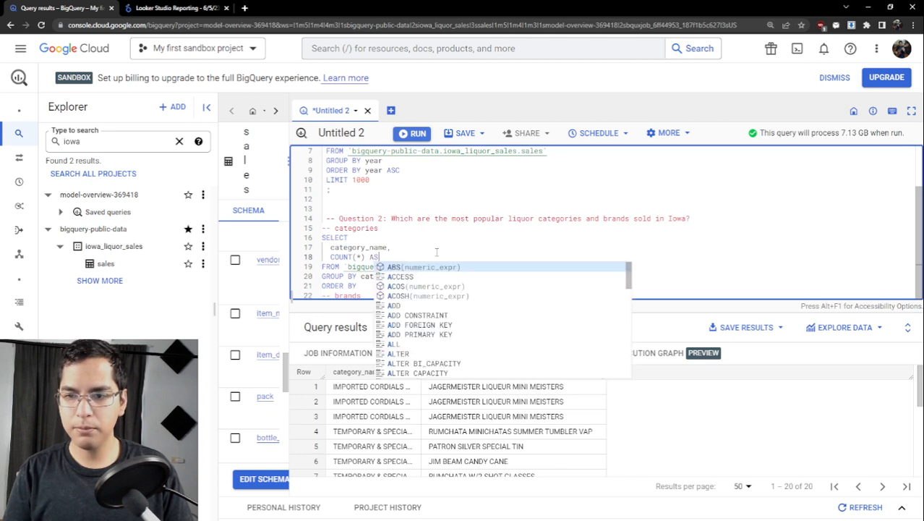
text(S num)
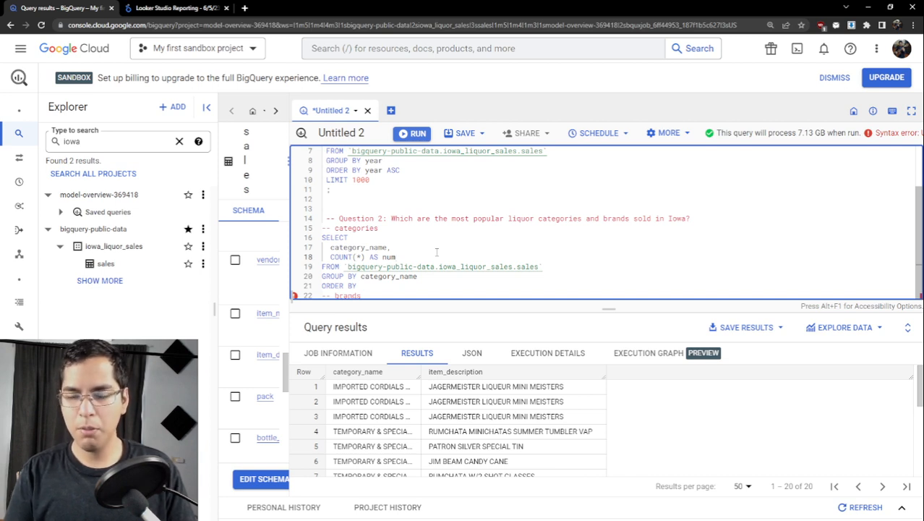
click(396, 286)
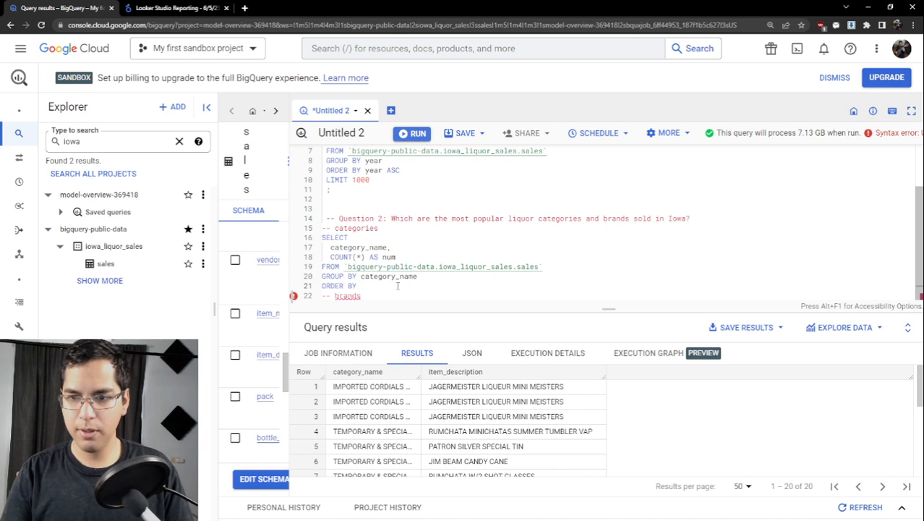
text(num)
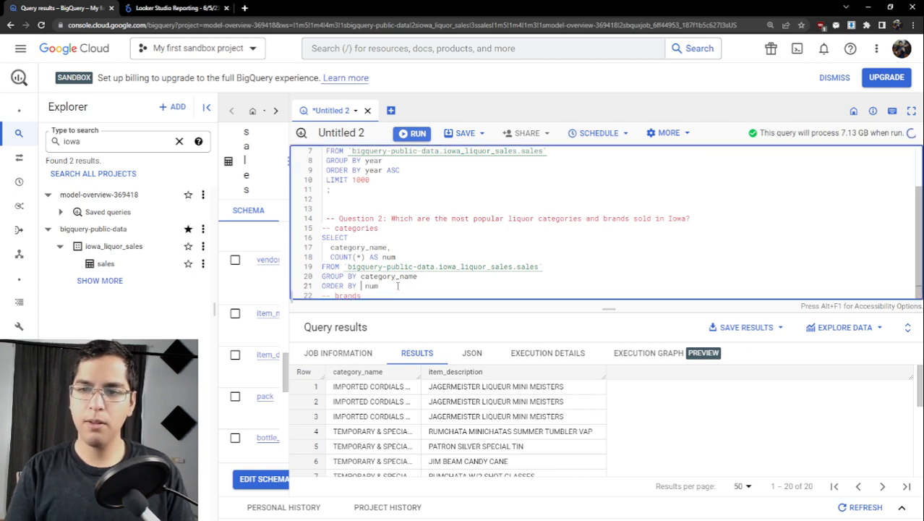
key(BackSpace)
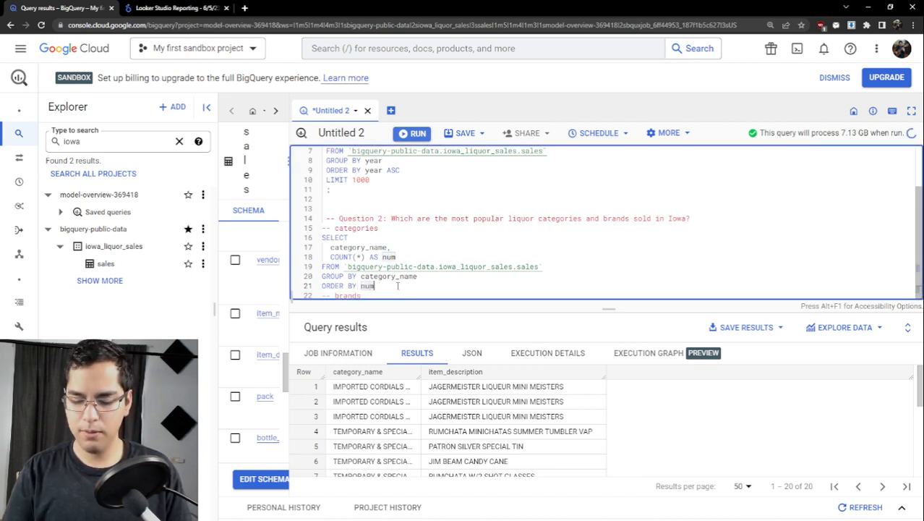
- End the categories query with a semicolon after num and run only that query
text(;)
key(shift+Up)
key(shift+Up)
key(shift+Up)
key(shift+Up)
key(shift+Up)
key(shift+Up)
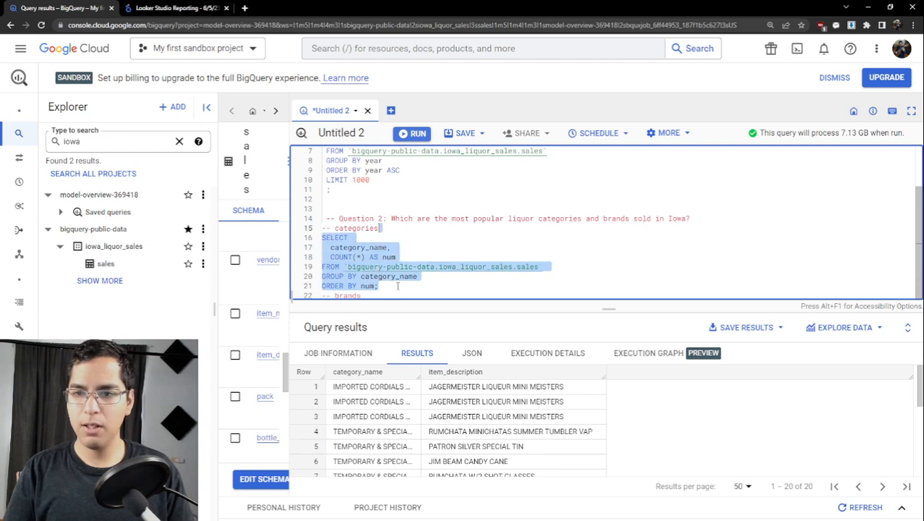
key(ctrl+Return)
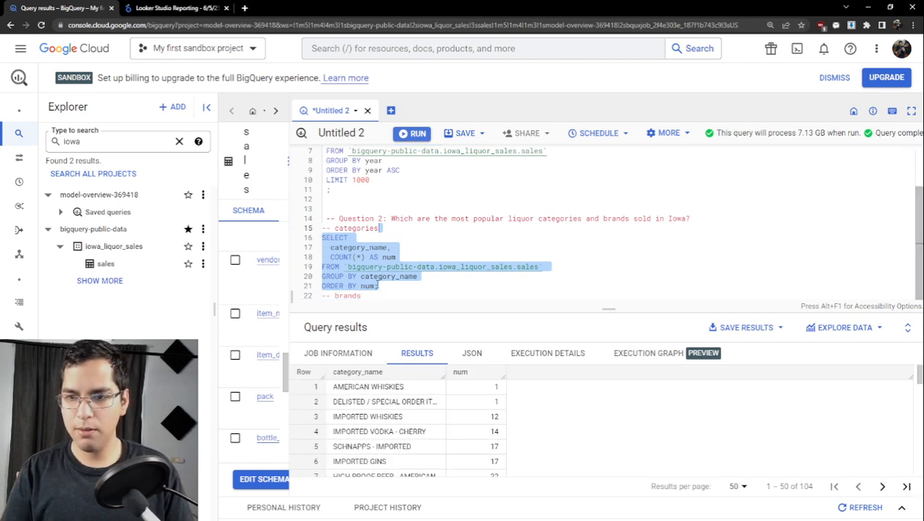
- Make the categories query sort by num DESC and run only that query again
click(376, 286)
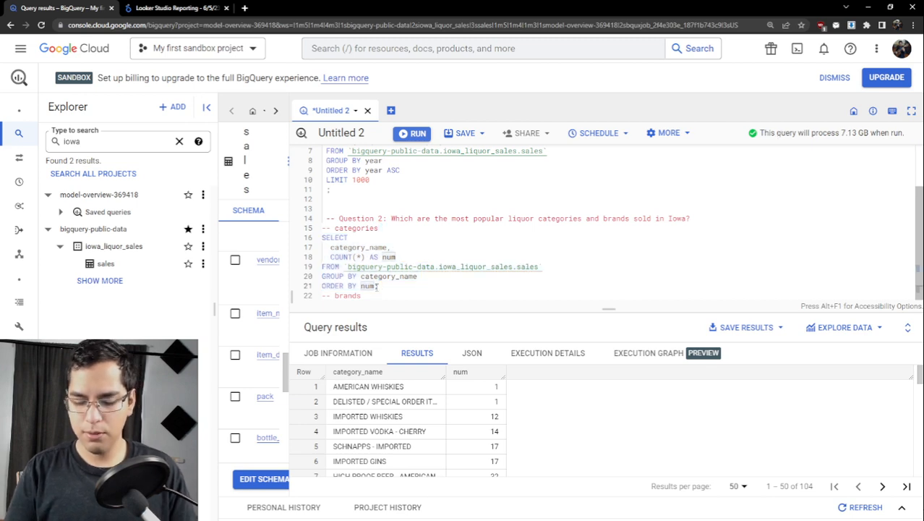
text(DESC;)
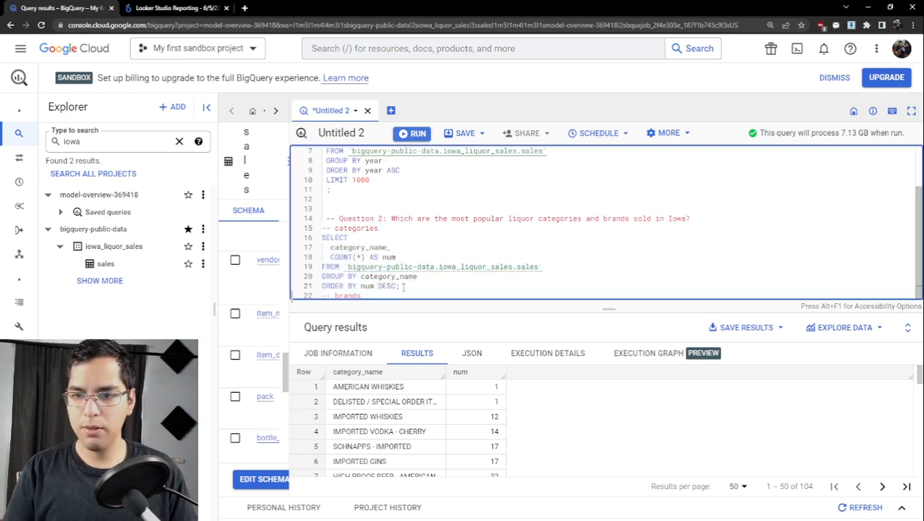
shift+click(311, 240)
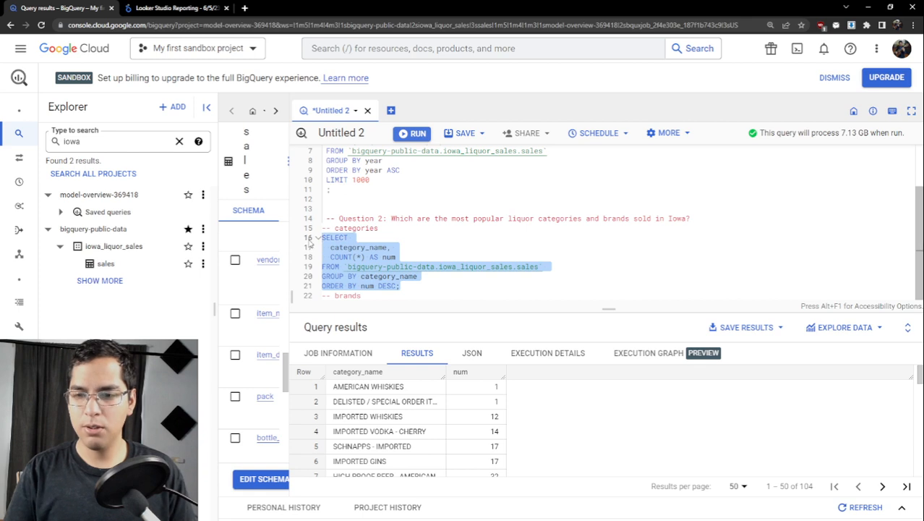
key(ctrl+Return)
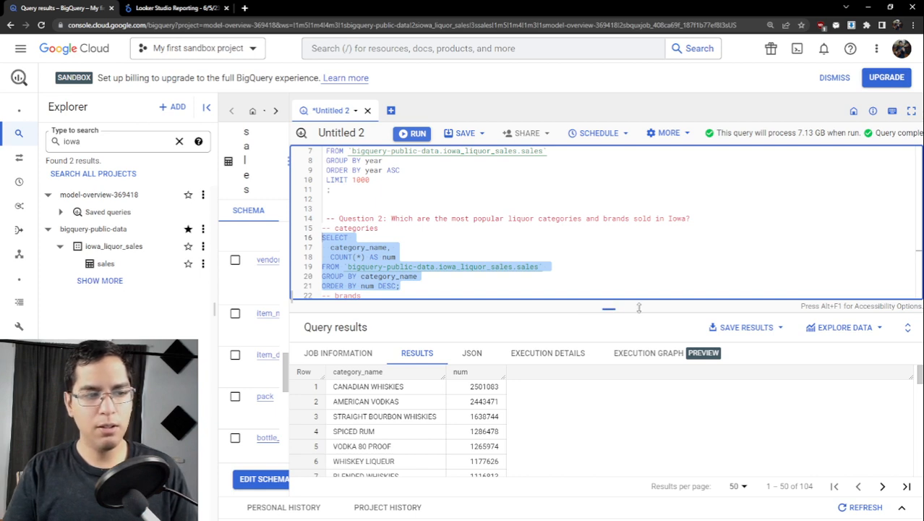
- Examine the num values of the highest-ranked liquor categories in the query results, adjusting the results pane height
drag(639, 307, 639, 292)
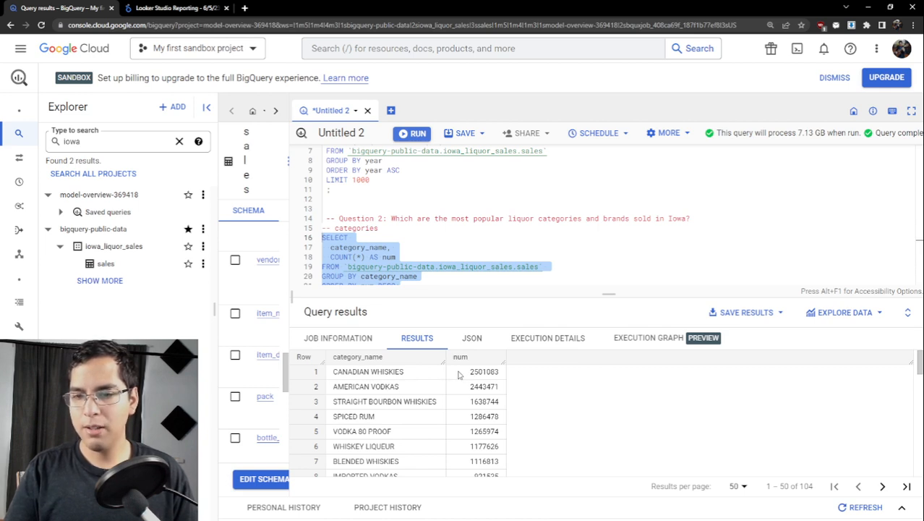
drag(472, 371, 499, 372)
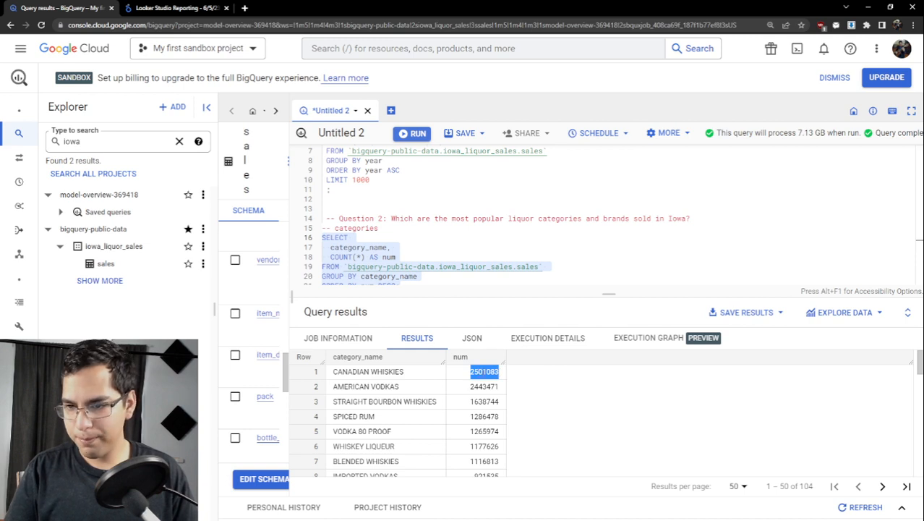
click(503, 373)
drag(500, 372, 470, 372)
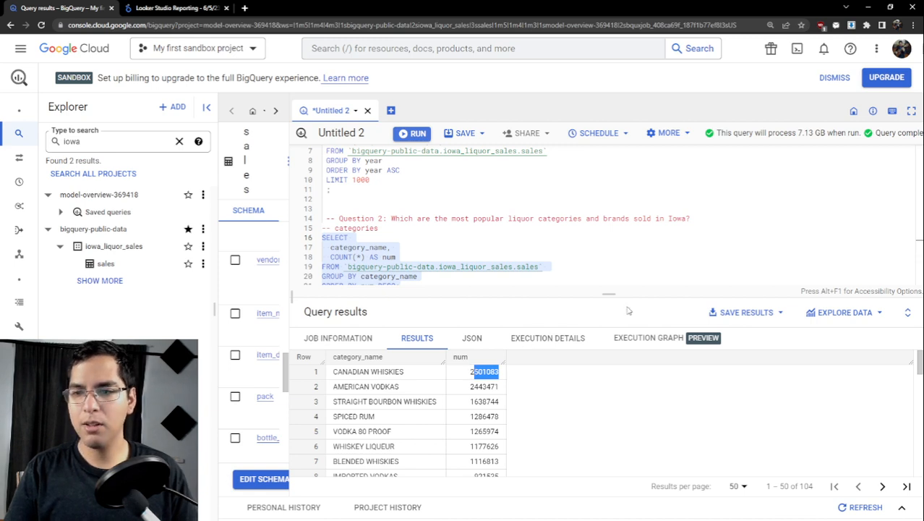
drag(608, 296, 608, 316)
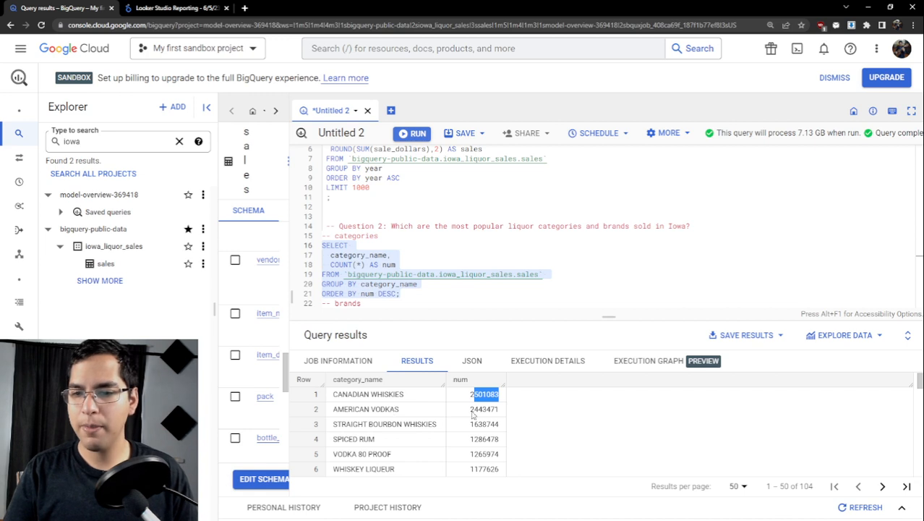
drag(470, 409, 501, 414)
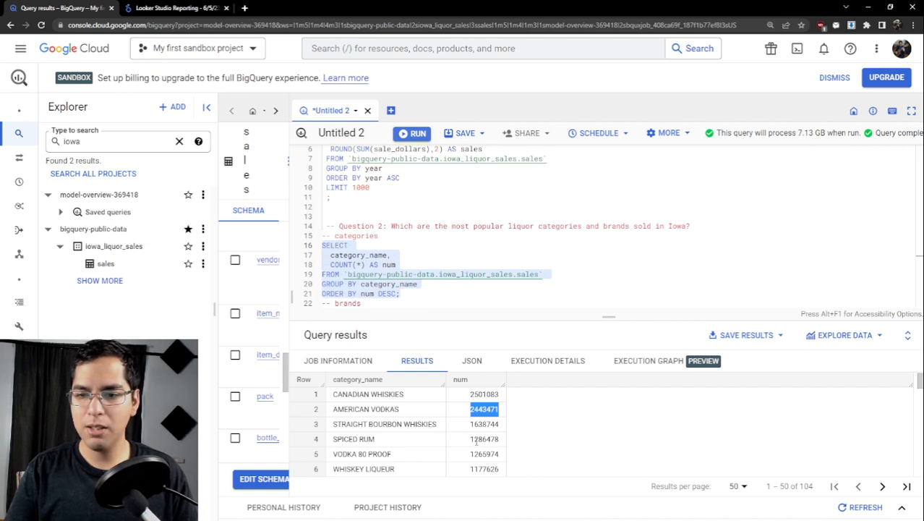
drag(472, 440, 505, 441)
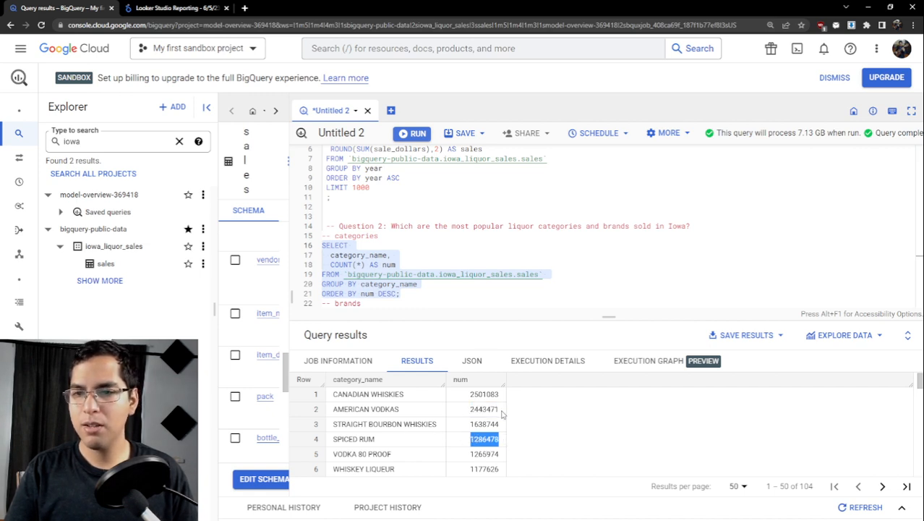
scroll(444, 433, down, 1)
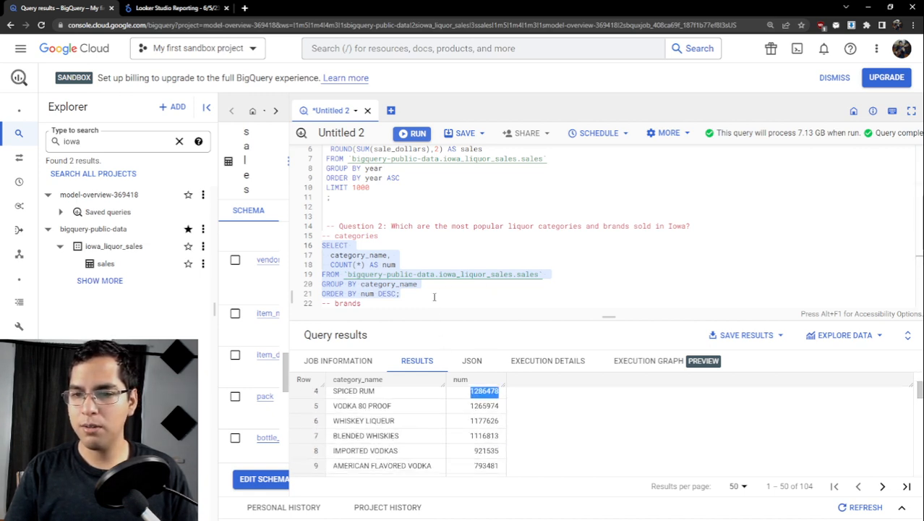
- Add LIMIT 10 on its own line before the closing semicolon, run only the categories query, and review the rows
click(400, 295)
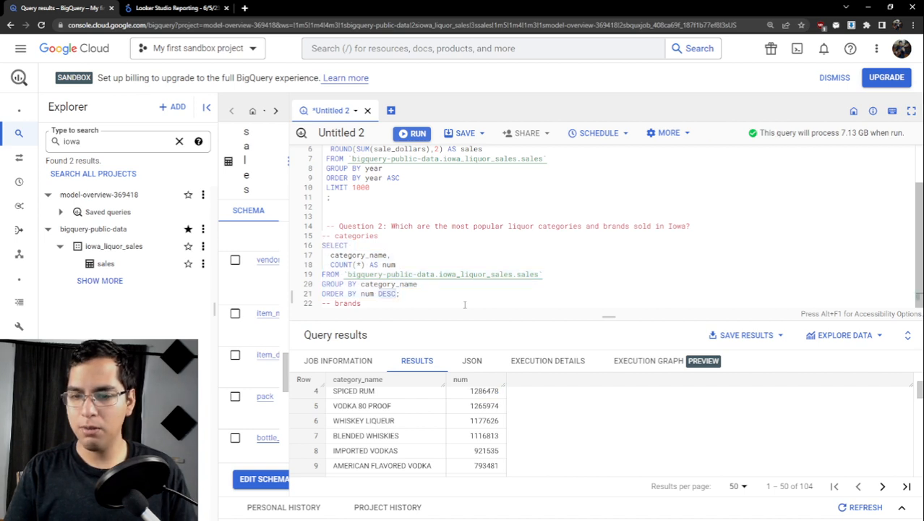
key(Return)
text(;LIMIT)
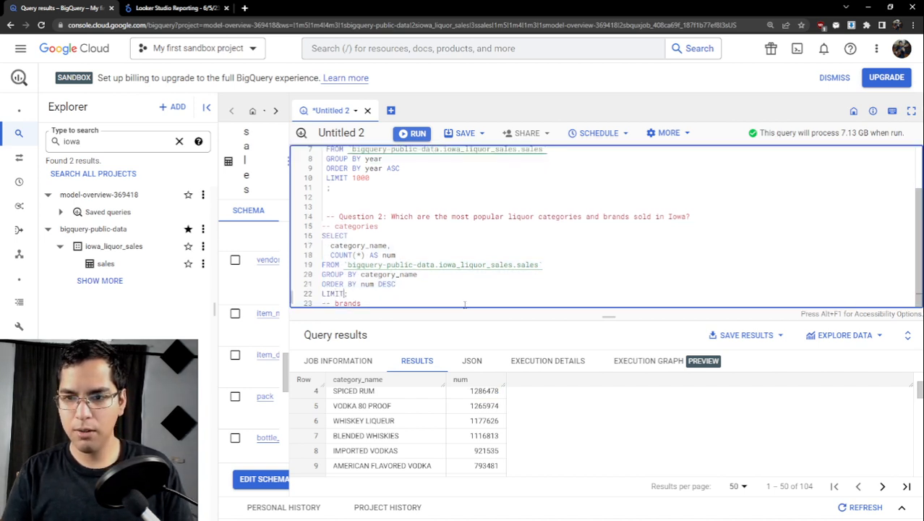
text( 10)
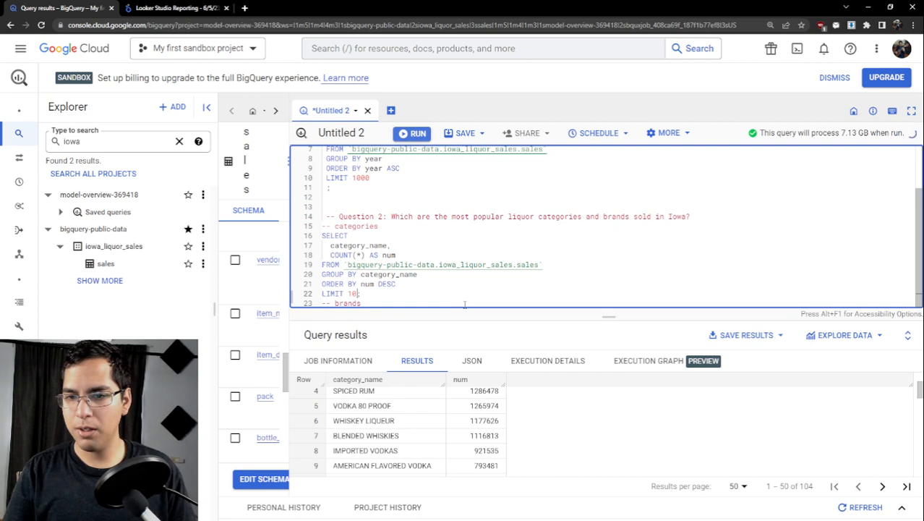
drag(360, 294, 322, 235)
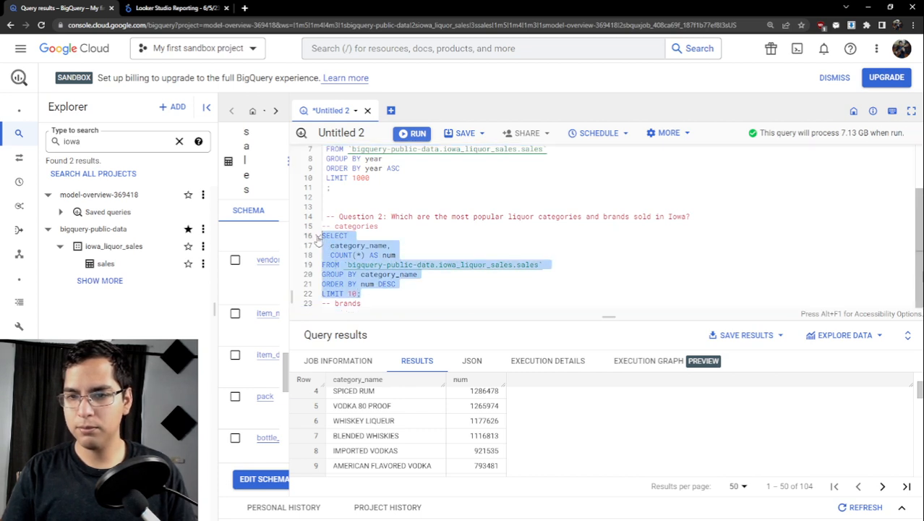
key(ctrl+Return)
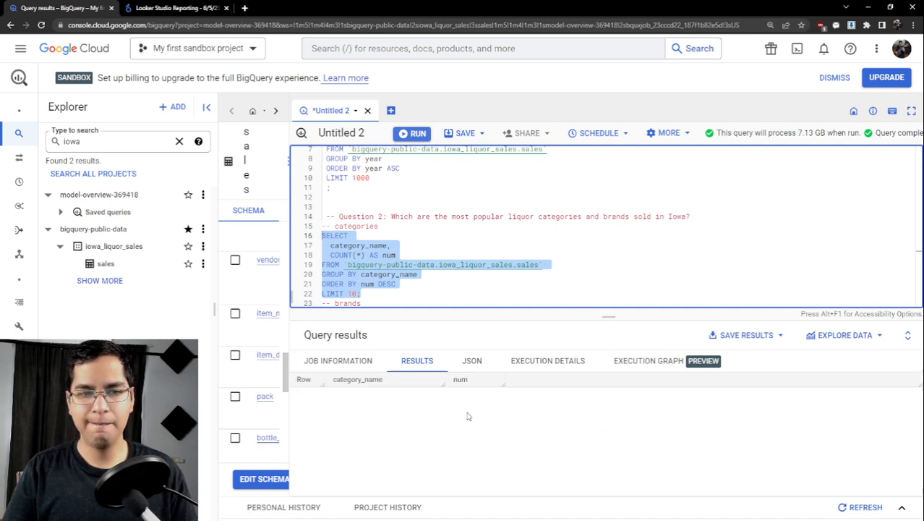
scroll(473, 413, down, 2)
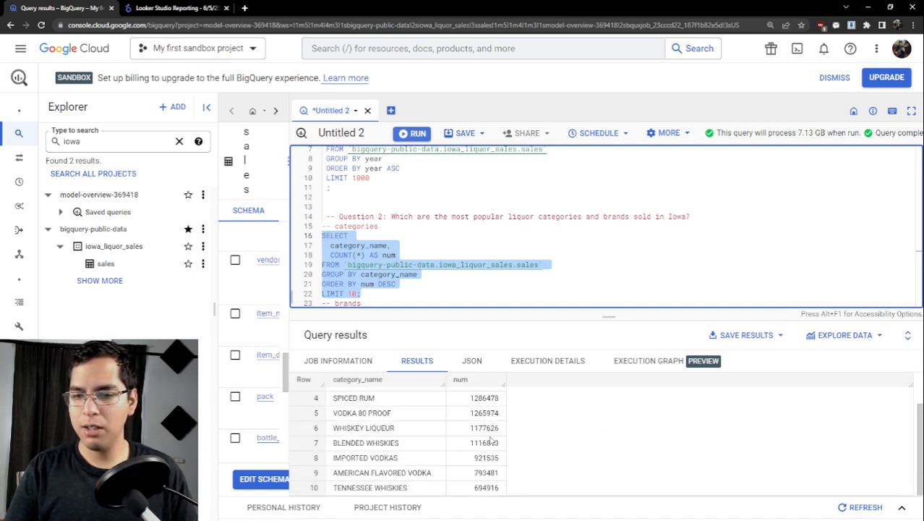
- Copy the whole categories query and paste it as a duplicate beneath the brands comment
scroll(491, 438, up, 2)
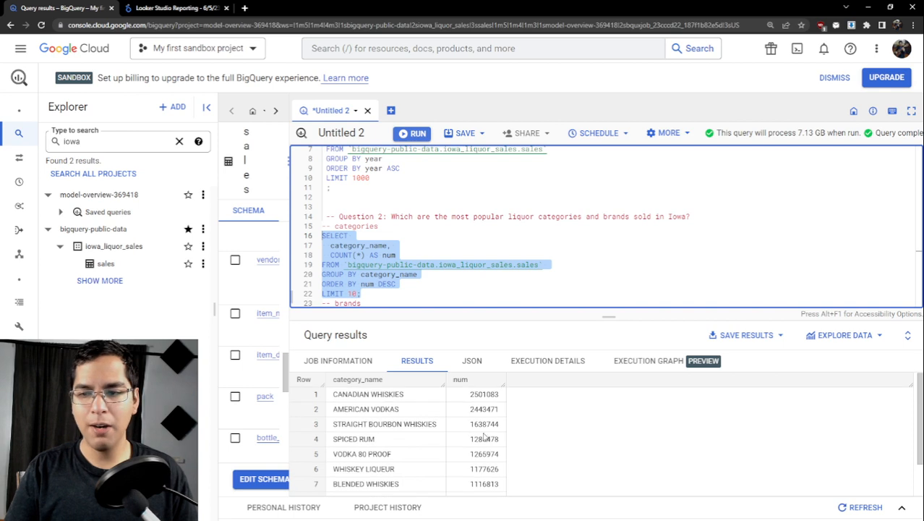
click(392, 299)
key(Return)
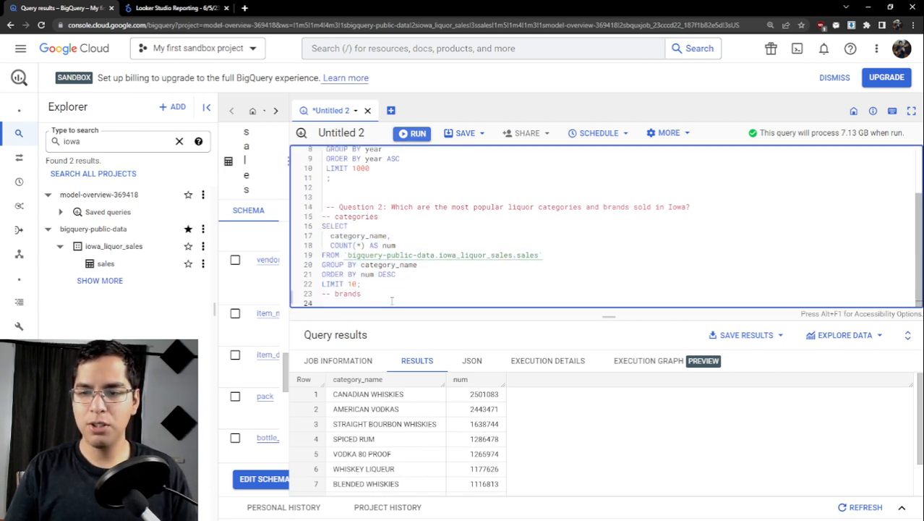
drag(322, 226, 361, 284)
key(ctrl+c)
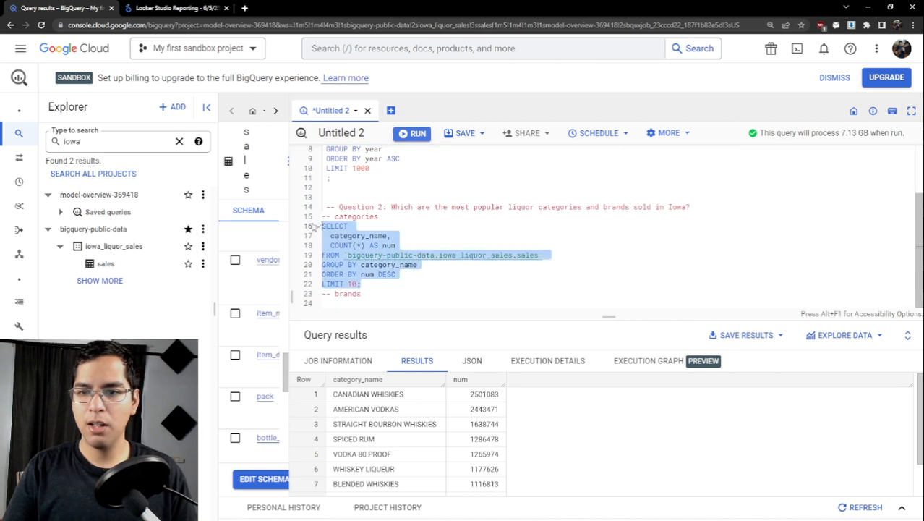
click(382, 298)
key(Return)
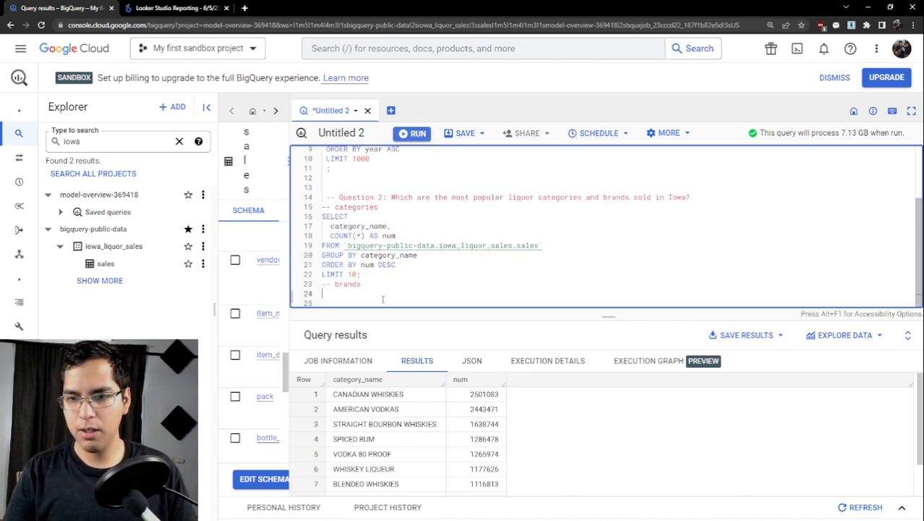
key(ctrl+v)
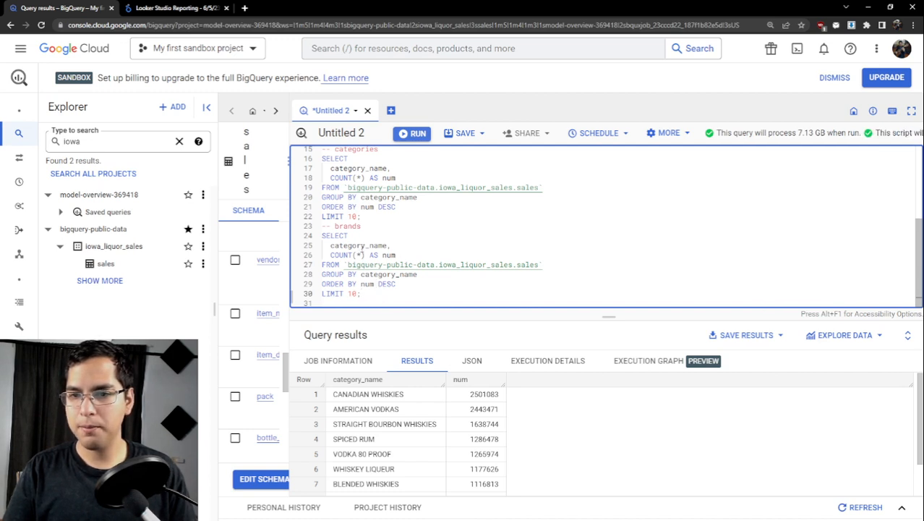
- Replace category_name with item_description in the SELECT list of the brands query
drag(388, 245, 326, 245)
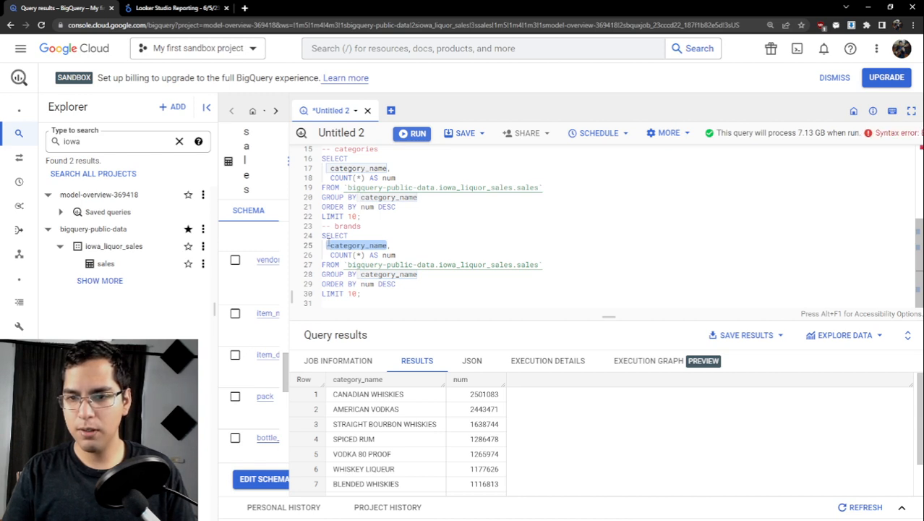
click(326, 245)
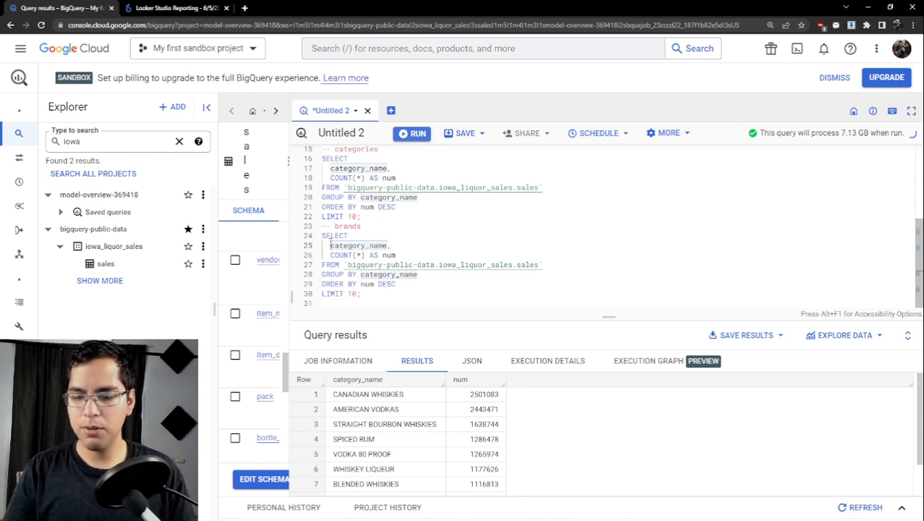
key(Delete)
key(Delete)
key(Delete)
key(Delete)
key(Delete)
key(Delete)
key(Delete)
key(Delete)
key(Delete)
key(Delete)
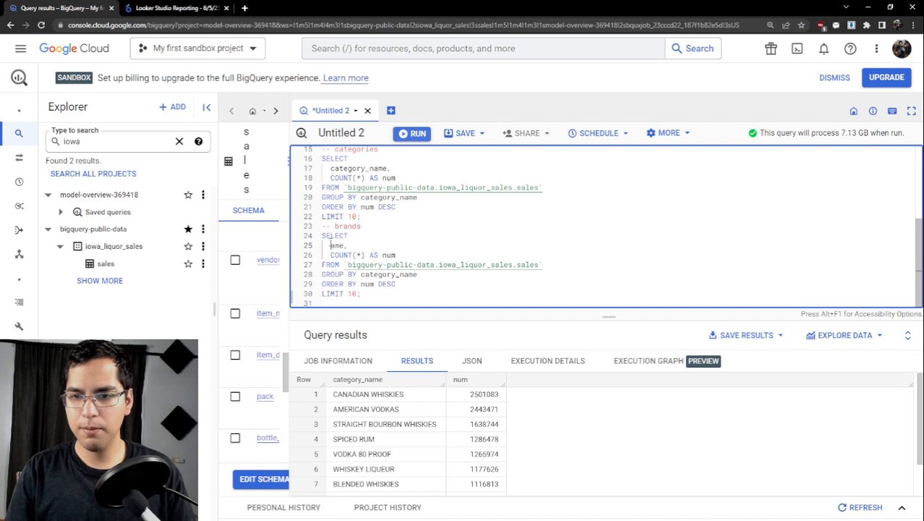
key(Delete)
key(Delete)
key(Delete)
key(Delete)
text(item_)
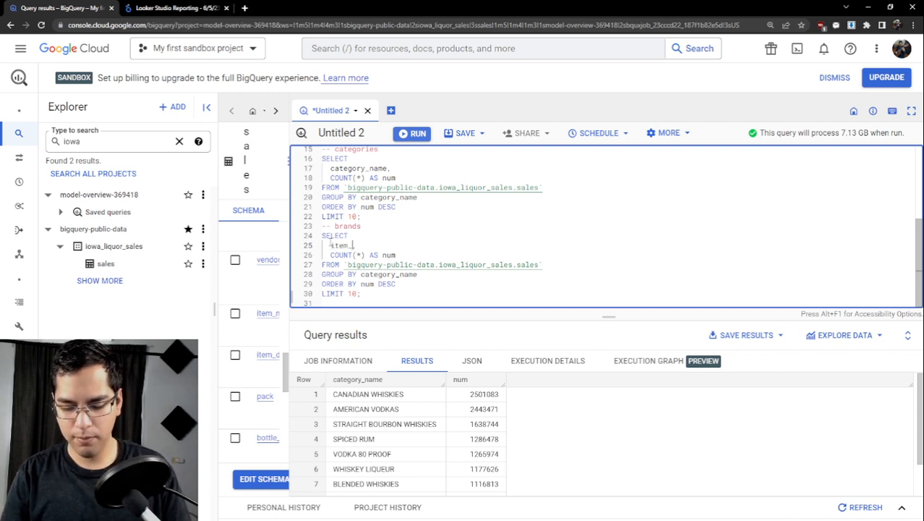
text(description,)
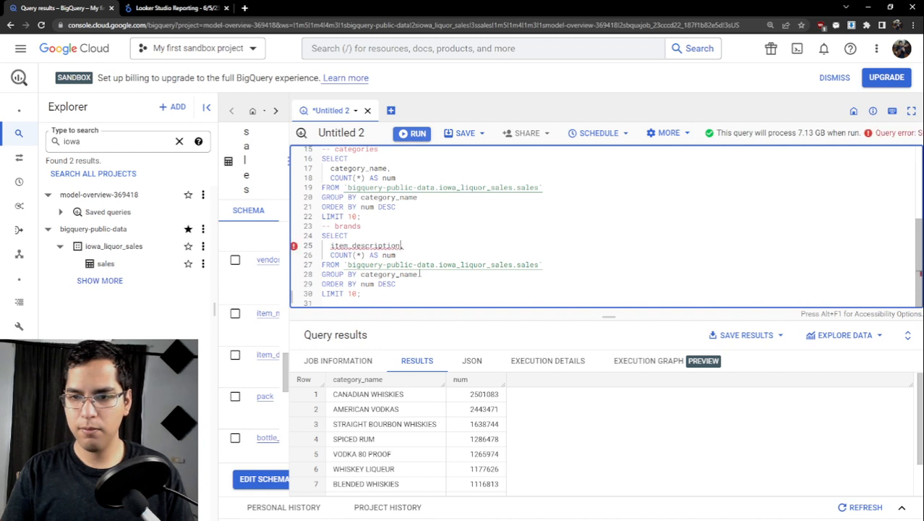
- Make the brands query group by item_description instead of category_name
drag(418, 274, 364, 275)
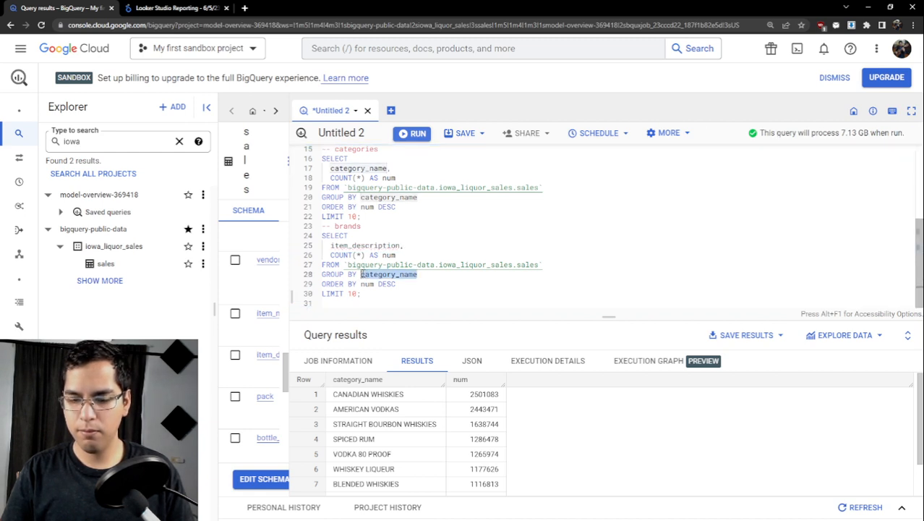
text(it)
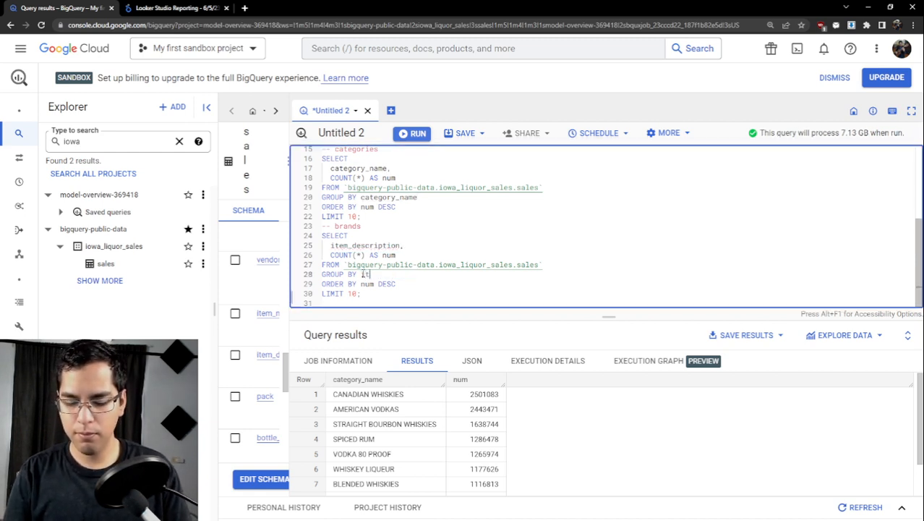
text(em_desc)
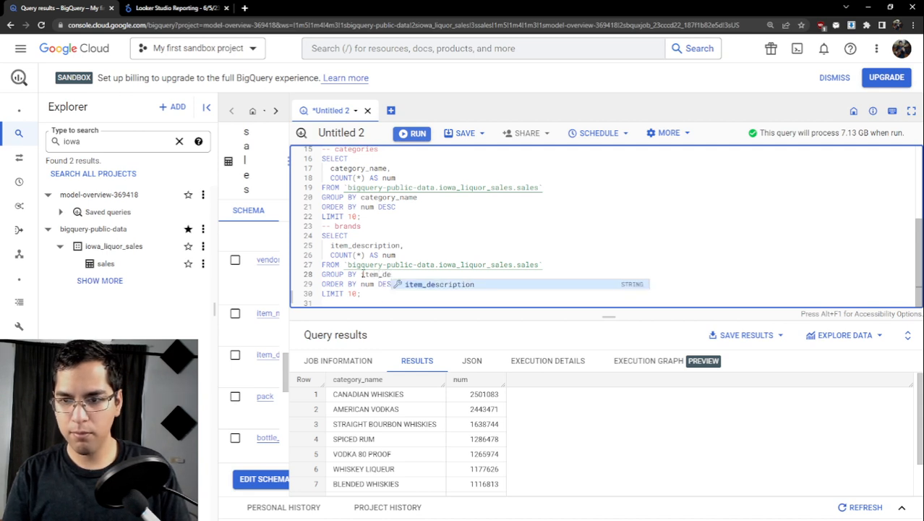
key(Tab)
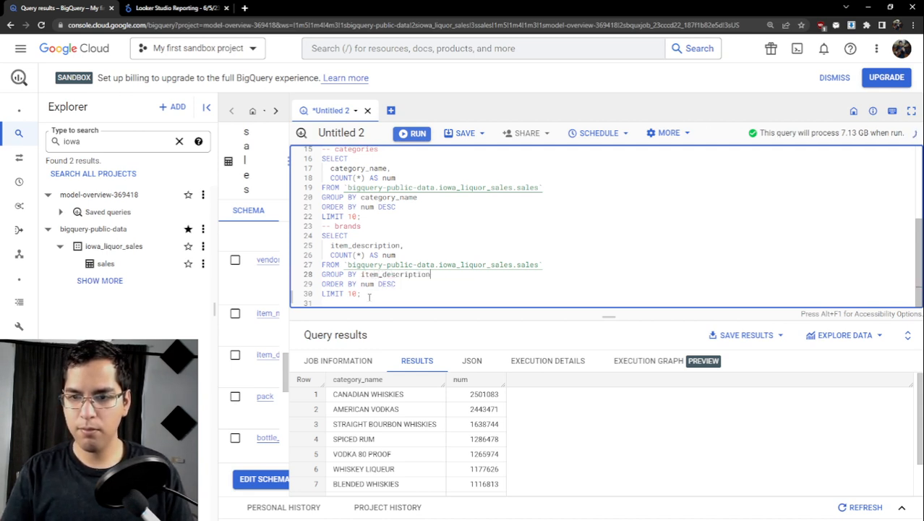
- Run only the brands query and review the ranked item_description rows in a taller results pane
drag(362, 293, 319, 236)
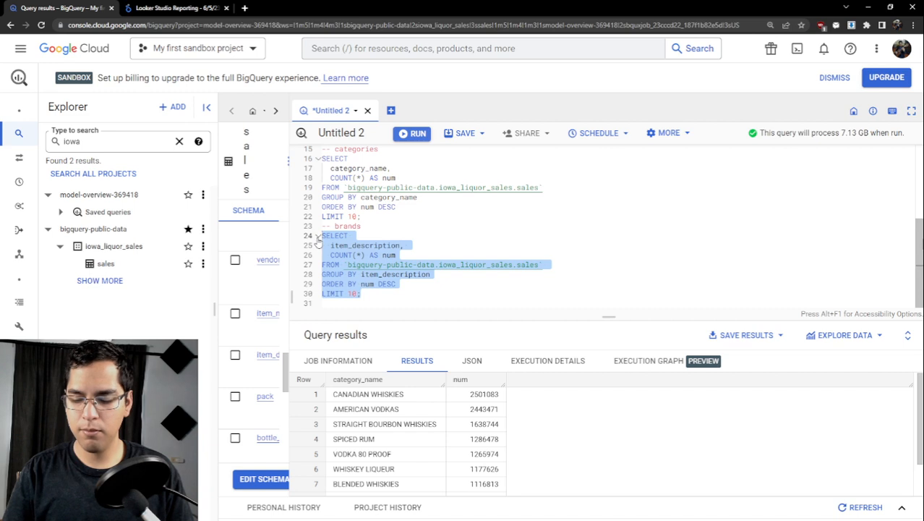
key(ctrl+Return)
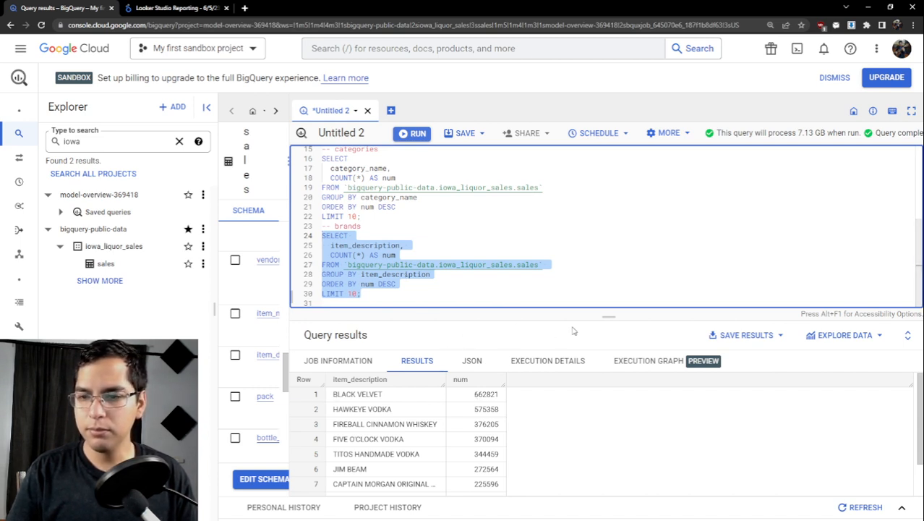
drag(600, 304, 600, 274)
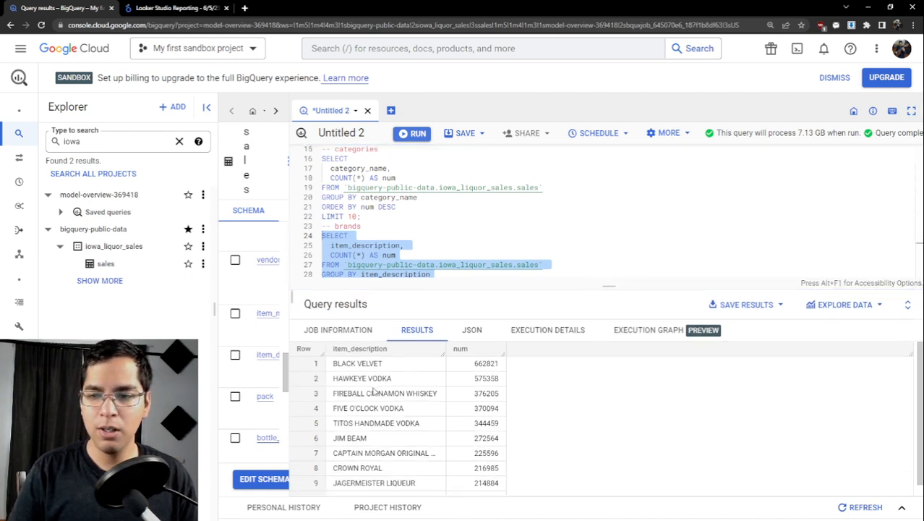
drag(393, 379, 334, 383)
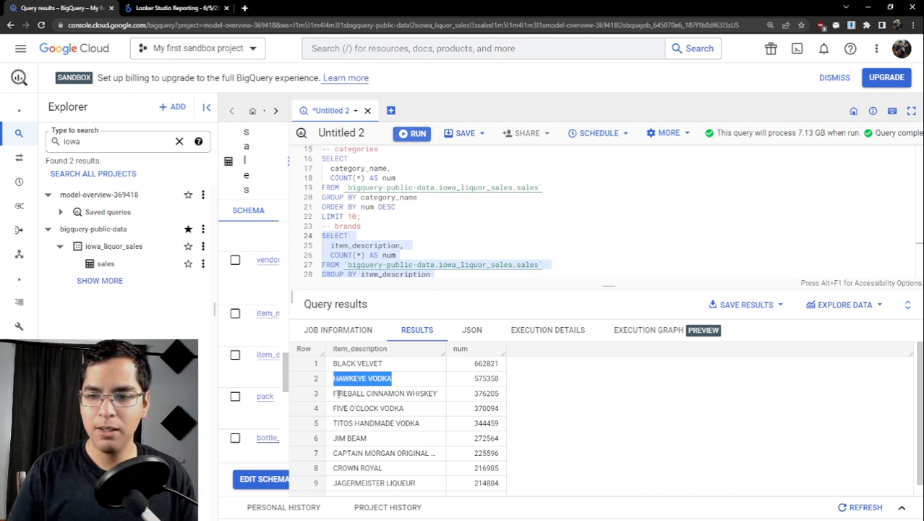
drag(333, 397, 437, 393)
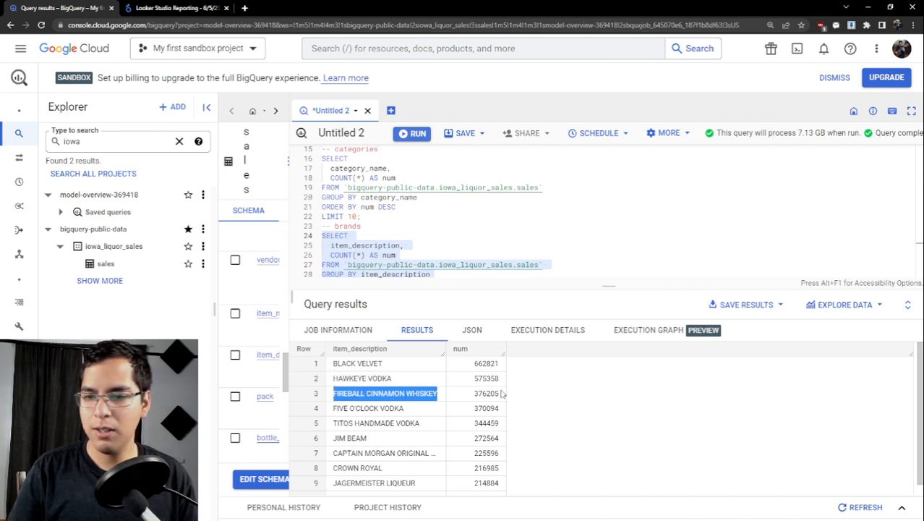
scroll(495, 425, down, 1)
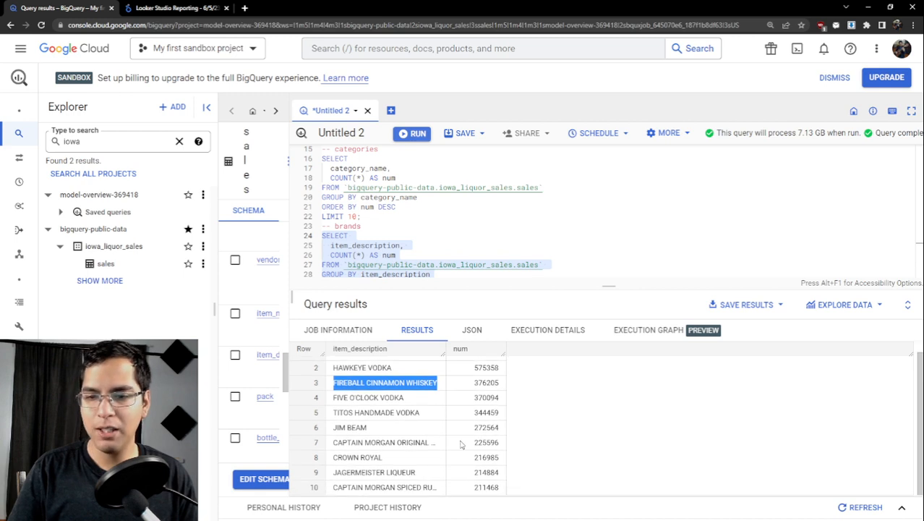
scroll(501, 453, up, 1)
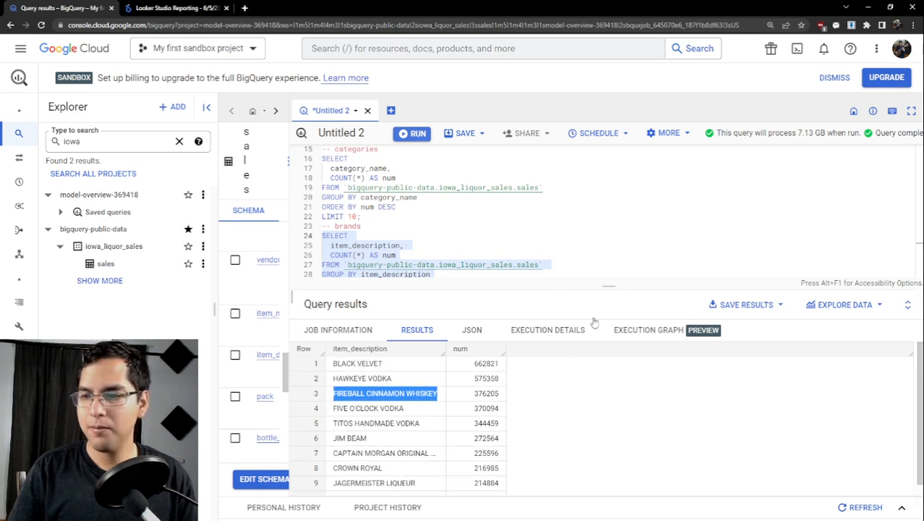
- Enlarge the query editor area and add two blank lines below the brands query
drag(604, 291, 608, 376)
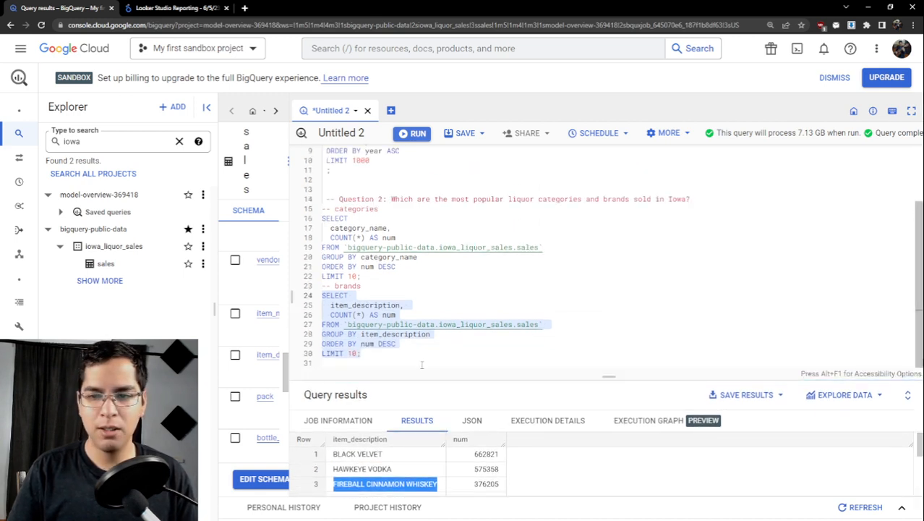
click(394, 360)
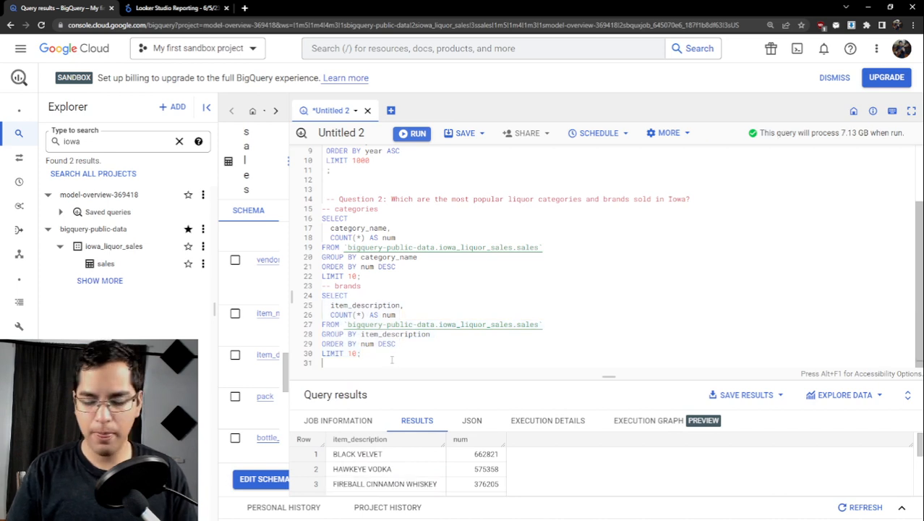
key(Return)
key(Return)
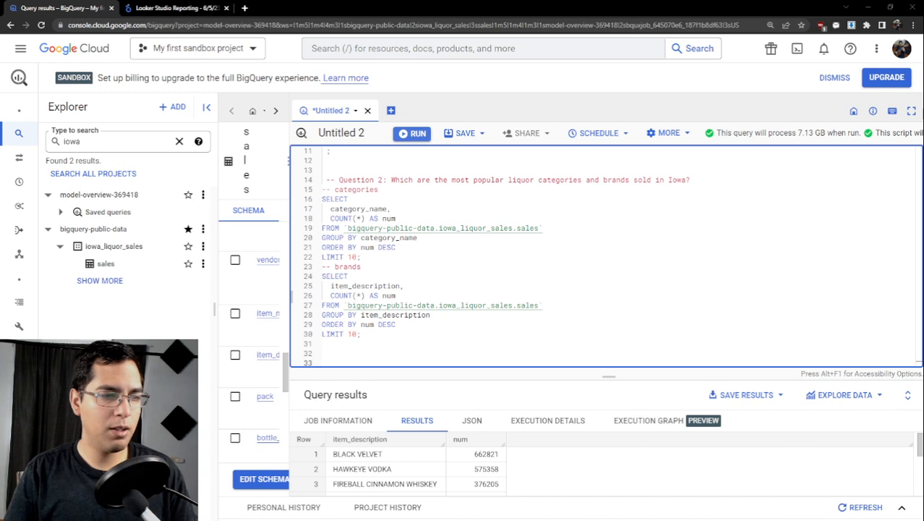
click(347, 337)
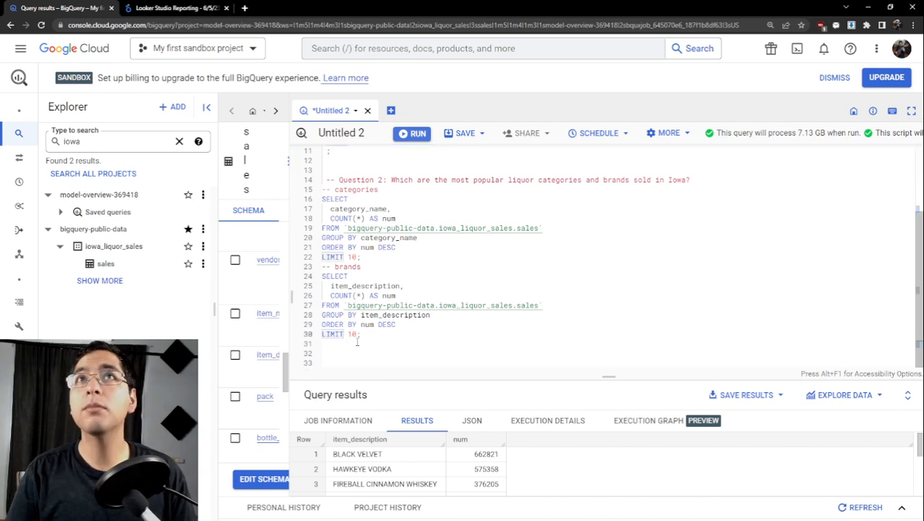
scroll(357, 341, up, 2)
scroll(357, 341, down, 2)
click(361, 334)
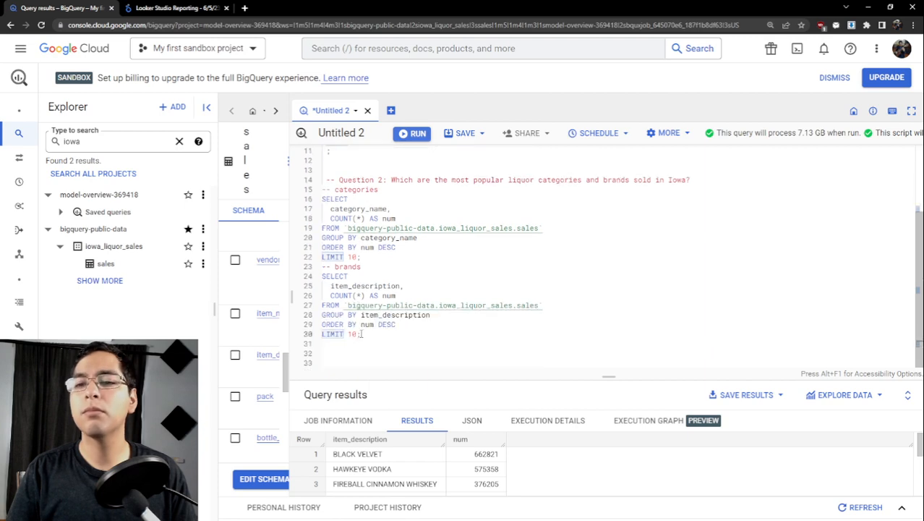
scroll(368, 340, up, 2)
scroll(378, 343, down, 2)
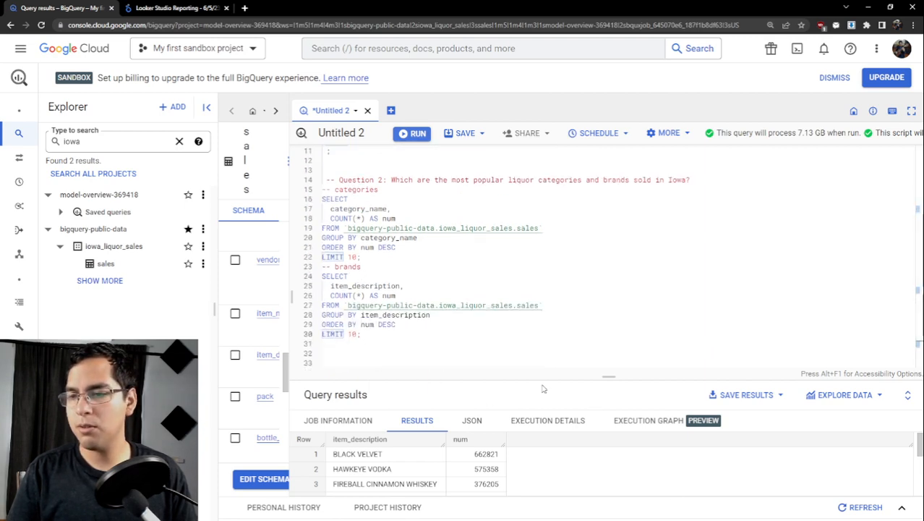
- Enlarge the page and add the comment "-- Question 3: How has the popularity of brands changed over time?" below the brands query, followed by blank lines
key(ctrl+plus)
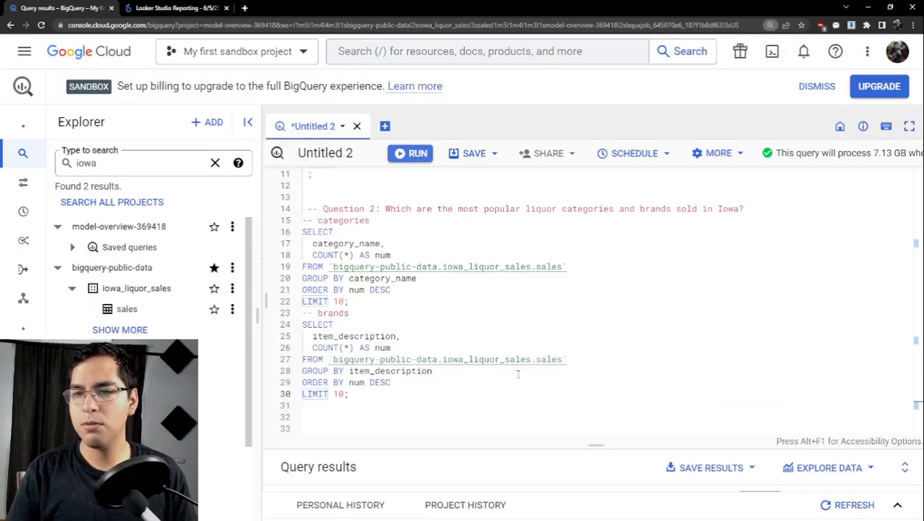
scroll(506, 370, up, 1)
scroll(433, 366, down, 1)
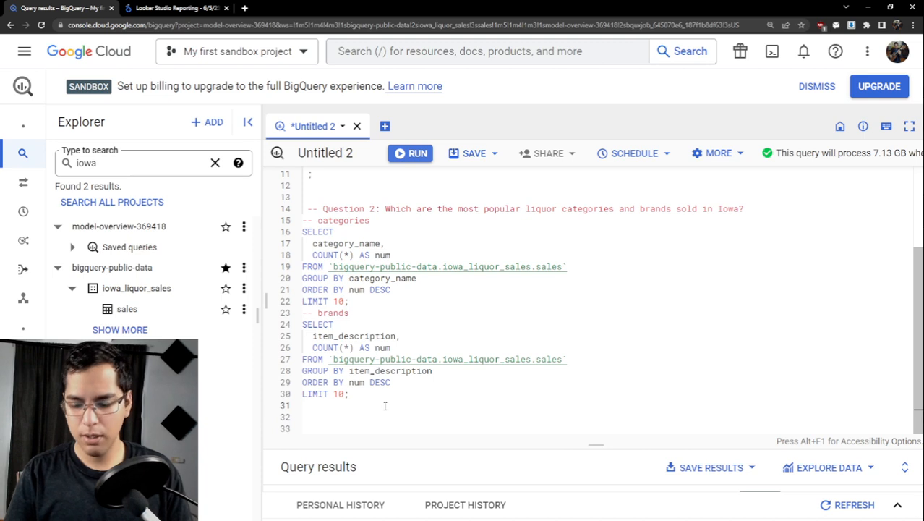
text(-- Question 3:  How has the popularity of brands changed over time?)
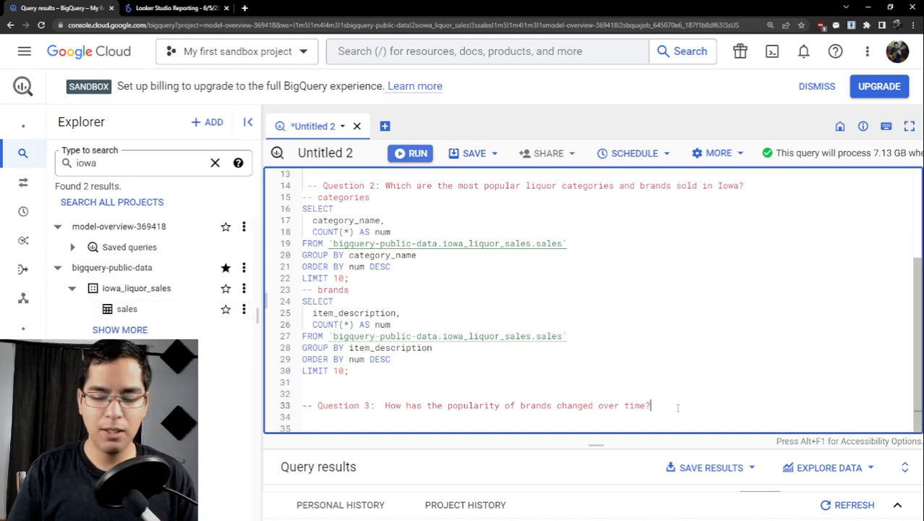
key(Return)
key(Return)
key(Return)
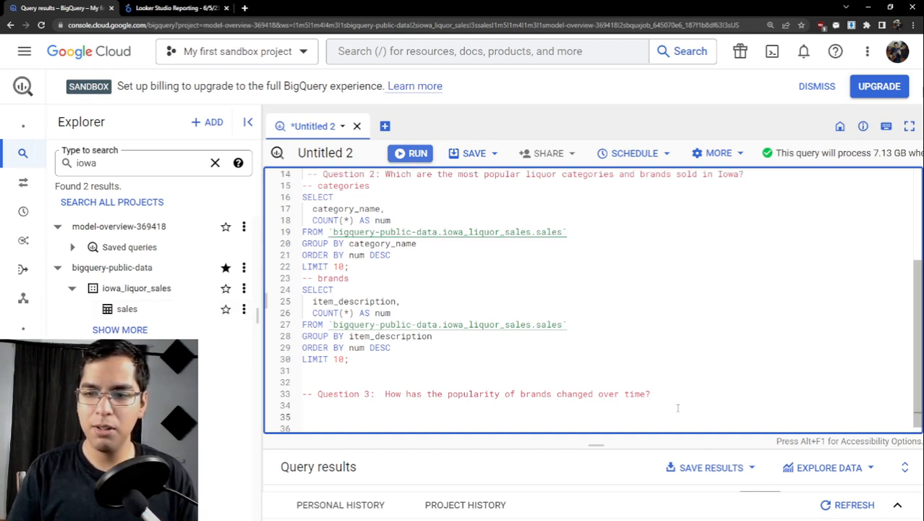
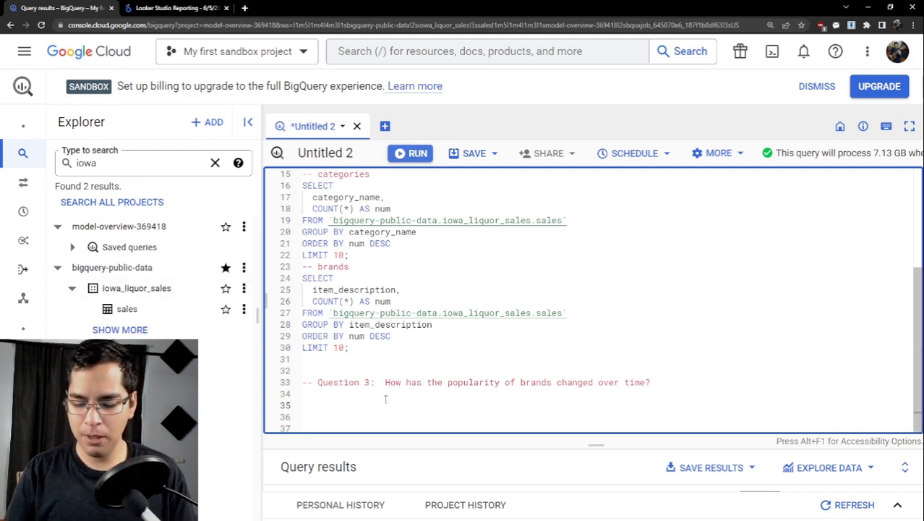
- Start a common table expression named CTE below the Question 3 comment, with an empty line inside its parentheses
text(WITH CTE)
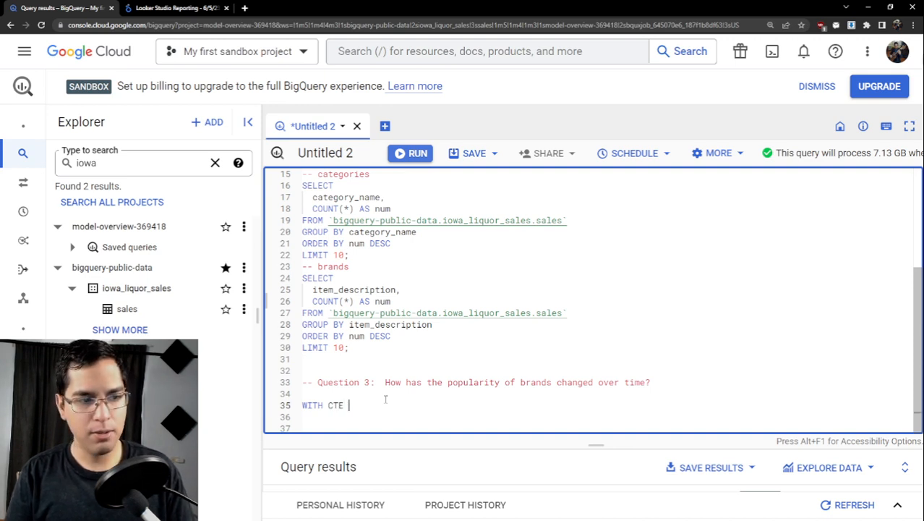
text(AS)
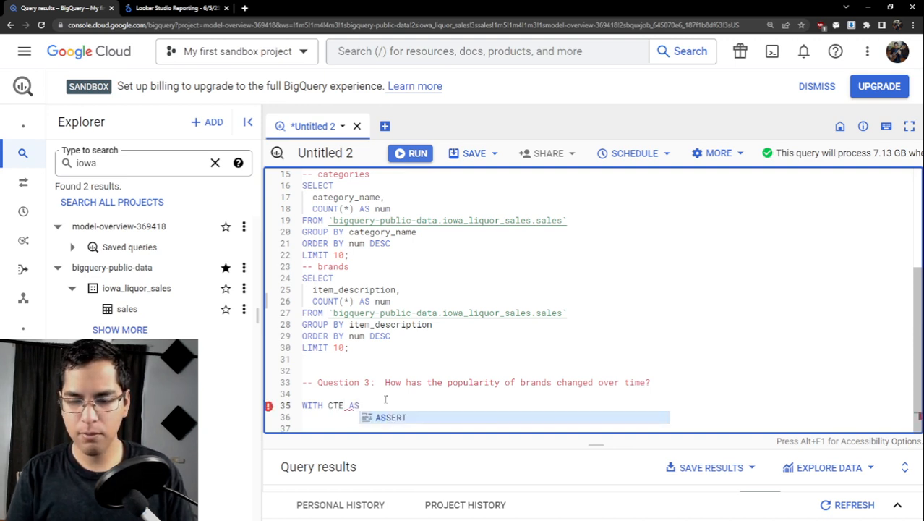
text( ()
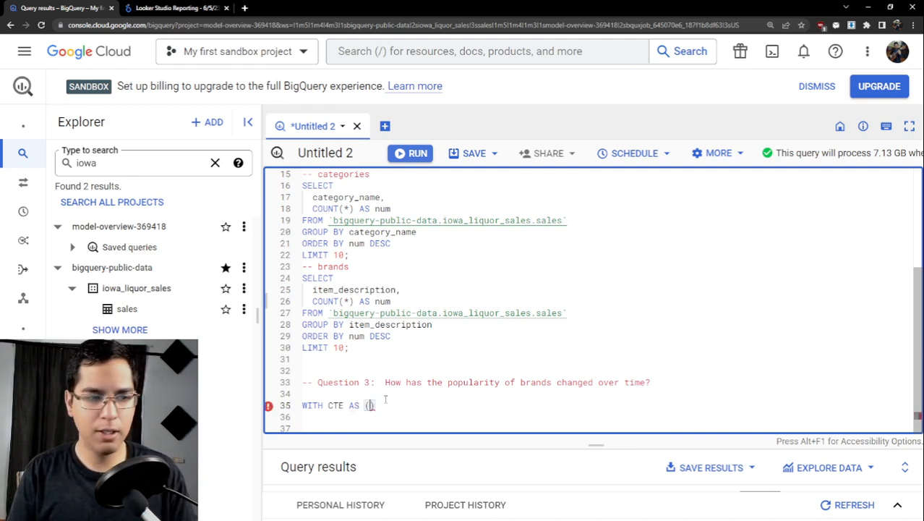
key(Return)
scroll(390, 400, down, 1)
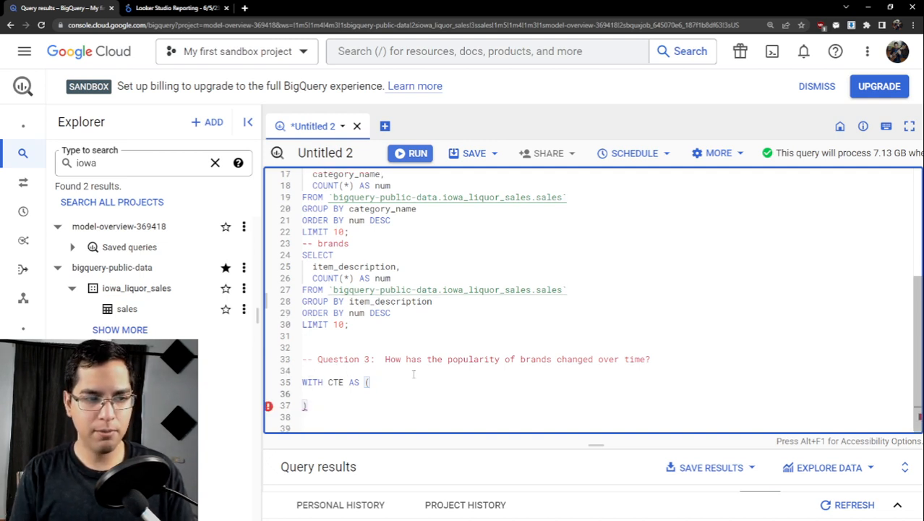
- Begin the CTE's query with "SELECT EXTRACT(YEAR FROM date) AS year," followed by a new line
text(SELECT)
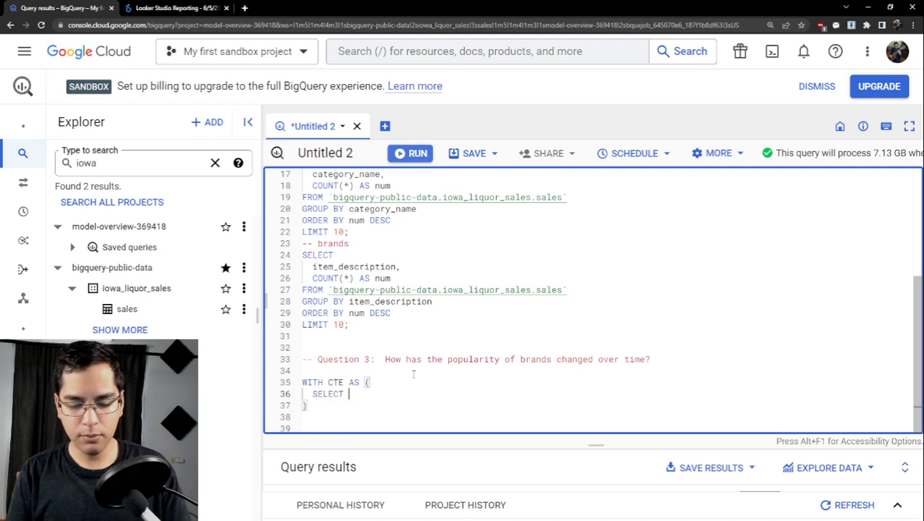
text( EXTRAC)
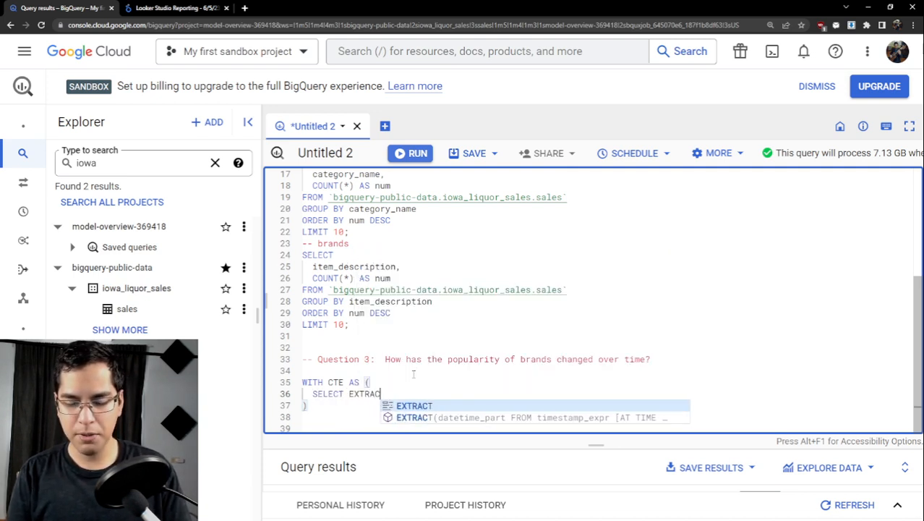
text(T()
text(year)
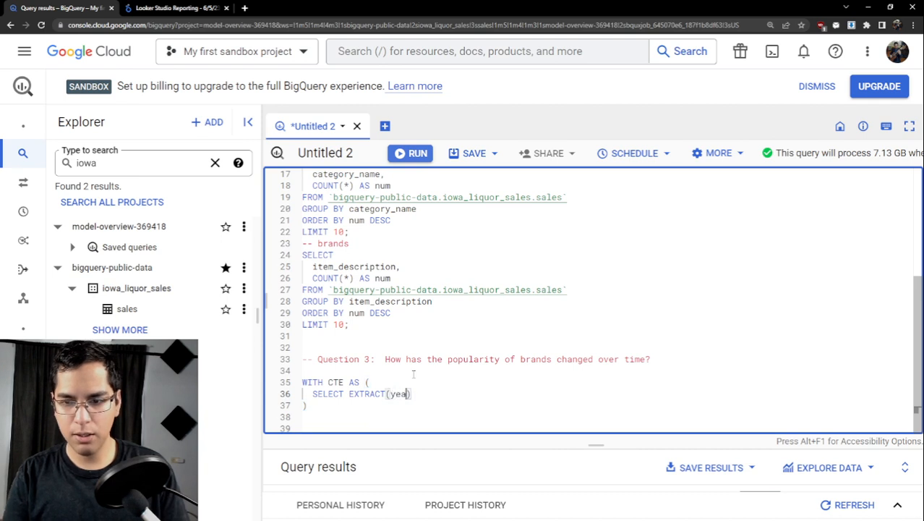
key(BackSpace)
key(BackSpace)
key(BackSpace)
key(BackSpace)
key(BackSpace)
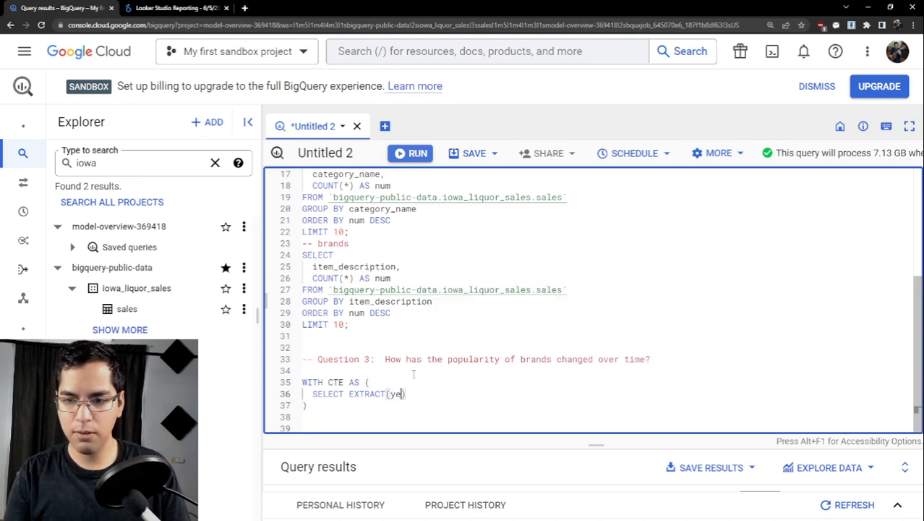
text(YEAR)
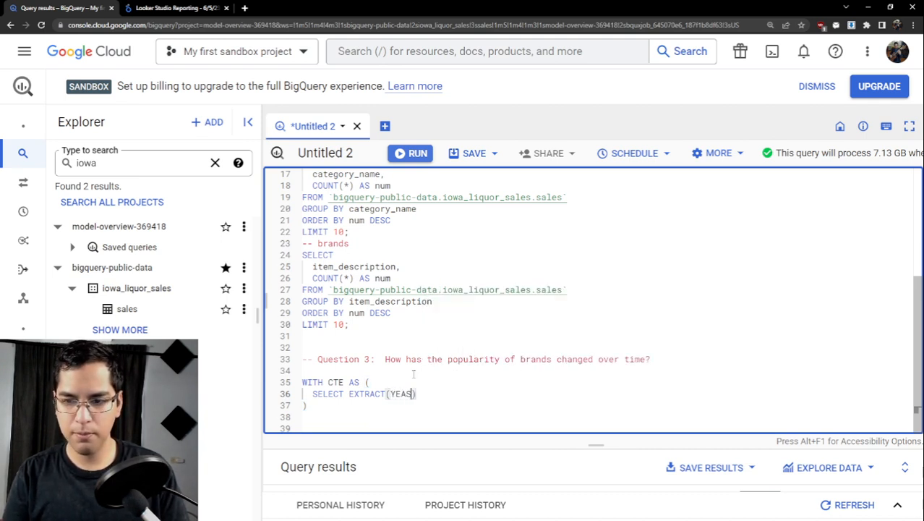
text( F)
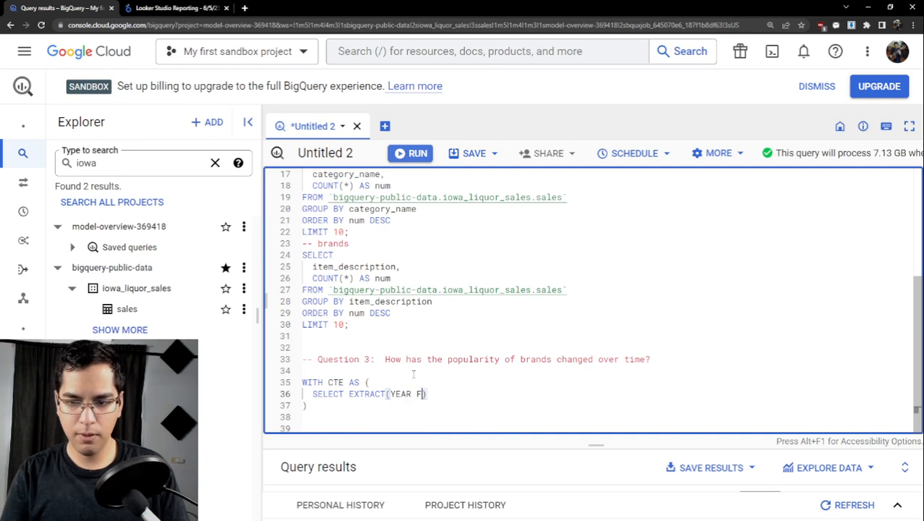
text(ROM date))
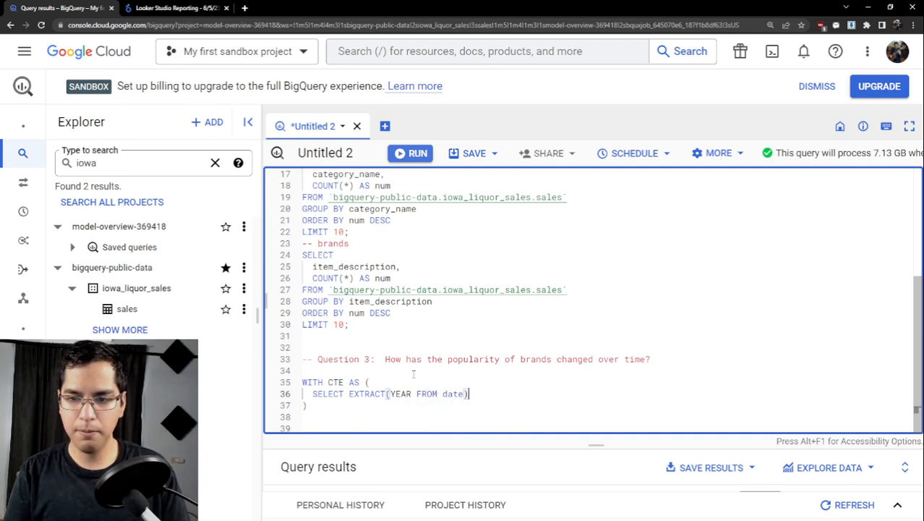
text( AS )
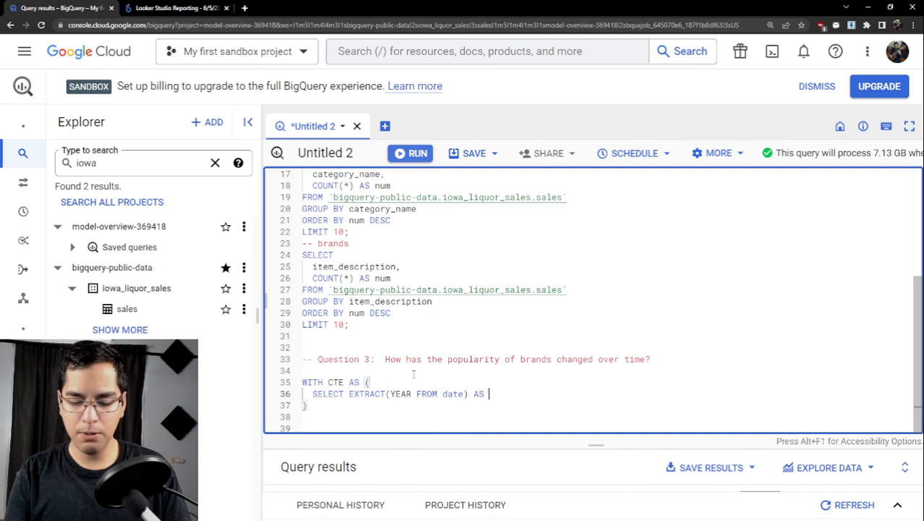
text(year,)
key(Return)
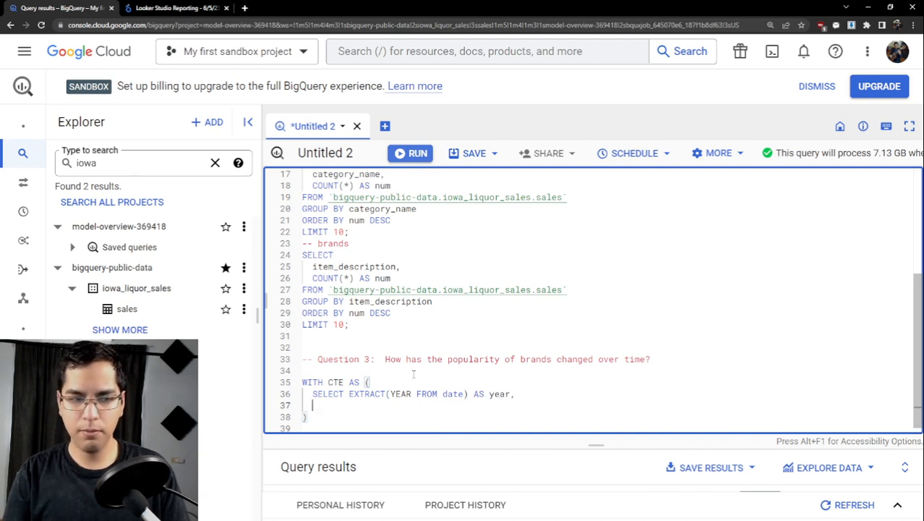
- Add item_description and COUNT(*) AS num_sold to the CTE's selected columns, each on its own line
text(item_)
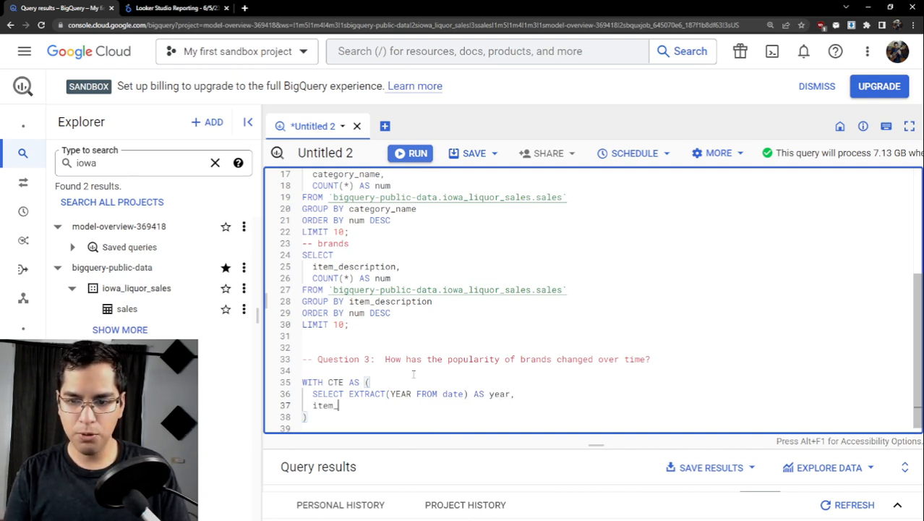
text(des)
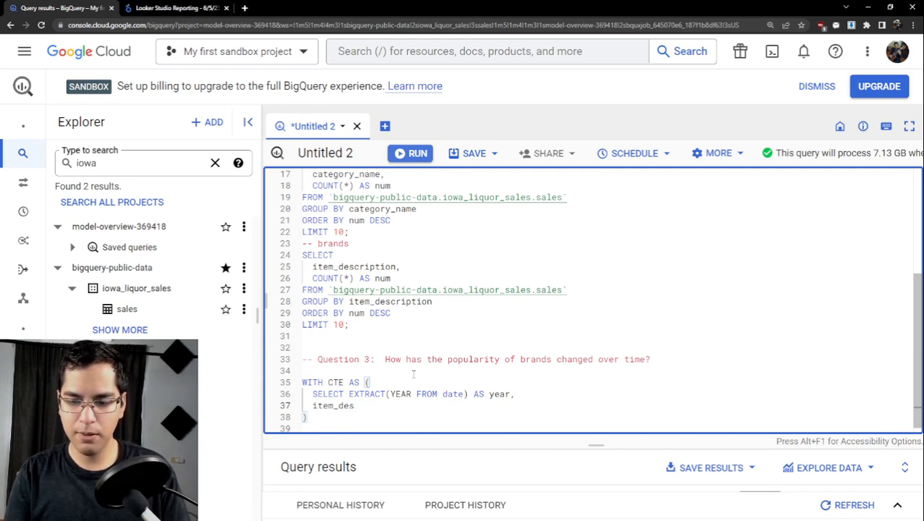
text(cription)
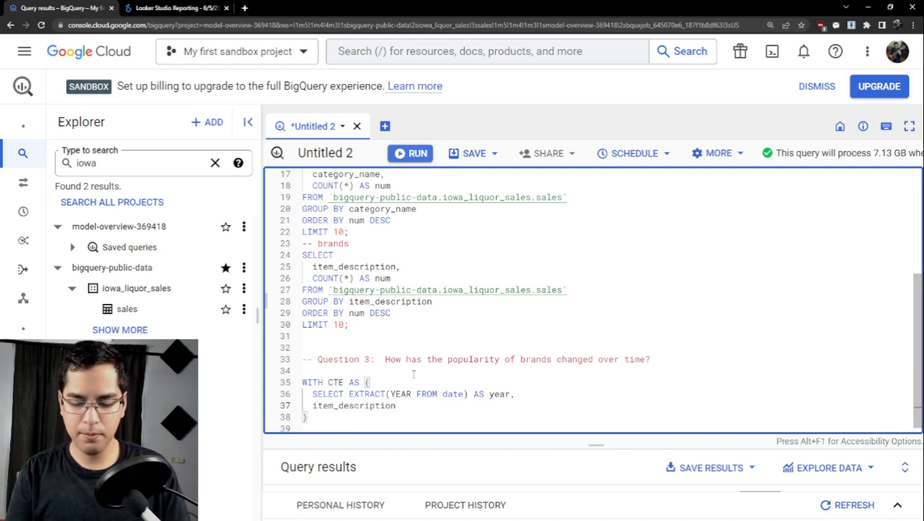
text(,)
key(Return)
text(COUNT)
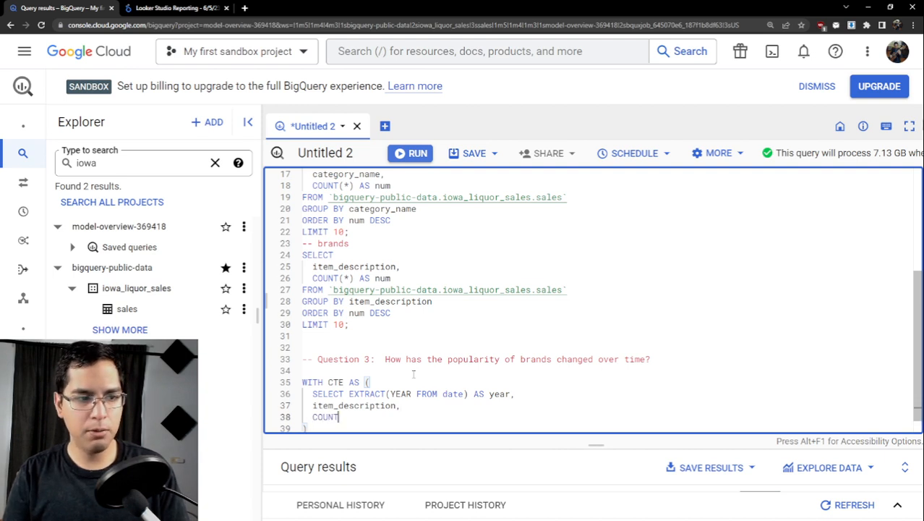
text(()
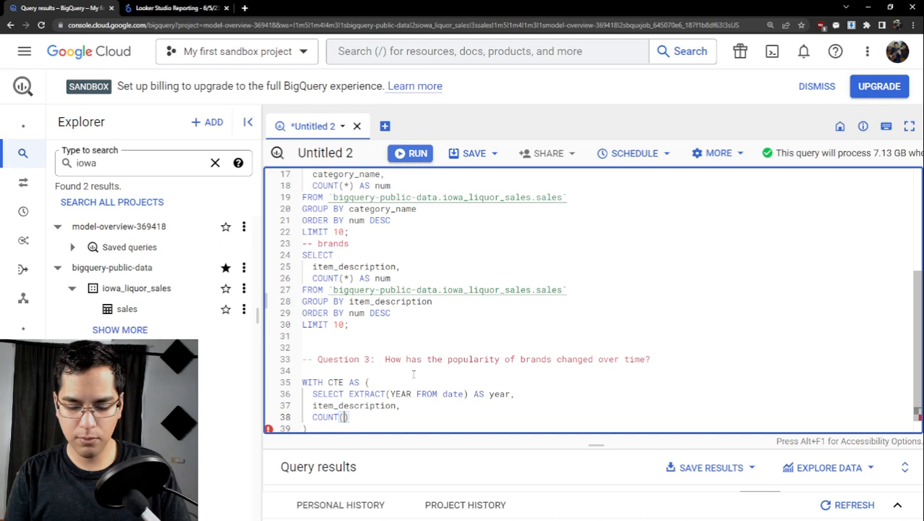
text(*))
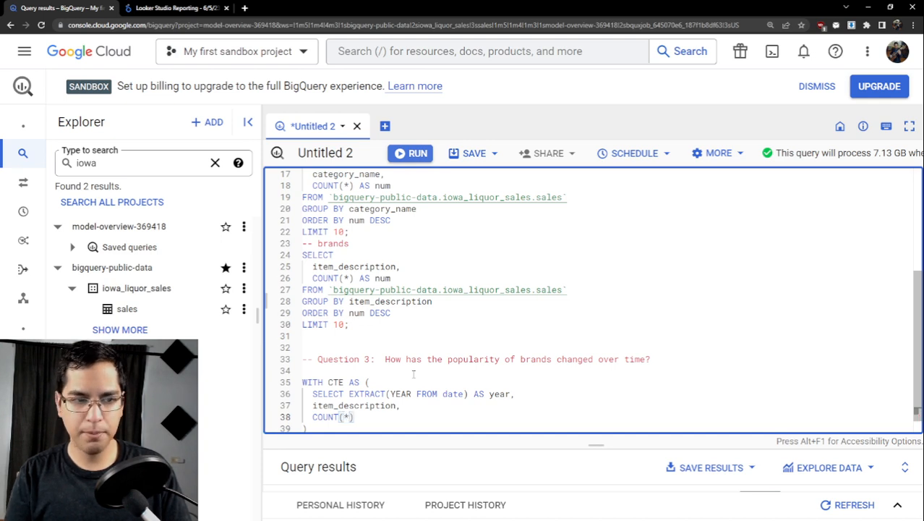
text( AS )
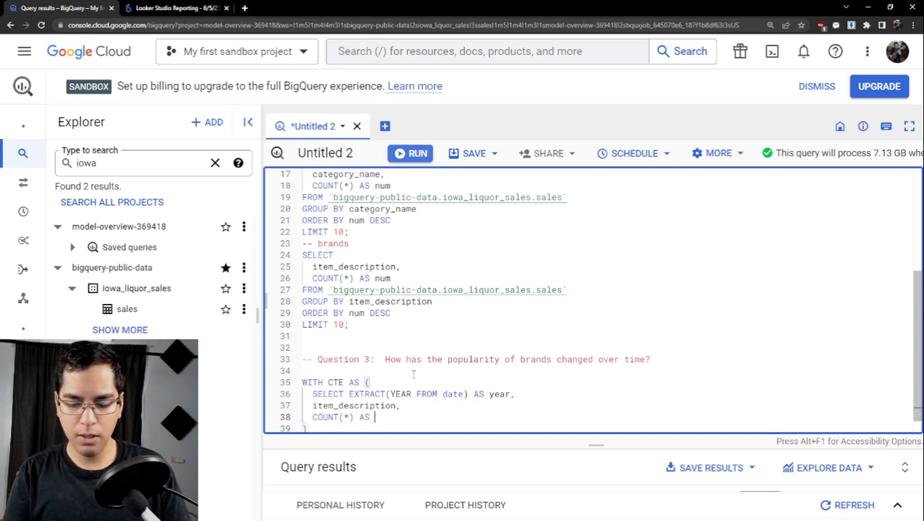
text(num_sold)
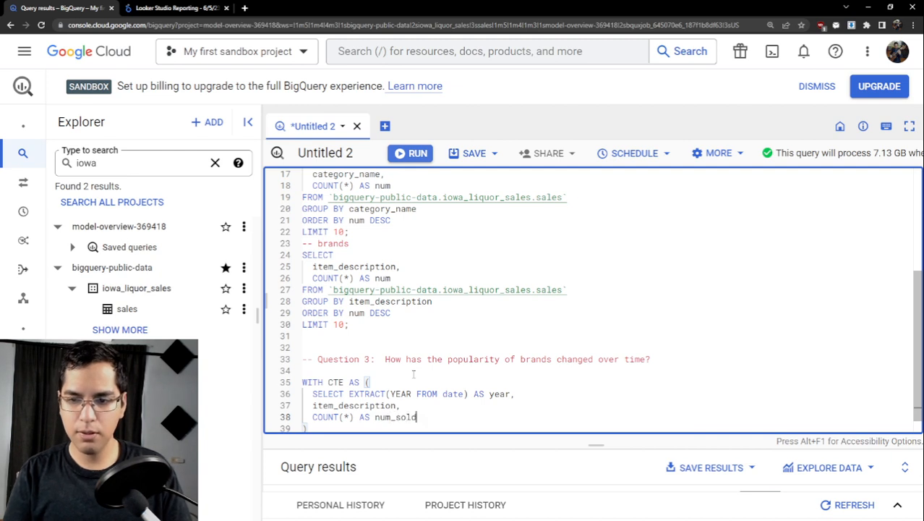
key(Return)
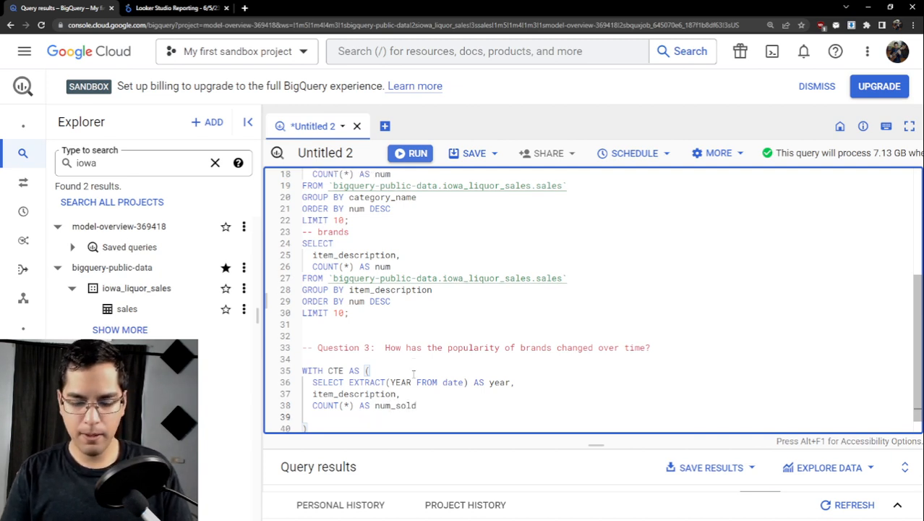
- Add a FROM clause to the CTE, copying the table reference `bigquery-public-data.iowa_liquor_sales.sales` from an earlier query
text(FROM)
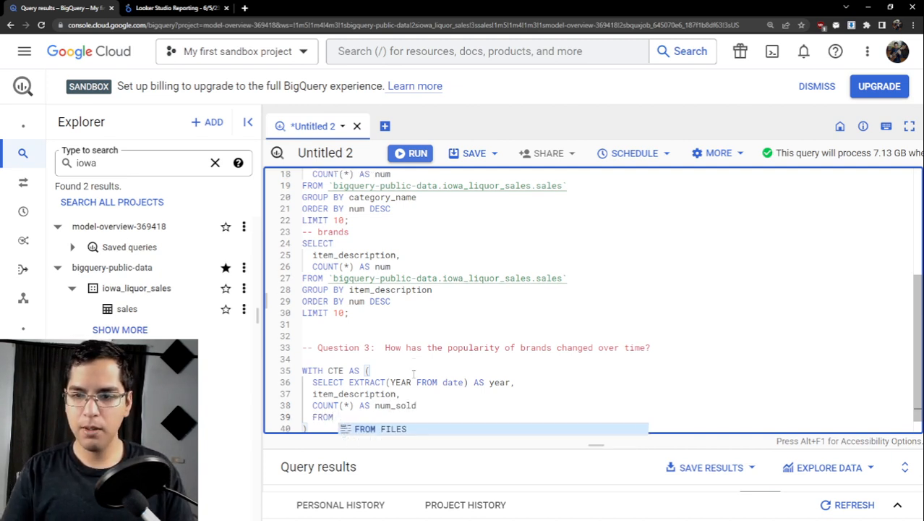
scroll(470, 339, up, 4)
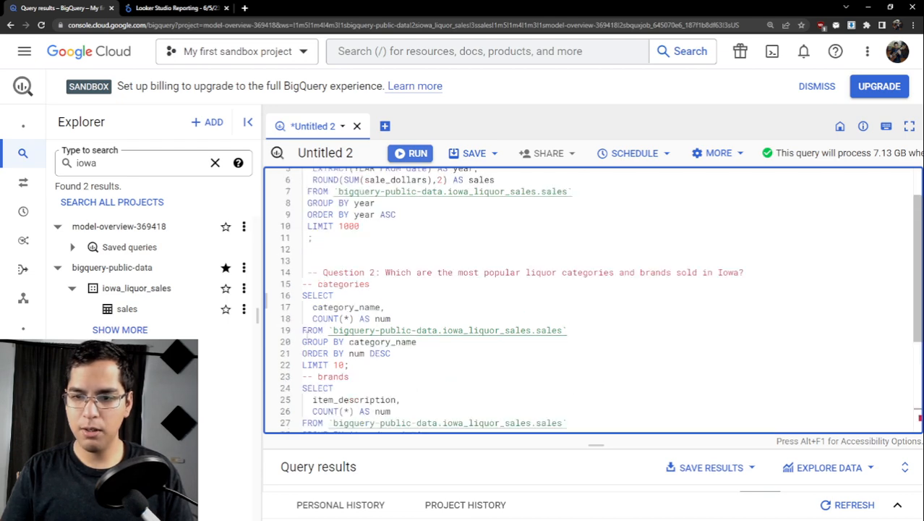
drag(567, 330, 329, 330)
key(ctrl+c)
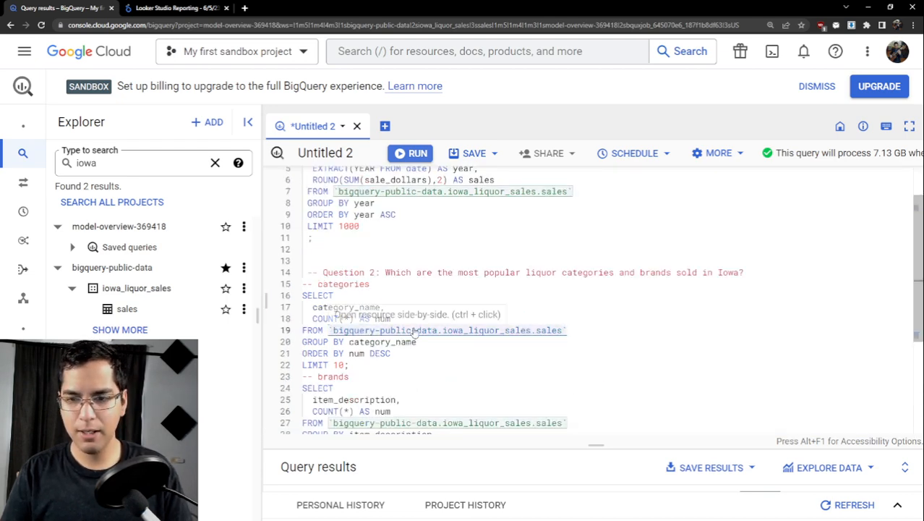
scroll(414, 330, down, 5)
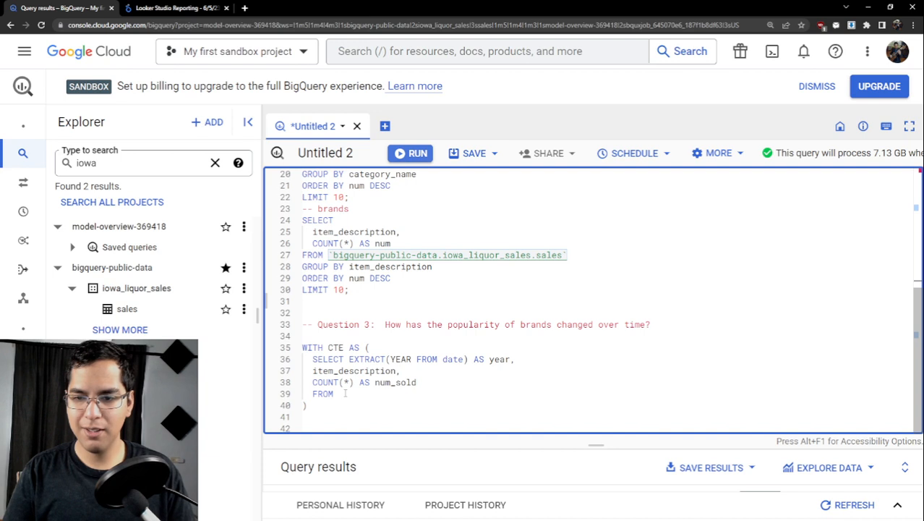
click(346, 393)
key(ctrl+v)
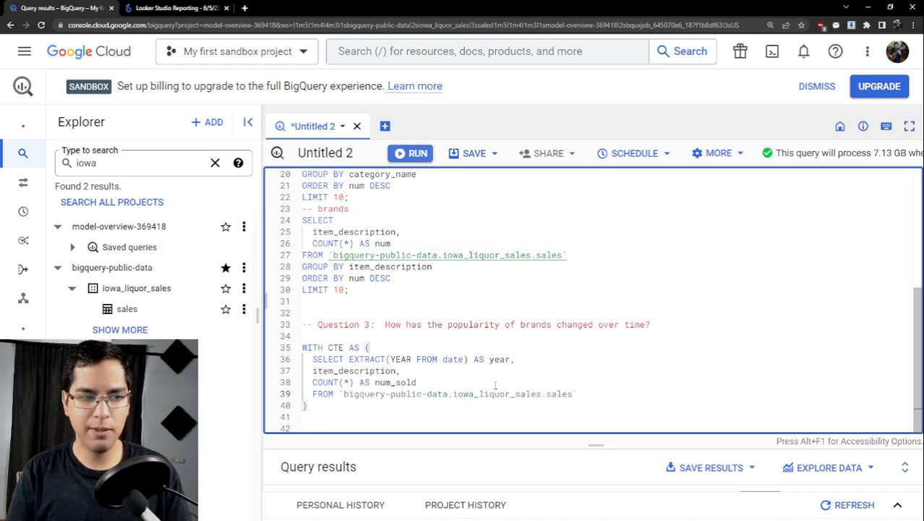
- Group the CTE's query by year and item_description on a new line below the FROM clause
key(Return)
text(GROU)
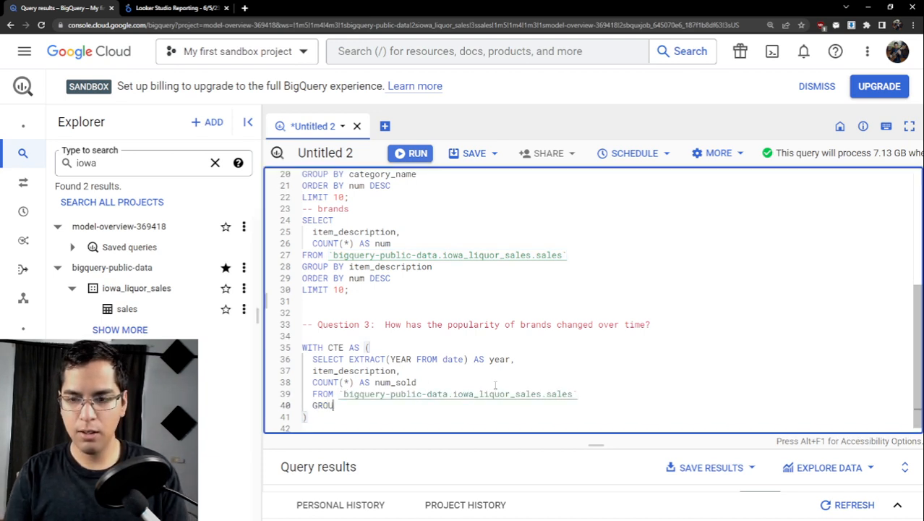
text(P BY )
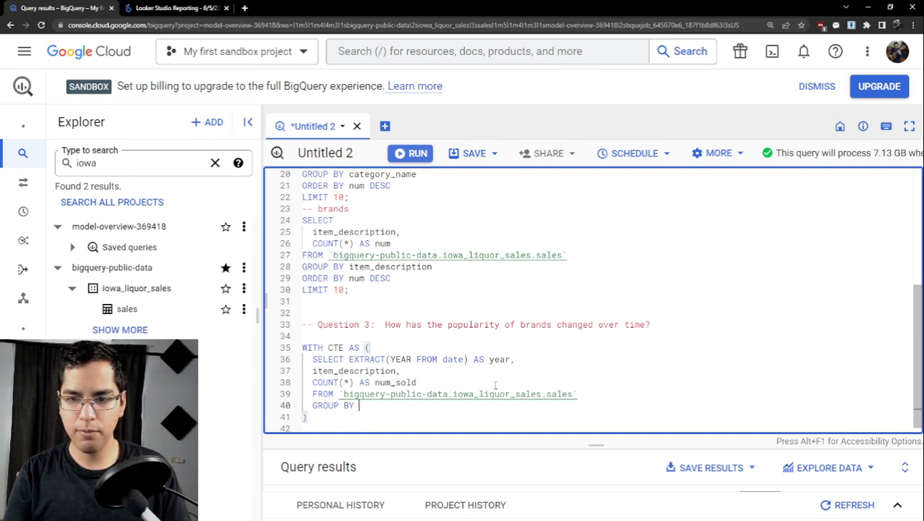
text(year)
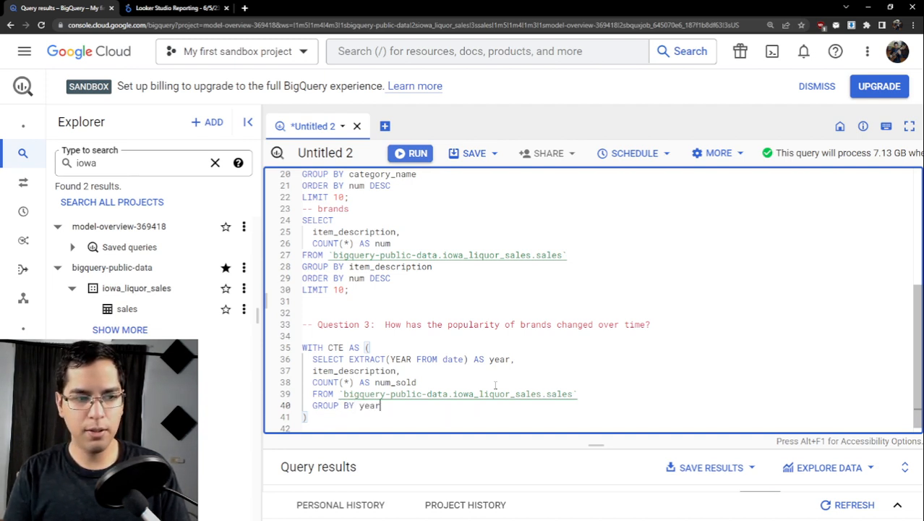
text(, item)
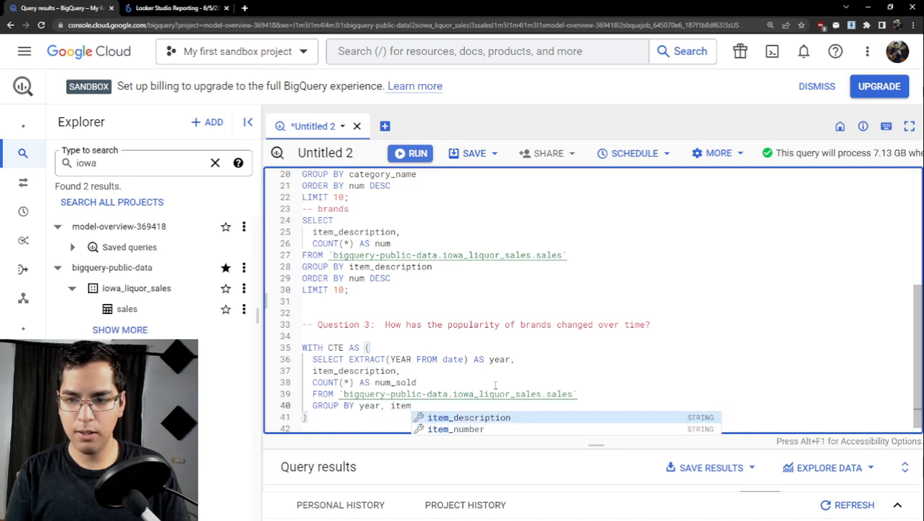
text(_desc)
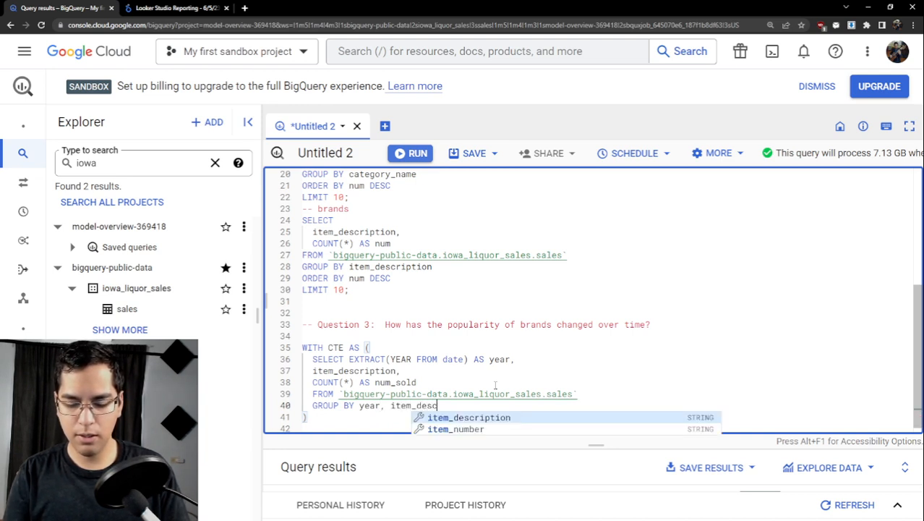
text(ription)
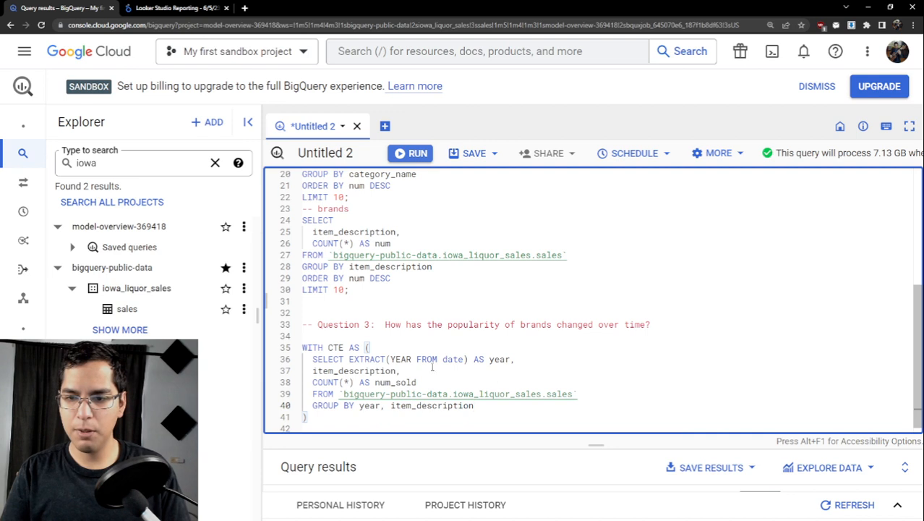
scroll(267, 352, down, 1)
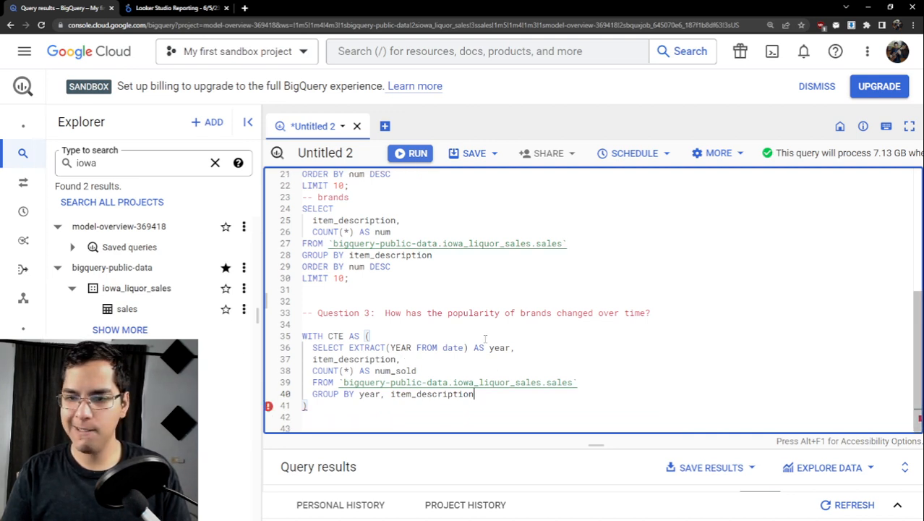
click(390, 394)
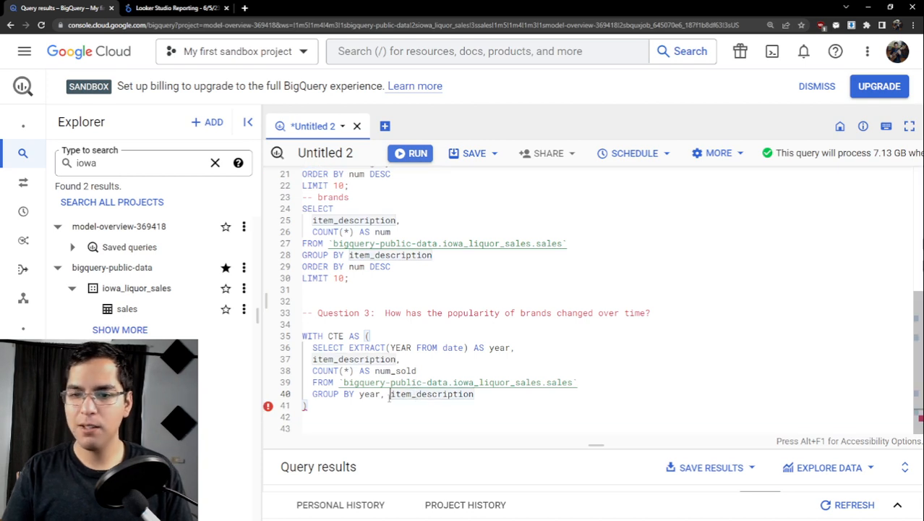
- Begin the main query on a new line below the CTE's closing parenthesis with SELECT *, followed by a new line
click(342, 404)
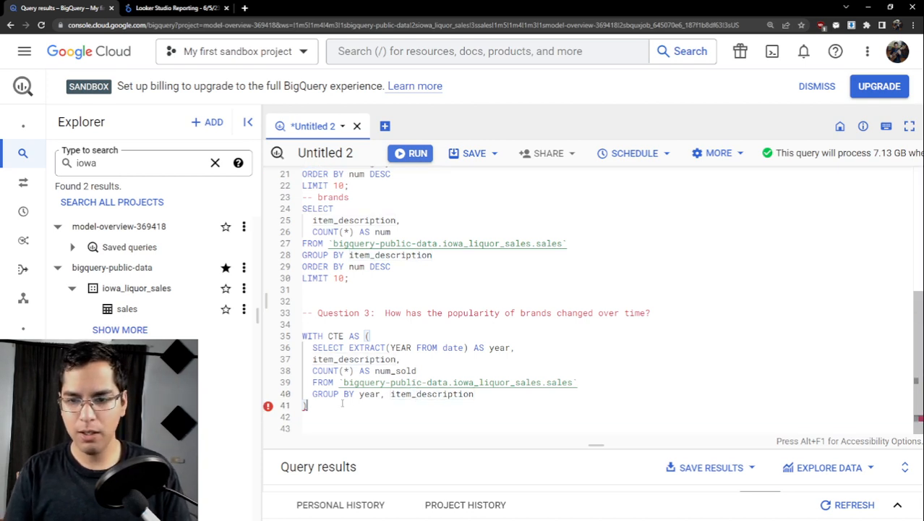
click(342, 403)
key(Return)
text(SELECT *)
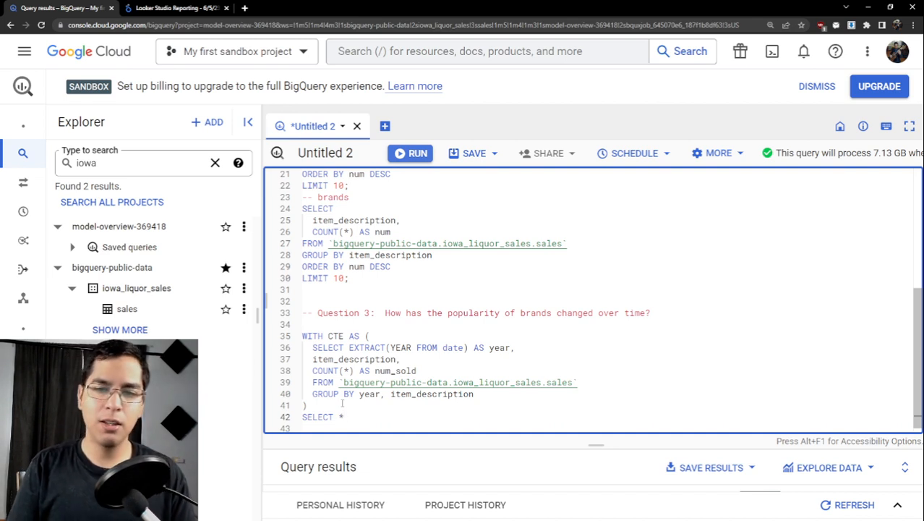
scroll(360, 396, down, 1)
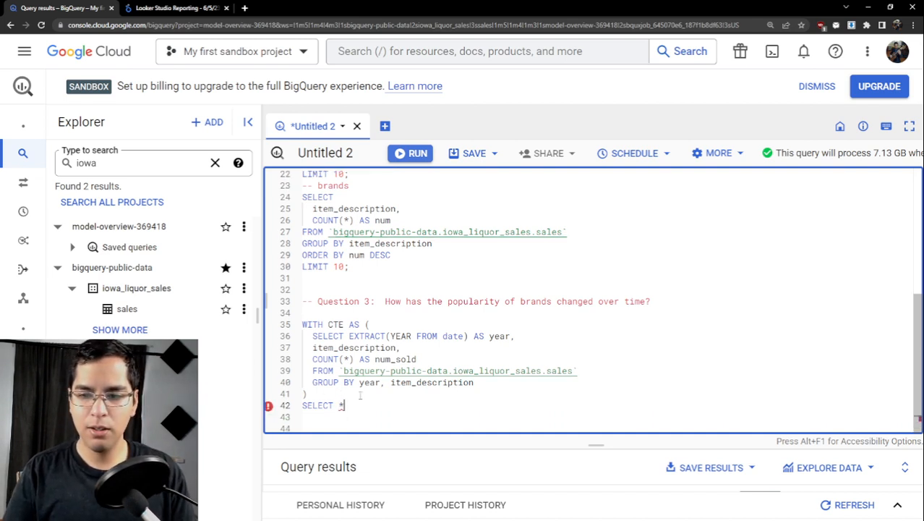
text(*)
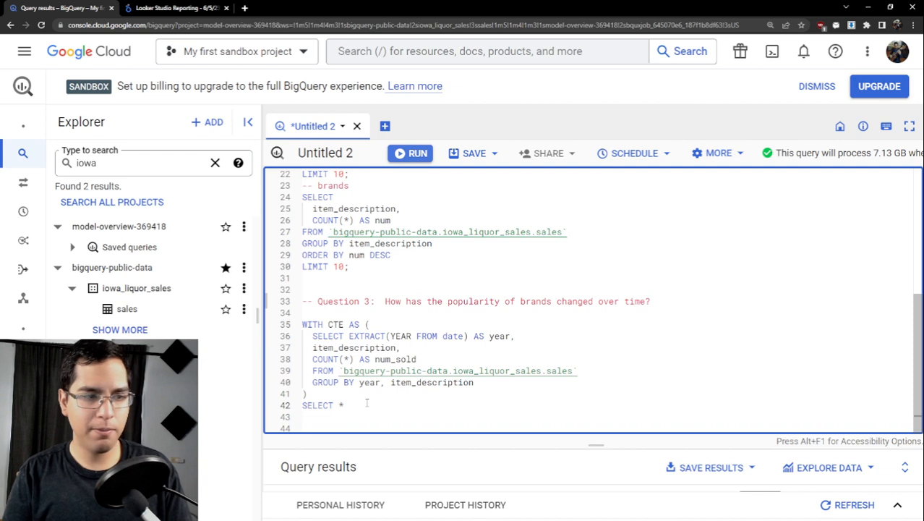
key(Return)
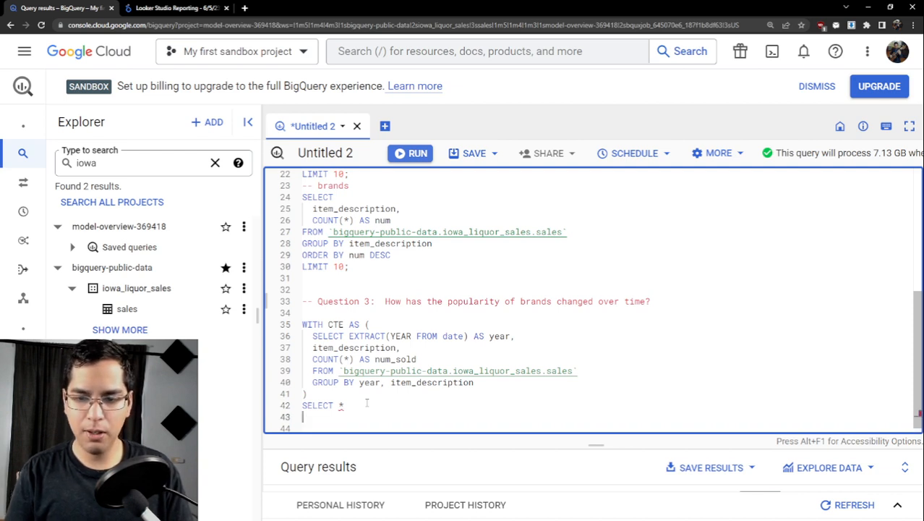
- Add a FROM clause with a parenthesised subquery that starts with "SELECT *," and a new line for another column
text(FROM ()
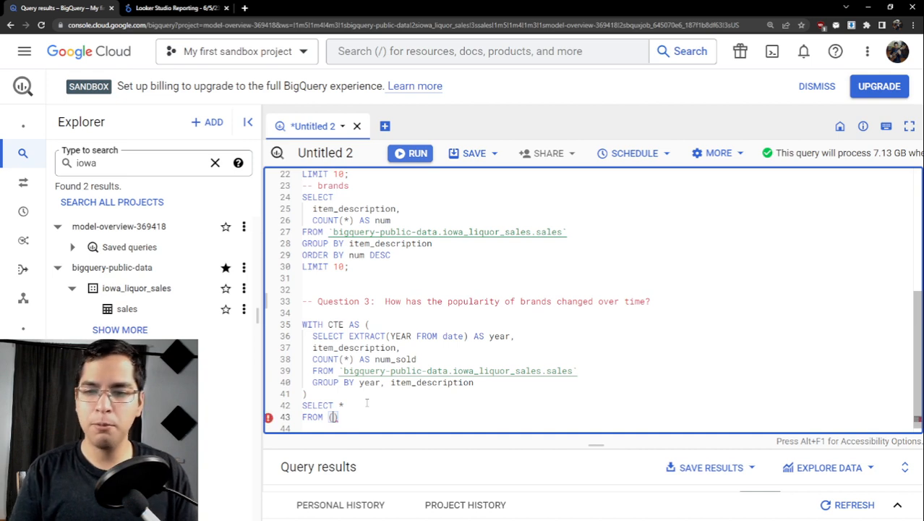
scroll(376, 400, down, 1)
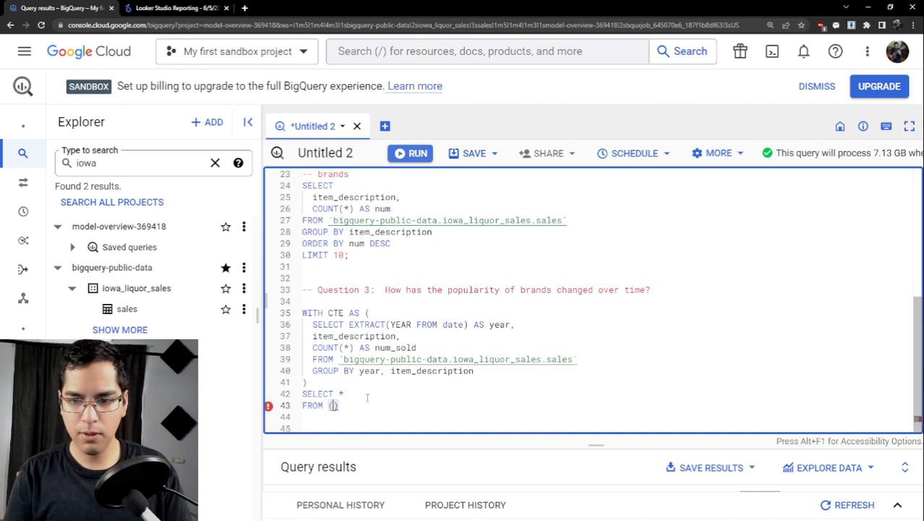
key(Return)
text(SELECT *,)
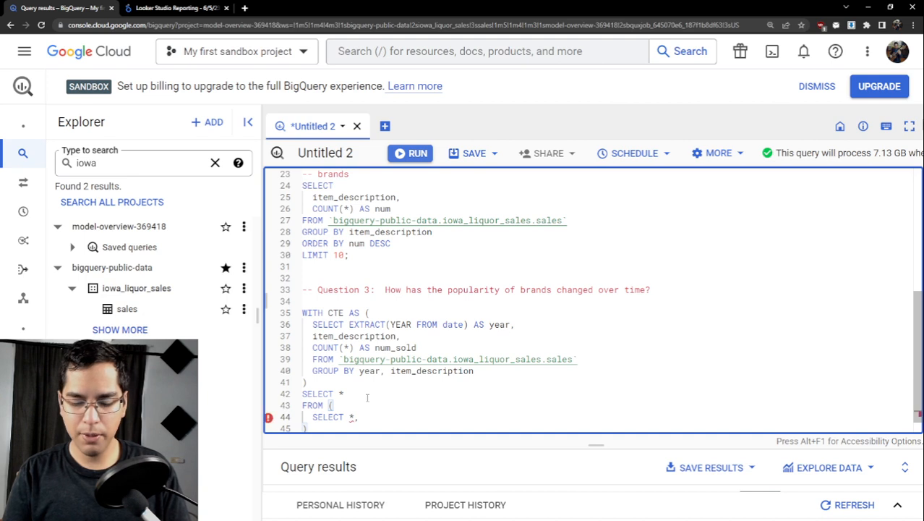
key(Return)
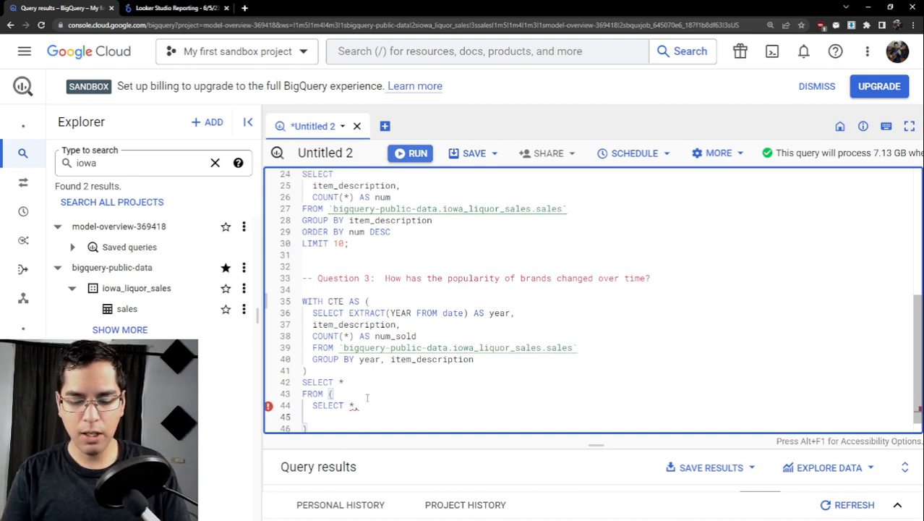
- Add a DENSE_RANK() OVER window function partitioned by year as the subquery's next column
text(DENSE)
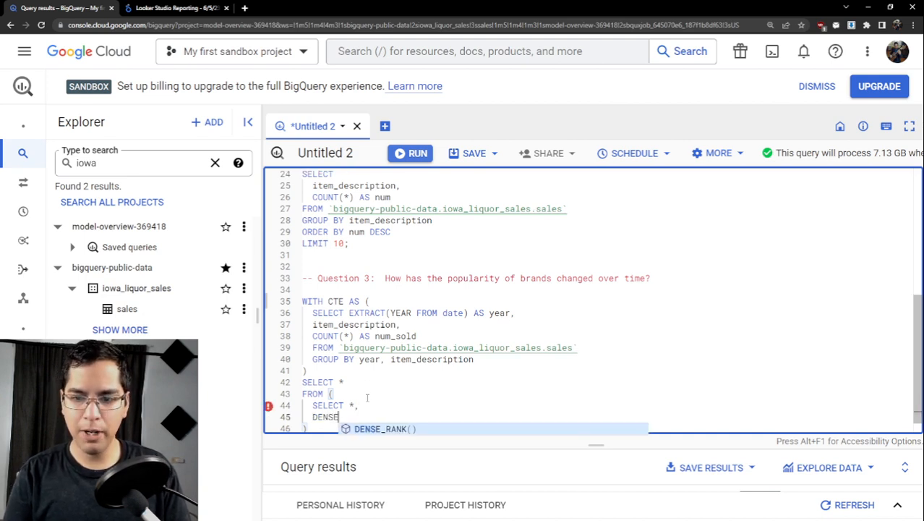
text(_)
key(Tab)
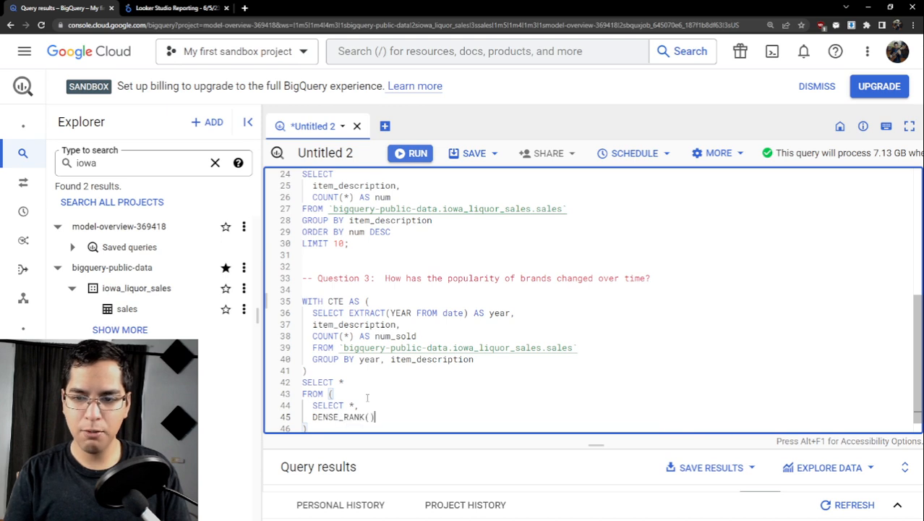
text(OVE)
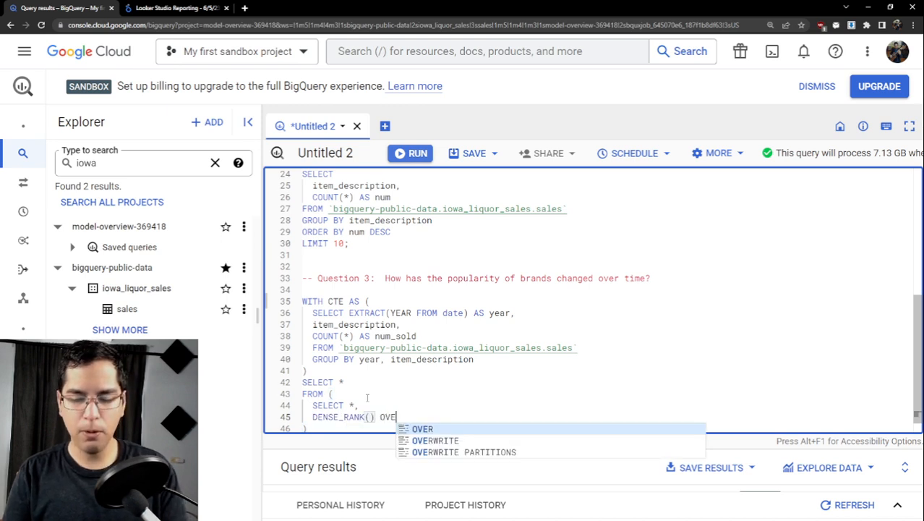
text(R(PARTITION )
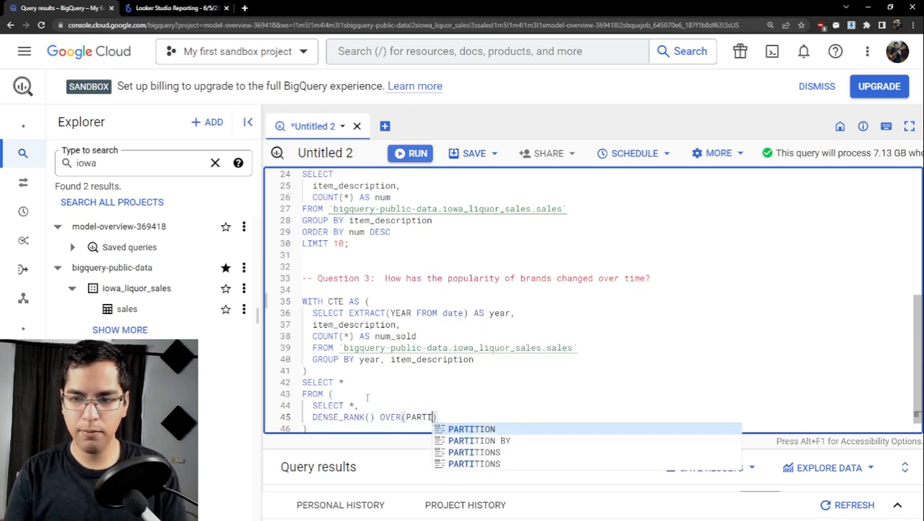
text(BY year)
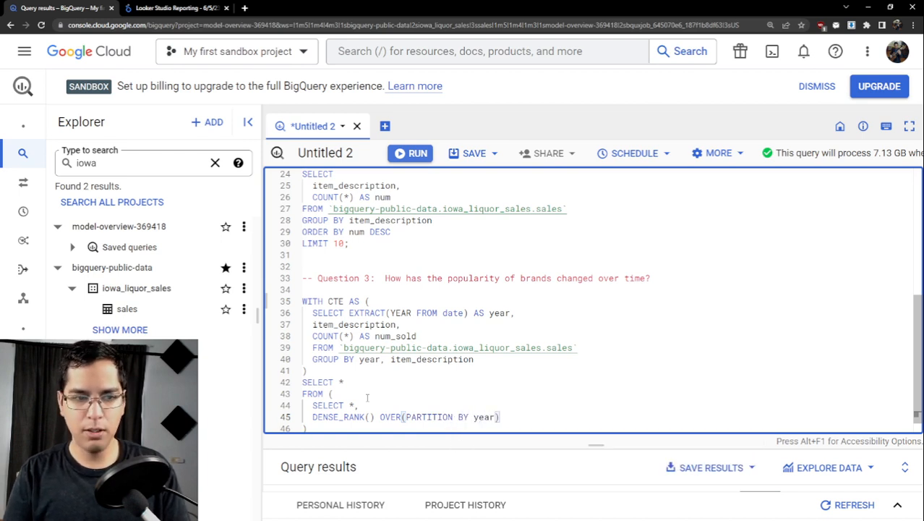
text( ORDER )
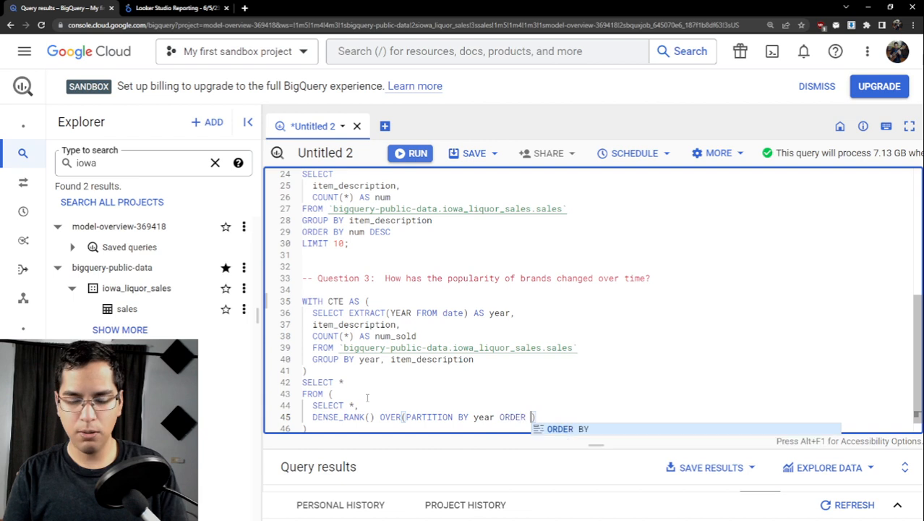
text(BY num_)
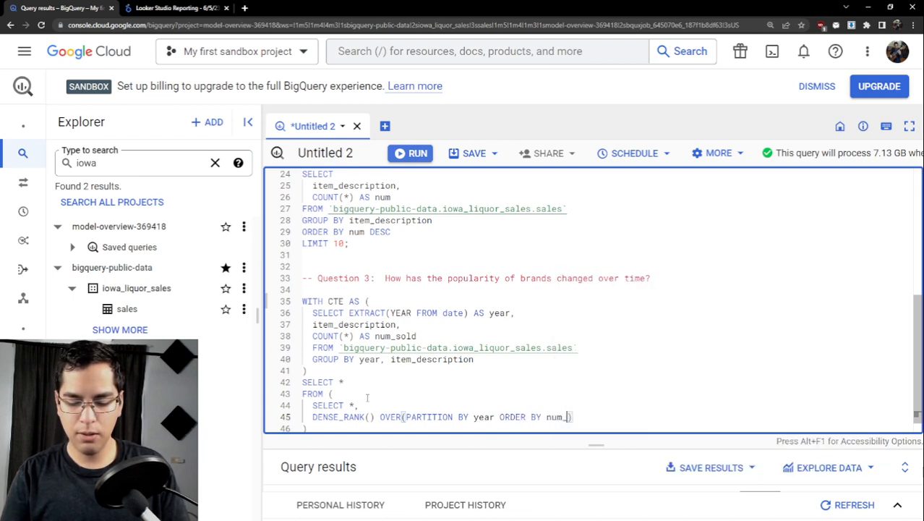
text(sold)
- Order the DENSE_RANK window by num_sold DESC and alias the column AS rank
scroll(368, 397, down, 1)
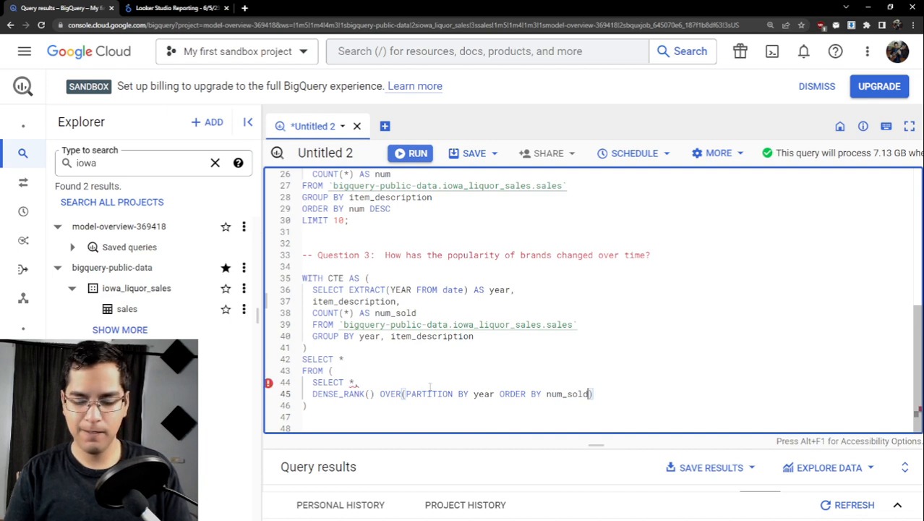
text(DESC))
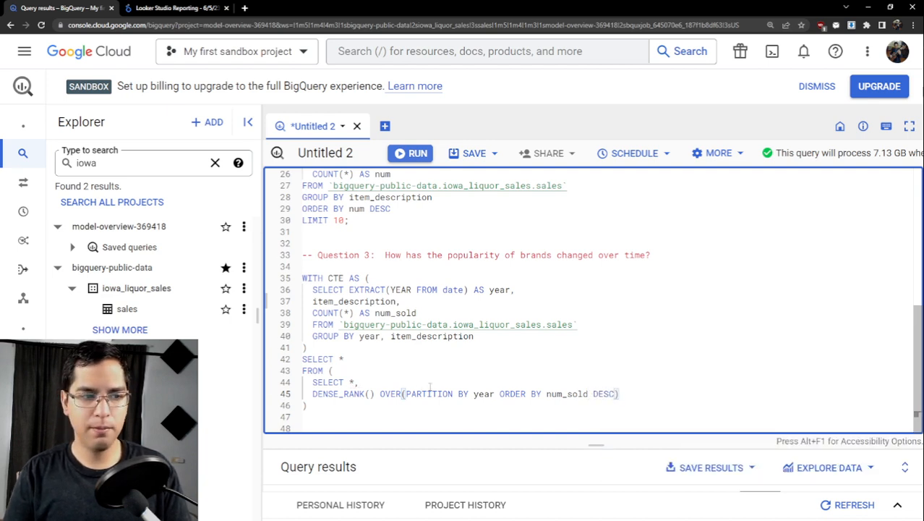
text( AS )
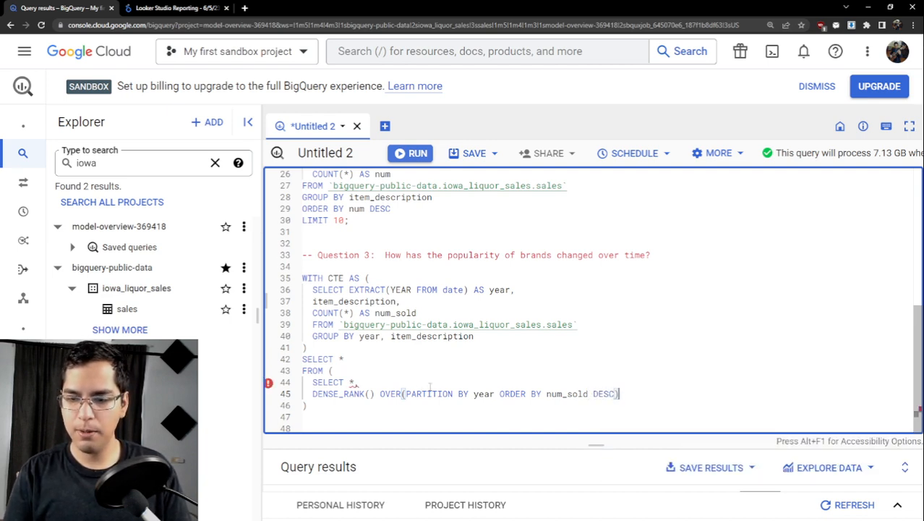
text(ran)
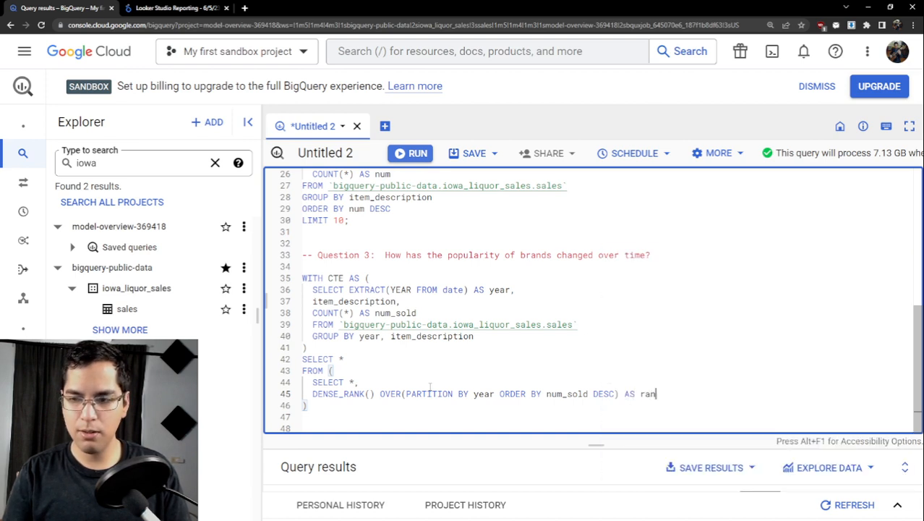
text(k)
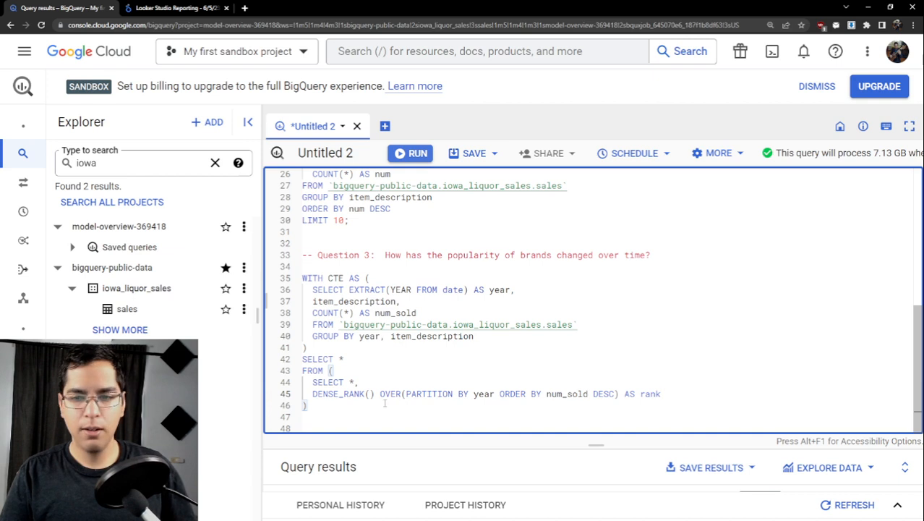
- Complete the subquery with FROM CTE on its own line before the closing parenthesis
key(Down)
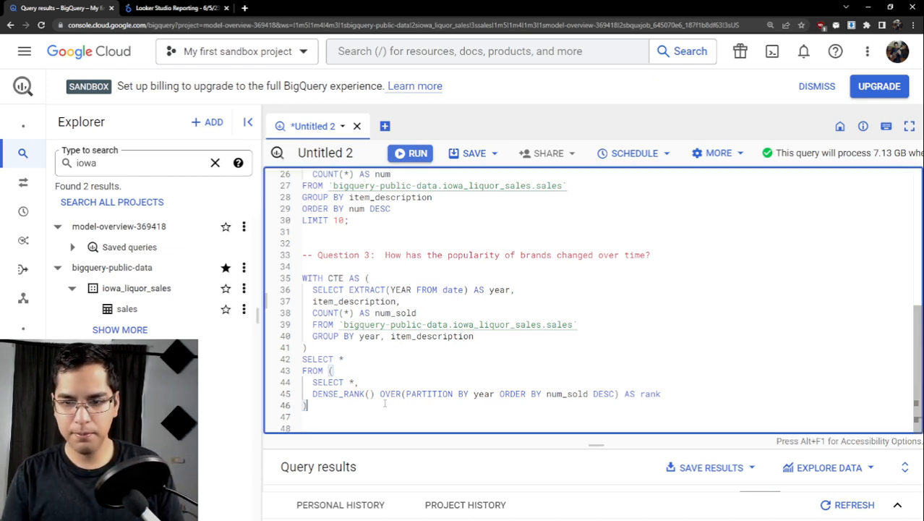
key(Return)
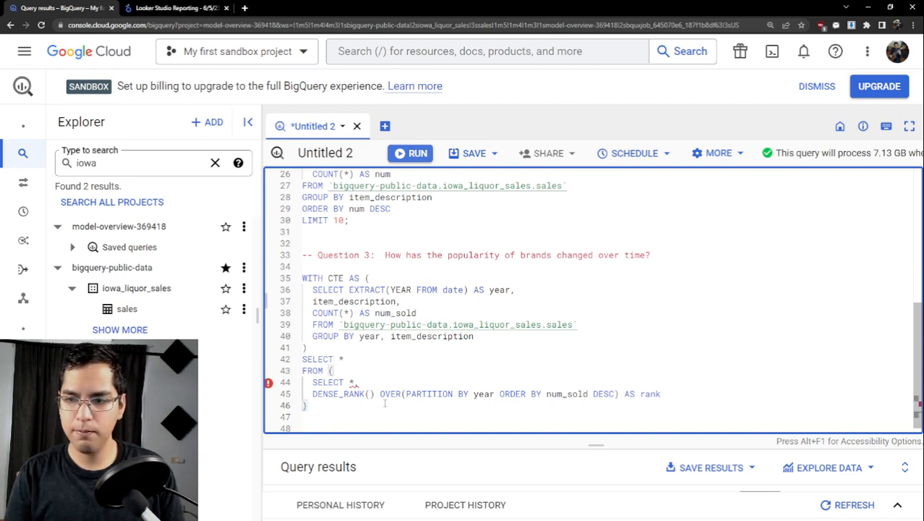
key(Return)
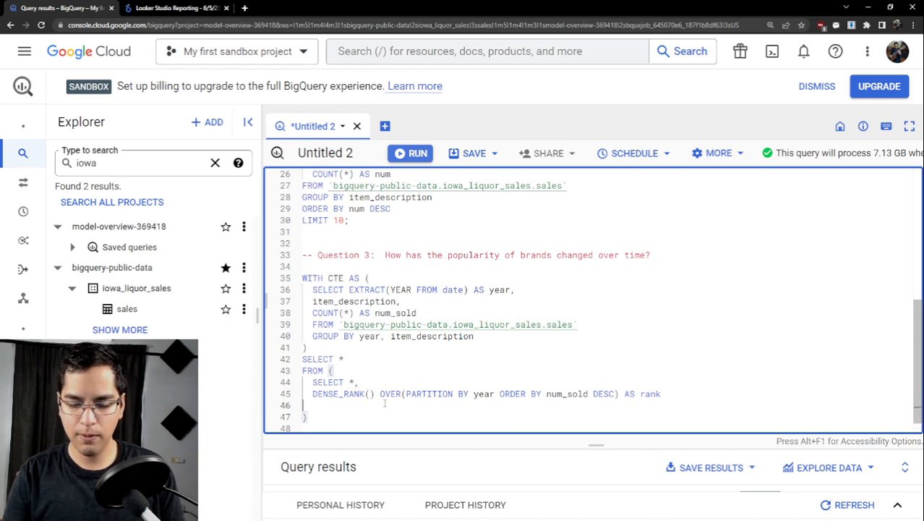
text(FROM CTE)
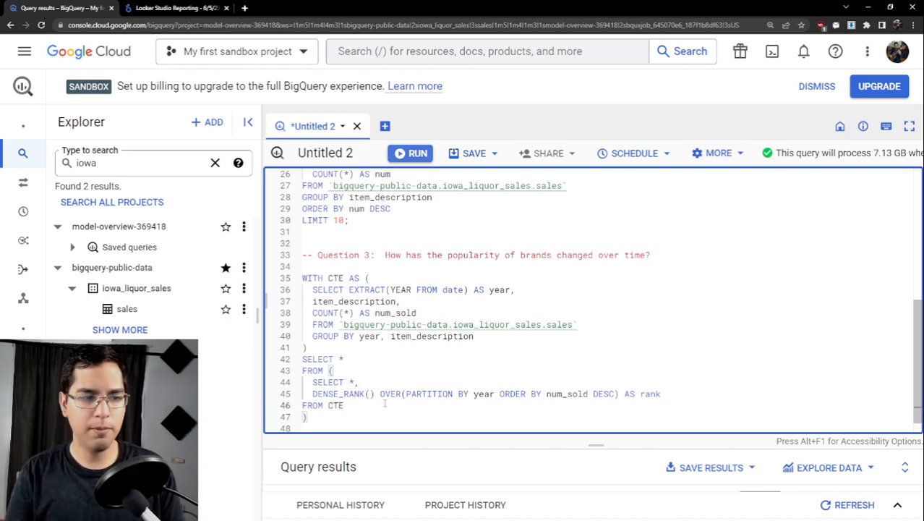
scroll(378, 384, down, 1)
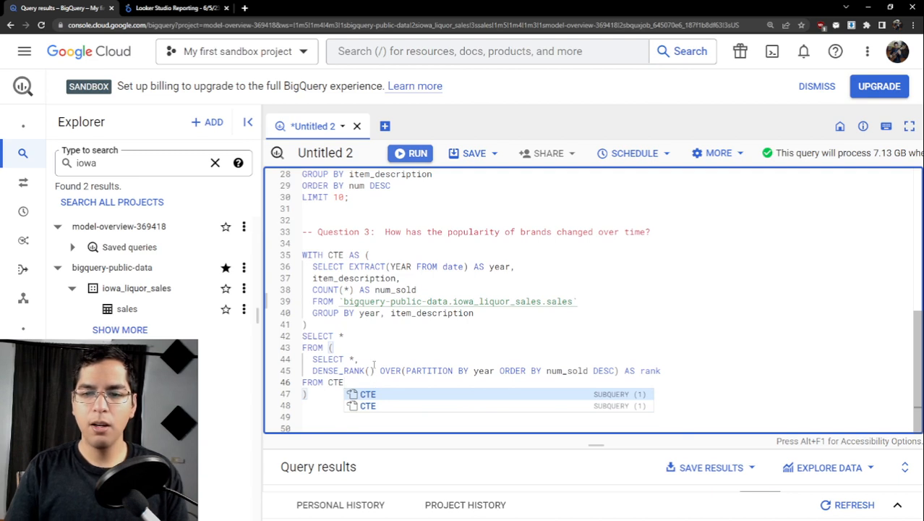
click(374, 362)
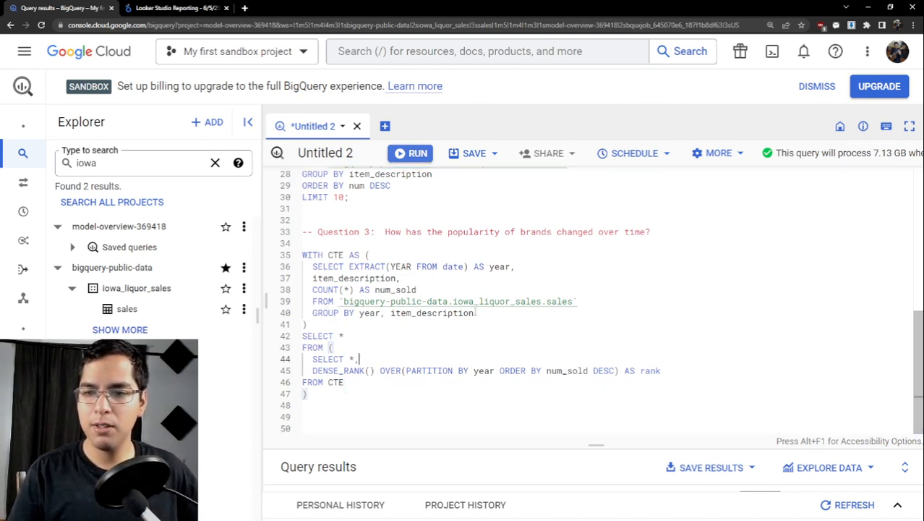
- Run only the query inside the CTE and examine its year, item_description and num_sold rows in an enlarged results pane
drag(483, 313, 303, 267)
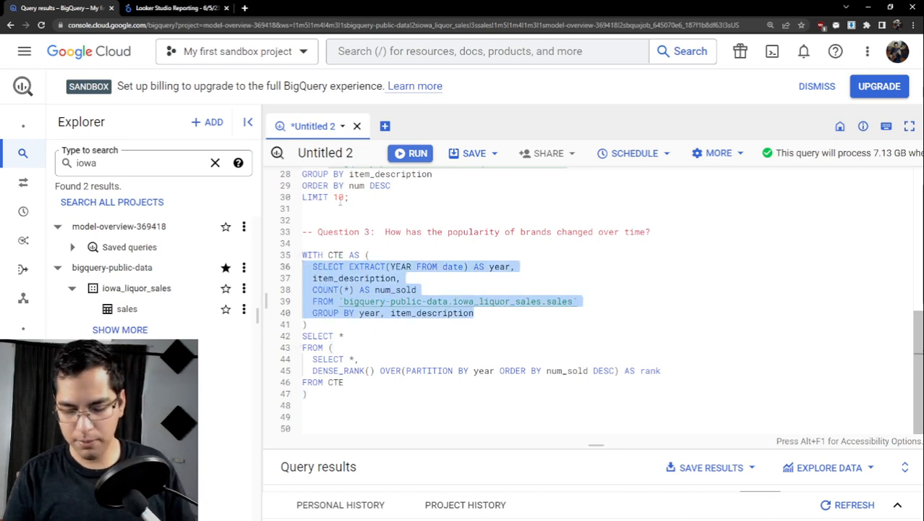
key(ctrl+Return)
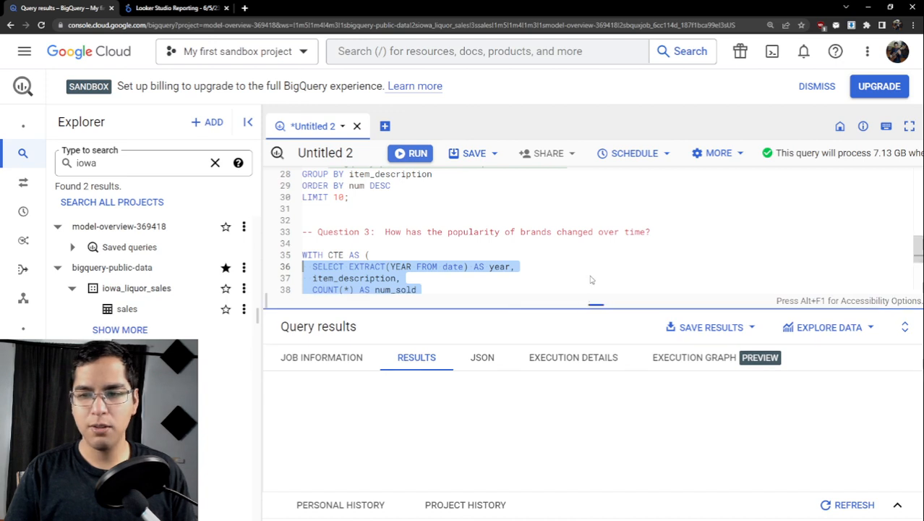
drag(593, 296, 582, 243)
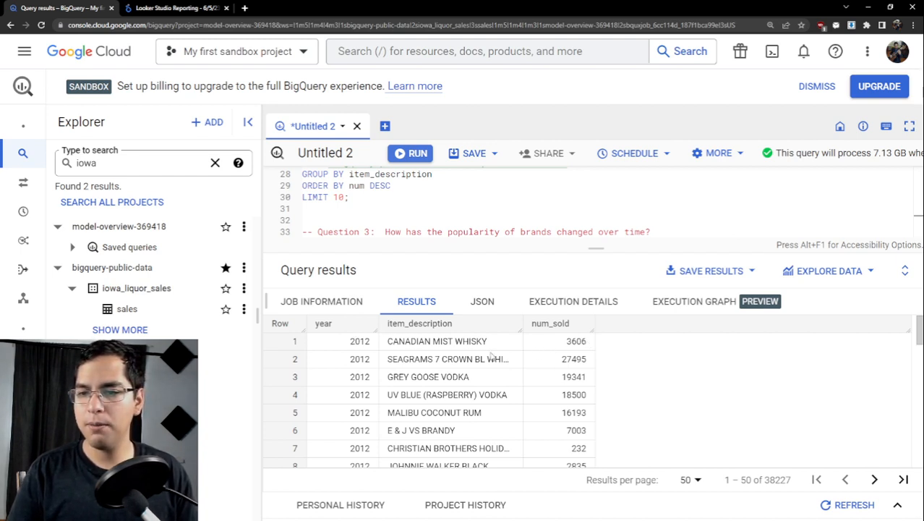
drag(506, 343, 378, 345)
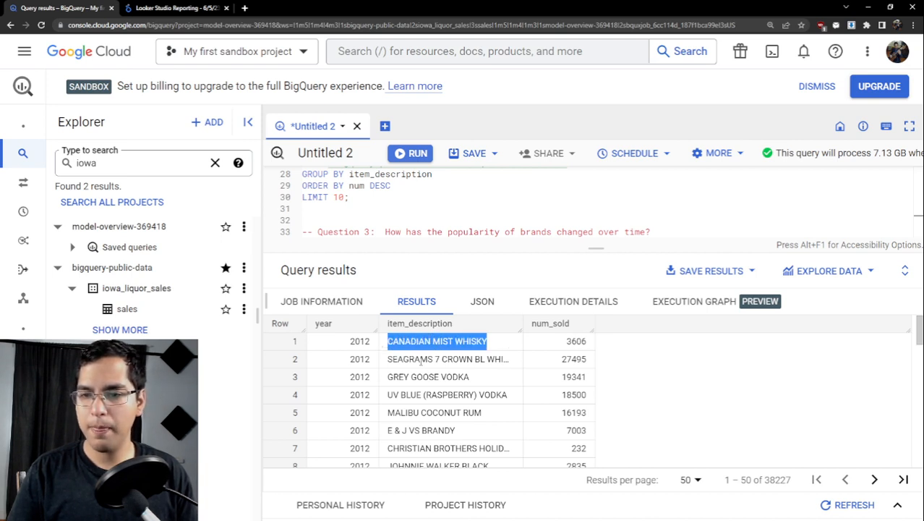
scroll(347, 373, down, 3)
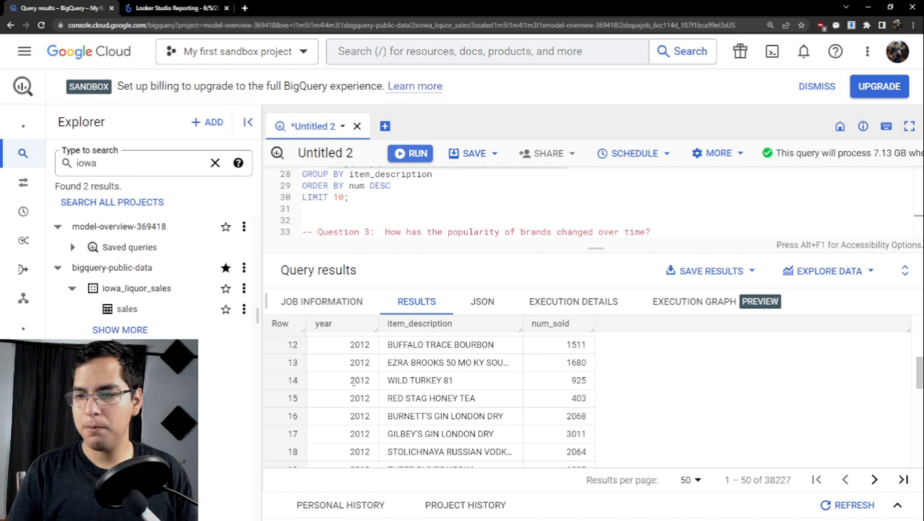
scroll(353, 383, up, 3)
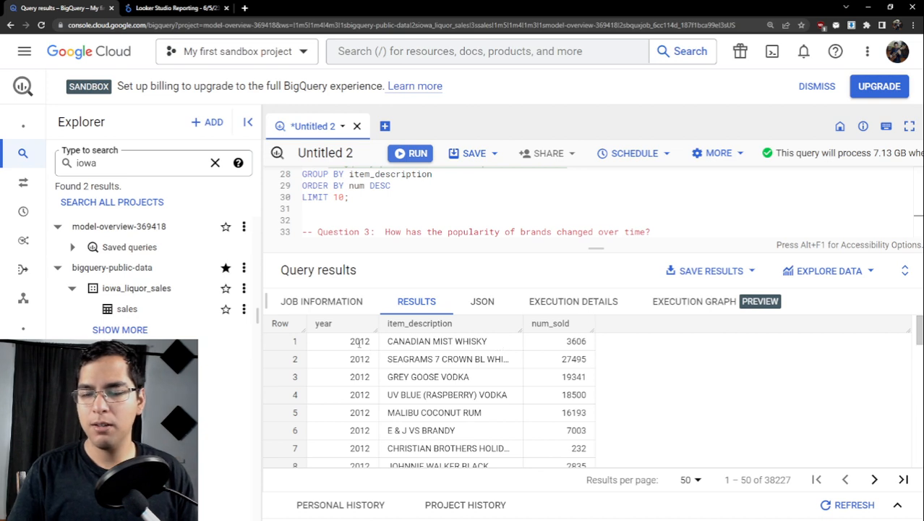
drag(386, 344, 498, 340)
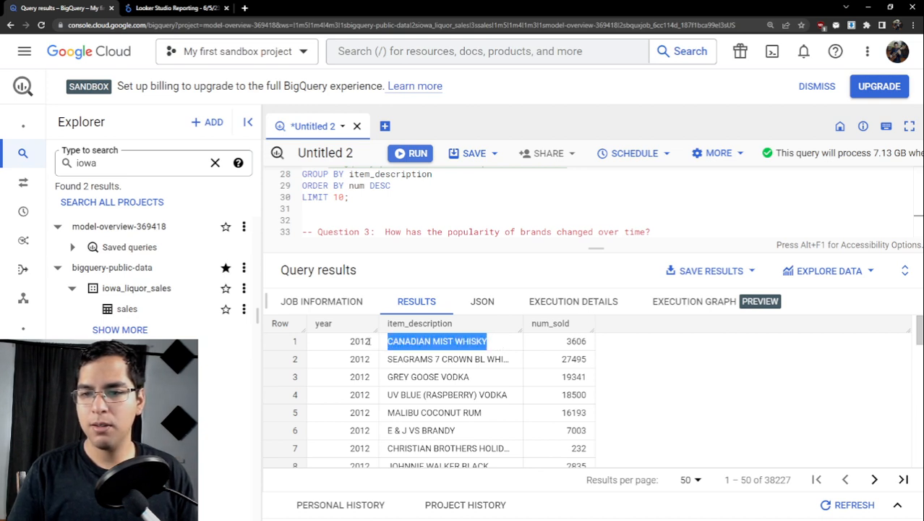
click(428, 344)
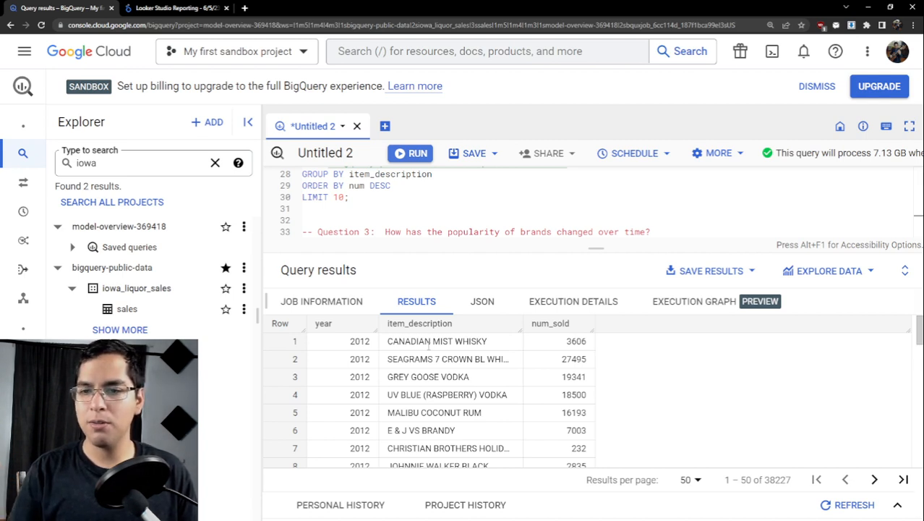
- Examine the year, item_description and num_sold values across the first page of the CTE's results
drag(490, 341, 340, 342)
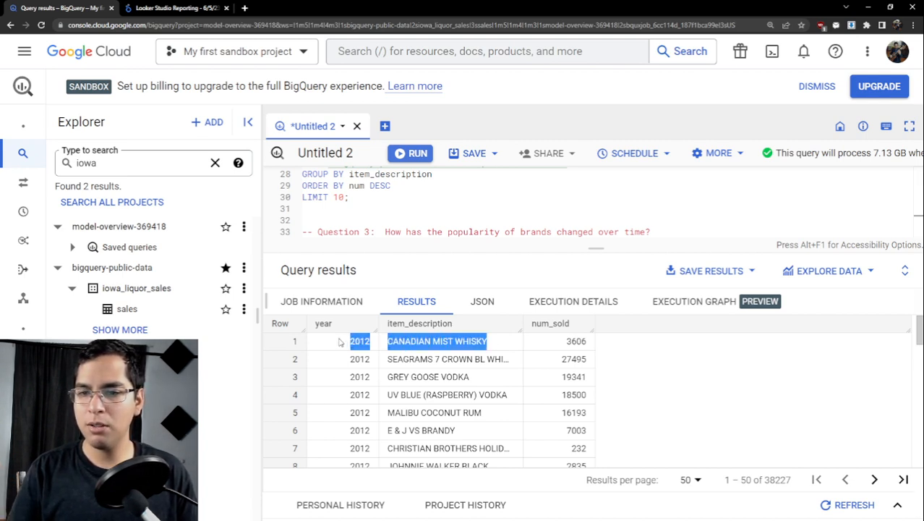
click(571, 346)
double_click(571, 346)
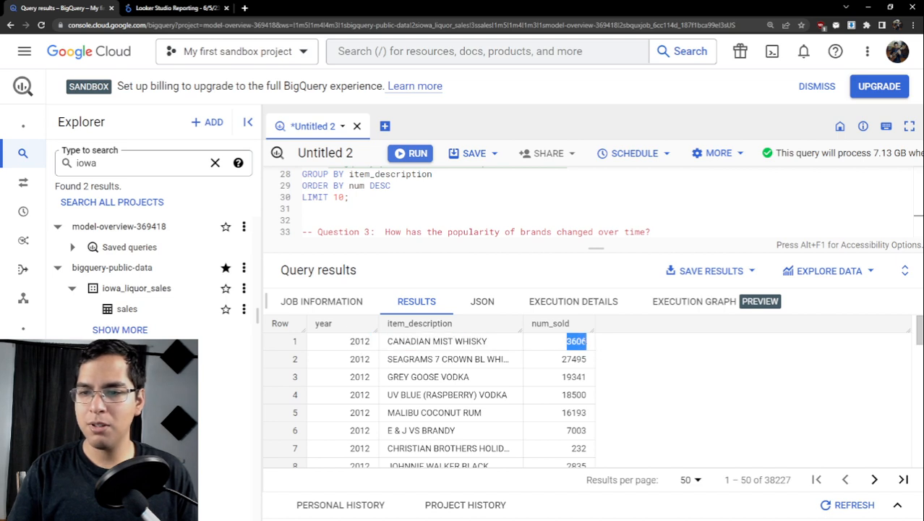
click(589, 343)
drag(567, 342, 601, 346)
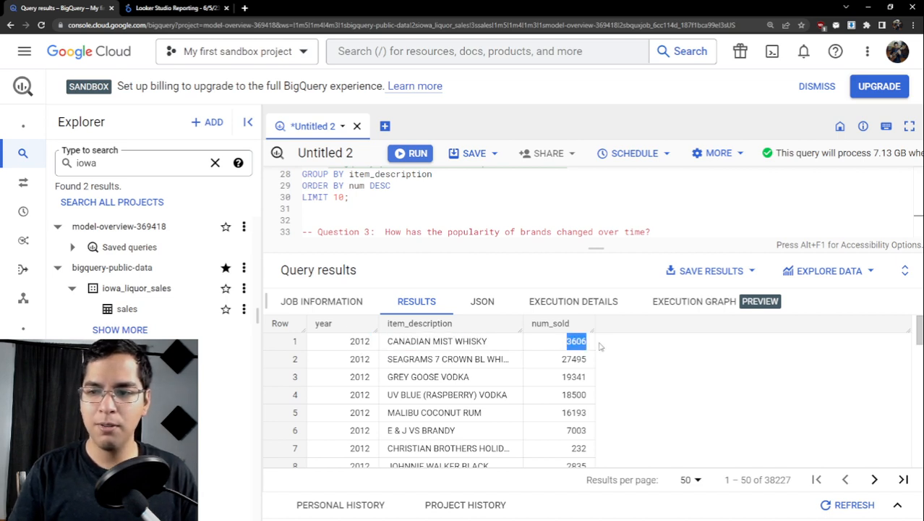
scroll(477, 372, down, 5)
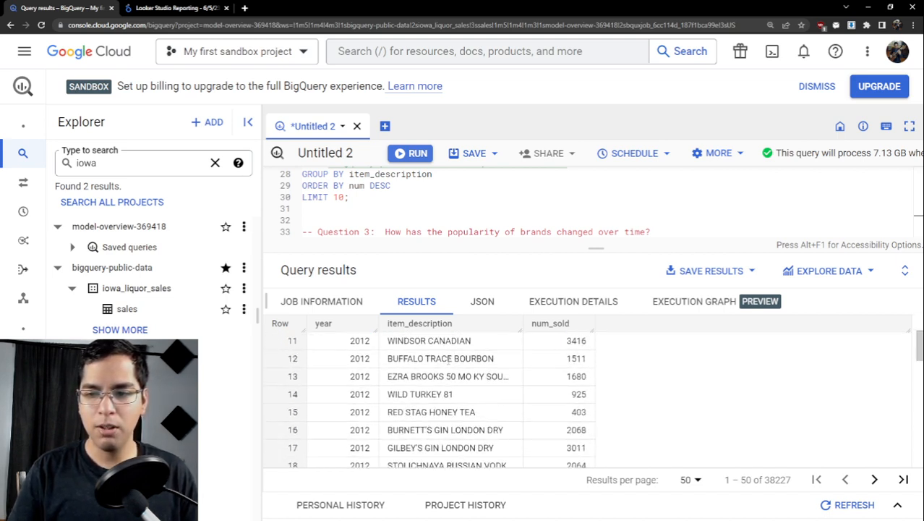
scroll(455, 374, down, 7)
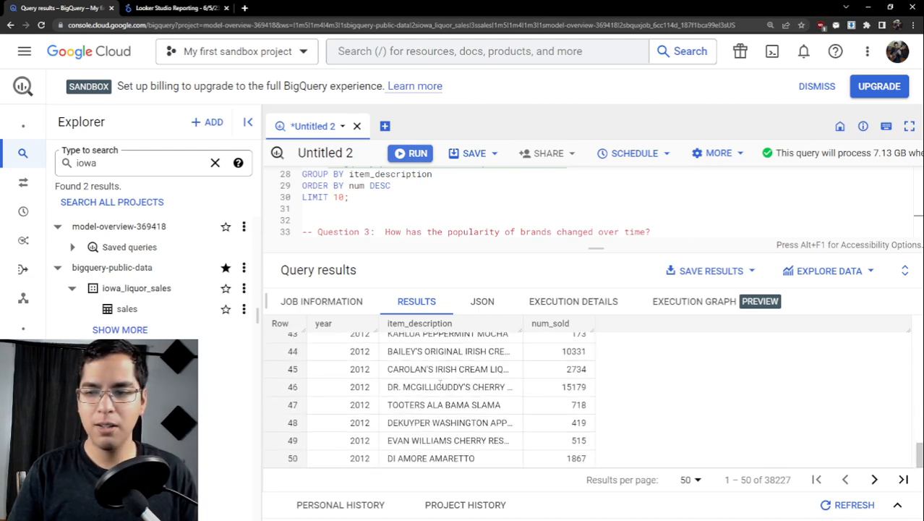
scroll(439, 383, up, 15)
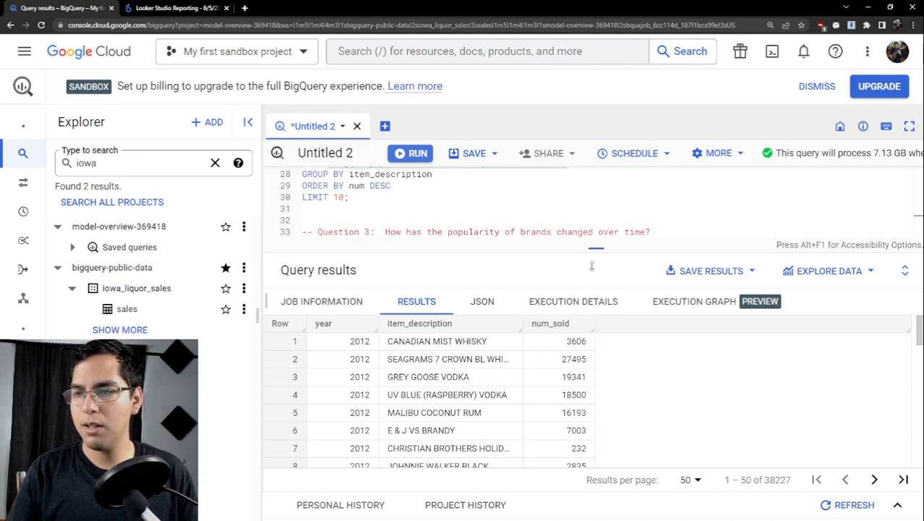
- Enlarge the editor and try to run only the outer query lines from SELECT * through FROM CTE
drag(591, 265, 591, 381)
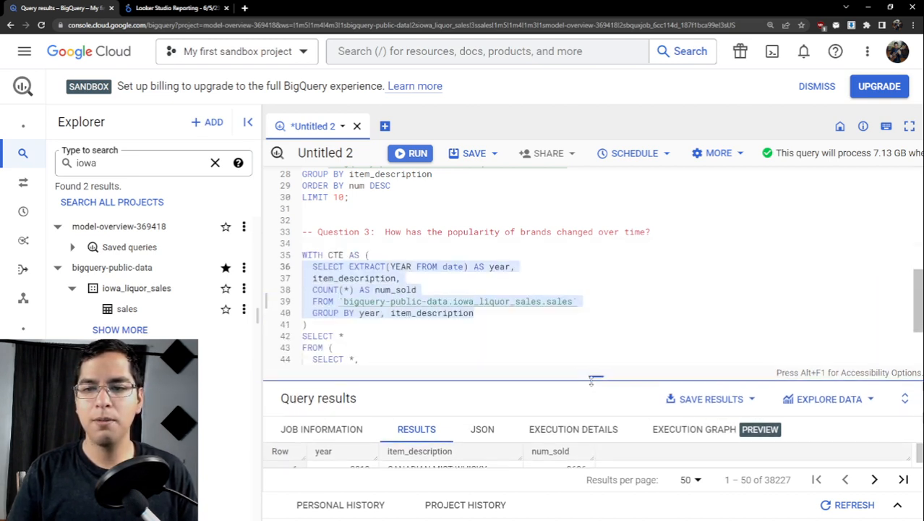
scroll(336, 312, down, 3)
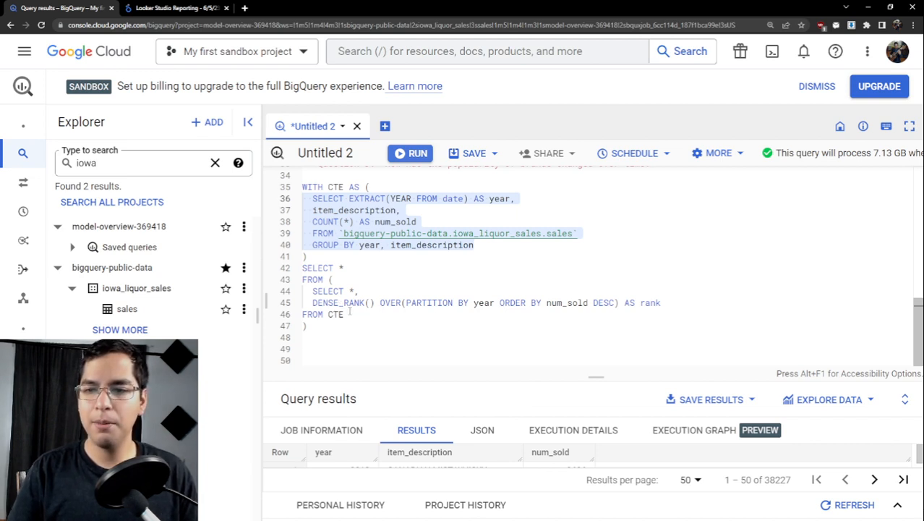
drag(344, 314, 302, 267)
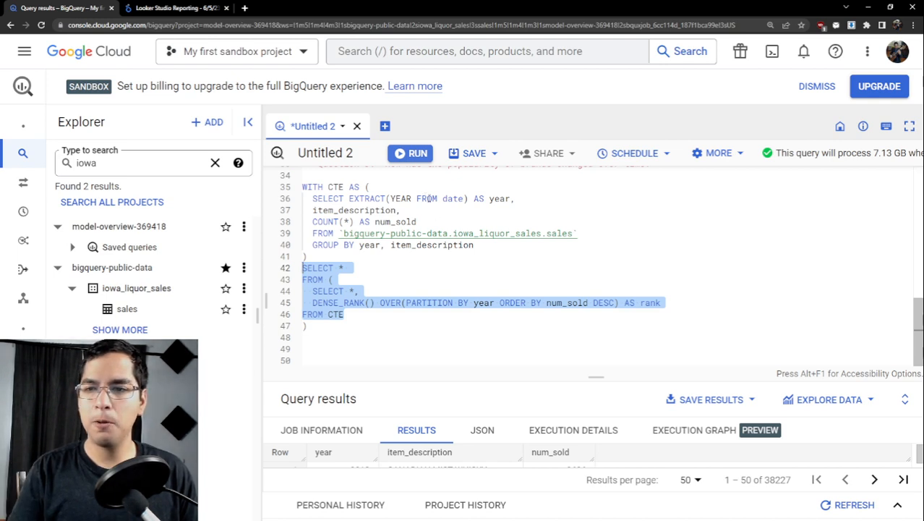
click(412, 158)
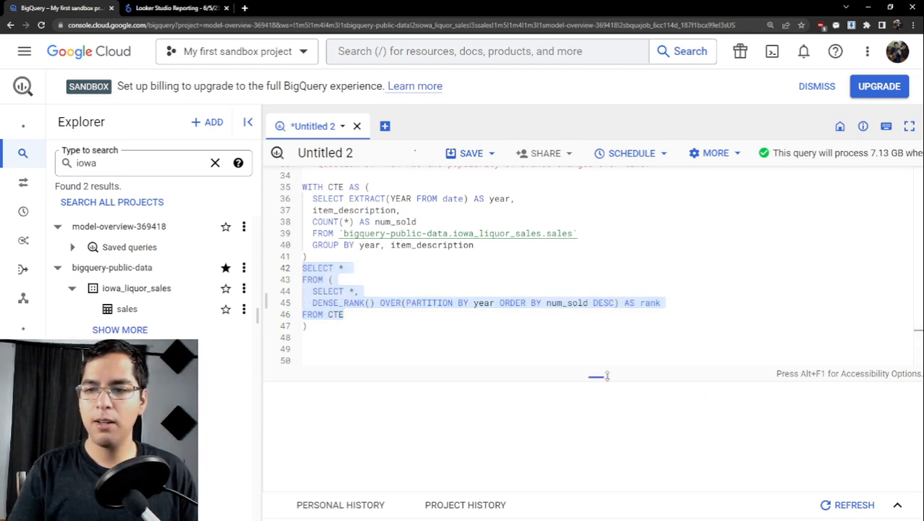
drag(606, 375, 606, 356)
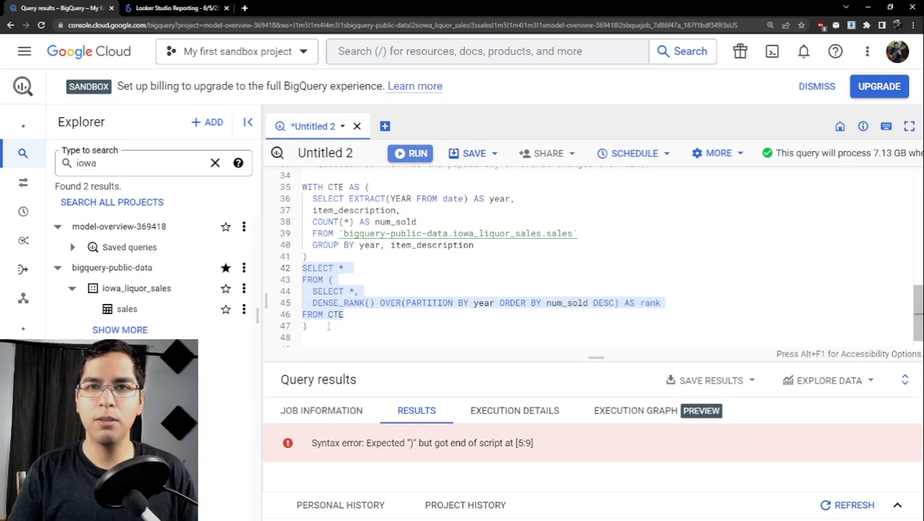
- Alias the subquery as ranked after its closing parenthesis
click(311, 326)
text(r)
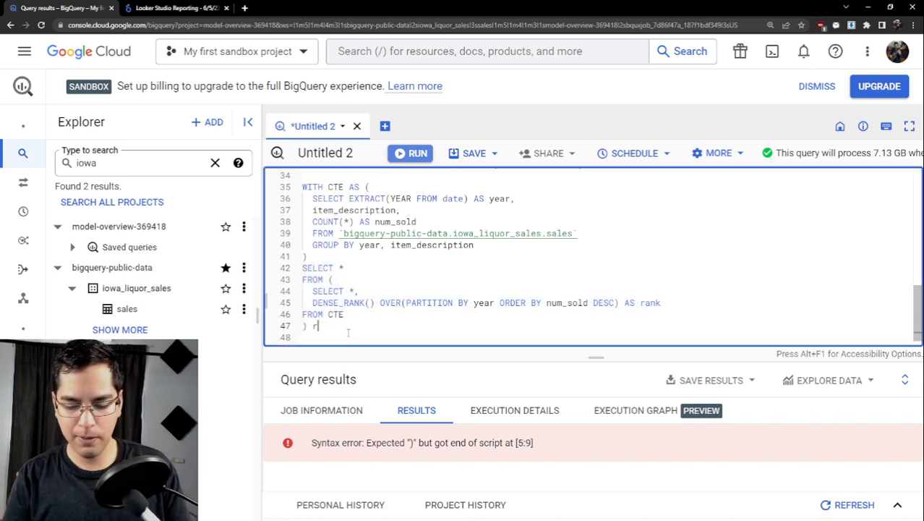
text(anked)
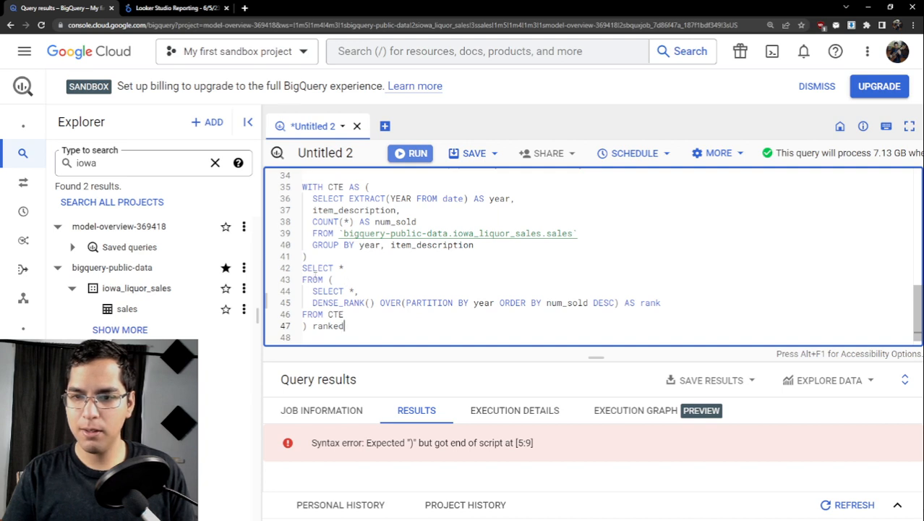
- Try to run the outer SELECT with its ranked subquery on its own, without the CTE definition
drag(302, 267, 351, 324)
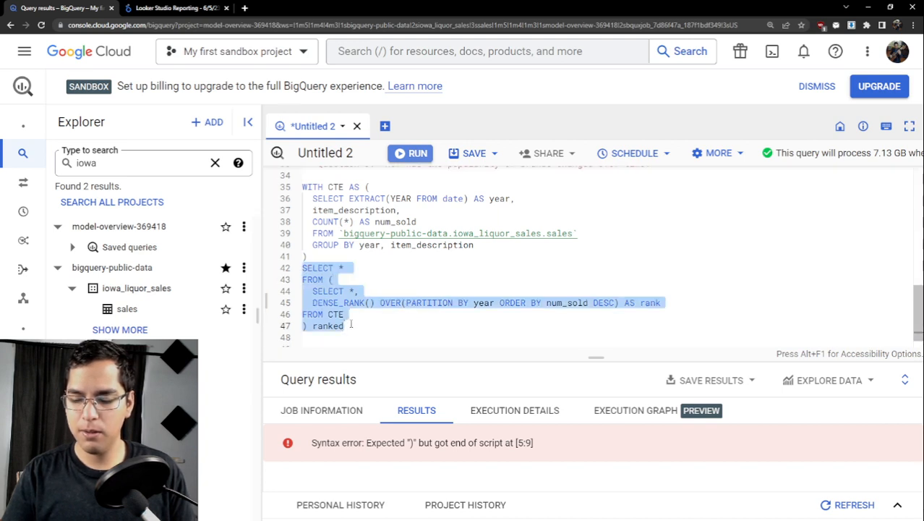
key(ctrl+Return)
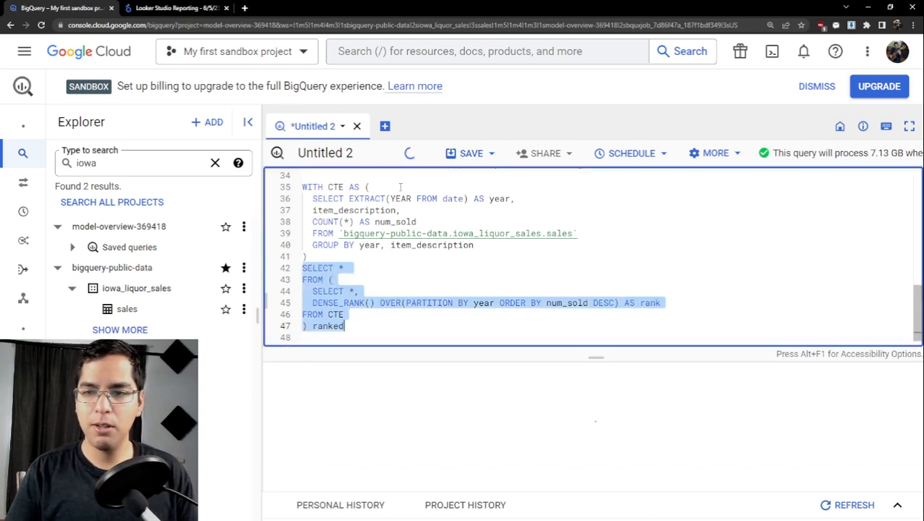
scroll(451, 283, down, 1)
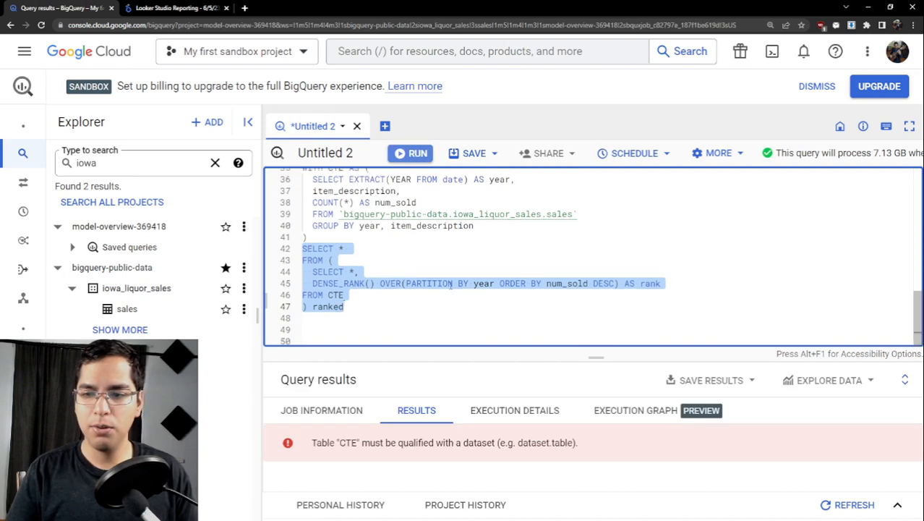
- Add the filter WHERE rank <= 10 on the line below the ranked subquery
click(374, 308)
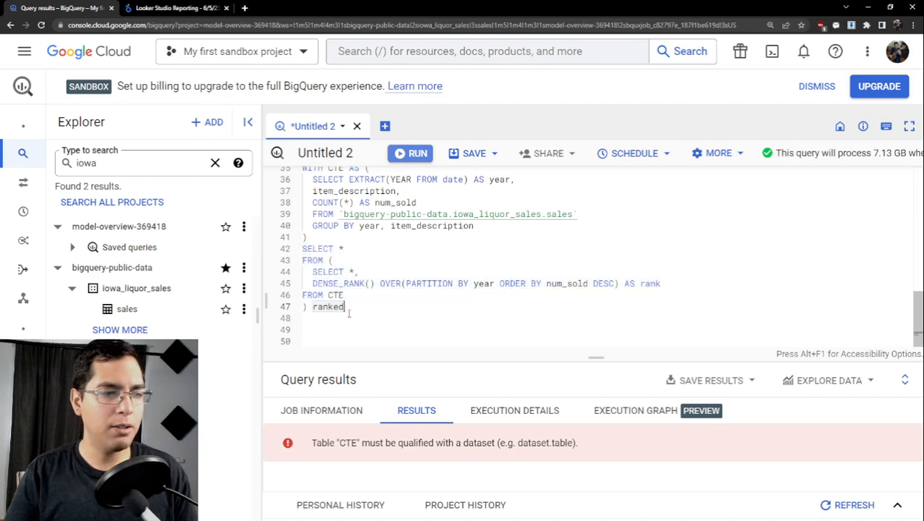
key(Return)
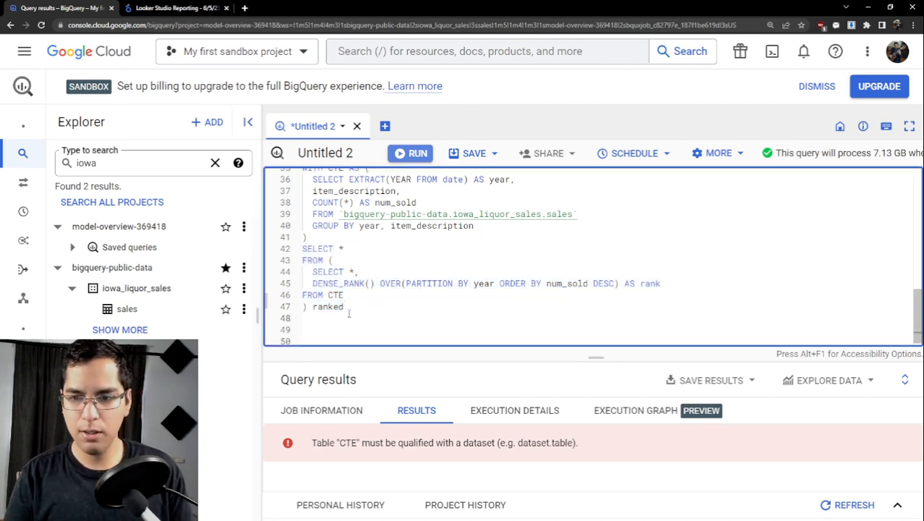
double_click(330, 295)
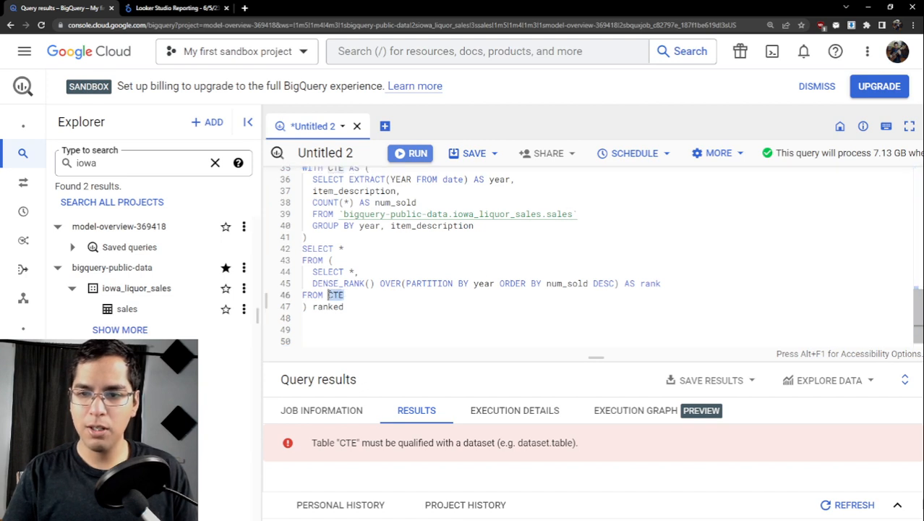
click(326, 328)
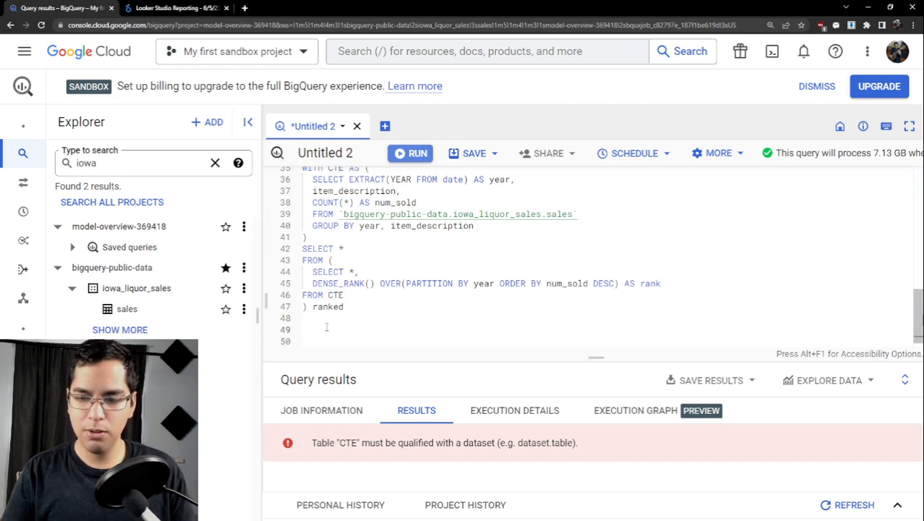
click(326, 327)
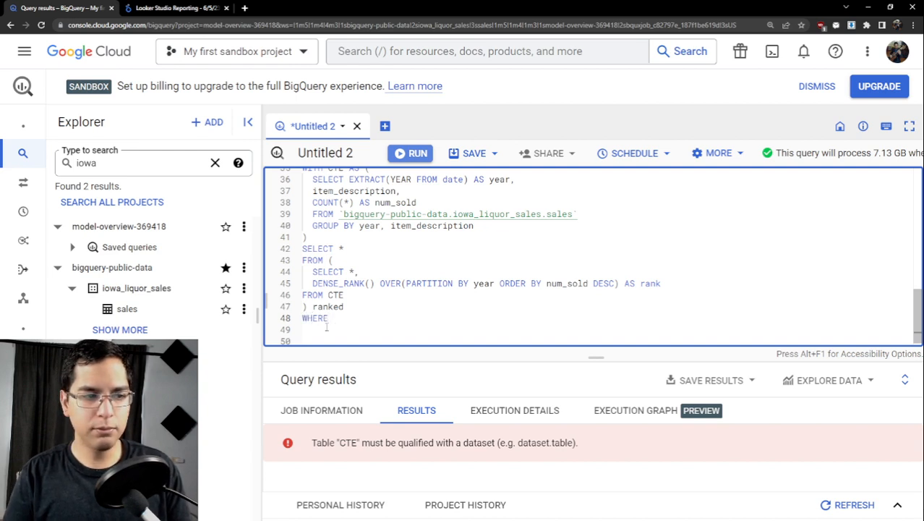
text(WHERE rank <= 10)
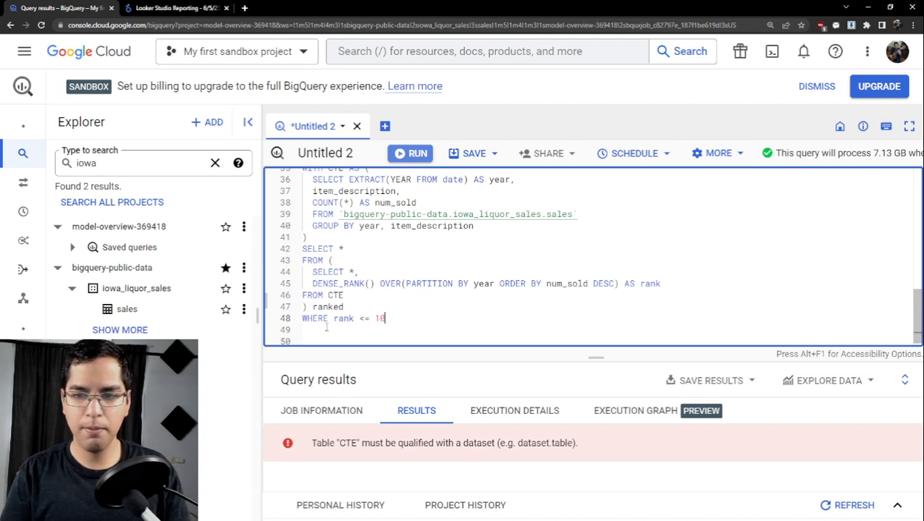
- Sort the output with ORDER BY year, rank and end the query with a semicolon on its own line
text(DER BY y)
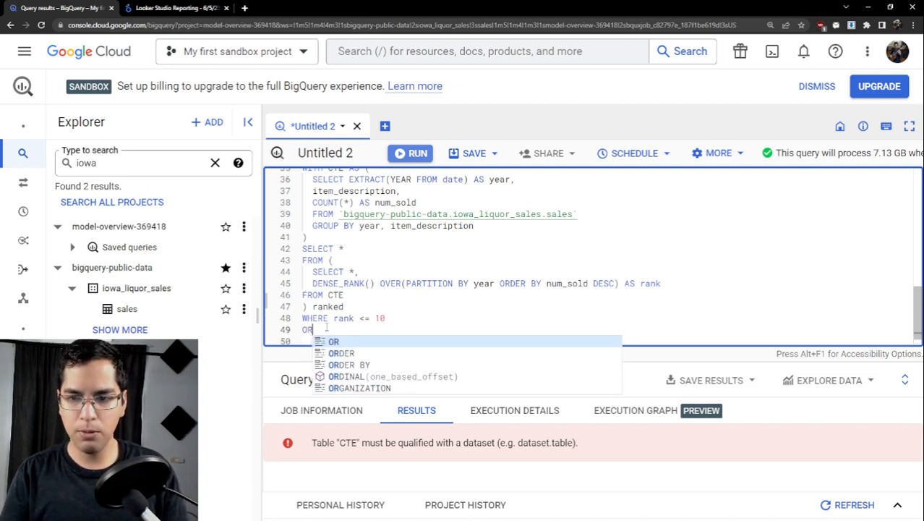
text(e)
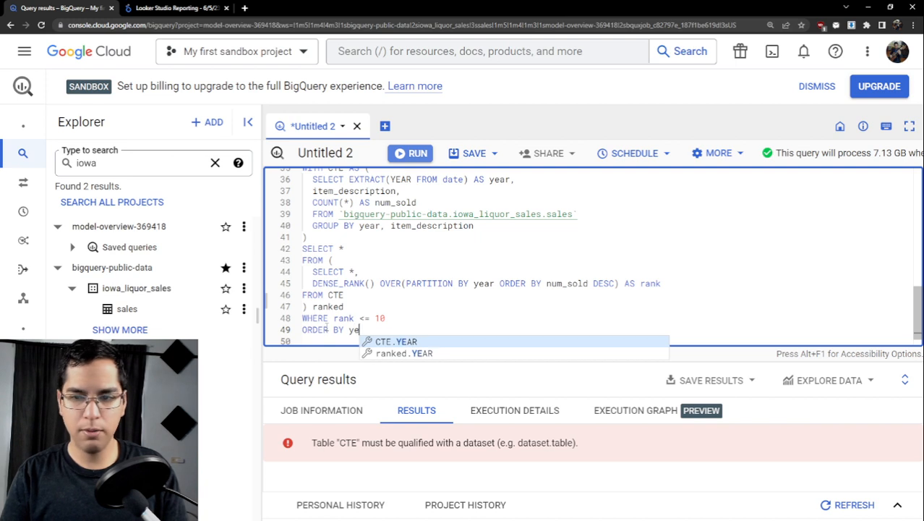
text(ar, r)
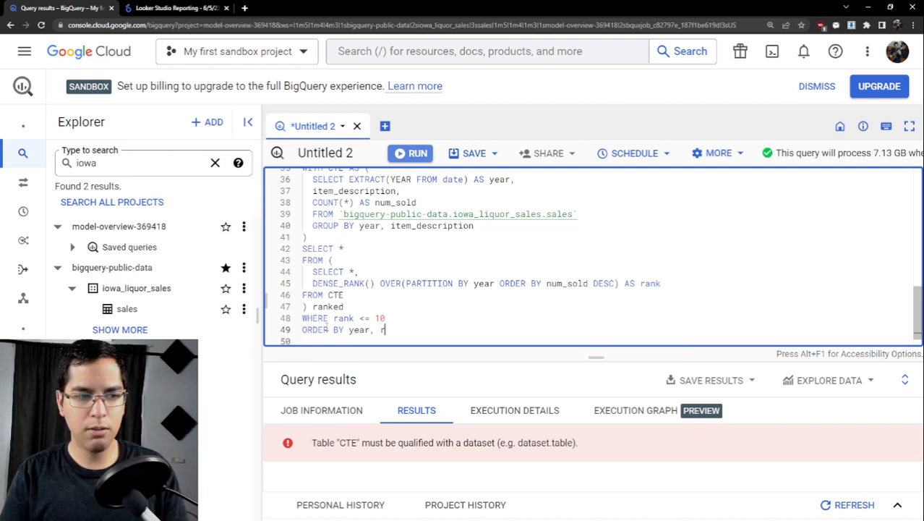
text(ank)
scroll(358, 313, down, 1)
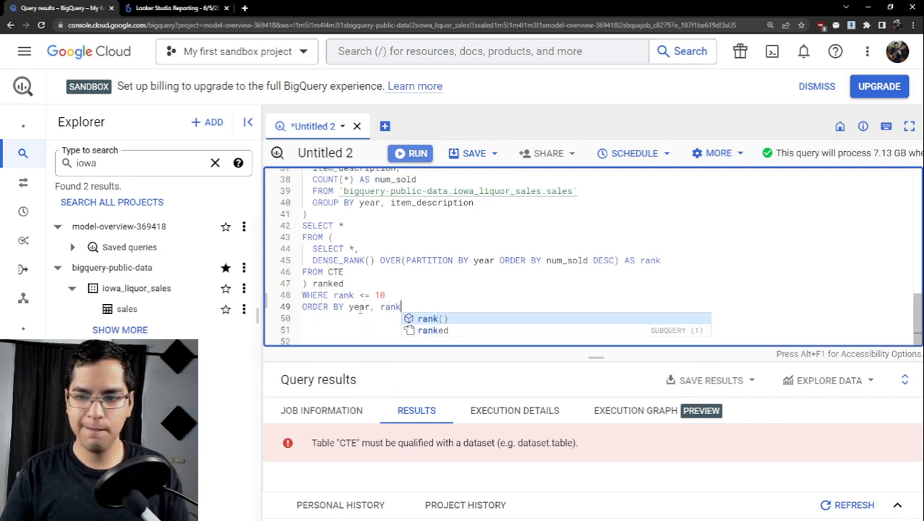
key(Return)
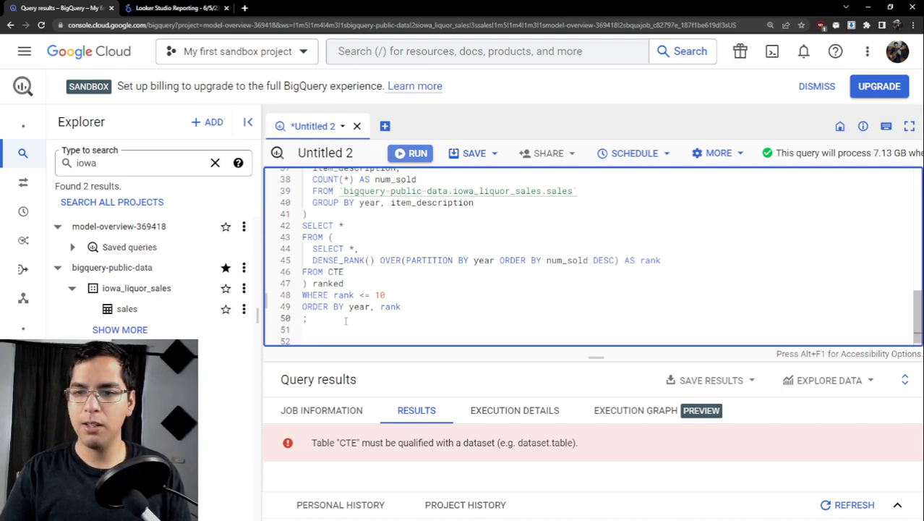
- Run the complete Question 3 query from WITH CTE through the final semicolon and enlarge the results pane
drag(346, 320, 297, 297)
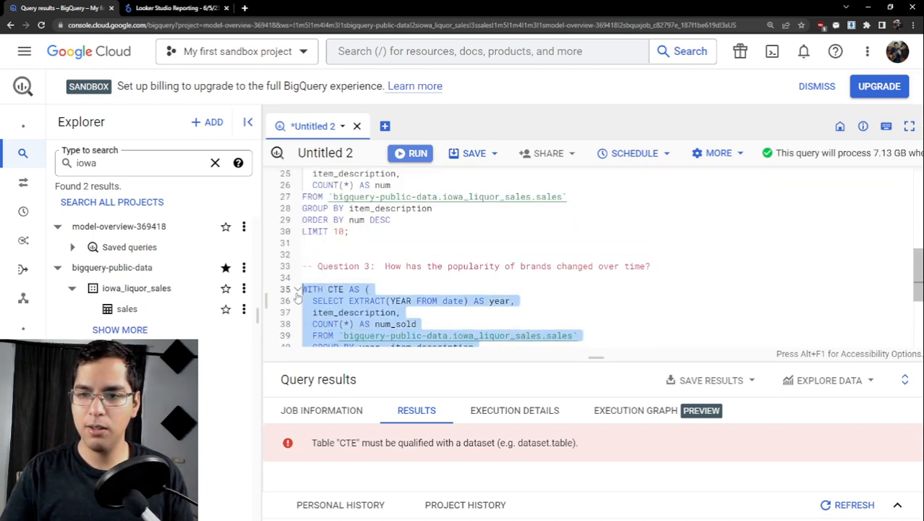
key(ctrl+Return)
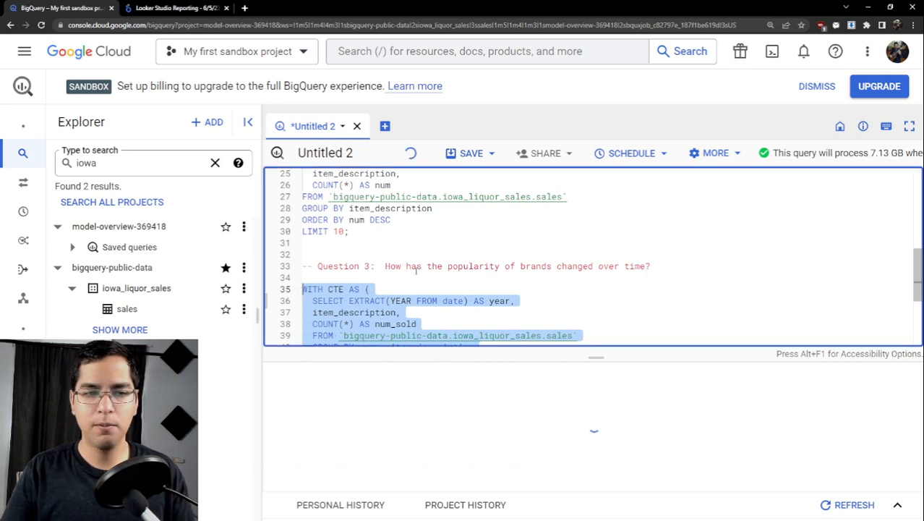
scroll(427, 266, down, 4)
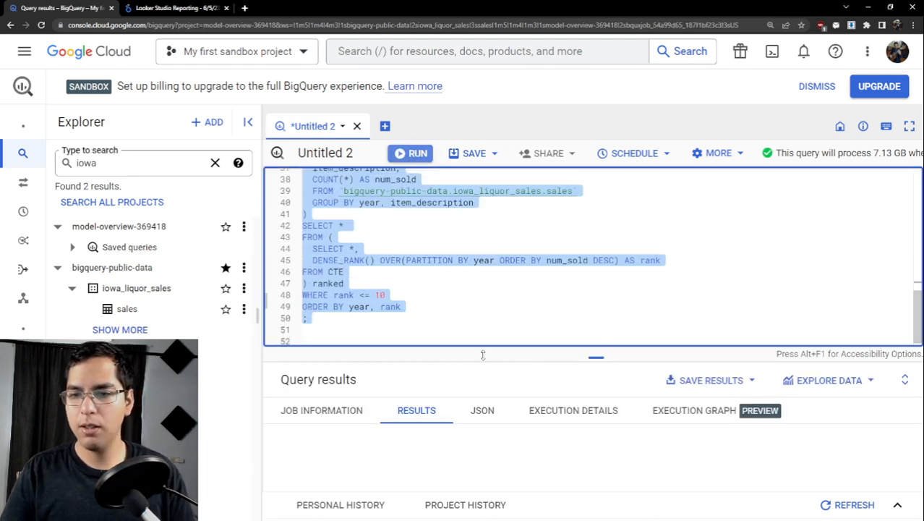
drag(595, 356, 590, 257)
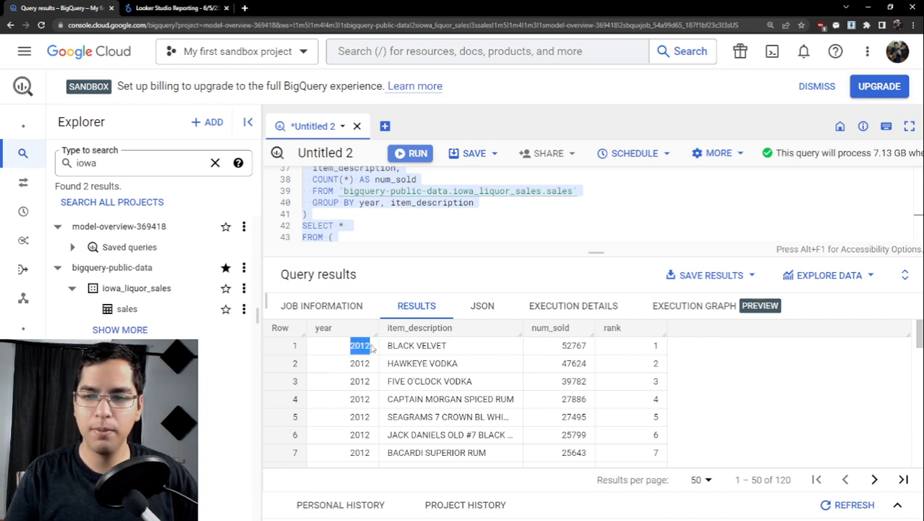
- Examine the ranked results for 2012 and 2013, comparing each year's top ten brands and their num_sold values
drag(372, 349, 446, 347)
click(453, 350)
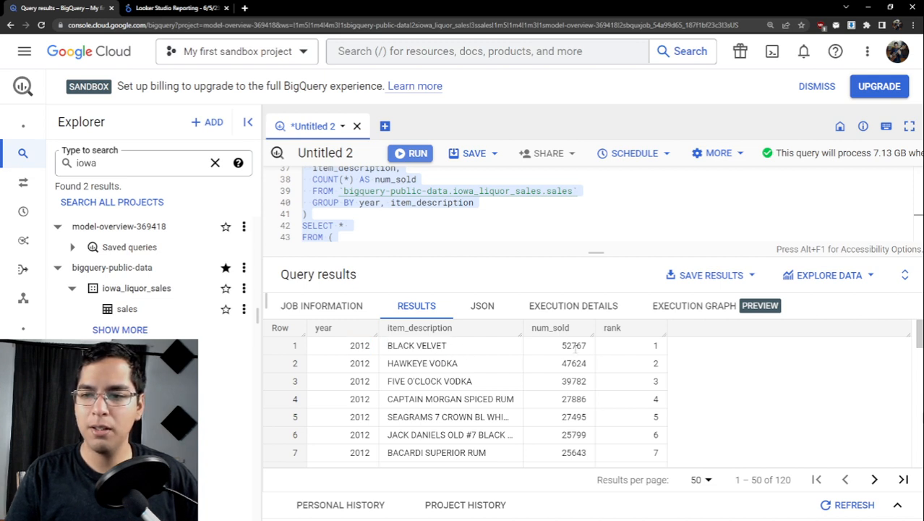
drag(557, 347, 591, 347)
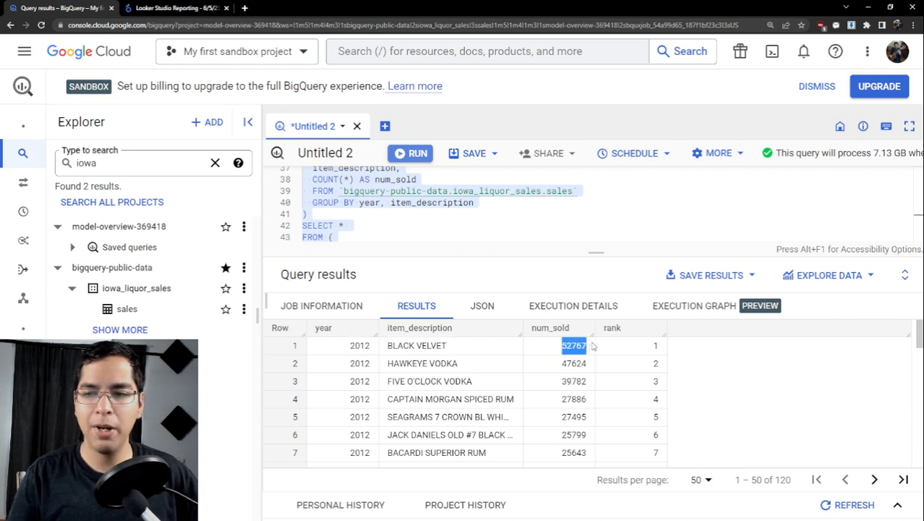
drag(349, 351, 592, 369)
scroll(588, 408, down, 3)
drag(338, 383, 454, 385)
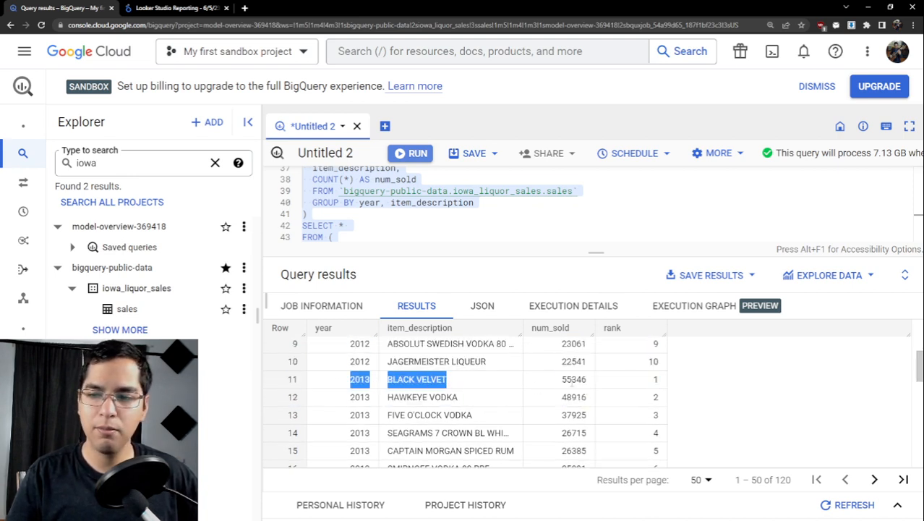
drag(573, 379, 578, 448)
scroll(588, 386, down, 2)
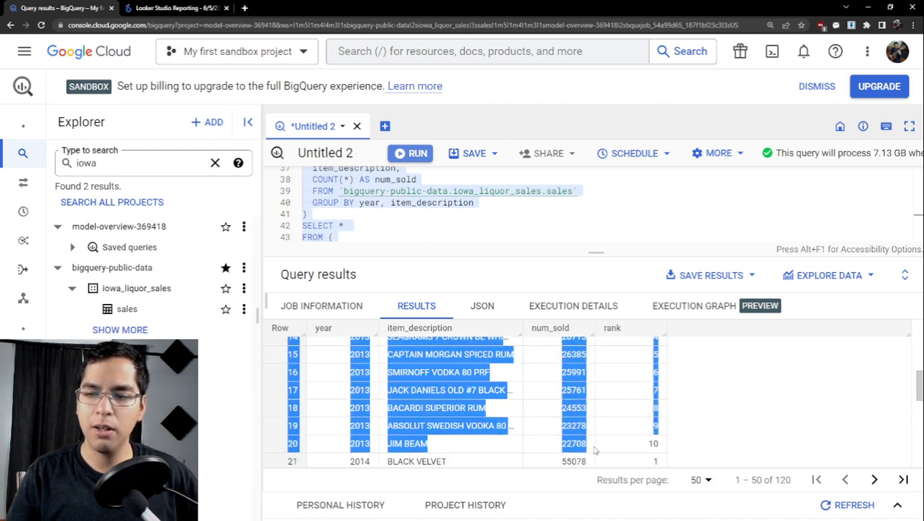
- Examine the rank and year columns of the results, checking how ranking from 1 to 10 restarts from 2012 to 2013
scroll(594, 449, up, 3)
scroll(586, 427, down, 3)
scroll(584, 425, up, 2)
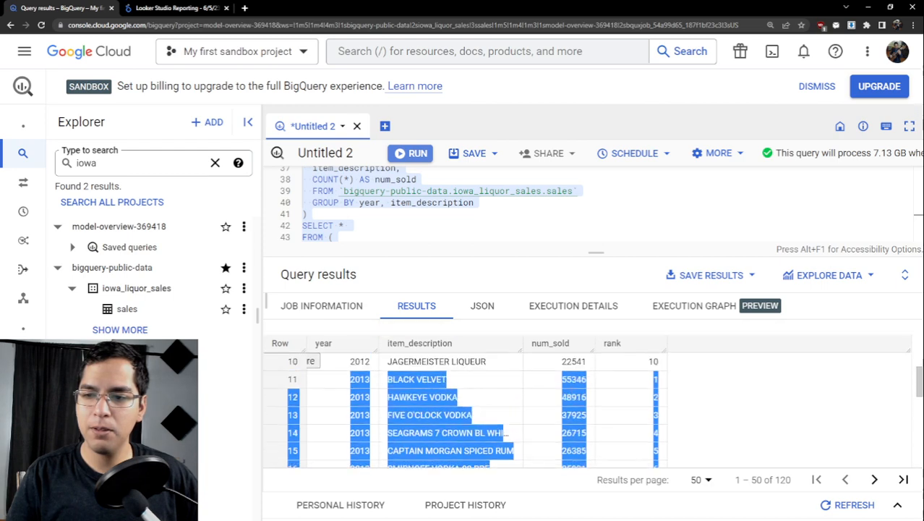
click(557, 371)
drag(582, 381, 327, 375)
scroll(579, 408, down, 5)
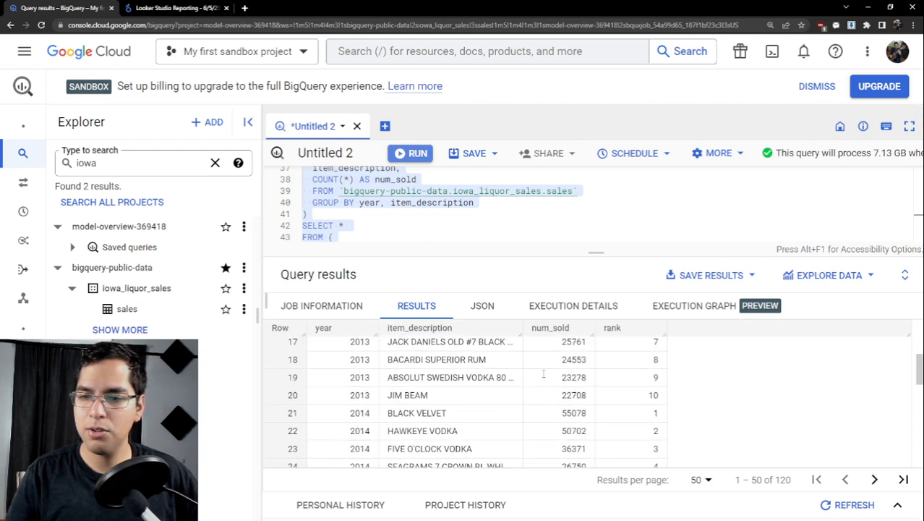
scroll(550, 380, up, 2)
scroll(589, 384, up, 6)
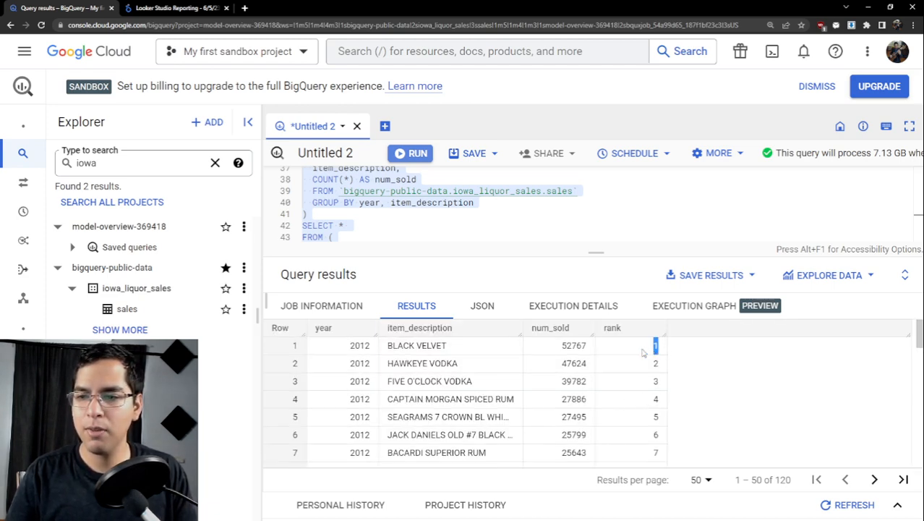
drag(642, 352, 671, 425)
click(351, 346)
scroll(671, 424, down, 1)
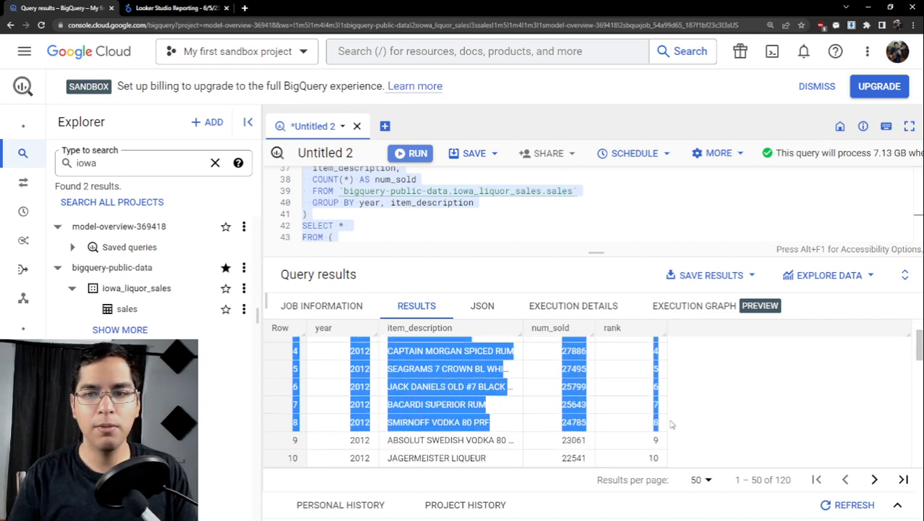
scroll(650, 407, down, 1)
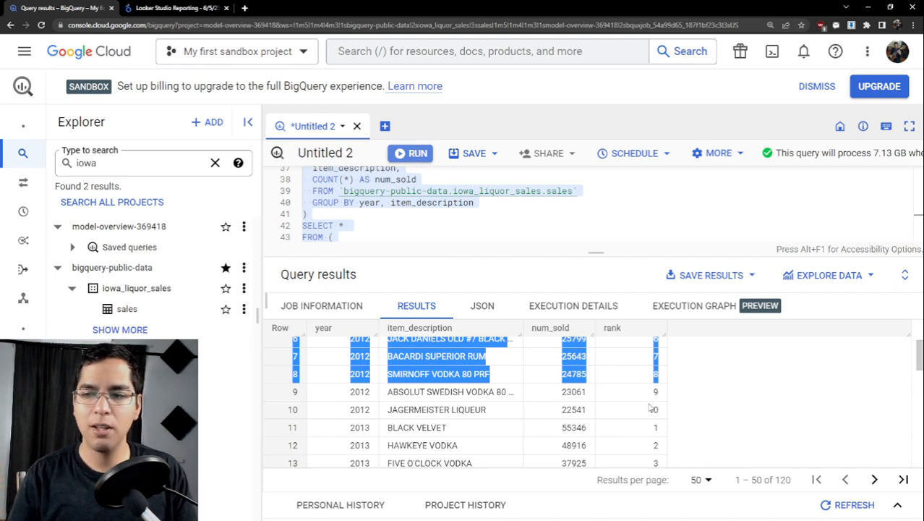
scroll(354, 427, down, 1)
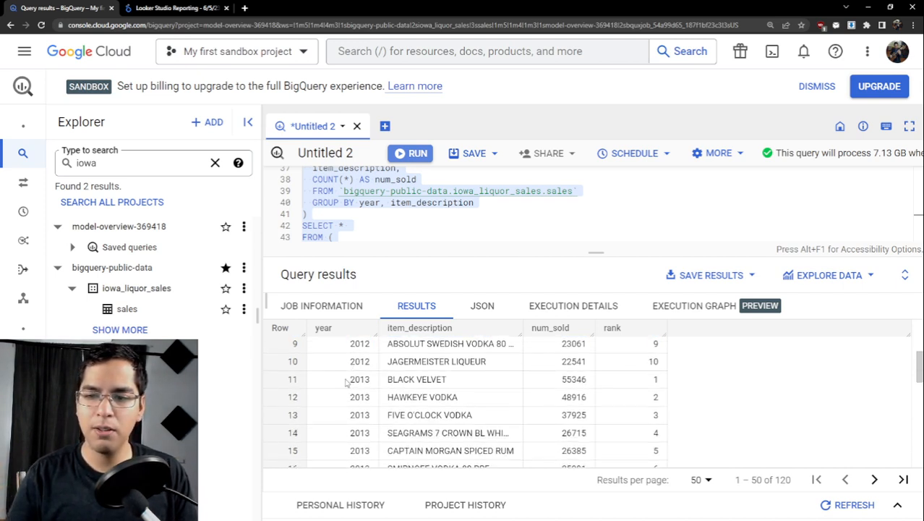
- Compare the top-ranked brands of 2013 with the 2012 rows, including Black Velvet and Hawkeye Vodka
drag(347, 382, 666, 377)
scroll(658, 376, up, 3)
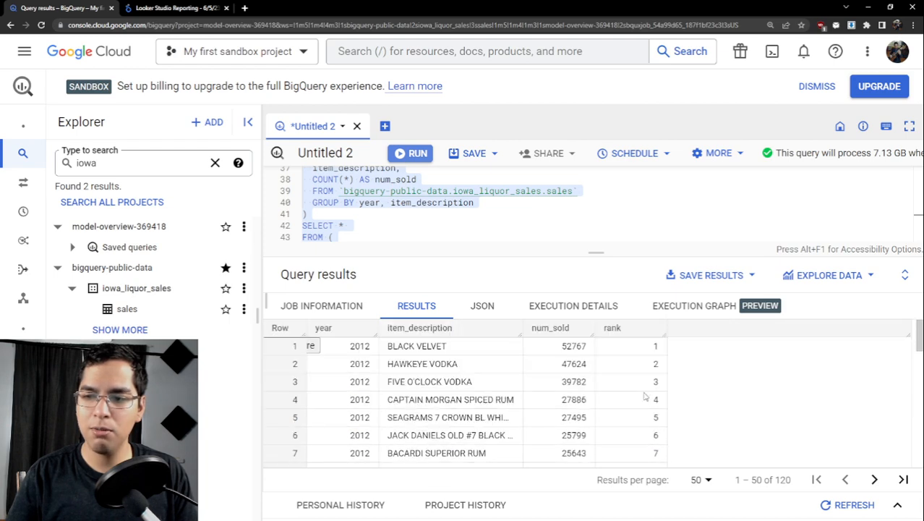
scroll(658, 375, down, 2)
scroll(658, 375, down, 2)
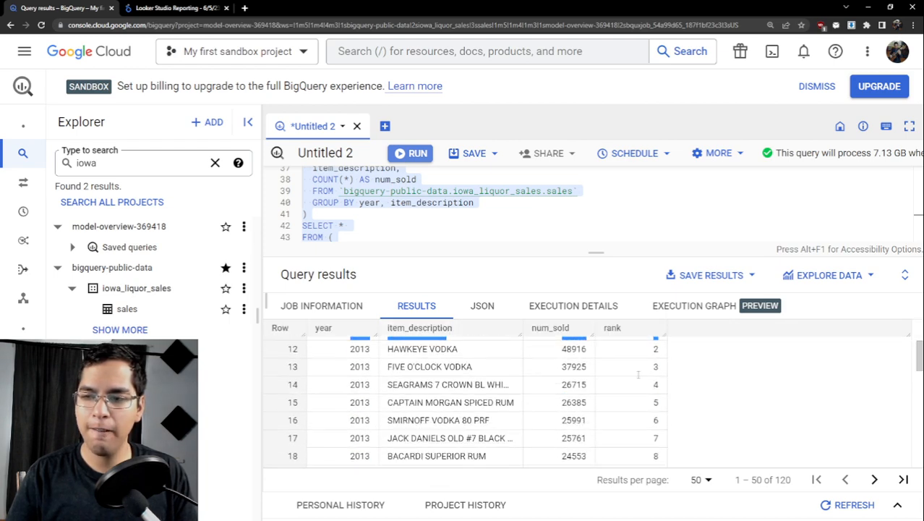
scroll(484, 369, up, 1)
drag(351, 399, 657, 410)
scroll(656, 416, down, 1)
scroll(656, 417, down, 1)
scroll(657, 409, up, 1)
scroll(657, 407, up, 1)
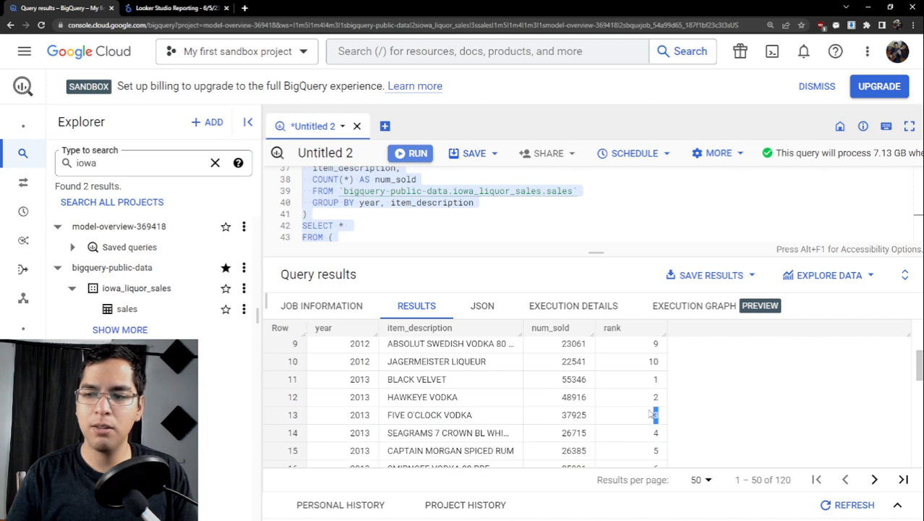
scroll(584, 379, up, 3)
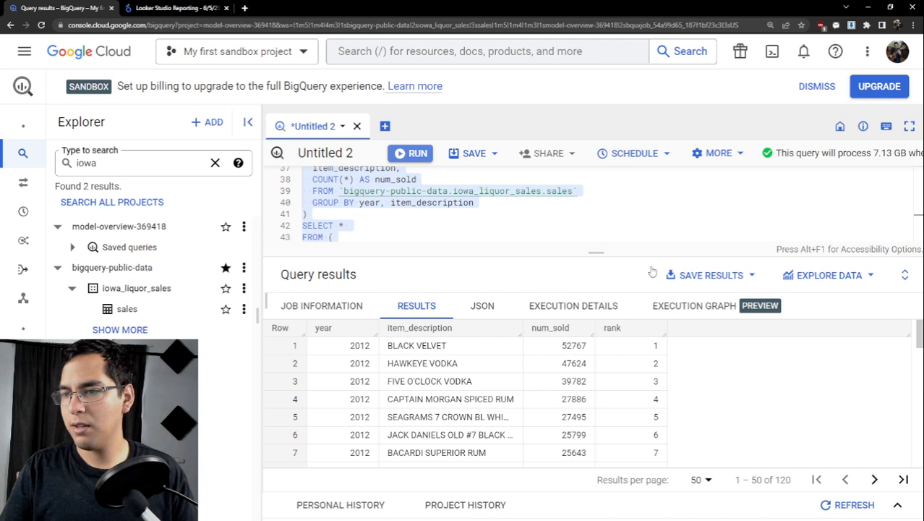
- Enlarge the query editor and review the Question 3 query from the CTE through DENSE_RANK, the rank filter and the final sort
drag(592, 254, 595, 297)
scroll(471, 253, up, 1)
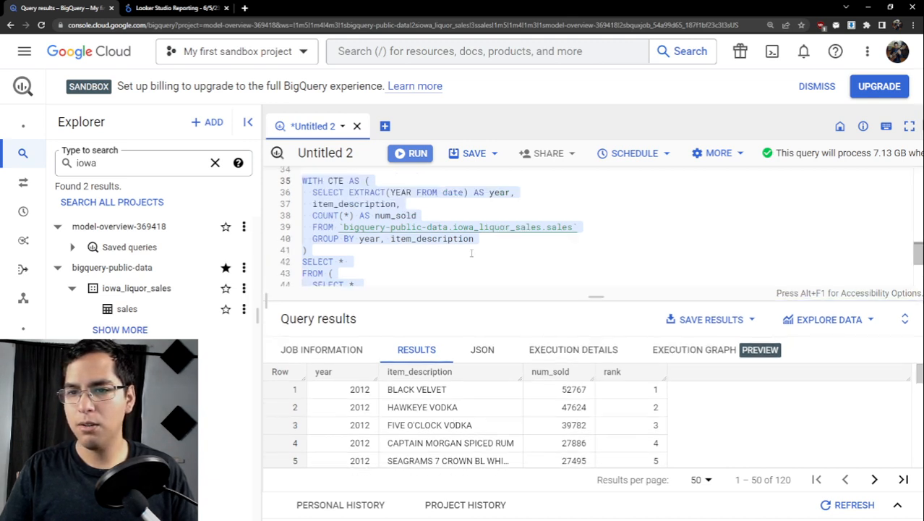
scroll(463, 251, down, 1)
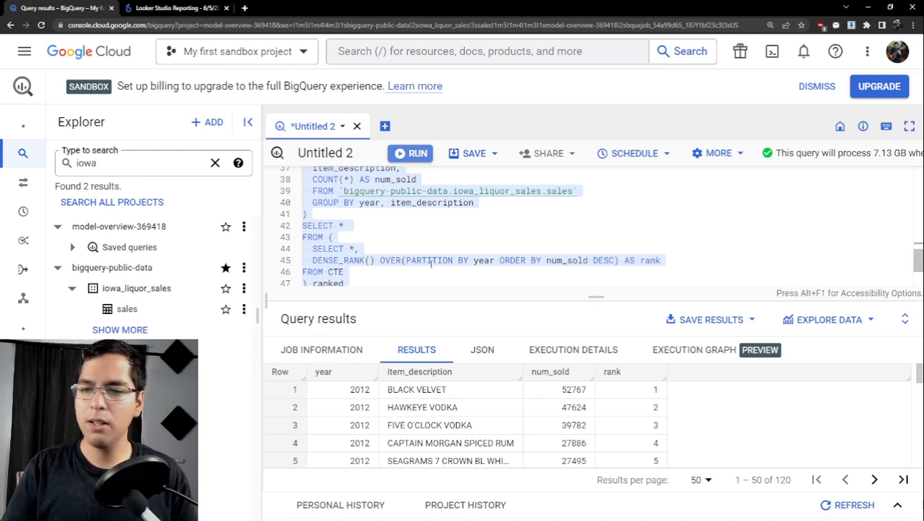
scroll(437, 255, down, 2)
scroll(438, 255, up, 2)
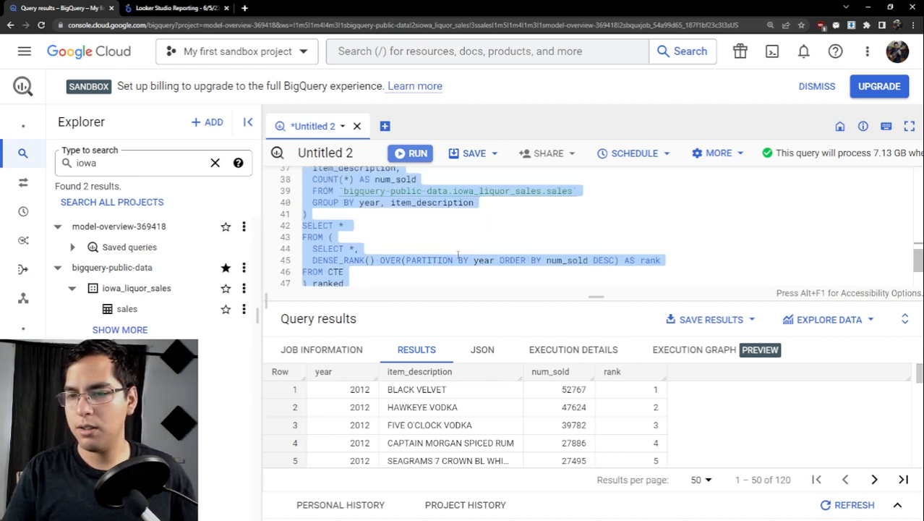
scroll(437, 255, down, 2)
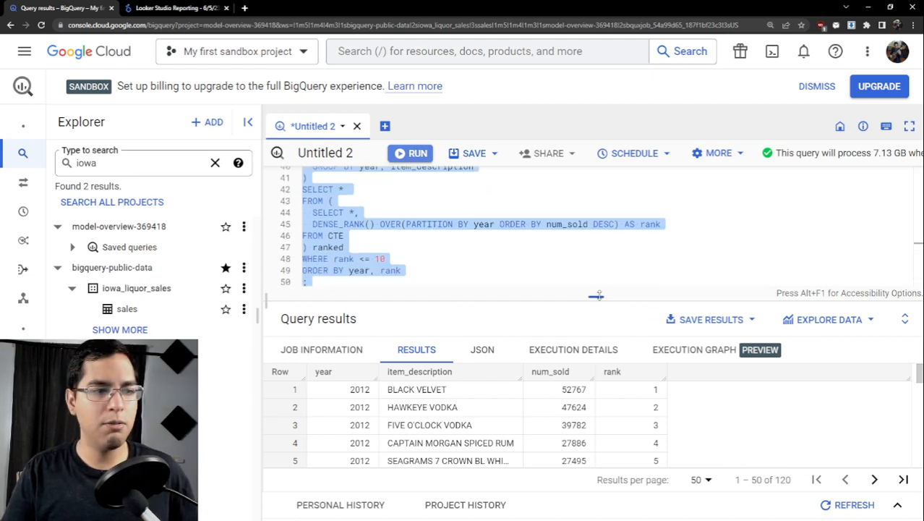
drag(596, 295, 596, 298)
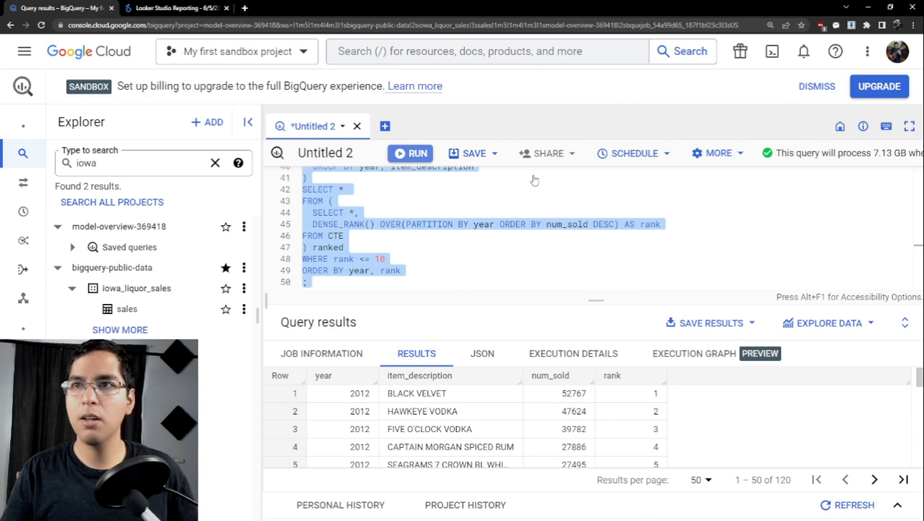
- Clear the query text selection and open the ranked query results in Looker Studio for exploration
click(489, 258)
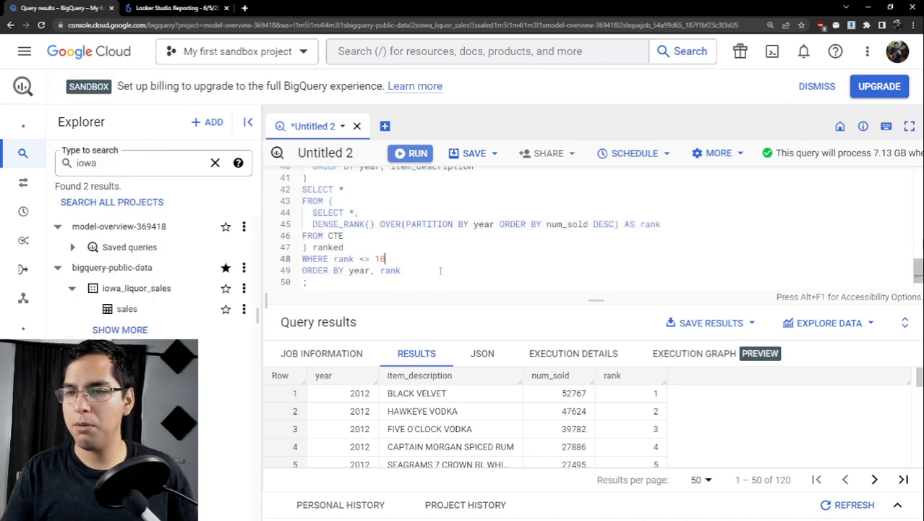
click(394, 277)
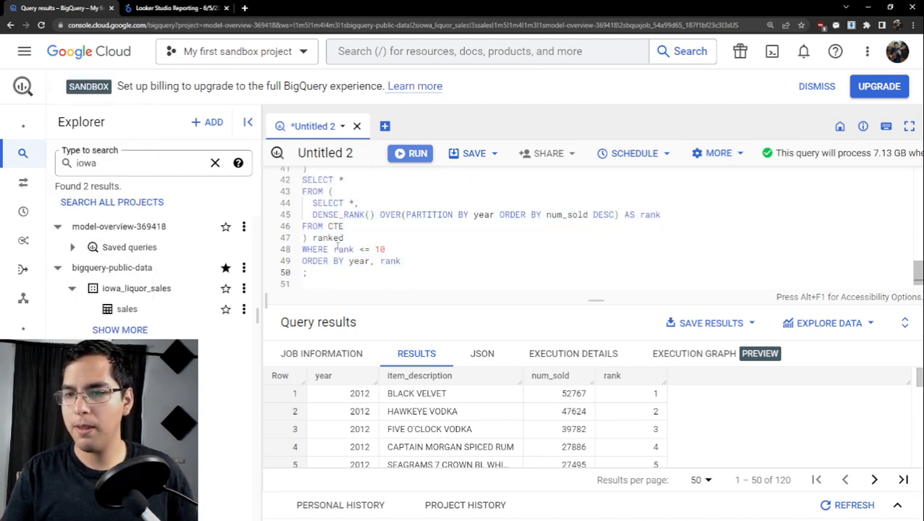
click(802, 323)
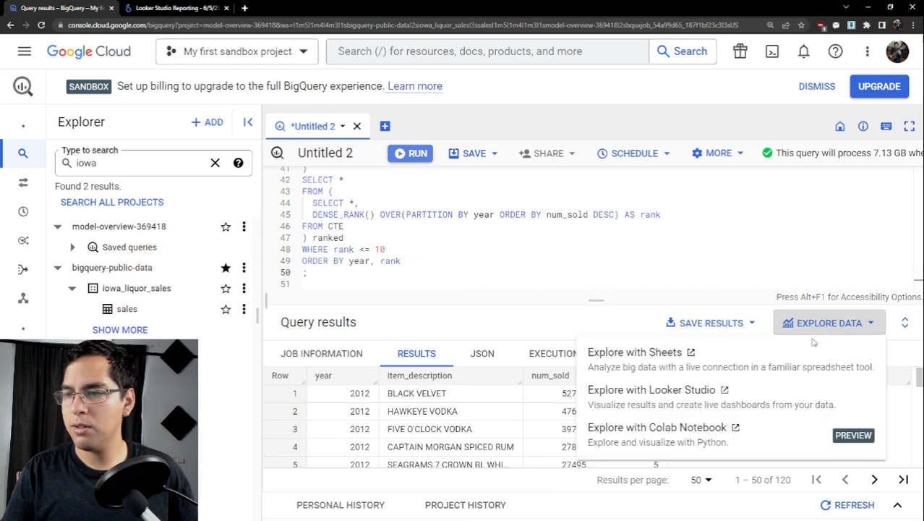
click(789, 390)
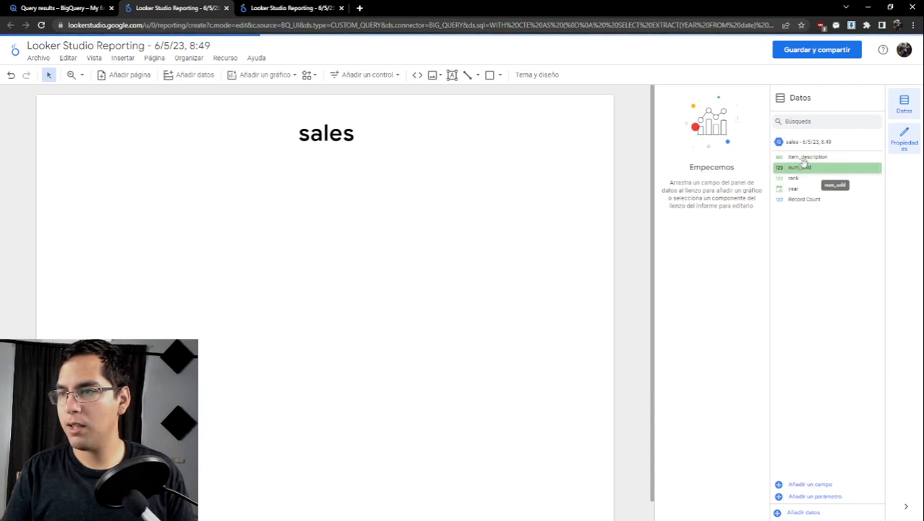
- Delete the default item_description table and the num_sold by rank bar chart from the sales report page
click(338, 119)
click(257, 189)
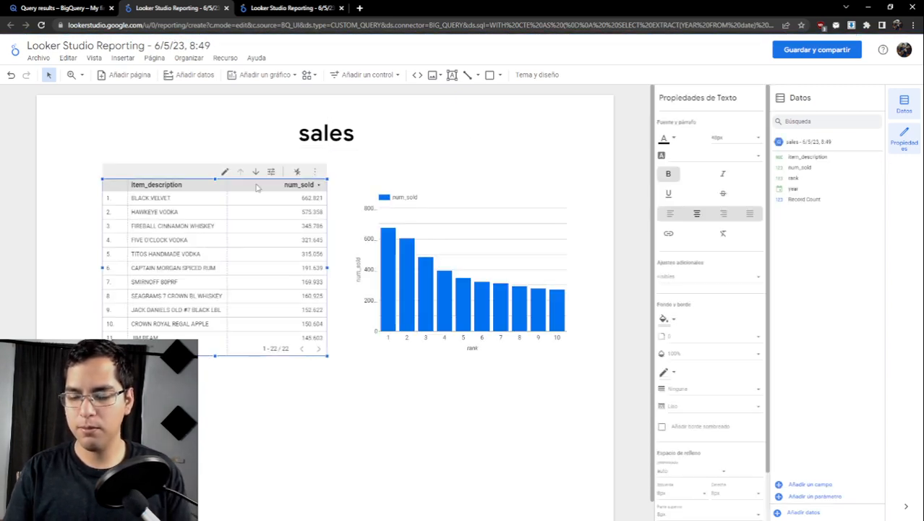
key(Delete)
click(458, 194)
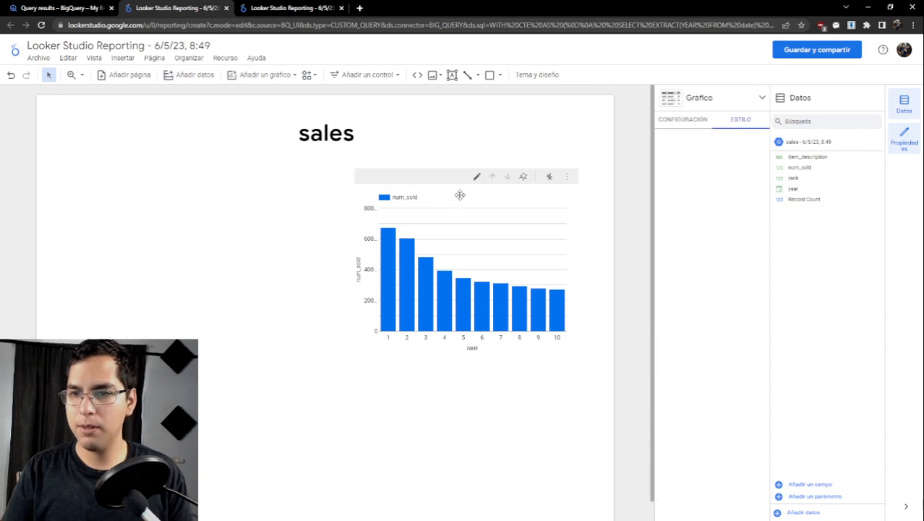
key(Delete)
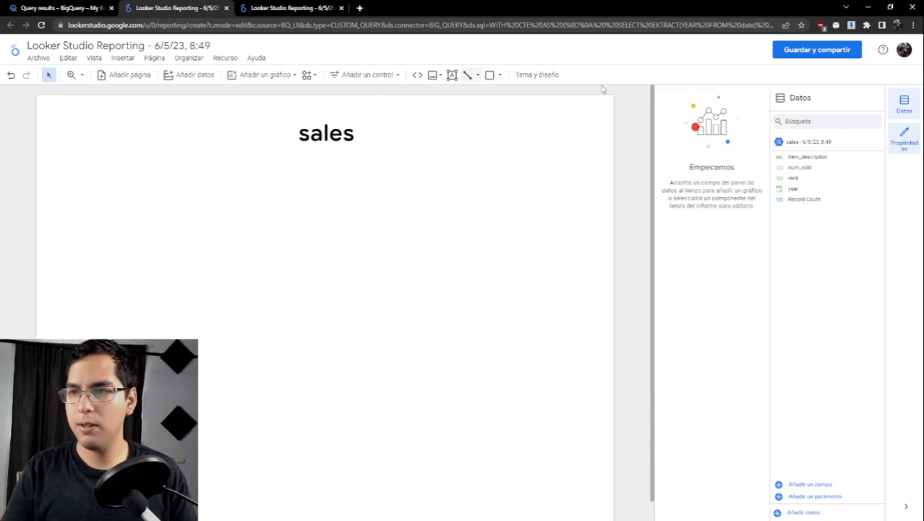
- Add a stacked column chart to the report page below the sales title
click(275, 75)
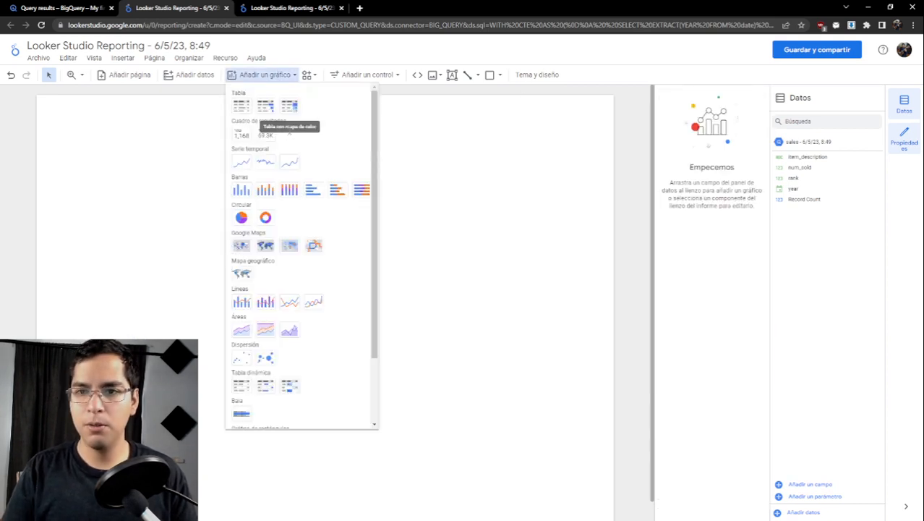
click(265, 192)
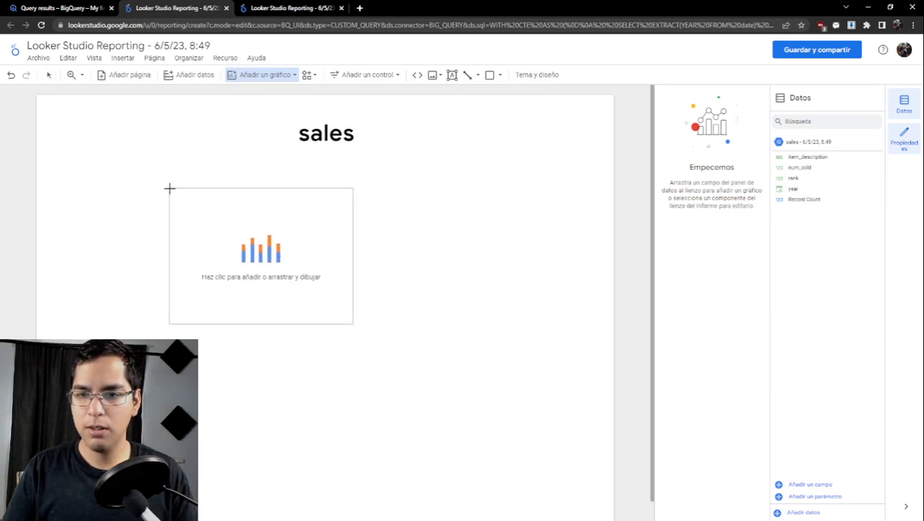
click(170, 188)
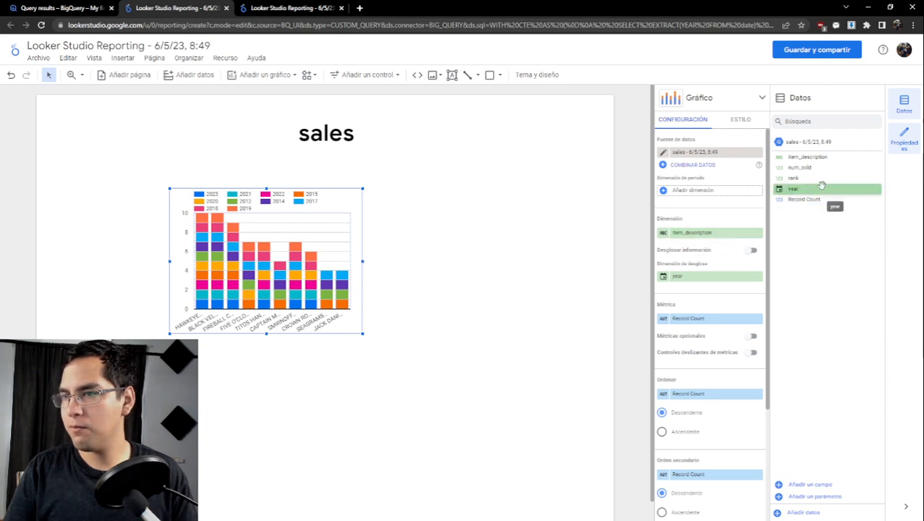
- Set the chart's date range dimension to year, replace its breakdown dimension with item_description and its metric with num_sold
drag(824, 187, 711, 192)
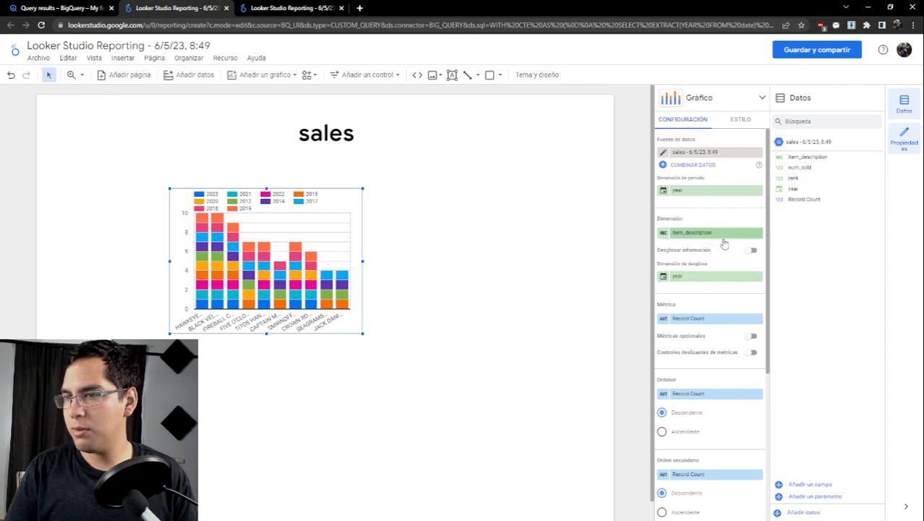
click(758, 277)
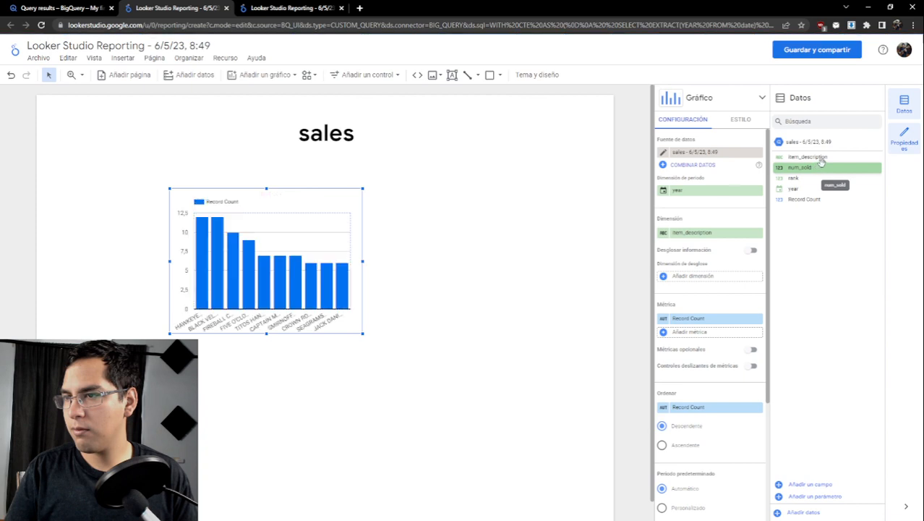
drag(808, 157, 726, 275)
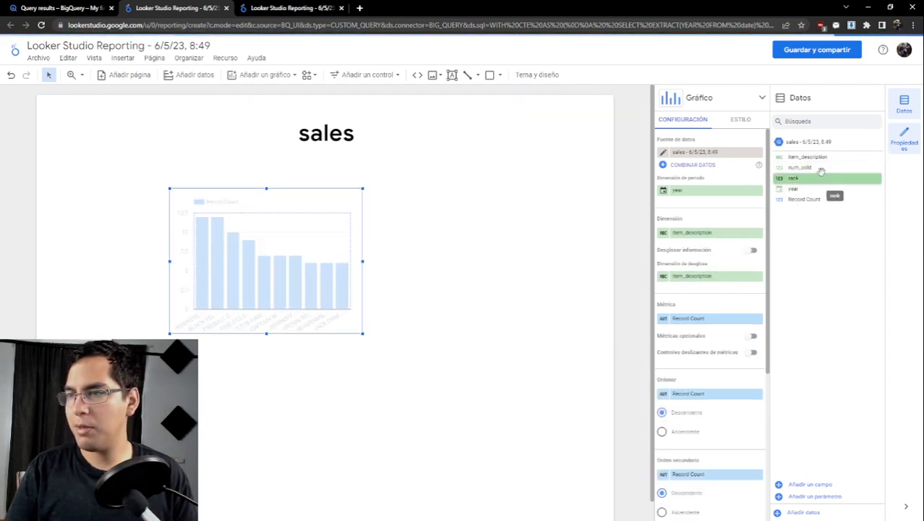
drag(814, 168, 701, 319)
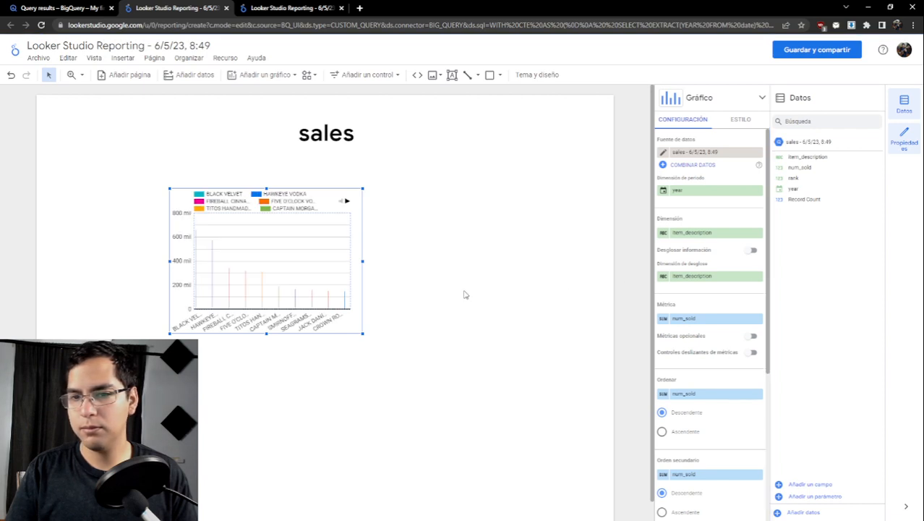
- Turn on drill-down (Desglosar información) for the column chart and enlarge it to fill most of the page width below the title
drag(363, 260, 538, 258)
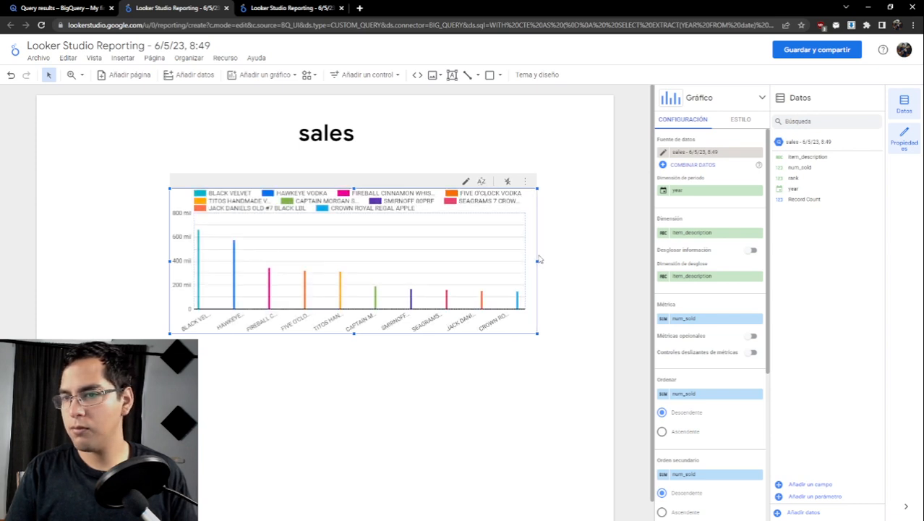
drag(538, 259, 490, 260)
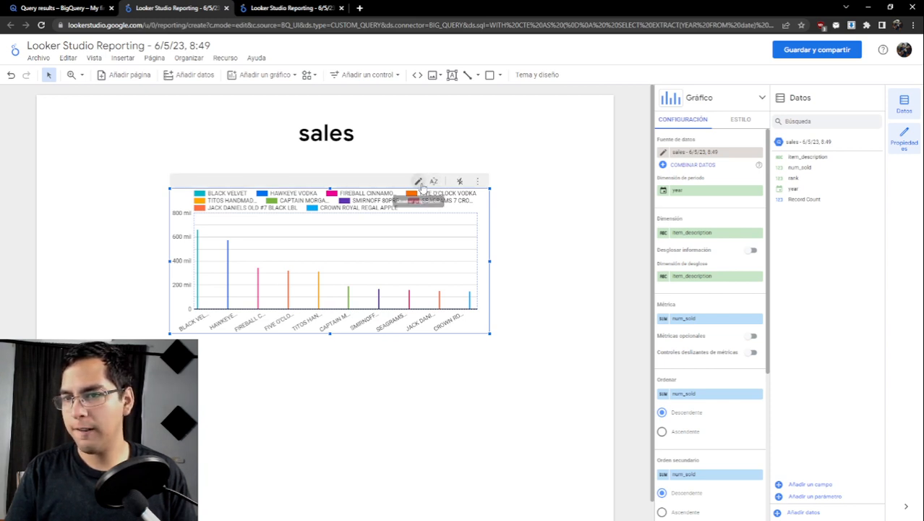
right_click(475, 185)
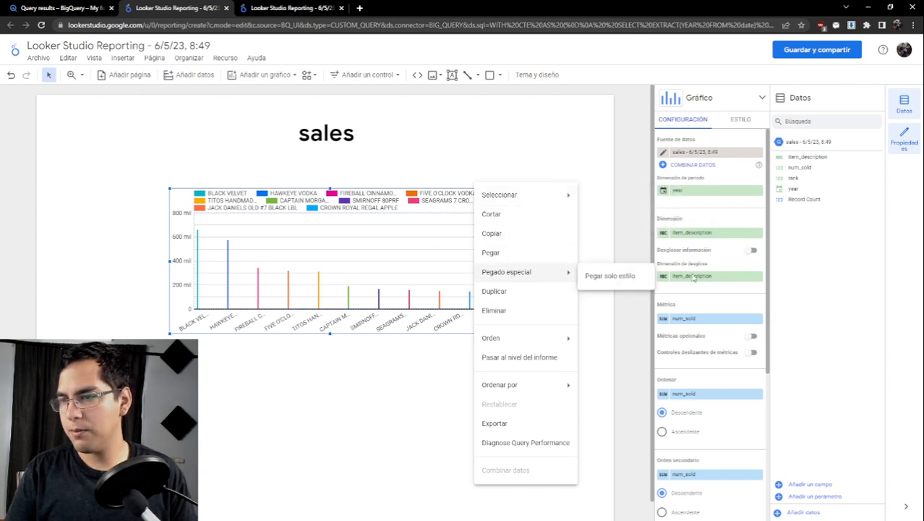
click(701, 297)
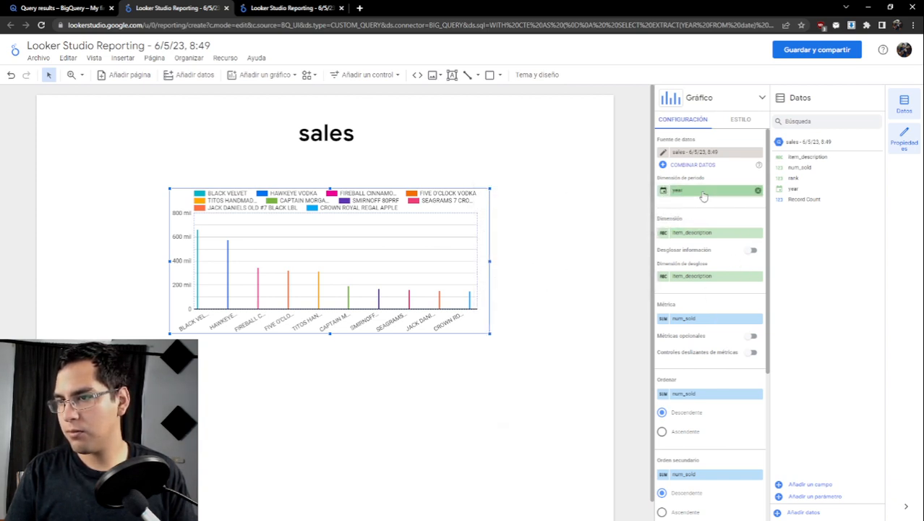
click(752, 251)
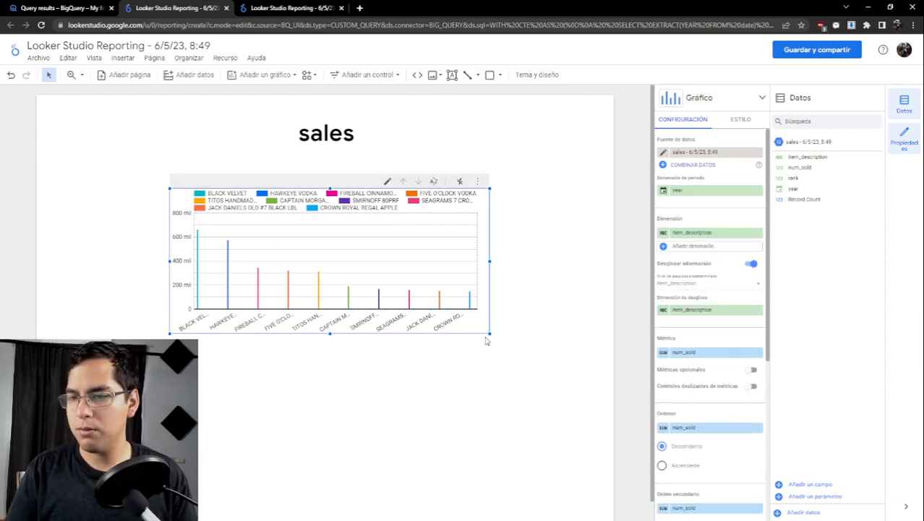
drag(490, 334, 558, 399)
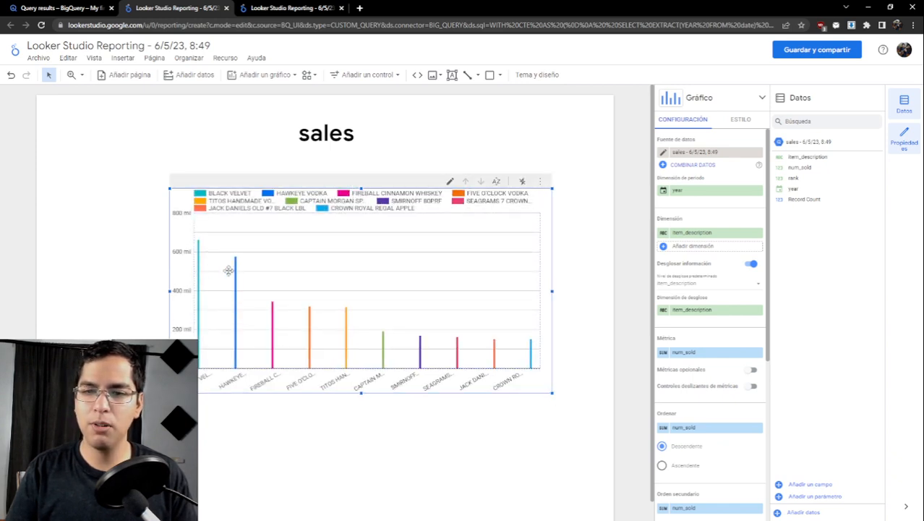
- Replace the column chart with a time series chart below the sales title and widen the new chart
click(267, 75)
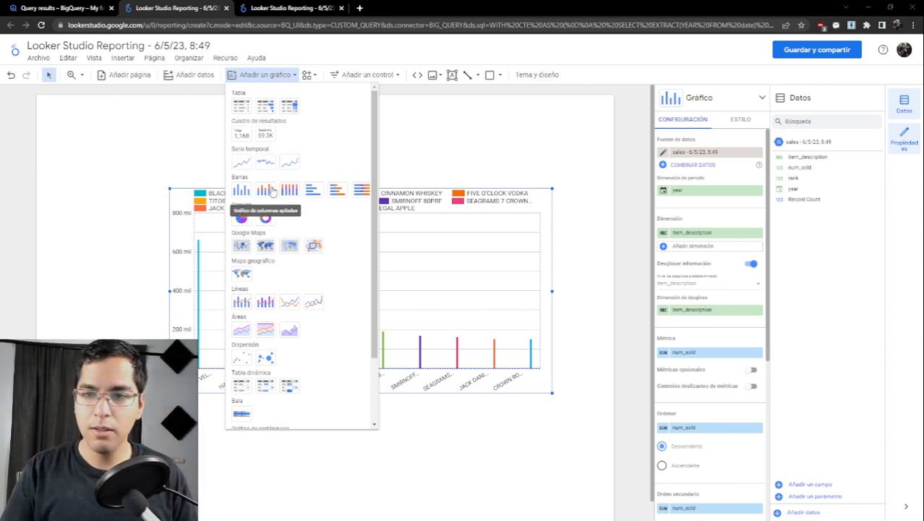
click(242, 162)
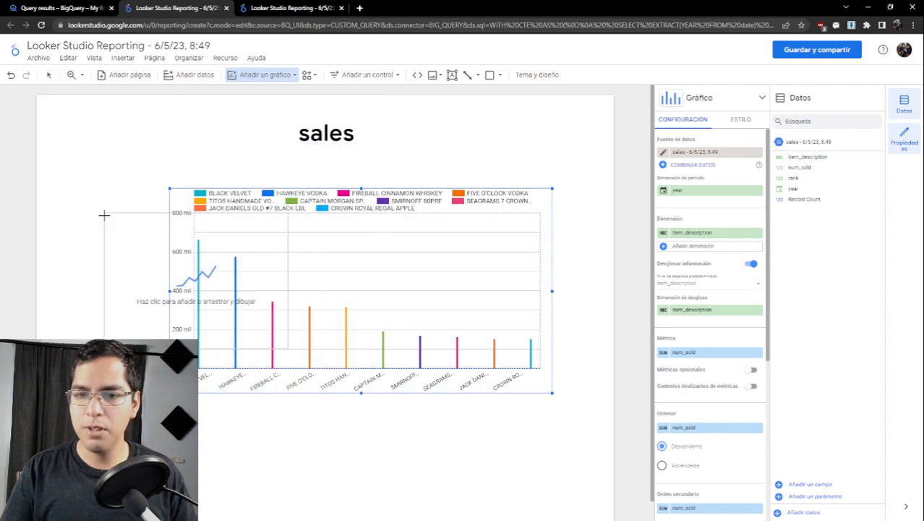
click(208, 245)
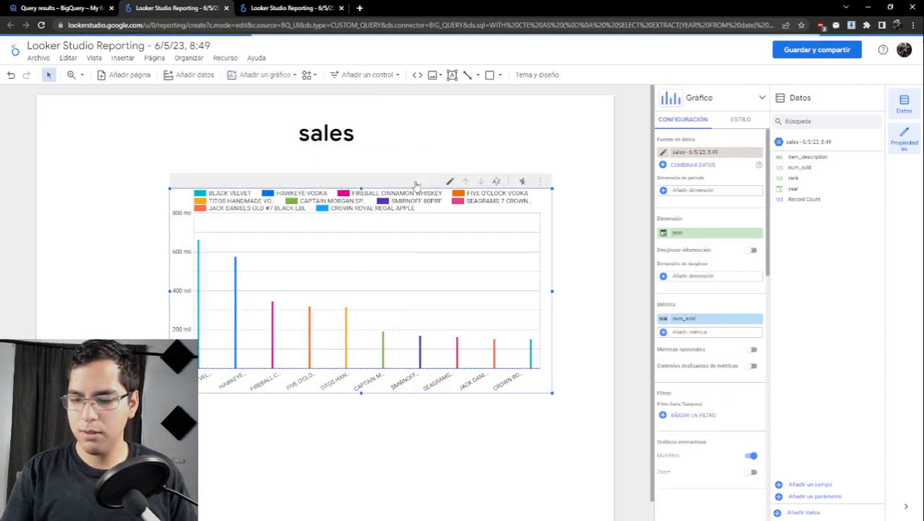
key(Delete)
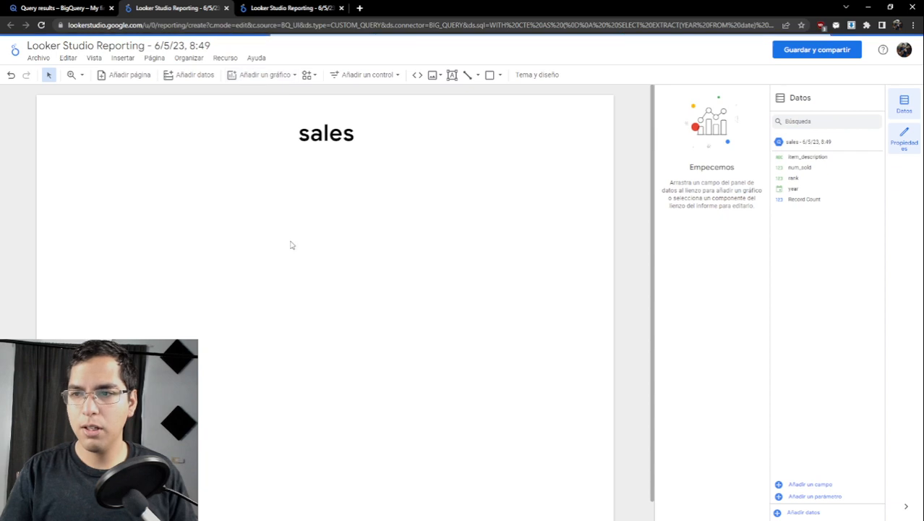
key(ctrl+z)
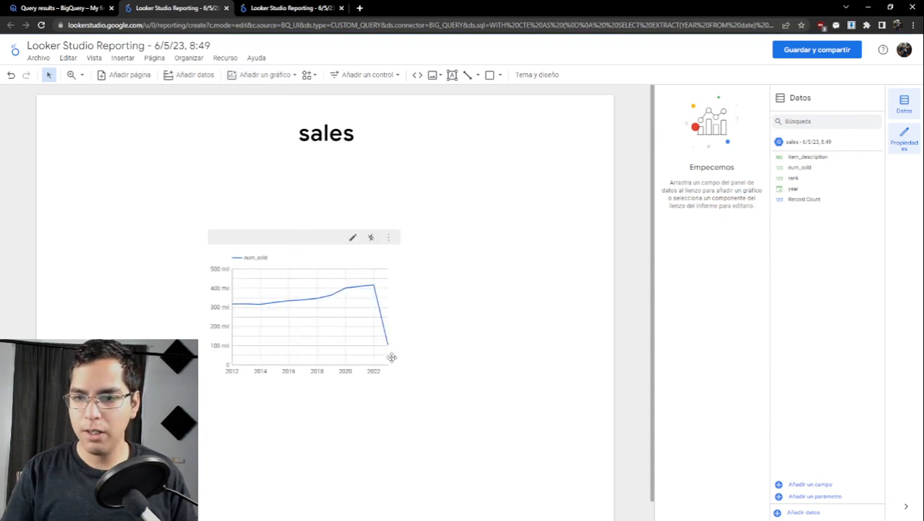
click(388, 262)
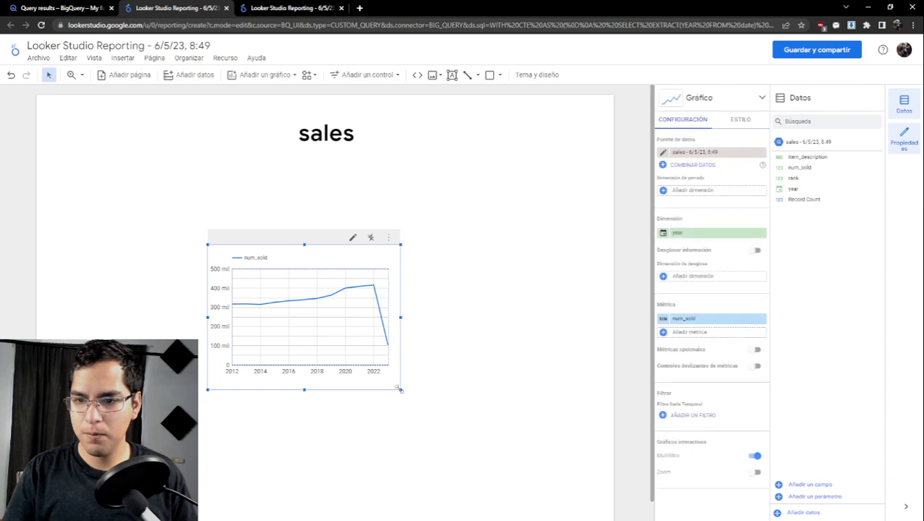
drag(400, 389, 525, 391)
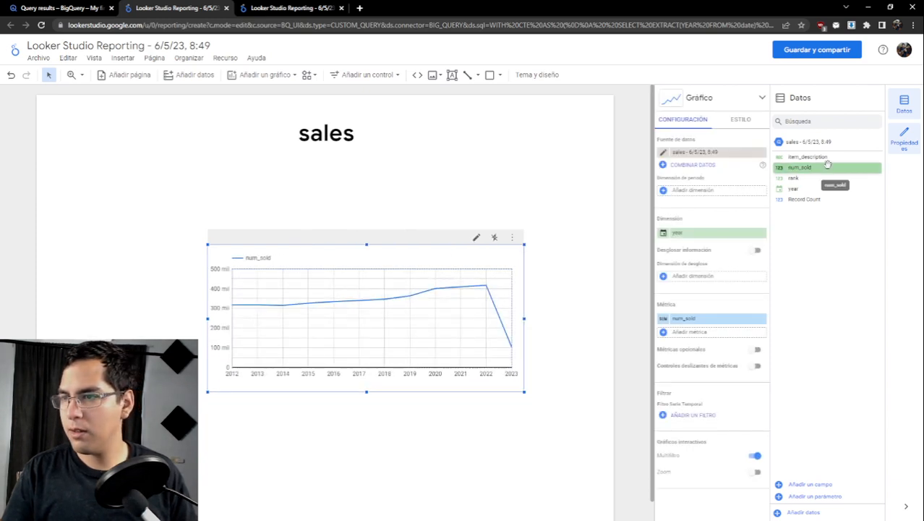
- Try item_description as the time series chart's dimension with year as its date range dimension, and undo both changes
drag(804, 157, 709, 234)
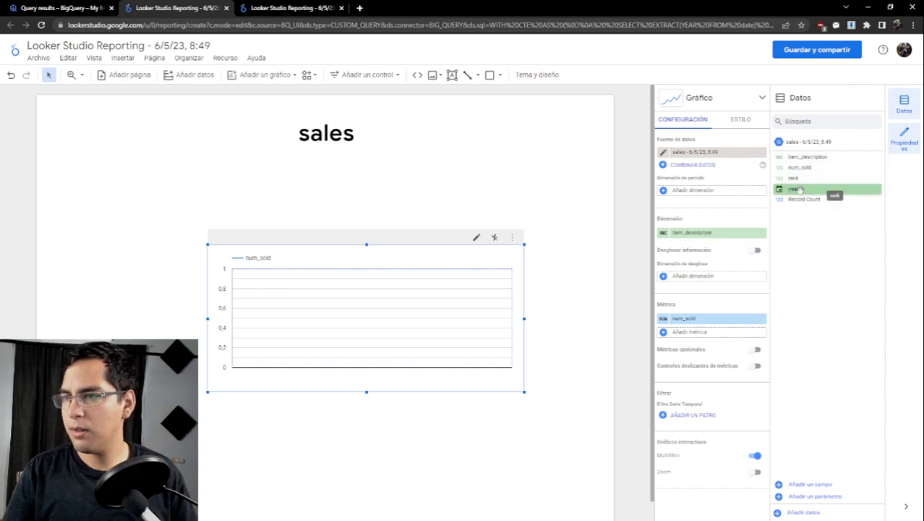
drag(796, 187, 691, 189)
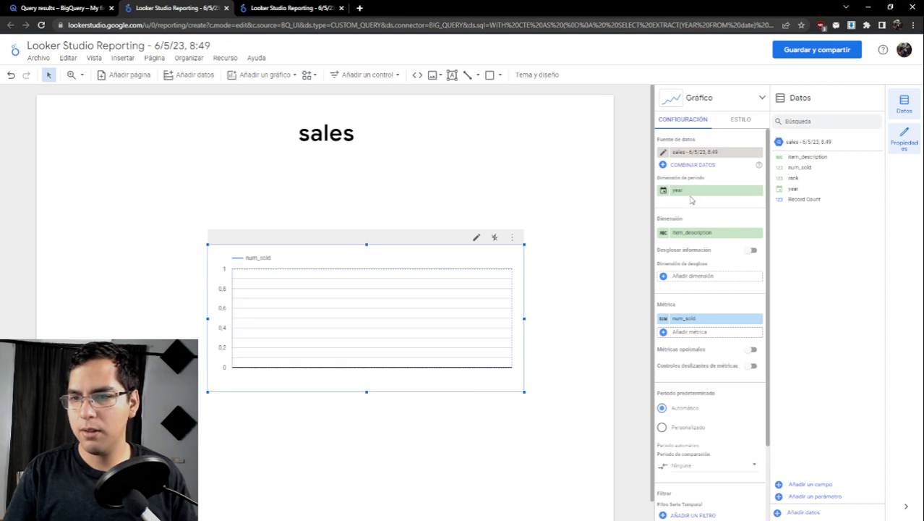
key(ctrl+z)
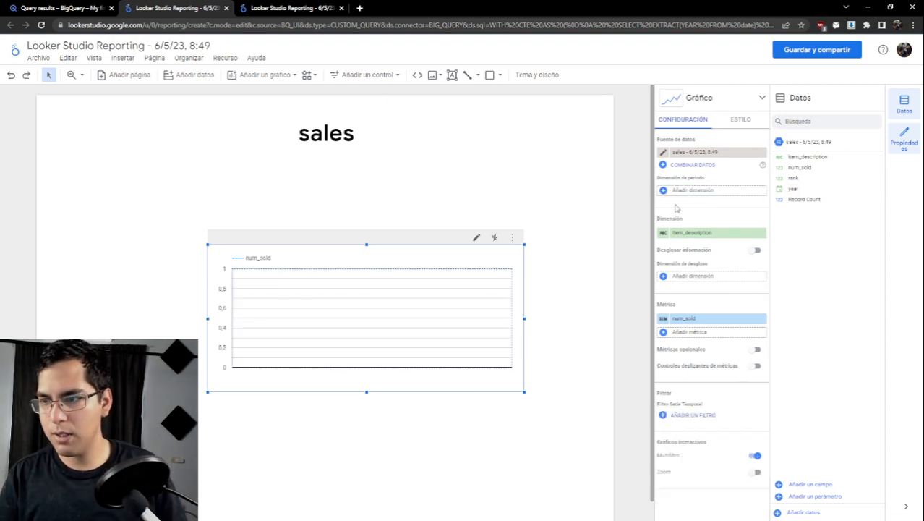
key(ctrl+z)
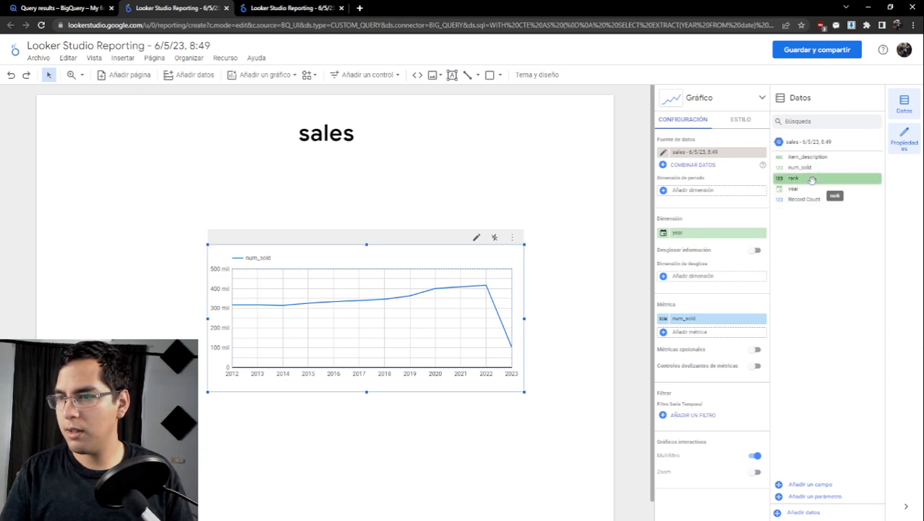
- Set item_description as the time series chart's breakdown dimension and enlarge the chart to fill most of the page below the title
click(757, 252)
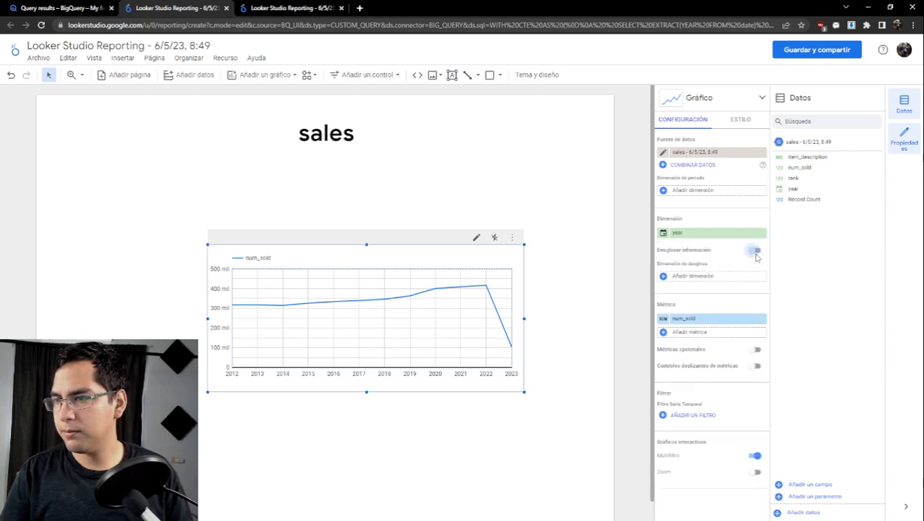
drag(807, 156, 691, 277)
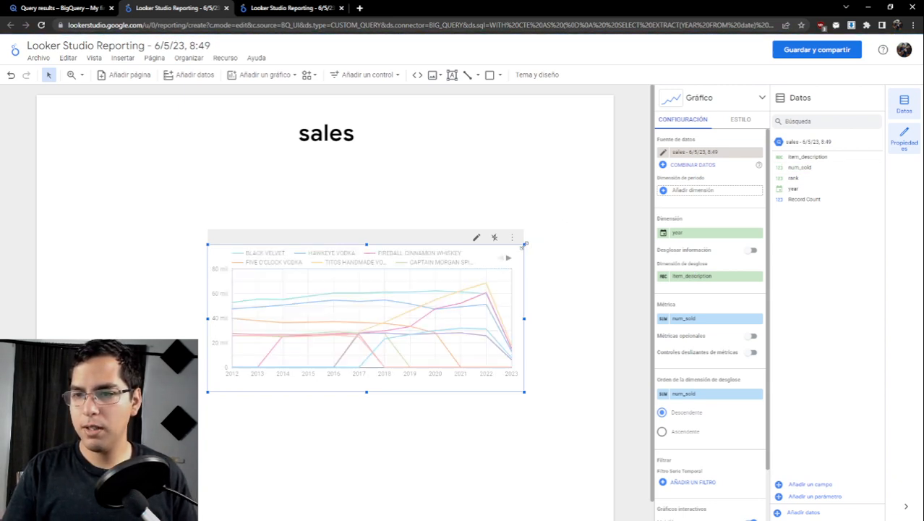
drag(524, 244, 578, 196)
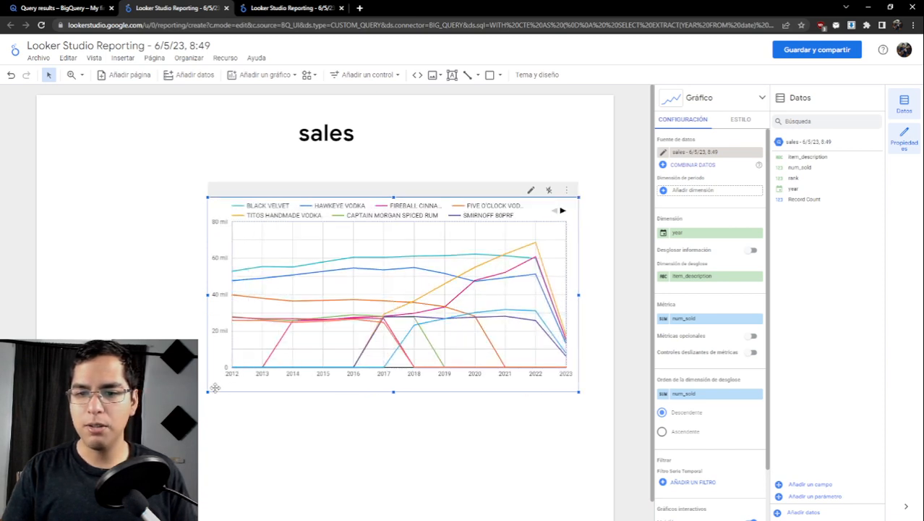
drag(207, 391, 75, 428)
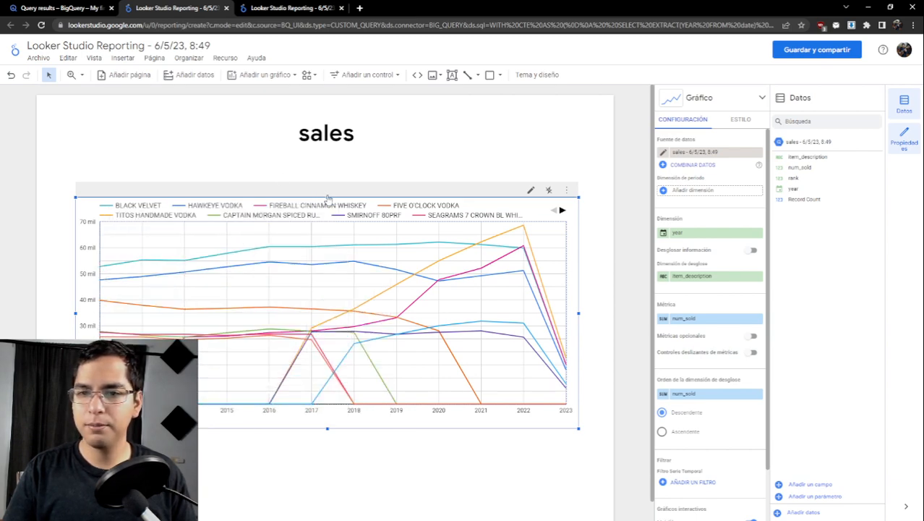
drag(327, 196, 327, 158)
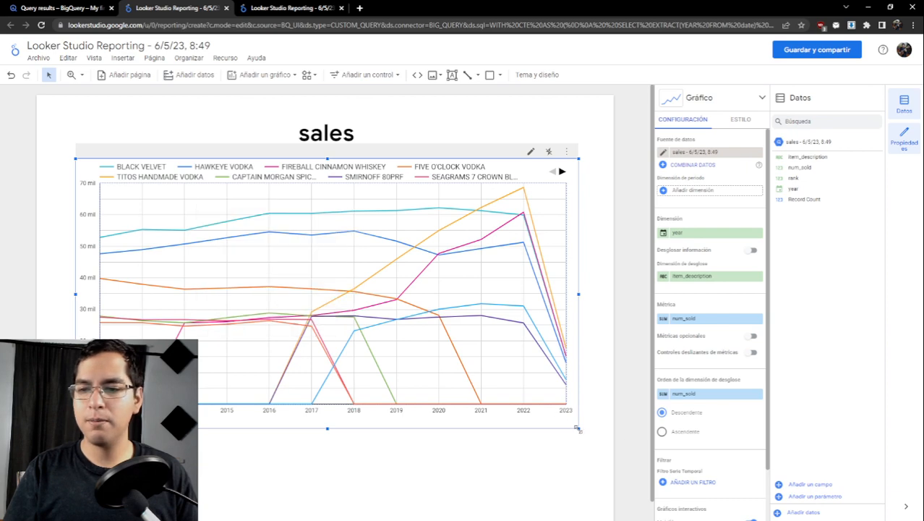
drag(578, 429, 592, 449)
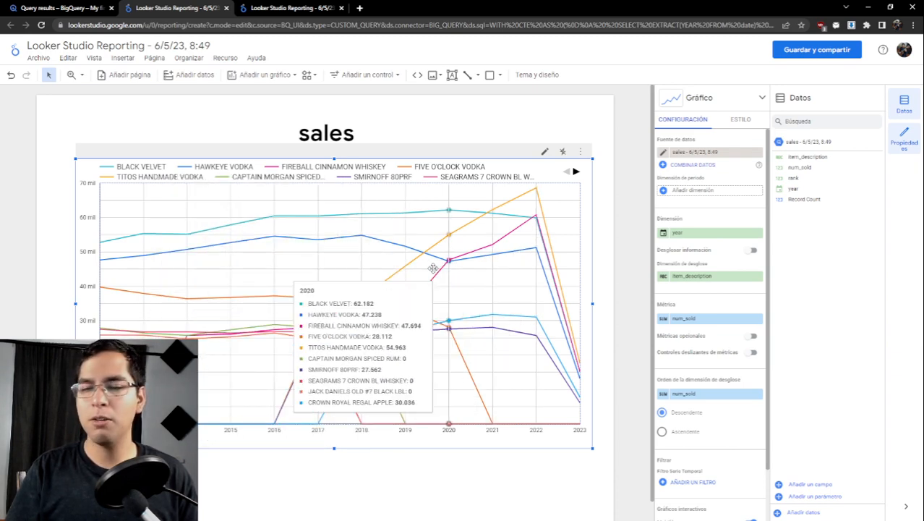
- Switch to the BigQuery query editor and add the comment "-- Question 4: Are there any seasonal patterns in liquor sales?" below the last query
click(52, 8)
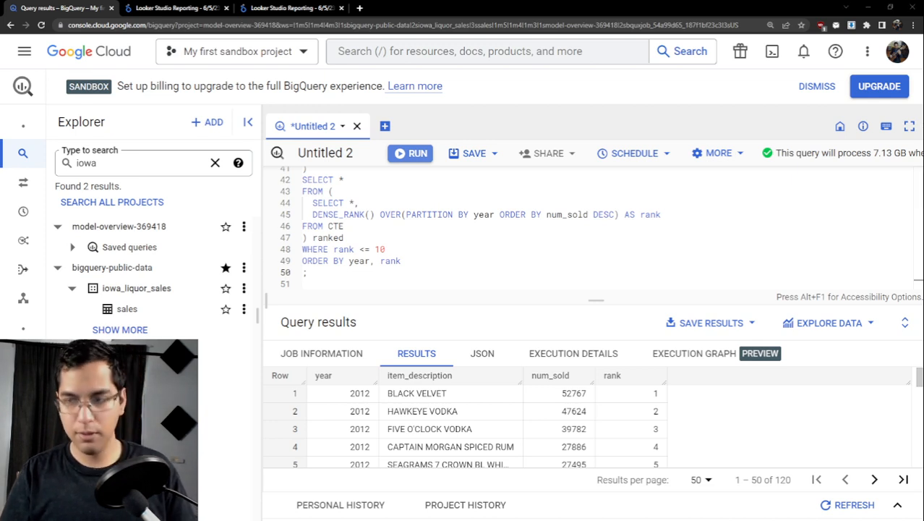
key(Return)
key(Return)
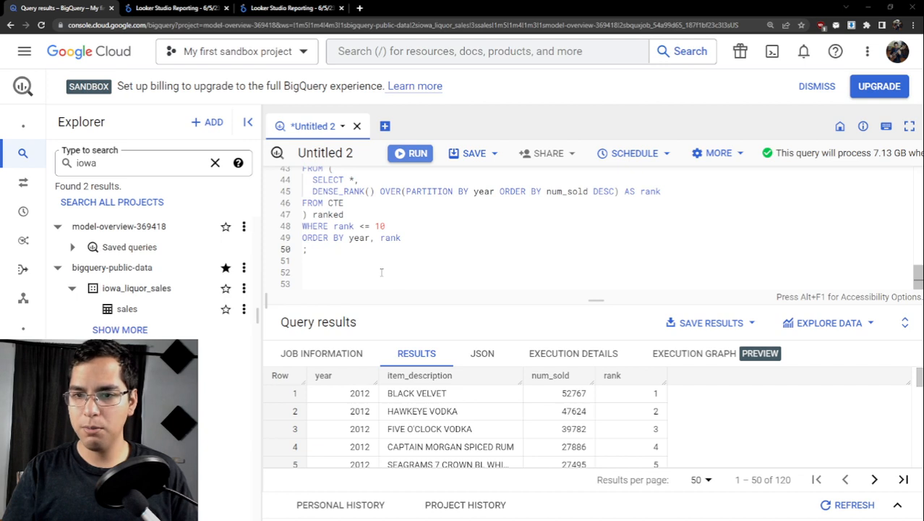
text(-- Question 4: Are there any seasonal patterns in liquor sales?)
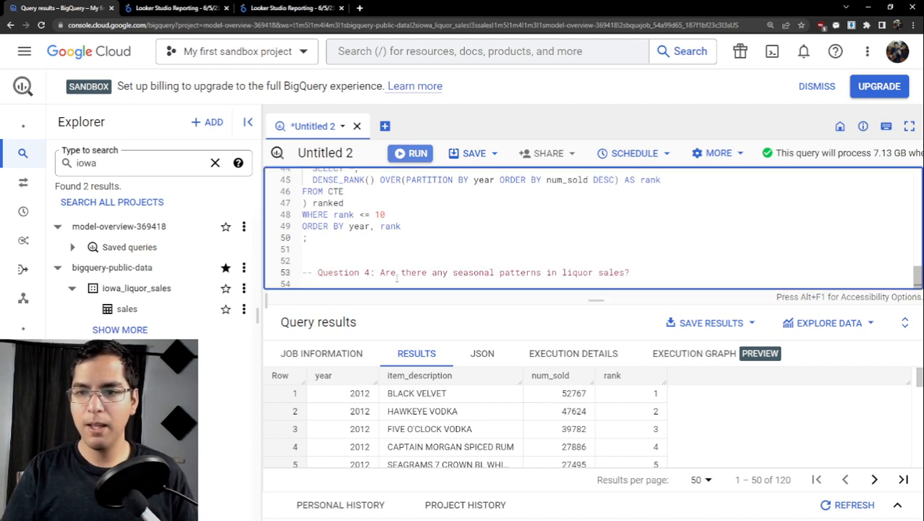
- Start the Question 4 query below its comment with SELECT and the column EXTRACT(MONTH FROM date) as month
scroll(396, 269, up, 5)
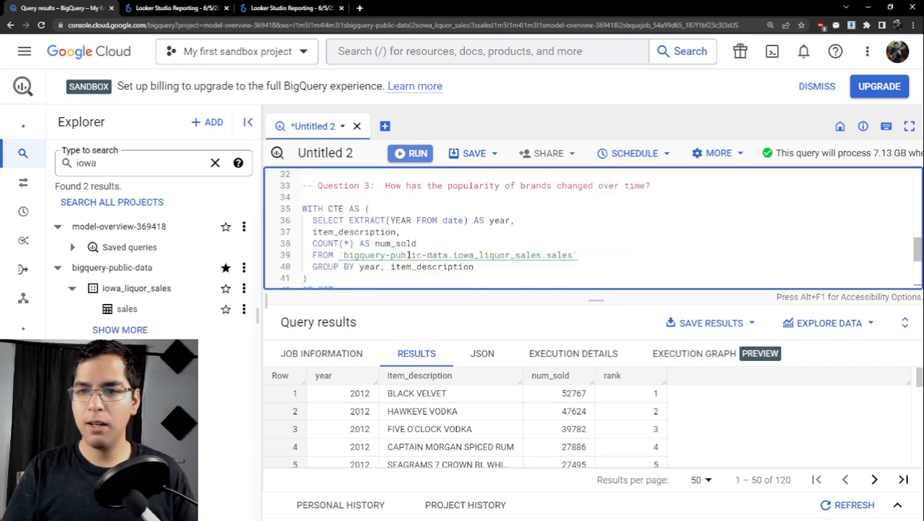
scroll(412, 253, down, 5)
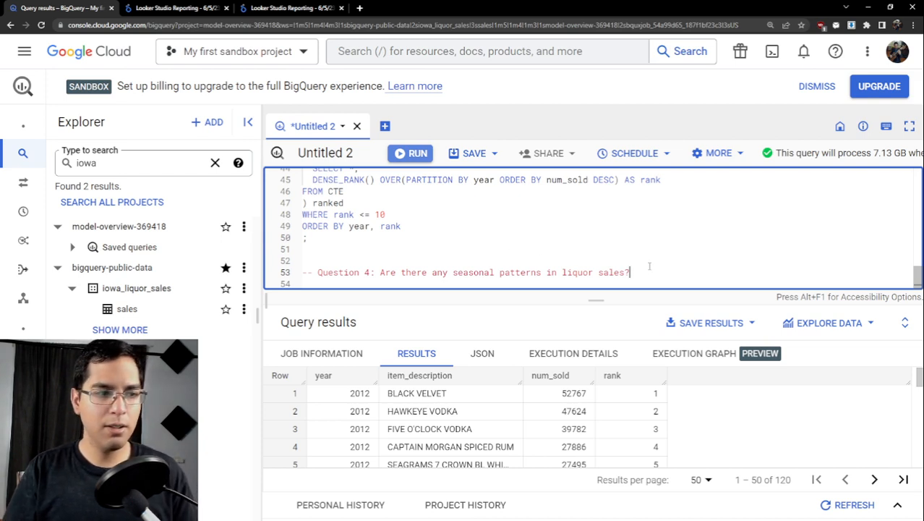
key(Return)
text(SELECT)
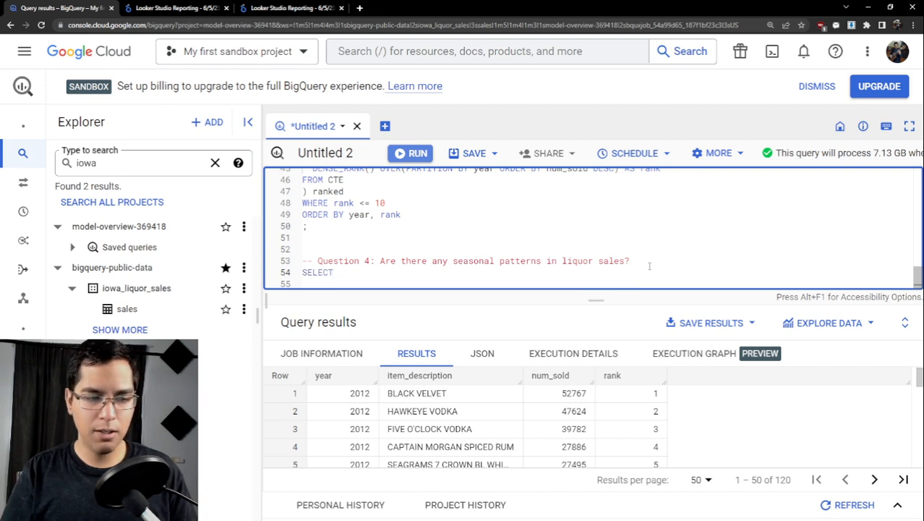
key(Return)
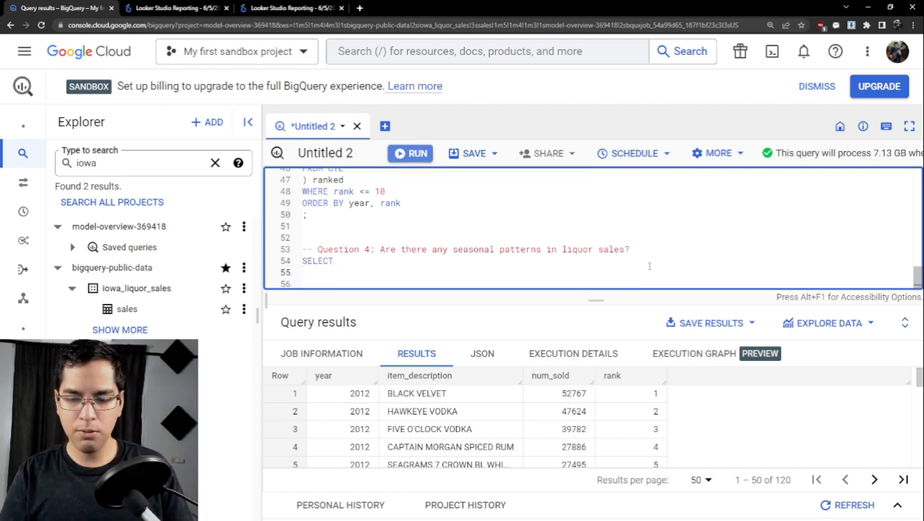
text(EXTRAC)
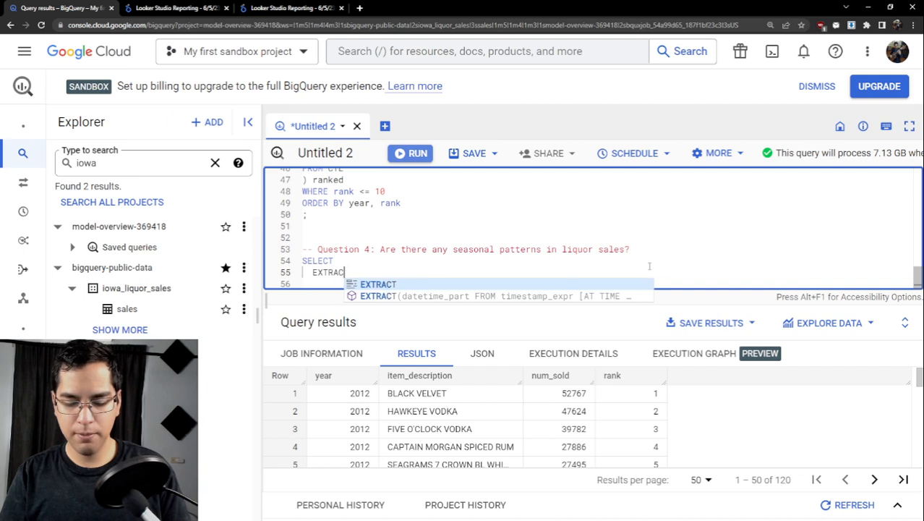
text(T()
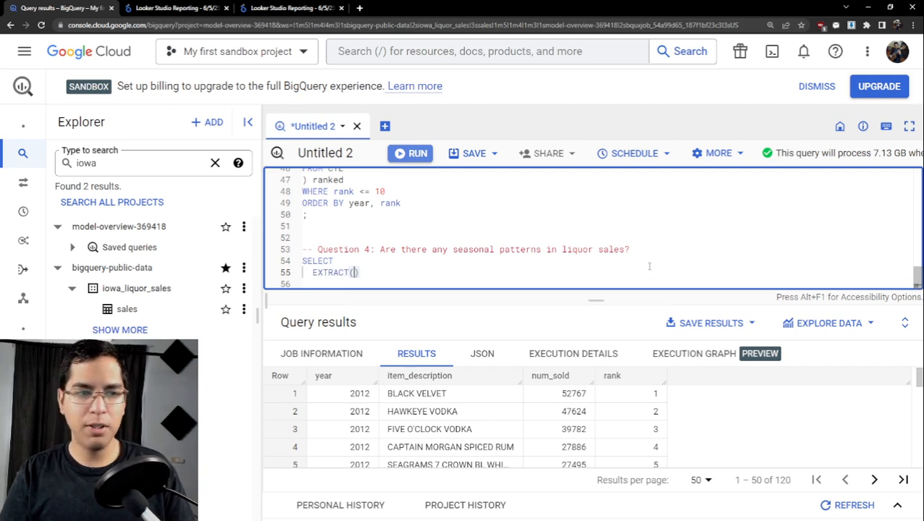
text(MO)
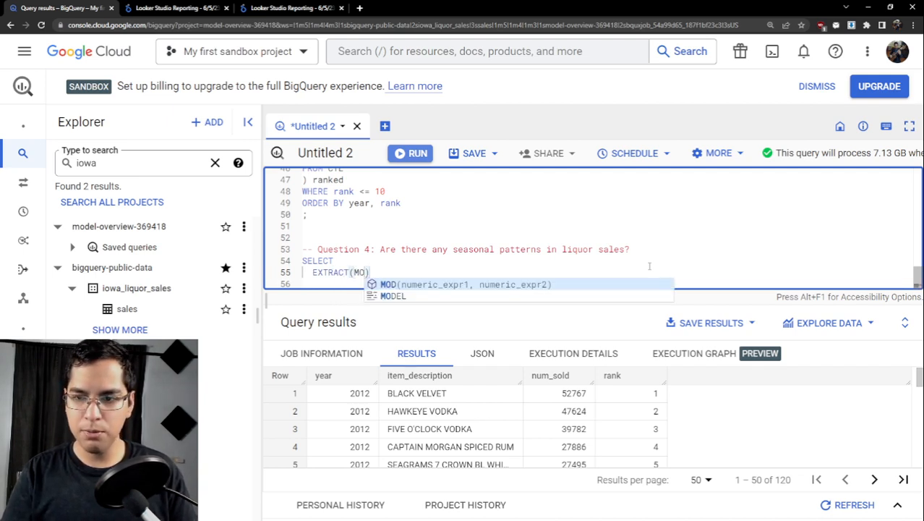
text(NTH)
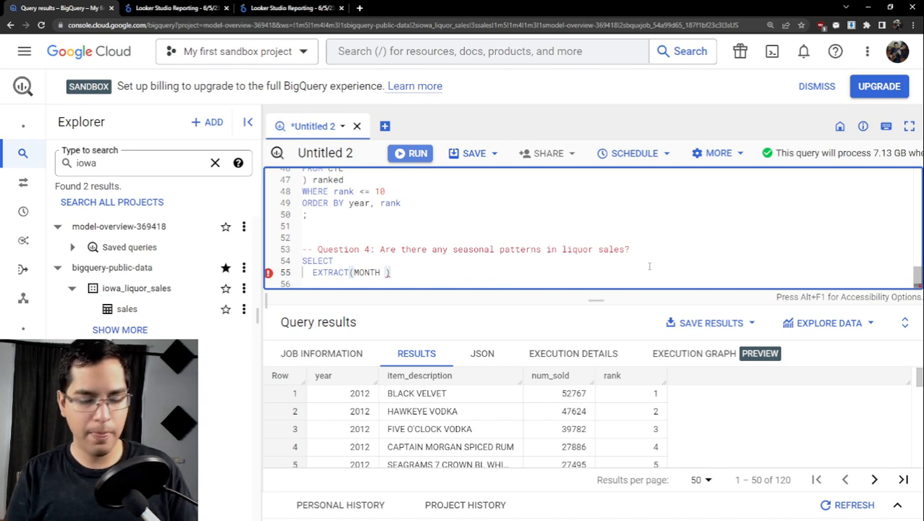
text(FROM)
text( da)
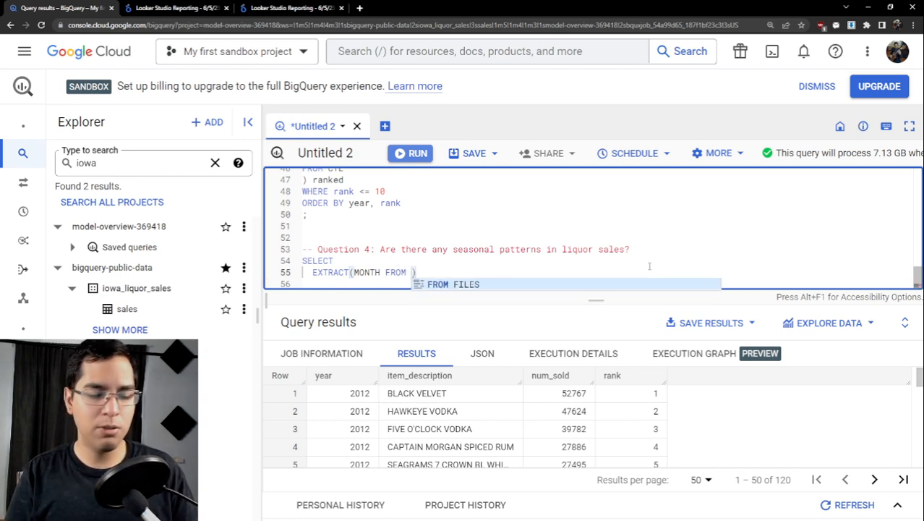
text(te) as)
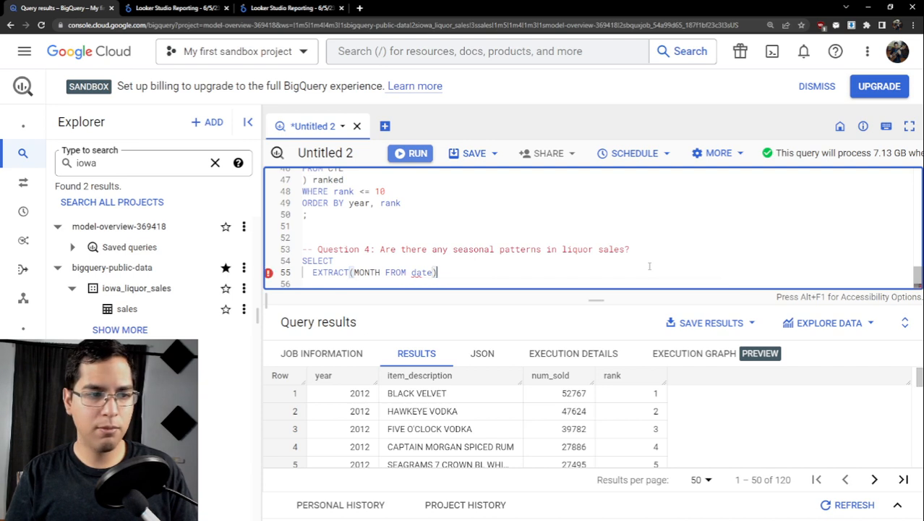
text( m)
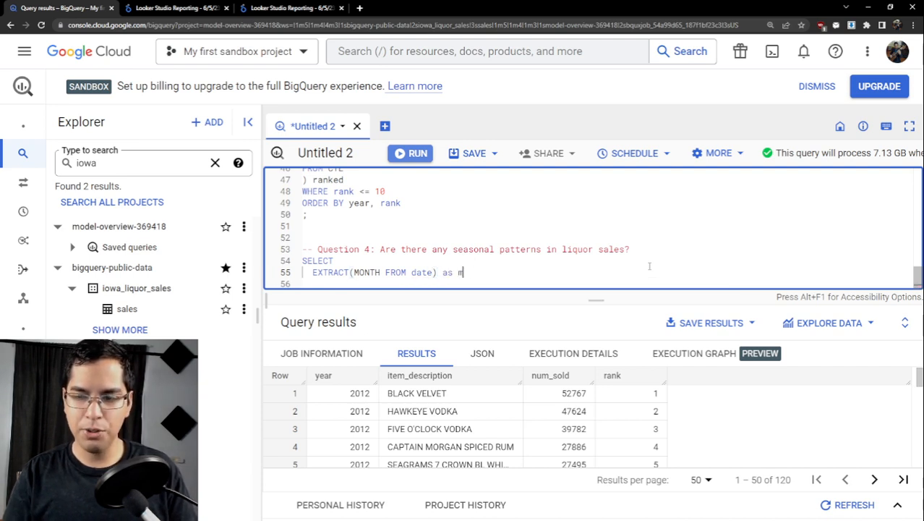
text(onth,)
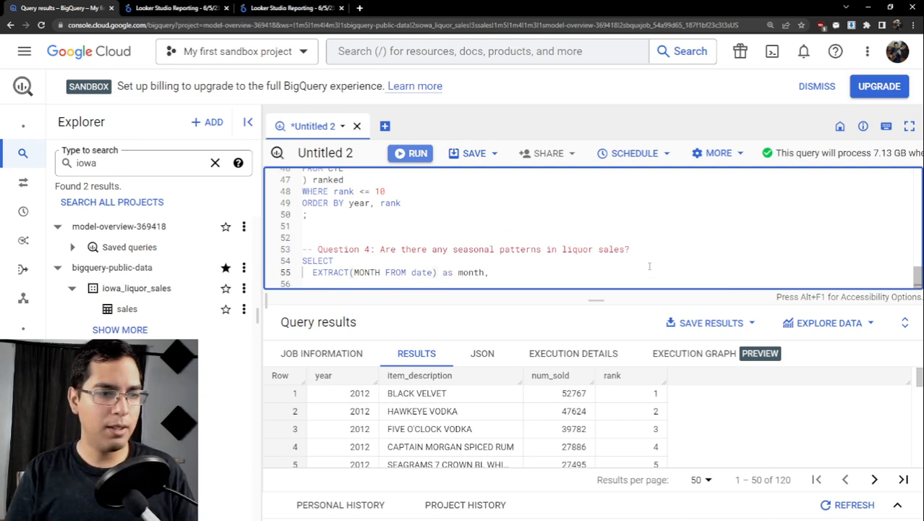
- Add the column SUM(sale_dollars) as sales to the Question 4 SELECT, below the month column
key(Return)
text(SUM()
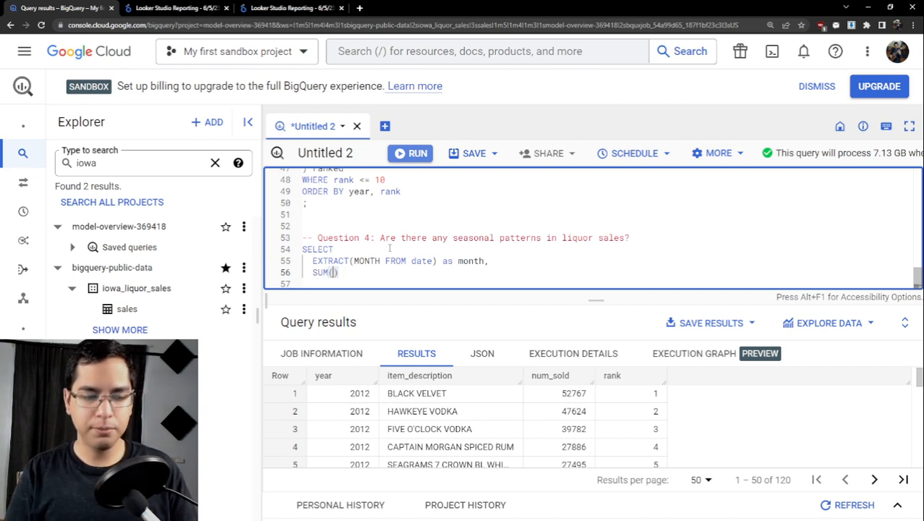
text(sale_)
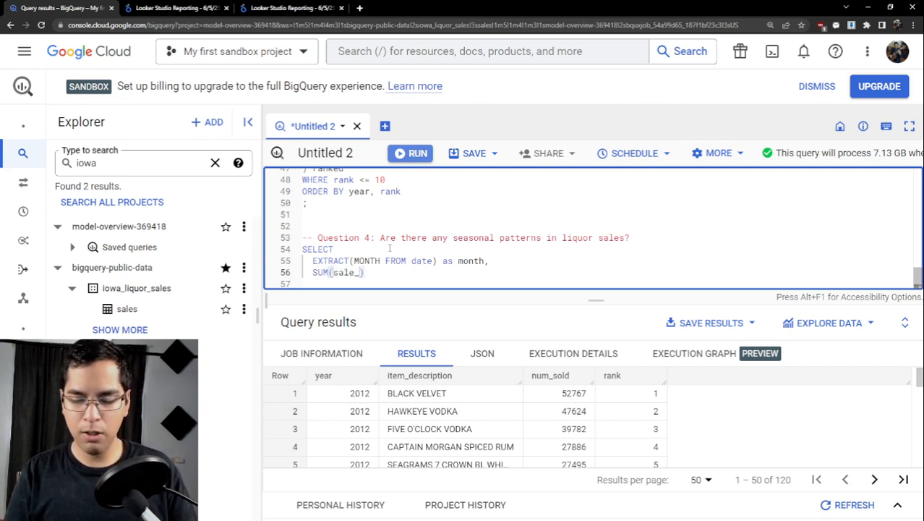
text(dollars))
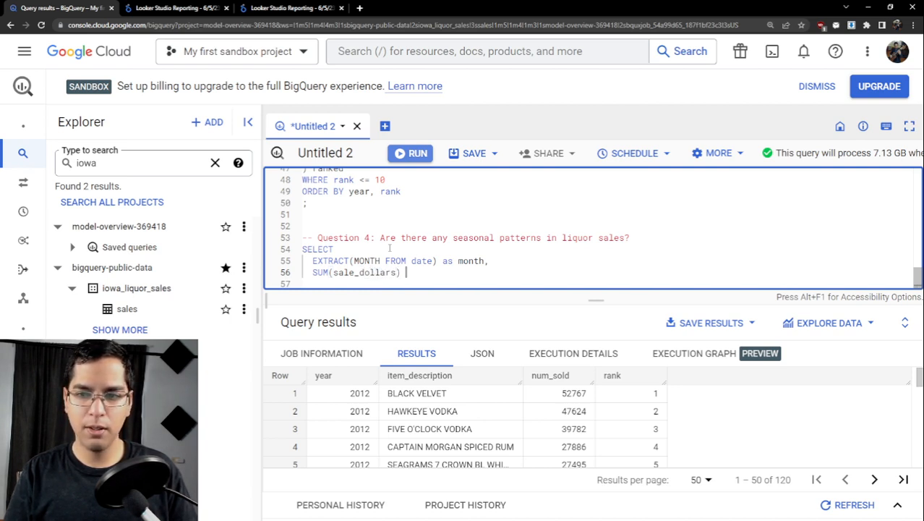
text( as sales)
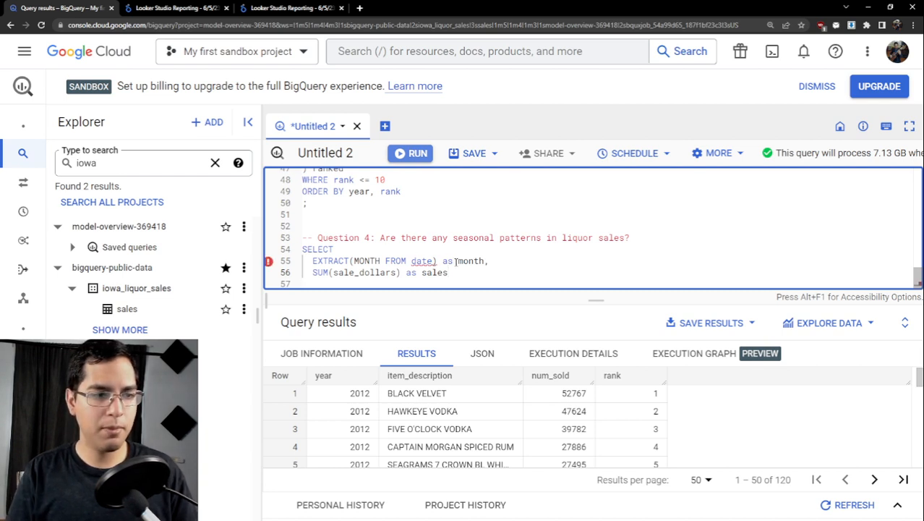
- Add a FROM clause to the Question 4 query, copying the table `bigquery-public-data.iowa_liquor_sales.sales` from the Question 3 query
key(Return)
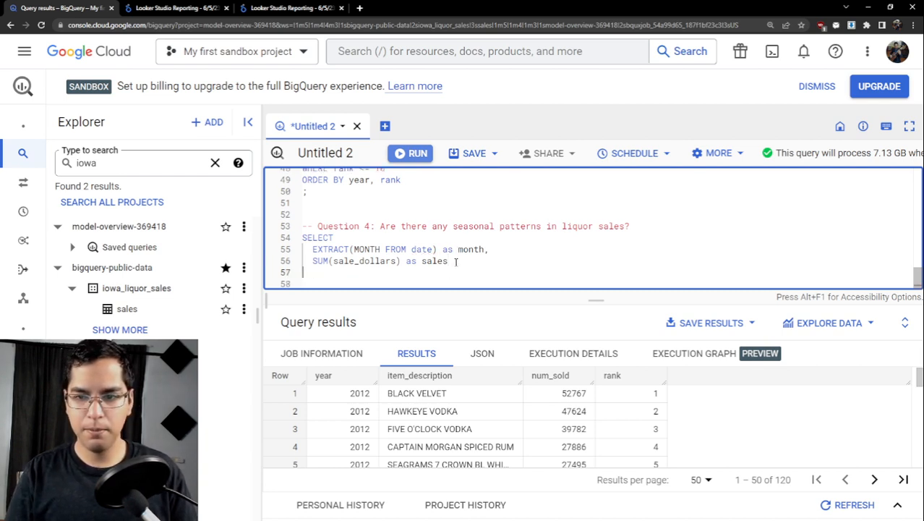
text(FROM)
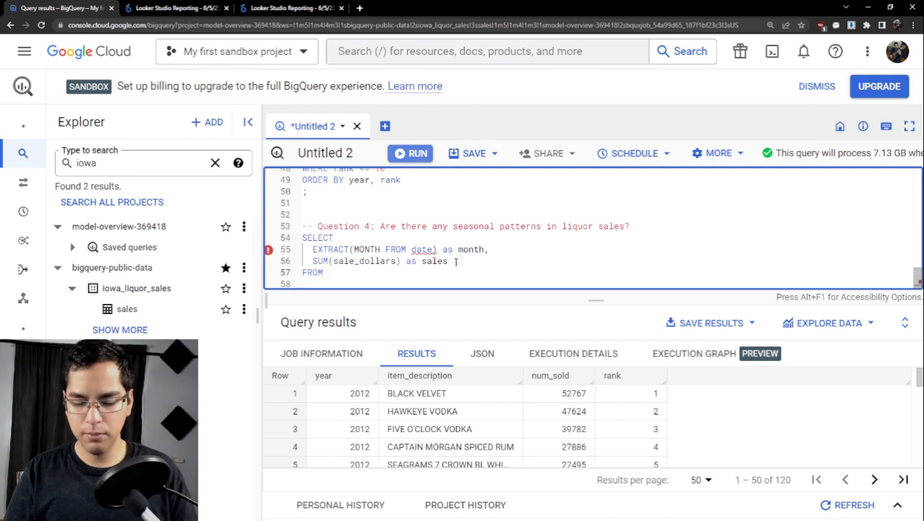
scroll(485, 247, up, 2)
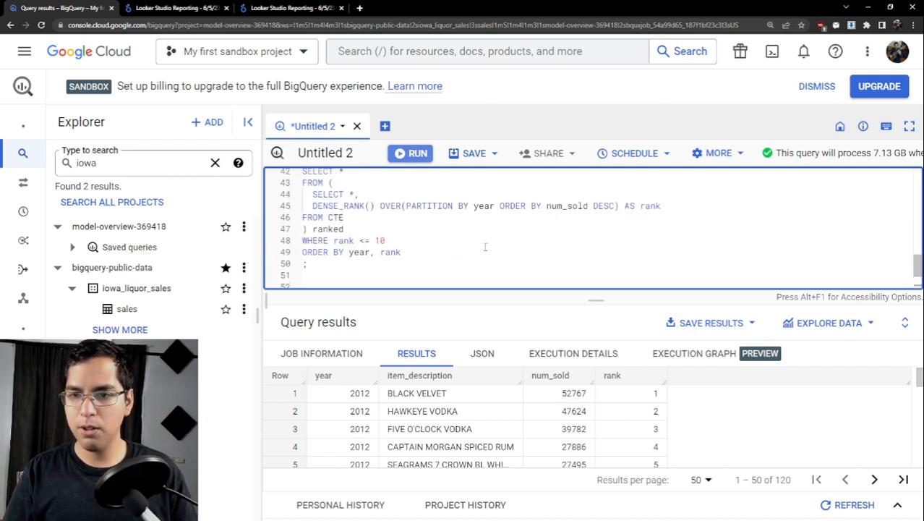
scroll(485, 247, up, 3)
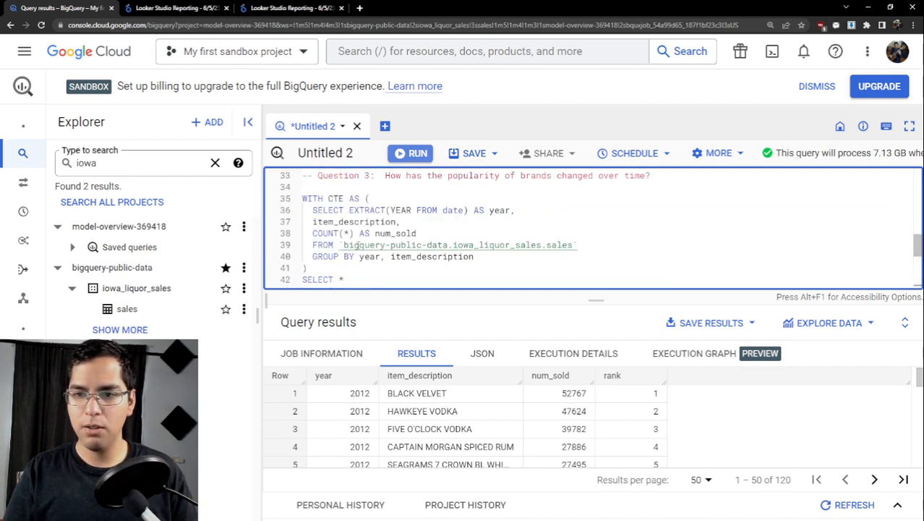
double_click(355, 245)
key(ctrl+c)
scroll(399, 240, down, 1)
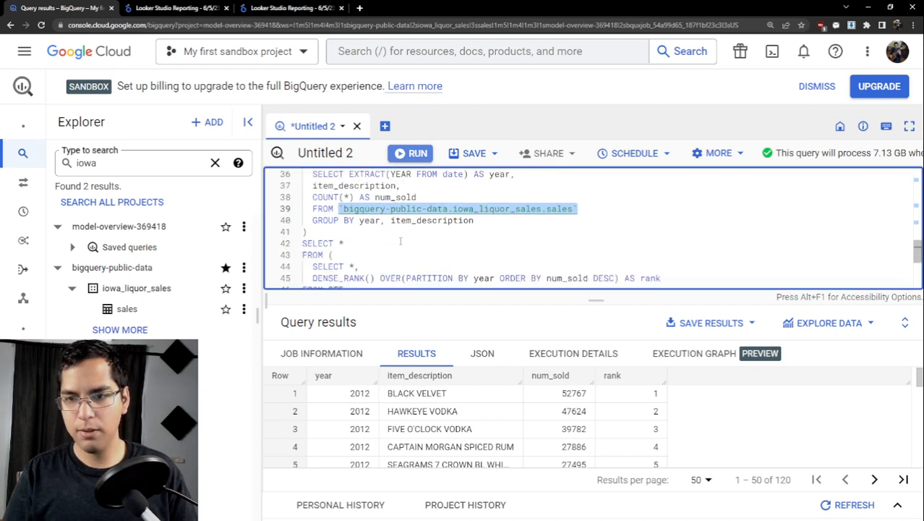
scroll(400, 241, down, 4)
click(338, 275)
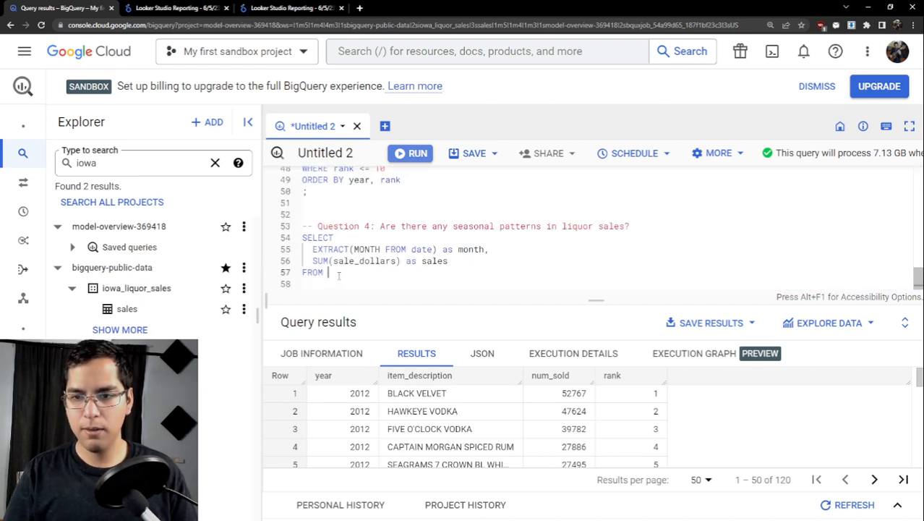
key(ctrl+v)
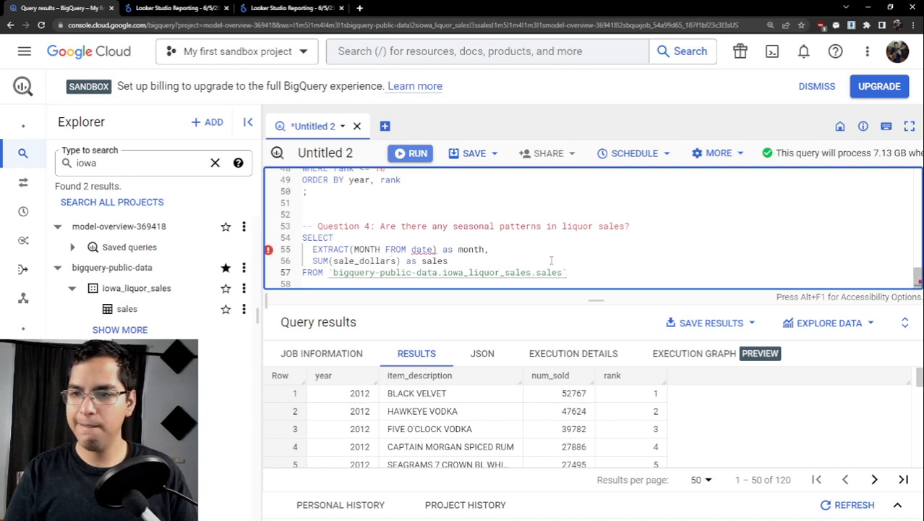
- Add the clause GROUP BY month below the Question 4 query's FROM line
key(Return)
text(GRTO)
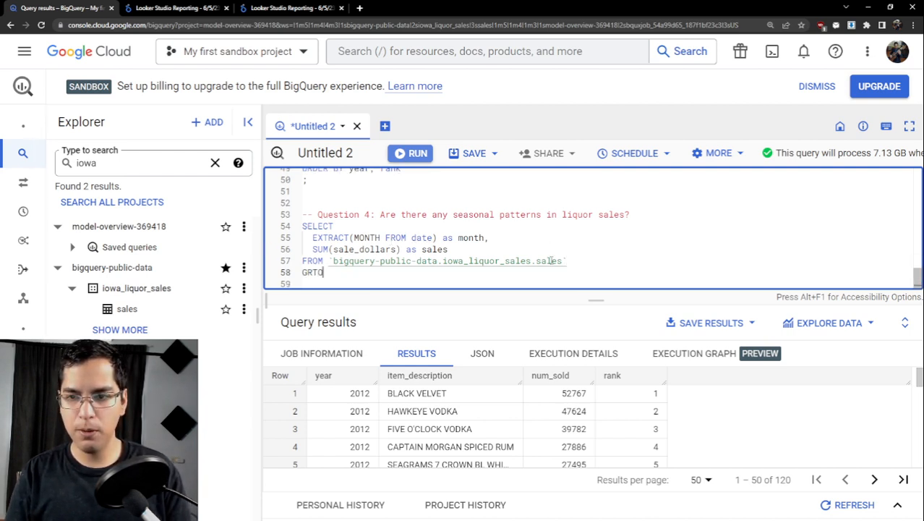
key(BackSpace)
key(BackSpace)
text(OUP )
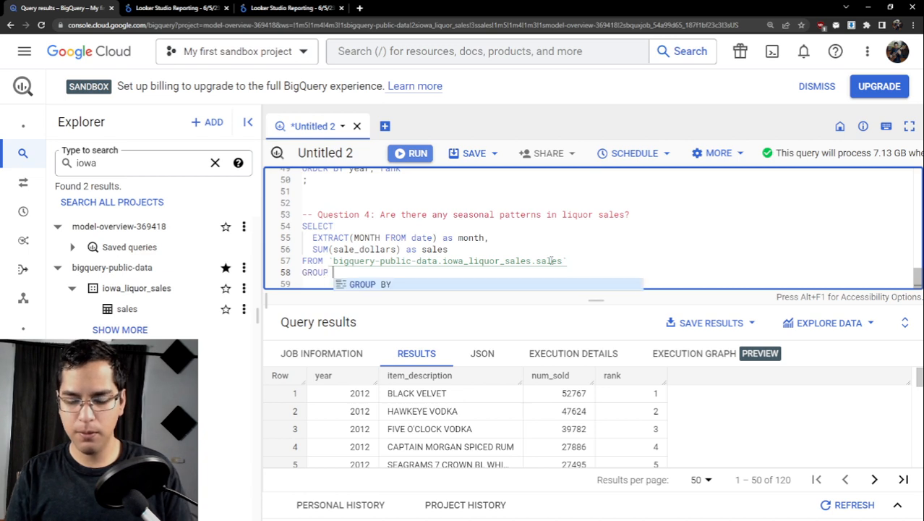
text(BY MONTH)
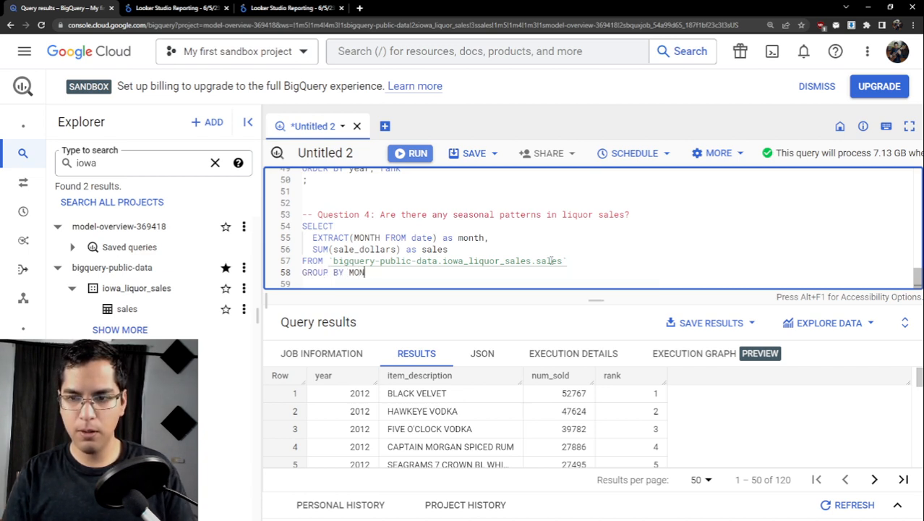
key(BackSpace)
key(BackSpace)
key(BackSpace)
key(BackSpace)
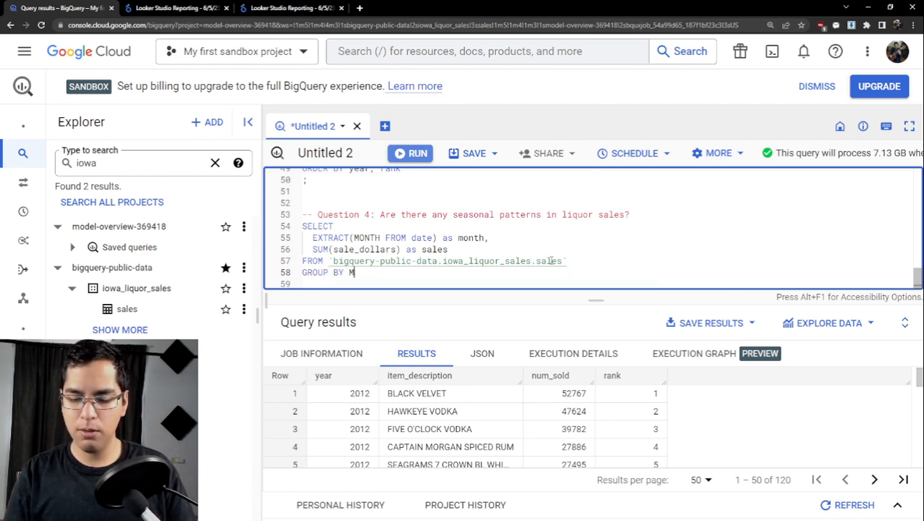
text(month)
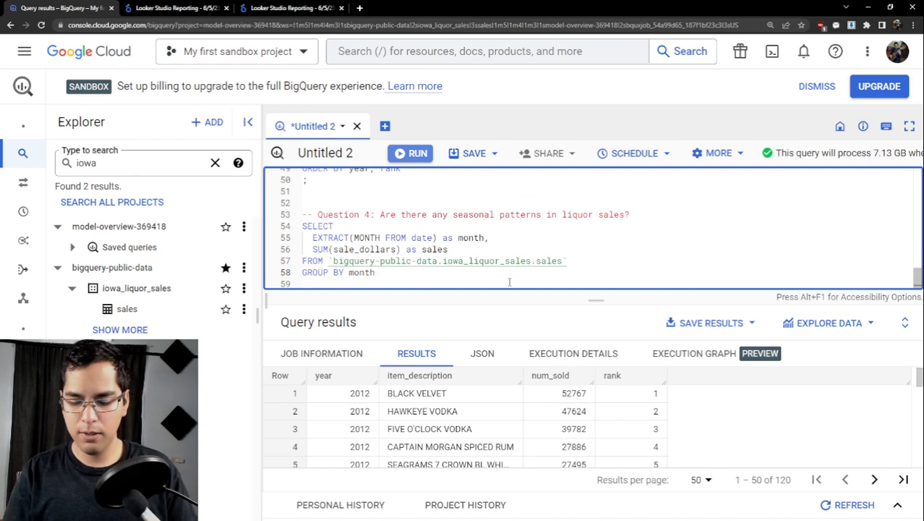
- Finish the Question 4 query with ORDER BY month ASC and a closing semicolon
key(Return)
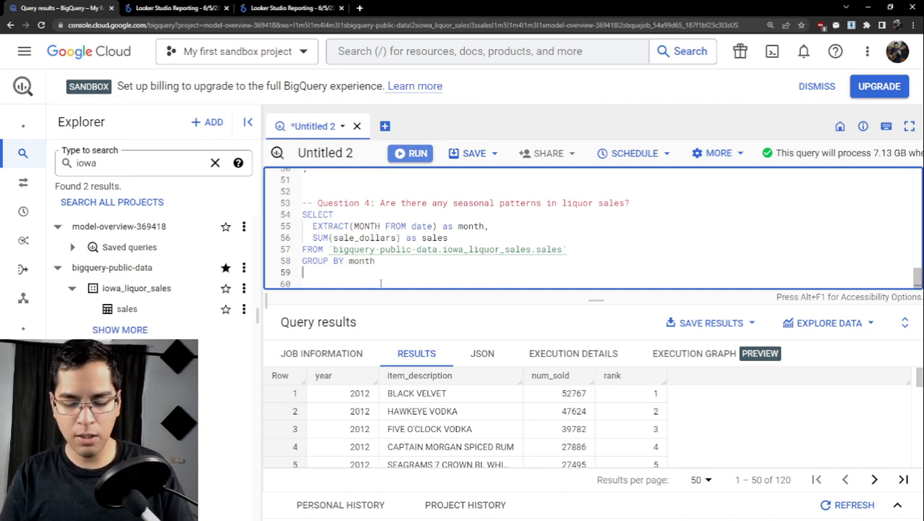
text(ORDER B)
key(Tab)
text(mo)
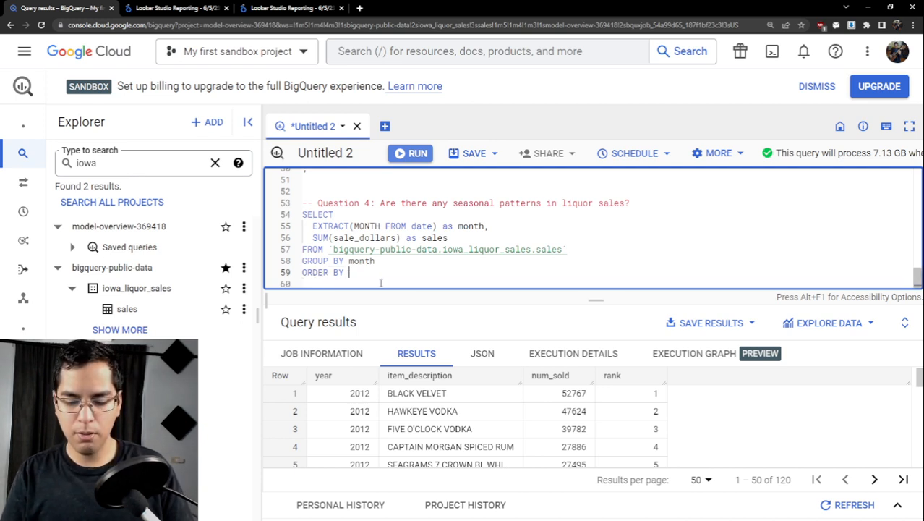
text(n)
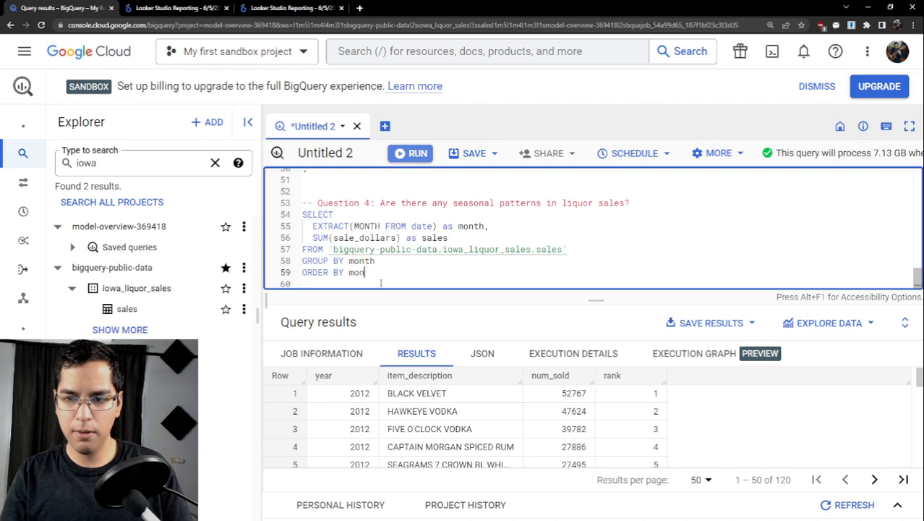
text(hth )
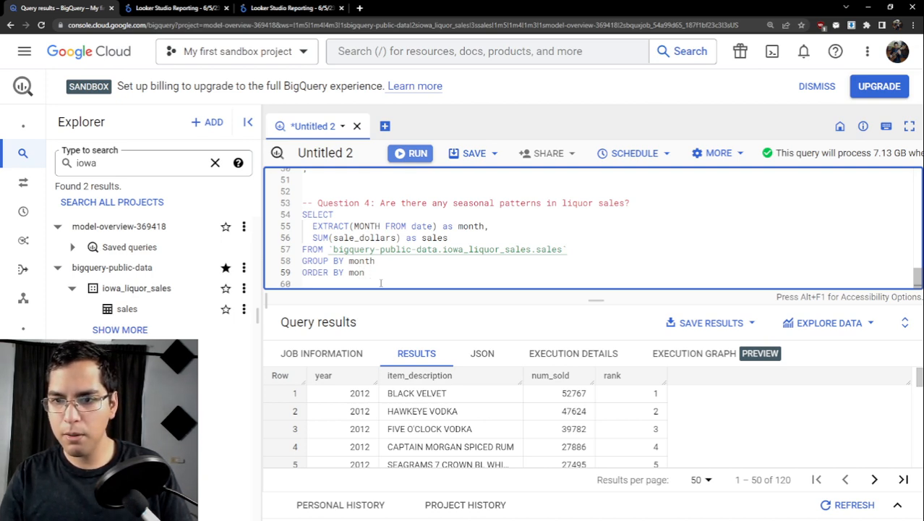
text( ASC)
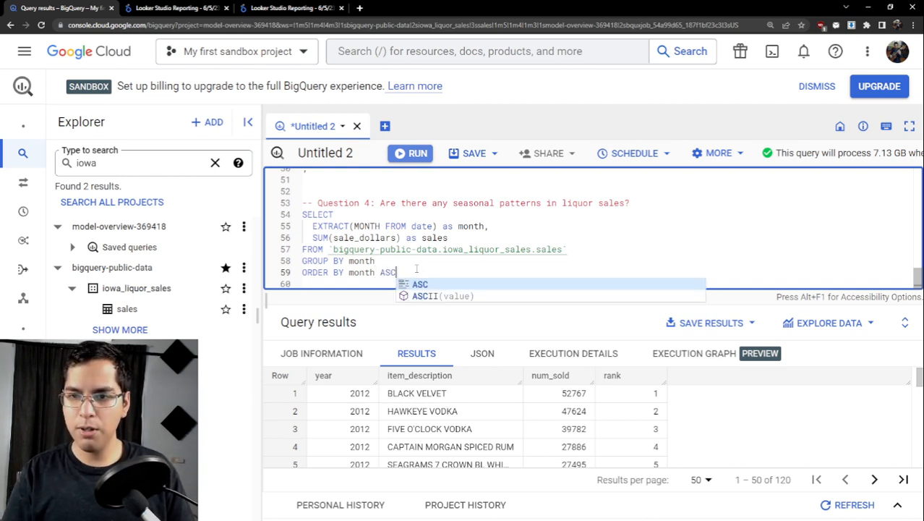
text(;)
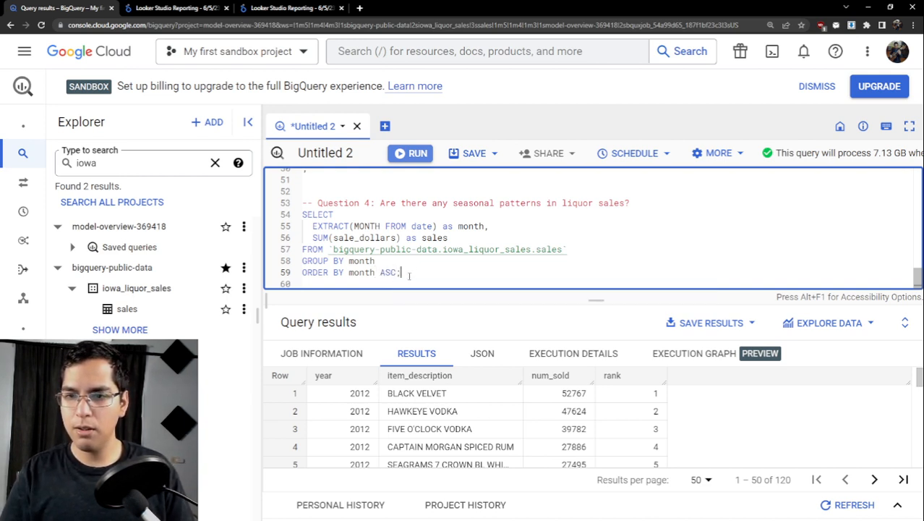
- Run only the Question 4 query, then enlarge the results area and widen the sales column to show full values
shift+click(302, 214)
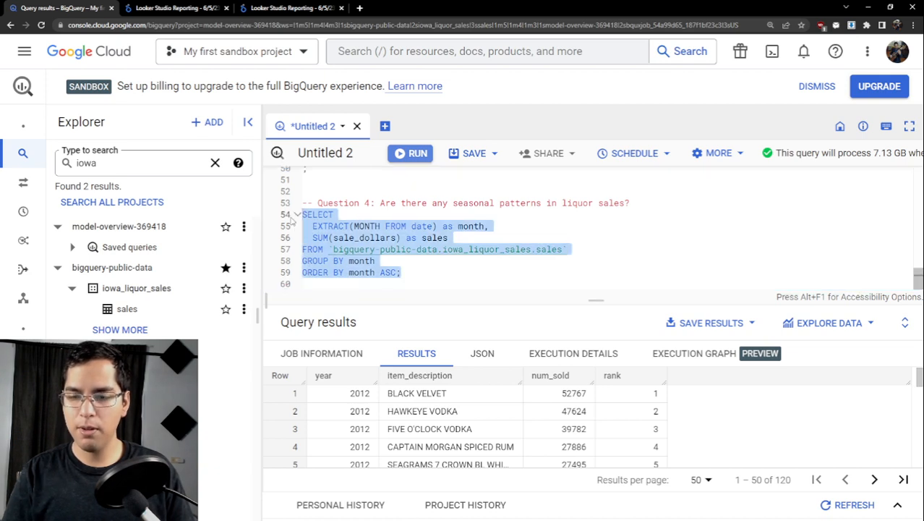
key(ctrl+Return)
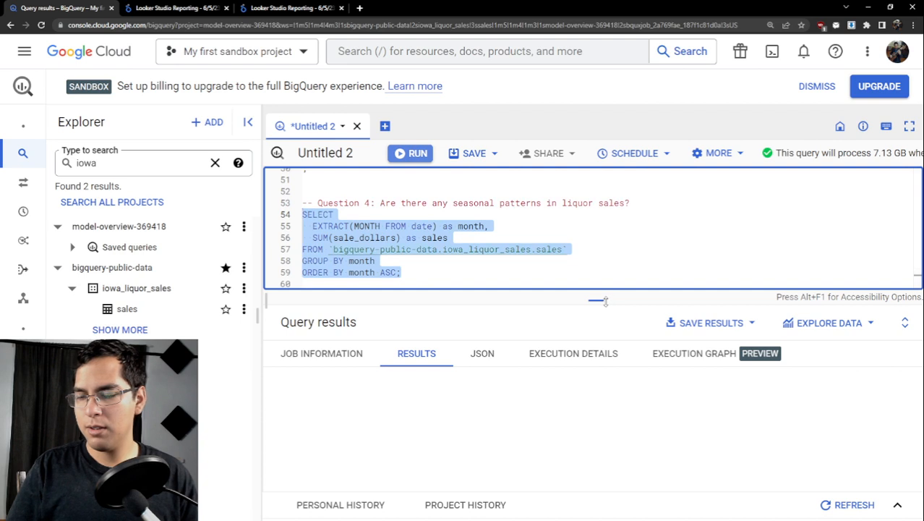
drag(595, 298, 595, 245)
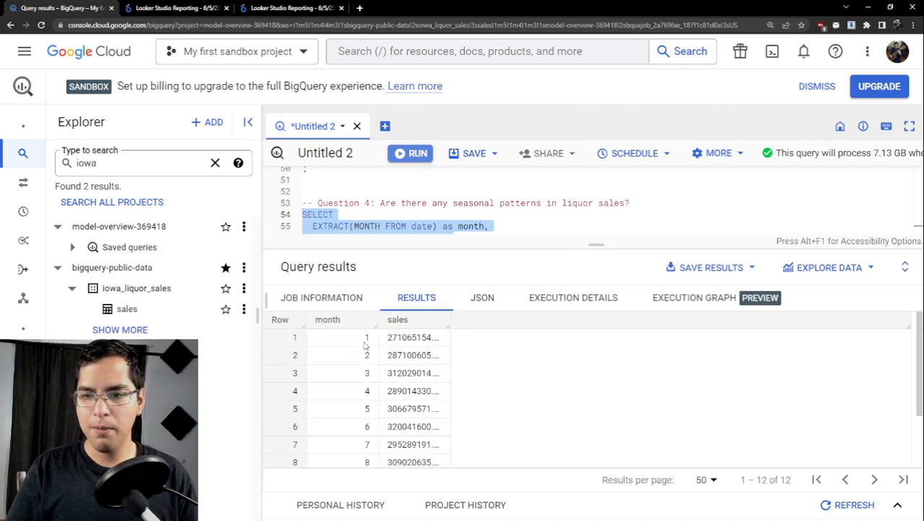
drag(450, 323, 511, 324)
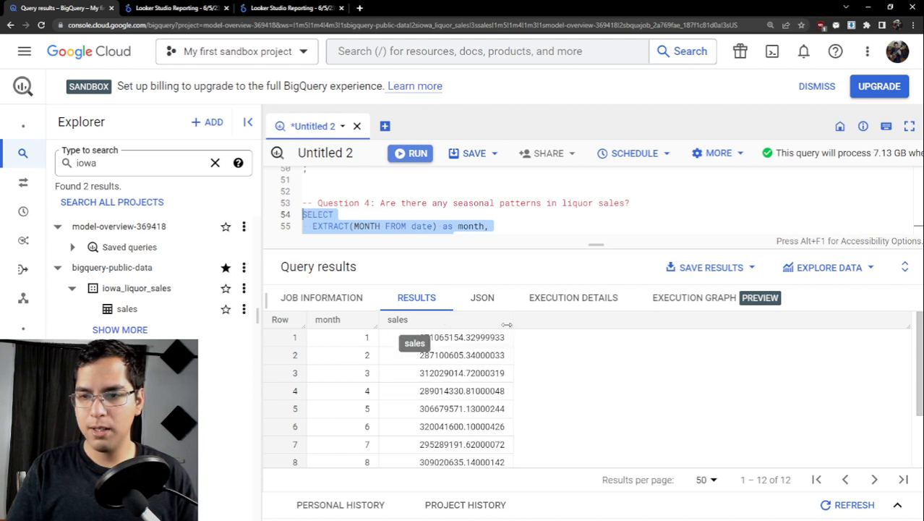
- Examine the sales totals of all months for seasonal patterns, highlighting the rows for months 10 and 1 for comparison
scroll(347, 373, down, 1)
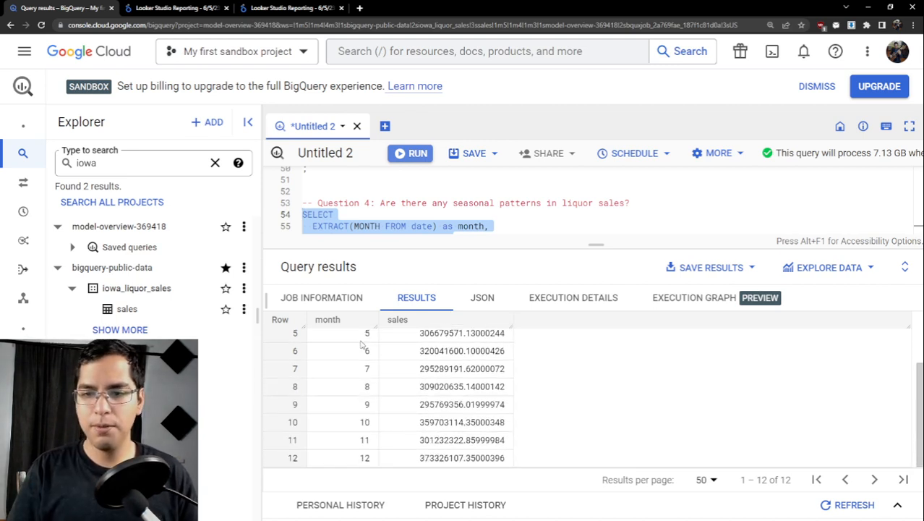
scroll(381, 417, up, 2)
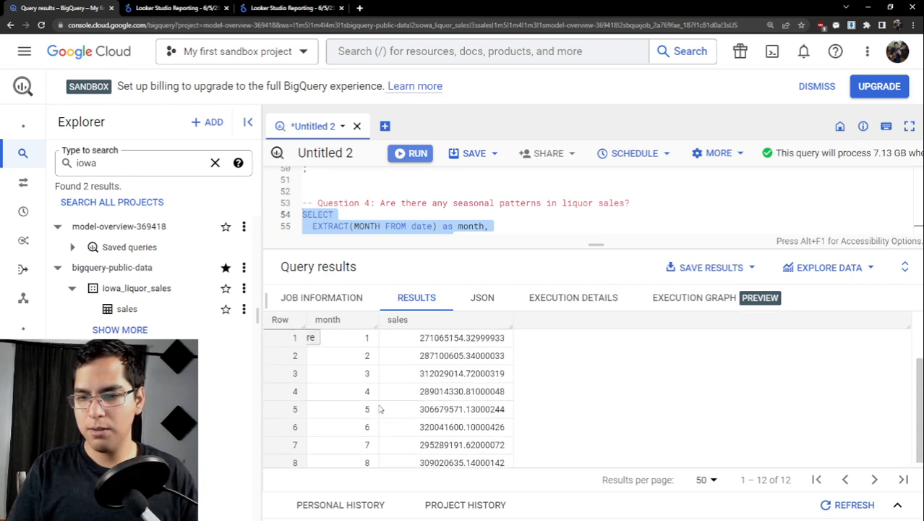
scroll(365, 349, down, 2)
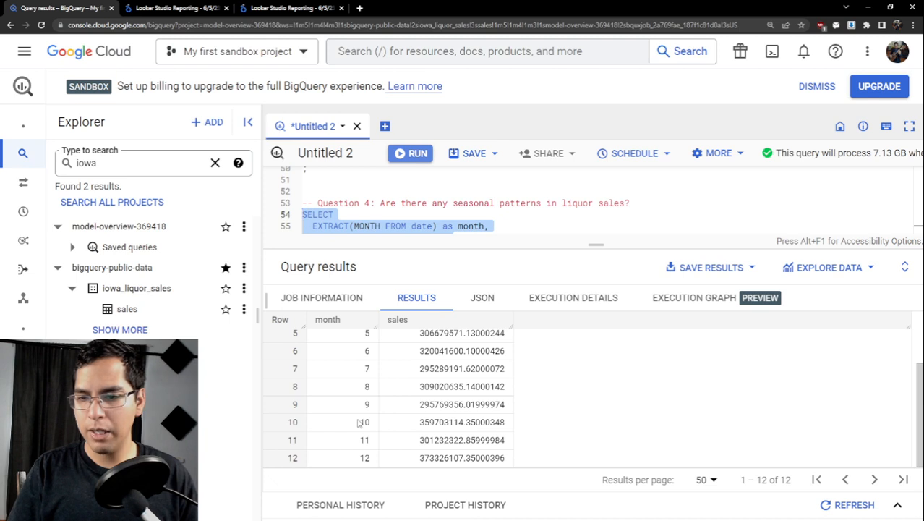
scroll(360, 423, up, 2)
scroll(417, 349, down, 2)
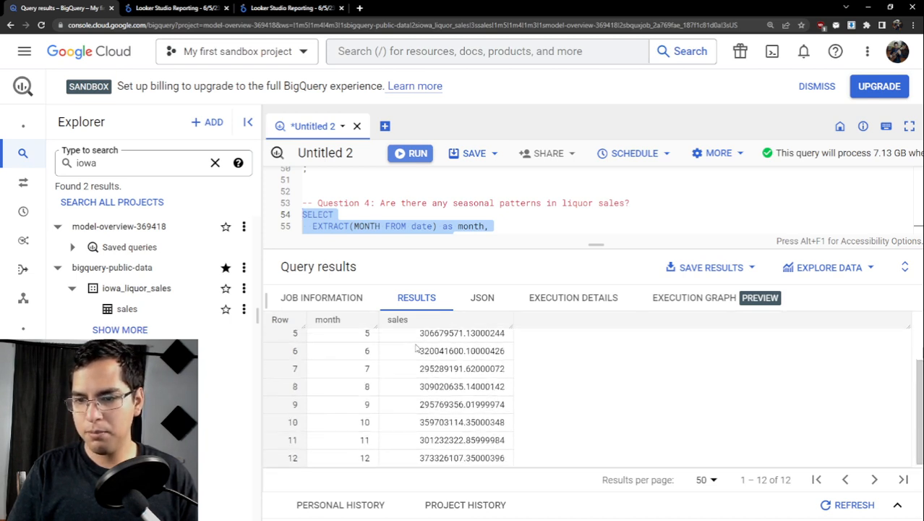
drag(354, 423, 400, 426)
click(509, 426)
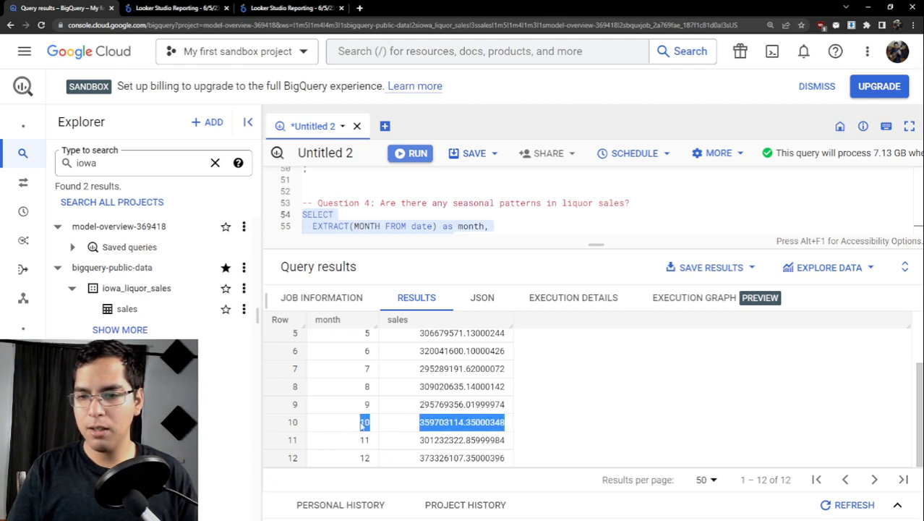
scroll(418, 424, up, 2)
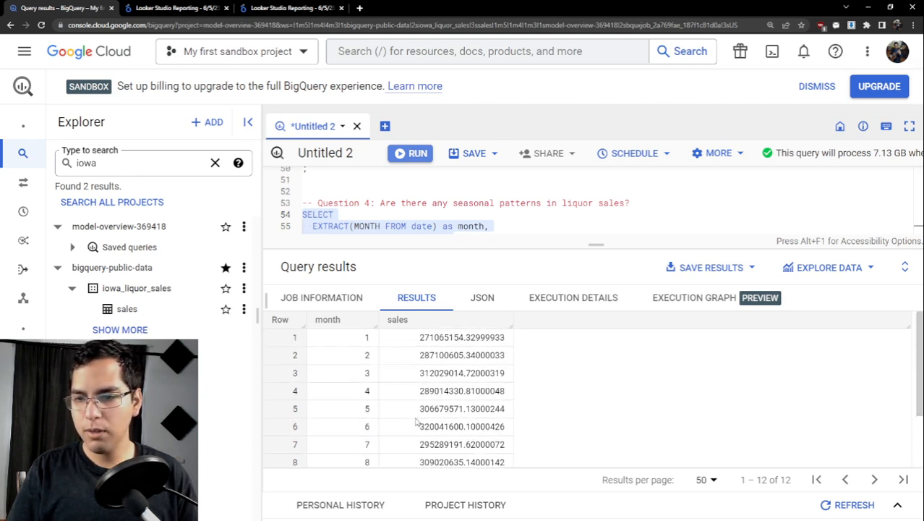
scroll(407, 359, down, 2)
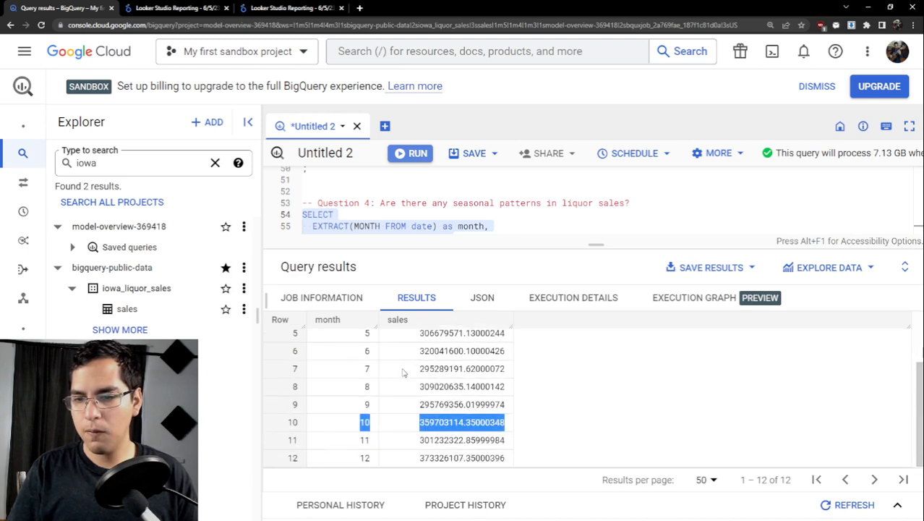
scroll(404, 394, up, 2)
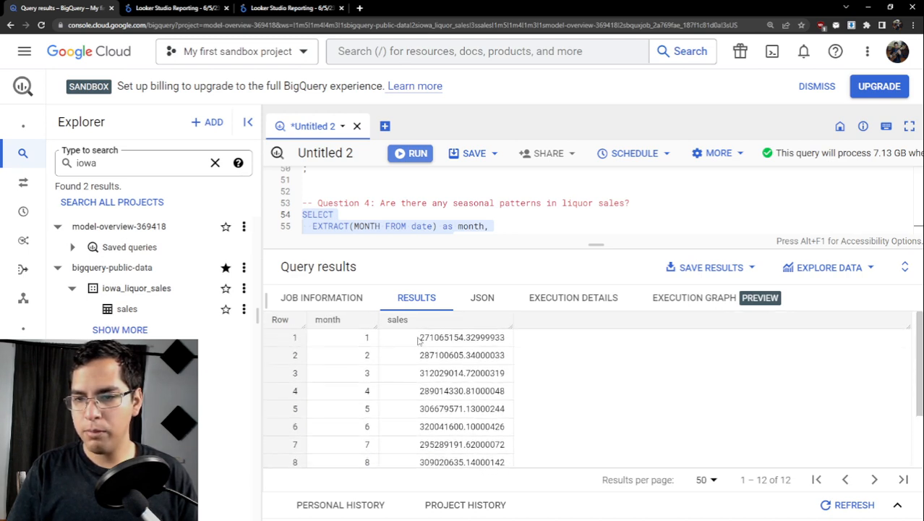
drag(361, 339, 474, 338)
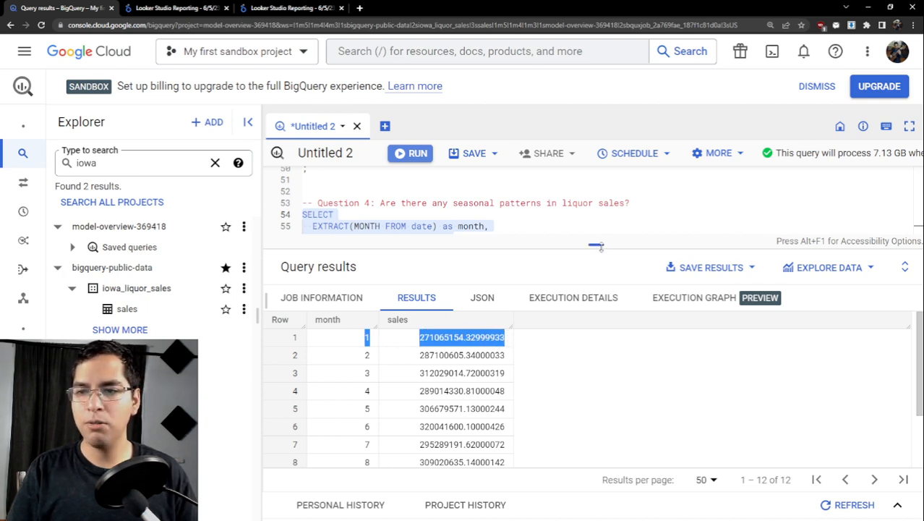
- Review the remaining monthly sales rows and explore the Question 4 query results with Looker Studio
drag(597, 246, 597, 267)
scroll(519, 391, down, 3)
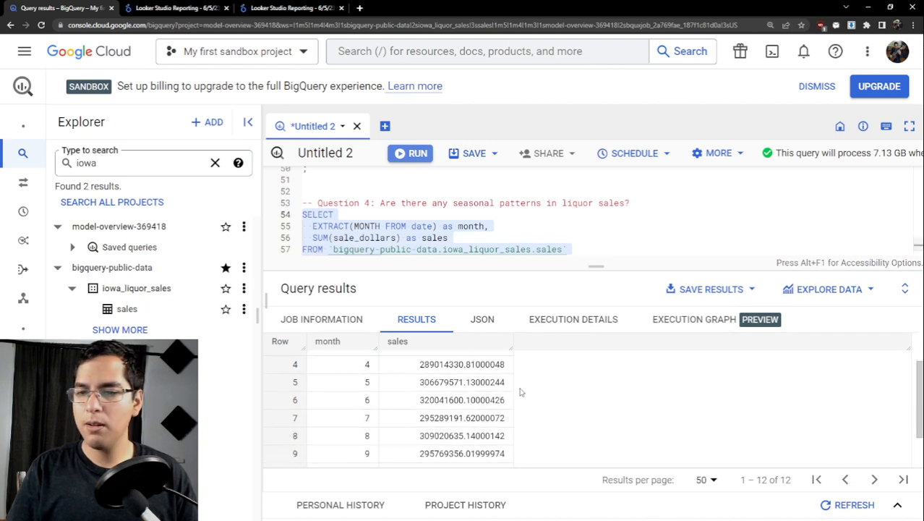
scroll(519, 391, up, 3)
scroll(515, 391, down, 5)
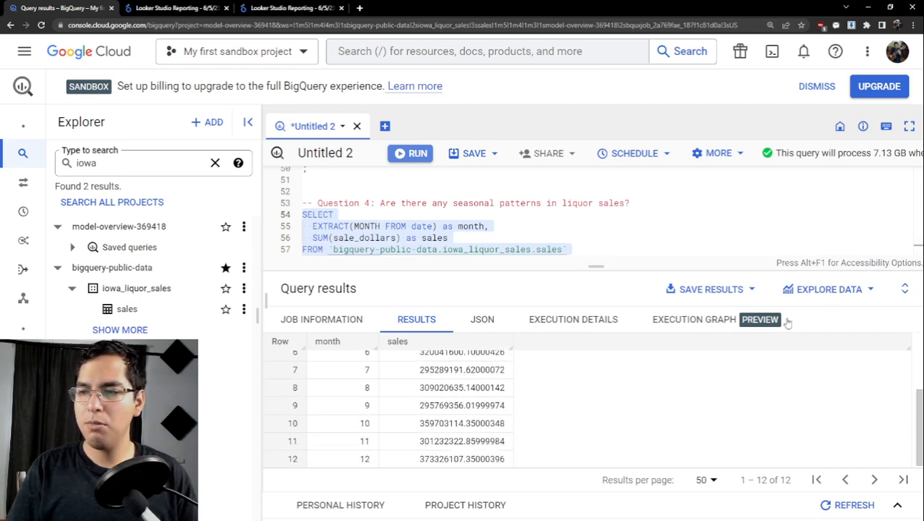
click(817, 289)
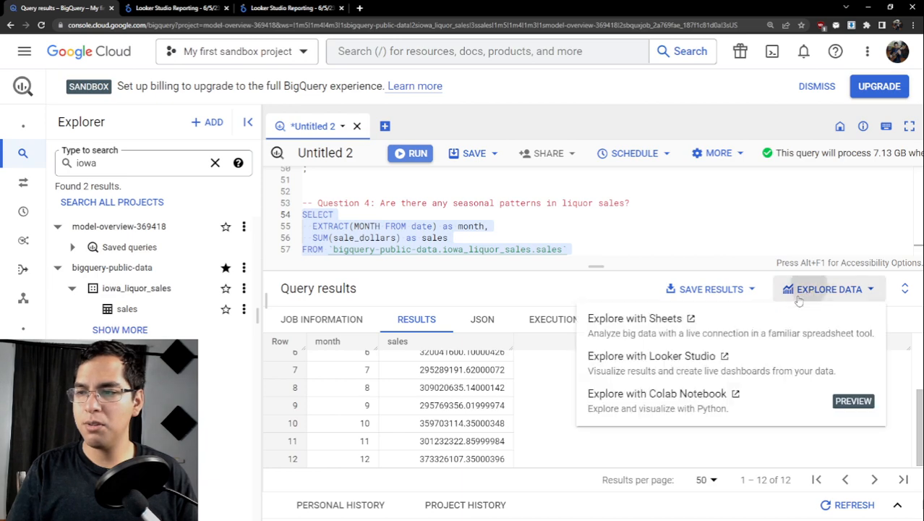
click(754, 361)
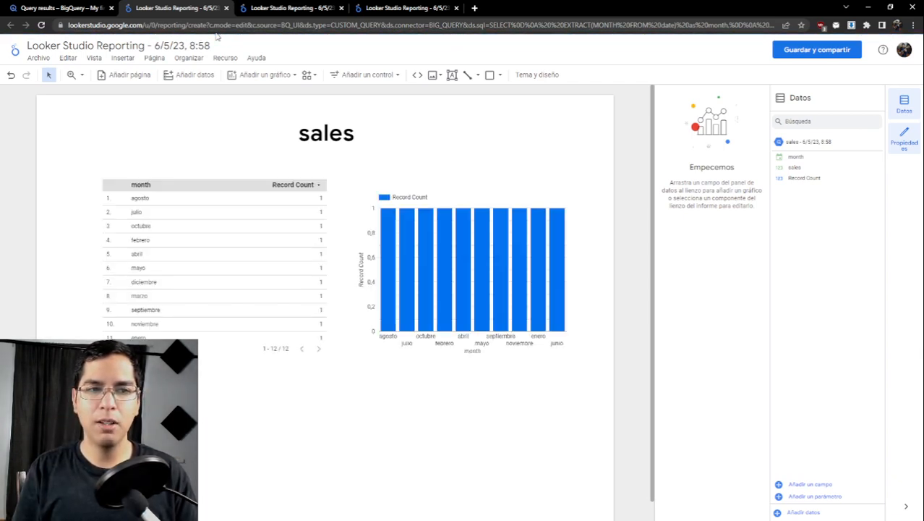
- Delete the default table and the default Record Count bar chart from the new Looker Studio report
click(214, 187)
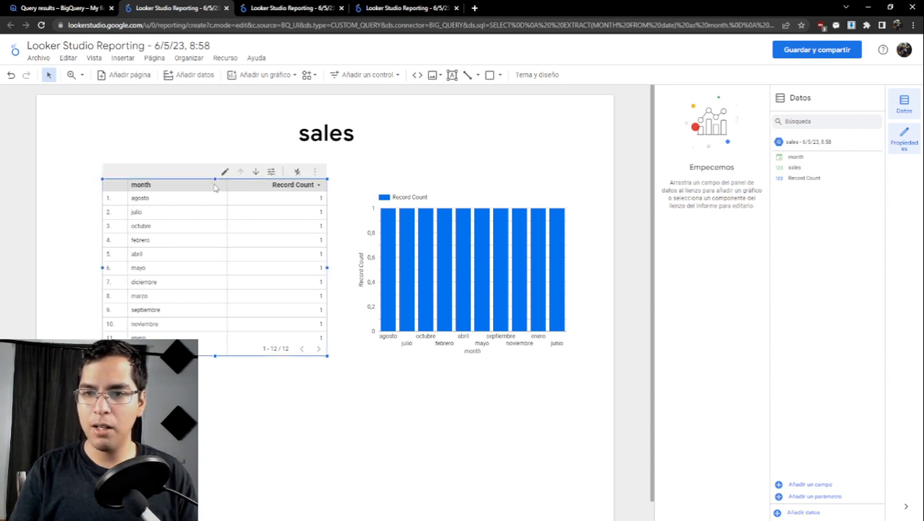
key(Delete)
click(452, 188)
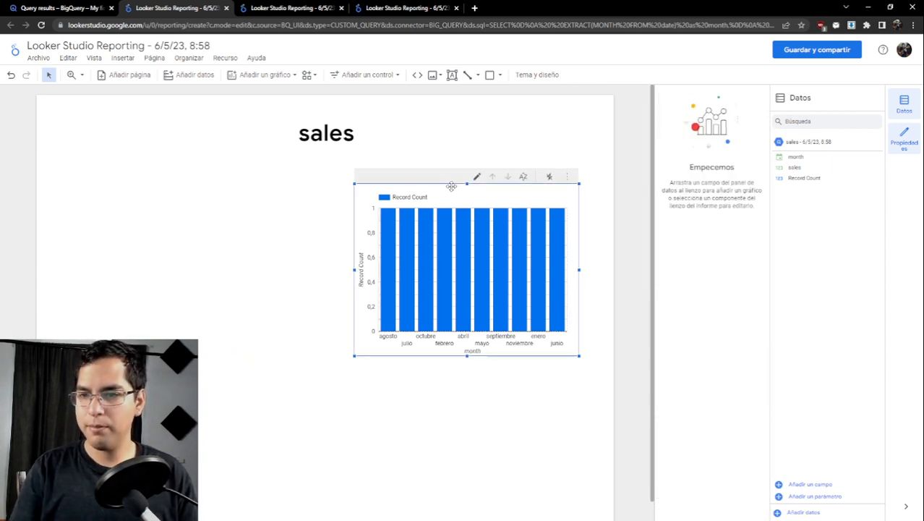
key(Delete)
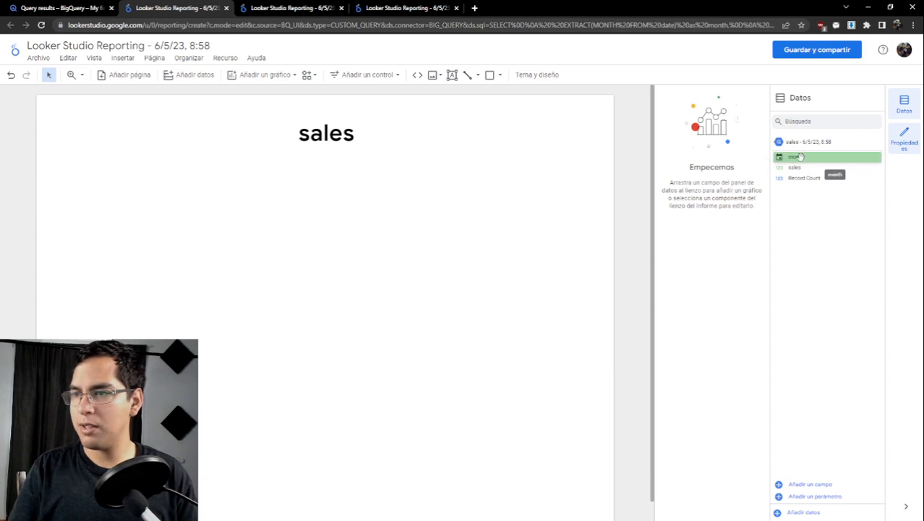
- Add a column chart below the sales title and replace its Record Count metric with sales
click(264, 75)
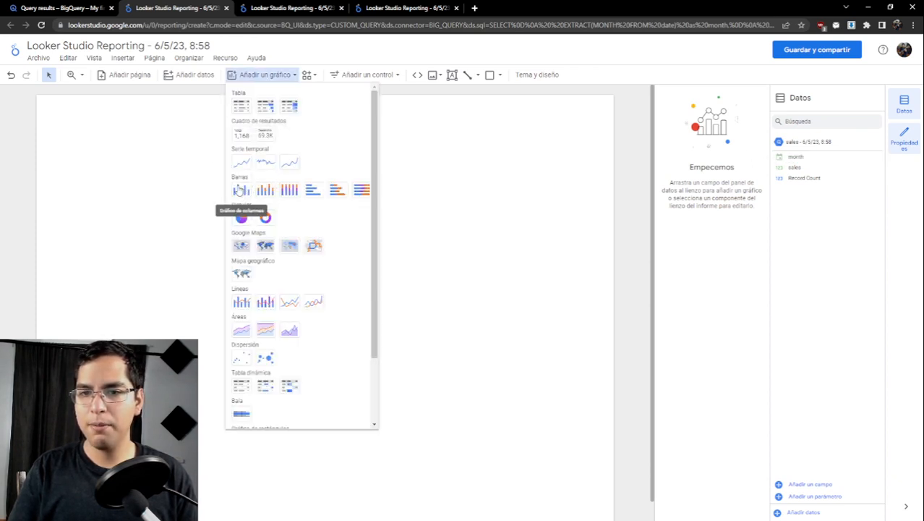
click(239, 190)
click(198, 201)
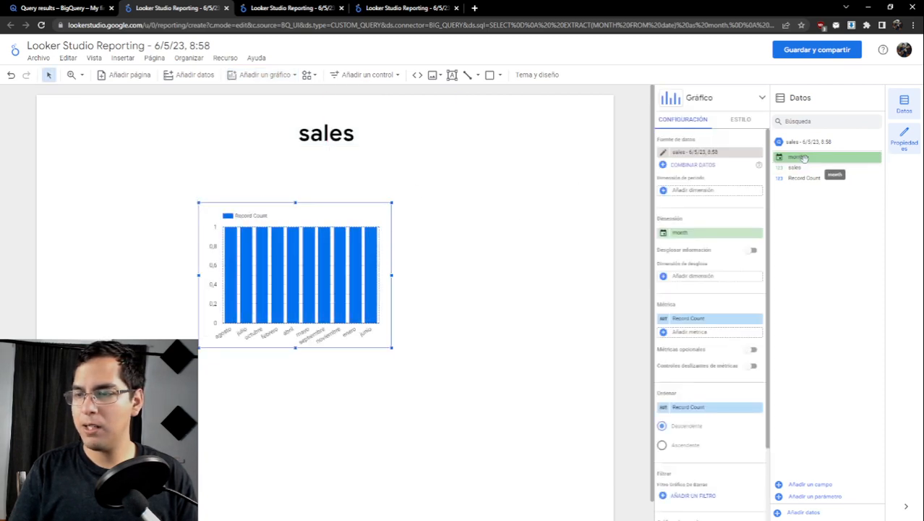
drag(805, 168, 701, 334)
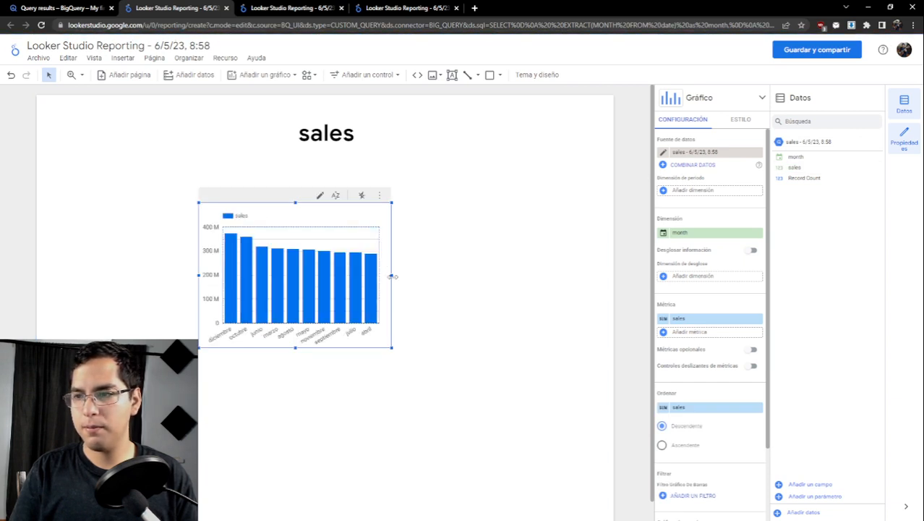
- Enlarge the sales column chart on both sides and downward until it spans most of the page width
drag(391, 275, 516, 274)
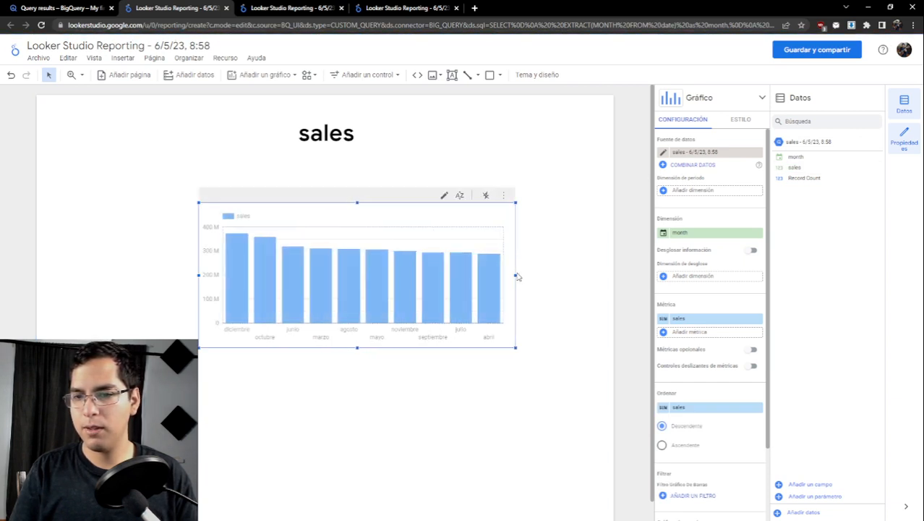
drag(515, 348, 569, 368)
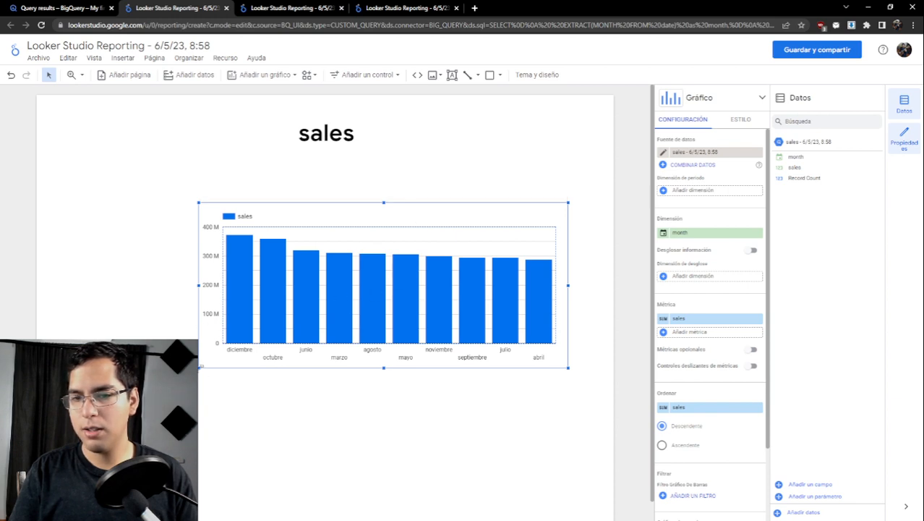
drag(200, 367, 125, 380)
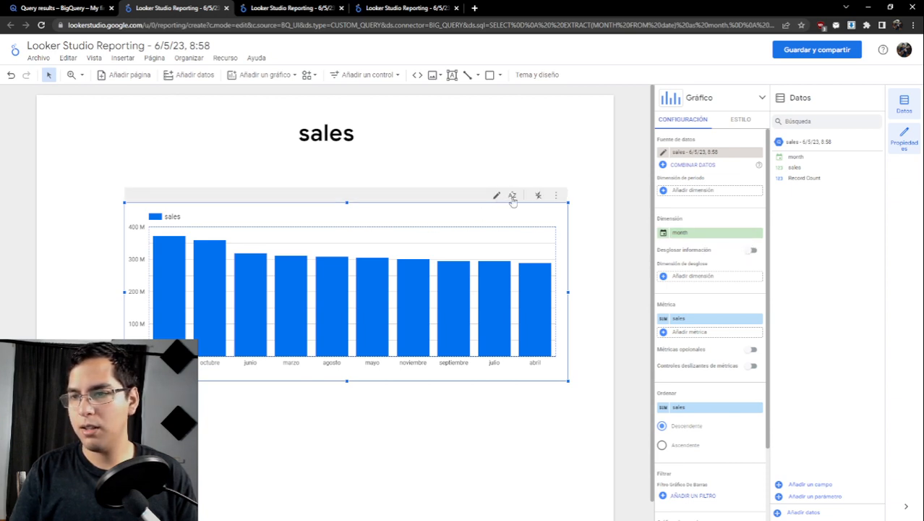
- Sort the sales column chart by month in descending order and widen the chart slightly
click(518, 198)
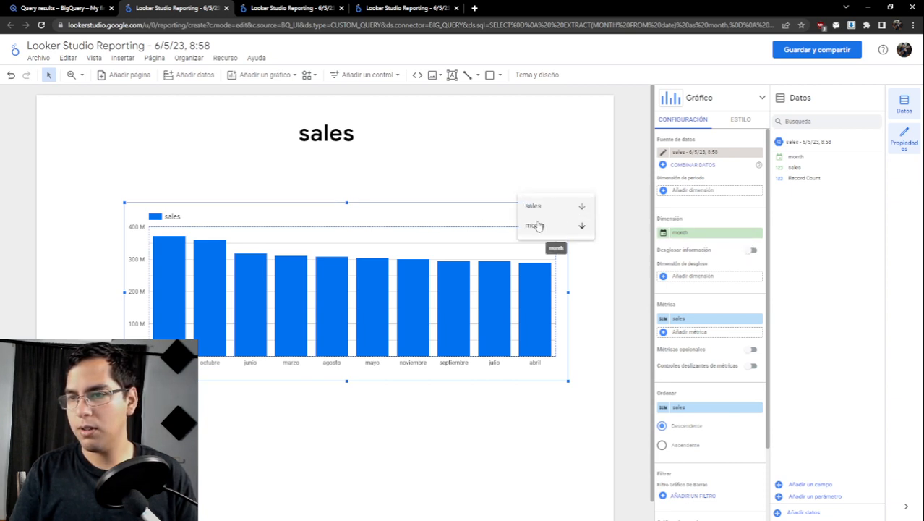
click(534, 223)
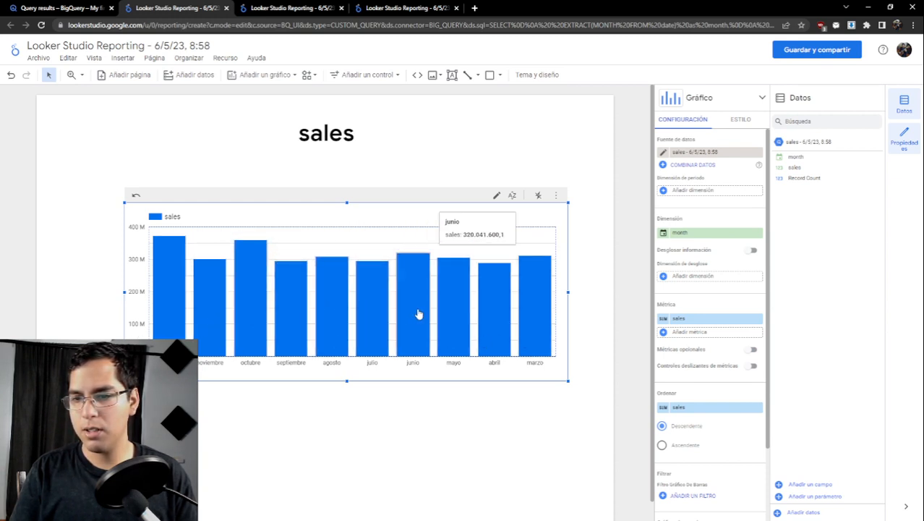
mouse_move(567, 291)
mouse_down()
mouse_move(612, 291)
mouse_move(579, 292)
mouse_up()
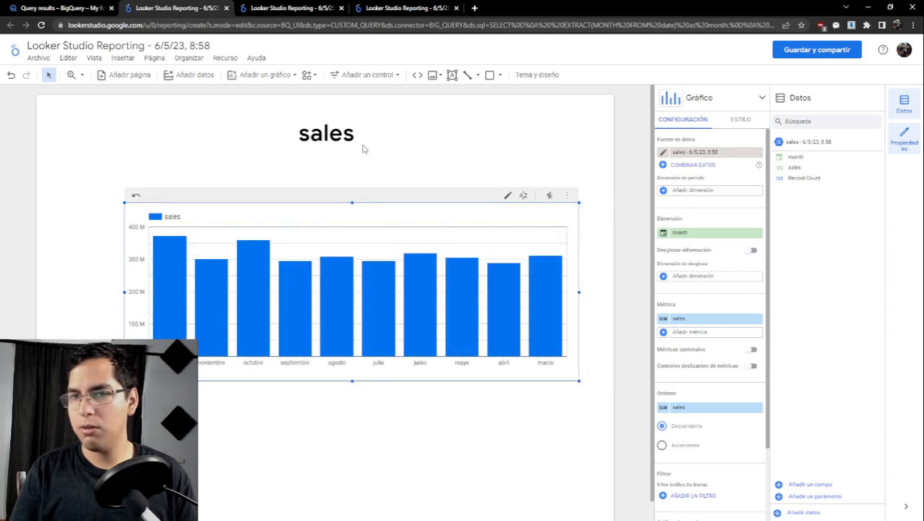
- Check the full Question 4 query in BigQuery, return to the Looker Studio report and set the chart's number of bars to 12
click(85, 8)
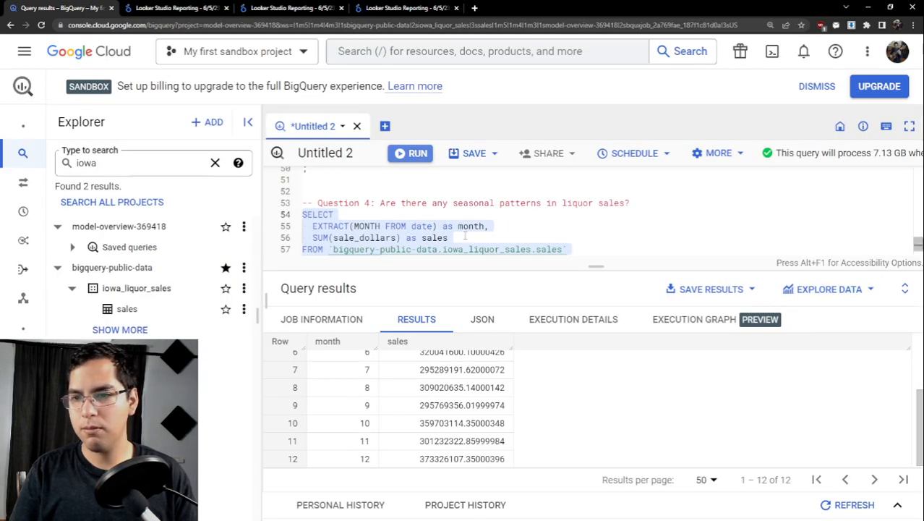
scroll(465, 235, down, 1)
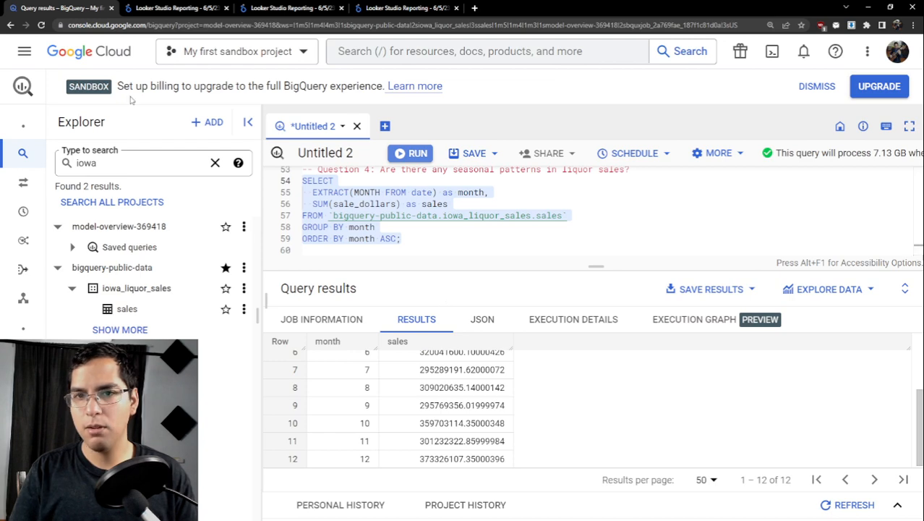
click(164, 13)
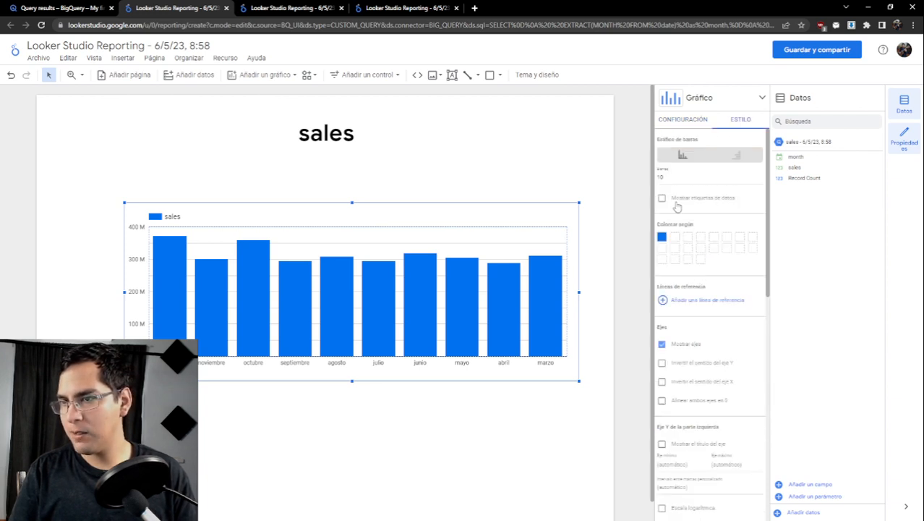
double_click(660, 177)
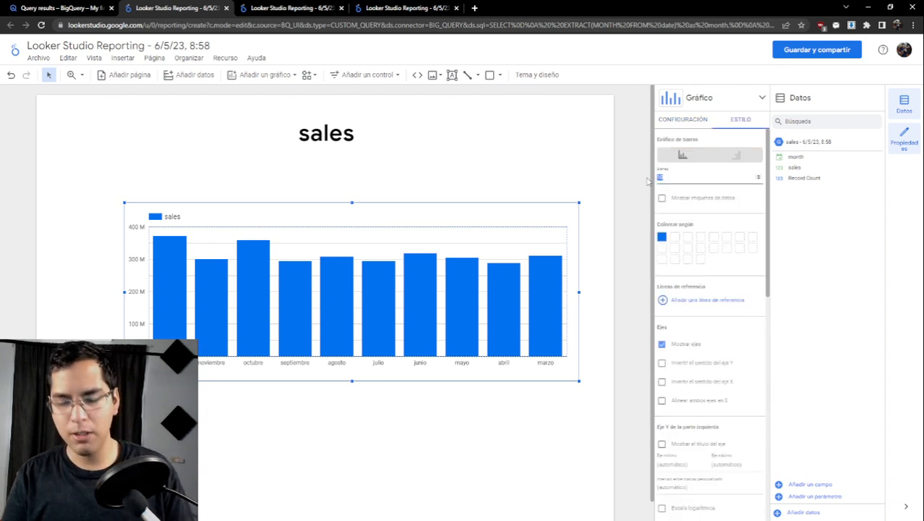
text(12)
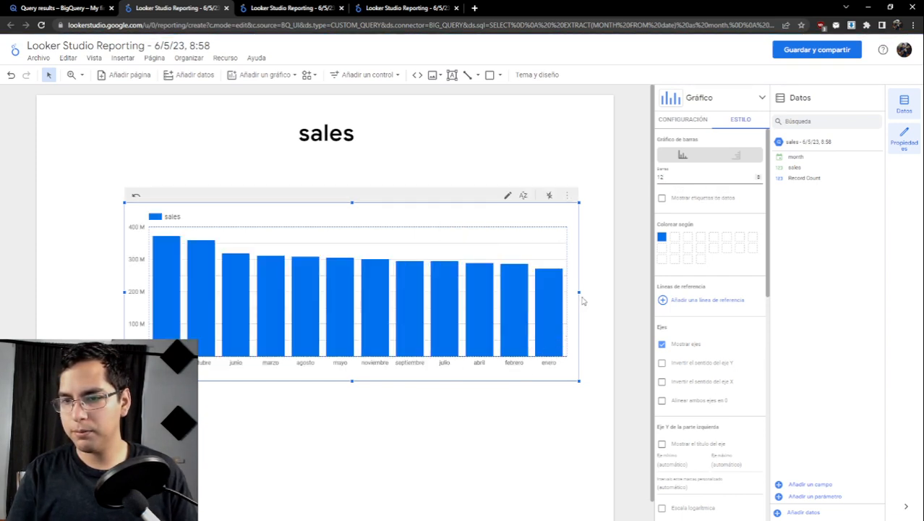
- Reapply the descending month sort to the 12-bar sales chart
click(527, 199)
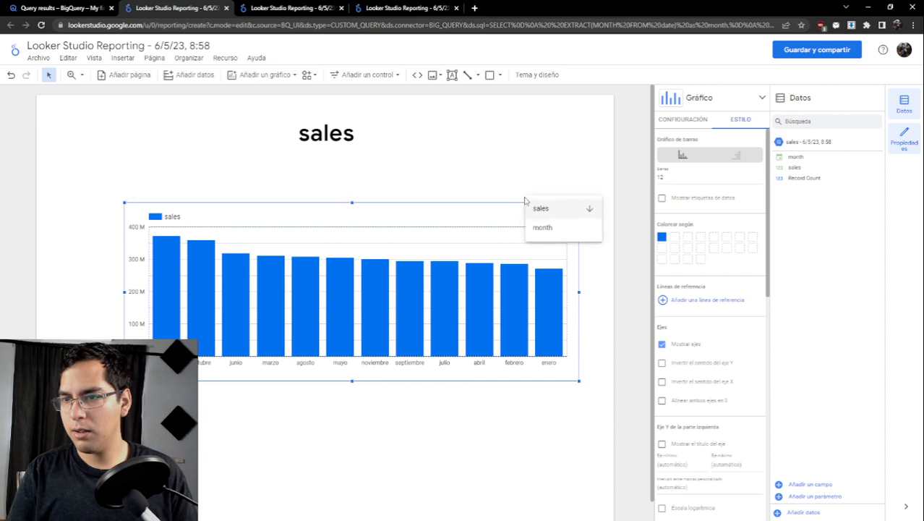
click(590, 230)
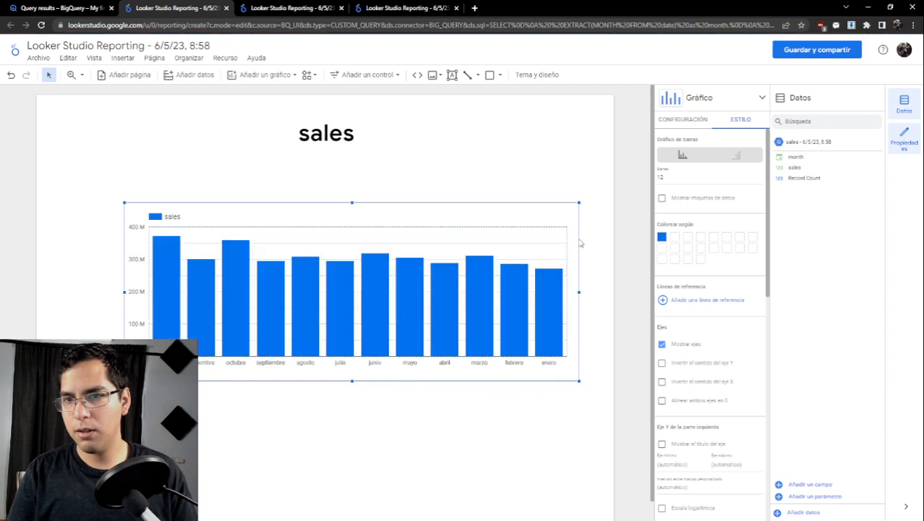
mouse_move(557, 214)
click(529, 199)
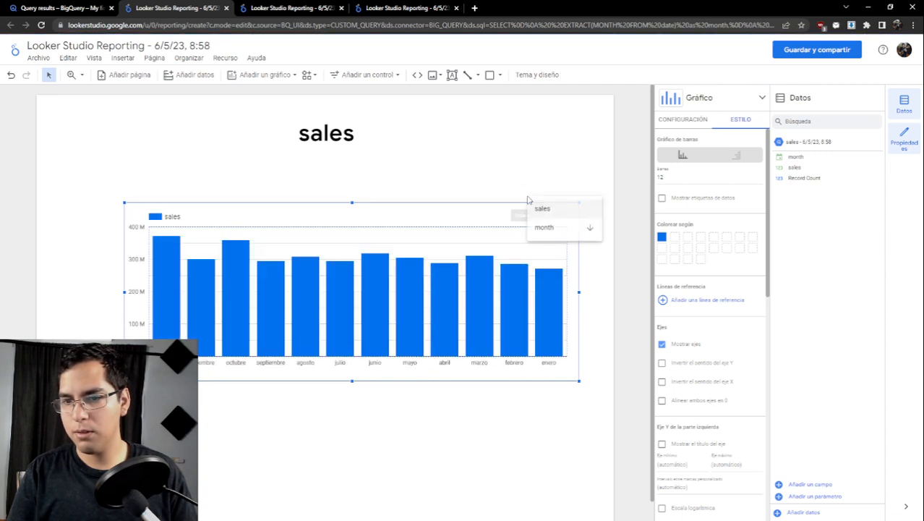
click(464, 207)
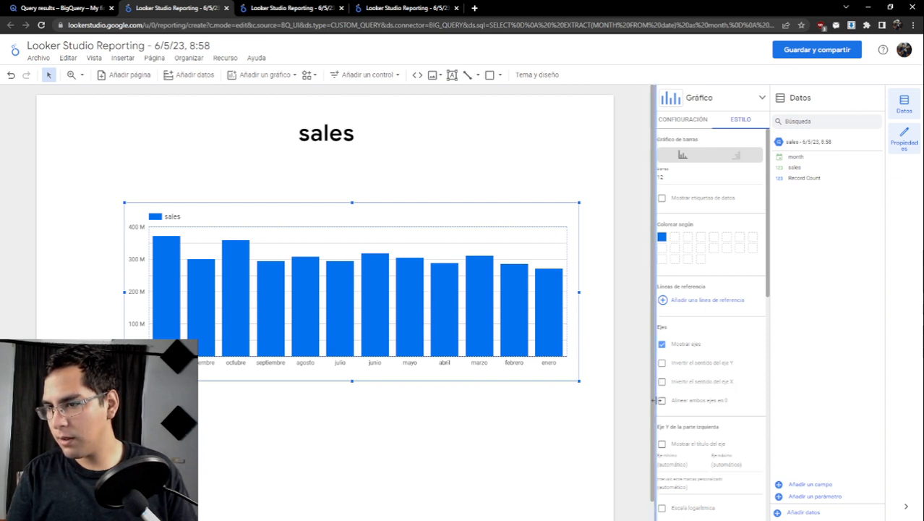
- Reverse the direction of the chart's X axis so the months run from enero to diciembre
scroll(730, 377, down, 4)
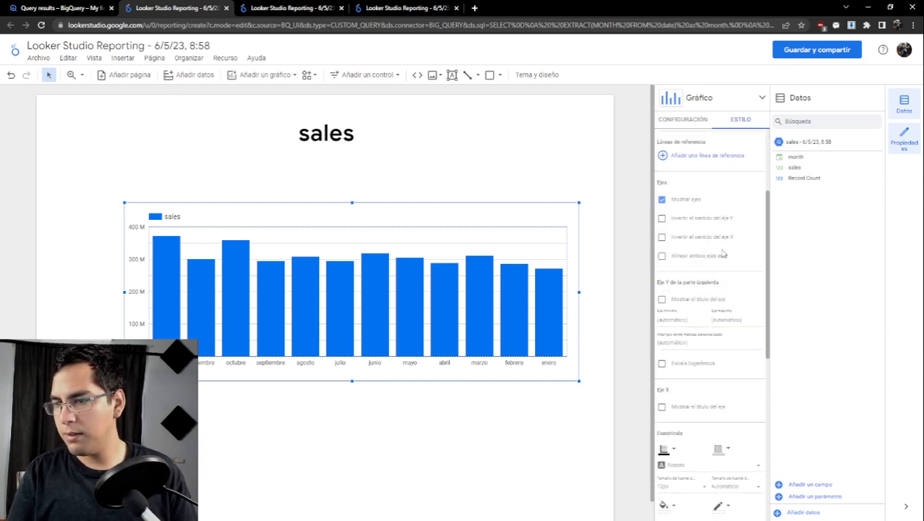
scroll(747, 268, up, 4)
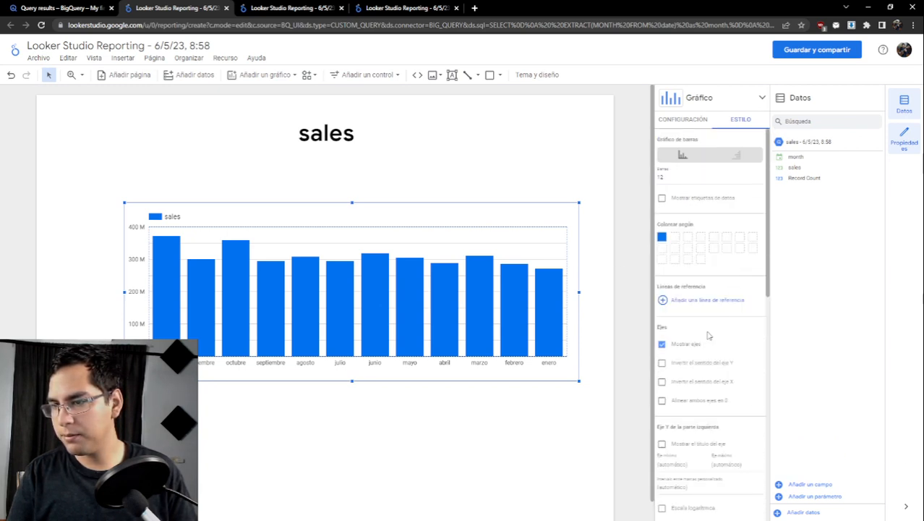
click(662, 382)
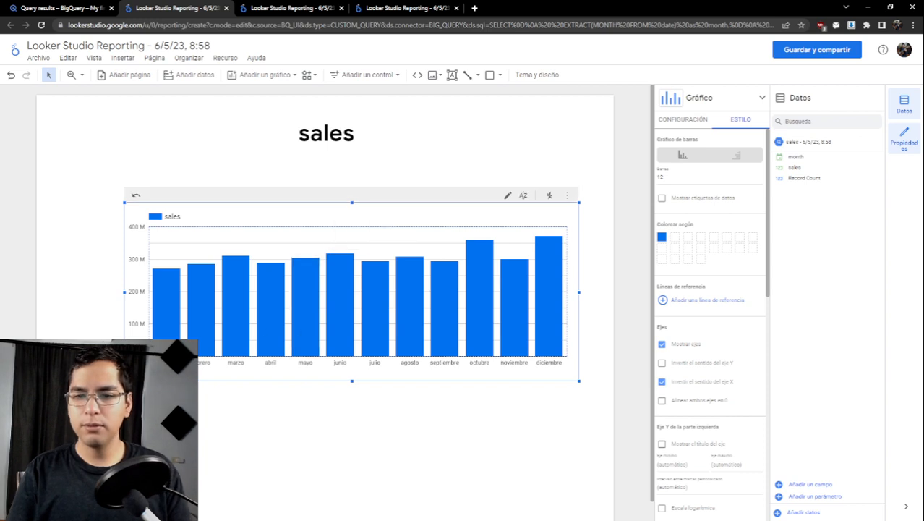
- Make the monthly sales chart taller and move it closer beneath the sales title
drag(124, 381, 151, 483)
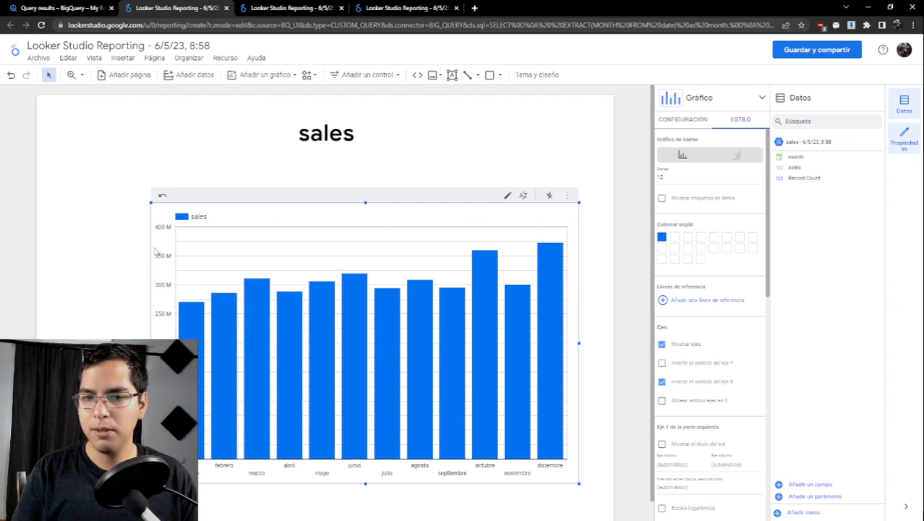
drag(274, 201, 251, 182)
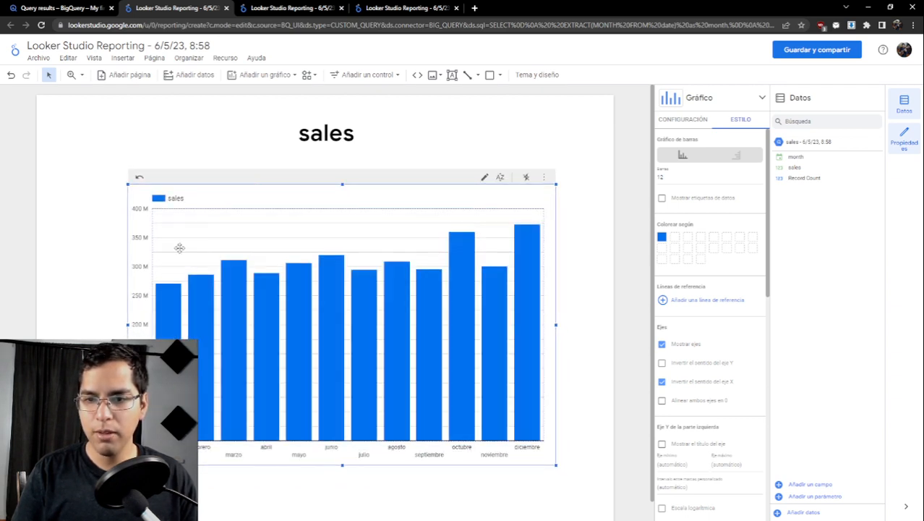
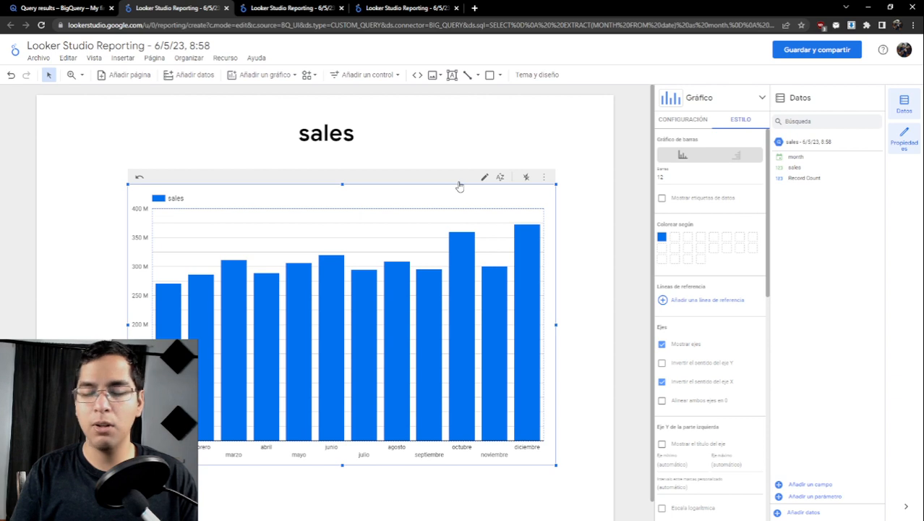
- Widen the monthly sales chart by extending its left edge toward the page's left margin
mouse_move(524, 248)
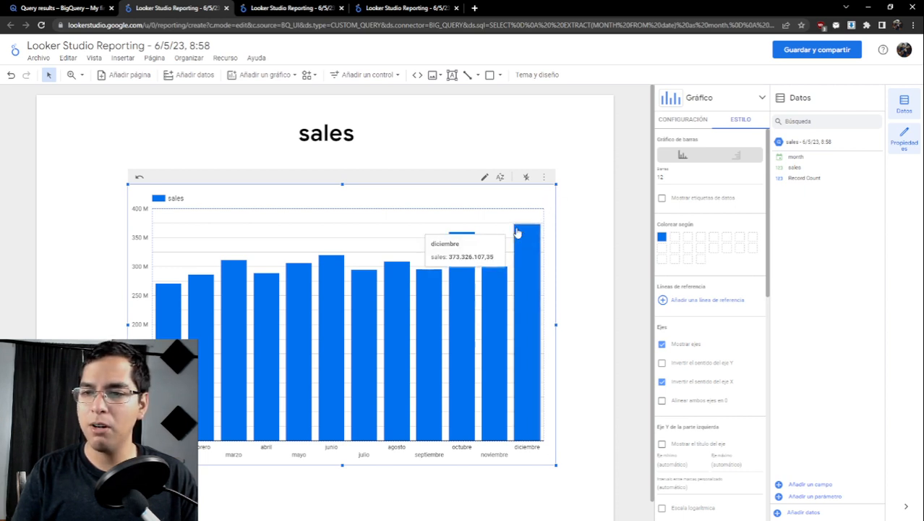
mouse_move(463, 243)
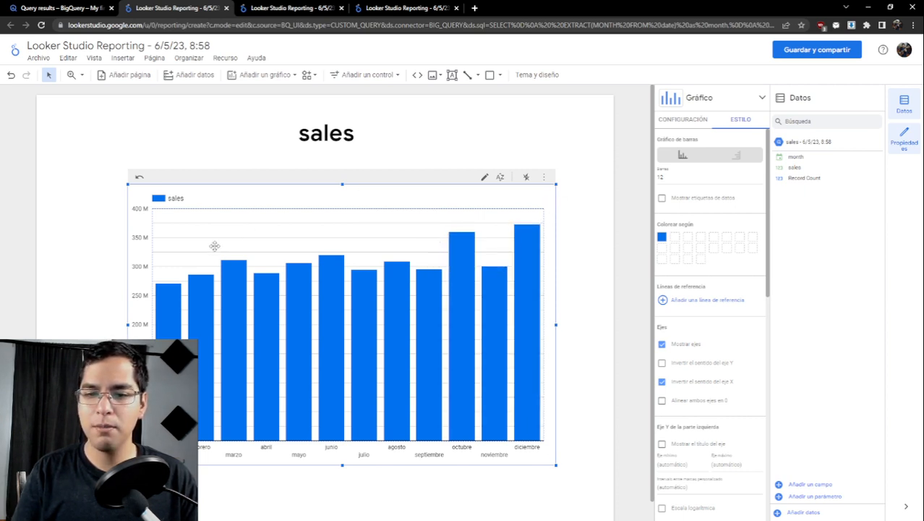
mouse_move(215, 280)
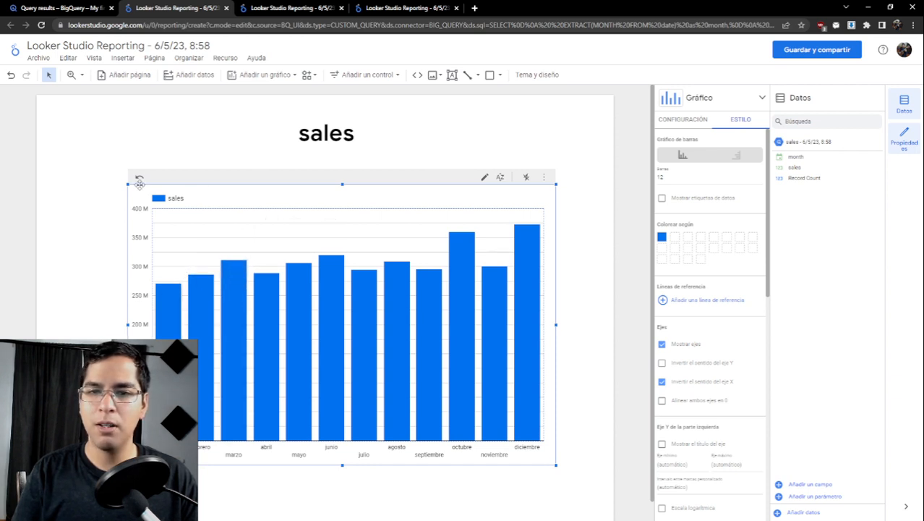
drag(130, 184, 66, 189)
mouse_move(188, 280)
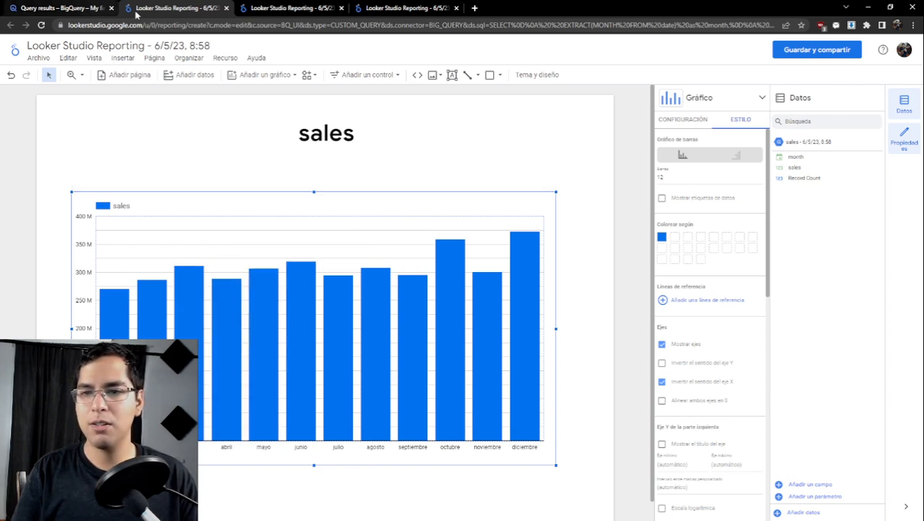
- Switch to the BigQuery query editor and add the comment "-- Question 5: Which counties have the highest sales?" below the Question 4 query
click(71, 7)
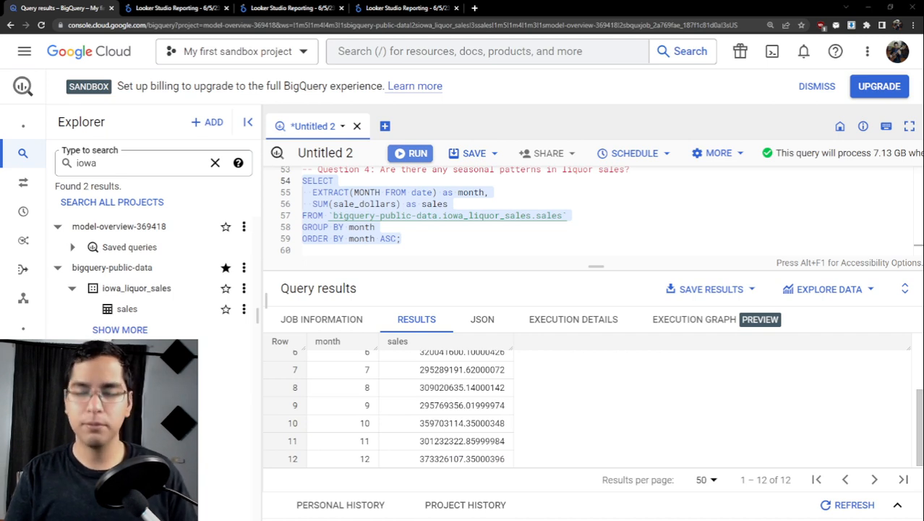
click(447, 241)
key(Return)
key(Return)
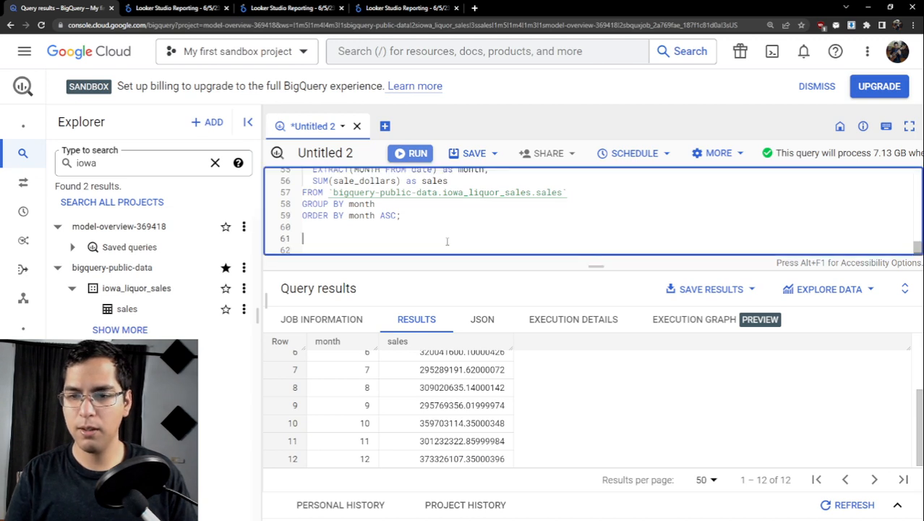
text(-- Question 5: Which counties have the highest sales?)
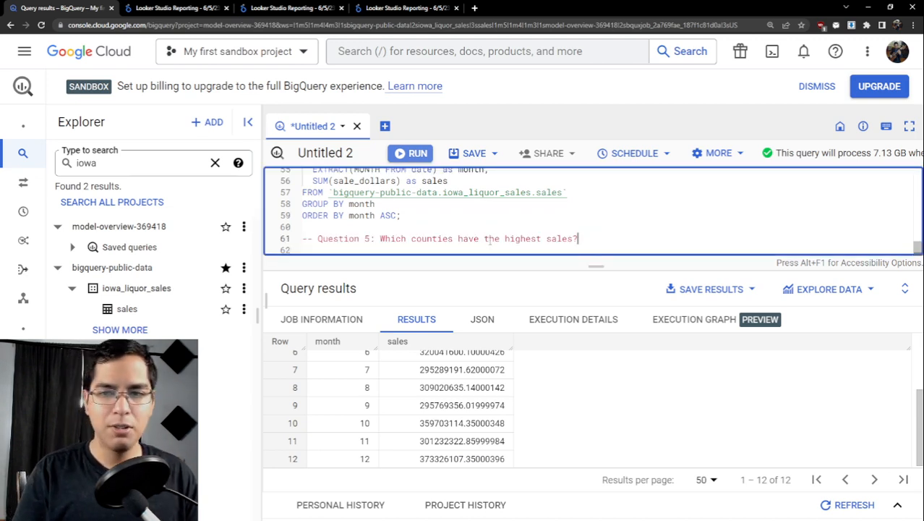
drag(380, 238, 583, 239)
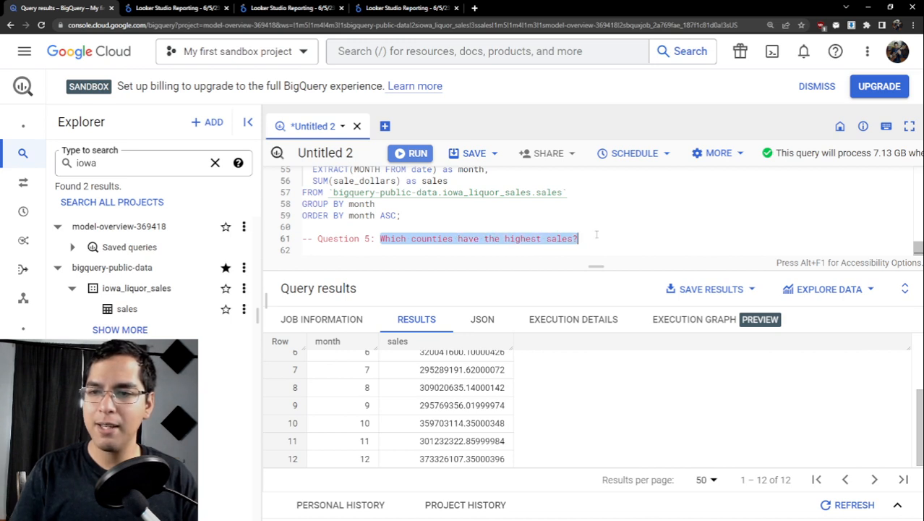
- Start a new query below the Question 5 comment with SELECT county
click(598, 239)
key(Return)
key(Return)
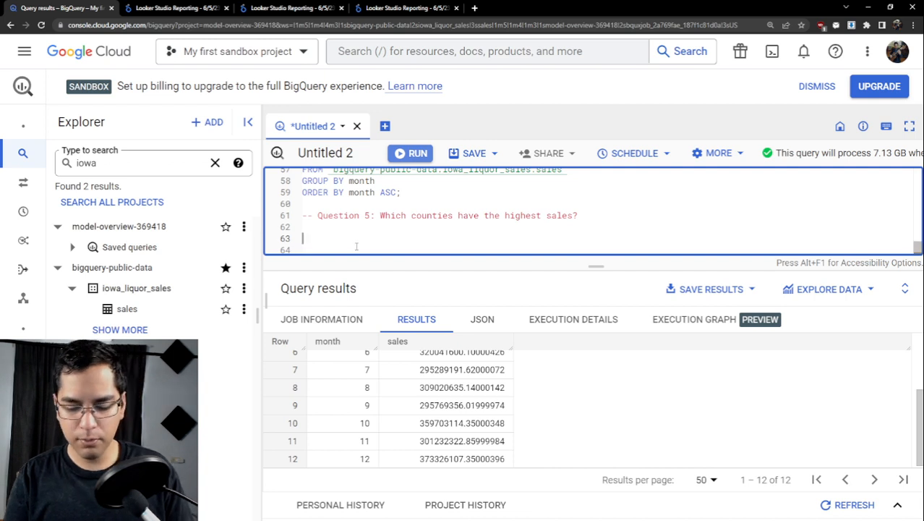
text(SELECT)
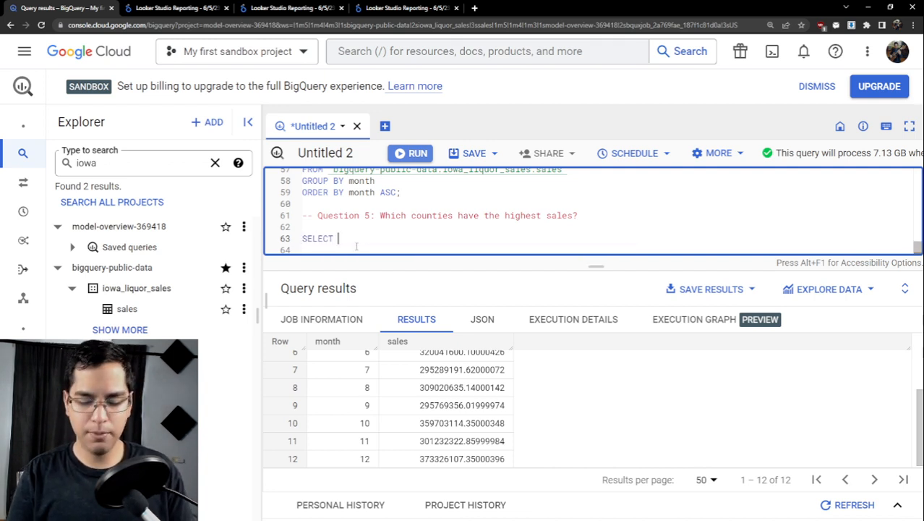
text( counmty)
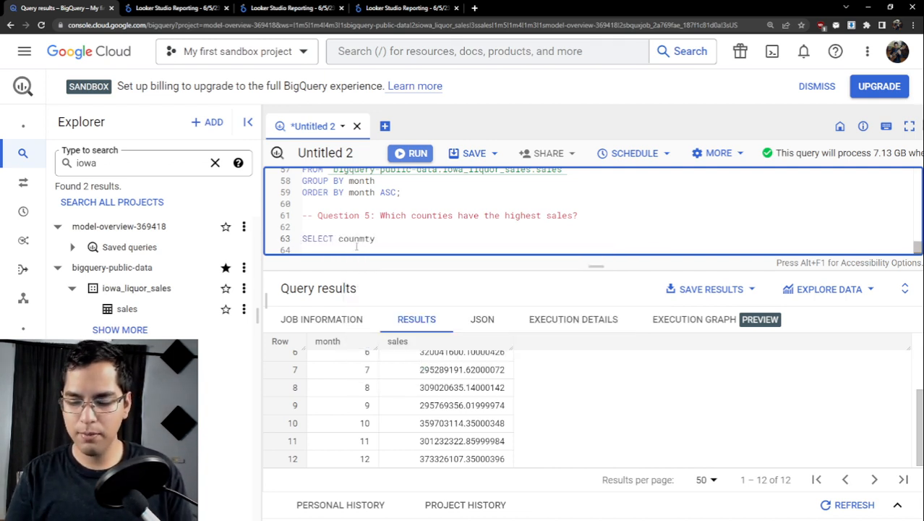
key(BackSpace)
key(BackSpace)
key(BackSpace)
text(ty)
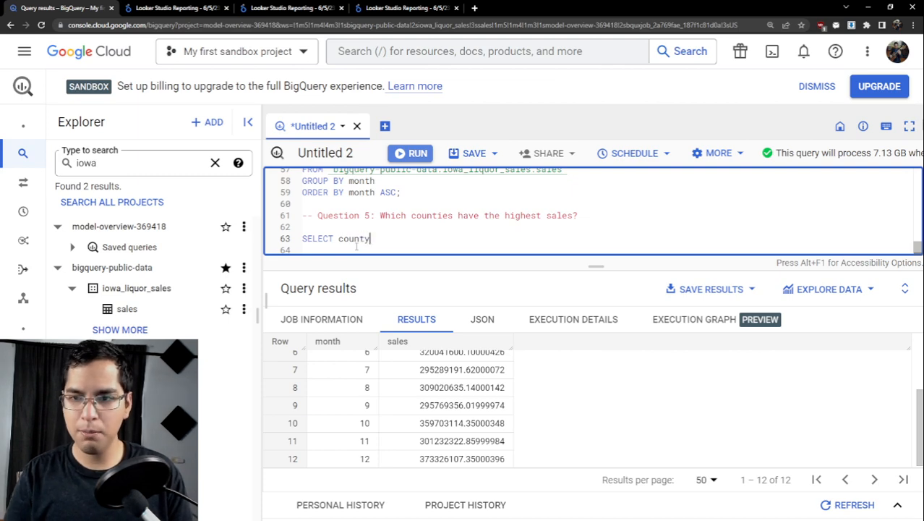
- Check the county field in the sales table's schema, and put county on its own line after SELECT, followed by a comma
drag(264, 252, 498, 260)
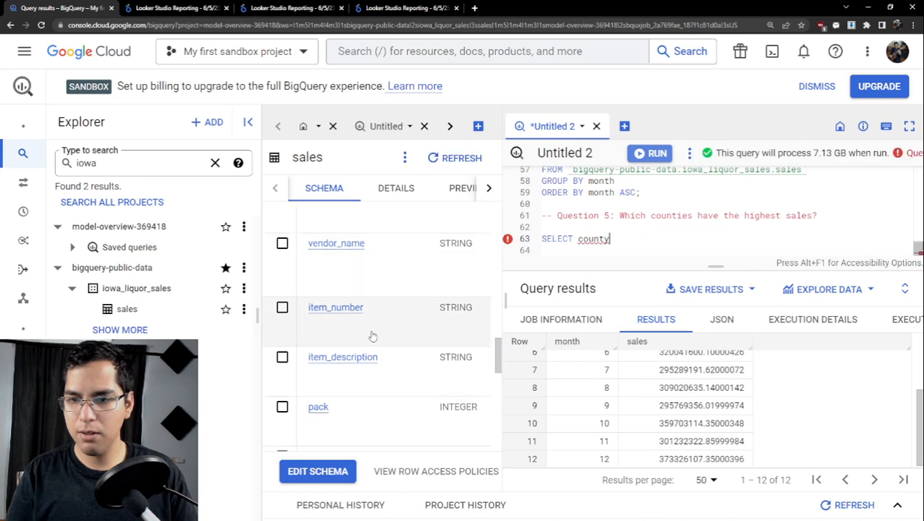
scroll(374, 323, up, 5)
scroll(373, 323, down, 2)
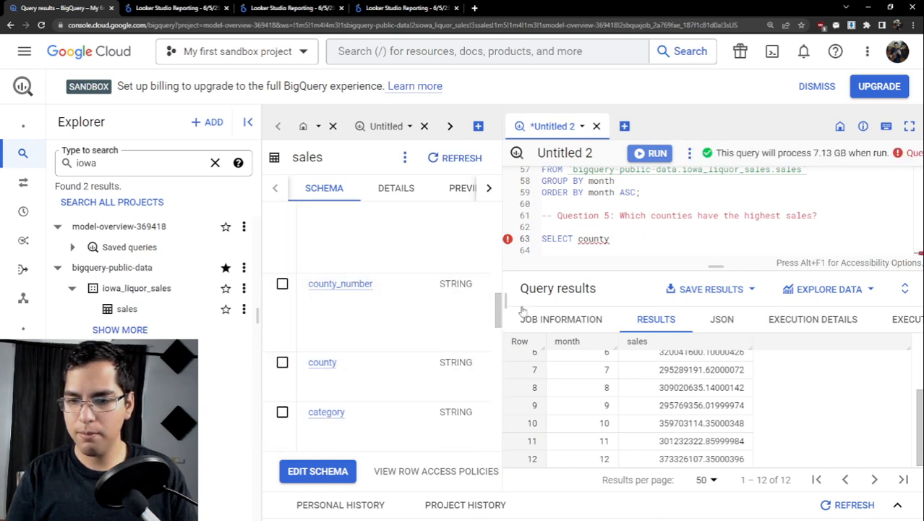
drag(506, 289, 294, 286)
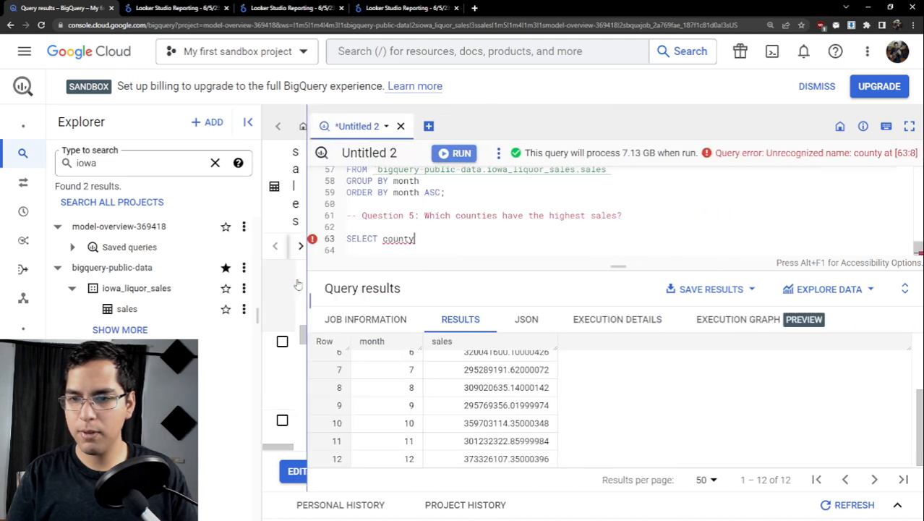
click(397, 248)
text(,)
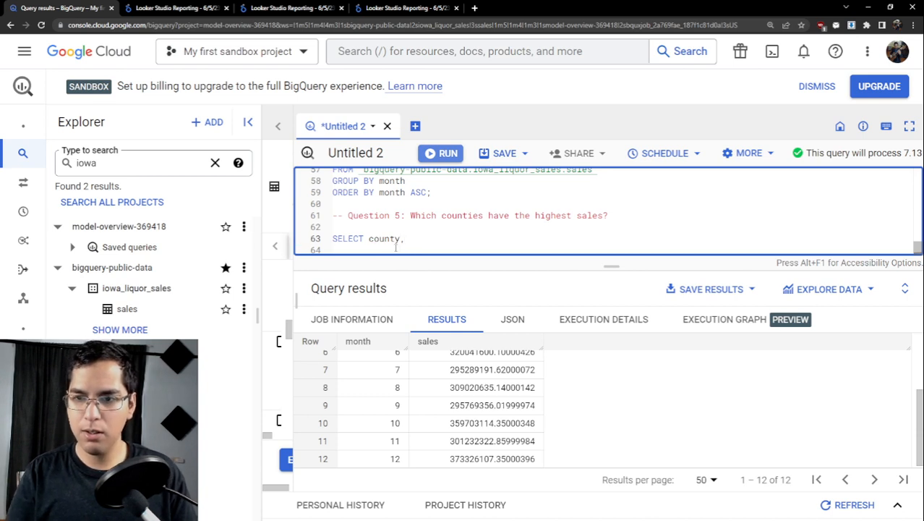
click(369, 238)
key(Return)
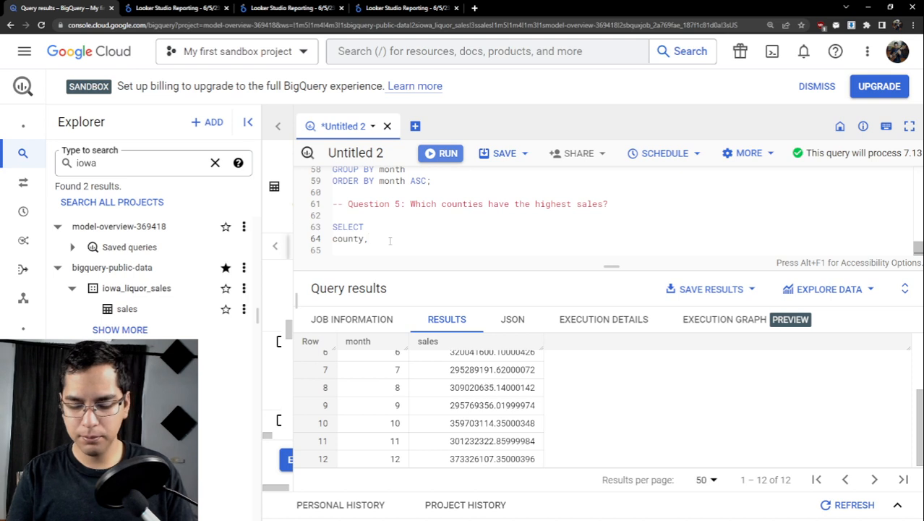
- Add SUM(sale_dollars) as sales as the second selected column of the Question 5 query
key(Return)
text(S)
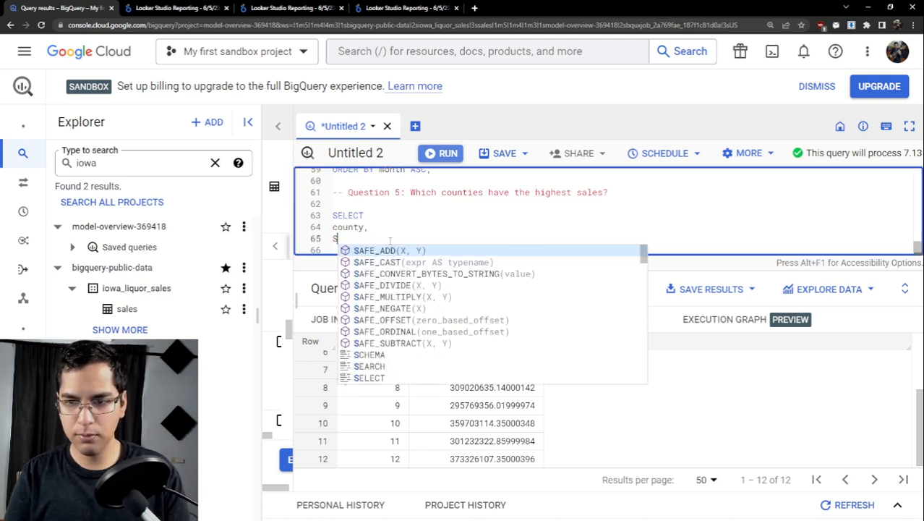
text(UM(sa)
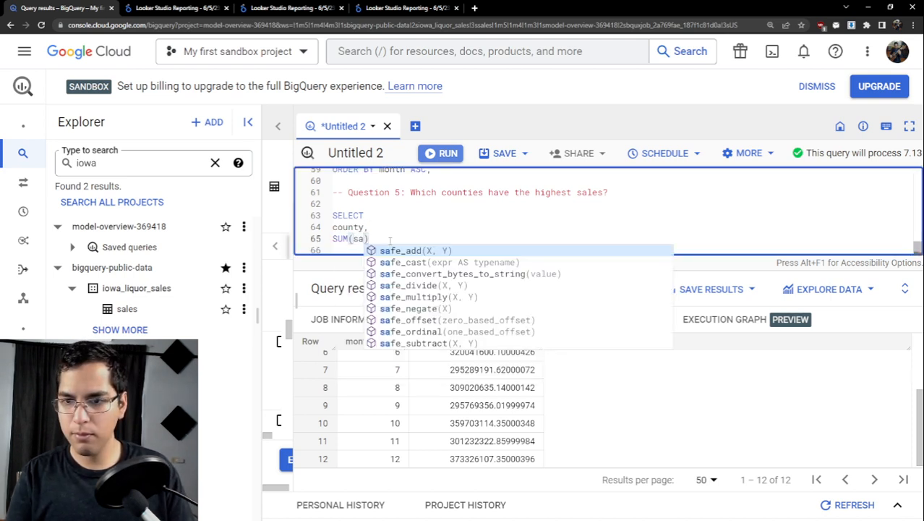
key(BackSpace)
key(BackSpace)
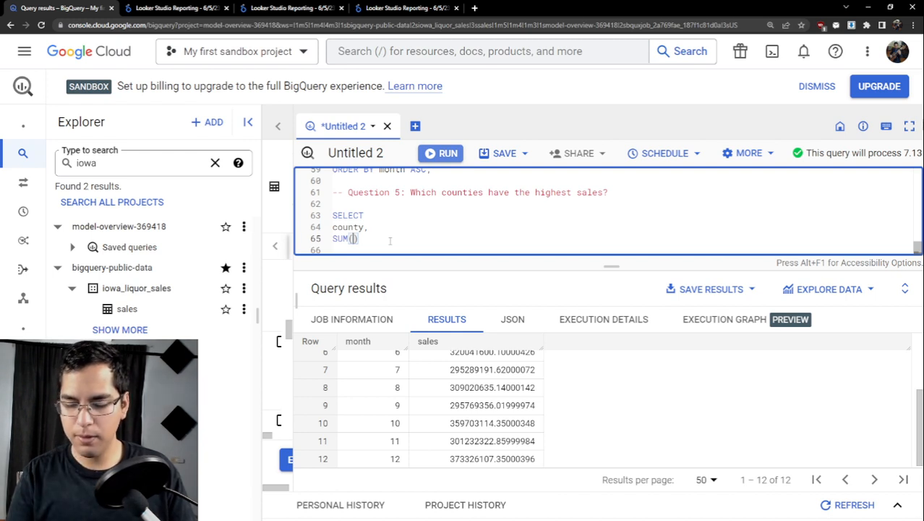
text(sale_d)
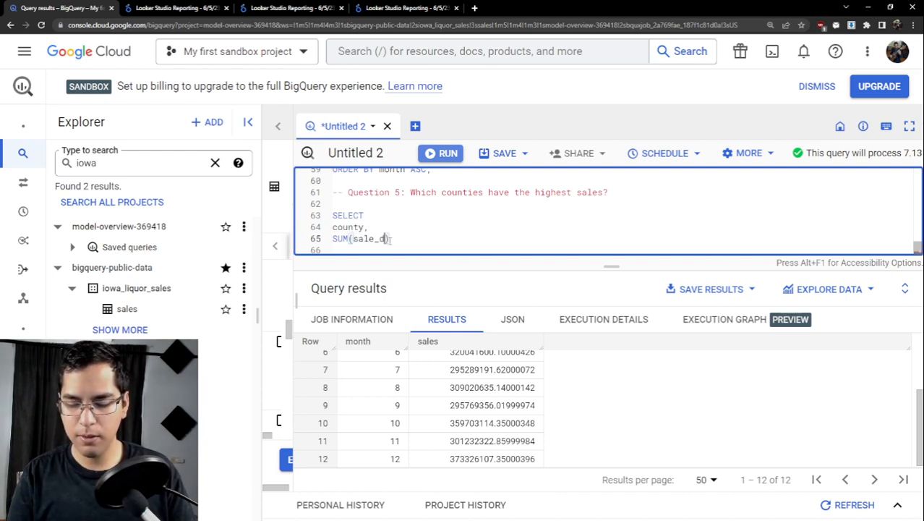
text(ollars)
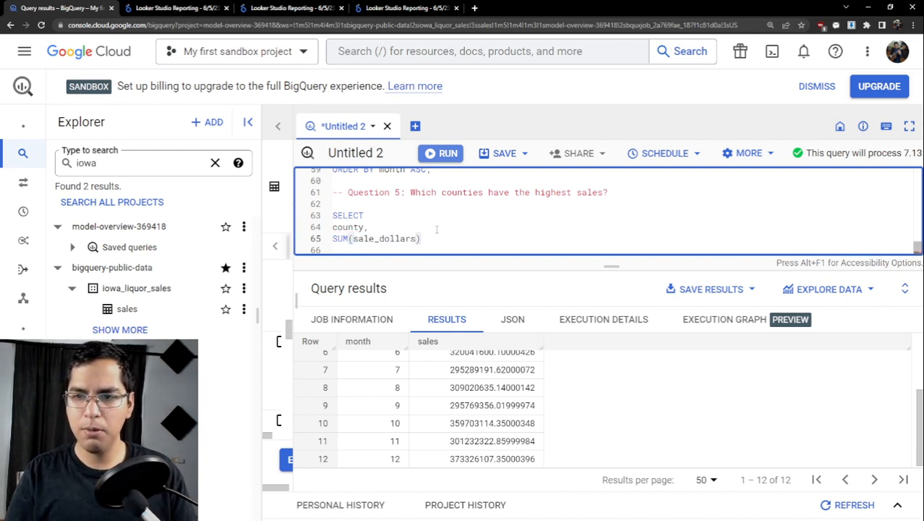
scroll(436, 230, up, 5)
scroll(437, 230, down, 3)
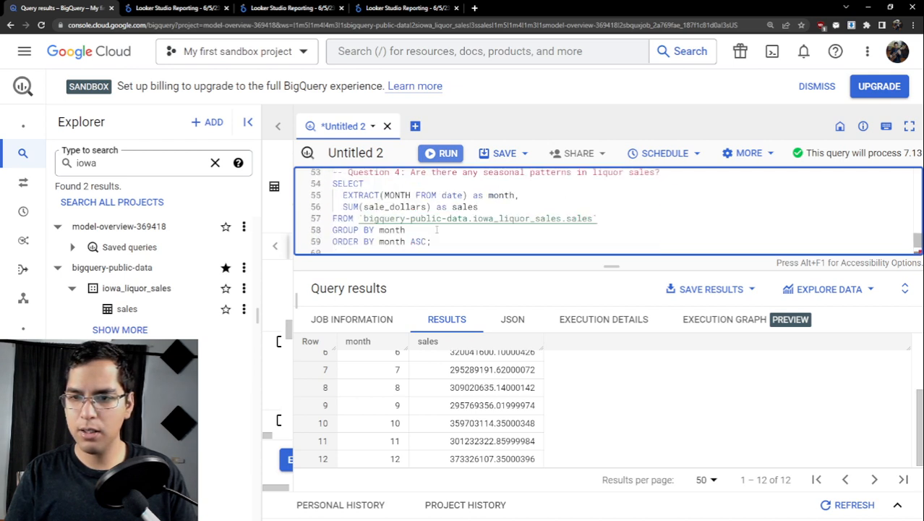
scroll(437, 230, down, 3)
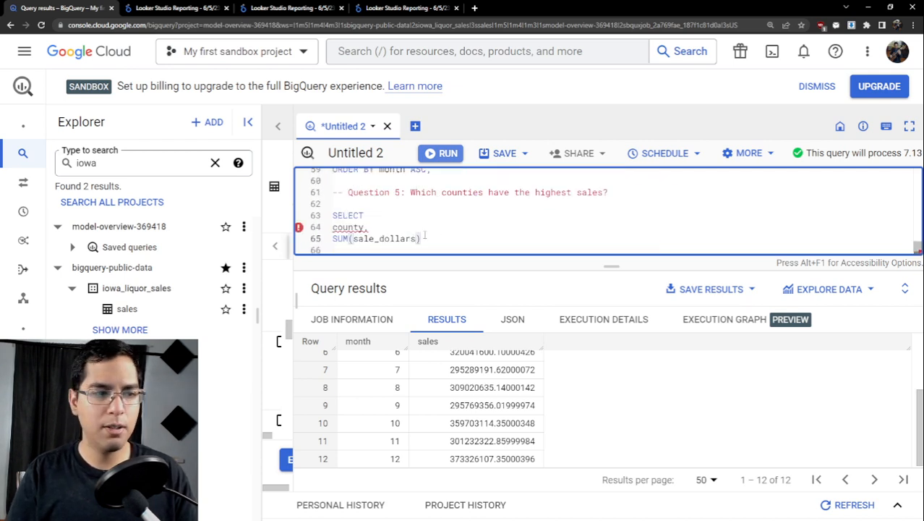
click(427, 235)
text(as sales)
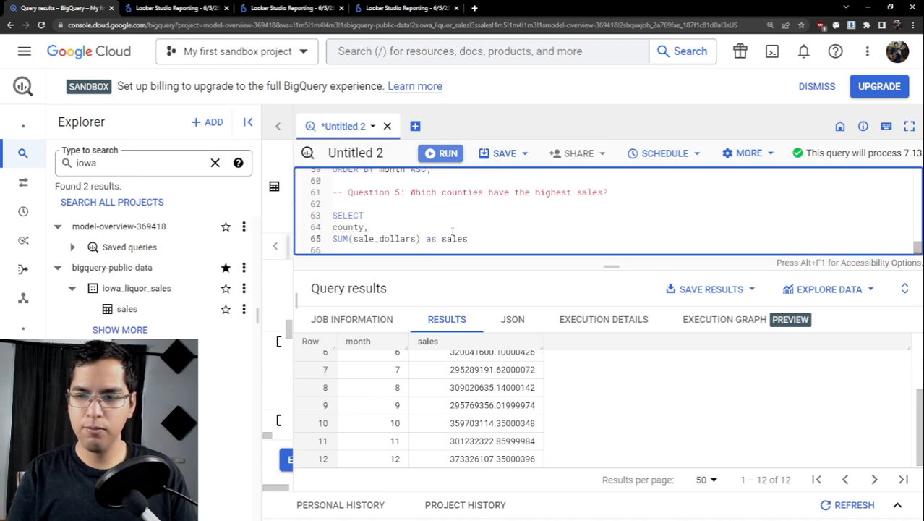
- Add a FROM clause with the table `bigquery-public-data.iowa_liquor_sales.sales`, copied from the Question 4 query
key(Return)
text(FROM)
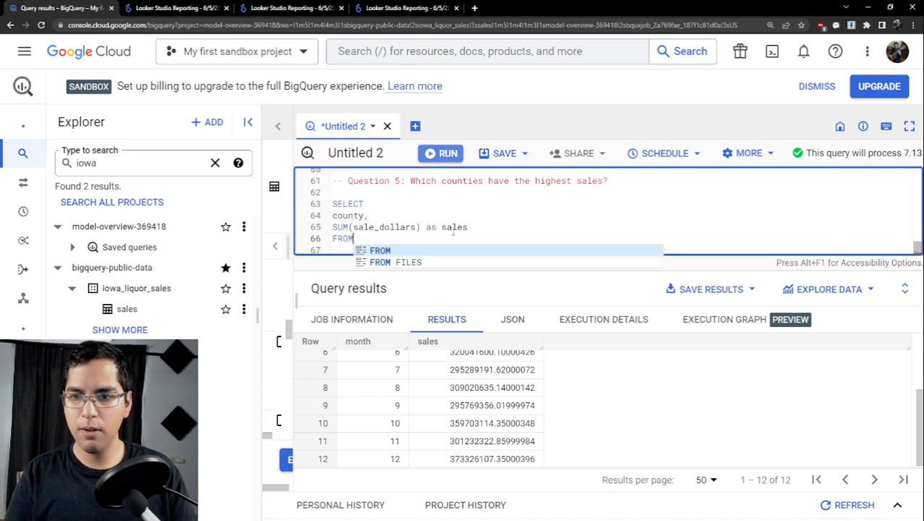
scroll(510, 216, up, 2)
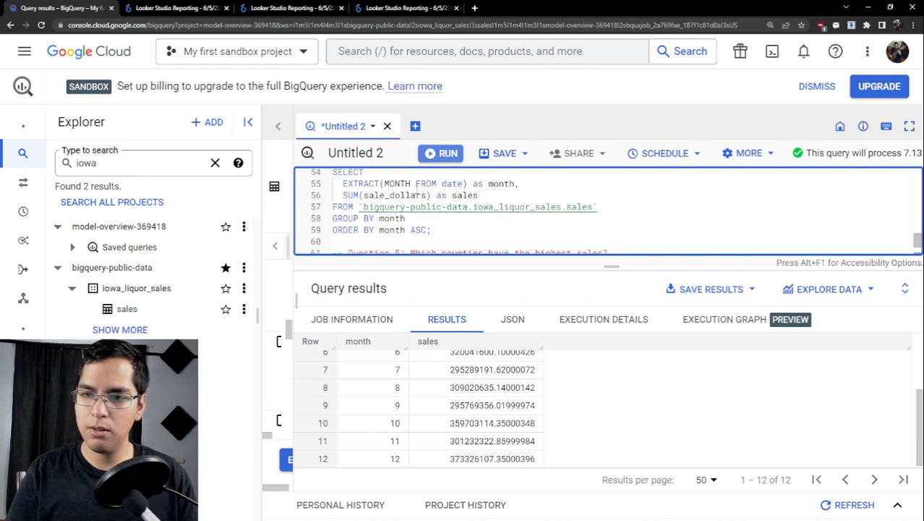
drag(611, 209, 358, 208)
key(ctrl+c)
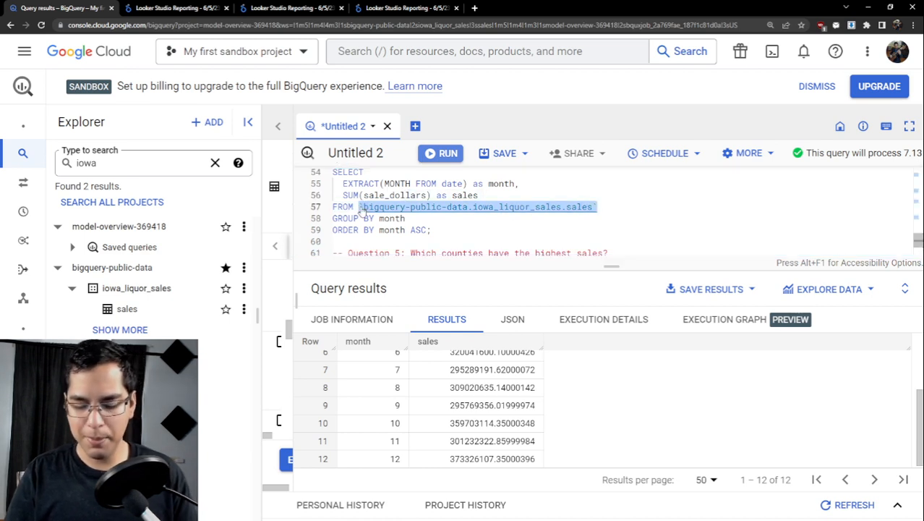
scroll(367, 215, down, 3)
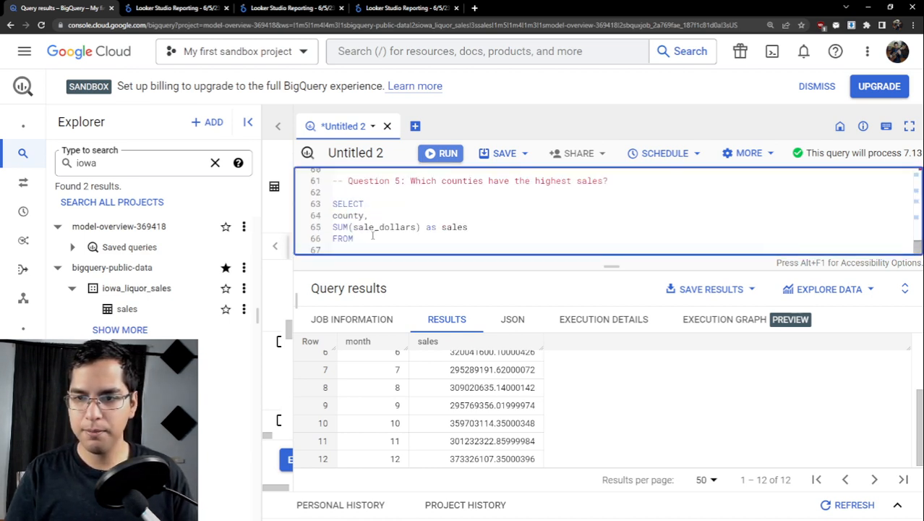
click(372, 235)
key(ctrl+v)
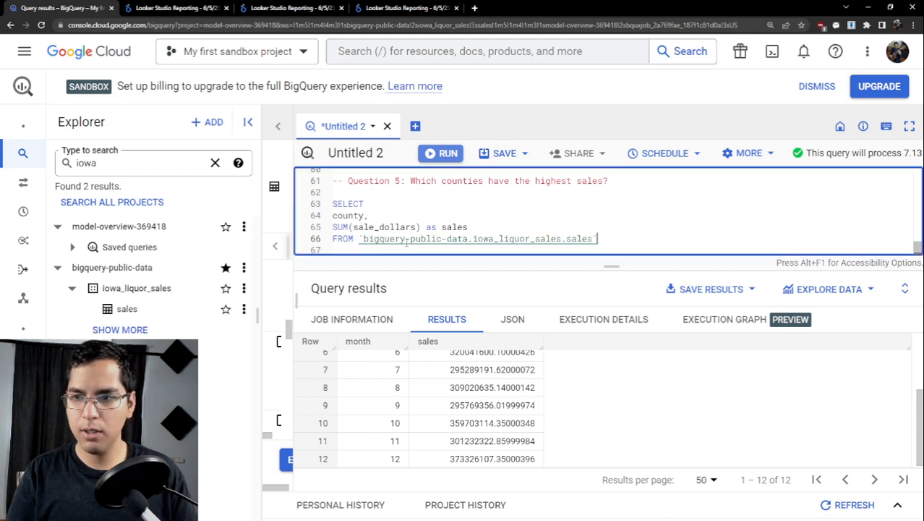
- Add a GROUP BY county clause to the Question 5 query
key(Return)
text(GR)
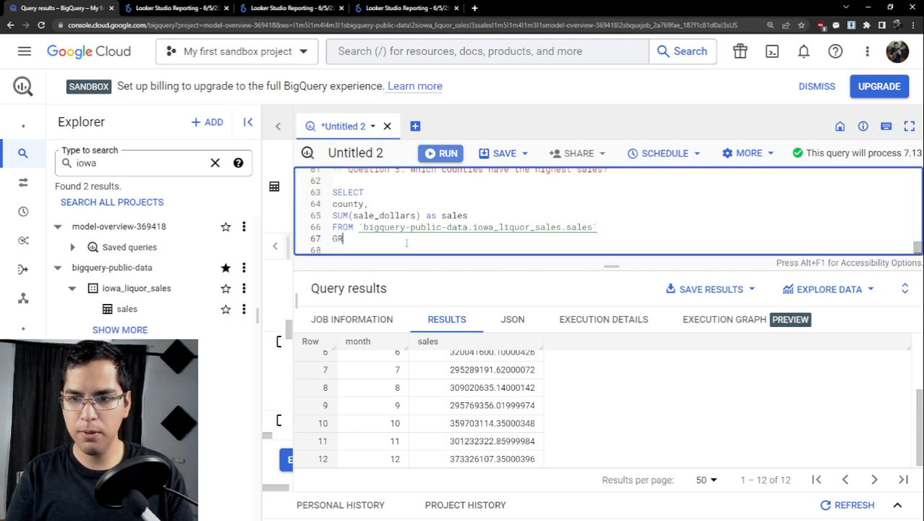
text(OUP BY coun)
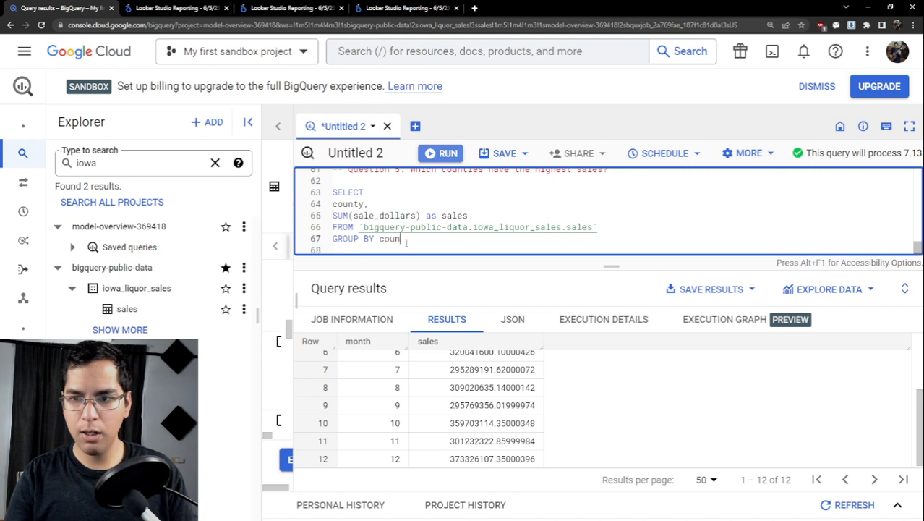
text(ty)
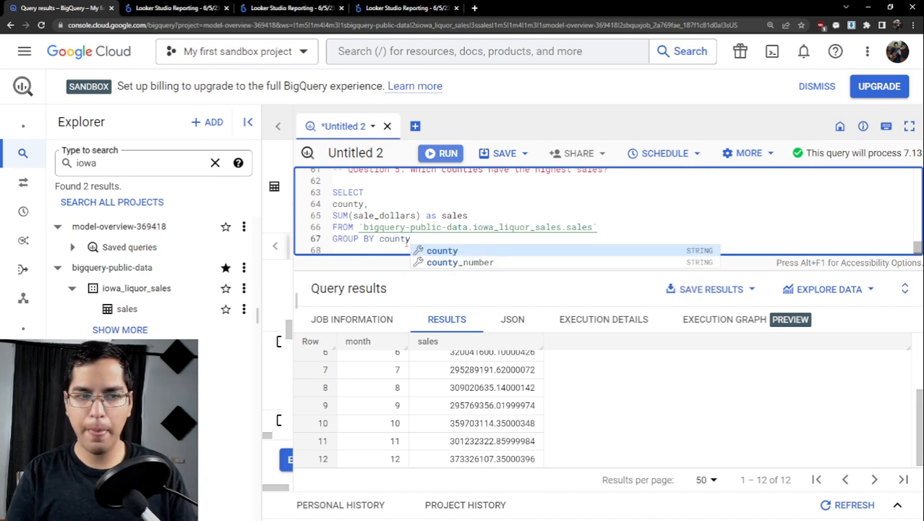
key(Return)
key(Return)
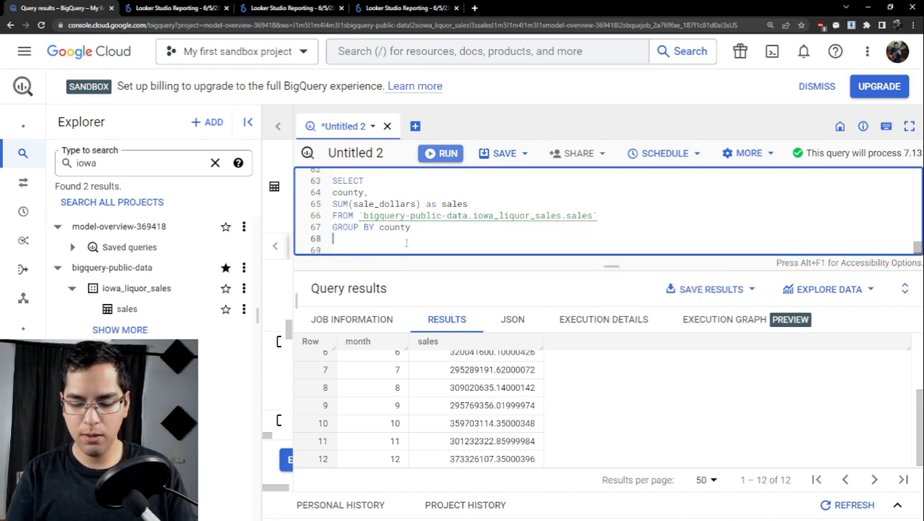
- Add an ORDER BY sales DESC clause to the Question 5 query
text(ORDER BY)
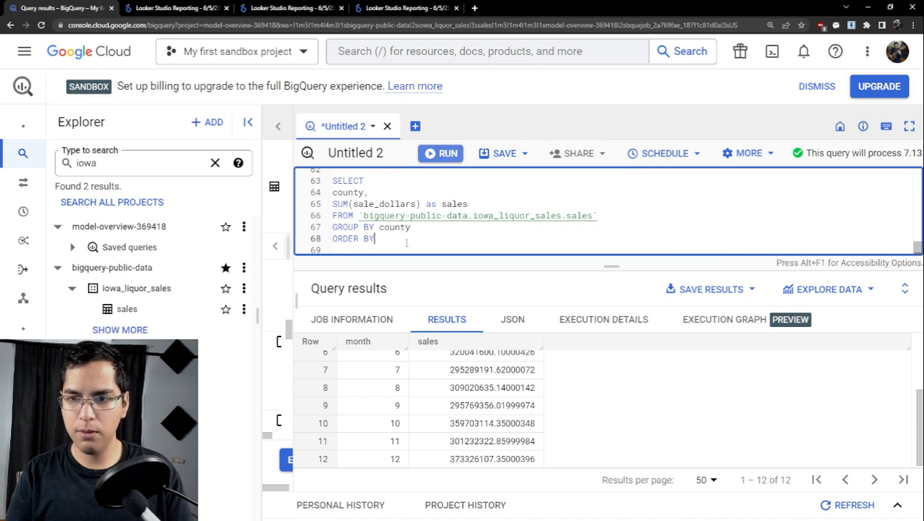
text( sales)
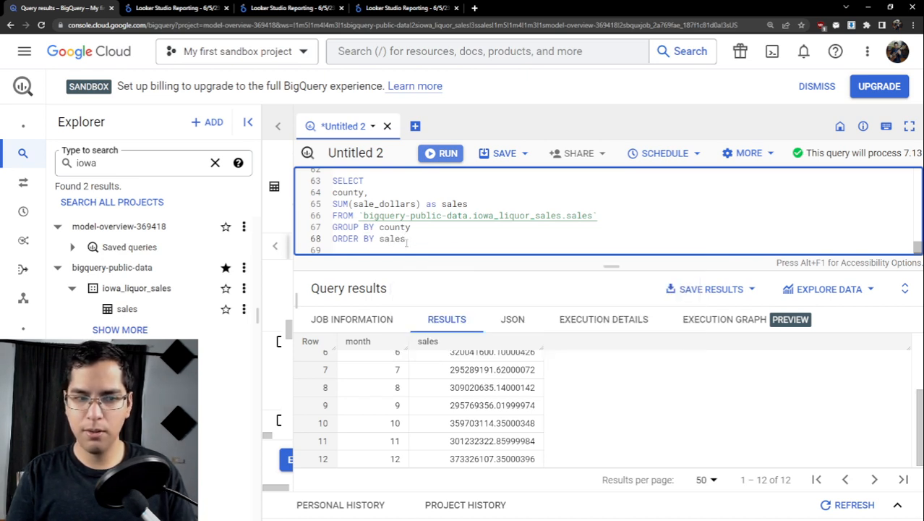
text( DESC)
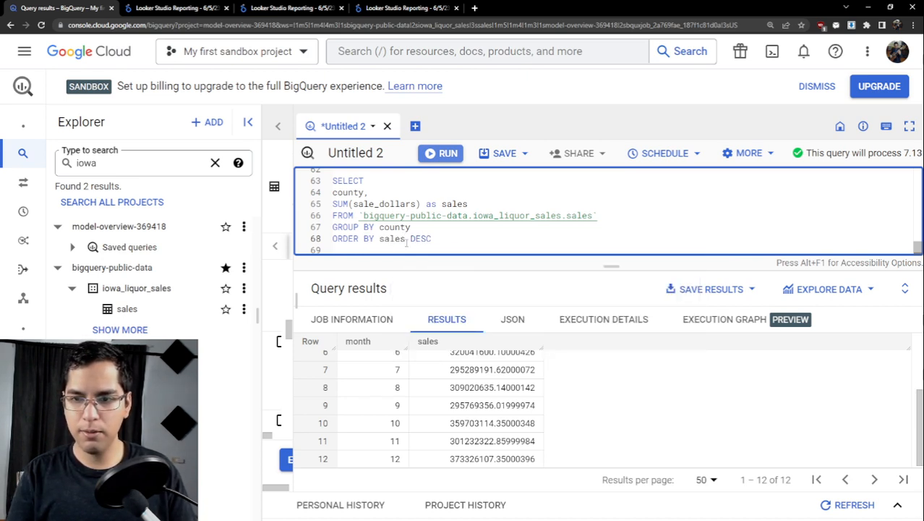
- End the Question 5 query with LIMIT 10; on its own line
key(Return)
text(LIMIT)
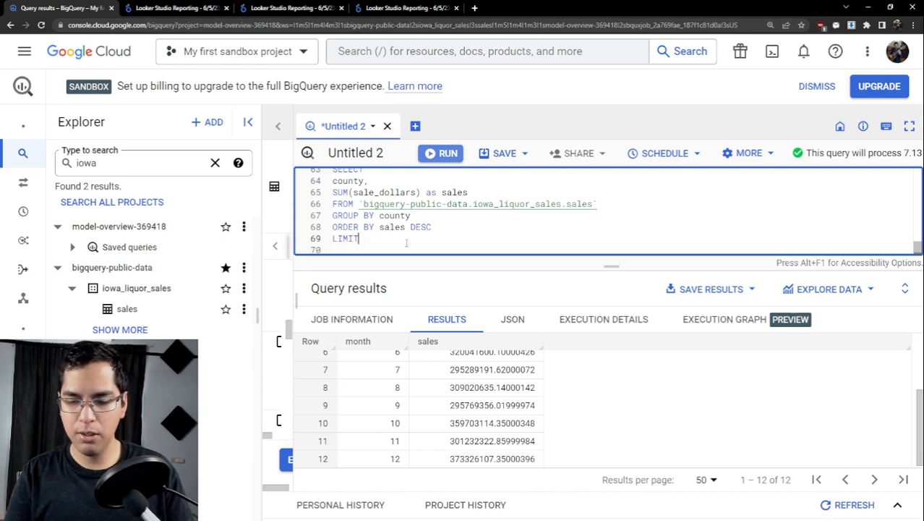
text( 10)
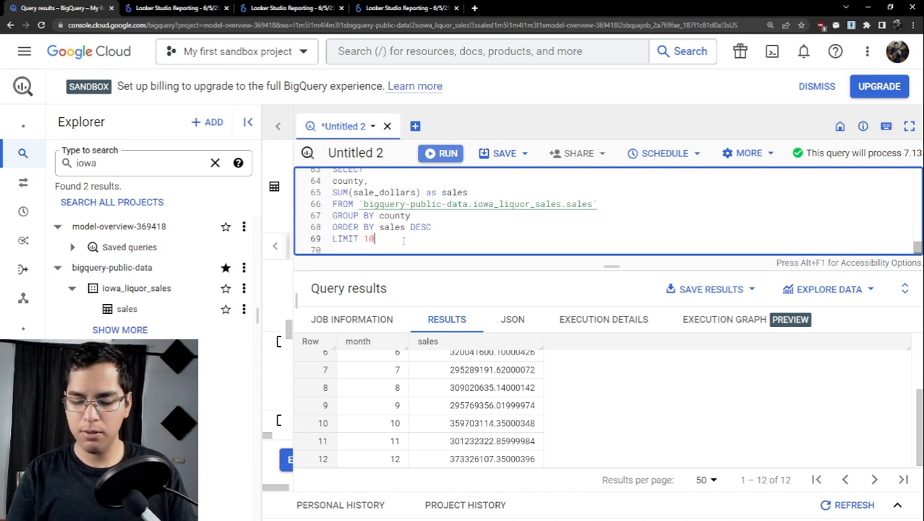
text(;)
- Run only the Question 5 query and widen the sales column of the results to show full values
drag(403, 240, 333, 180)
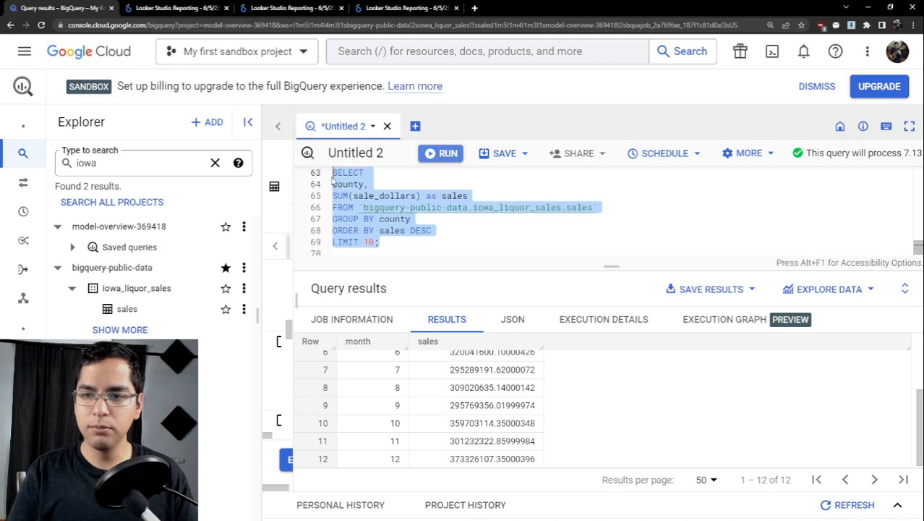
key(ctrl+Return)
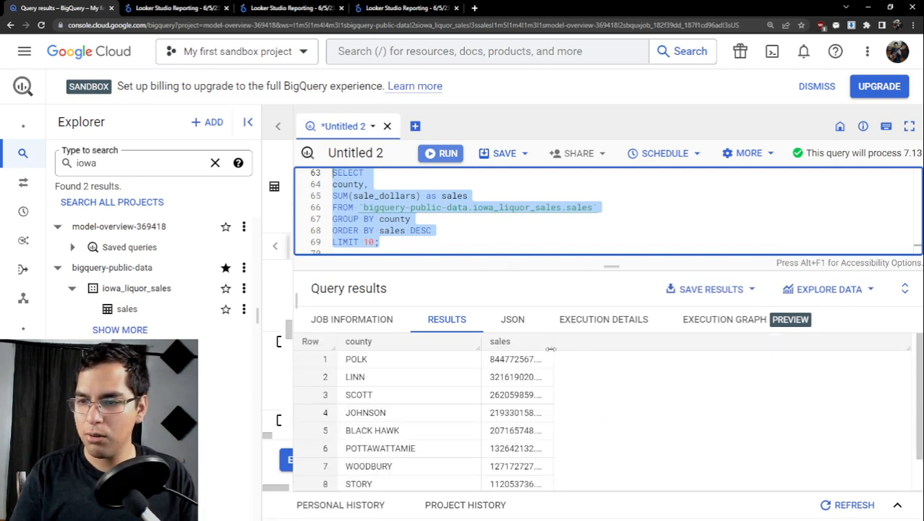
drag(603, 352, 605, 353)
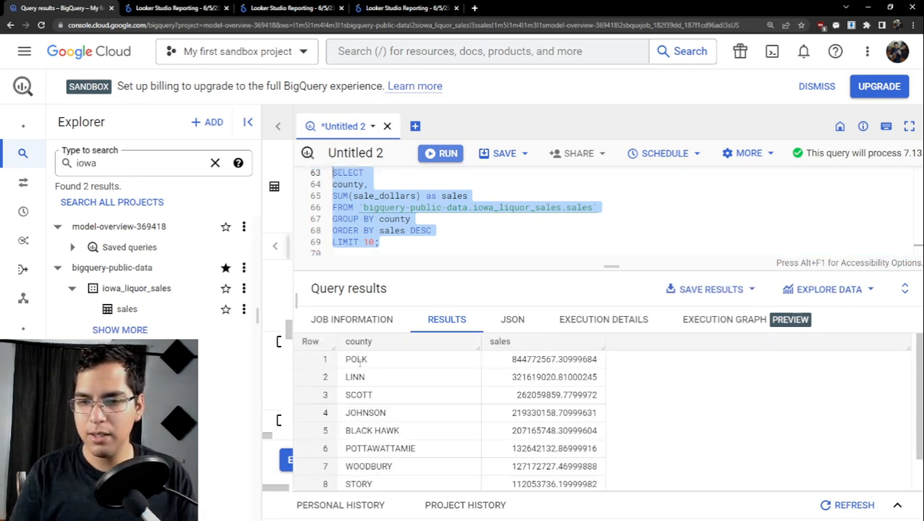
- Examine the top-ranked counties and their sales amounts in the query results
drag(346, 362, 386, 362)
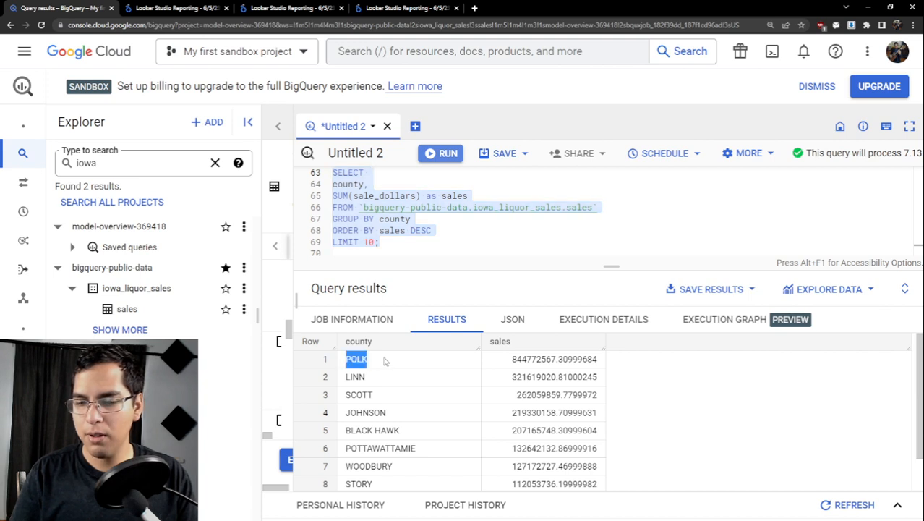
click(409, 368)
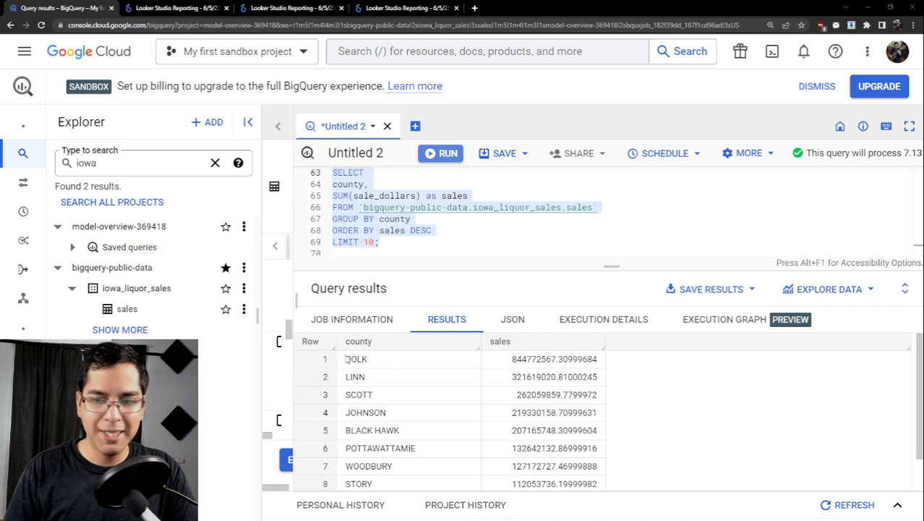
drag(347, 358, 375, 359)
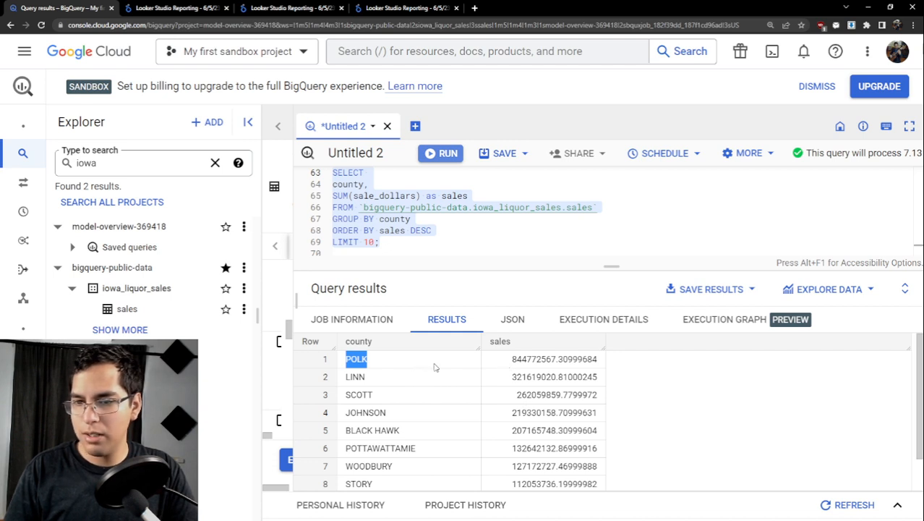
drag(511, 358, 606, 360)
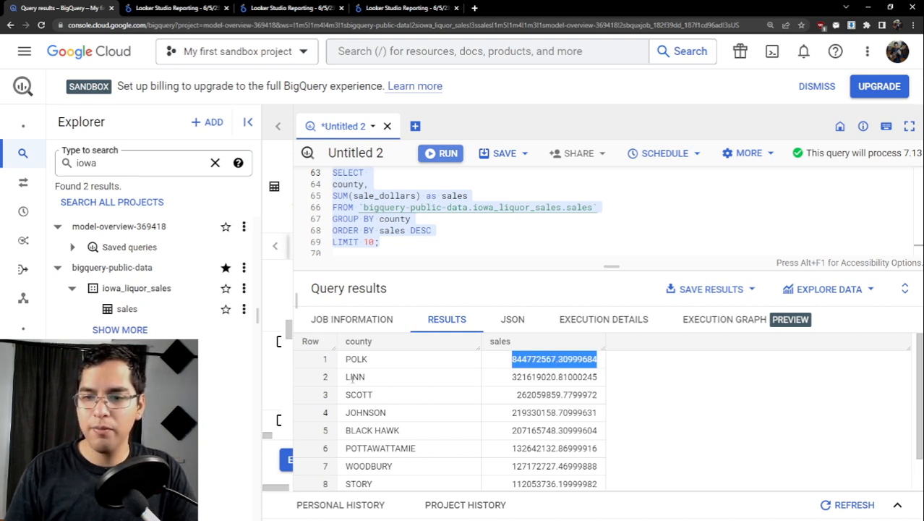
drag(346, 376, 379, 379)
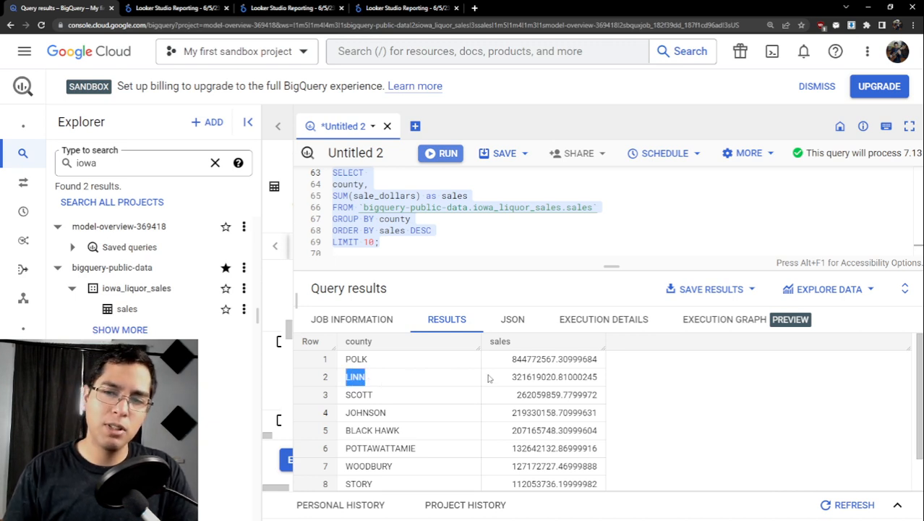
scroll(506, 376, down, 1)
scroll(524, 390, up, 1)
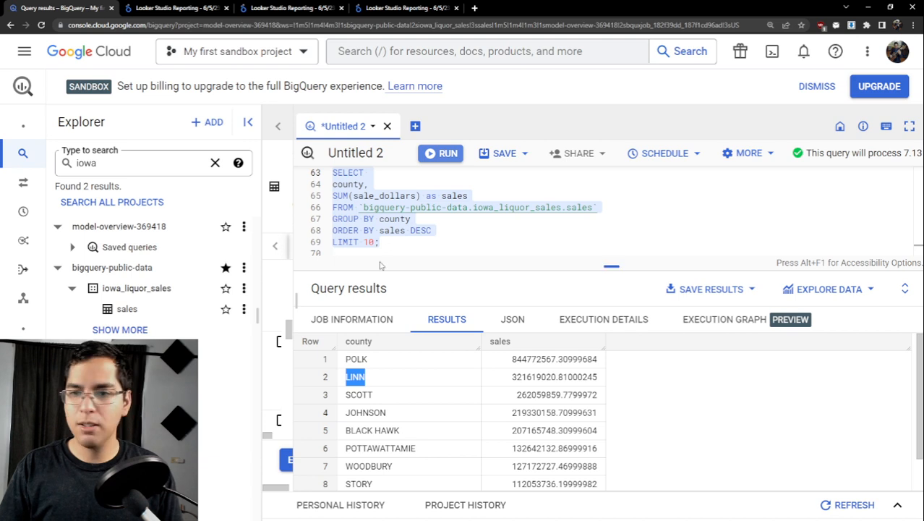
- Below the Question 5 query, paste the comment "-- Question 6: What is the average price of liquor by category?"
key(alt+Tab)
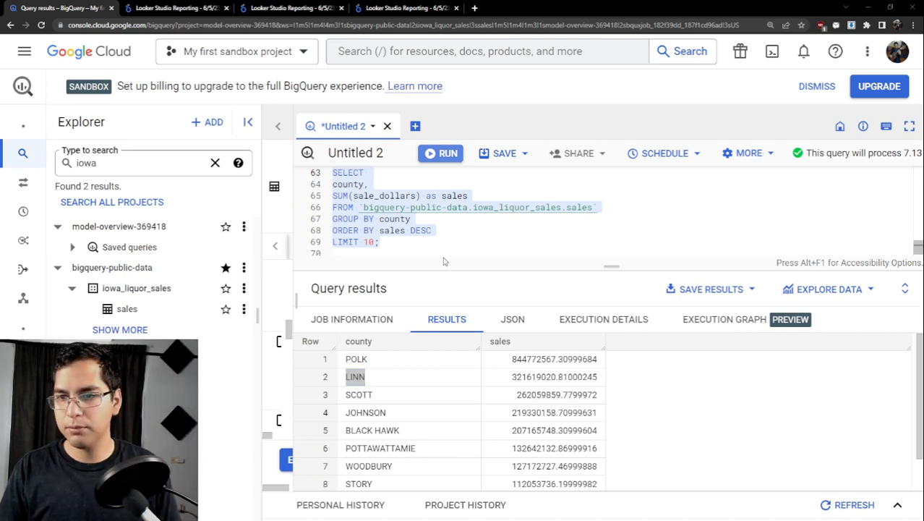
click(436, 245)
text(-- Question 6: What is the average price of liquor by category?)
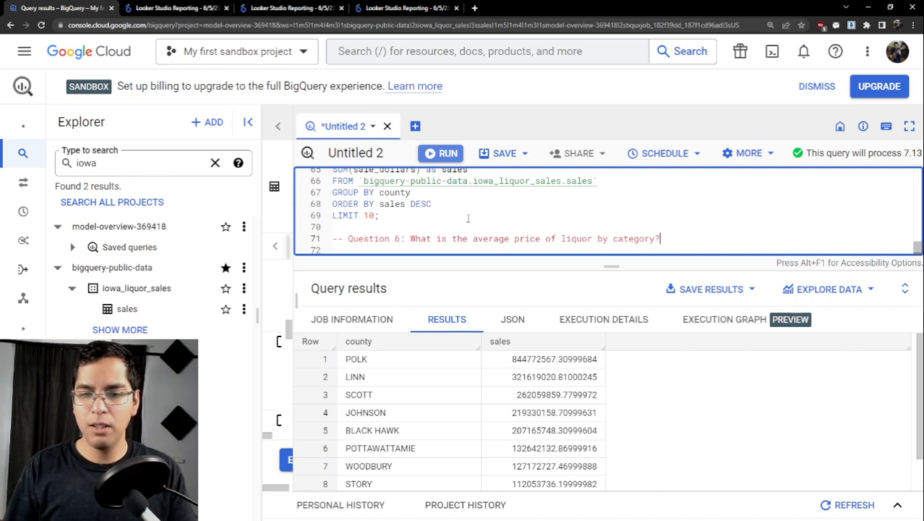
- Start the Question 6 query with SELECT, followed by category_name, indented on its own line
key(Return)
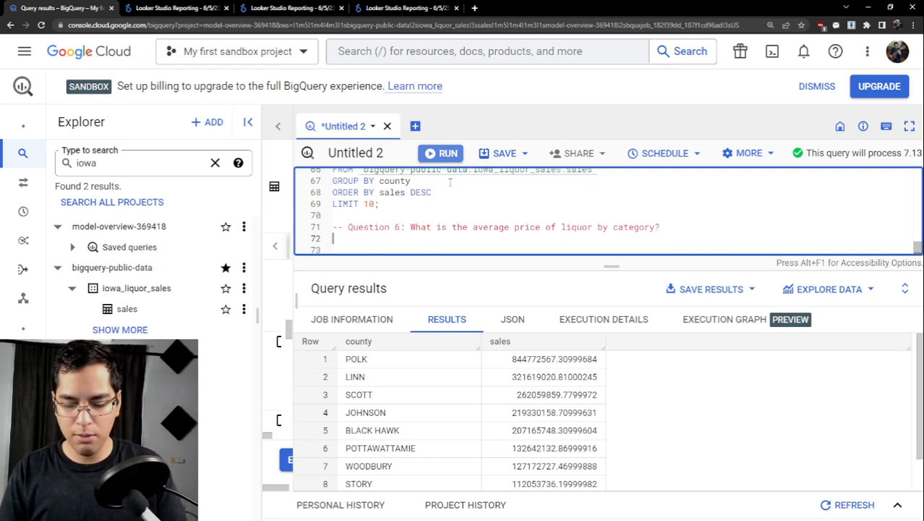
text(SELECT)
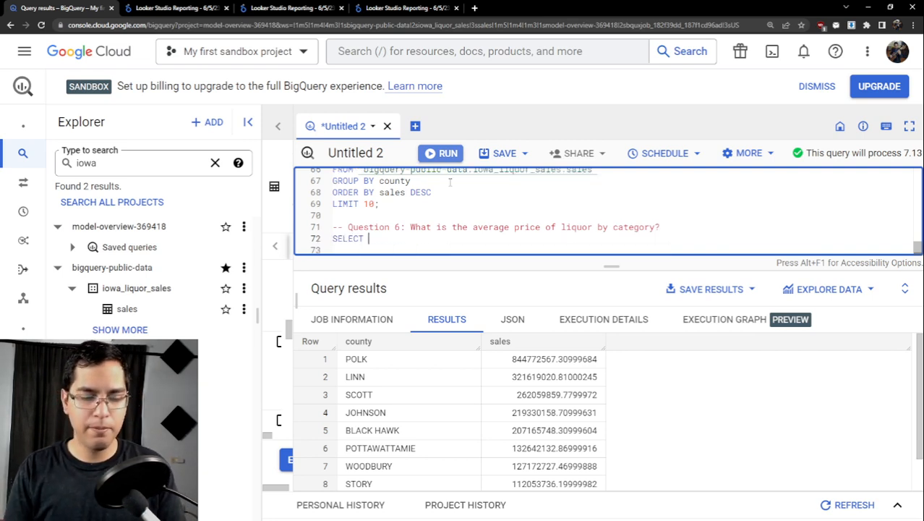
text( category_name,)
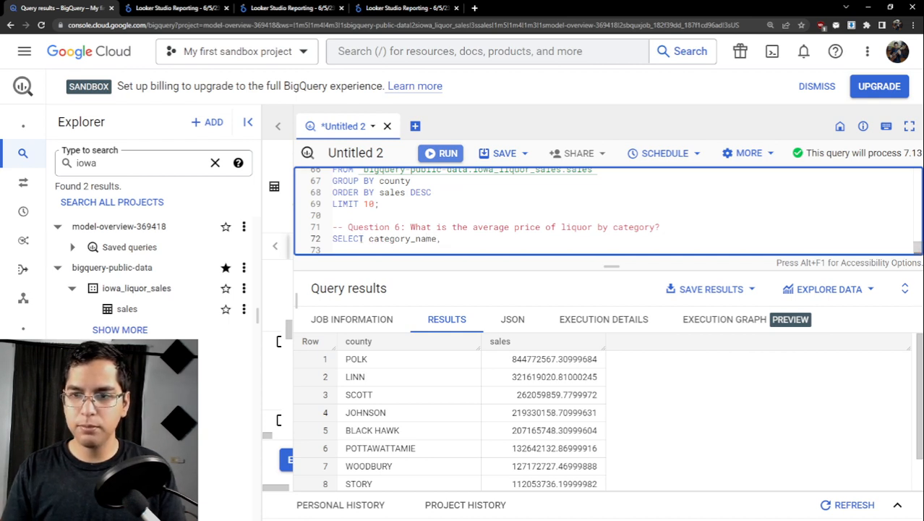
click(367, 239)
key(Return)
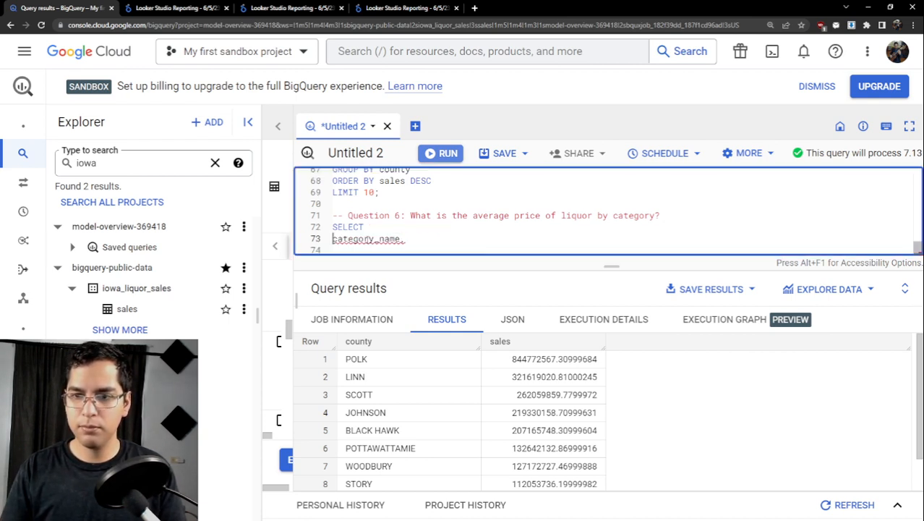
key(Tab)
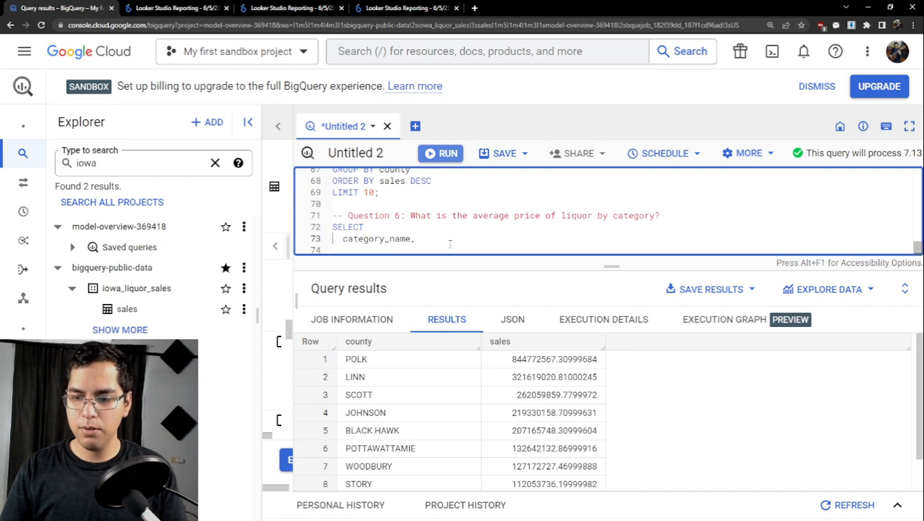
- Begin the second selected column of the Question 6 query with an empty AVG() function
click(450, 244)
key(Return)
text(AVG)
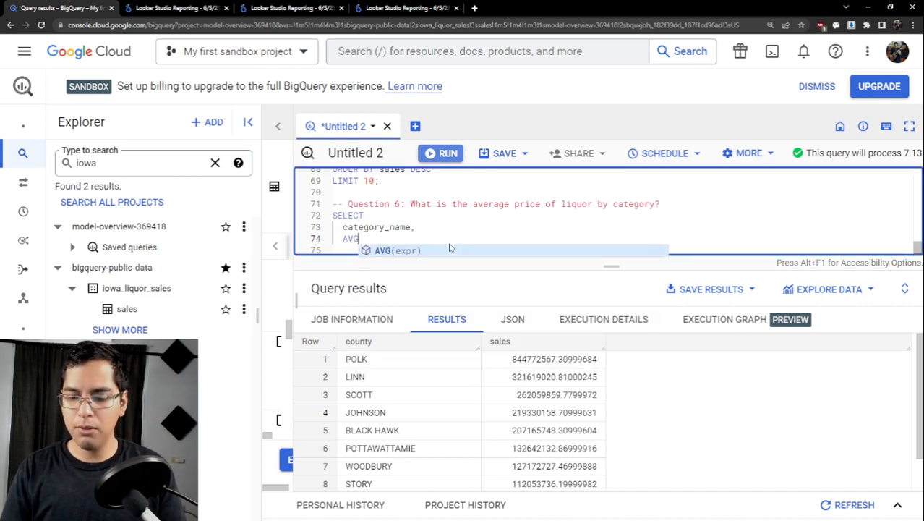
text(()
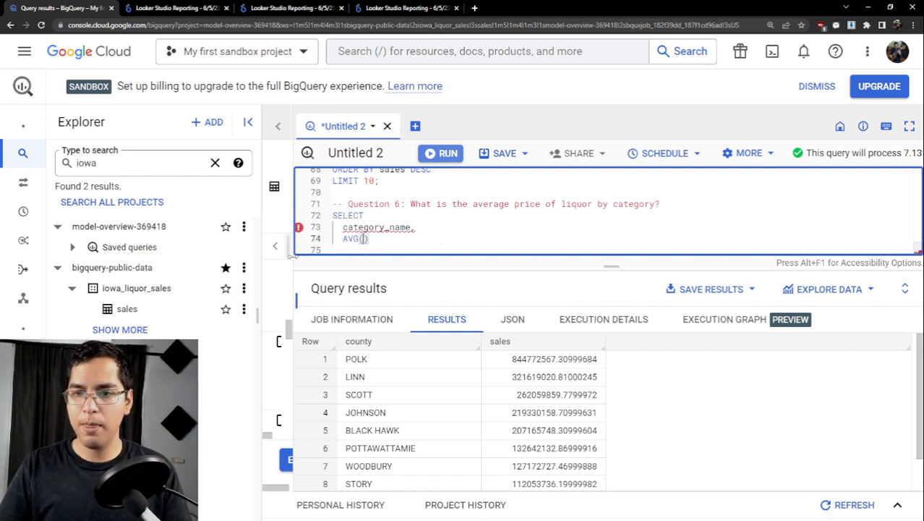
- Reveal the sales table's schema beside the query and look through its fields for a price column
drag(293, 256, 527, 266)
scroll(413, 319, down, 5)
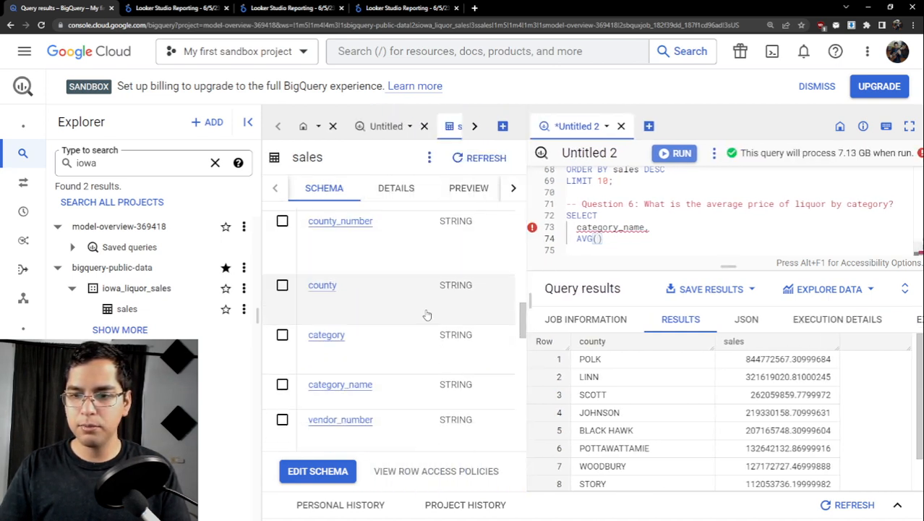
scroll(418, 327, down, 10)
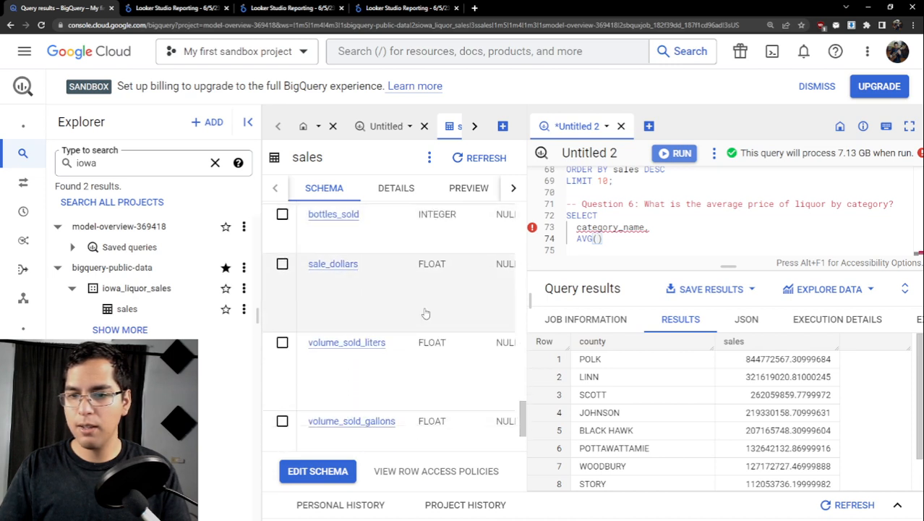
scroll(425, 312, up, 1)
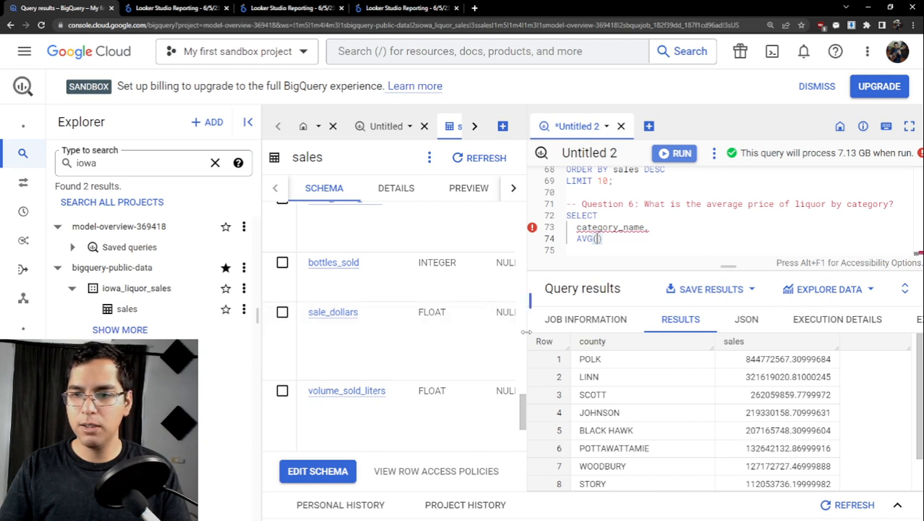
- Widen the schema view and read the descriptions of state_bottle_cost, state_bottle_retail, bottles_sold and sale_dollars to choose the price field
drag(526, 332, 719, 331)
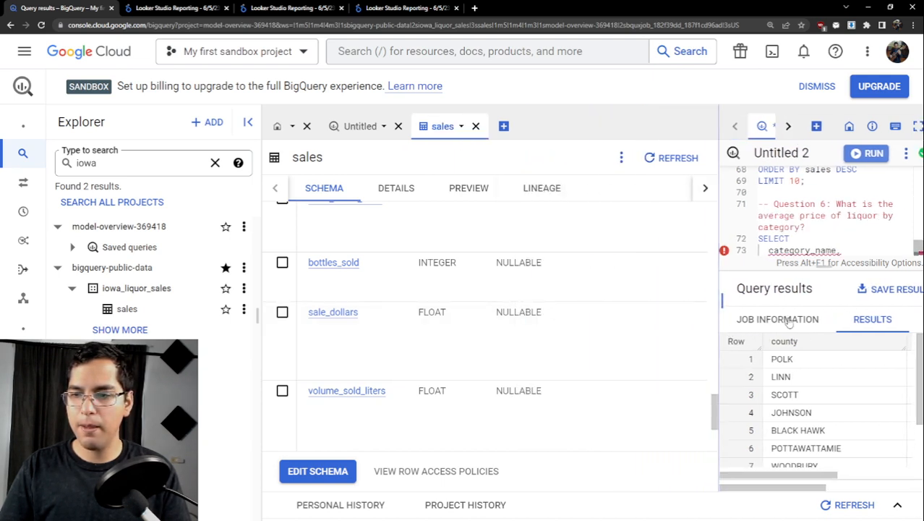
click(787, 319)
scroll(470, 426, down, 1)
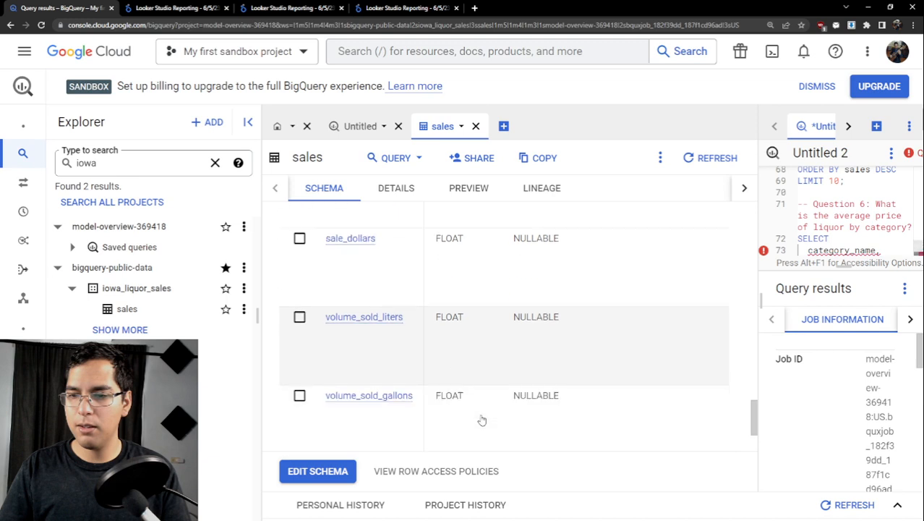
scroll(477, 421, down, 1)
scroll(598, 373, up, 5)
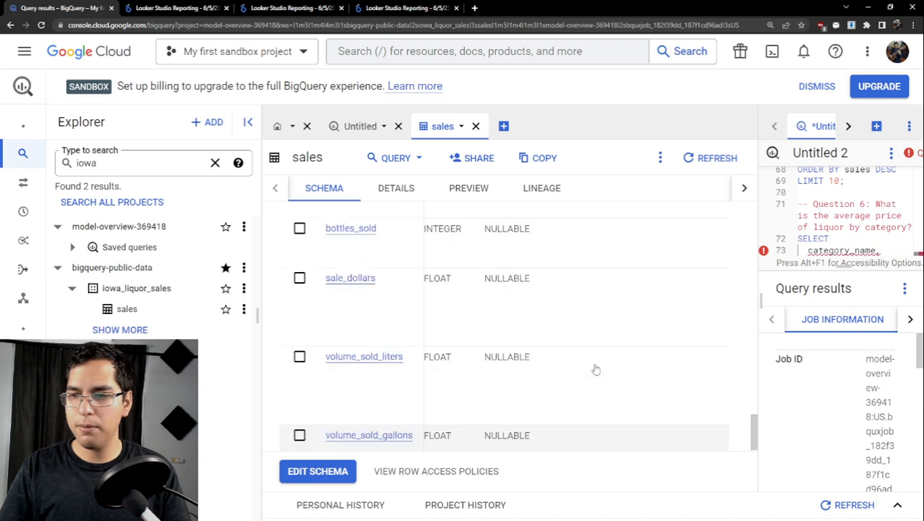
scroll(604, 432, down, 5)
drag(584, 418, 690, 419)
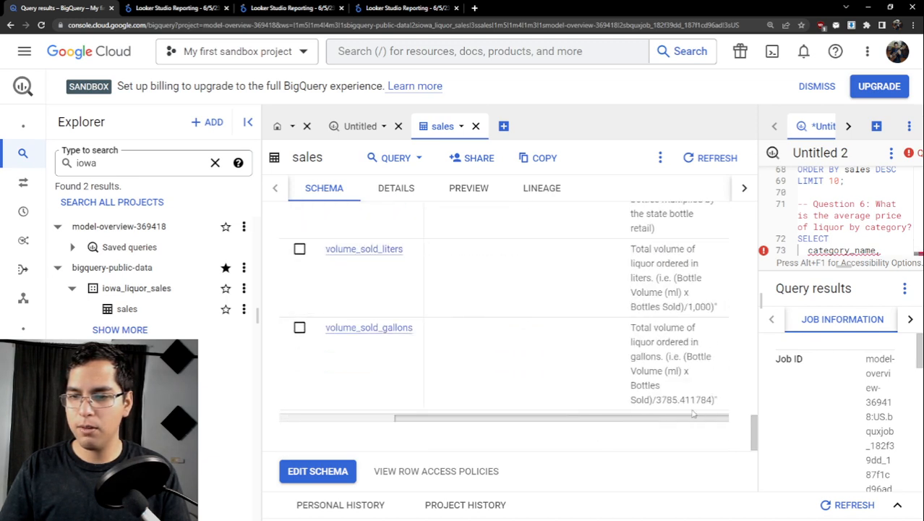
scroll(652, 365, up, 4)
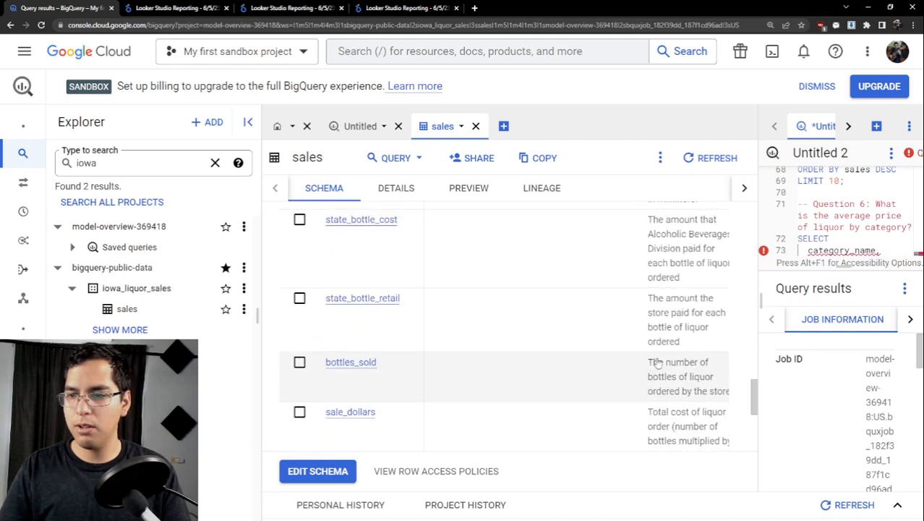
scroll(652, 365, down, 1)
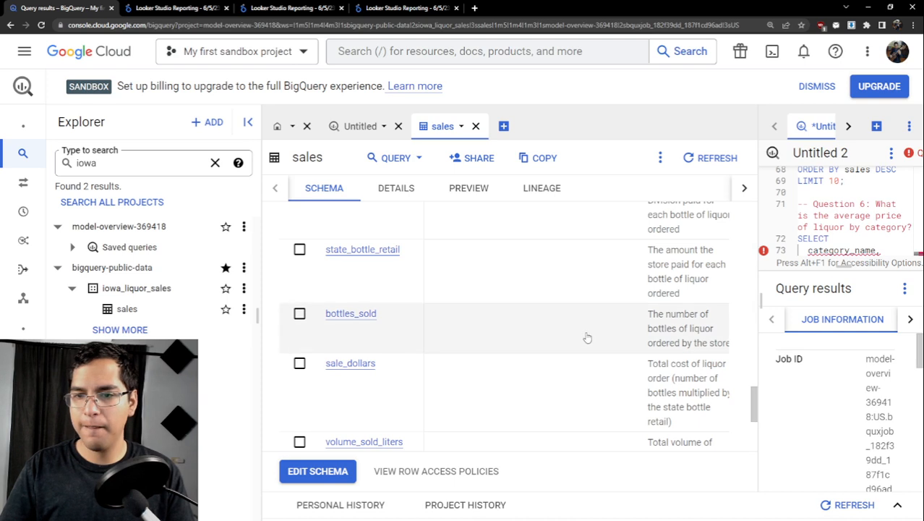
scroll(585, 336, up, 1)
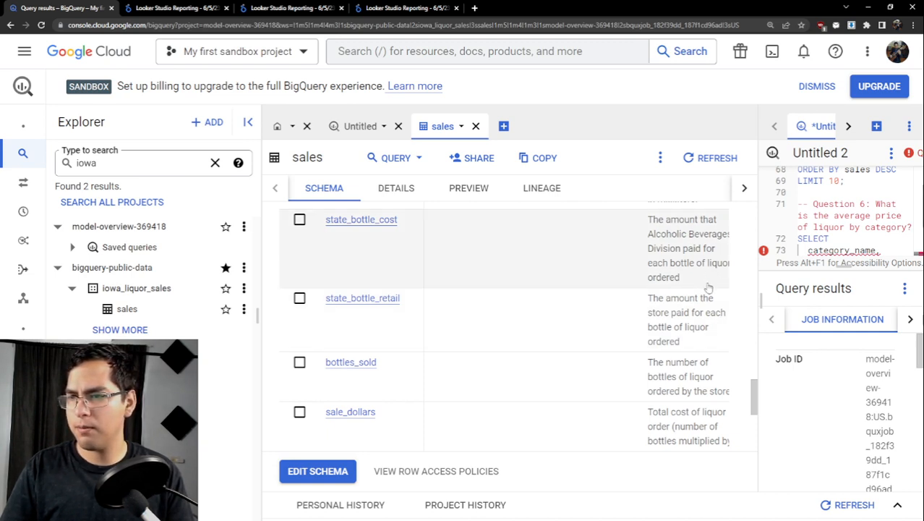
scroll(708, 288, up, 1)
scroll(703, 289, down, 1)
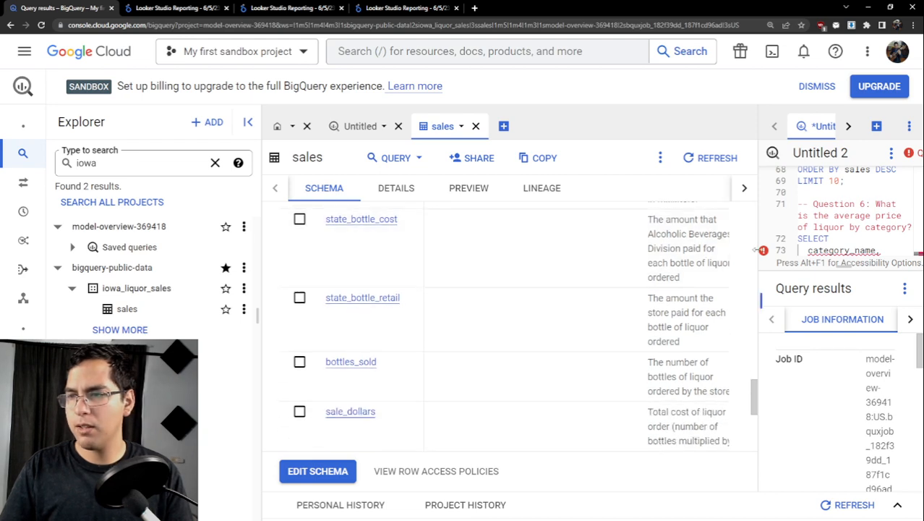
- Review the sales table's bottle cost, retail price, bottles sold, sale dollars and volume fields to decide how to calculate the price
drag(756, 249, 402, 295)
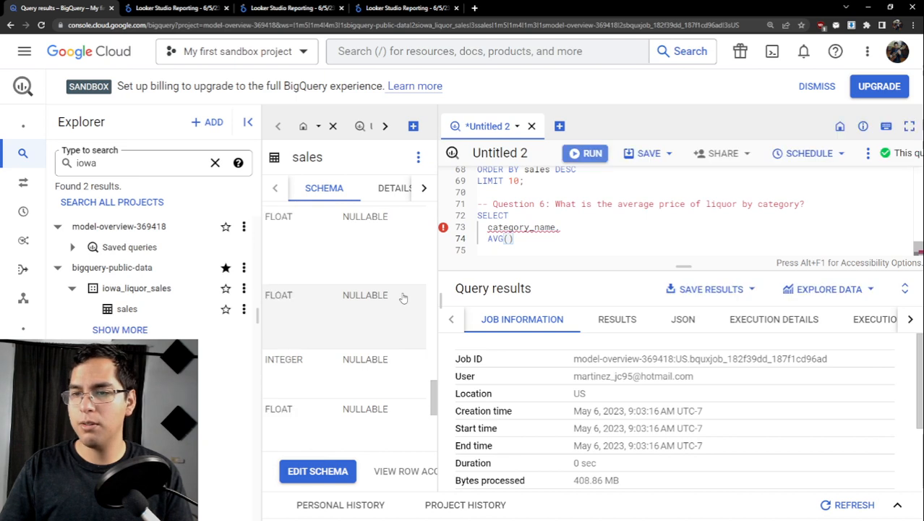
click(547, 242)
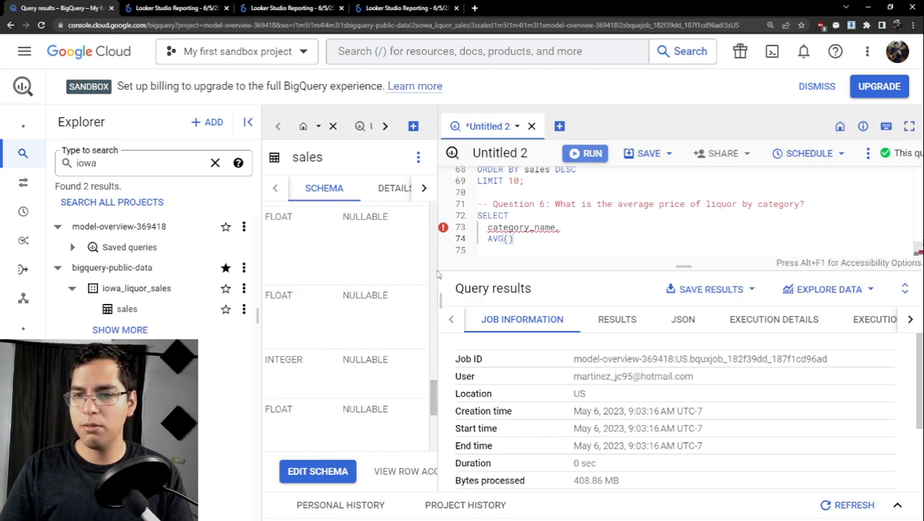
scroll(437, 274, up, 4)
scroll(426, 347, up, 2)
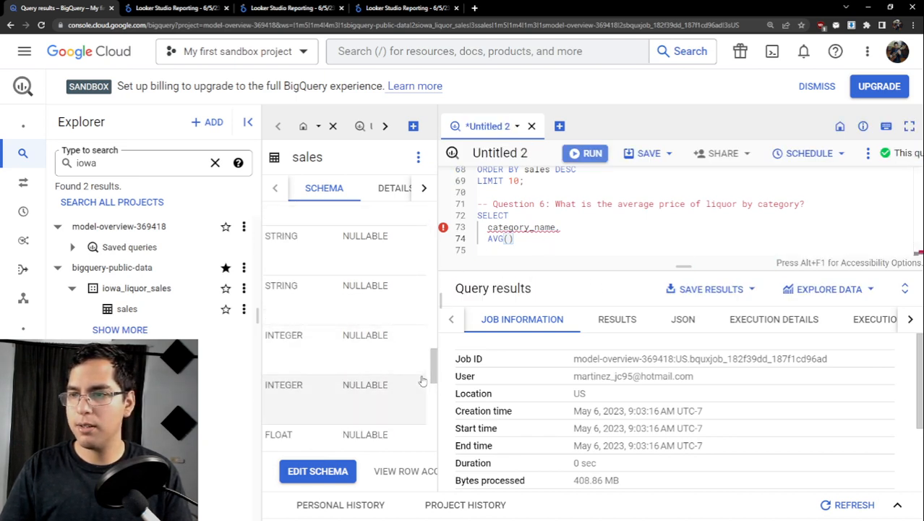
drag(439, 295, 691, 295)
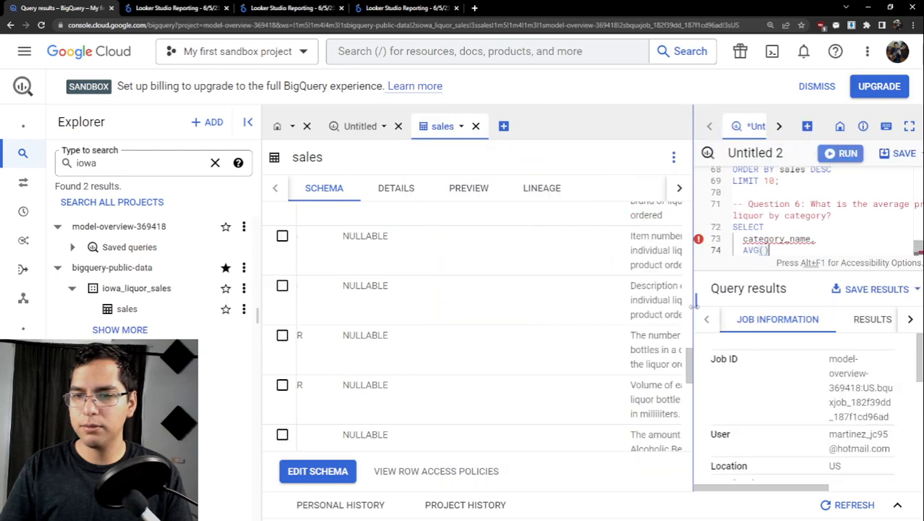
scroll(434, 376, down, 1)
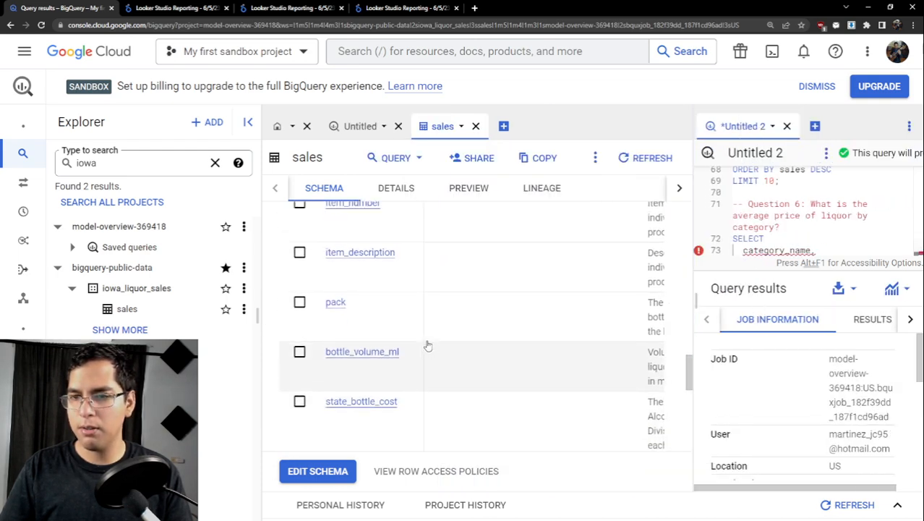
scroll(420, 325, up, 3)
scroll(420, 307, down, 5)
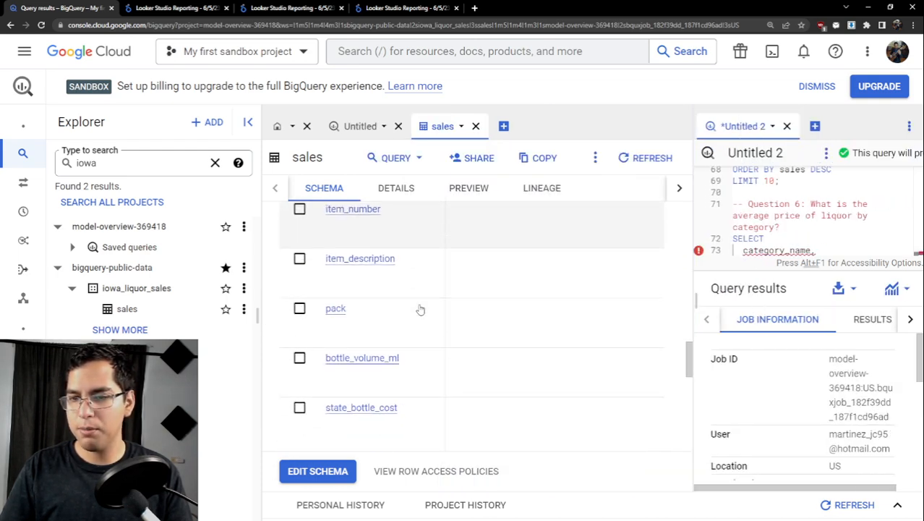
scroll(417, 311, up, 1)
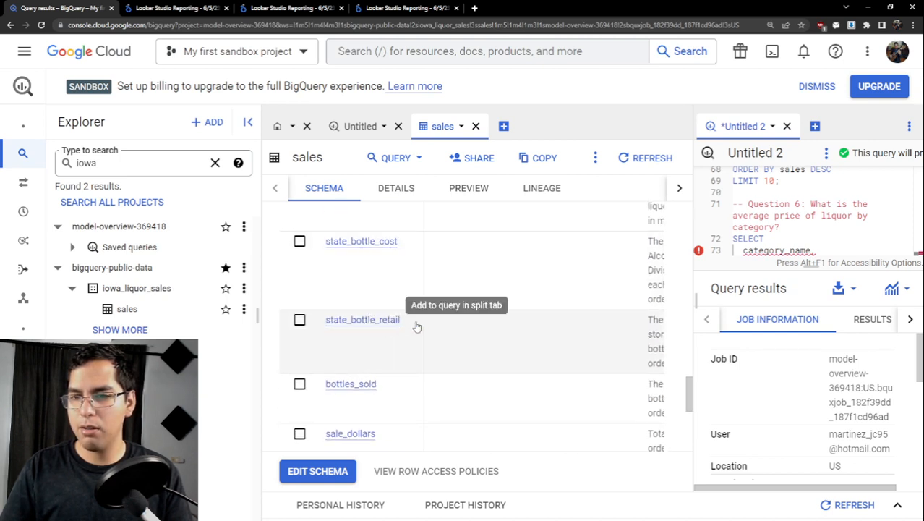
scroll(466, 438, down, 4)
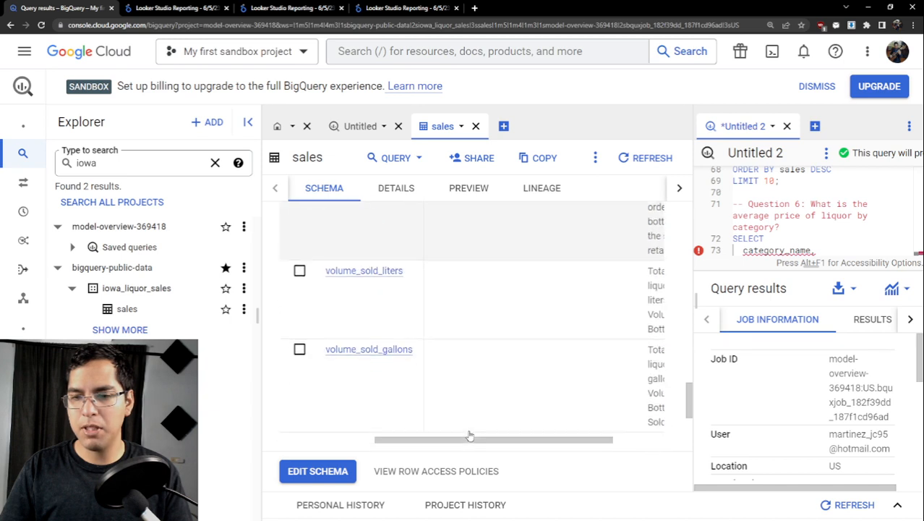
scroll(470, 332, up, 3)
scroll(455, 319, up, 2)
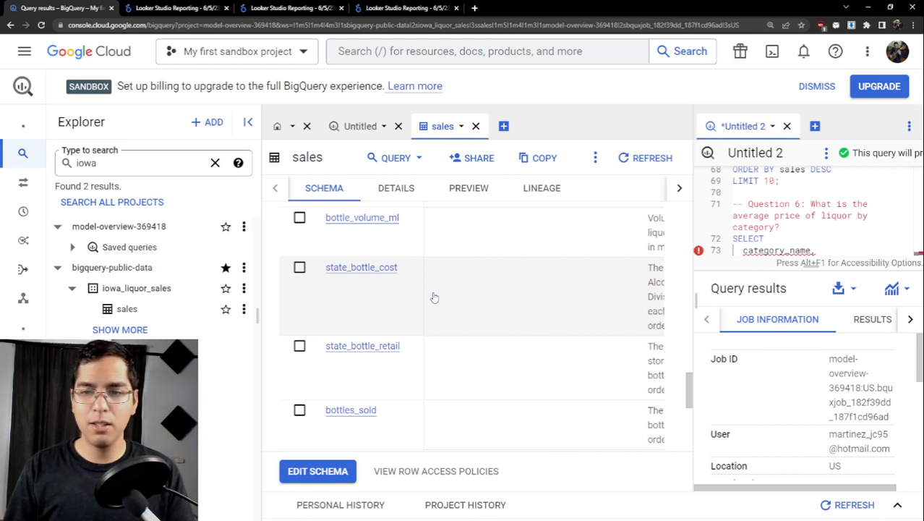
scroll(434, 298, down, 1)
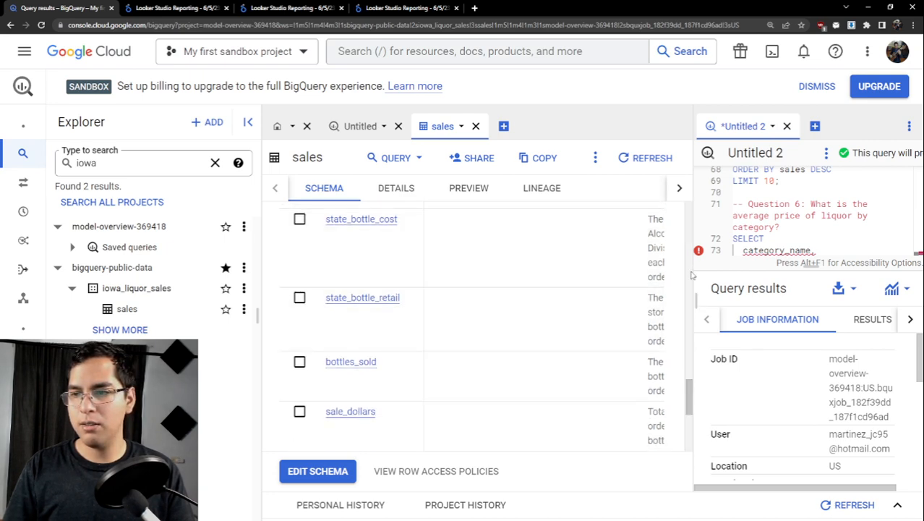
- Widen the query editor and fill the Question 6 AVG() function with sale_dollars / bottles_sold
drag(693, 268, 342, 265)
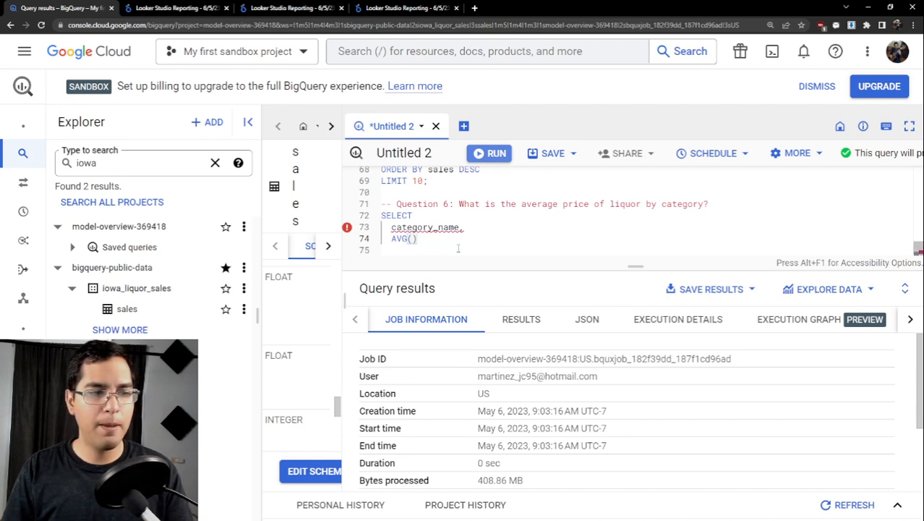
click(507, 248)
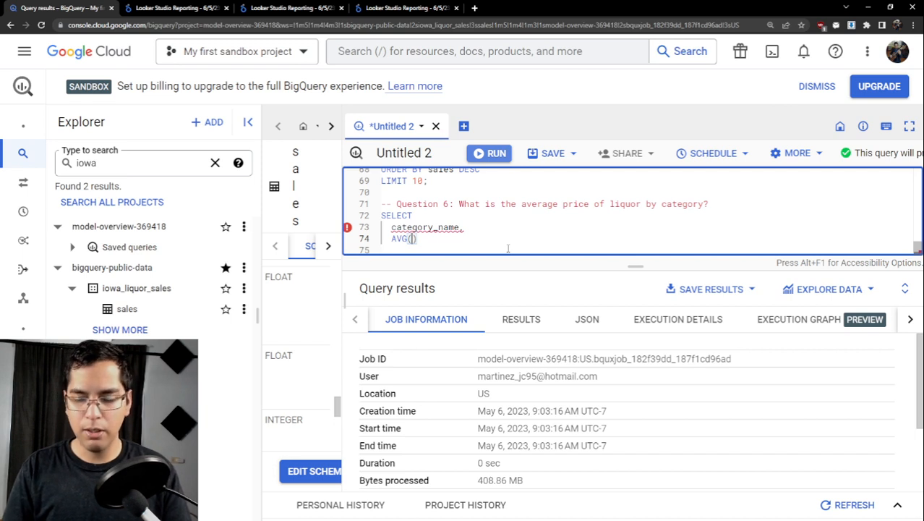
text(sale_d)
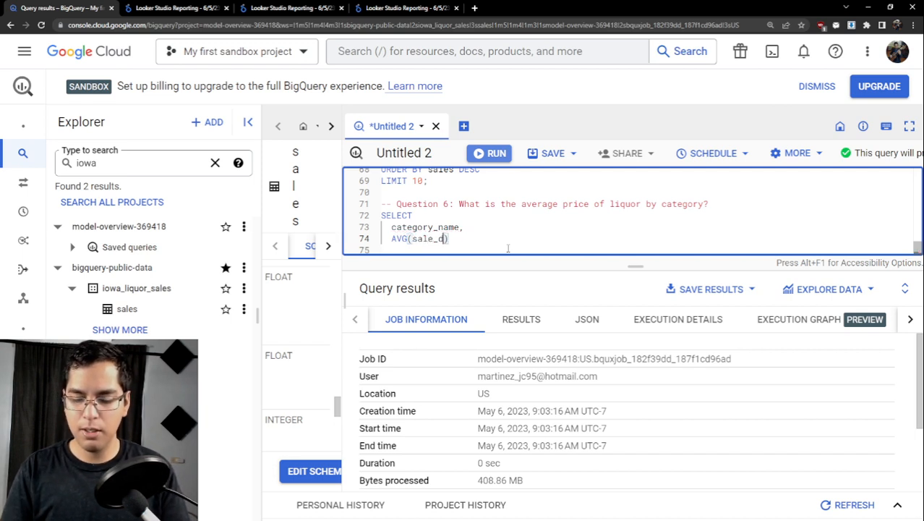
text(ollars)
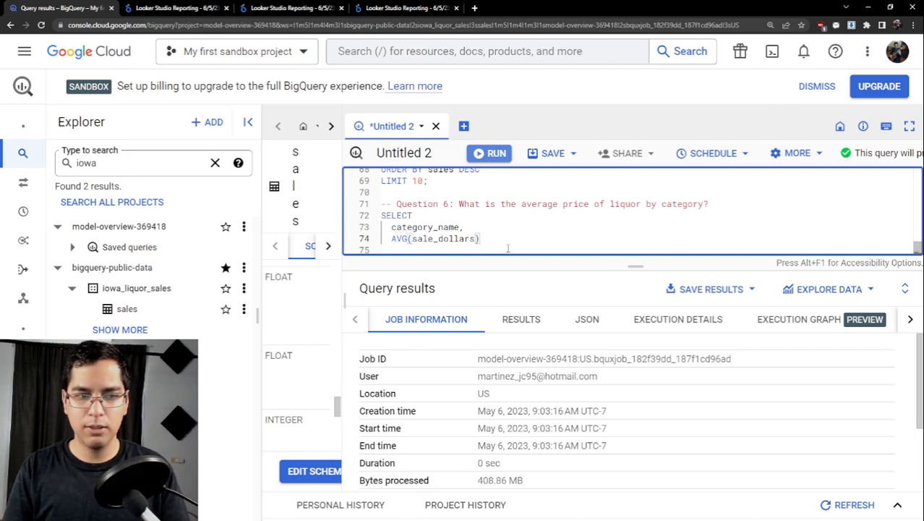
text( / )
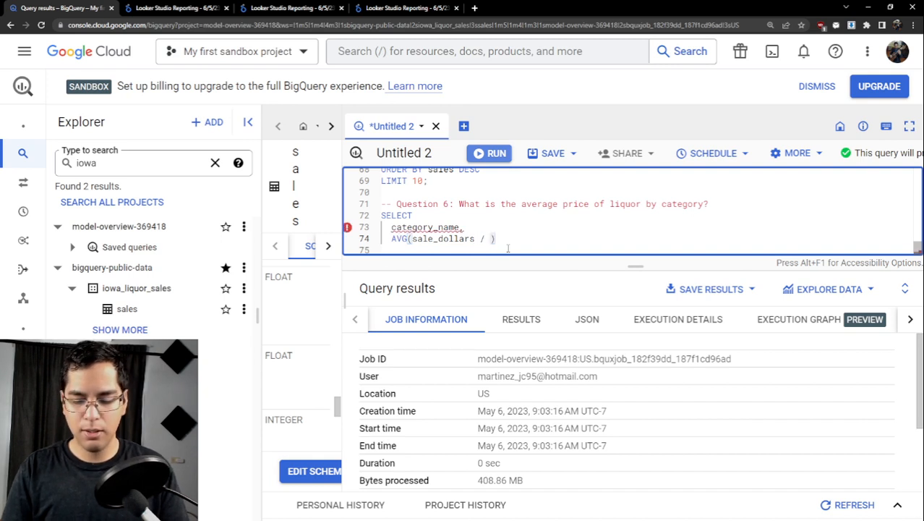
text(bo)
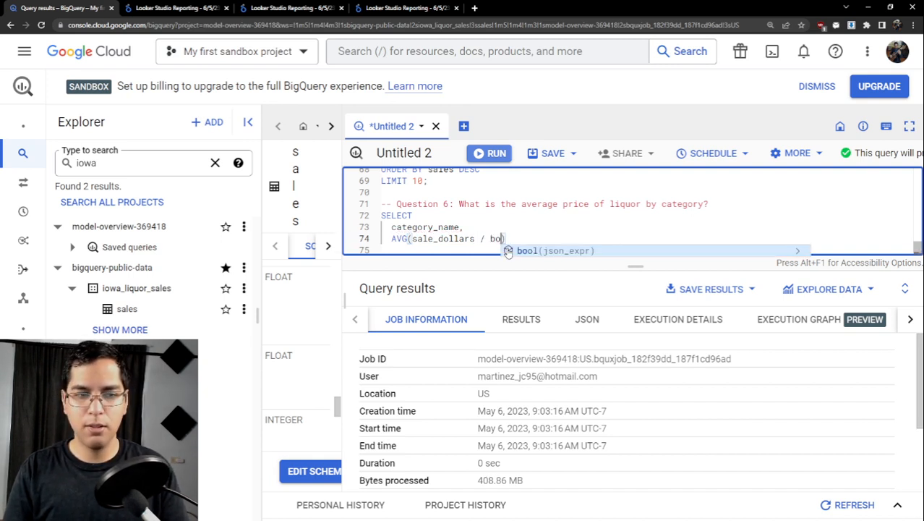
text(ttel)
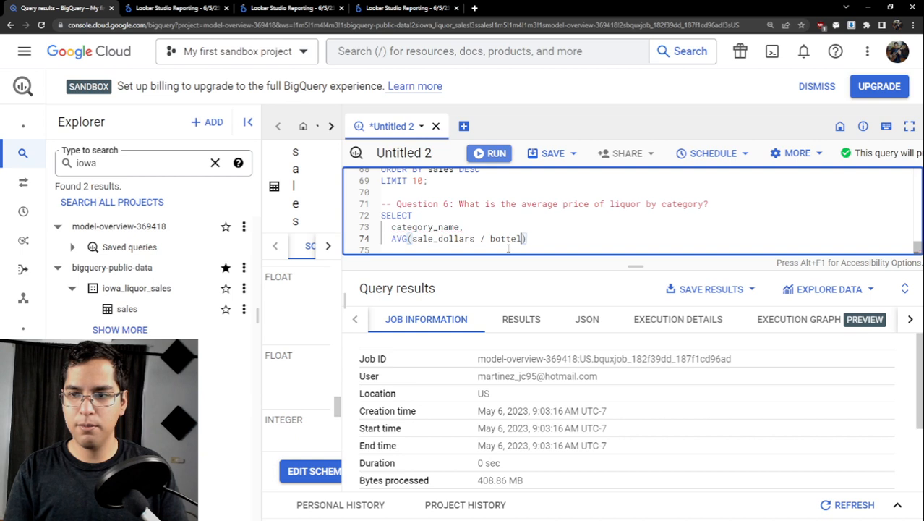
text(les_sold)
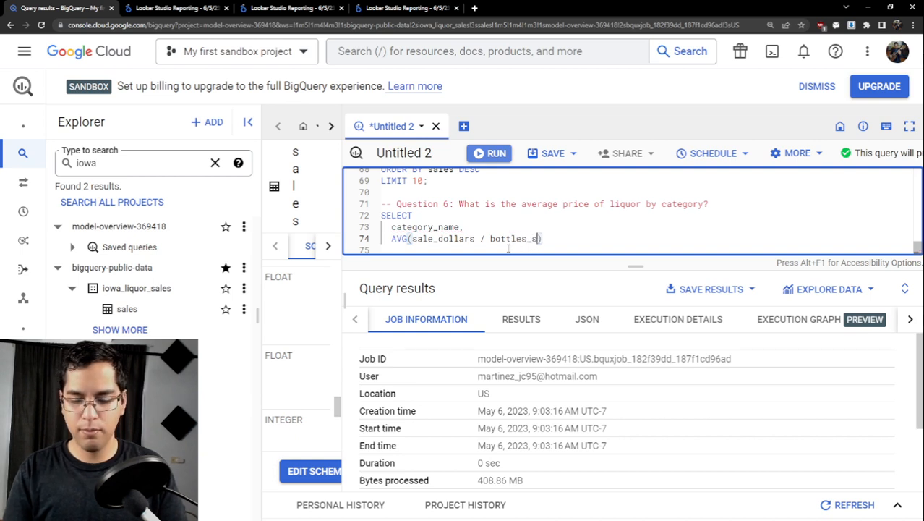
- Give the averaged column in the Question 6 query the alias avg_price
key(Down)
text(AS )
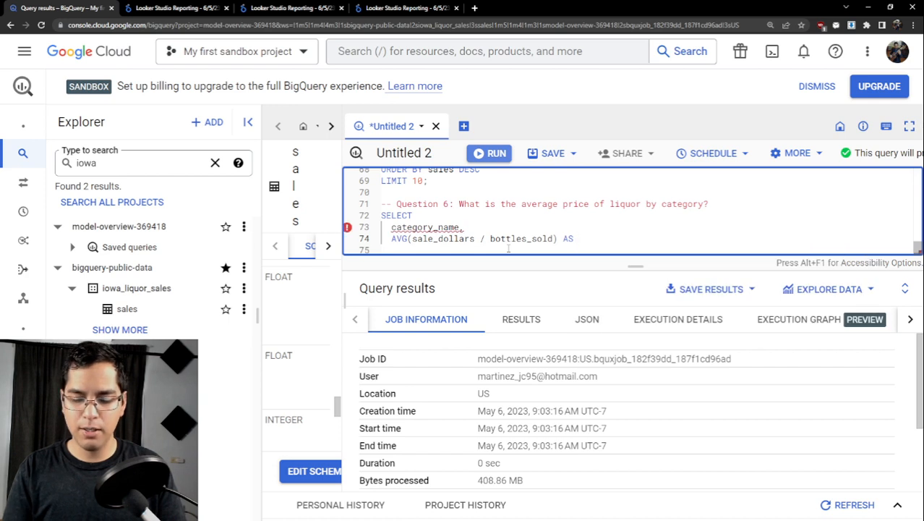
text(avg_)
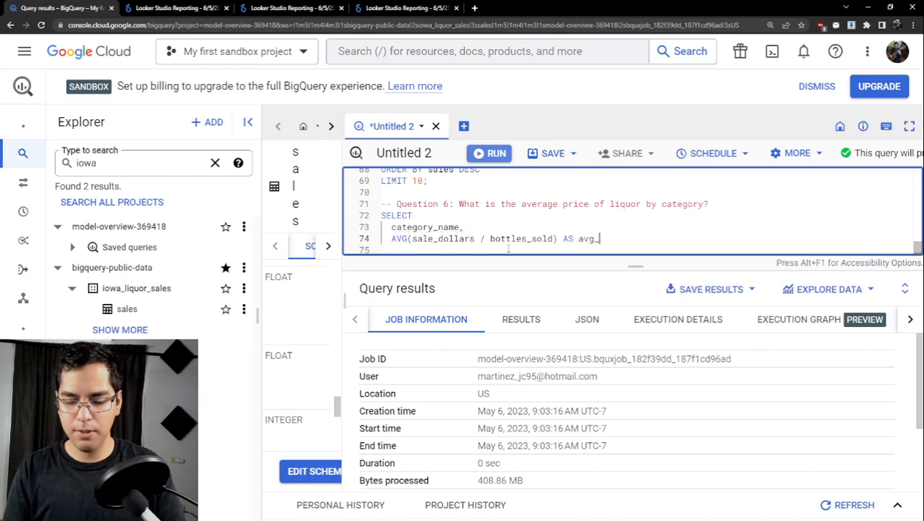
text(price)
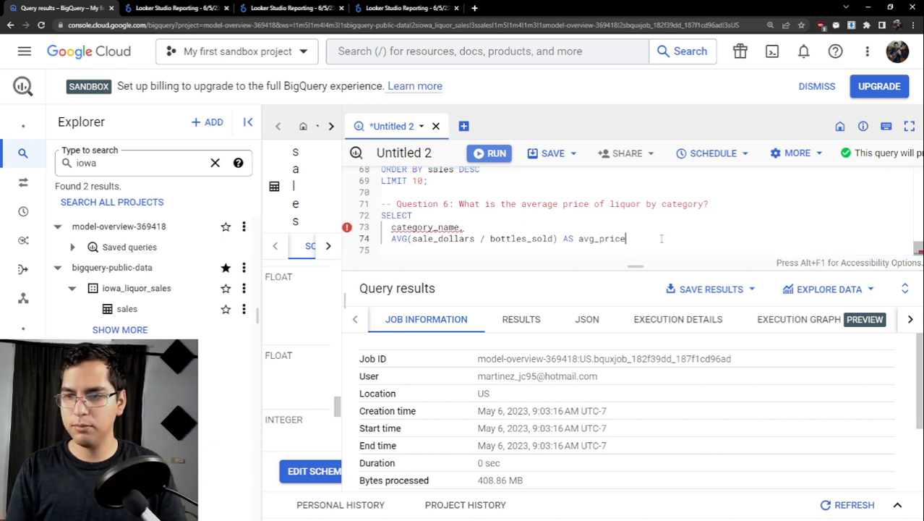
- Add a FROM clause to the Question 6 query using `bigquery-public-data.iowa_liquor_sales.sales` copied from Question 5, and enlarge the editor area
key(Return)
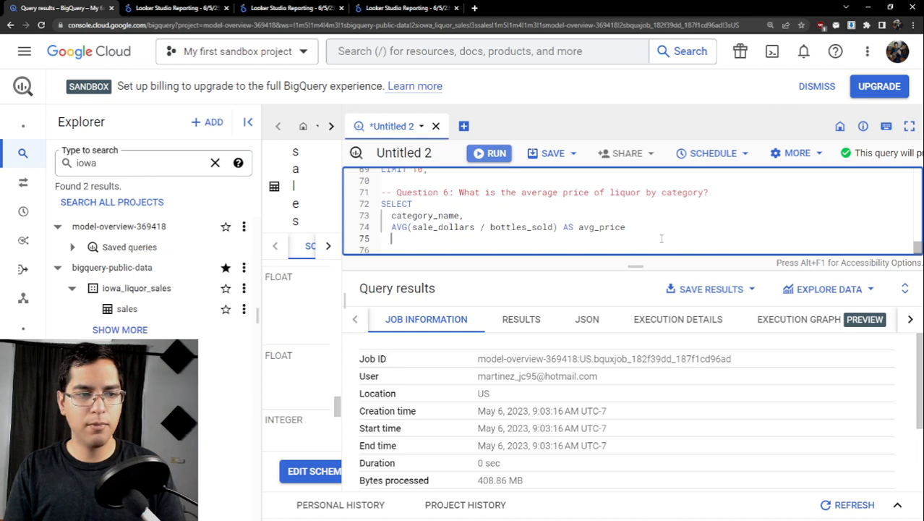
text(FROM)
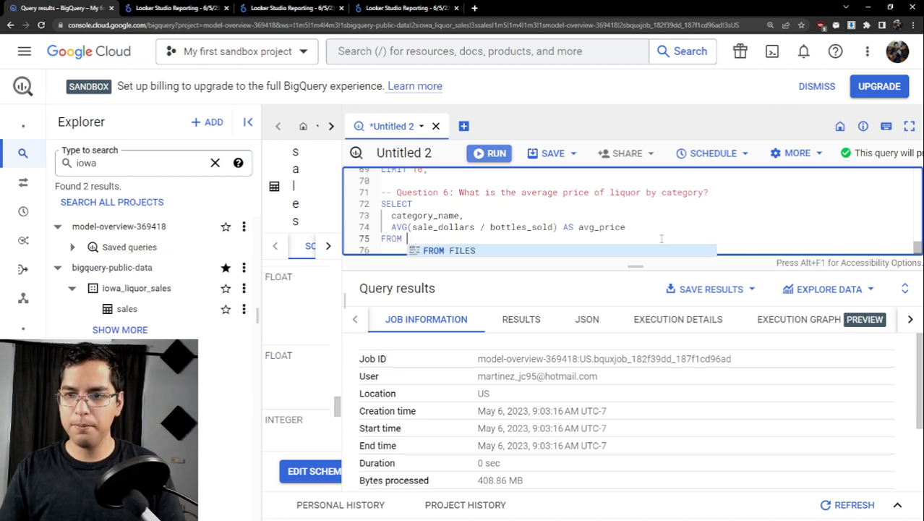
scroll(650, 238, up, 3)
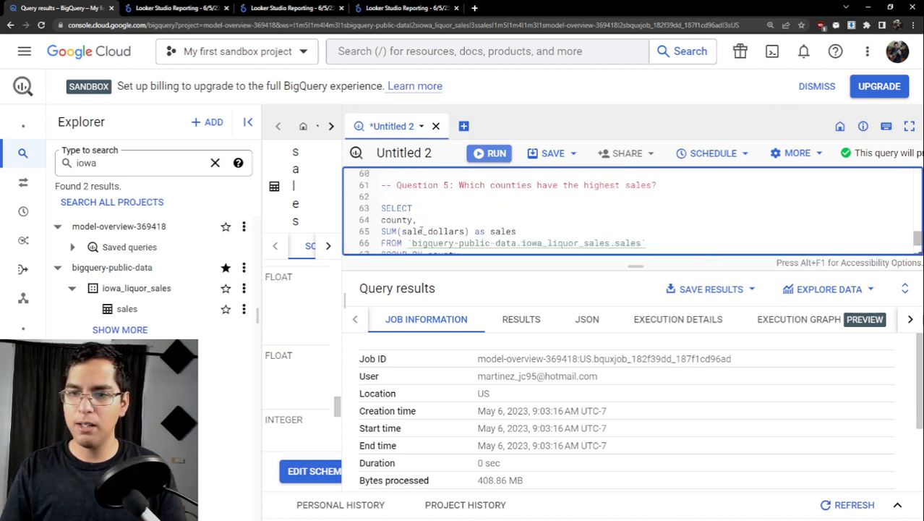
scroll(656, 242, down, 1)
drag(645, 216, 412, 215)
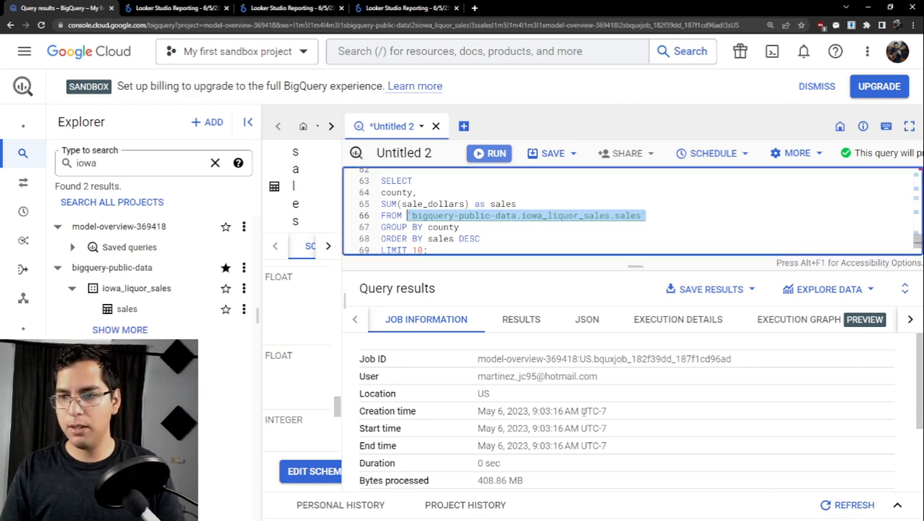
drag(629, 267, 629, 334)
key(ctrl+c)
click(422, 305)
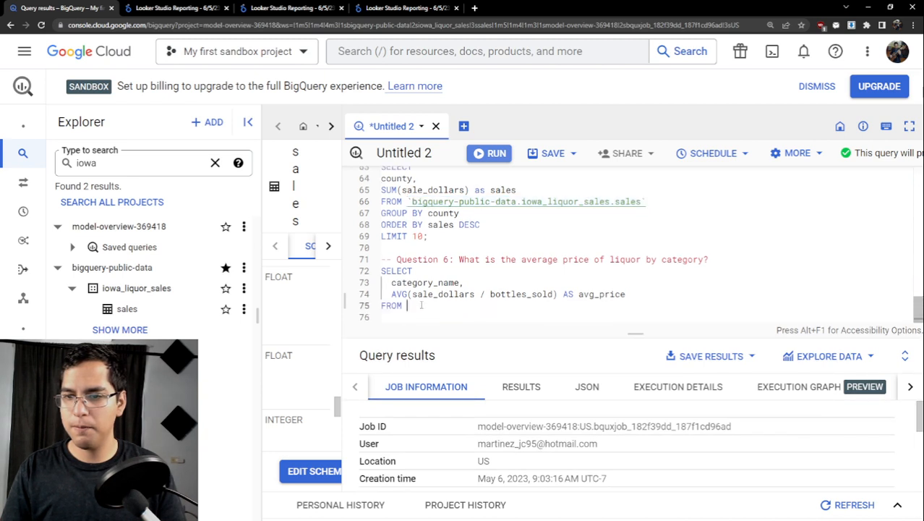
key(ctrl+v)
key(Return)
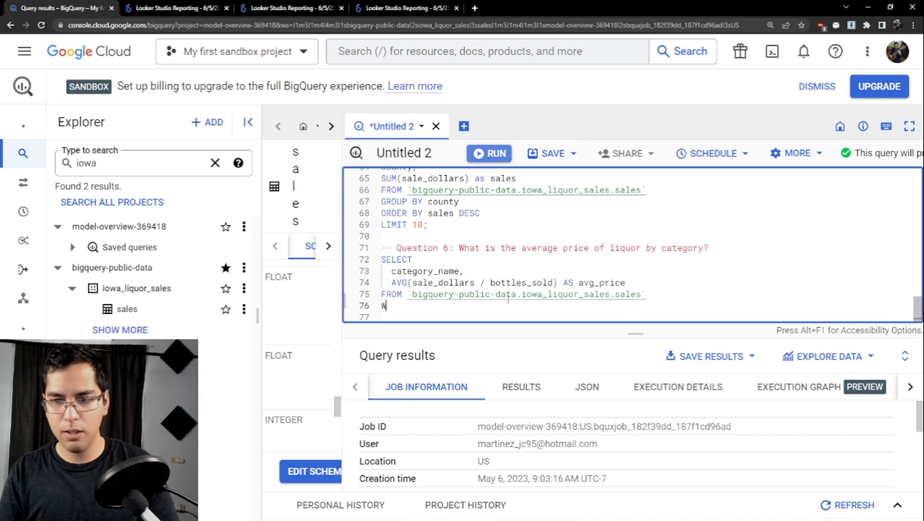
text(WHERE)
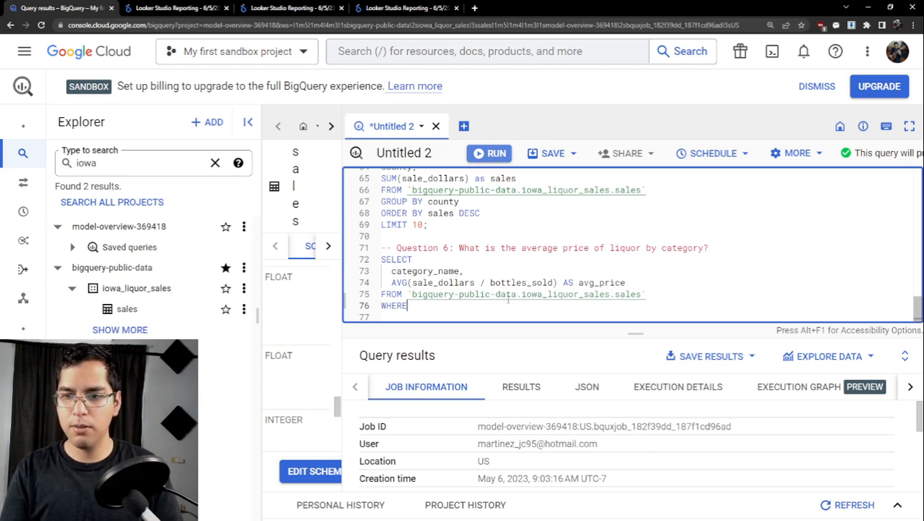
key(BackSpace)
key(BackSpace)
key(BackSpace)
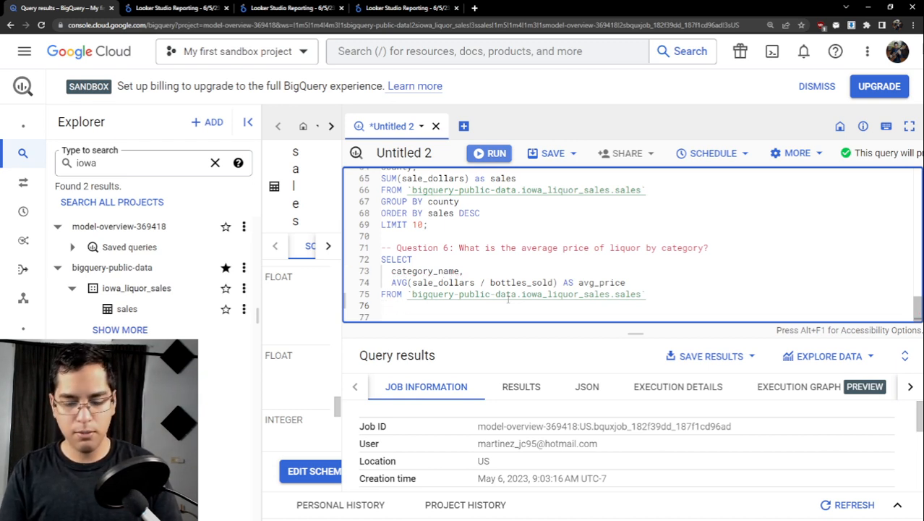
- Add a GROUP BY category_name clause below the FROM line of the Question 6 query
text(GROUP BY cate)
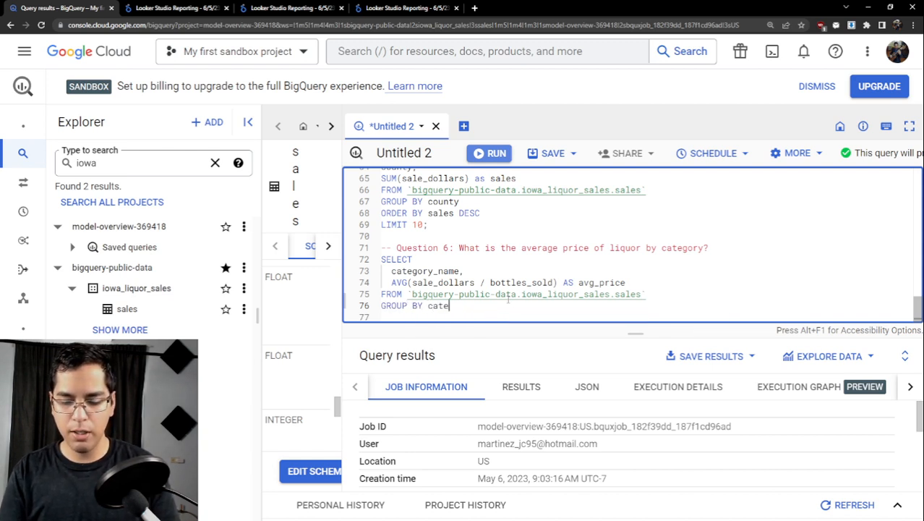
text(gory_name)
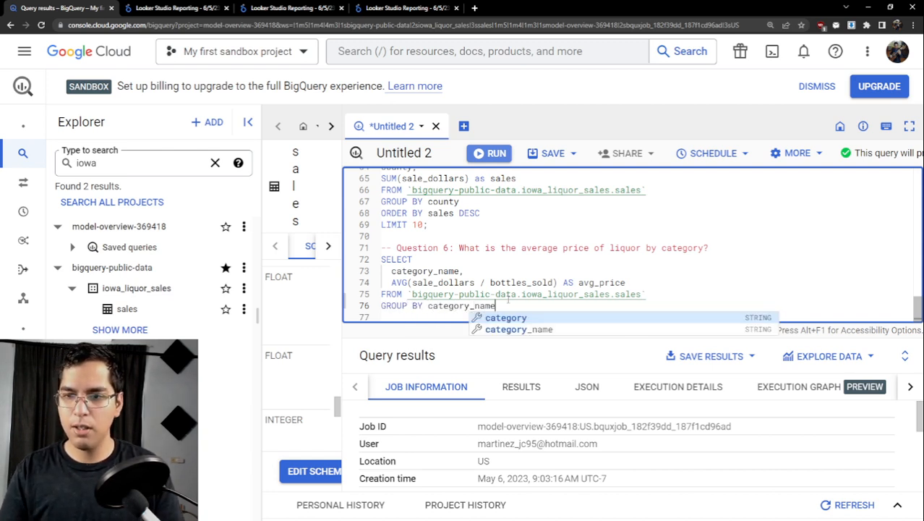
double_click(405, 281)
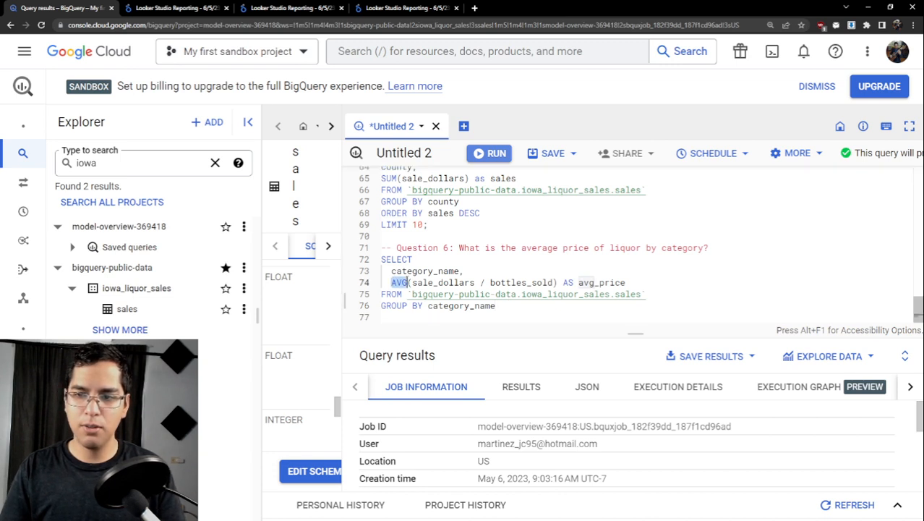
- Finish the Question 6 query with ORDER BY avg_price DESC; below the GROUP BY line and run only that query
click(501, 306)
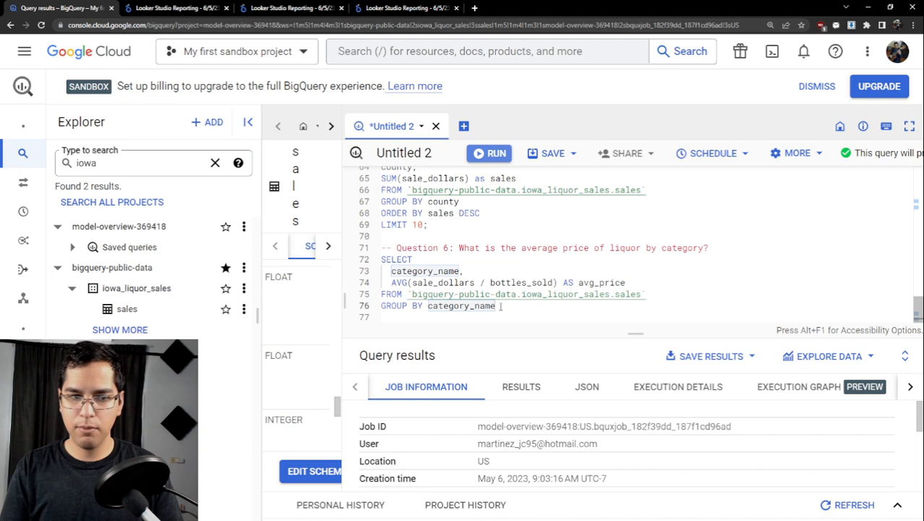
key(Return)
text(ORDER )
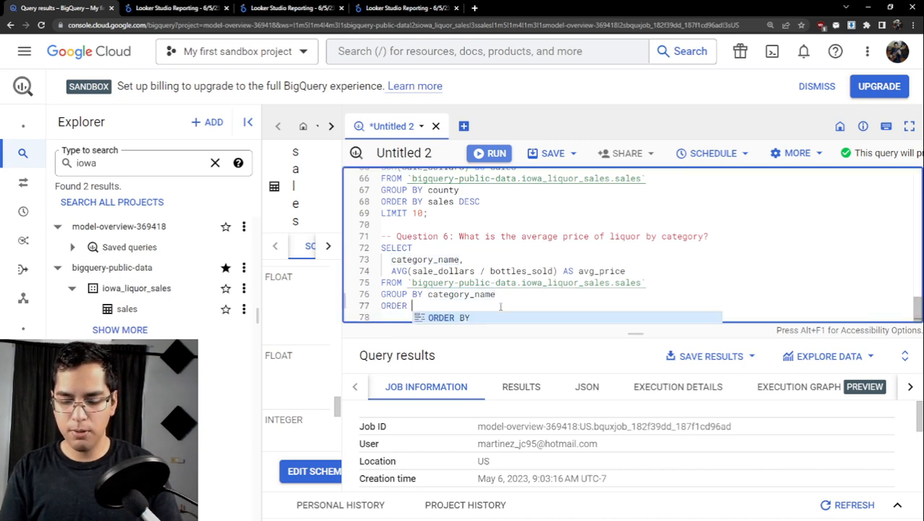
text(BY avg_pr)
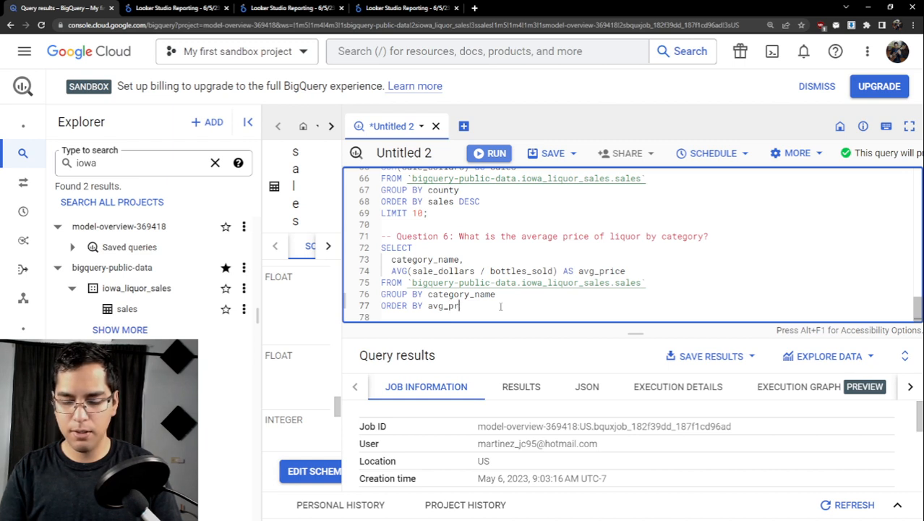
text(ice DESC;)
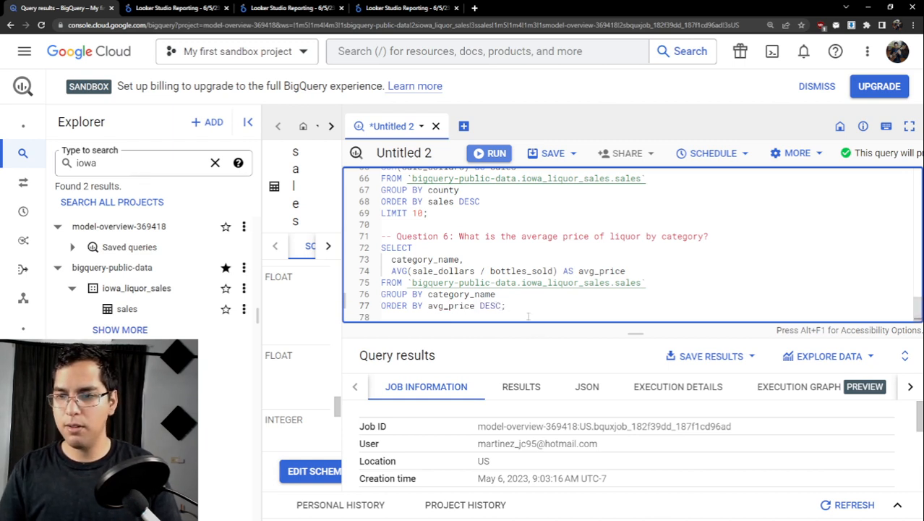
drag(507, 306, 380, 248)
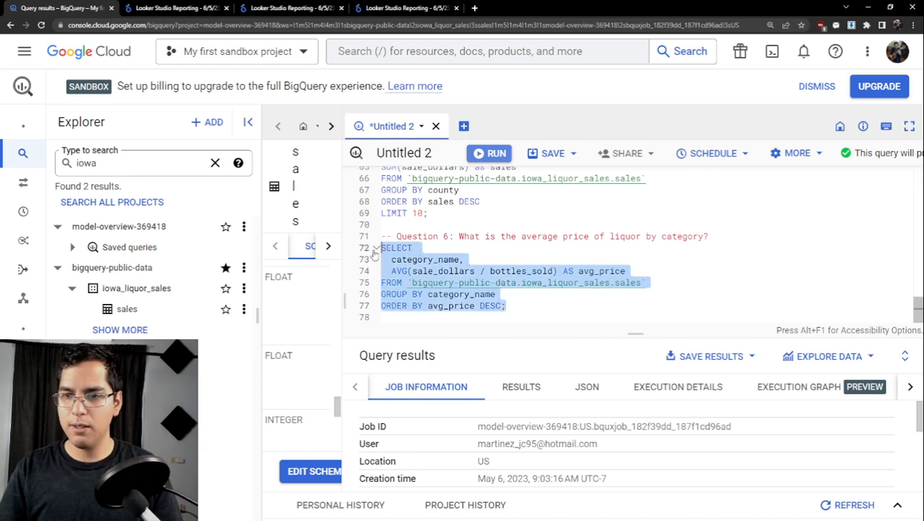
key(ctrl+Return)
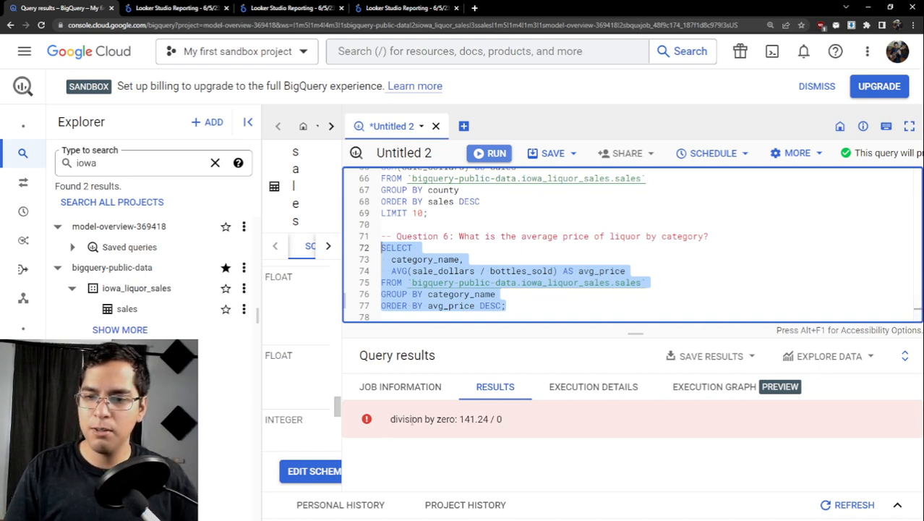
- Examine the error message returned for the Question 6 query, including both operands of the division
drag(395, 420, 485, 420)
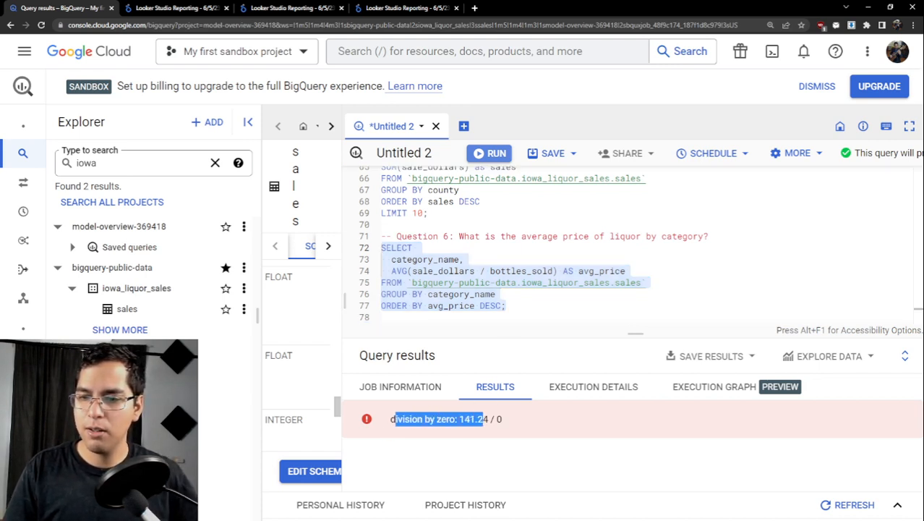
click(484, 420)
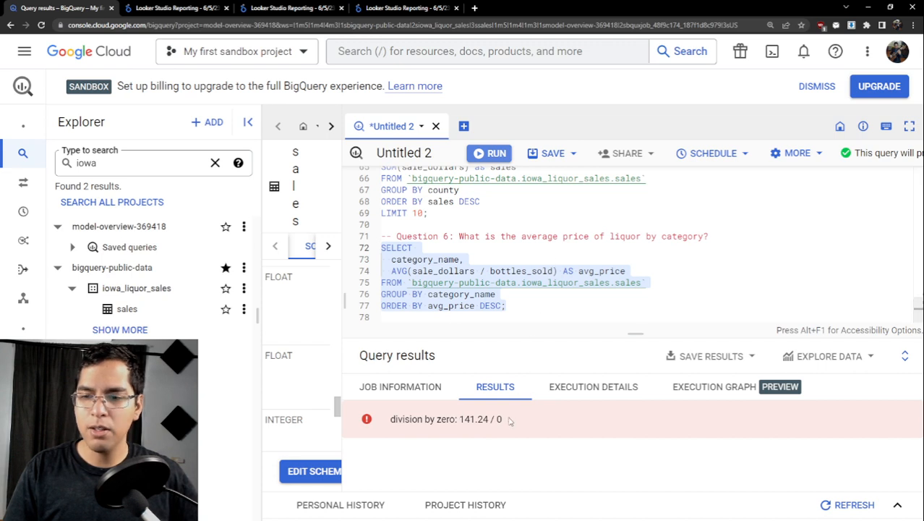
drag(509, 419, 464, 419)
click(503, 423)
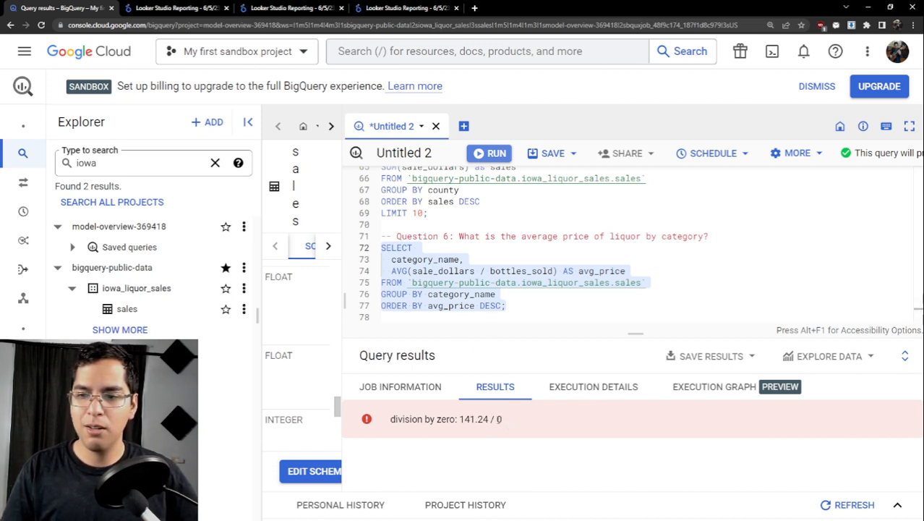
double_click(500, 419)
drag(491, 419, 458, 419)
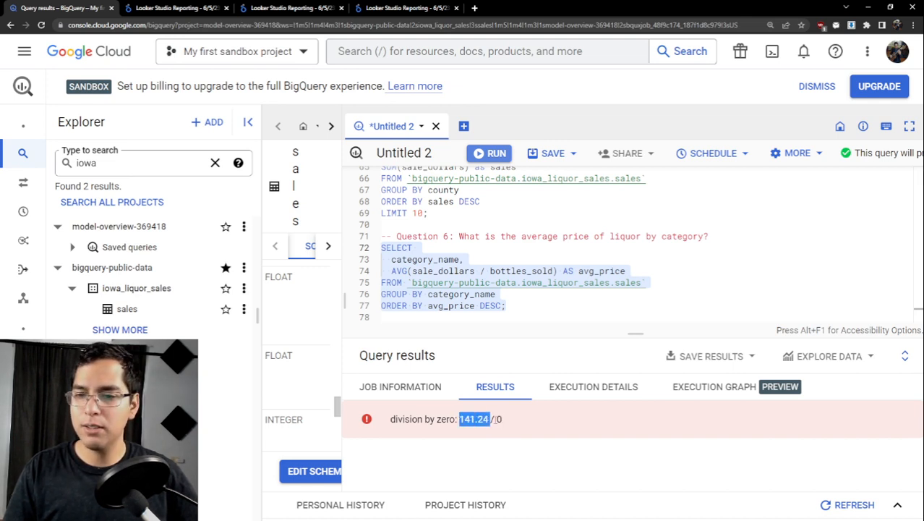
drag(492, 420, 470, 419)
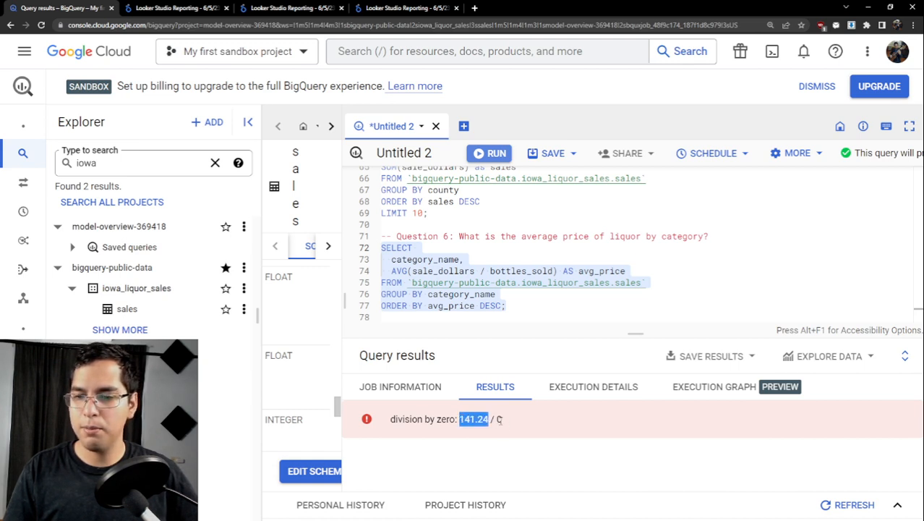
mouse_move(496, 419)
mouse_down()
mouse_move(504, 422)
mouse_move(483, 420)
mouse_move(498, 419)
mouse_up()
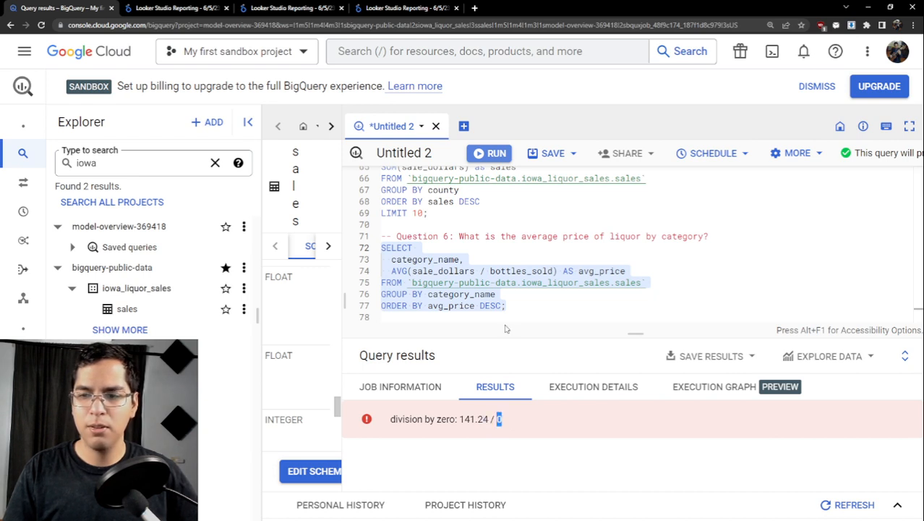
- Below the Question 6 query, start a new query that selects all columns FROM `bigquery-public-data.iowa_liquor_sales.sales`
click(519, 311)
key(Return)
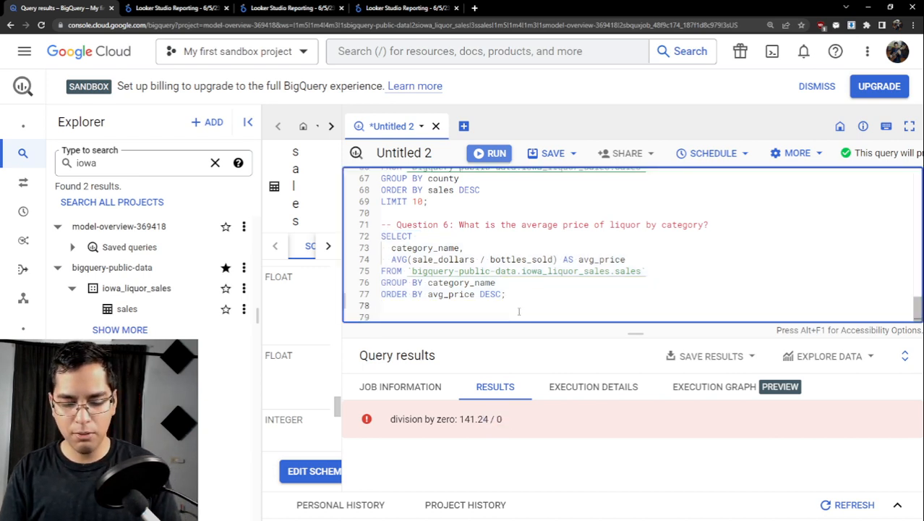
text(SELECT)
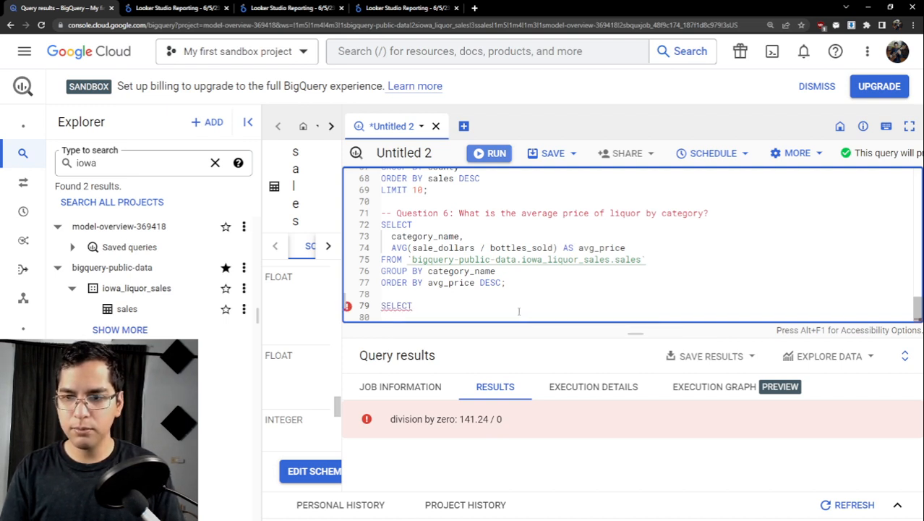
text( *)
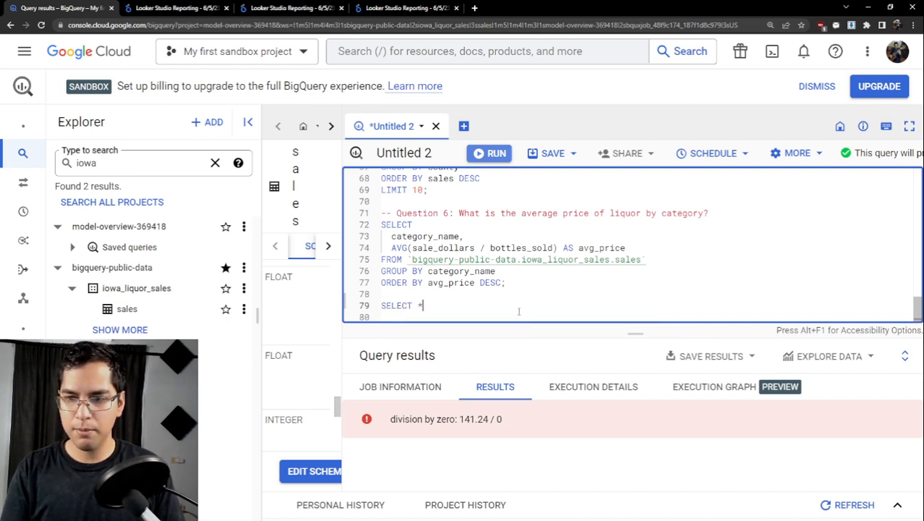
key(Return)
text(F)
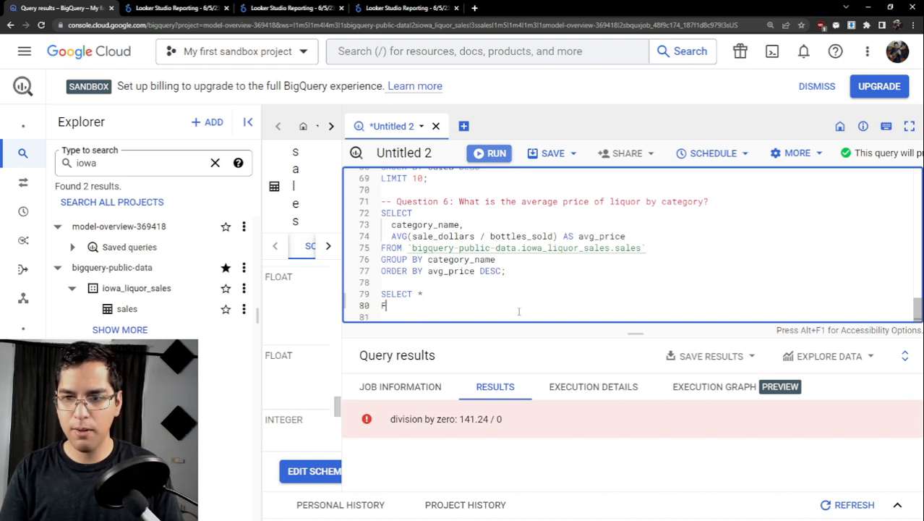
text(ROM)
text(`bigquery-public-data.iowa_liquor_sales.sales`)
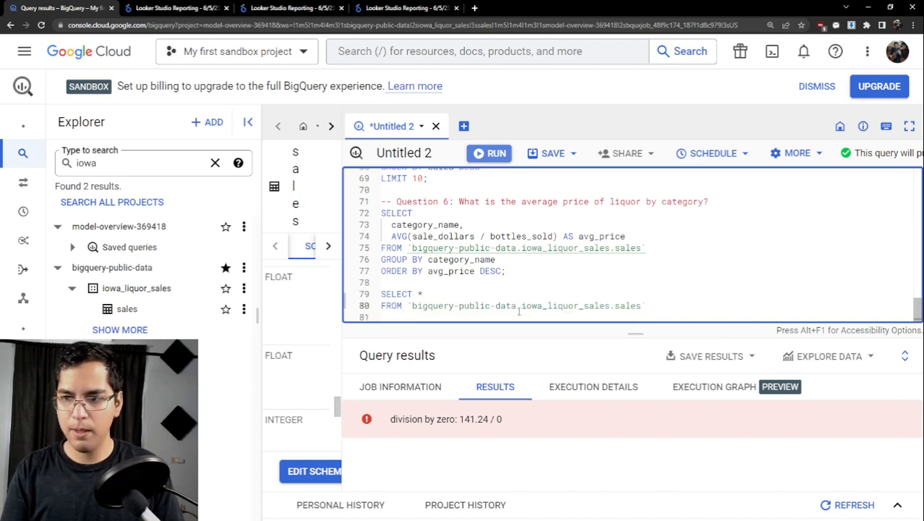
- Add the filter WHERE bottles_sold = 0; to the new SELECT * query
key(Return)
text(WH)
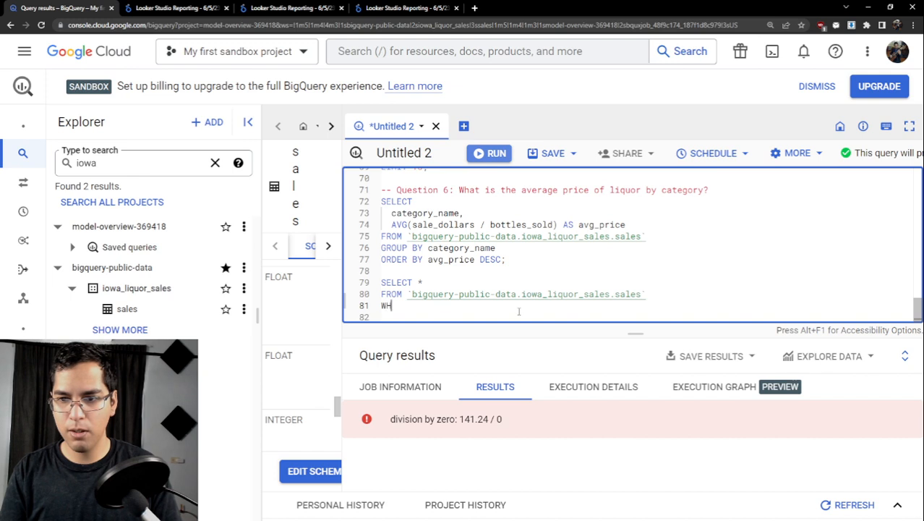
text(ERE bo)
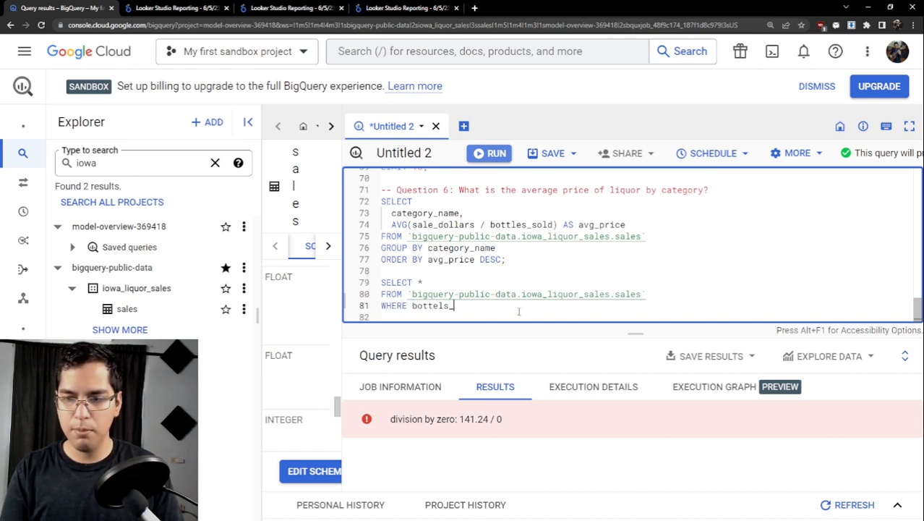
text(ttles_so)
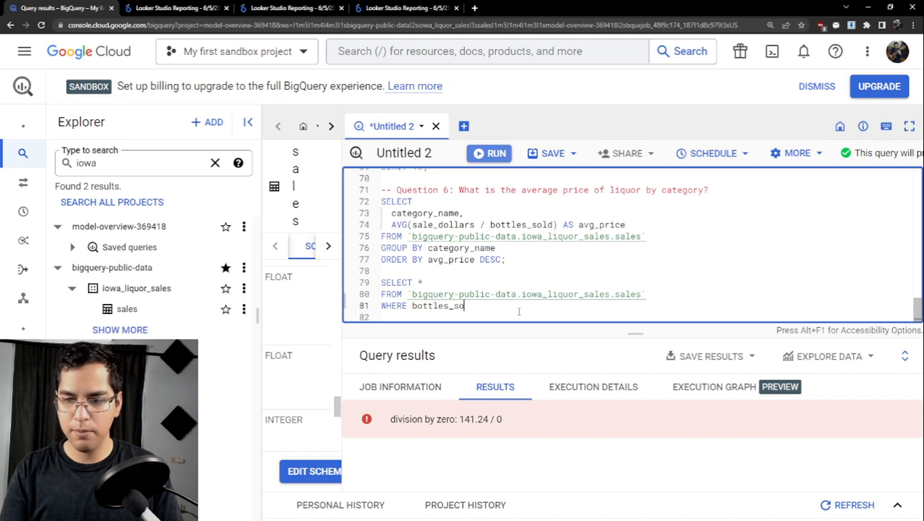
text(ld = 0)
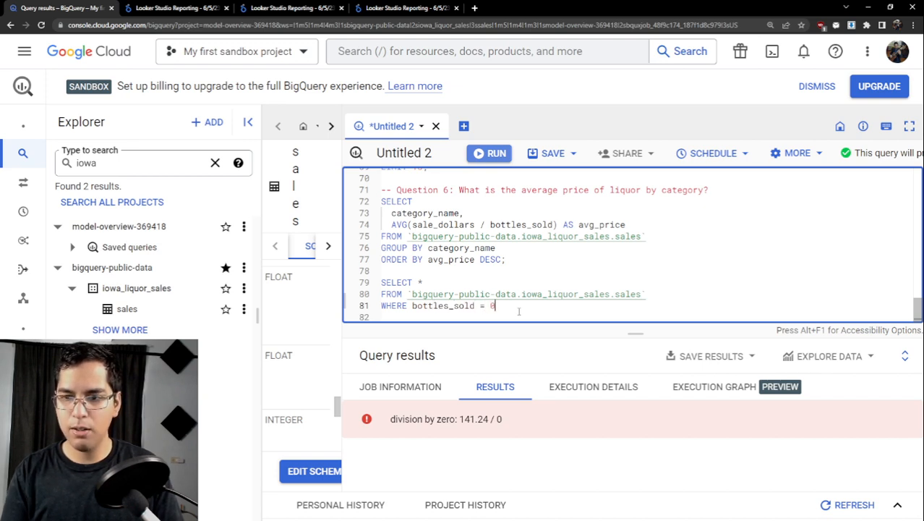
text(;)
- Run only the bottles_sold = 0 query and enlarge the results area
key(shift+Up)
key(shift+Up)
key(shift+Up)
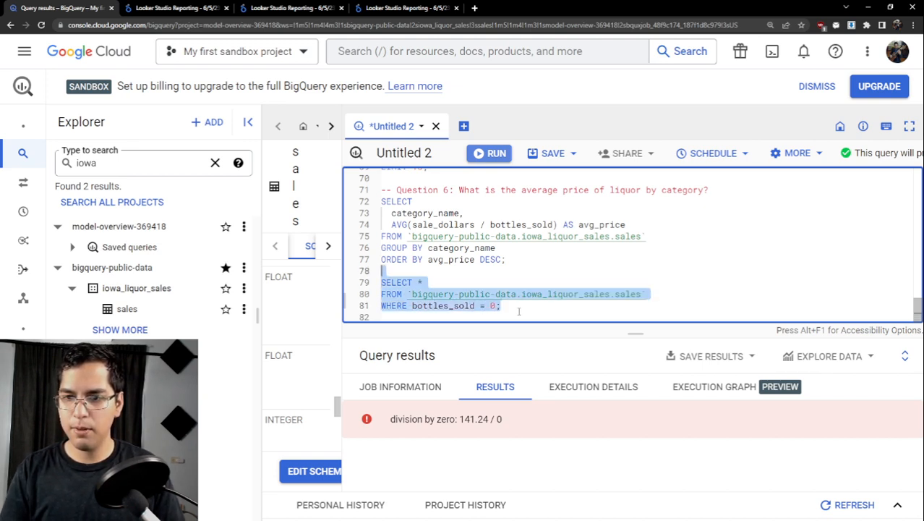
key(ctrl+Return)
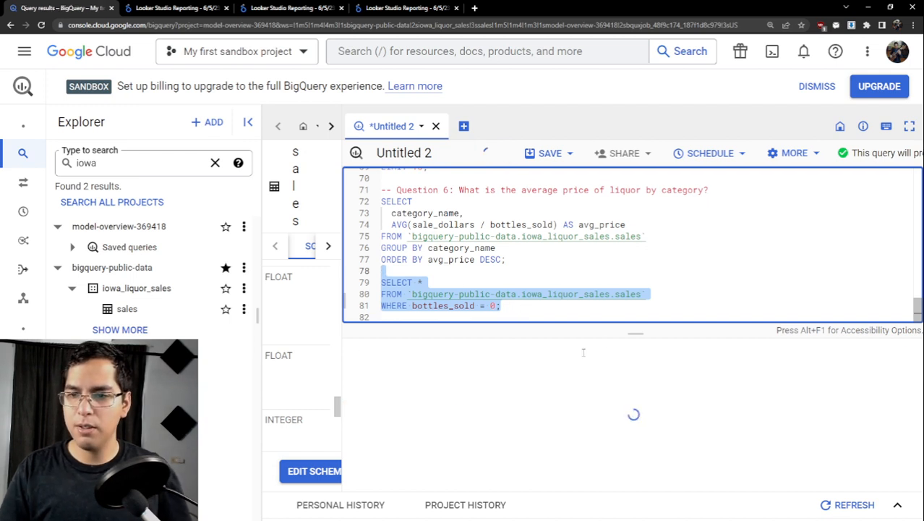
drag(626, 333, 607, 264)
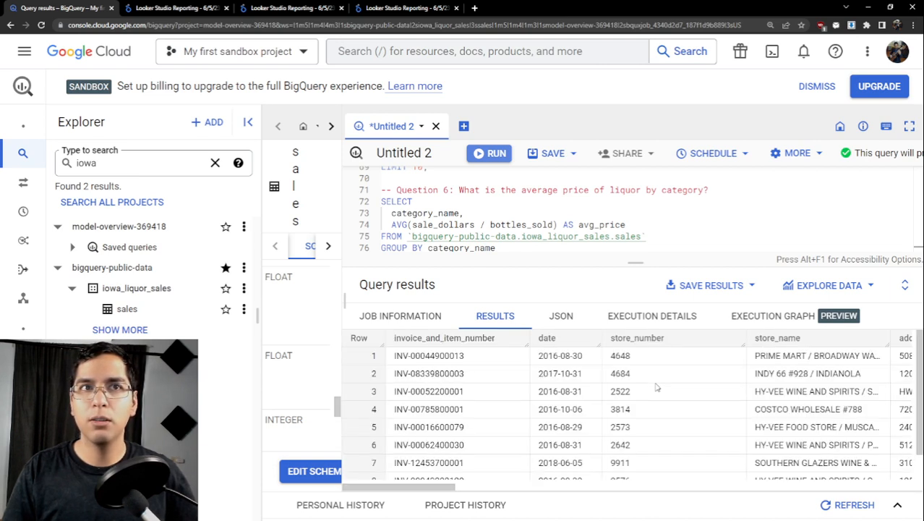
- Look through the returned rows, checking the bottles_sold and sale_dollars columns
scroll(613, 391, down, 1)
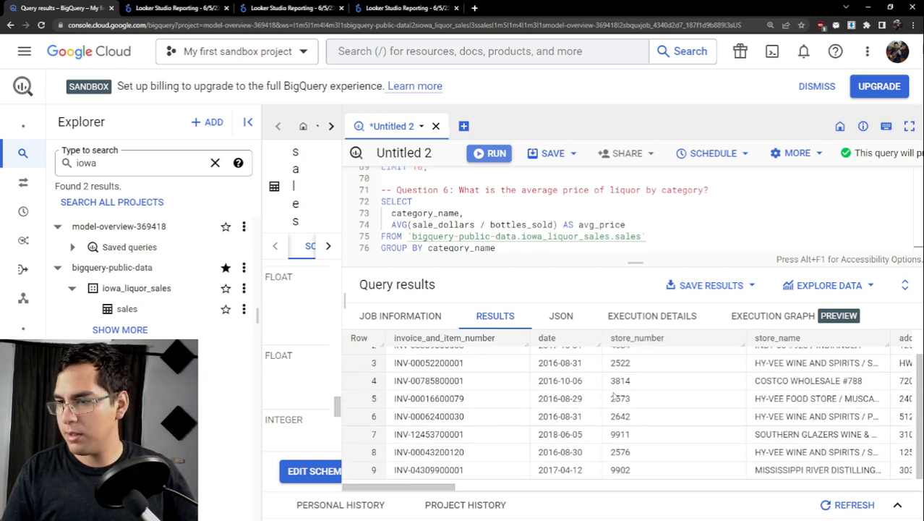
scroll(613, 396, up, 1)
scroll(613, 395, down, 1)
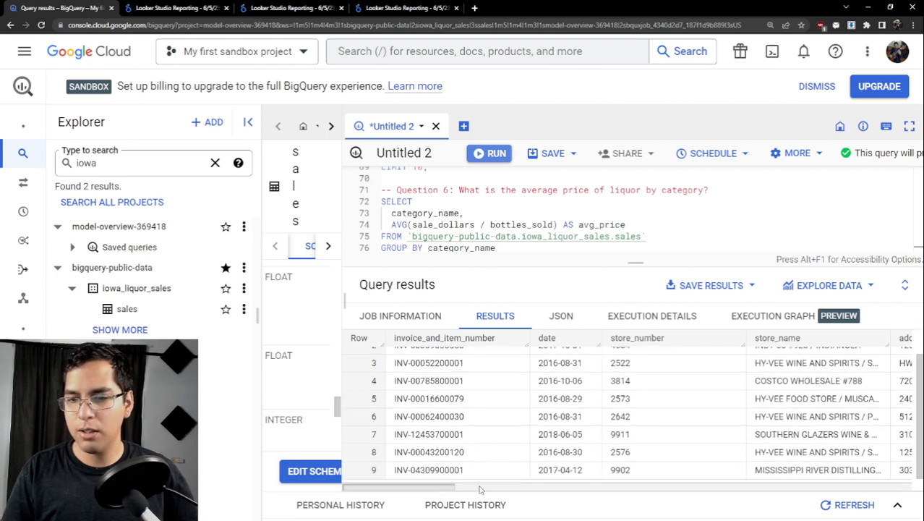
drag(442, 487, 884, 482)
scroll(447, 416, up, 1)
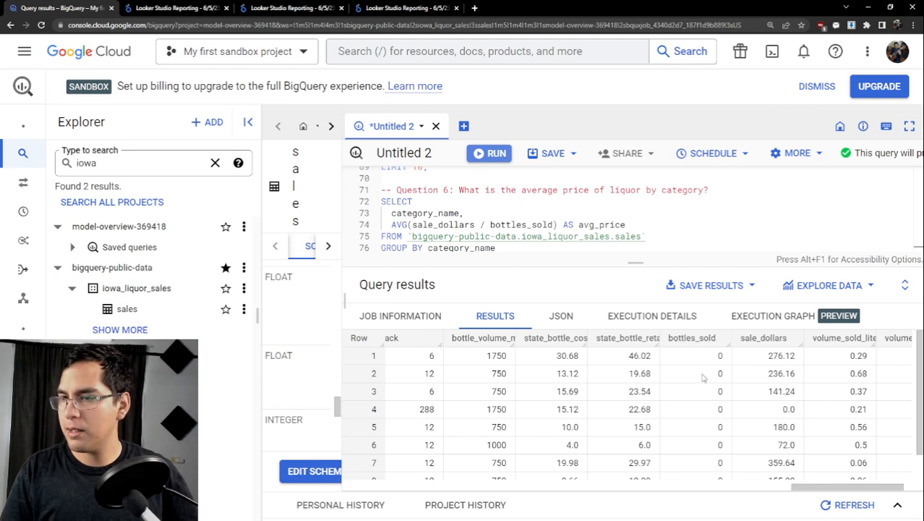
scroll(712, 374, down, 1)
scroll(712, 368, up, 1)
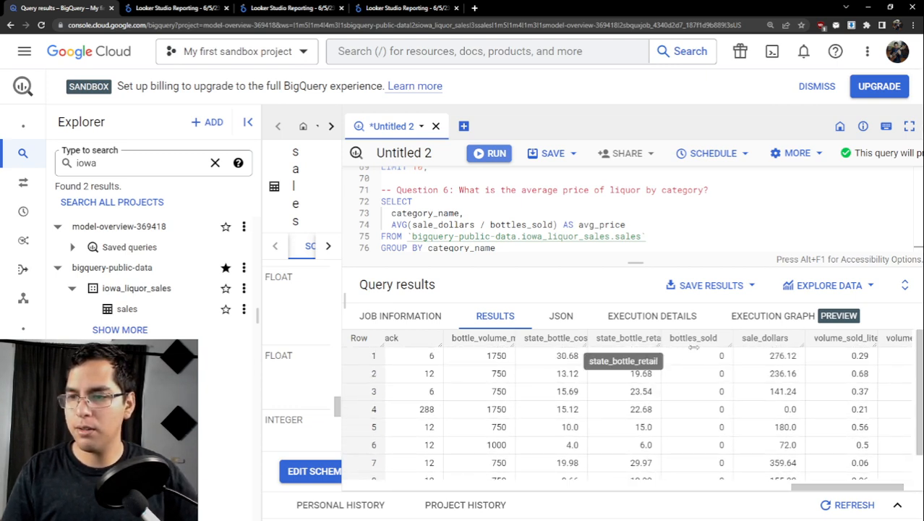
- Adjust the widths of the bottle volume, state bottle cost and state_bottle_retail result columns around bottles_sold
mouse_move(658, 346)
mouse_down()
mouse_move(696, 347)
mouse_move(640, 347)
mouse_up()
mouse_move(803, 486)
mouse_down()
mouse_move(740, 483)
mouse_move(806, 480)
mouse_up()
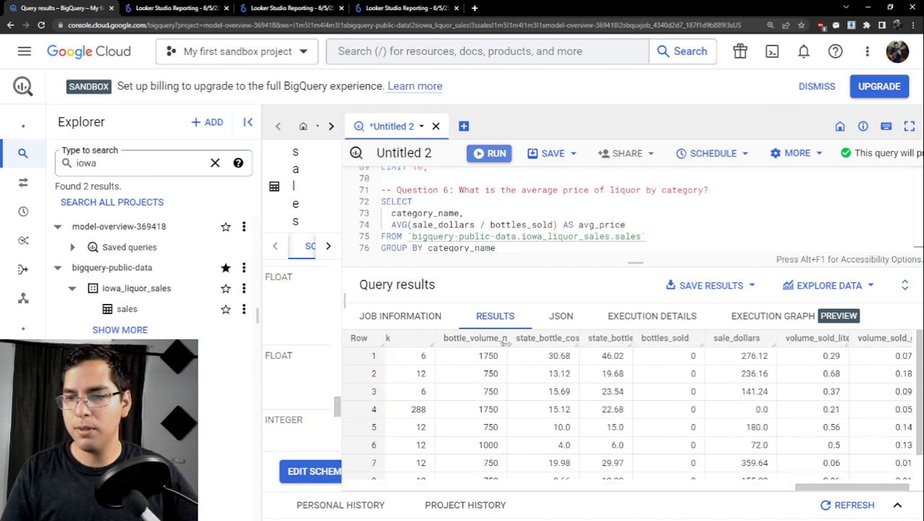
mouse_move(504, 343)
mouse_down()
mouse_move(515, 343)
mouse_move(463, 346)
mouse_move(514, 346)
mouse_up()
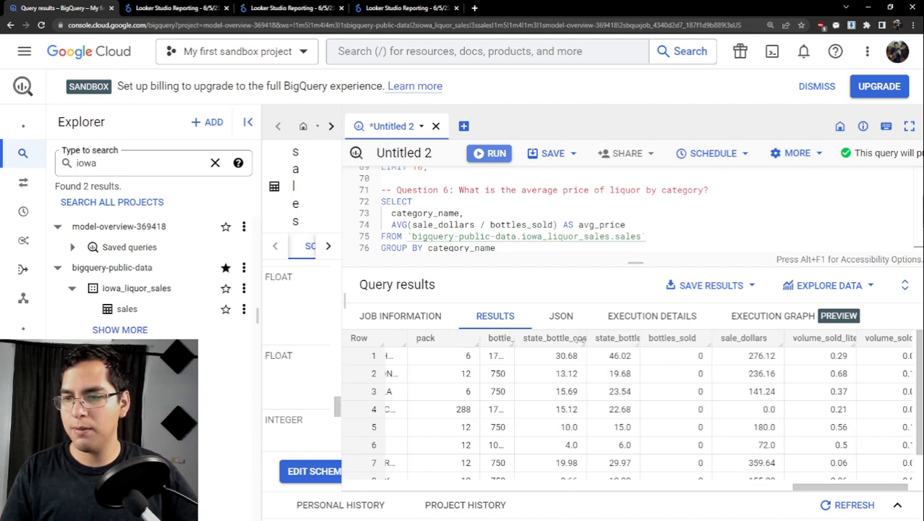
drag(587, 339, 667, 347)
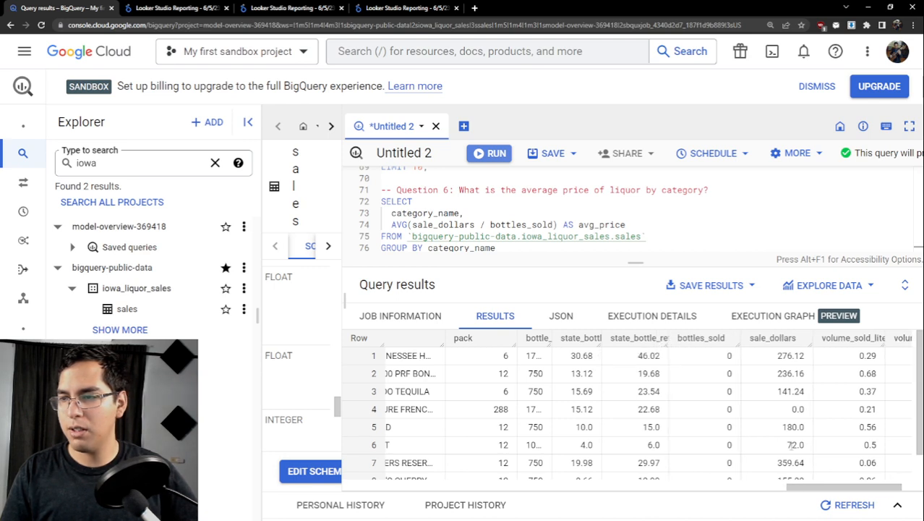
drag(811, 488, 821, 488)
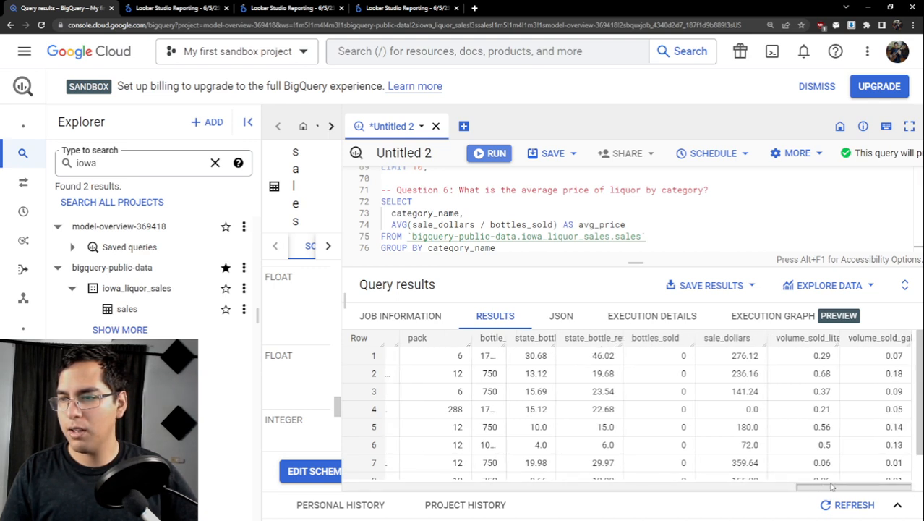
- Compare sale_dollars with bottles_sold in the first result rows, and enlarge the query editor area
double_click(745, 355)
drag(730, 379, 771, 377)
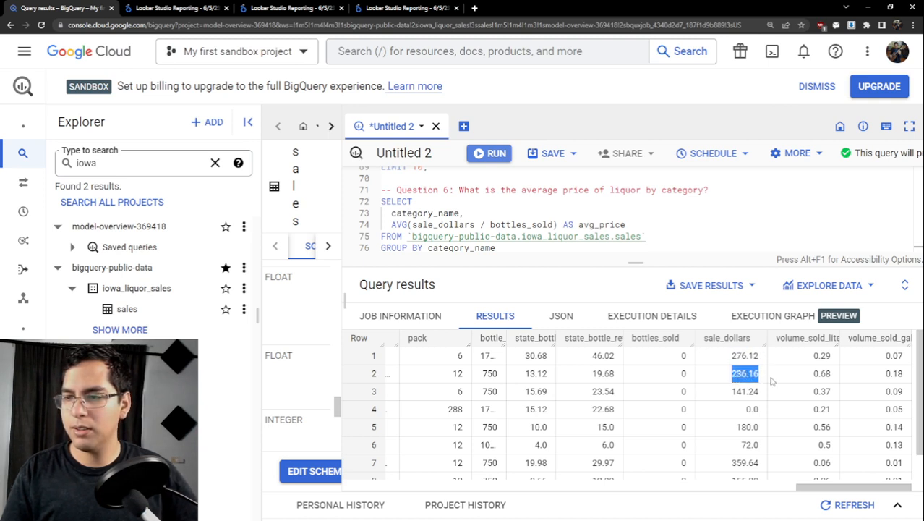
drag(689, 359, 709, 392)
click(682, 372)
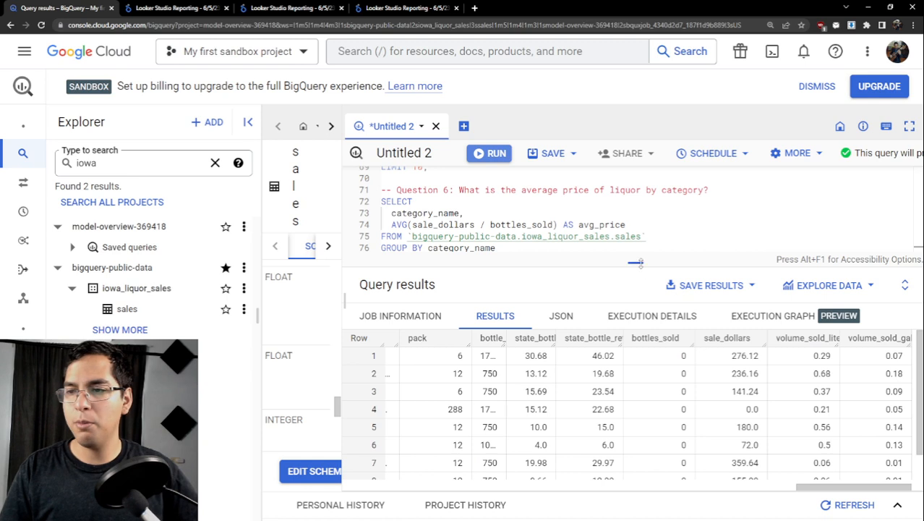
drag(635, 262, 635, 355)
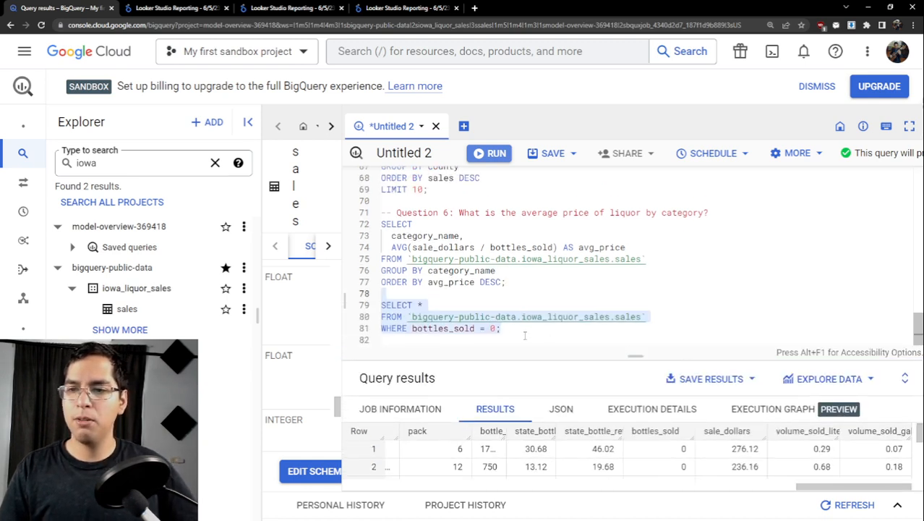
- Delete the bottles_sold = 0 check query below the Question 6 query
click(484, 328)
drag(501, 328, 381, 305)
key(BackSpace)
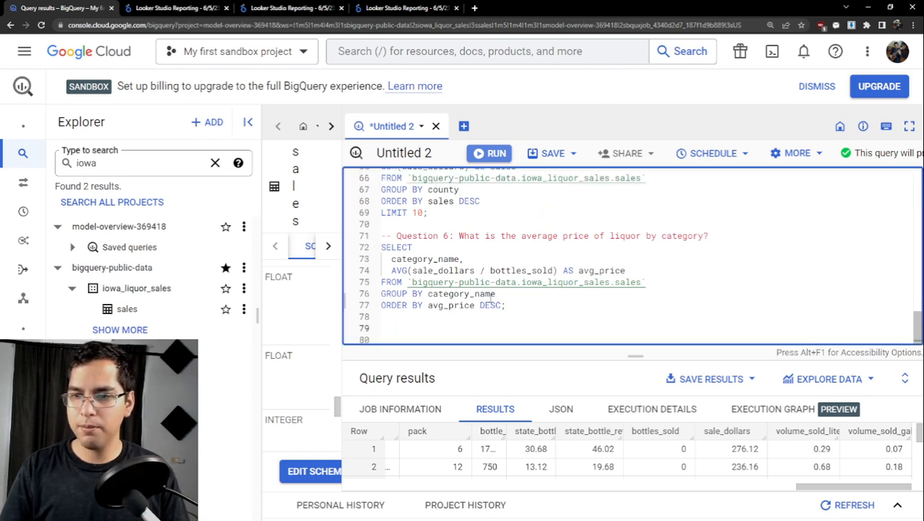
- Add the filter WHERE bottles_sold != 0 between the FROM and GROUP BY lines of the Question 6 query
click(668, 276)
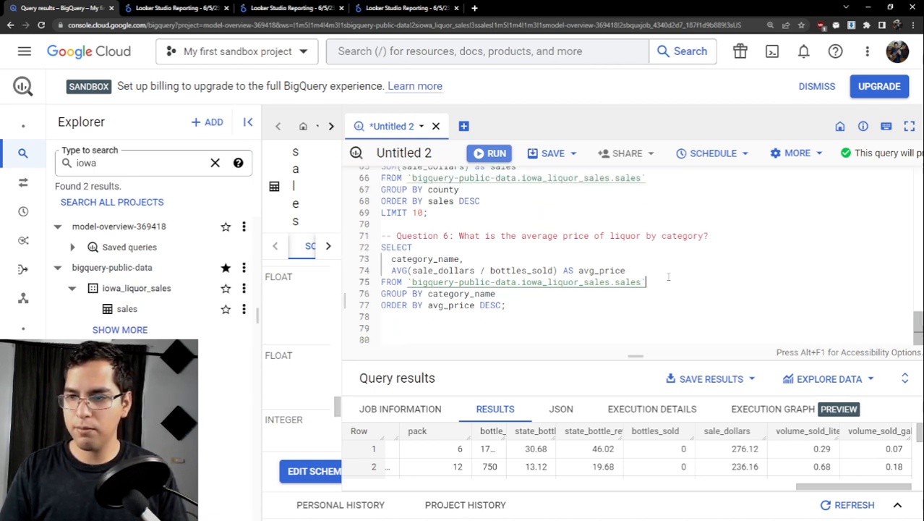
key(Return)
text(WHERE bott)
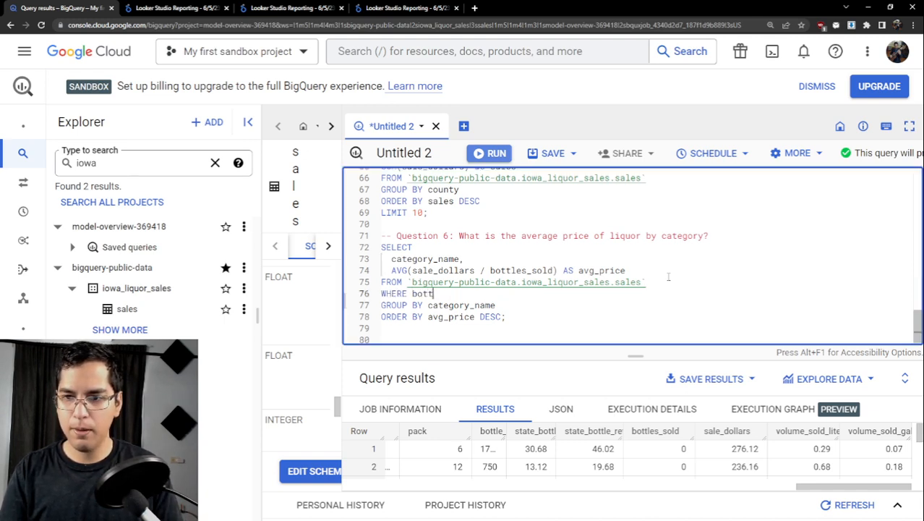
text(les)
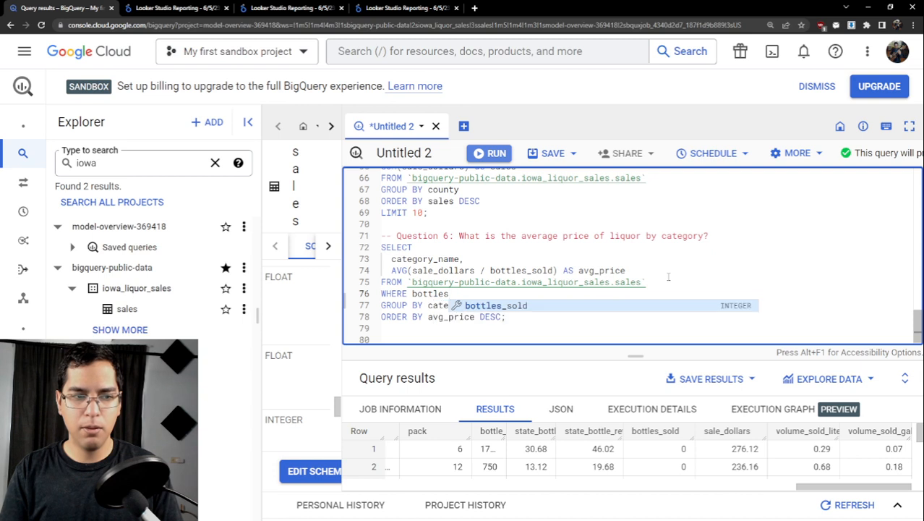
text(_sold )
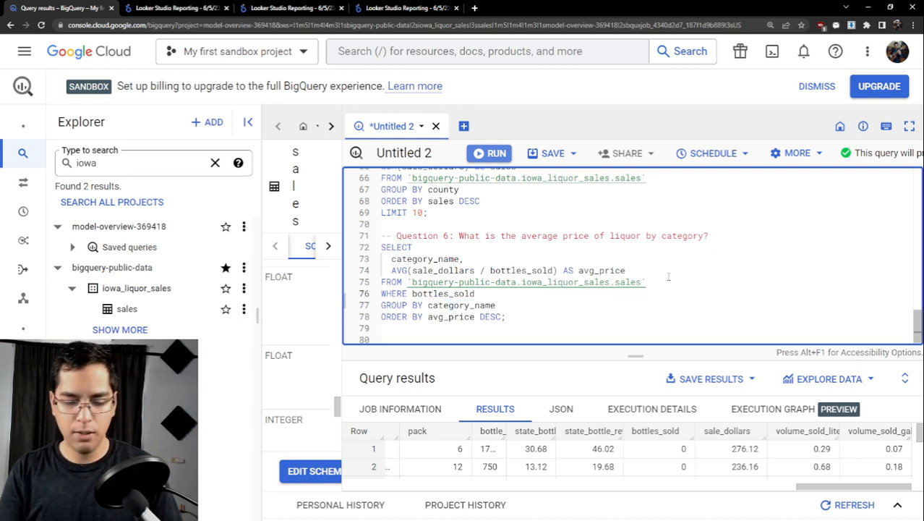
text(!= )
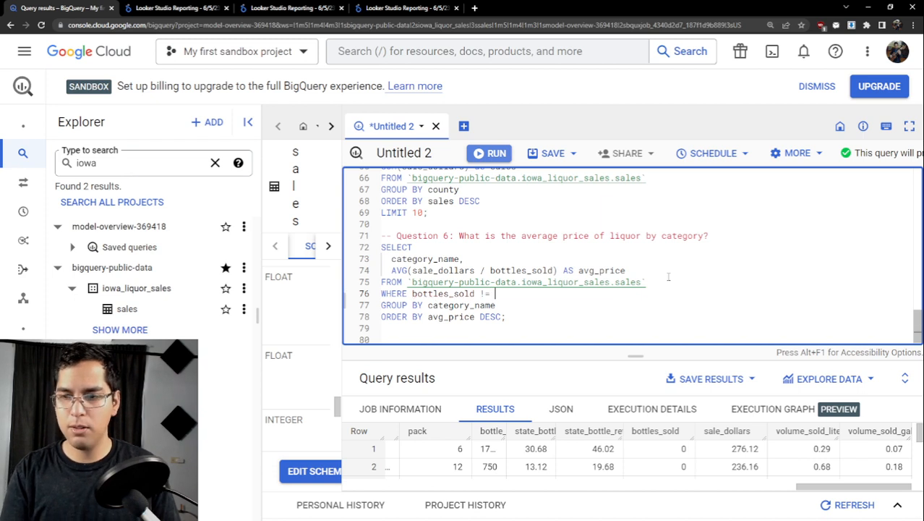
text(0)
- Run only the filtered Question 6 query and check the average prices in an enlarged results area
drag(366, 317, 362, 251)
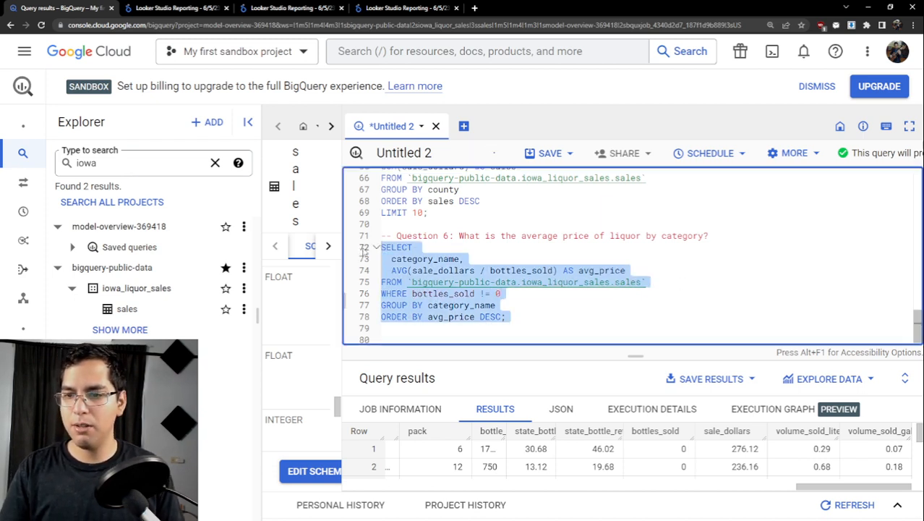
click(488, 153)
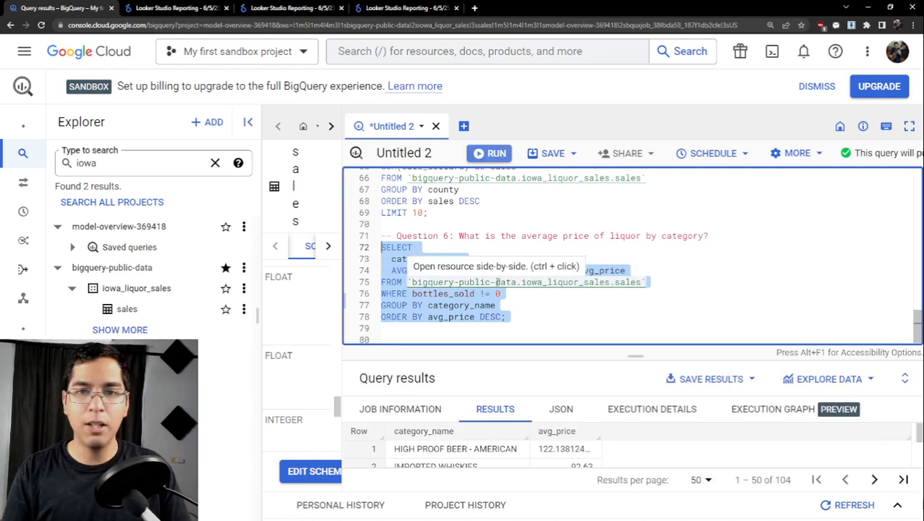
scroll(566, 290, down, 1)
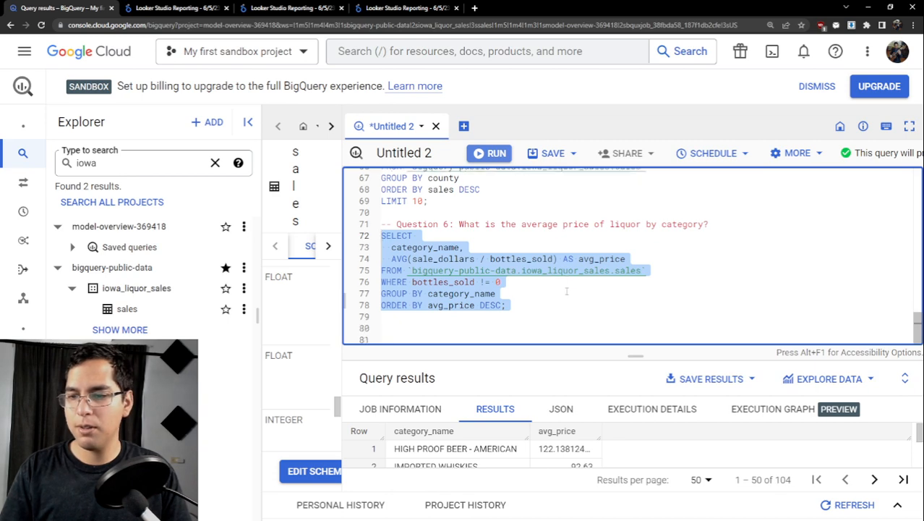
drag(634, 354, 626, 279)
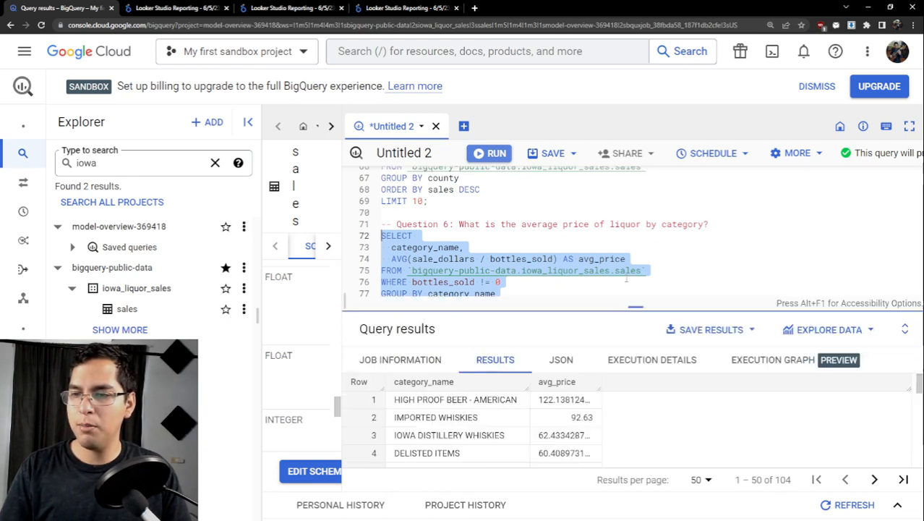
scroll(591, 372, down, 2)
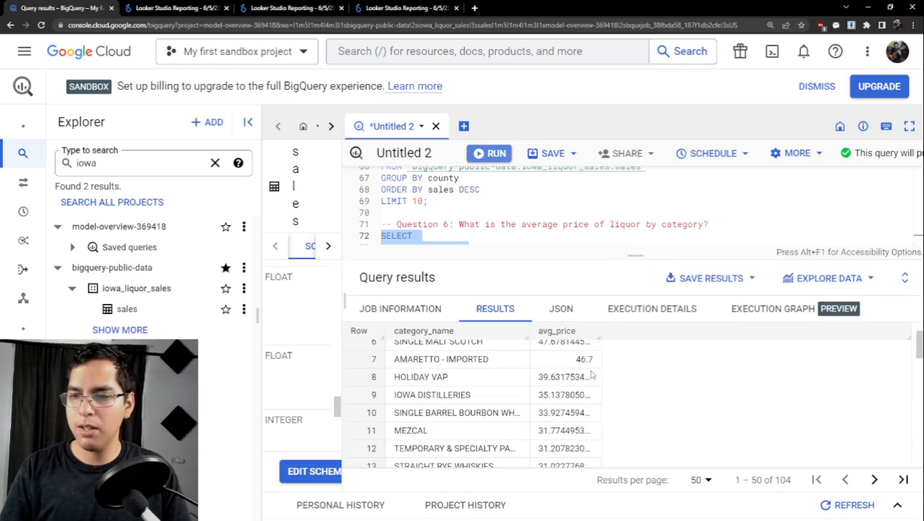
scroll(592, 375, up, 2)
- Wrap the AVG(sale_dollars / bottles_sold) expression in ROUND with 2 decimal places, keeping the avg_price alias
drag(610, 256, 608, 335)
click(393, 258)
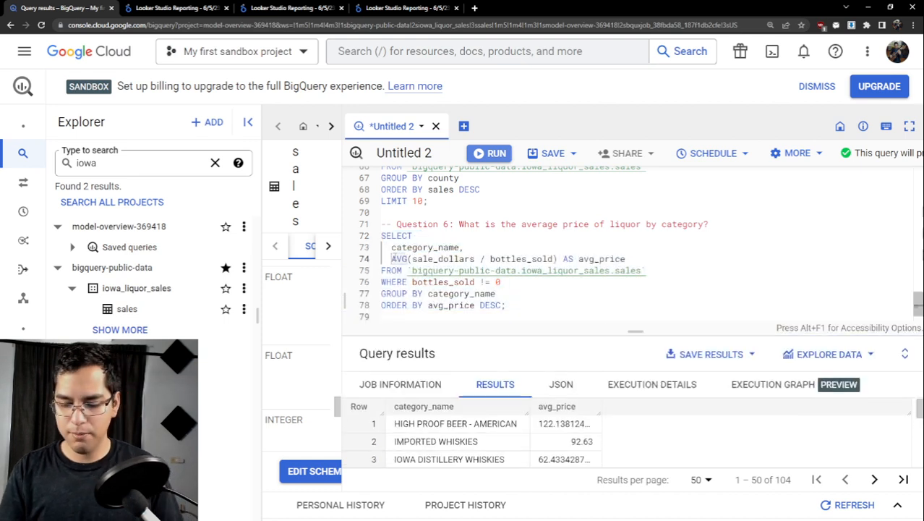
text(ROUND)
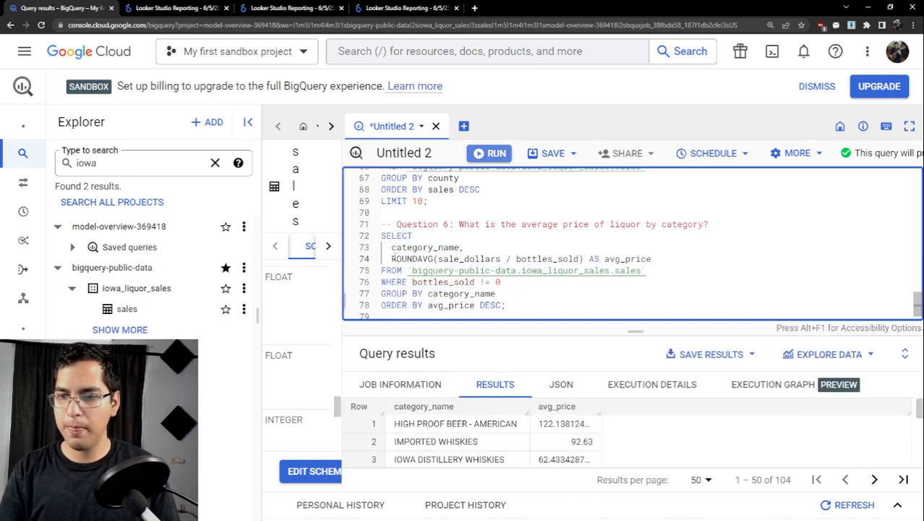
text(()
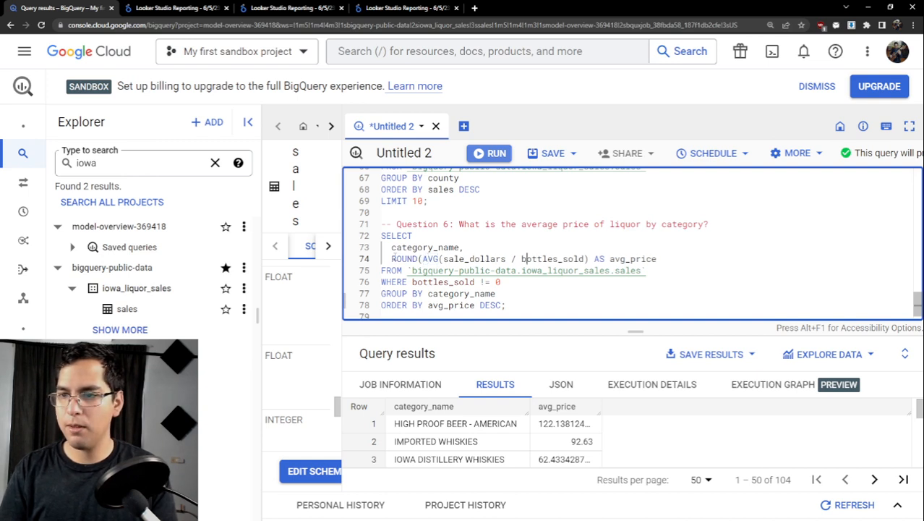
click(587, 258)
text(,2)
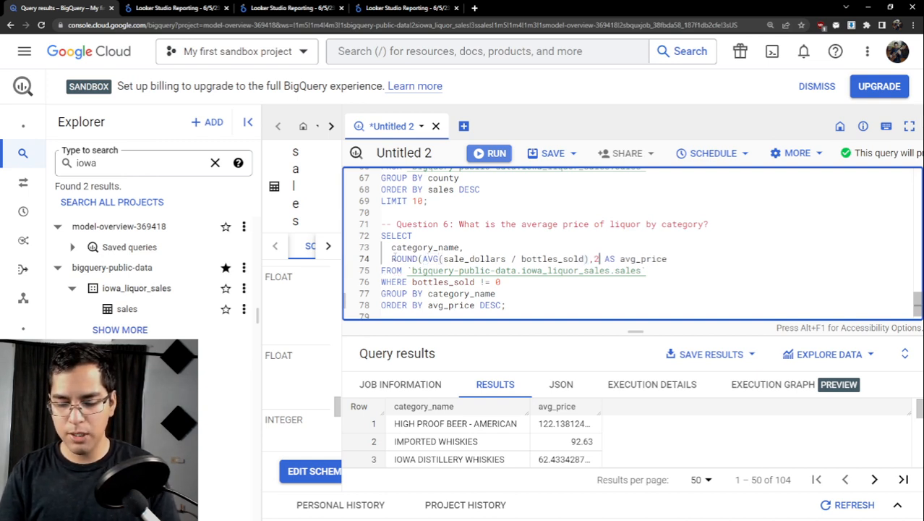
text())
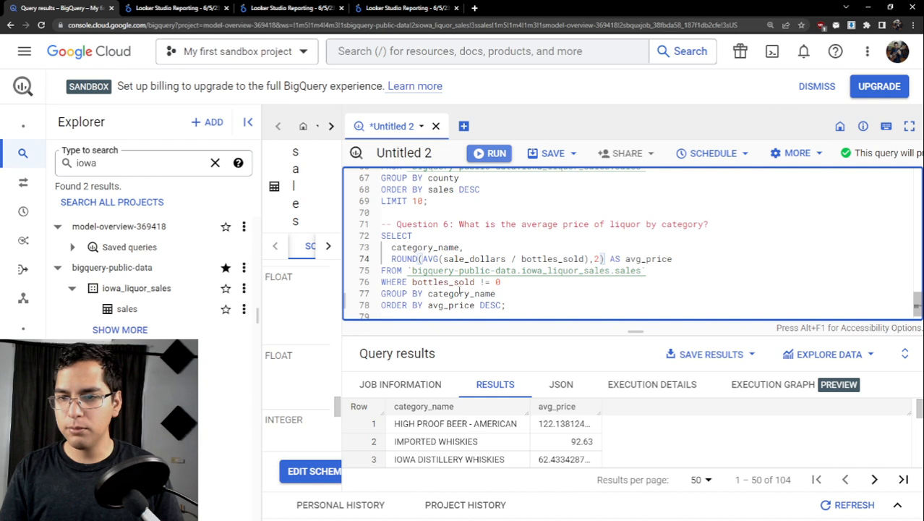
- Run only the rounded average-price query and enlarge the results area
drag(510, 305, 376, 240)
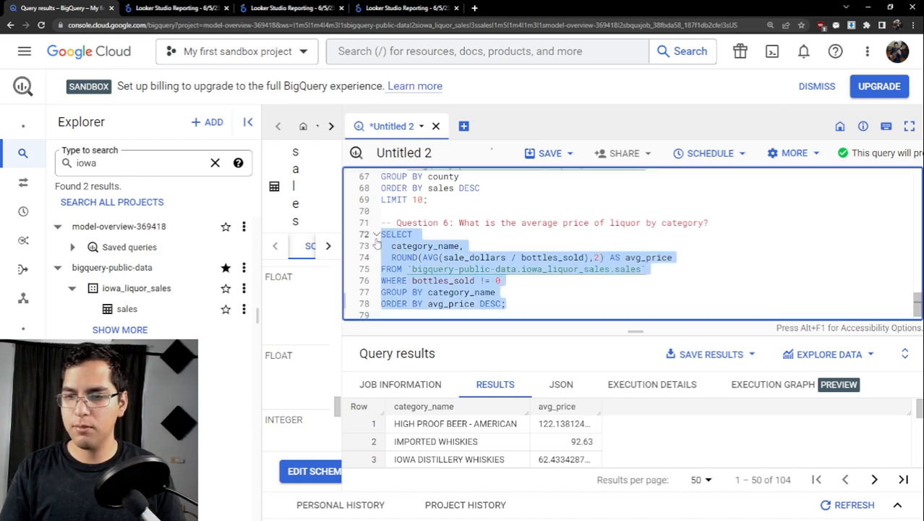
key(ctrl+Return)
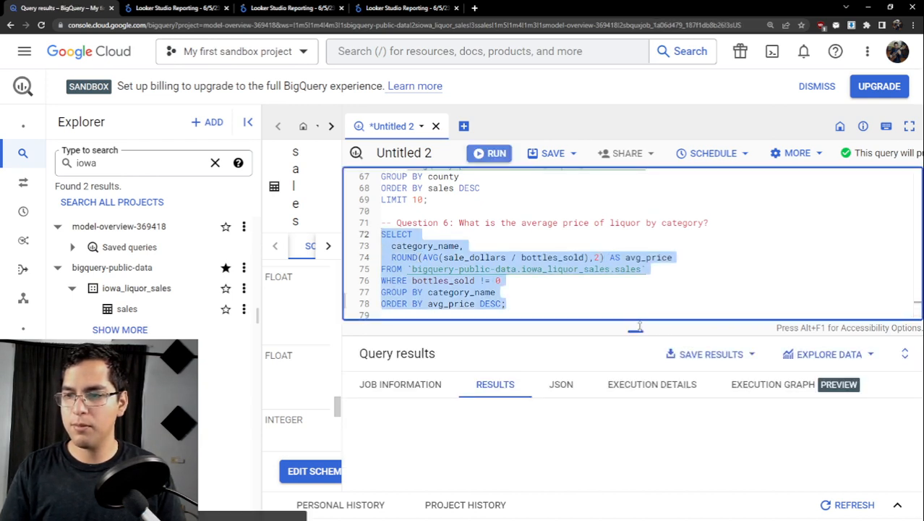
drag(637, 328, 641, 255)
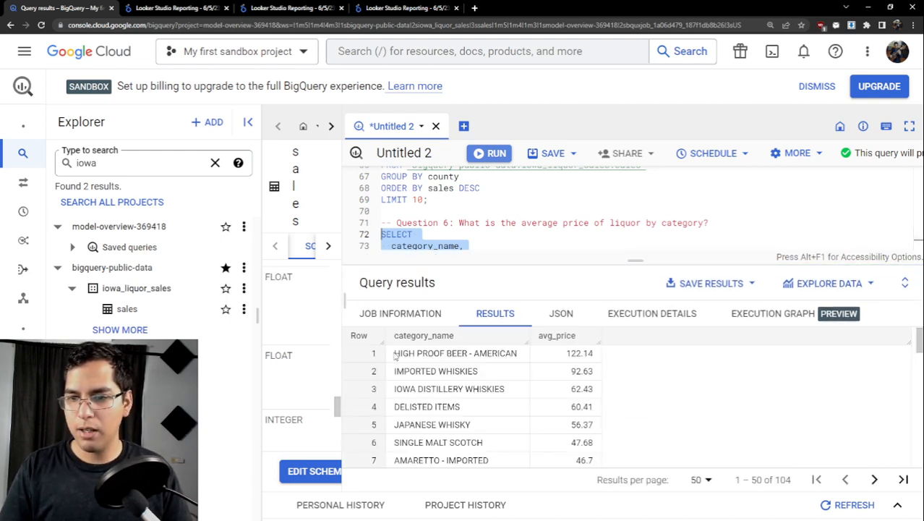
- Examine the category names and average prices in the first two result rows
drag(395, 354, 523, 355)
click(568, 354)
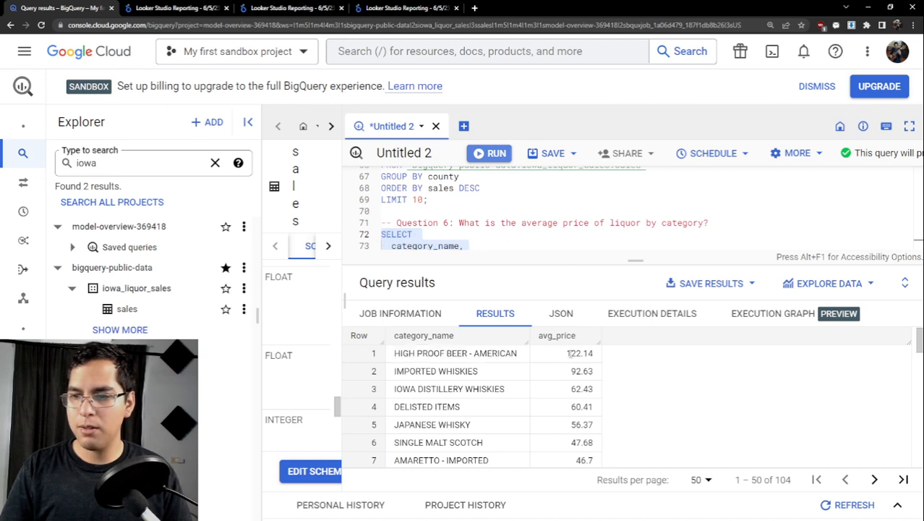
double_click(578, 353)
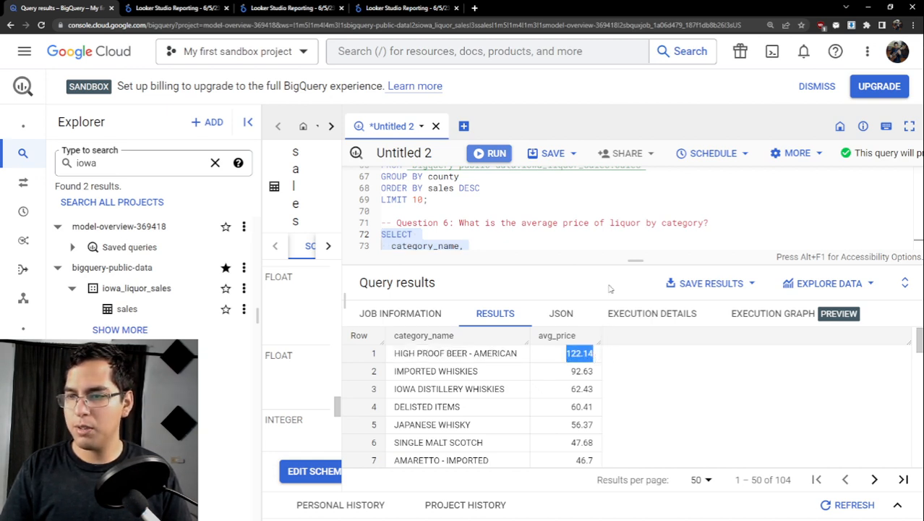
click(633, 371)
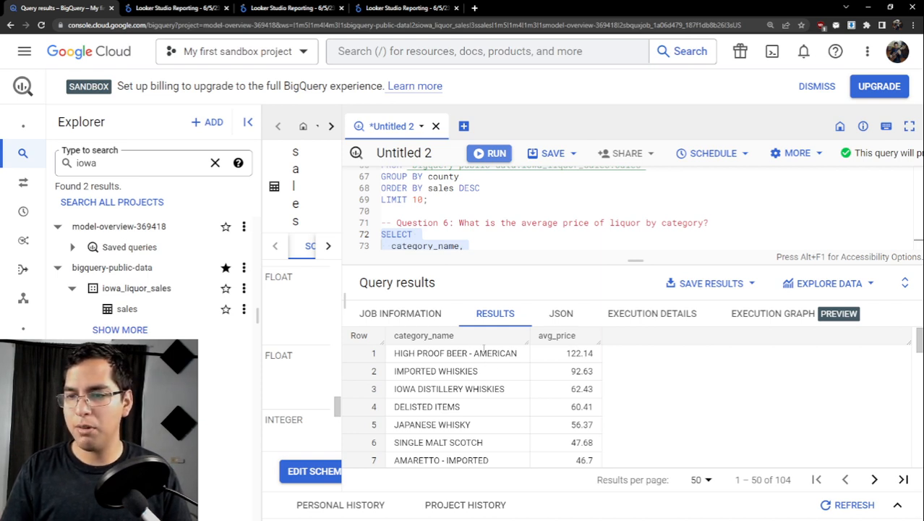
drag(396, 353, 518, 356)
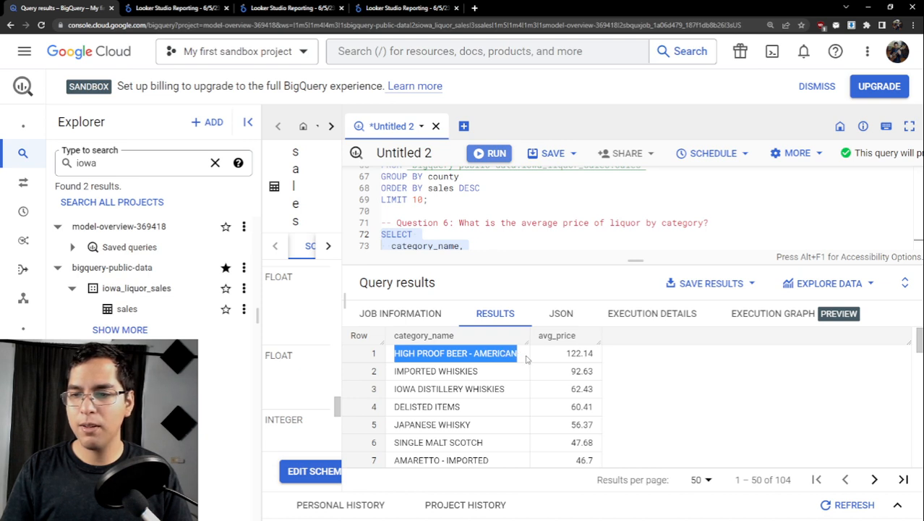
click(593, 352)
drag(597, 353, 567, 356)
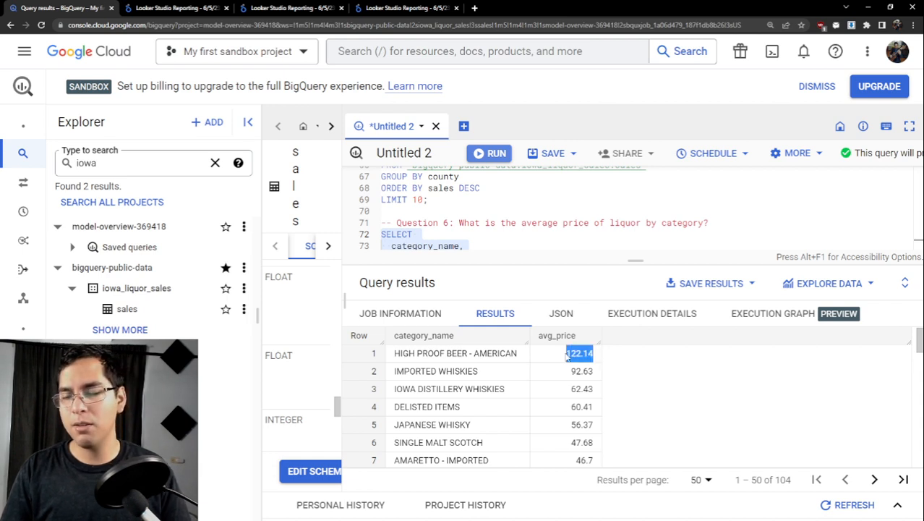
click(597, 354)
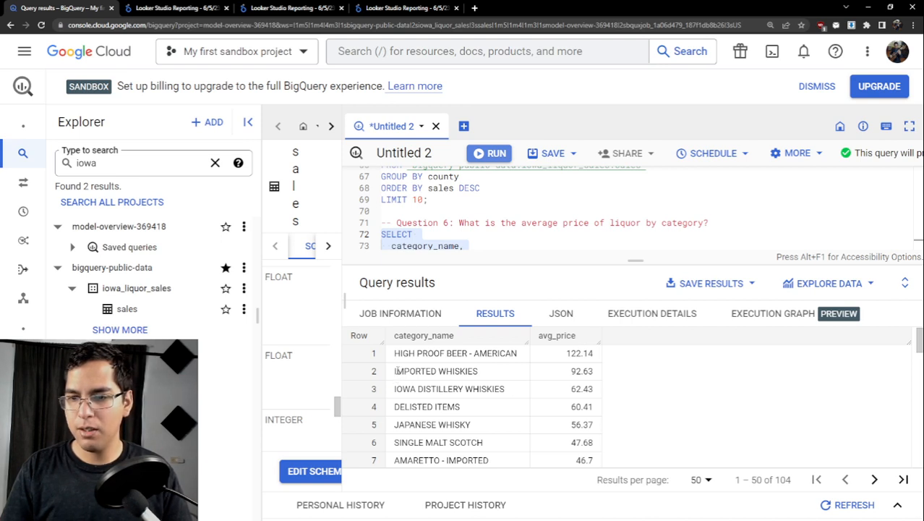
drag(415, 371, 597, 378)
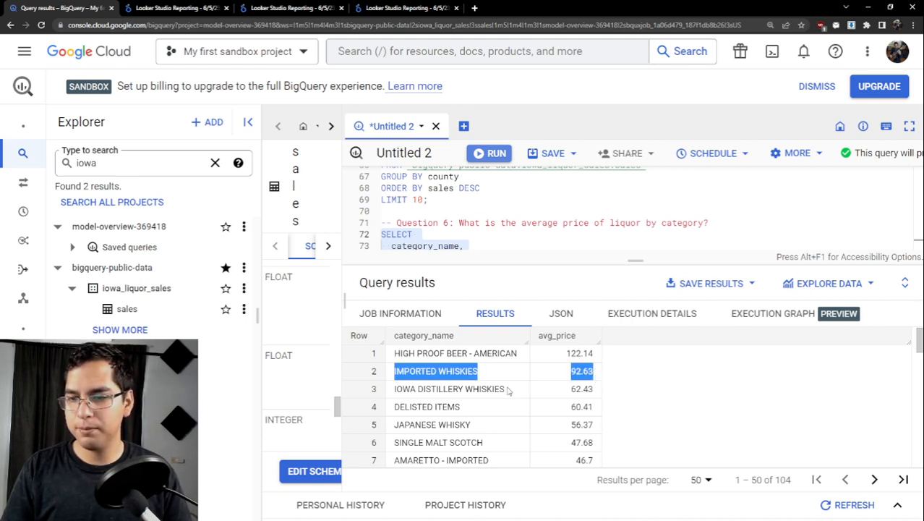
- Look through the remaining categories on the first results page, checking the prices of Mixto Tequila and Jamaica Rum
scroll(509, 391, down, 1)
scroll(594, 387, down, 3)
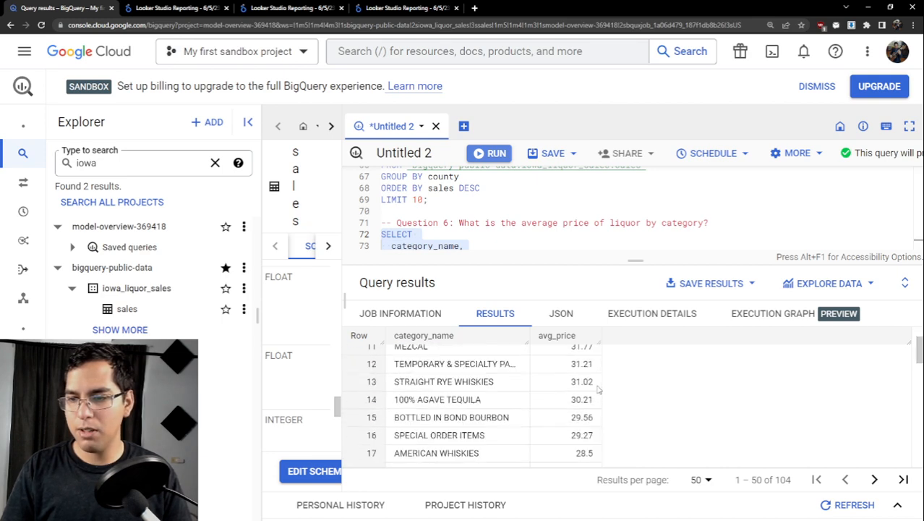
scroll(597, 390, down, 12)
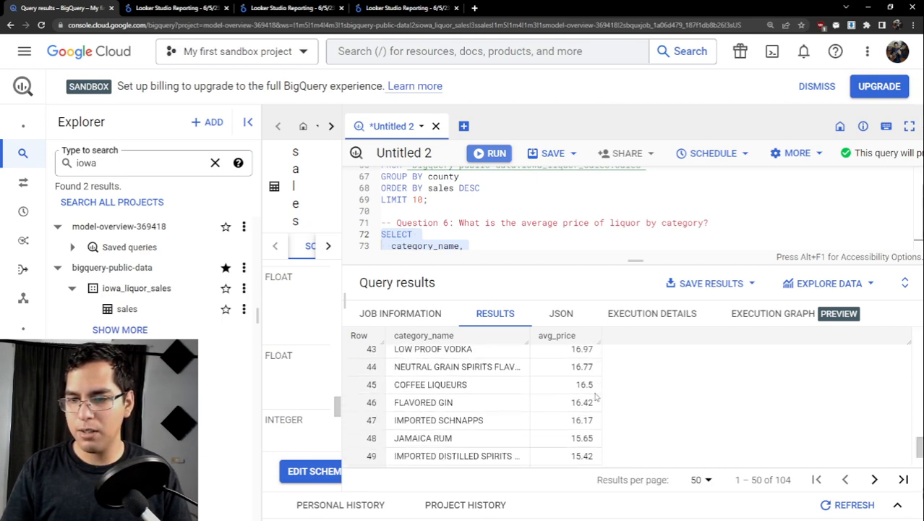
scroll(596, 397, down, 1)
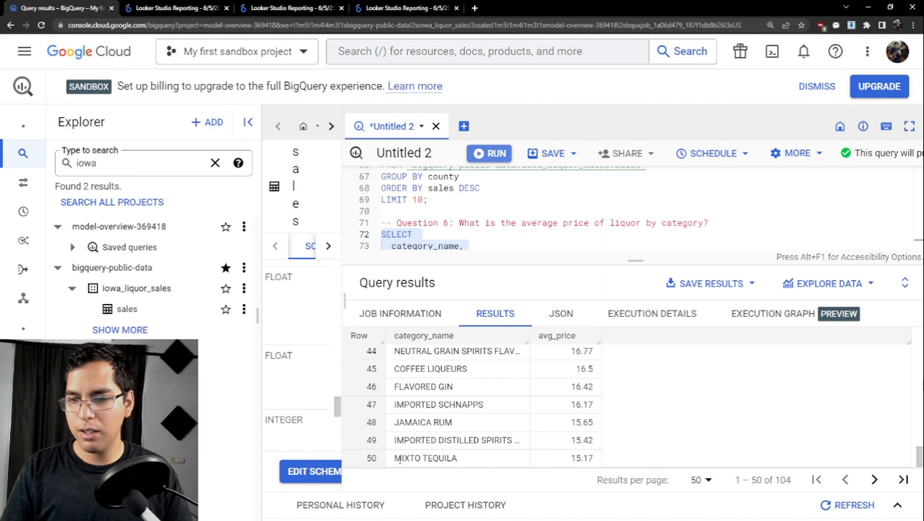
drag(397, 460, 593, 459)
click(604, 458)
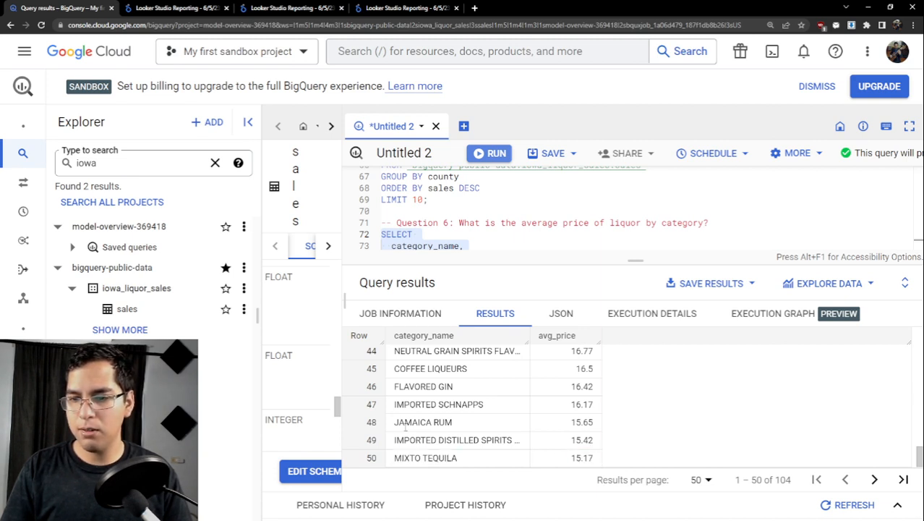
drag(393, 426, 605, 431)
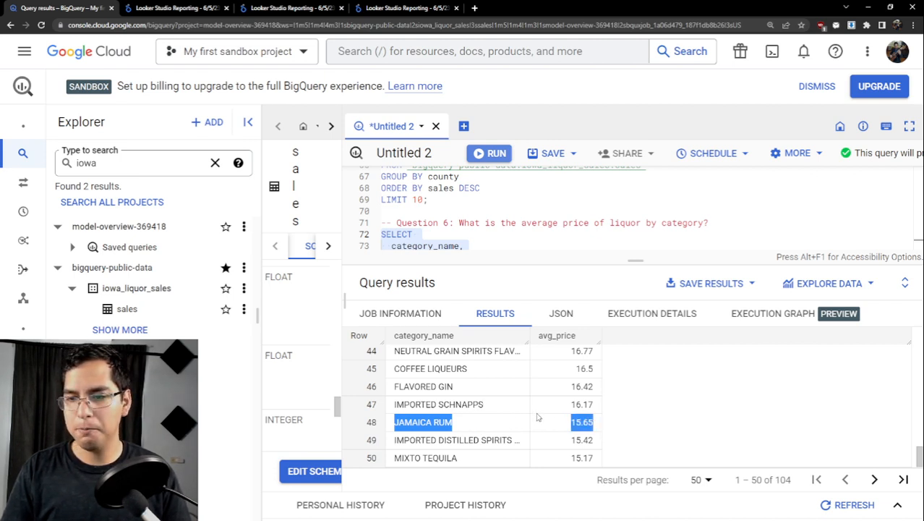
- Return to the highest-priced categories and enlarge the query editor area to show the whole Question 6 query
scroll(537, 416, up, 4)
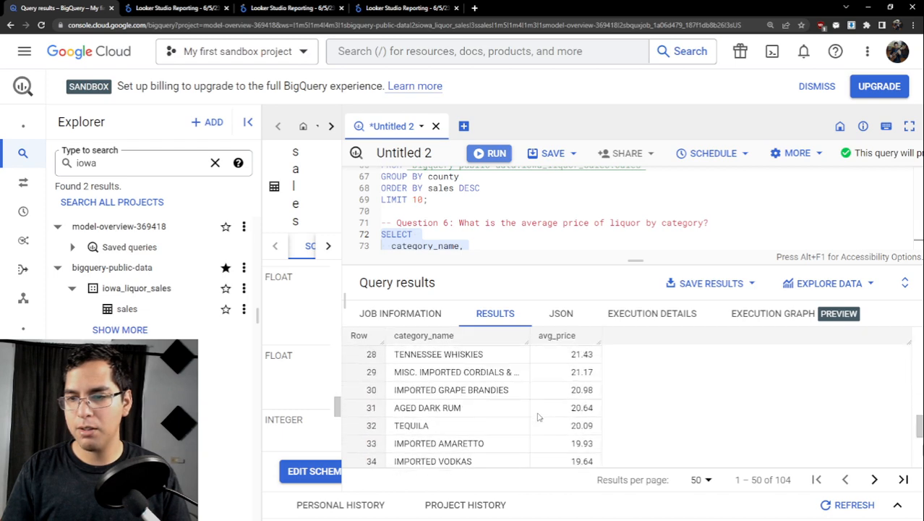
scroll(541, 420, up, 7)
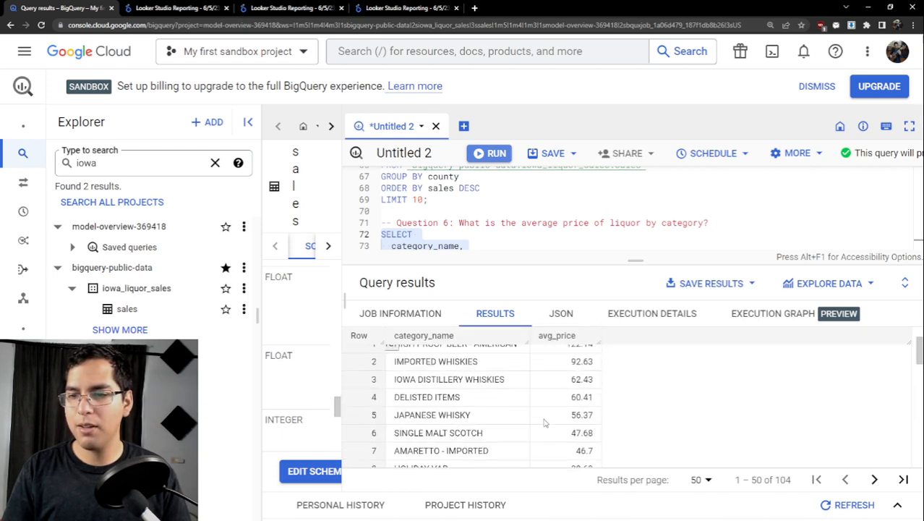
scroll(546, 423, up, 1)
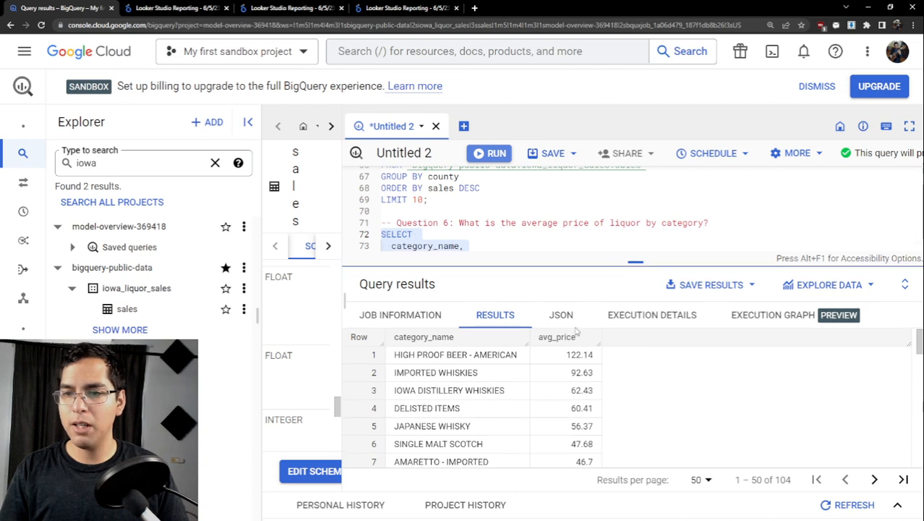
drag(635, 261, 635, 340)
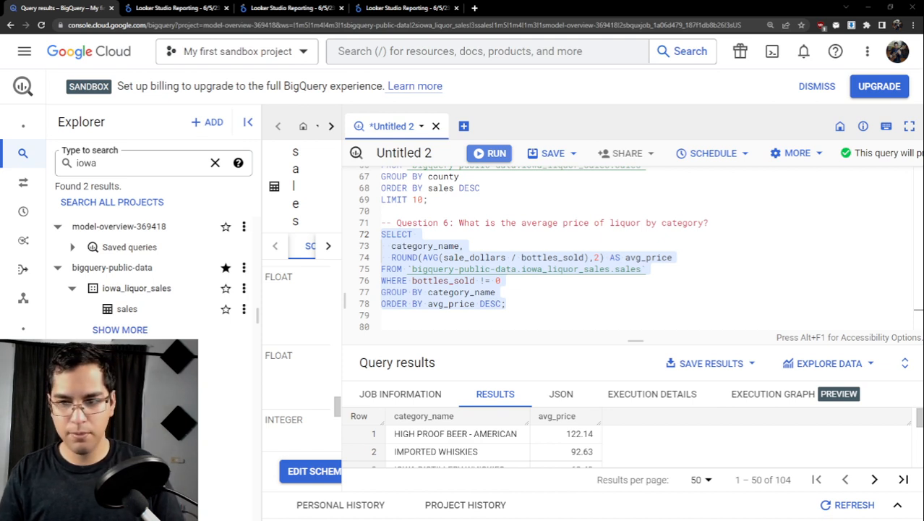
- Below the Question 6 query, paste the comment "-- Question 7: Which liquor brands have the highest profit margins for retailers?"
click(527, 302)
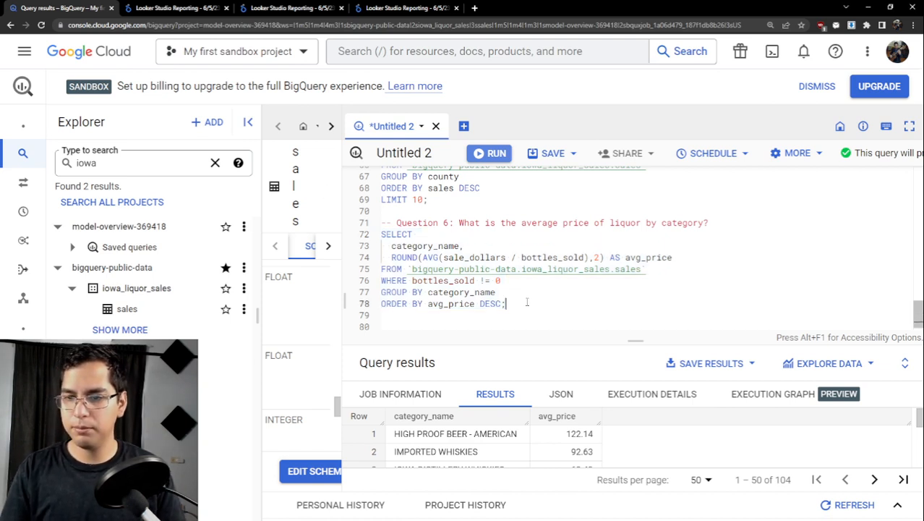
key(Return)
key(Return)
key(Return)
text(-- Question 7: Which liquor brands have the highest profit margins for retailers?)
scroll(557, 291, down, 1)
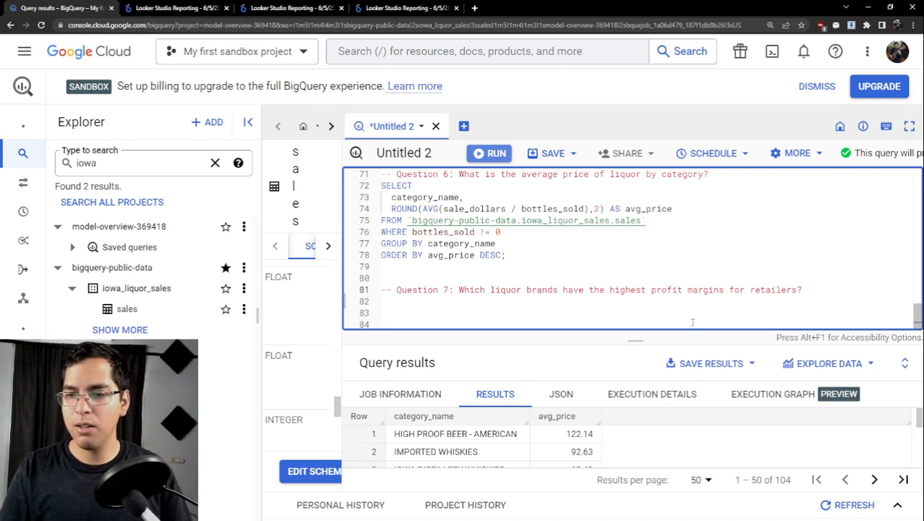
- Enlarge the results area and examine the average price of the HIGH PROOF BEER - AMERICAN category
drag(642, 319, 639, 290)
scroll(619, 431, down, 5)
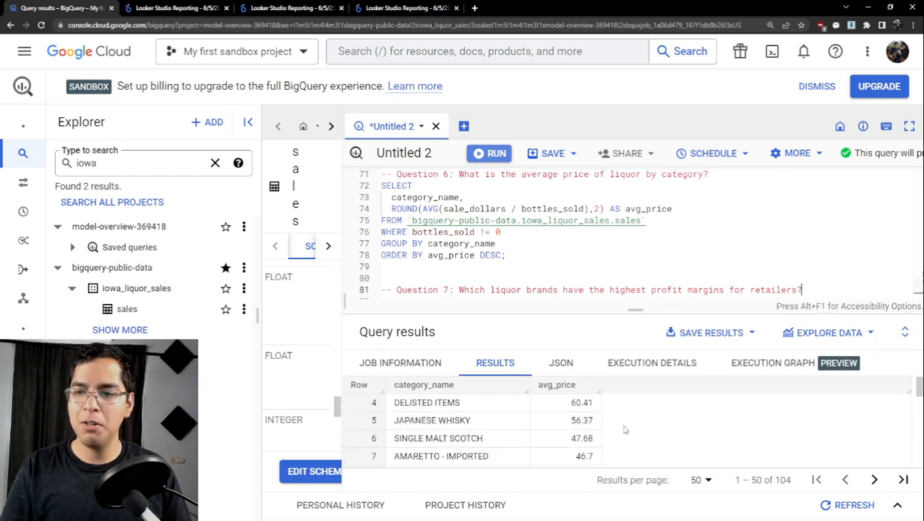
scroll(618, 426, up, 5)
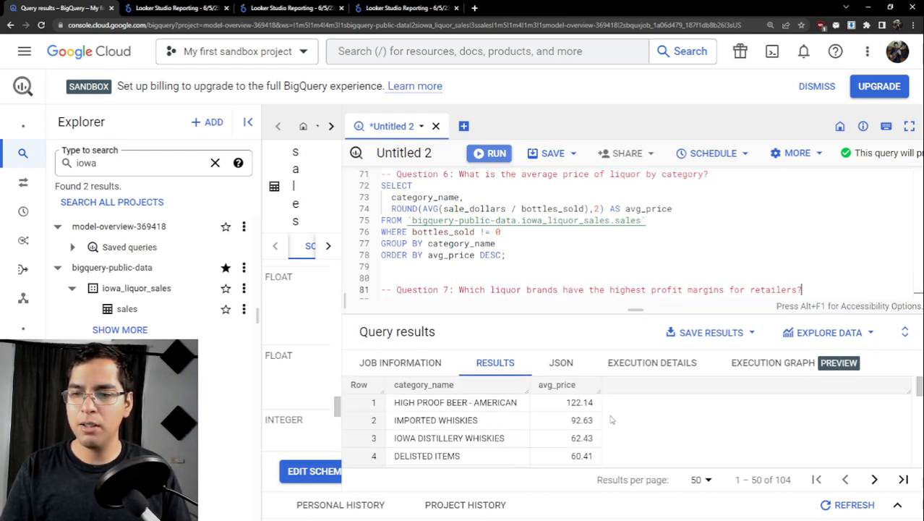
mouse_move(636, 311)
mouse_down()
mouse_move(642, 294)
mouse_move(640, 316)
mouse_move(636, 304)
mouse_up()
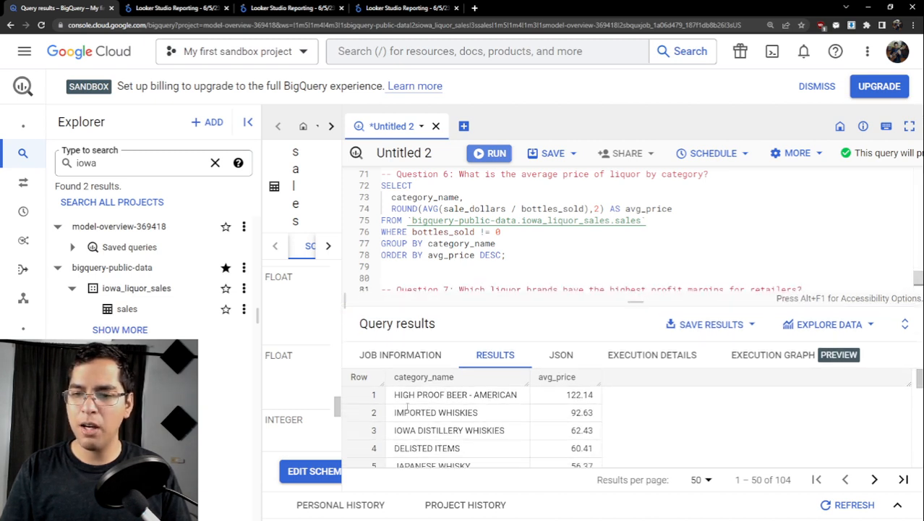
drag(395, 394, 518, 395)
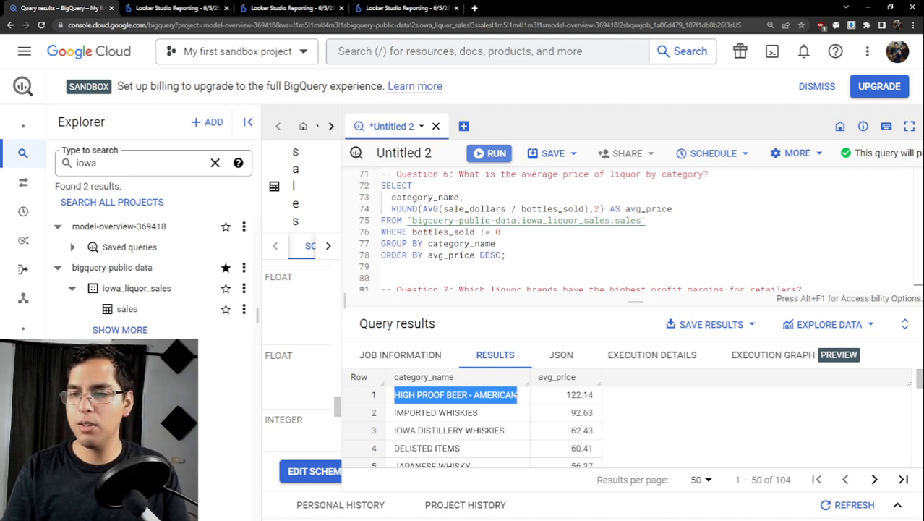
click(553, 399)
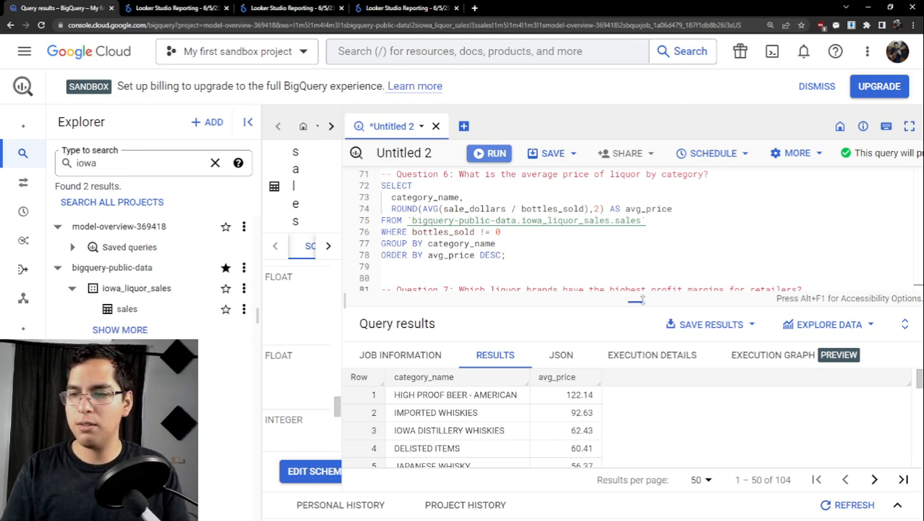
drag(636, 301, 640, 303)
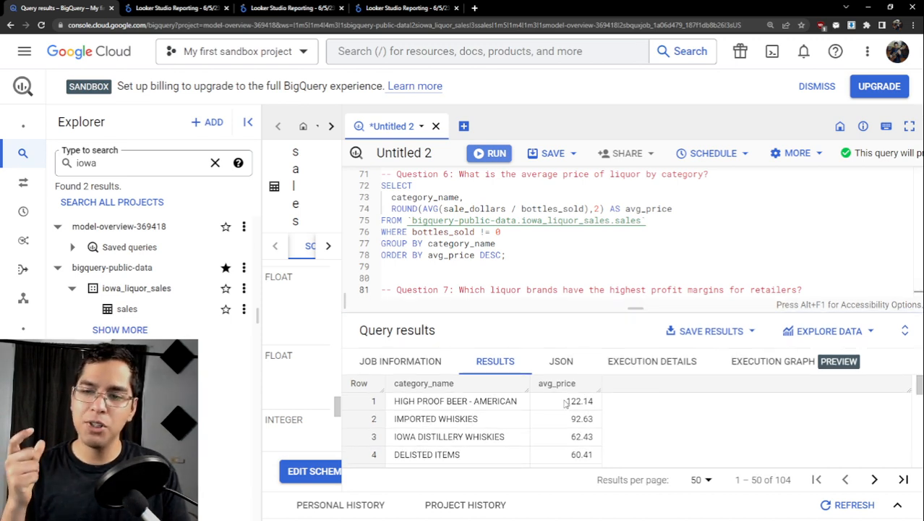
- Look further down the category results and check the average price of the TEQUILA category
scroll(567, 408, down, 8)
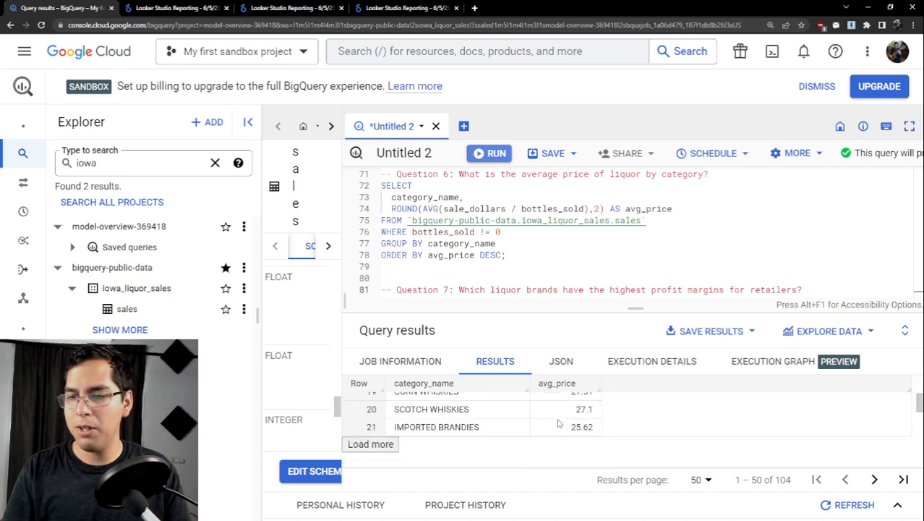
scroll(557, 423, down, 2)
scroll(557, 423, up, 3)
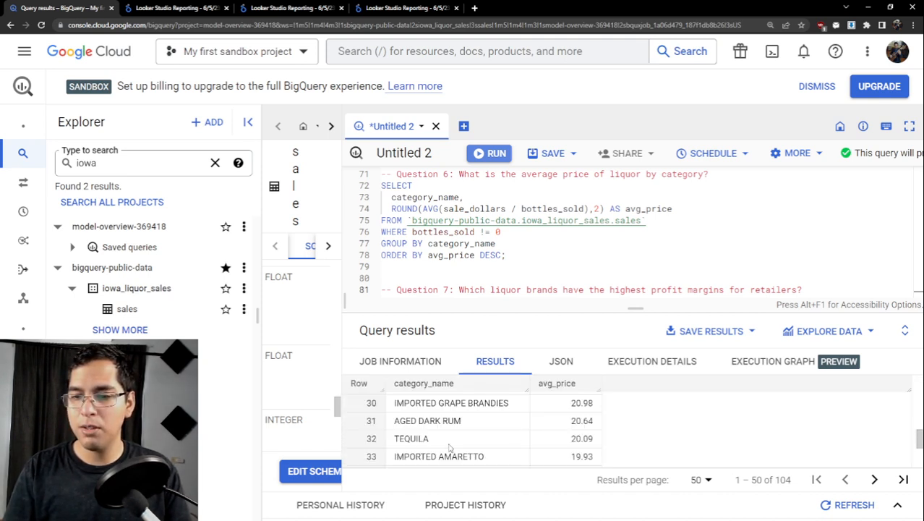
mouse_move(391, 443)
mouse_down()
mouse_move(601, 441)
mouse_move(392, 443)
mouse_up()
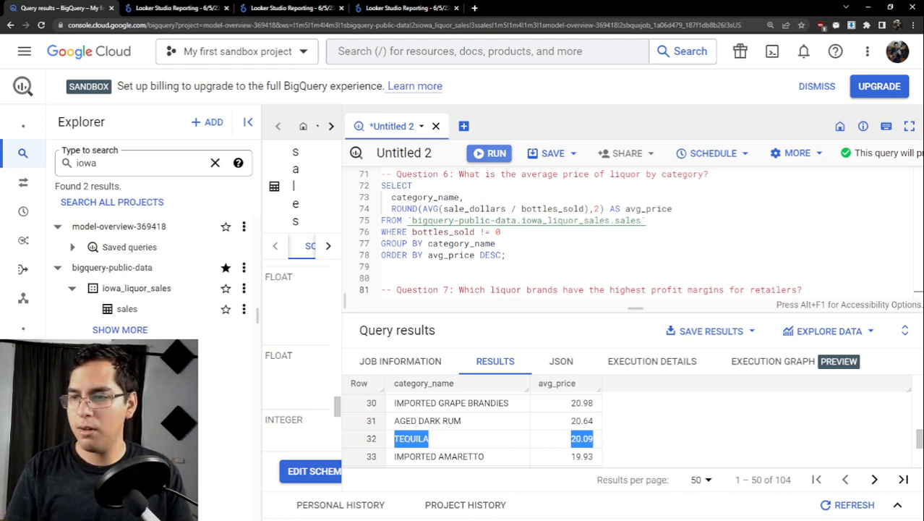
- Enlarge the query editor area and start a SELECT statement under the Question 7 comment
drag(635, 307, 636, 334)
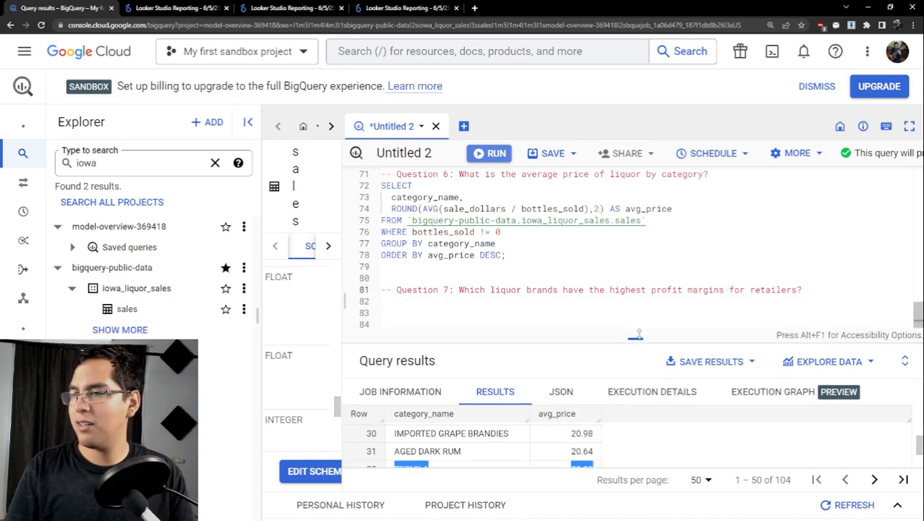
click(811, 292)
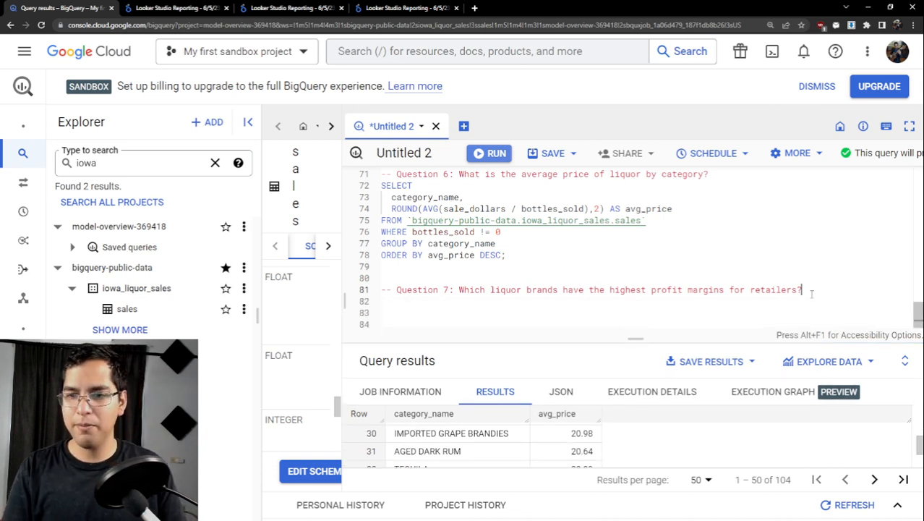
key(Return)
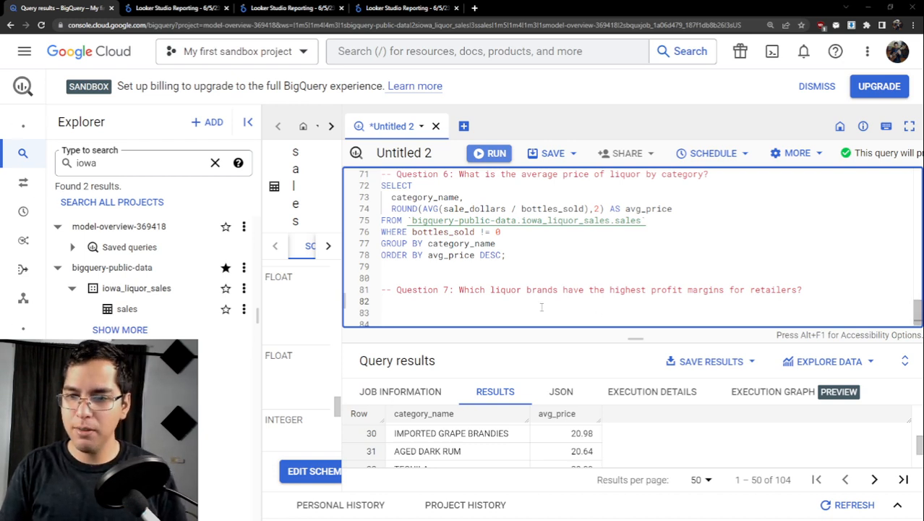
click(541, 306)
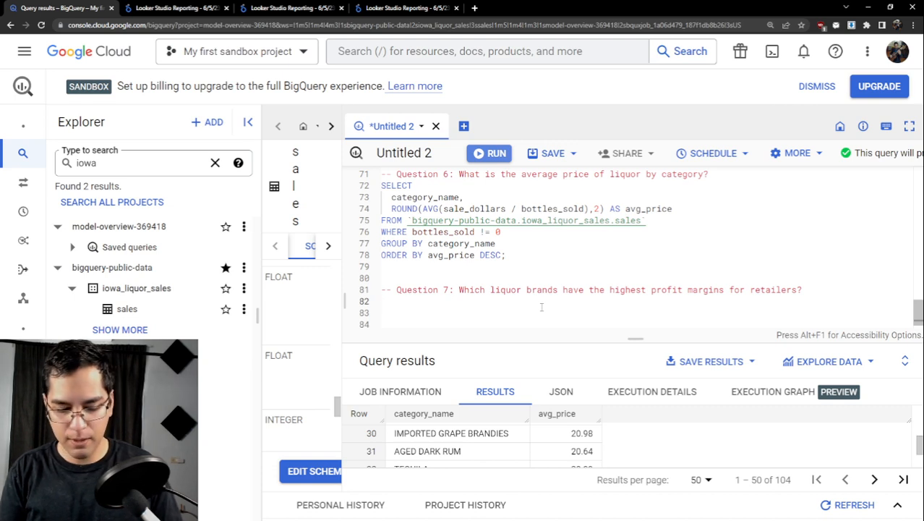
text(SELECT)
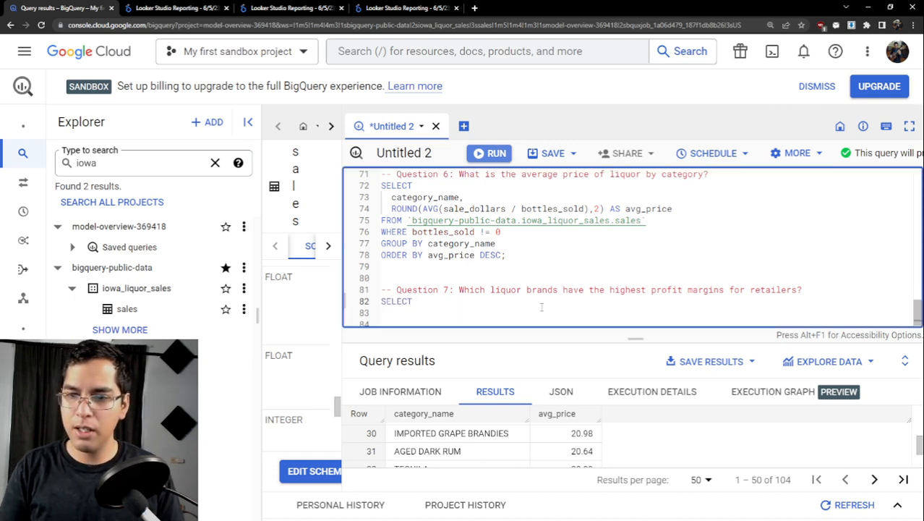
key(Return)
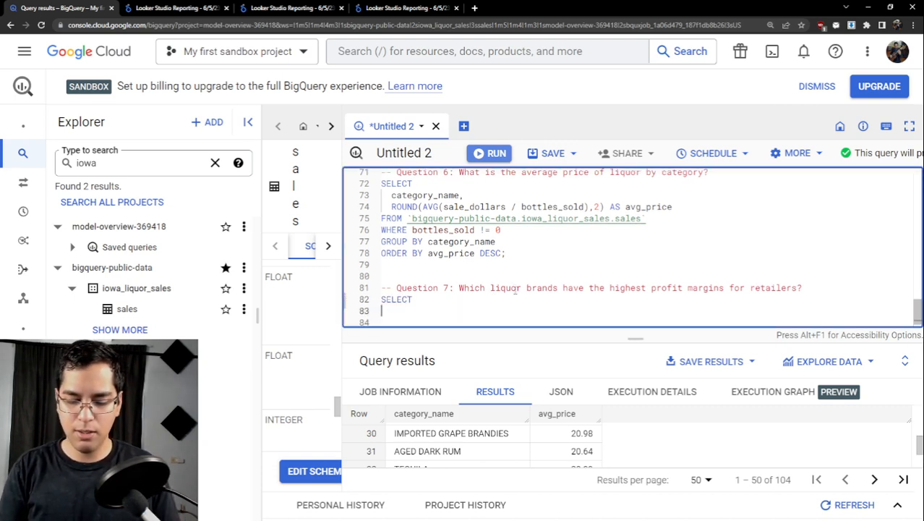
- Add item_description AS brand as the first selected column of the Question 7 query
text(item)
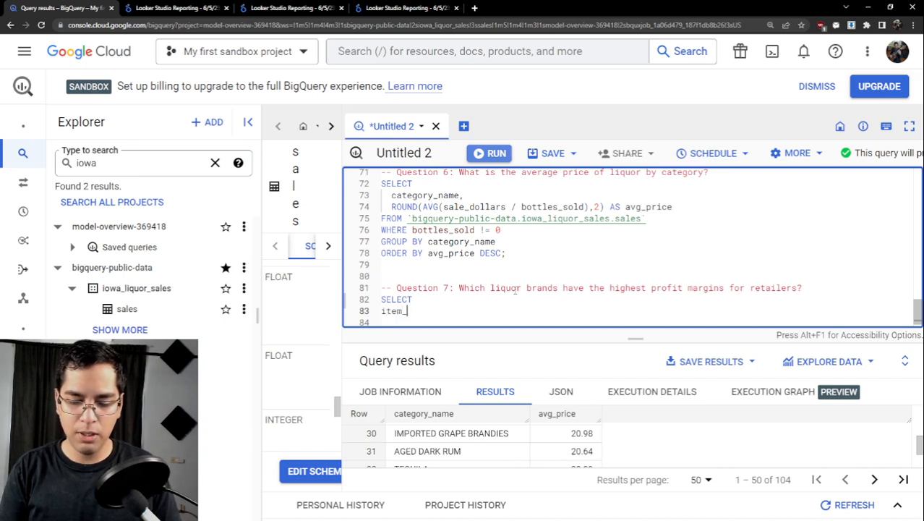
text(_descri)
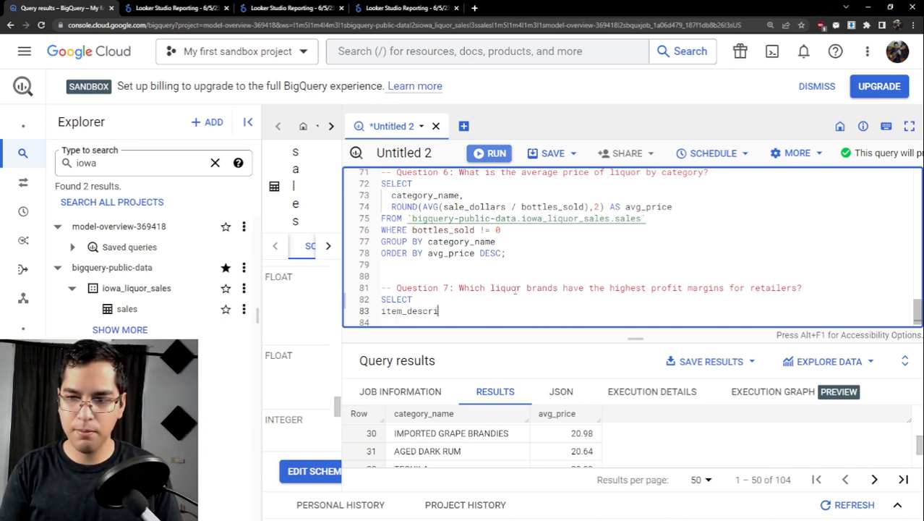
text(p)
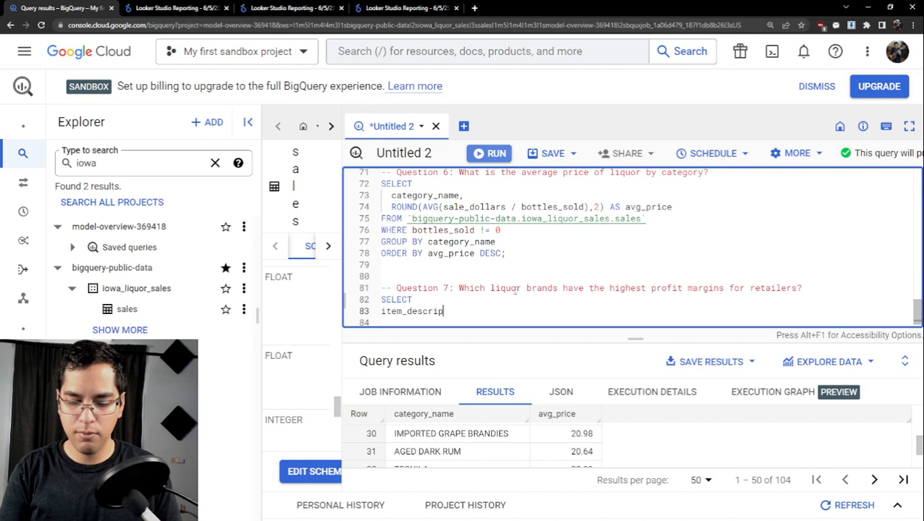
text(`tition)
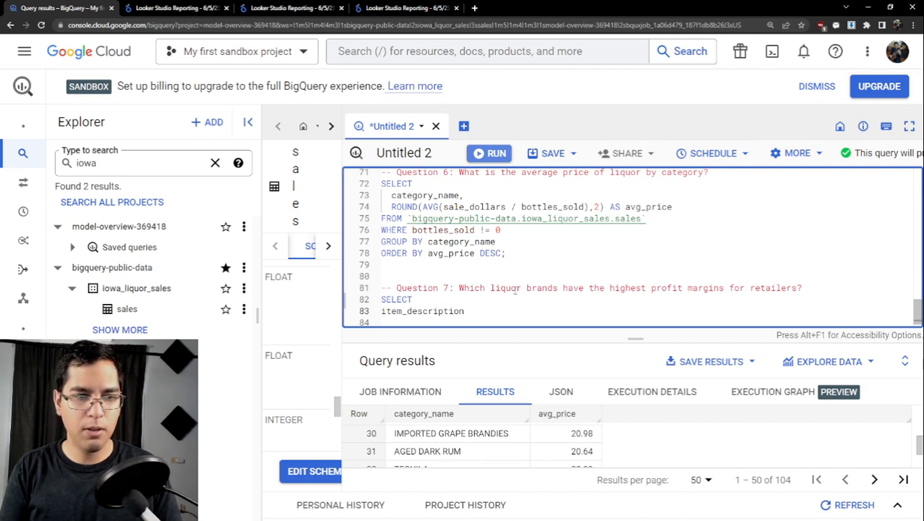
text( AS )
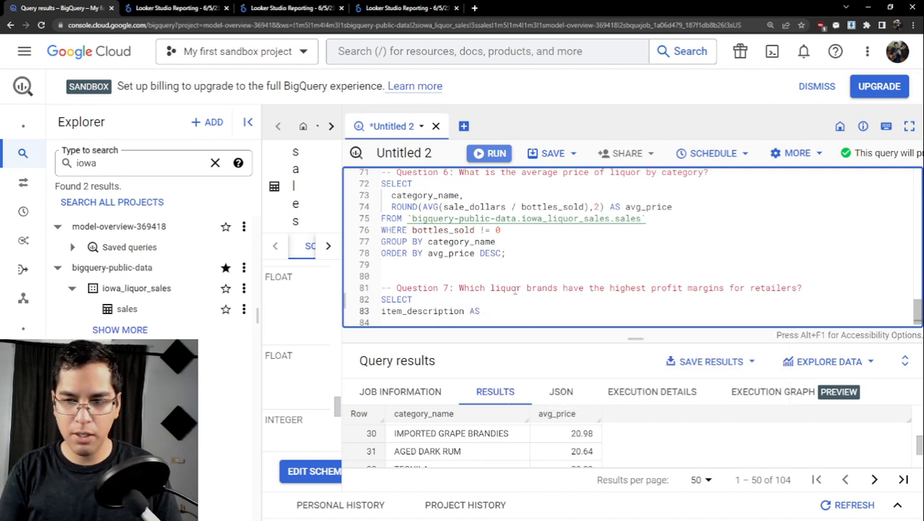
text(brand,)
key(Return)
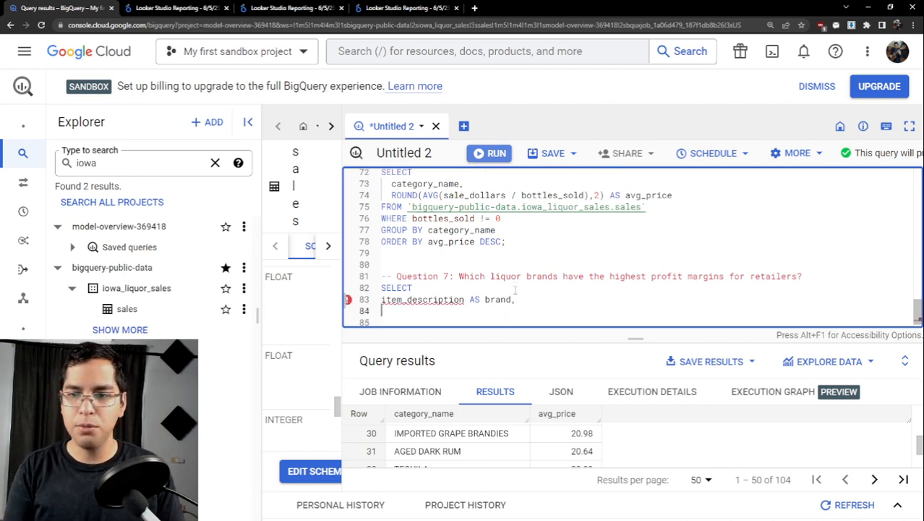
- Begin the second column of the Question 7 query with an AVG function nested inside ROUND
scroll(515, 289, down, 1)
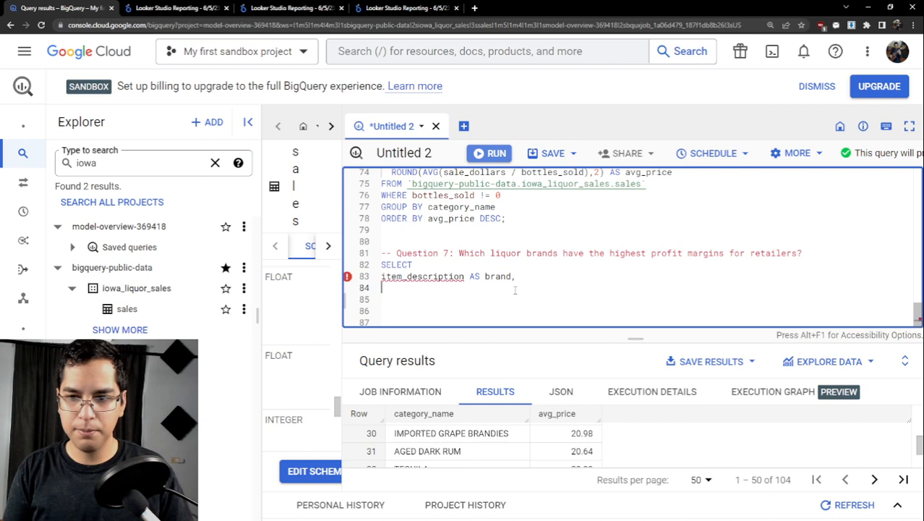
text(AVG()
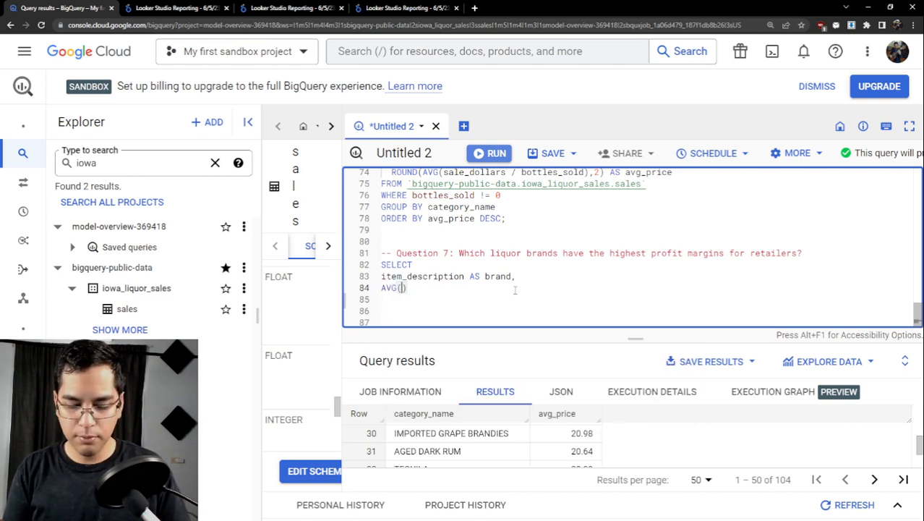
key(Left)
key(Left)
key(Left)
key(Left)
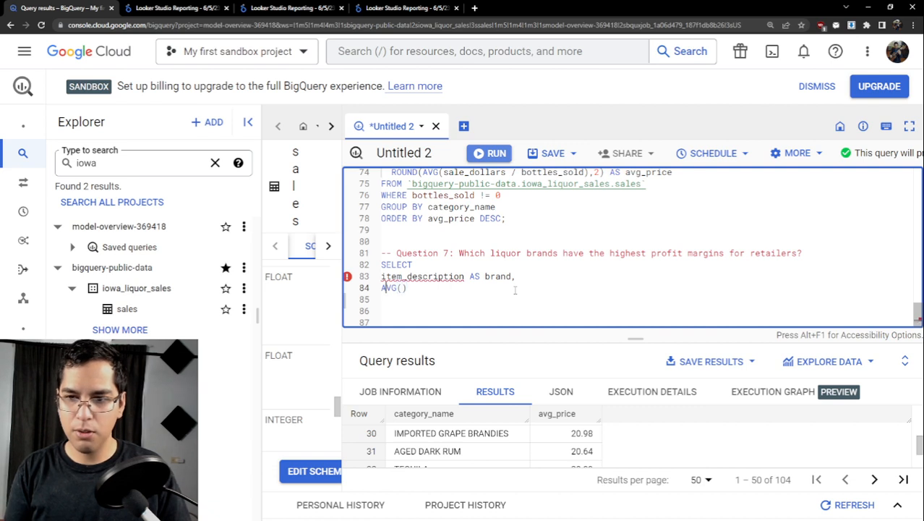
text(ROUND()
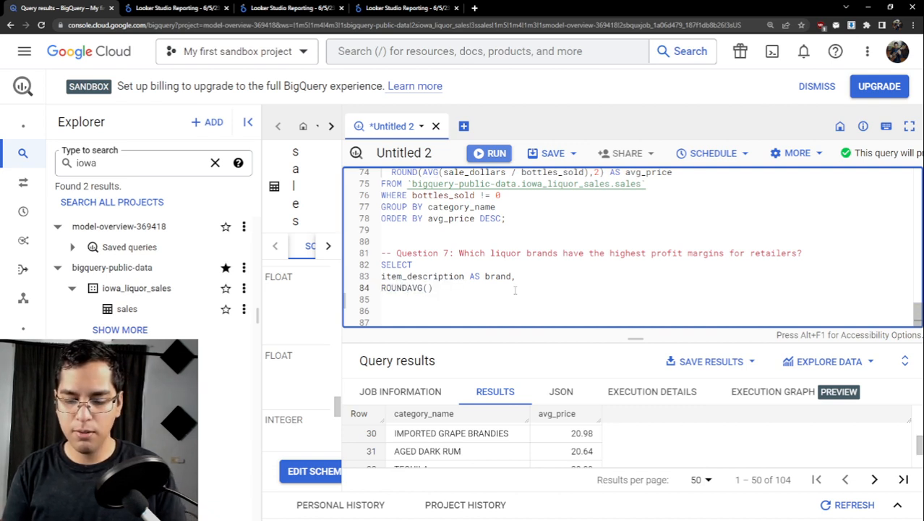
key(Right)
key(Right)
key(Right)
key(Right)
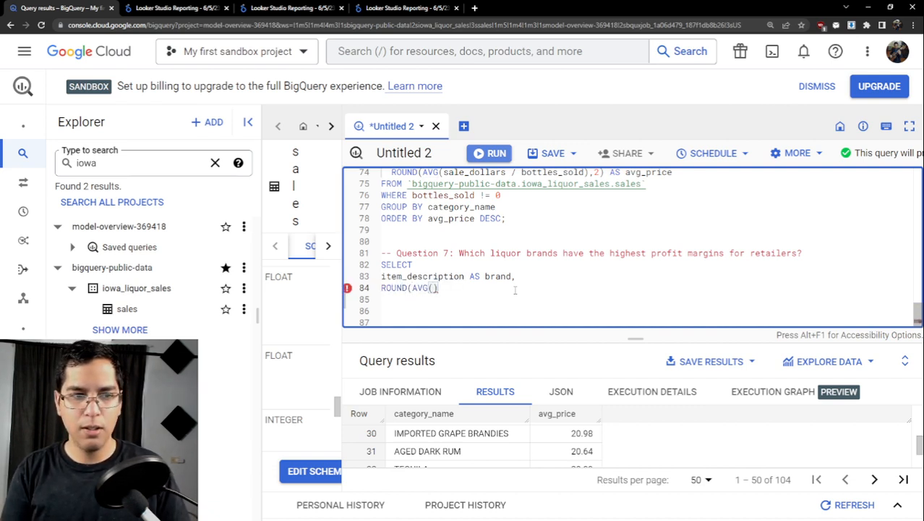
- Complete the second column's expression as ROUND(AVG(state_bottle_cost),2)
text(state_)
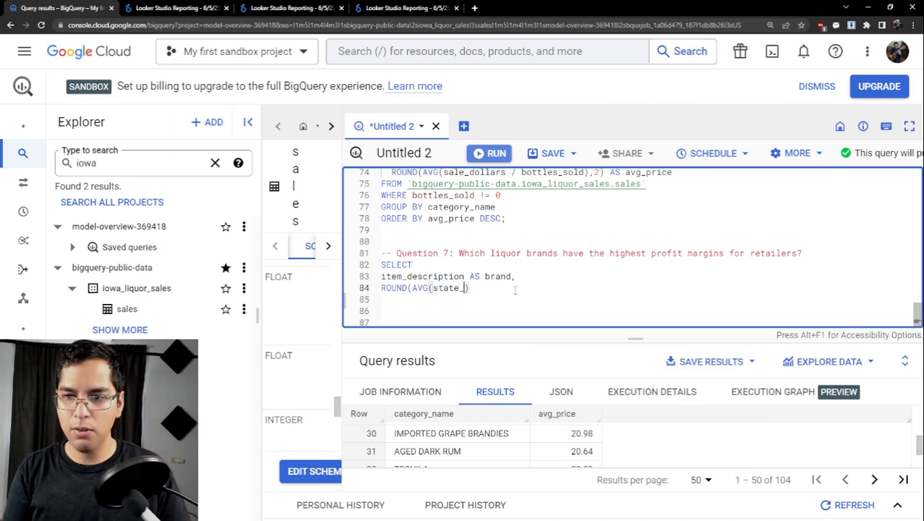
text(bottle)
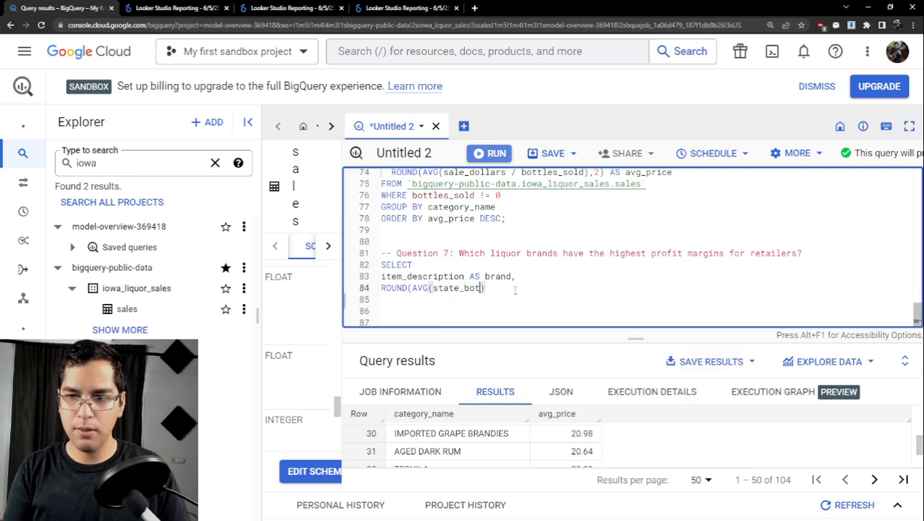
text(_cost)
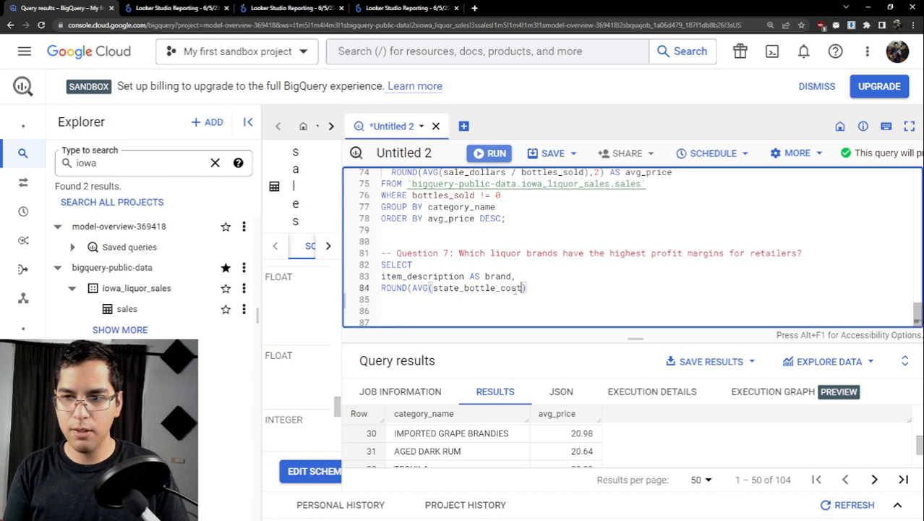
text())
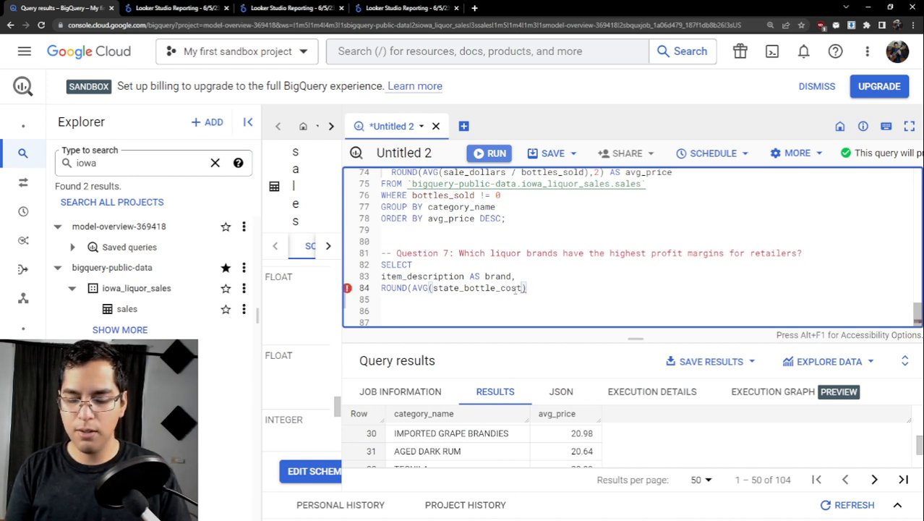
text(,2)
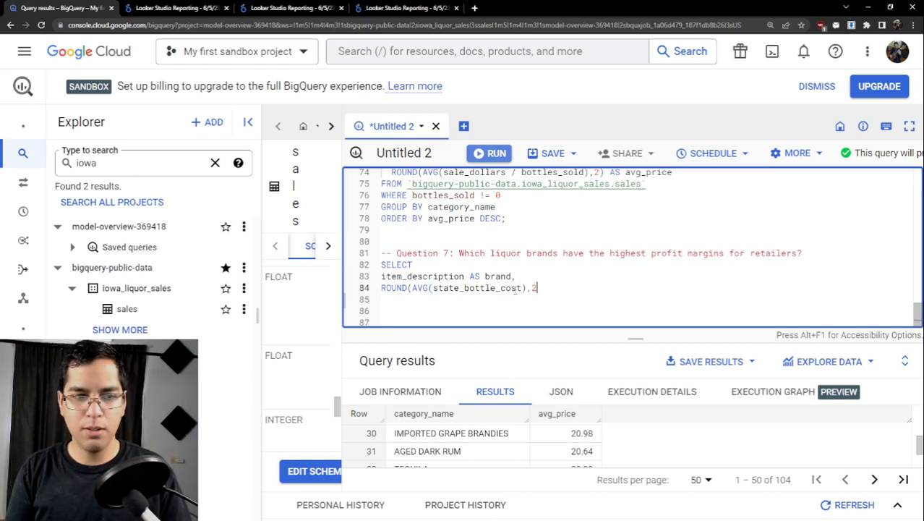
text())
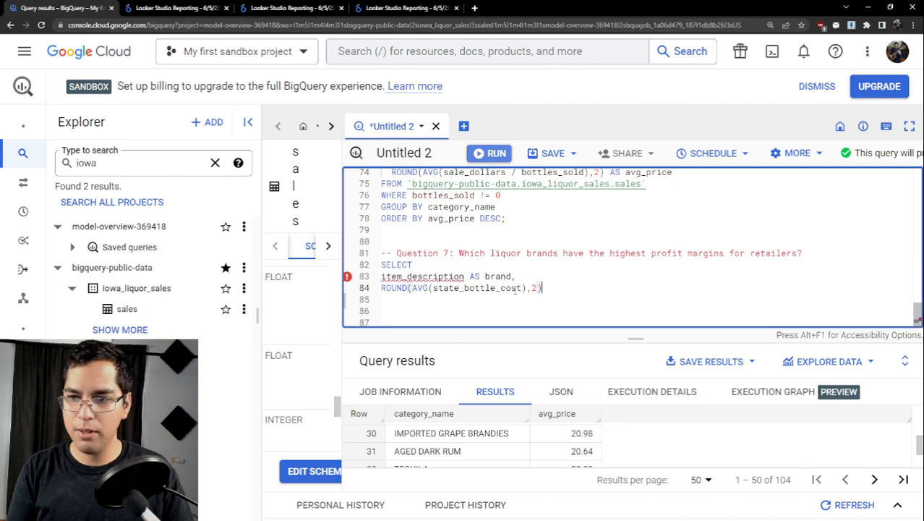
- Alias the rounded state_bottle_cost average as avg_cost and end the column with a comma
text(AS av)
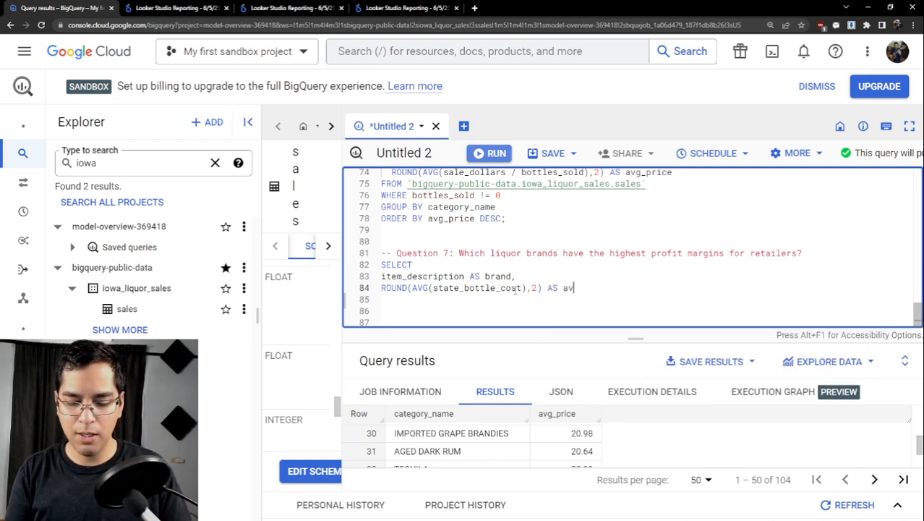
text(g_cost)
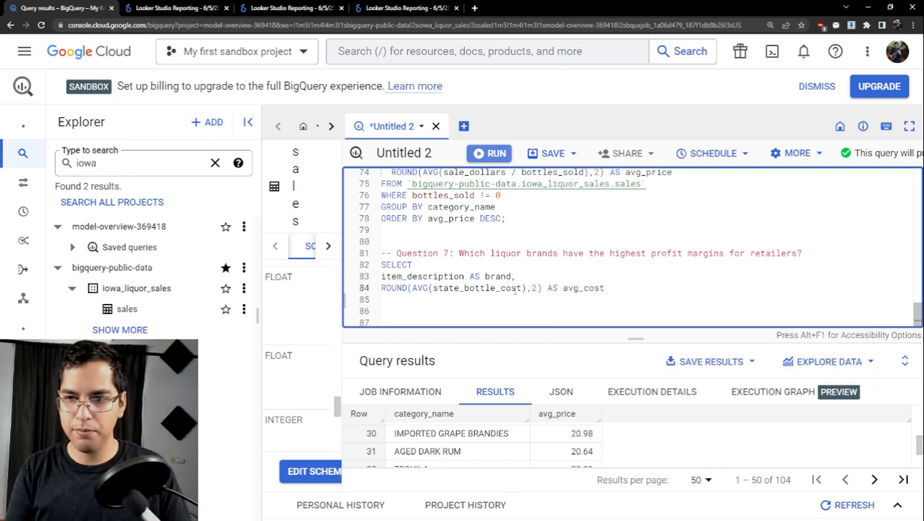
key(Return)
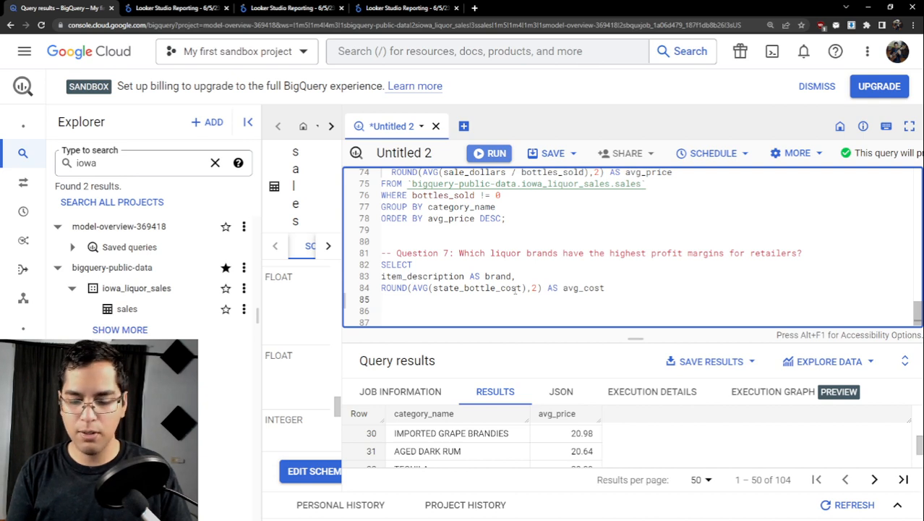
text(ROND)
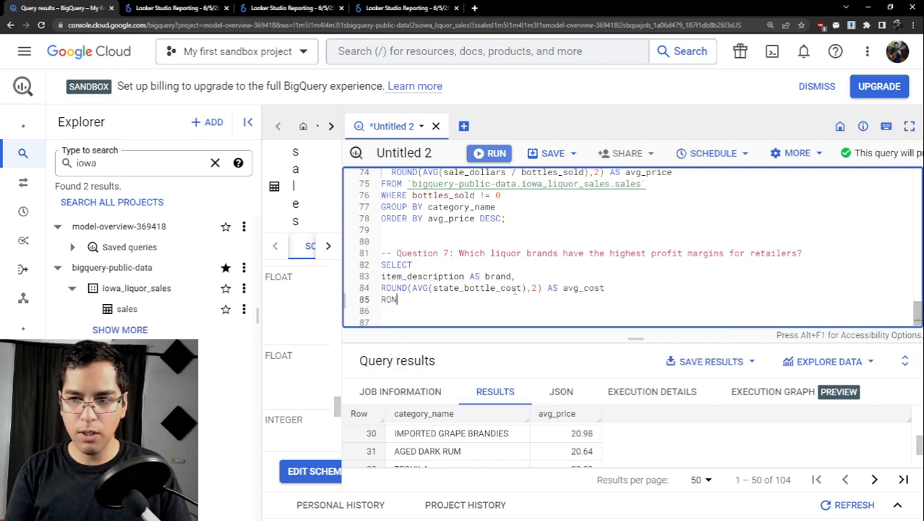
click(669, 287)
text(,)
key(Down)
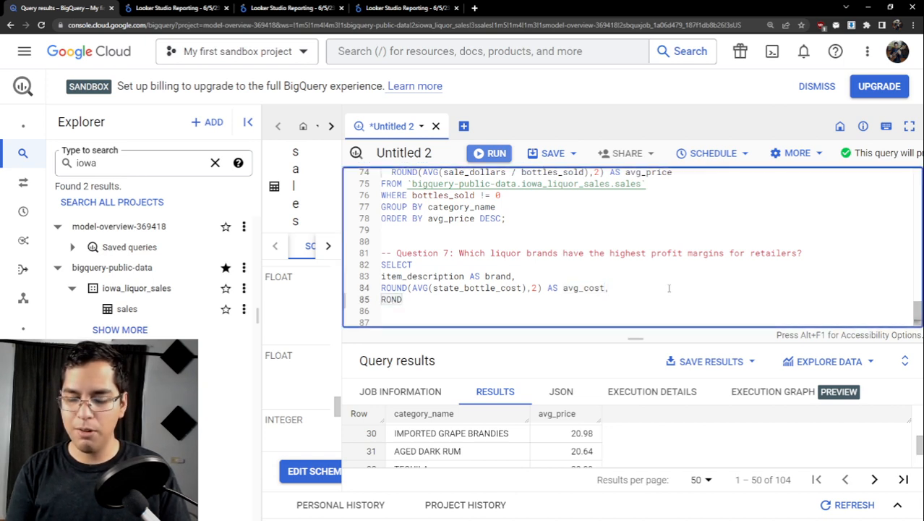
- Write the third column of the Question 7 query as an average of state_bottle_retail nested inside ROUND
key(BackSpace)
key(BackSpace)
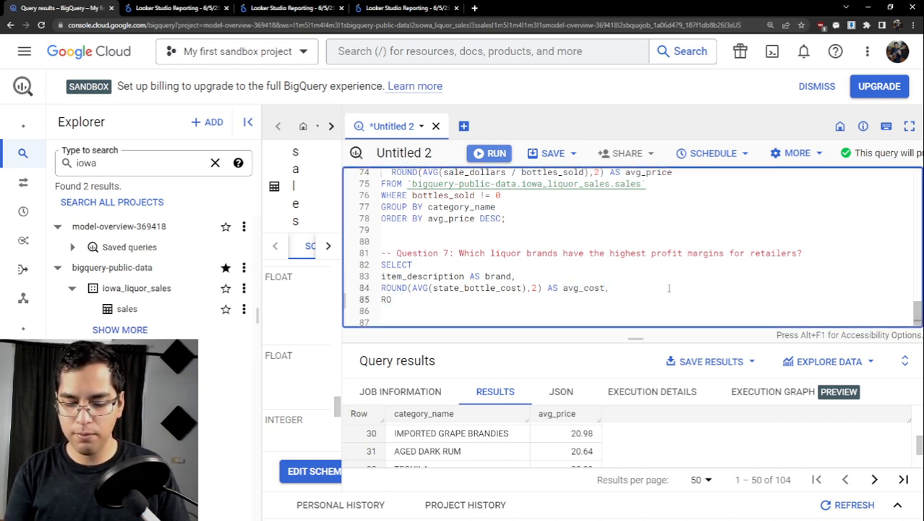
text(UND())
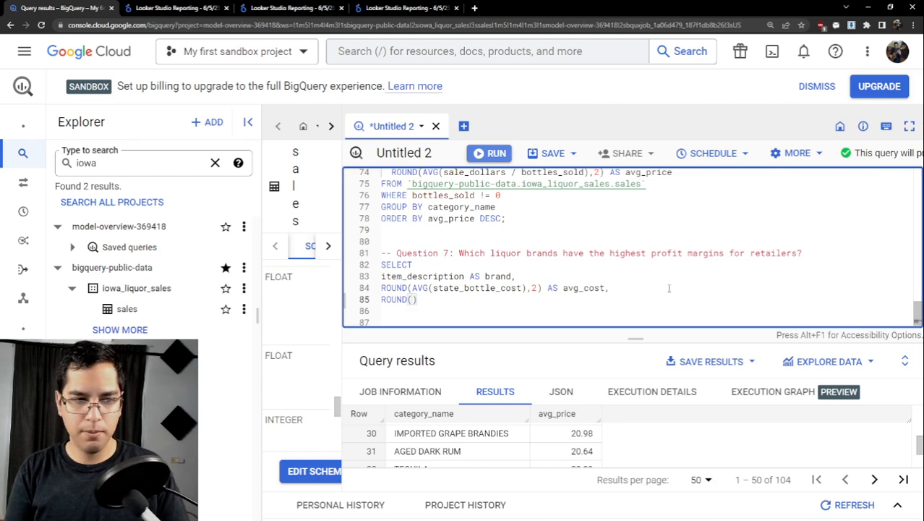
text(AVG()
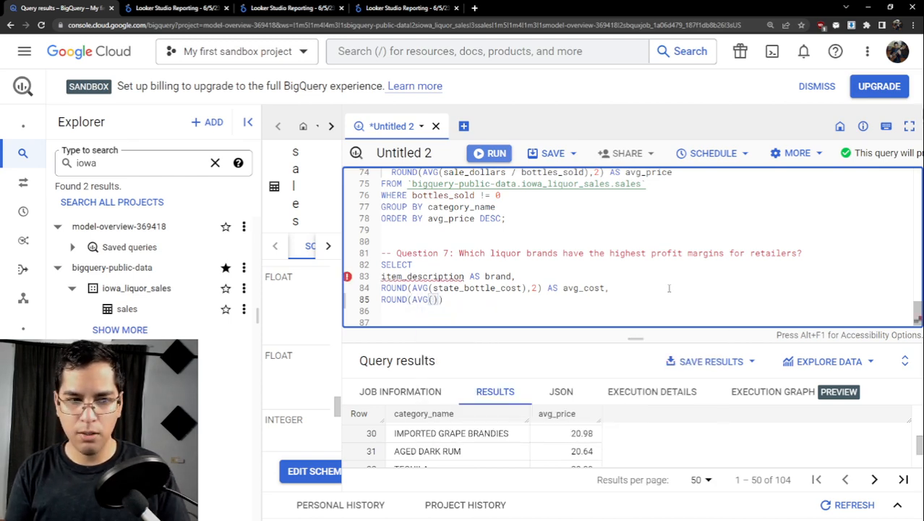
text(state_)
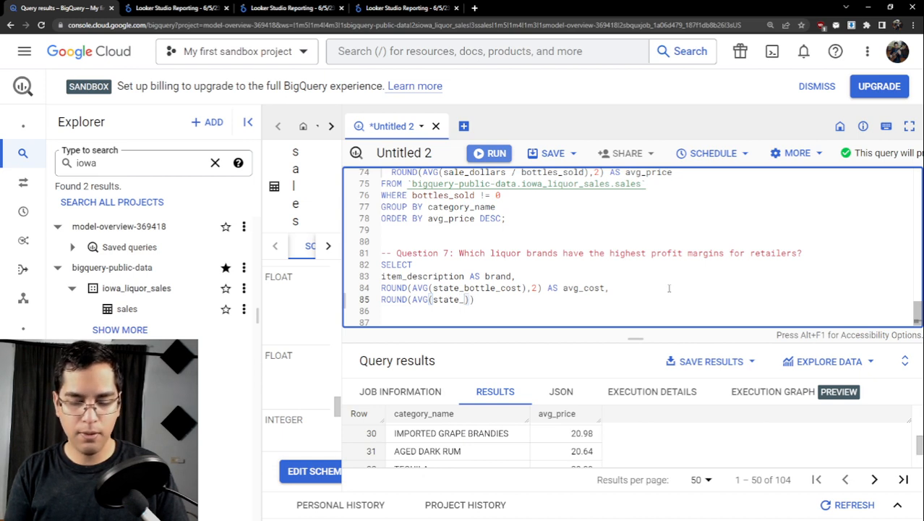
text(bottle_retail)
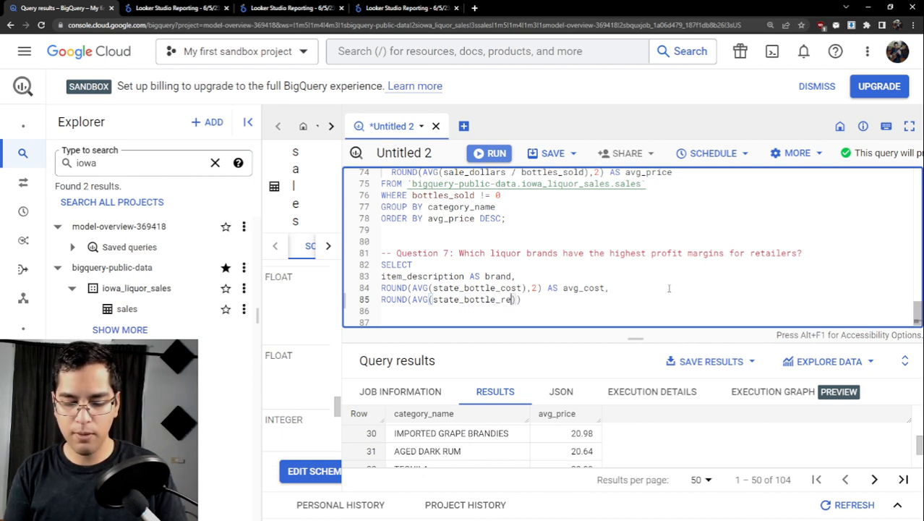
text(l)
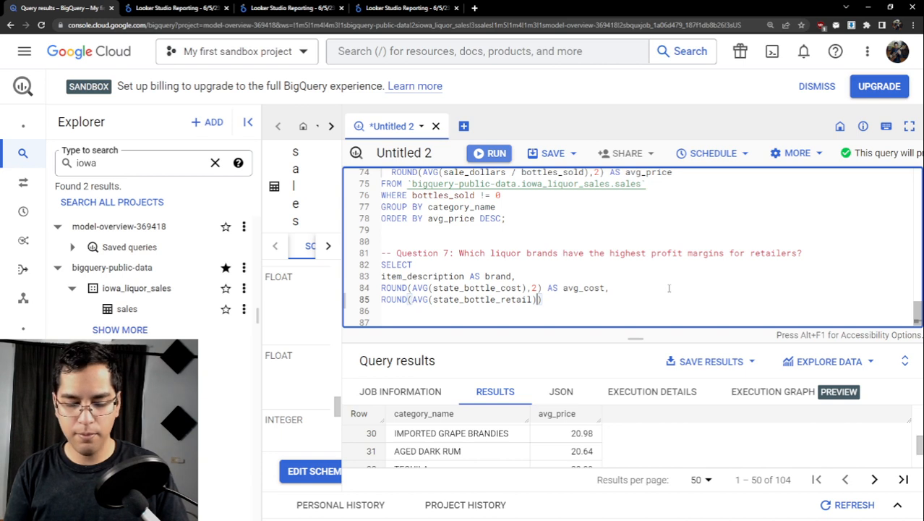
- Round the state_bottle_retail average to 2 decimals, alias it avg_revenue, and start a new line after a comma
text(,2) AS )
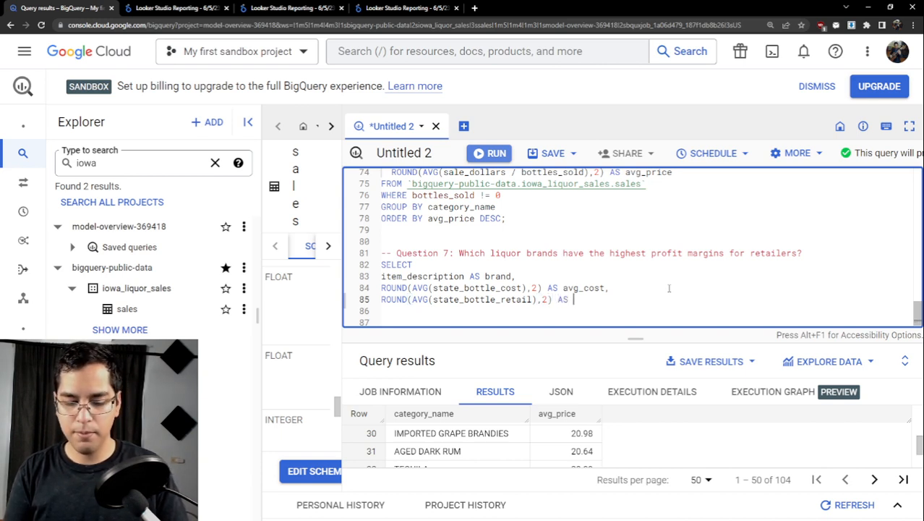
text(avg_p)
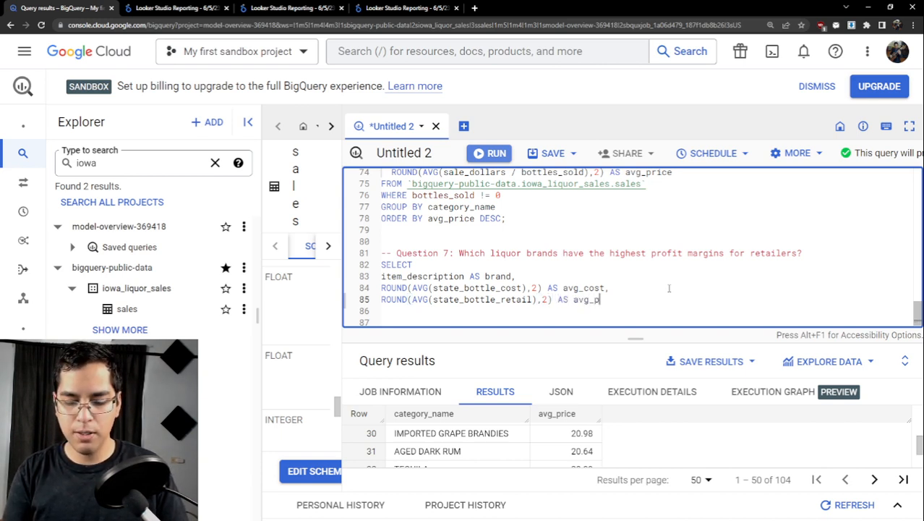
text(ric)
key(BackSpace)
key(BackSpace)
key(BackSpace)
key(BackSpace)
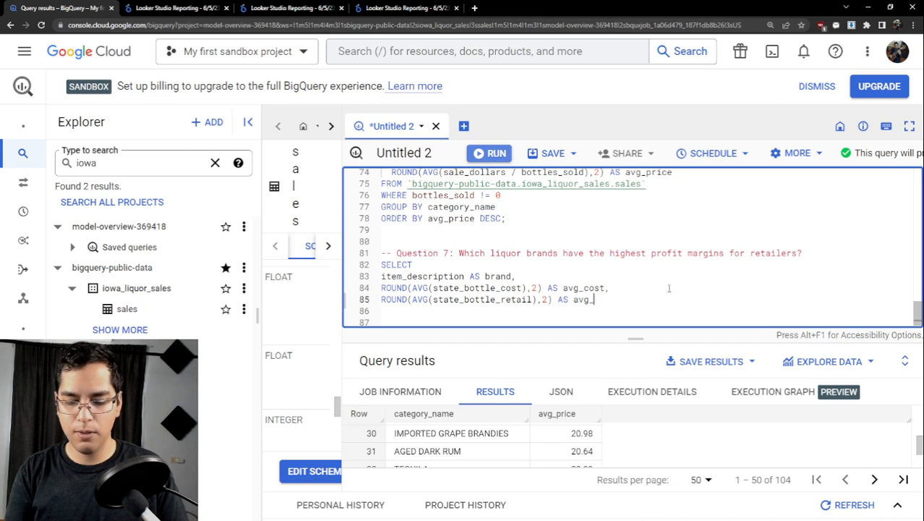
text(revenue)
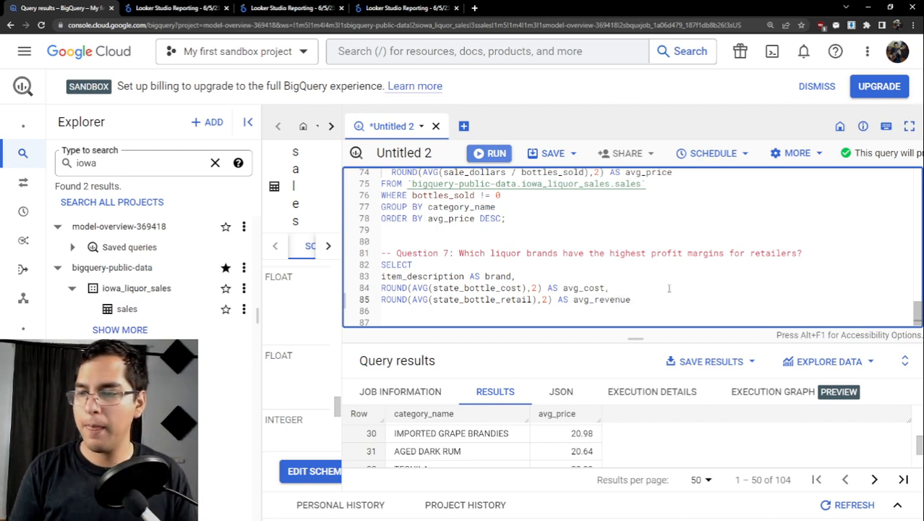
scroll(665, 294, down, 1)
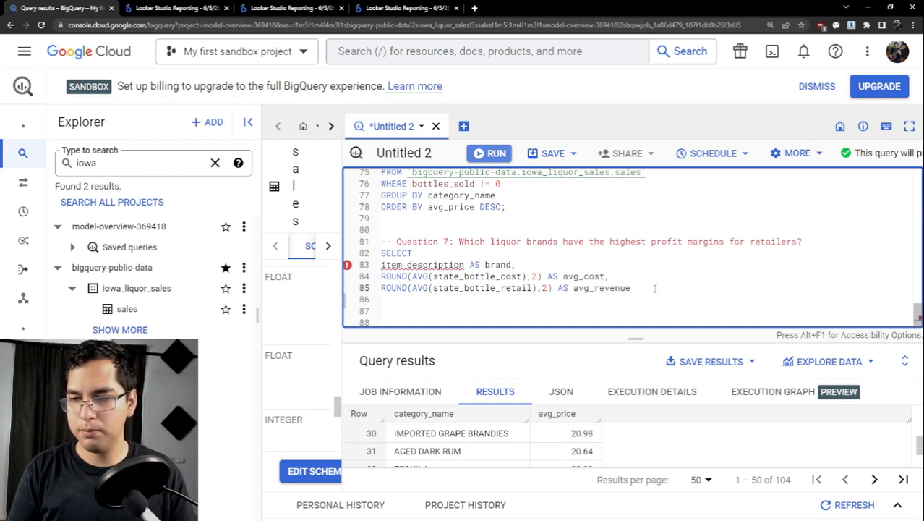
text(,)
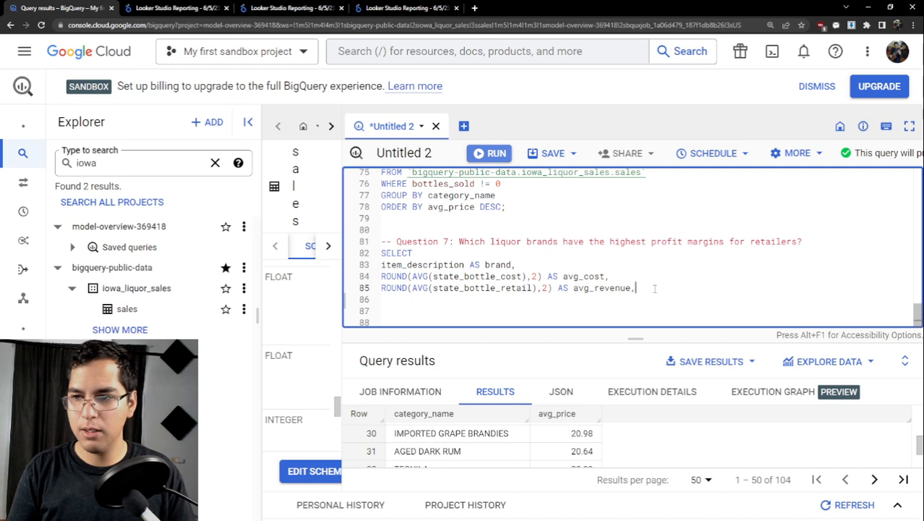
key(Return)
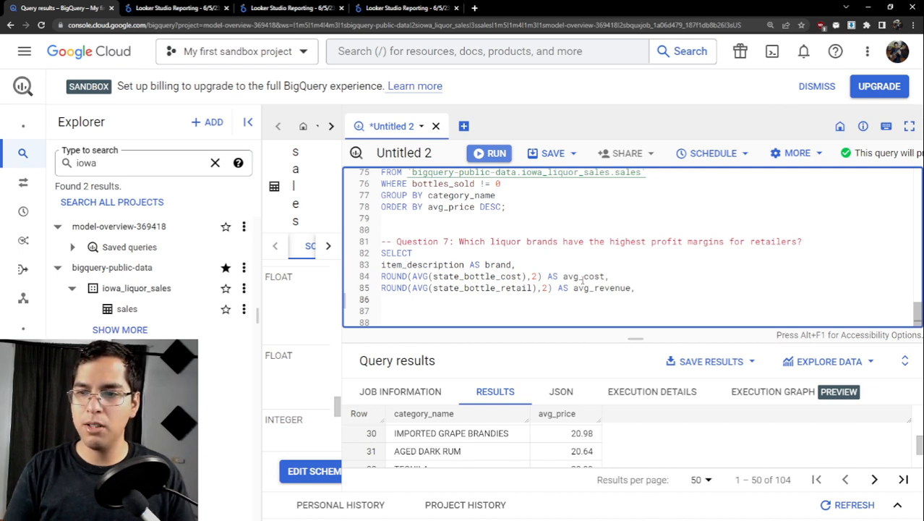
double_click(621, 289)
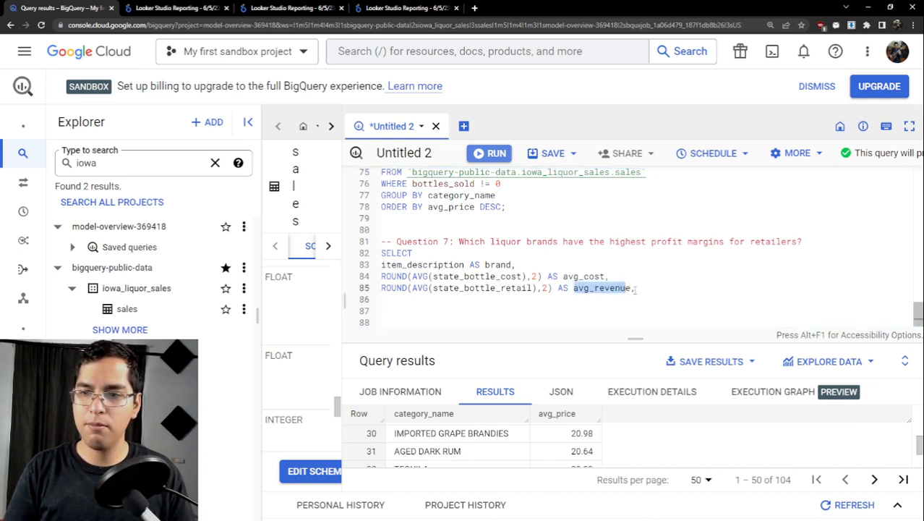
click(645, 289)
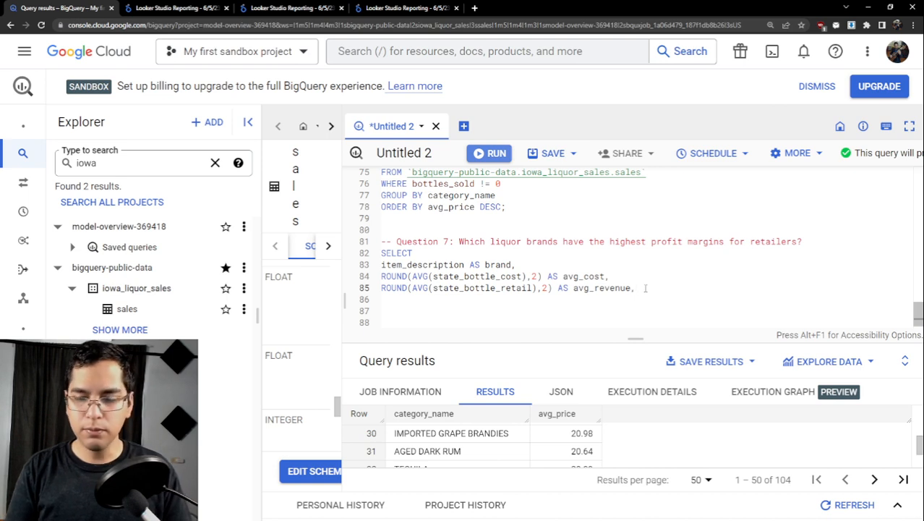
key(Down)
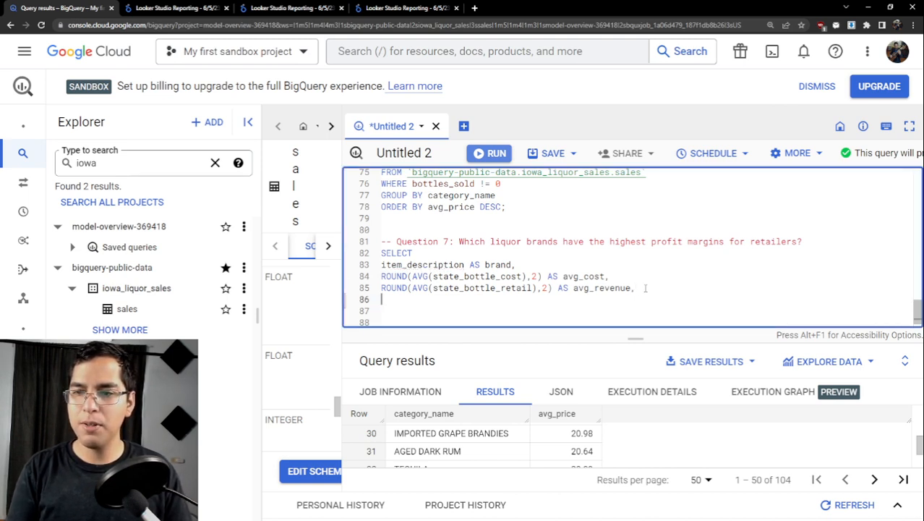
drag(606, 288, 573, 287)
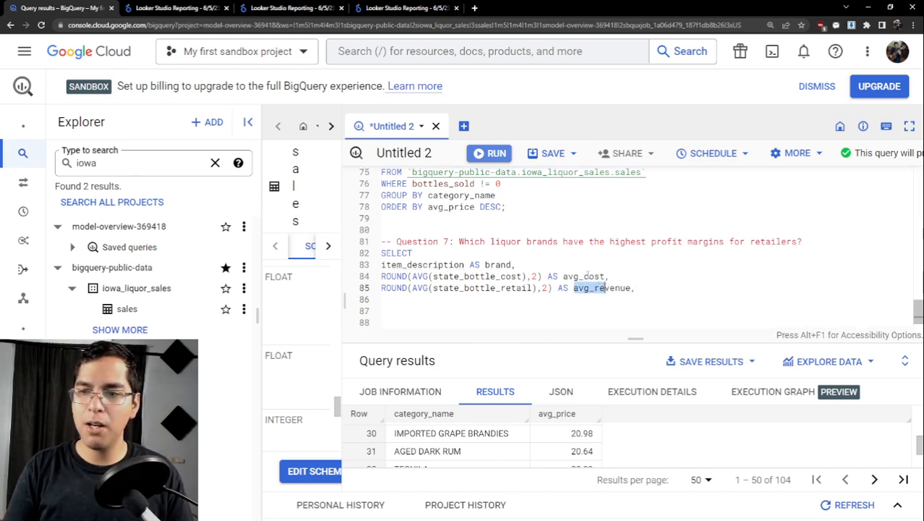
click(583, 276)
click(392, 300)
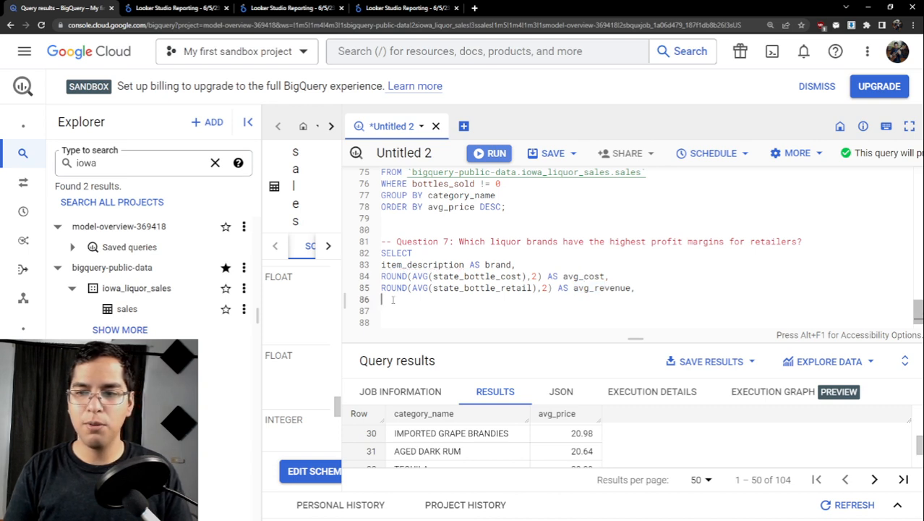
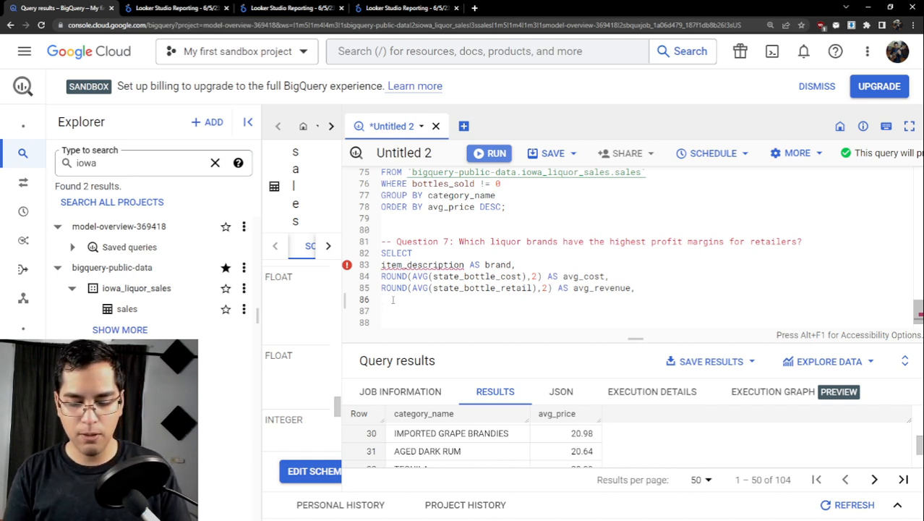
- Start the fourth column of the Question 7 query as an average of state_bottle_retail nested inside ROUND
click(392, 299)
text(ROUND())
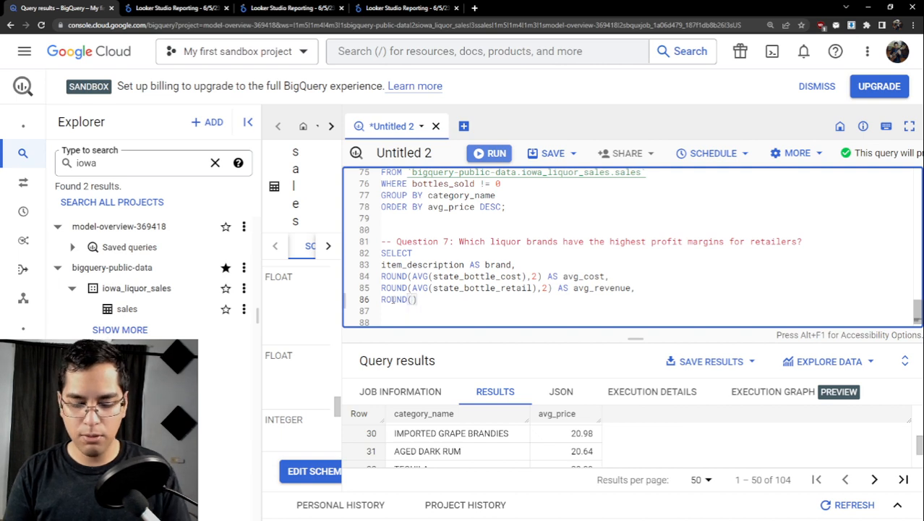
text(AVG)
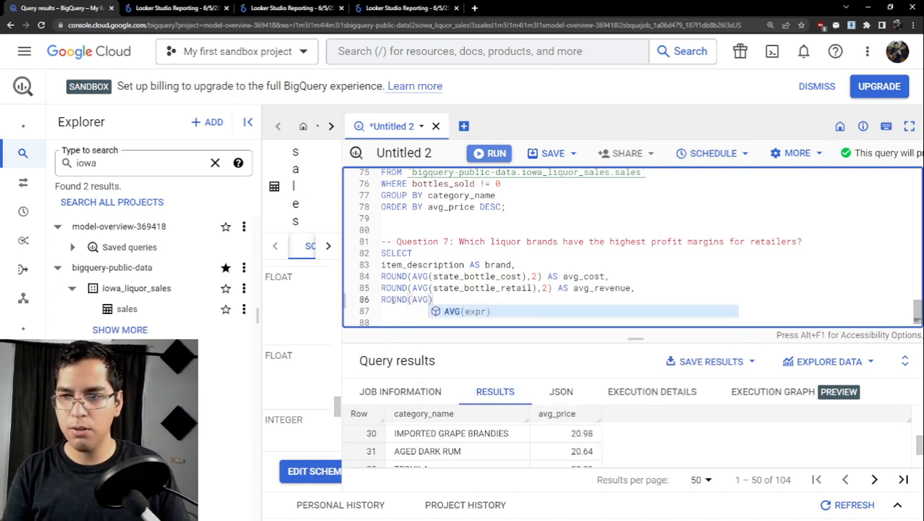
key(Tab)
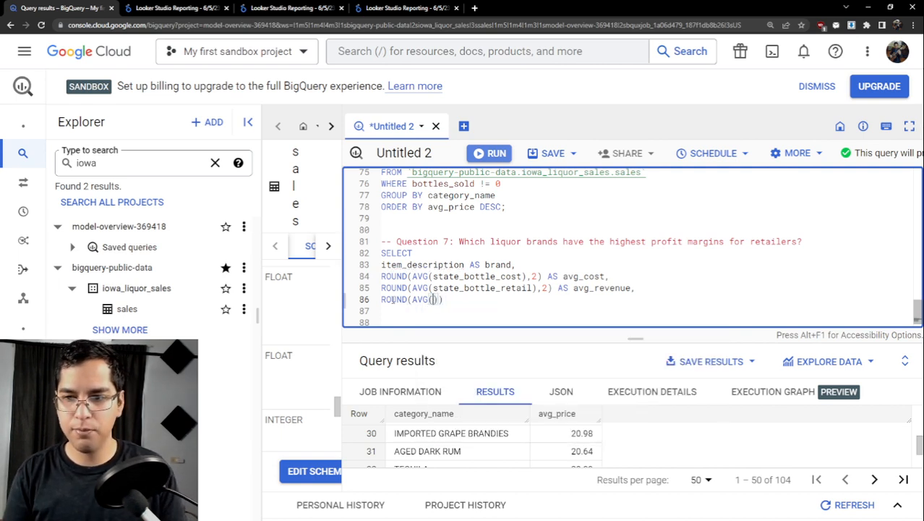
text(st)
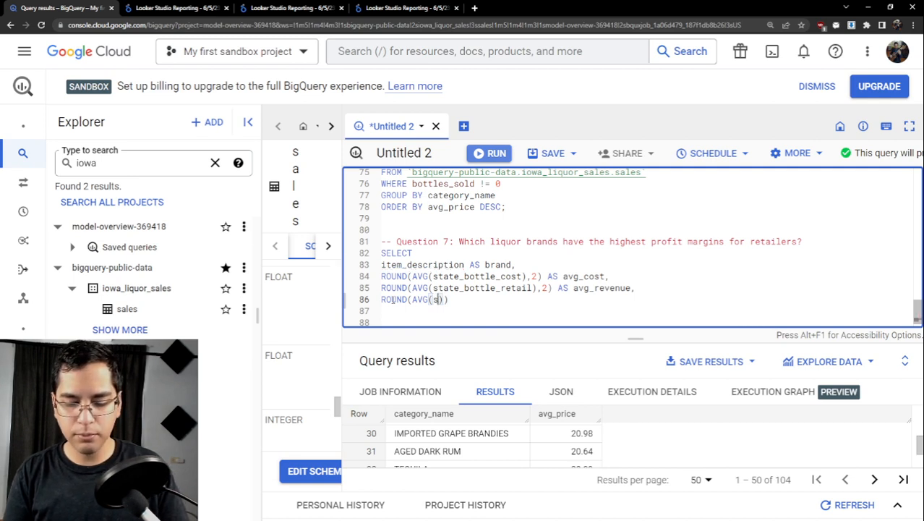
text(at)
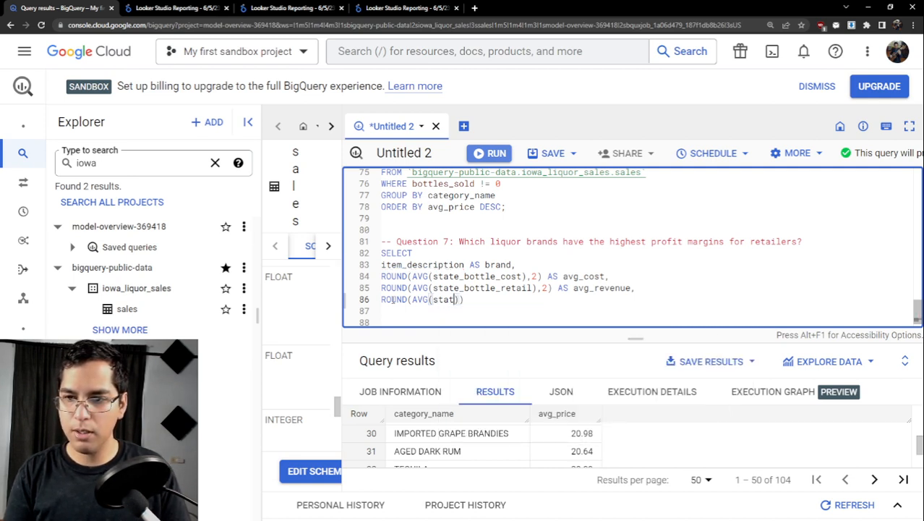
text(e_bot)
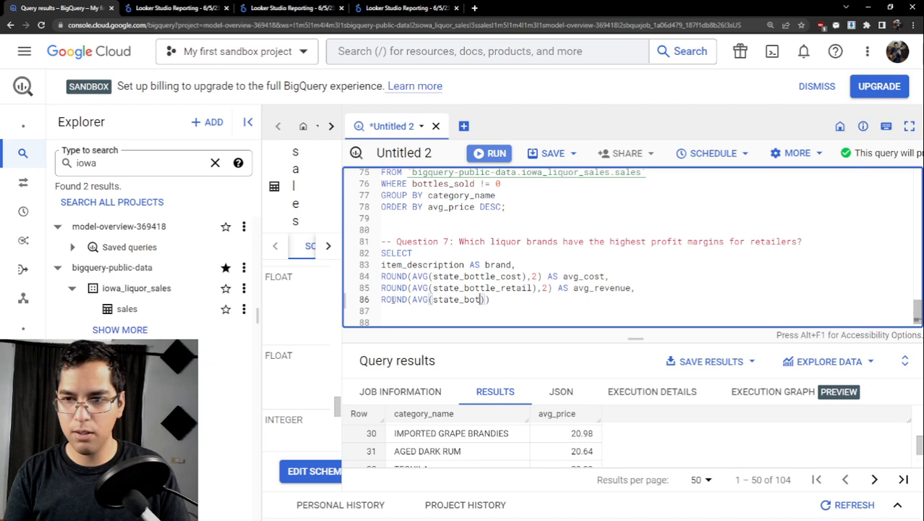
text(tle_ret)
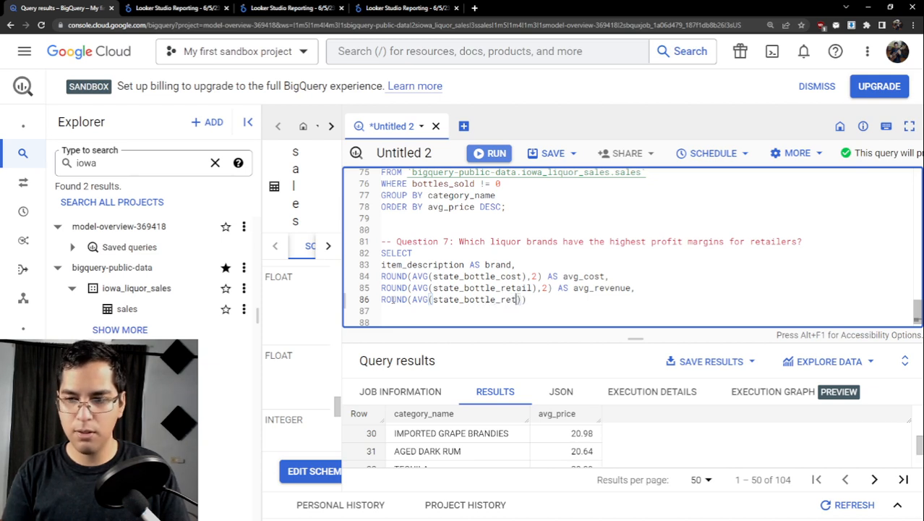
text(ail)
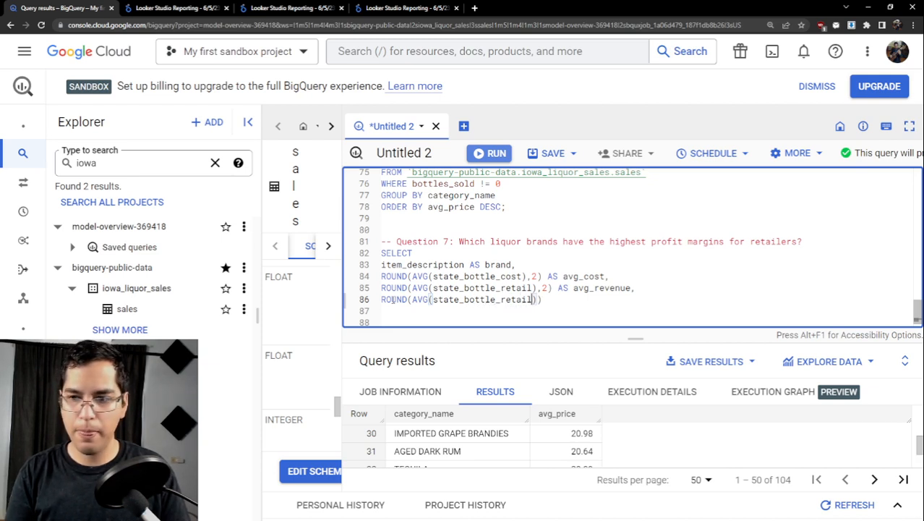
text() -)
text( ()
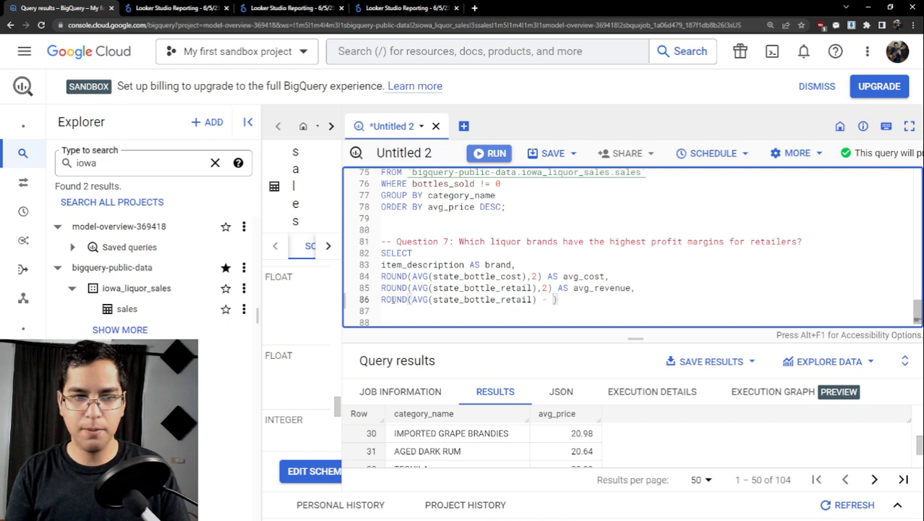
text(AVG()
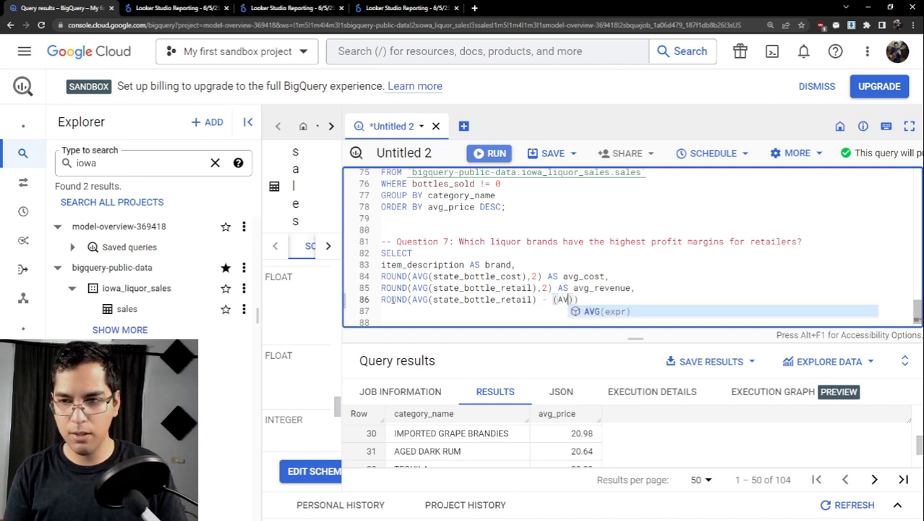
text(state)
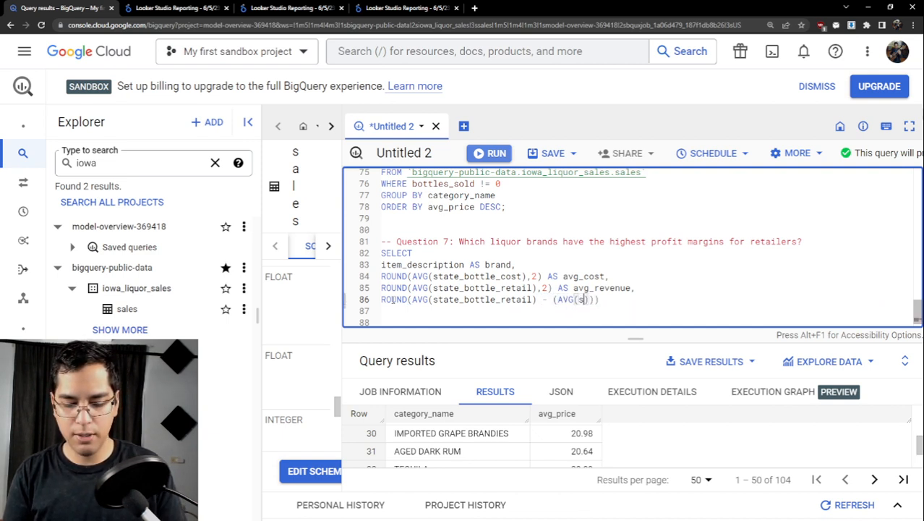
text(_bottle_c)
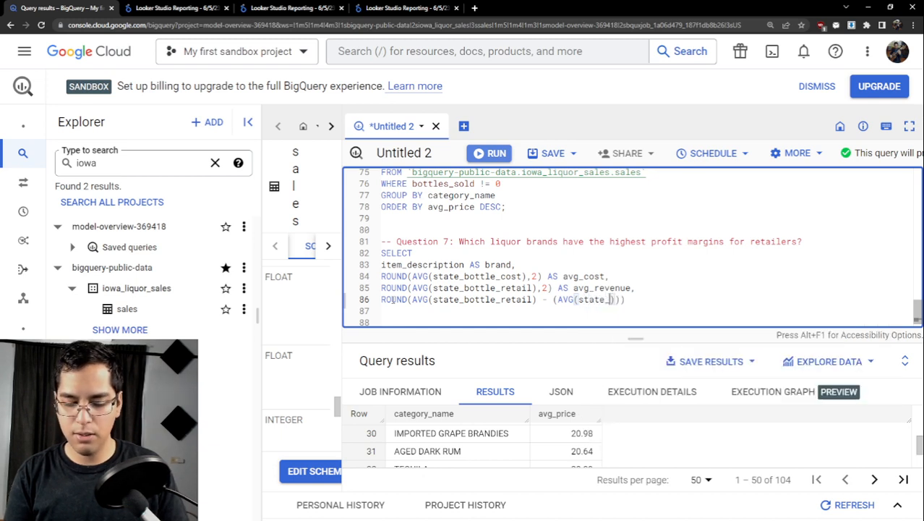
text(ost))
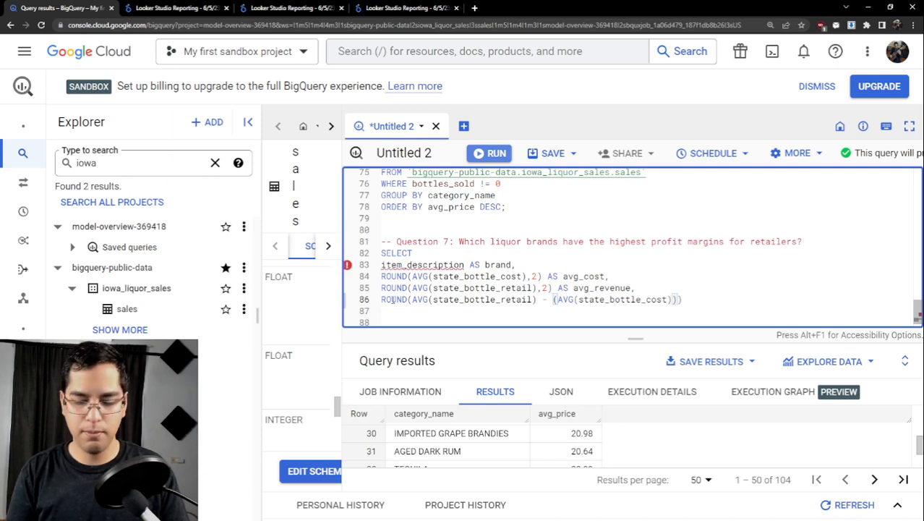
text())
text(,2)
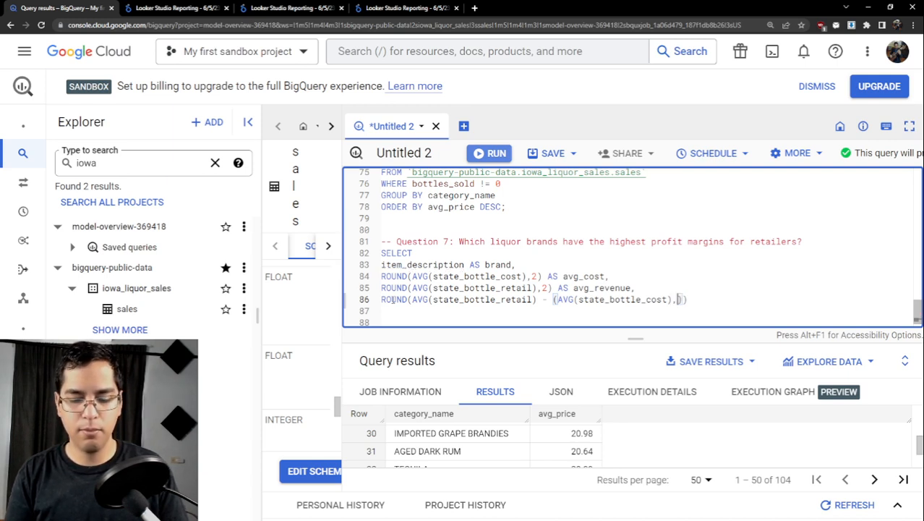
text())
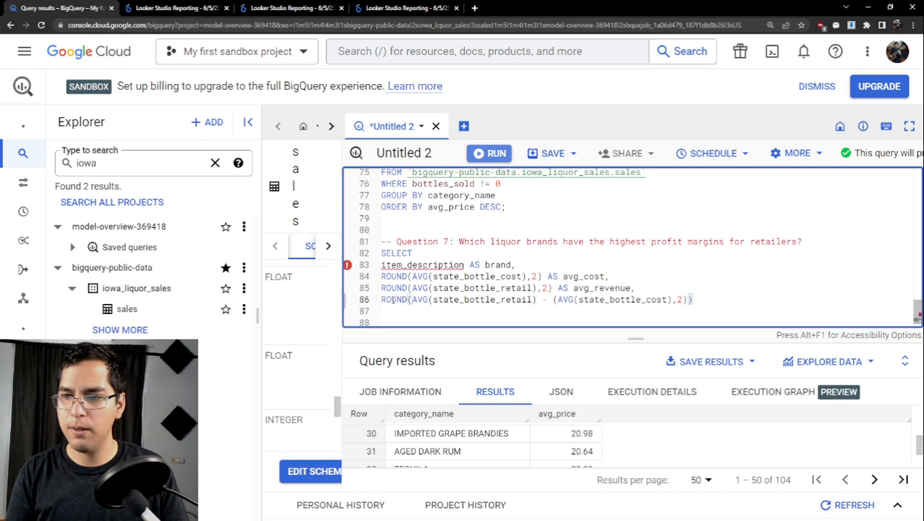
- Round the retail-minus-cost expression to 2 decimals and alias the column as profit
key(BackSpace)
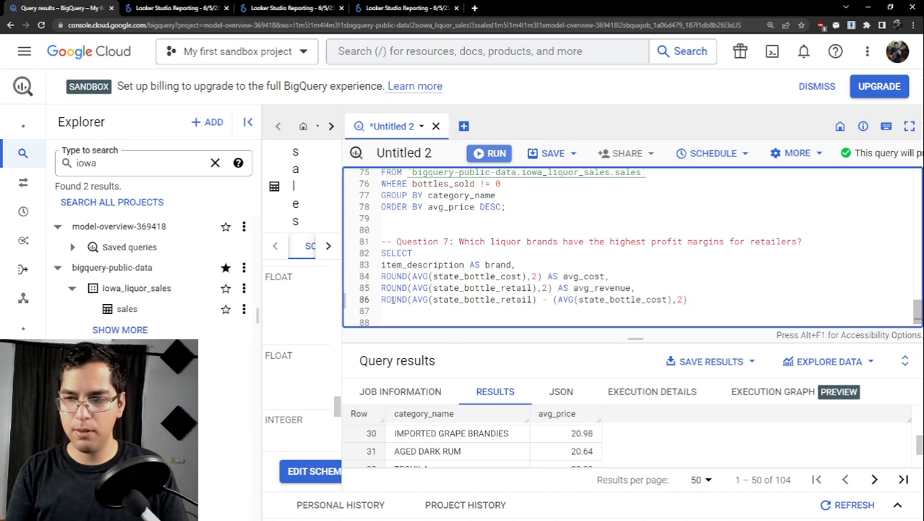
text(AS pro)
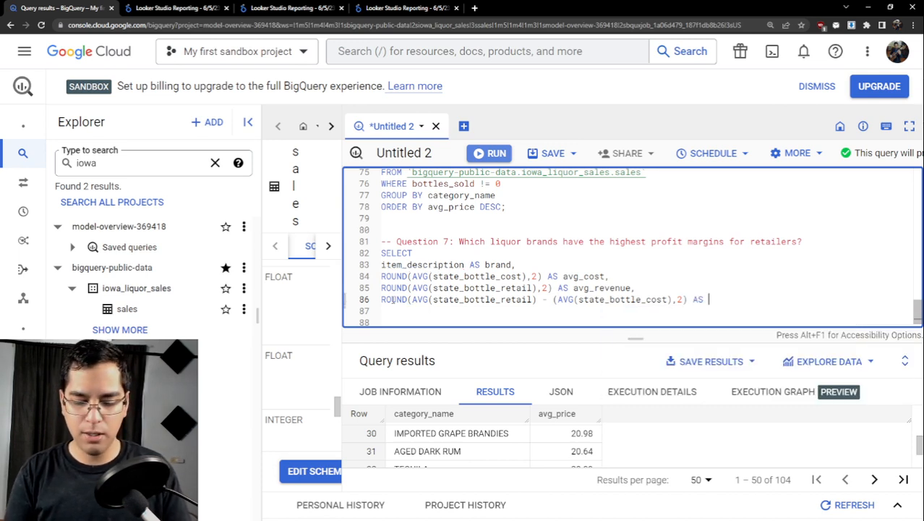
text(fit)
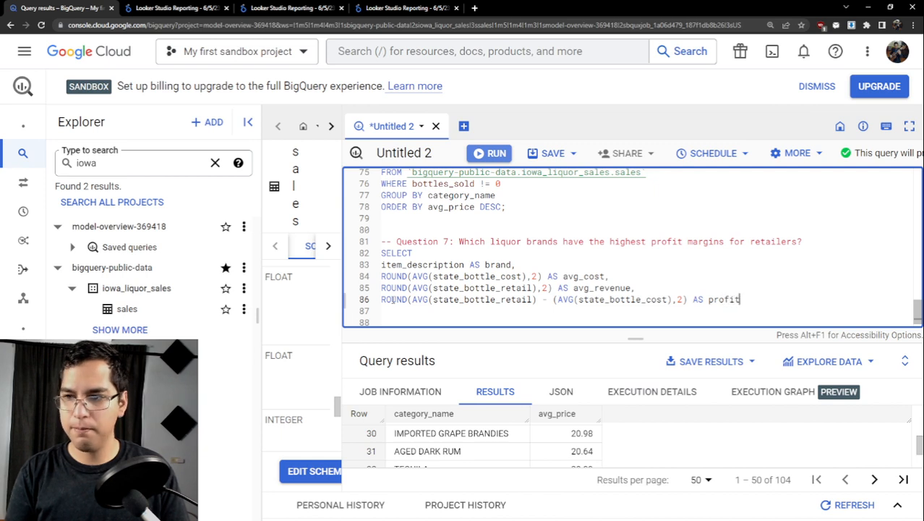
key(Return)
text(FROM)
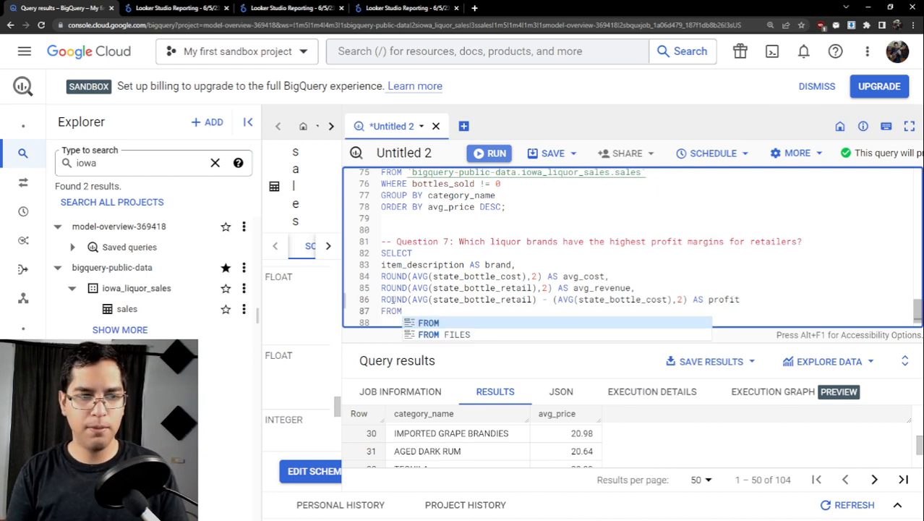
key(BackSpace)
key(BackSpace)
key(BackSpace)
key(BackSpace)
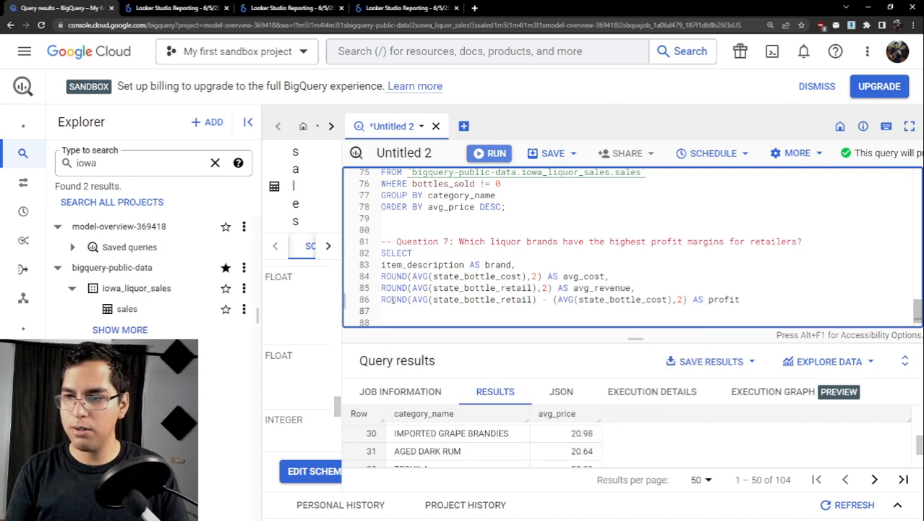
- Indent the four column lines under the Question 7 SELECT by one level
key(Up)
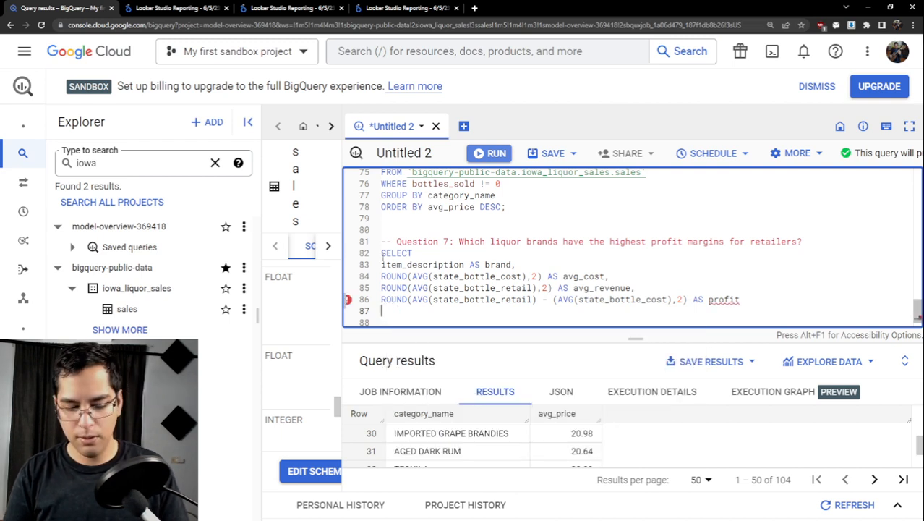
key(Tab)
key(Up)
key(Left)
key(Tab)
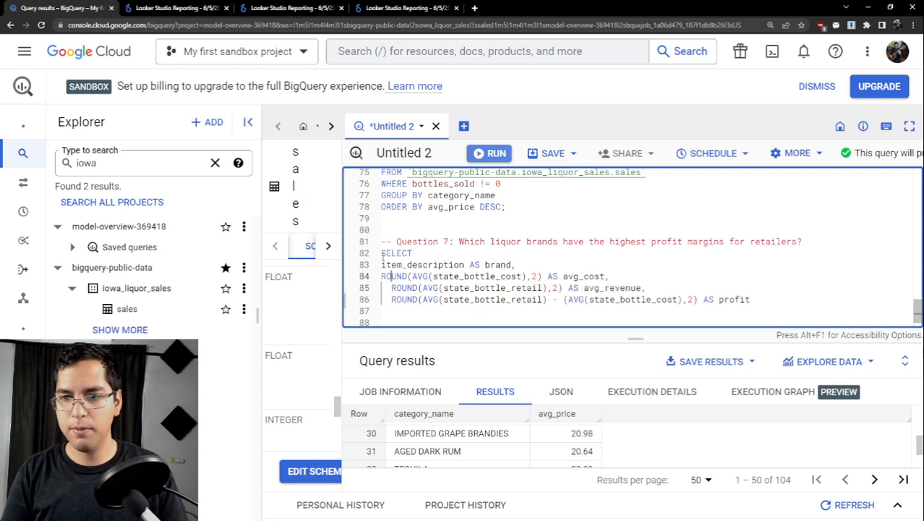
key(Up)
key(Tab)
key(BackSpace)
key(BackSpace)
key(Left)
key(Tab)
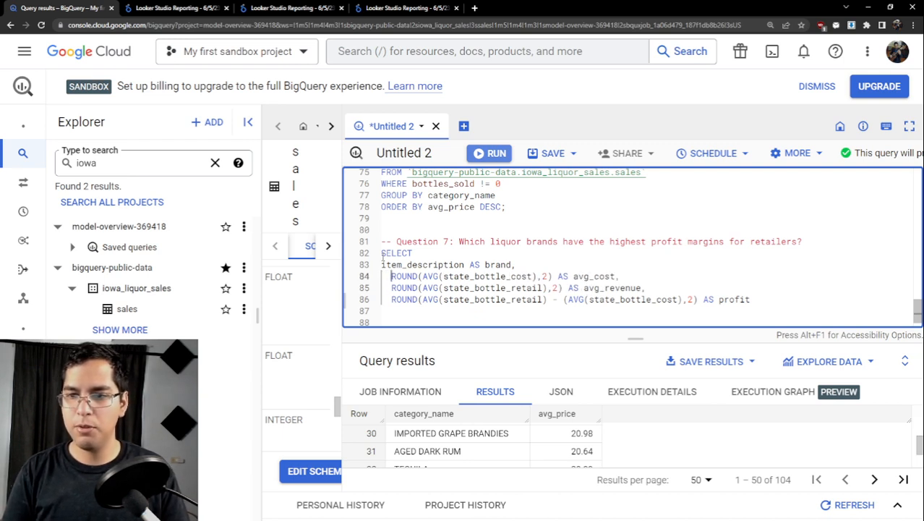
key(Down)
key(Up)
key(Left)
key(Left)
key(Up)
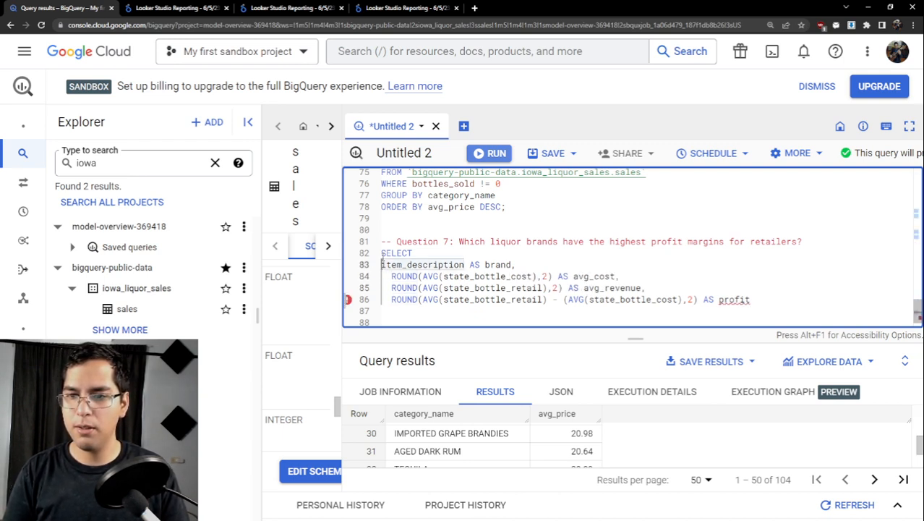
key(Tab)
click(764, 296)
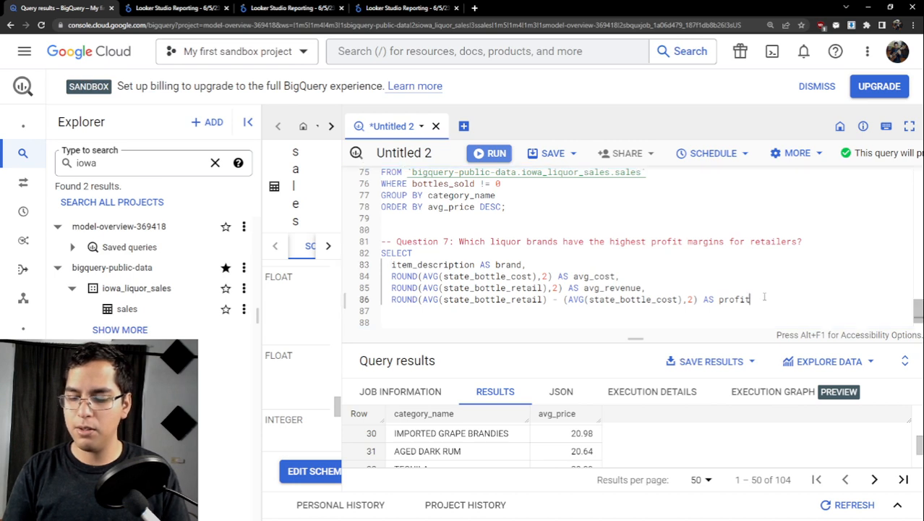
key(Return)
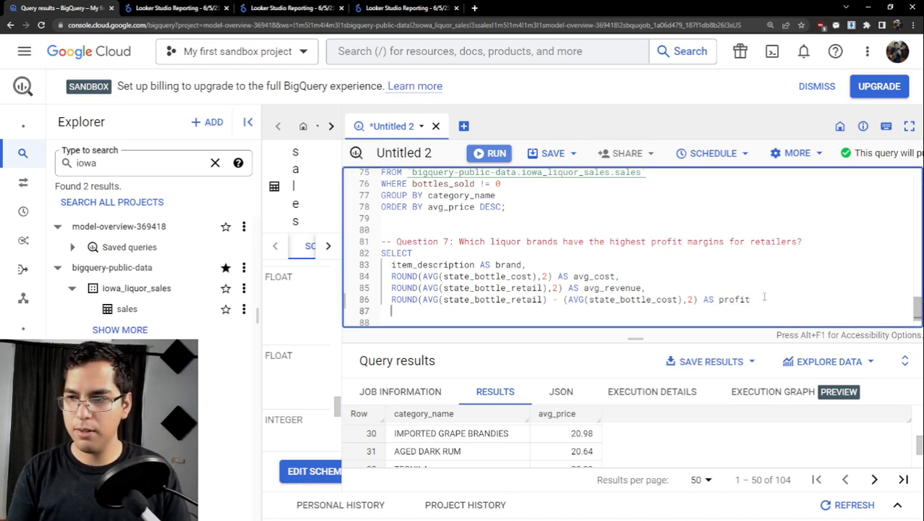
click(764, 296)
text(,)
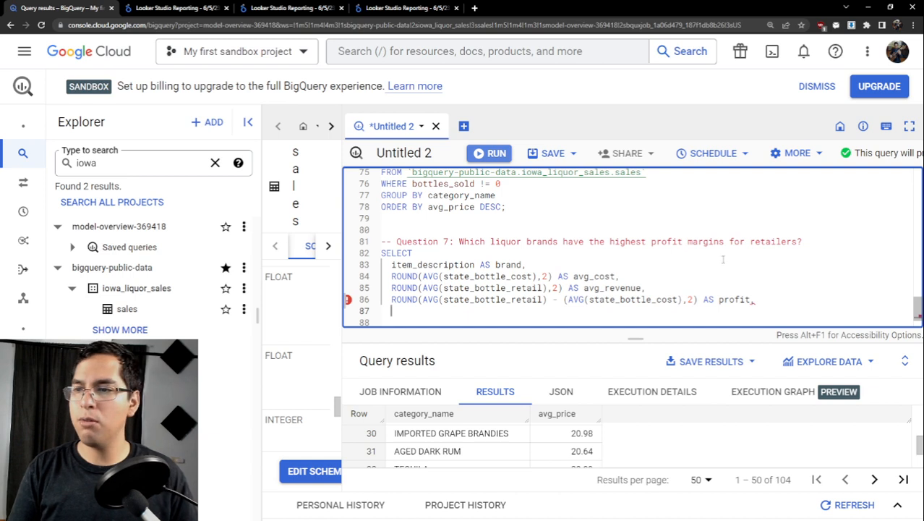
drag(724, 243, 652, 243)
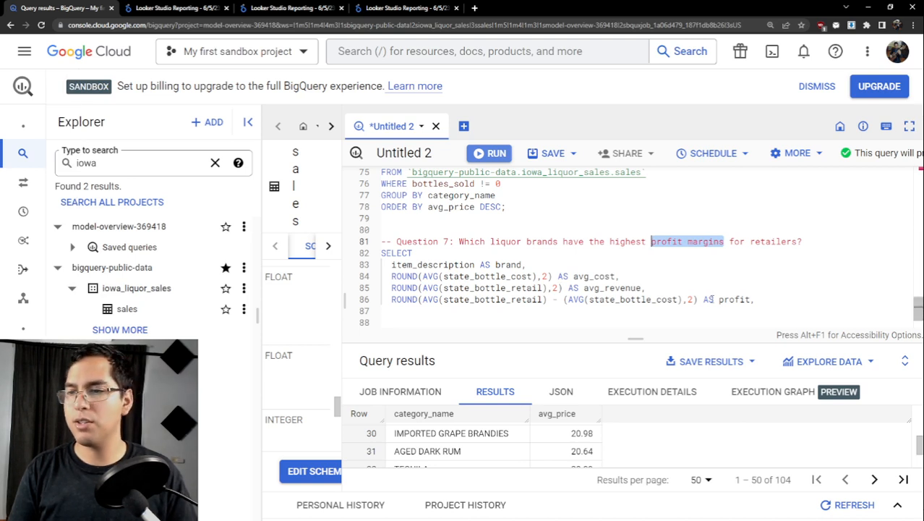
click(757, 298)
key(BackSpace)
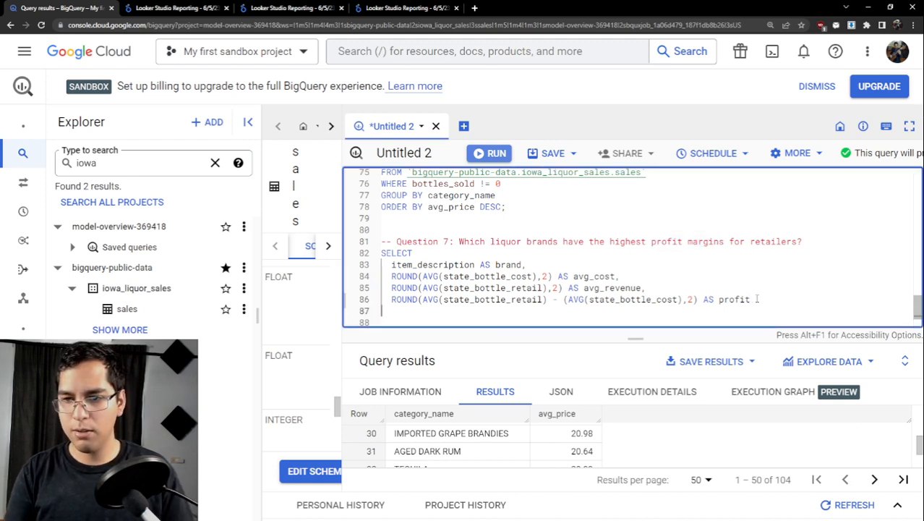
- Add a FROM clause to the Question 7 query with the table reference `bigquery-public-data.iowa_liquor_sales.sales` copied from the previous query
key(Return)
text(FROM)
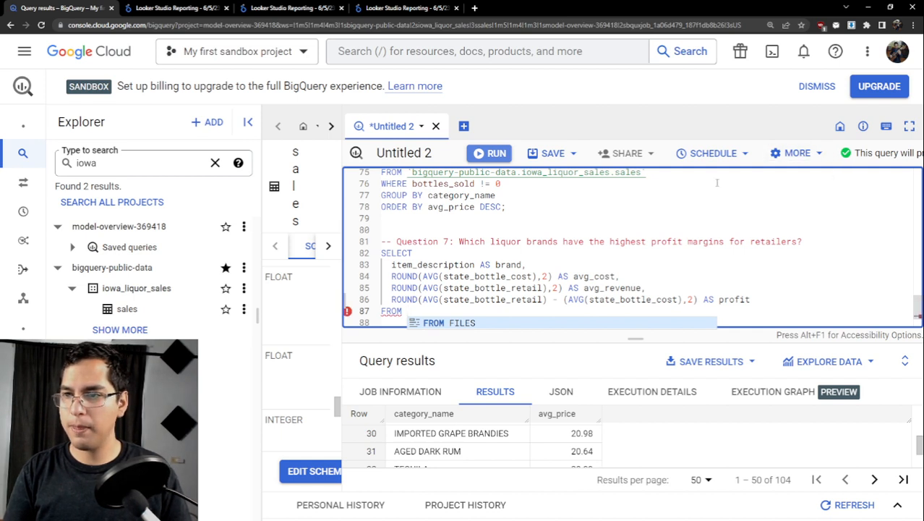
drag(645, 172, 409, 176)
key(ctrl+c)
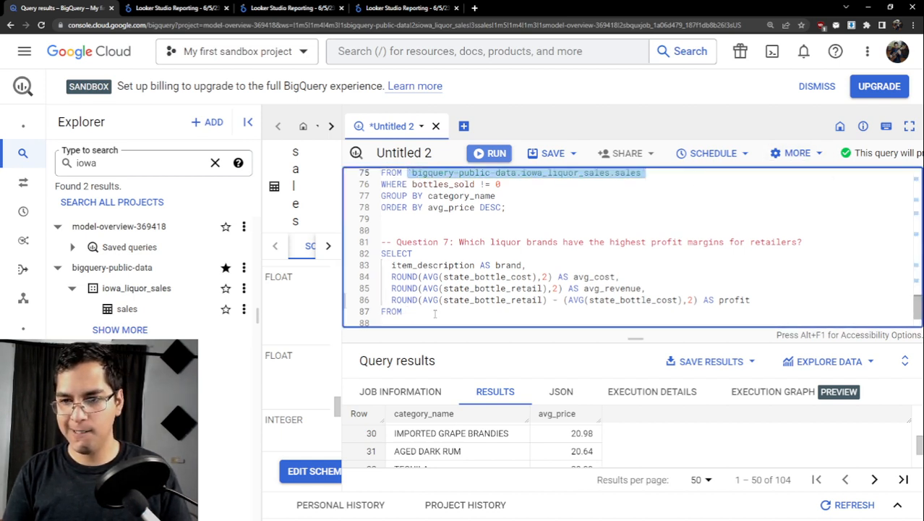
click(435, 313)
key(ctrl+v)
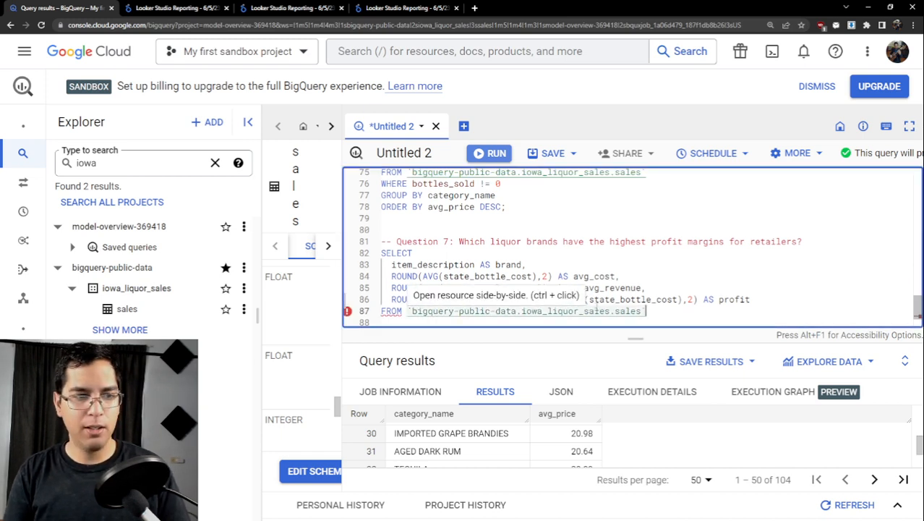
- Add a GROUP BY brand clause on a new line below the FROM clause
key(Return)
text(GRO)
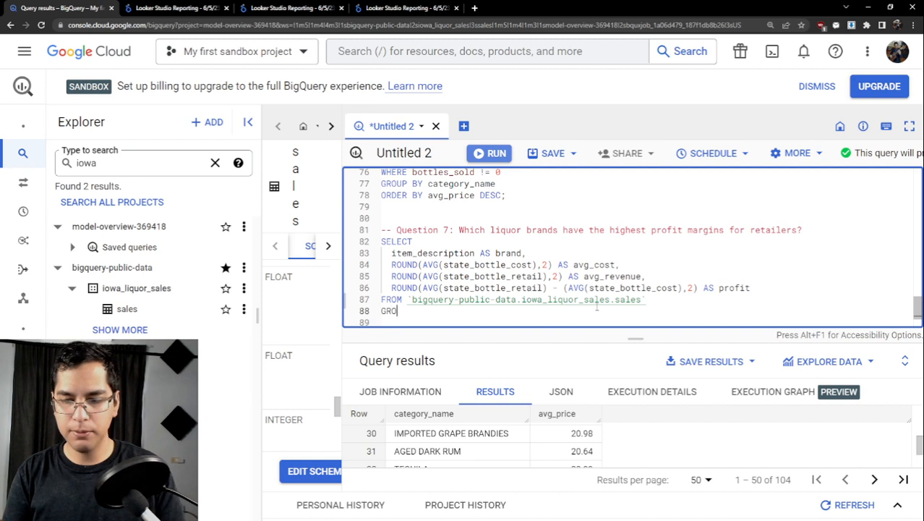
text(UP BY it)
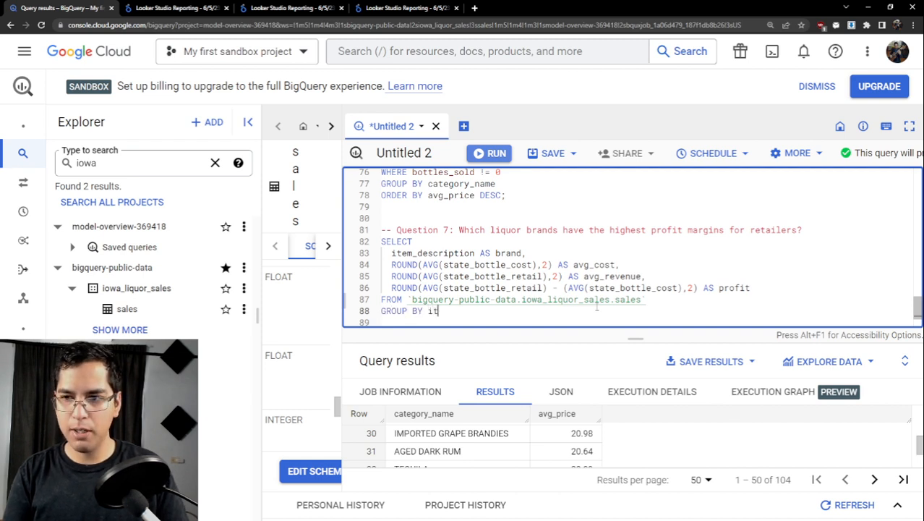
key(BackSpace)
key(BackSpace)
text(brand)
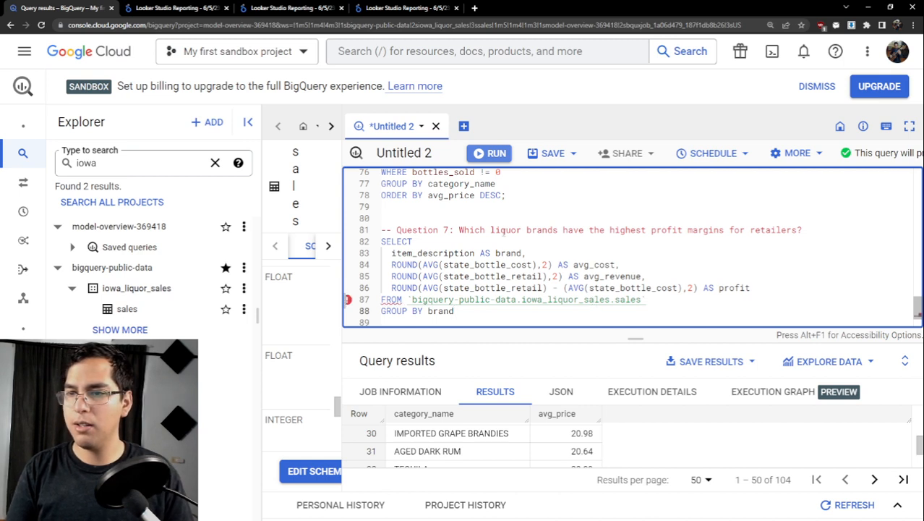
- Add a LIMIT 10 clause below GROUP BY in the Question 7 query and run only that query
double_click(532, 230)
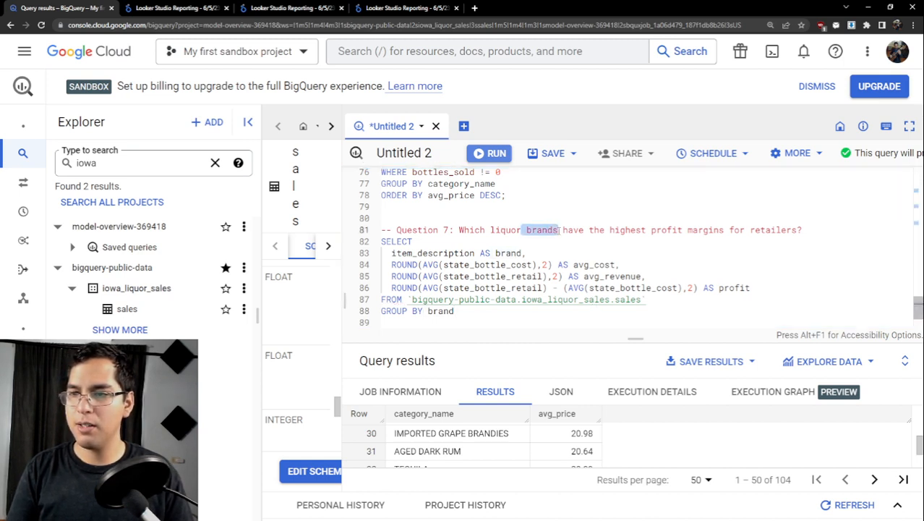
click(489, 309)
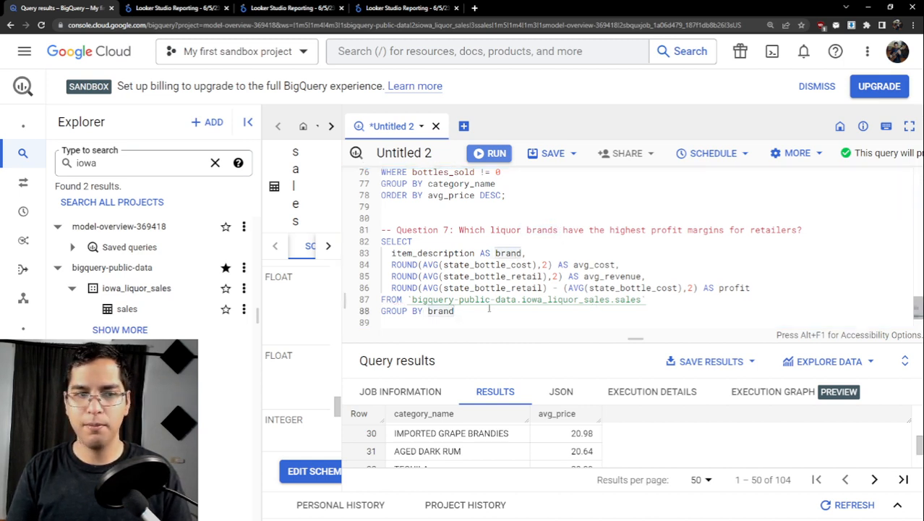
key(Return)
text(OR)
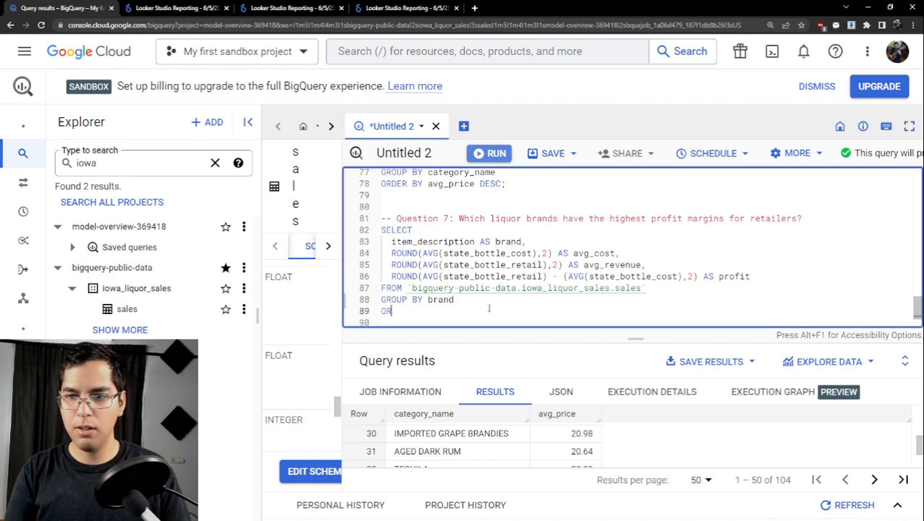
key(BackSpace)
key(BackSpace)
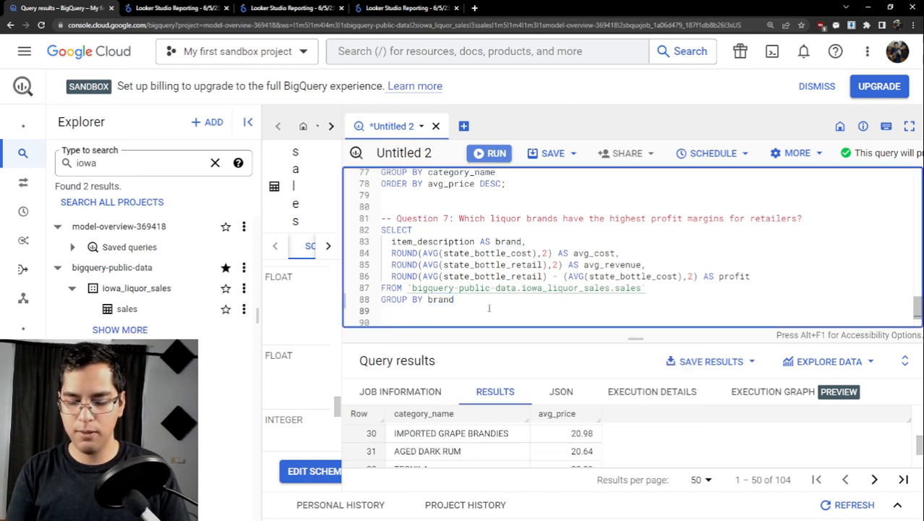
text(LIMIT 1)
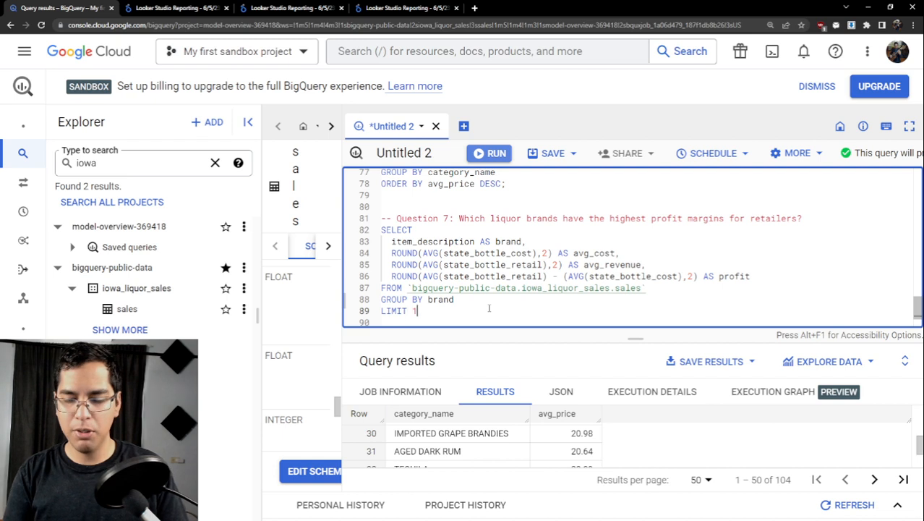
text(0)
drag(489, 308, 376, 228)
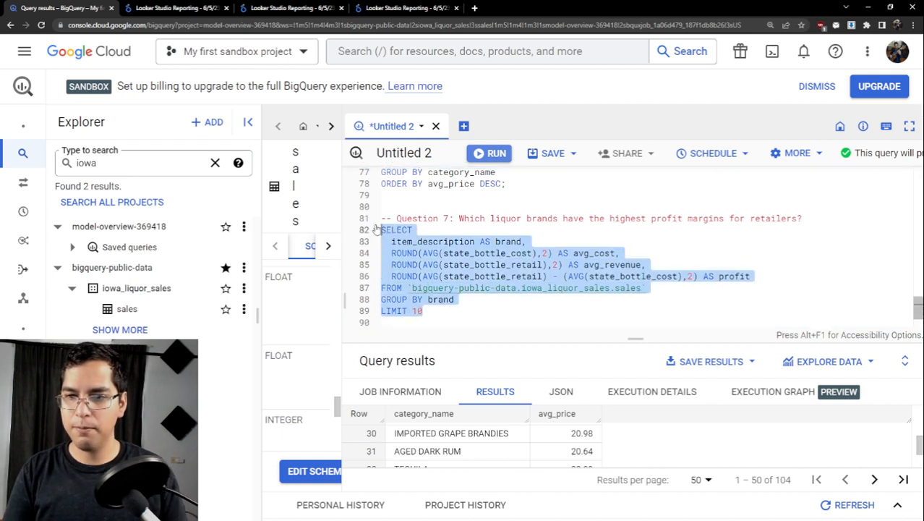
key(ctrl+Return)
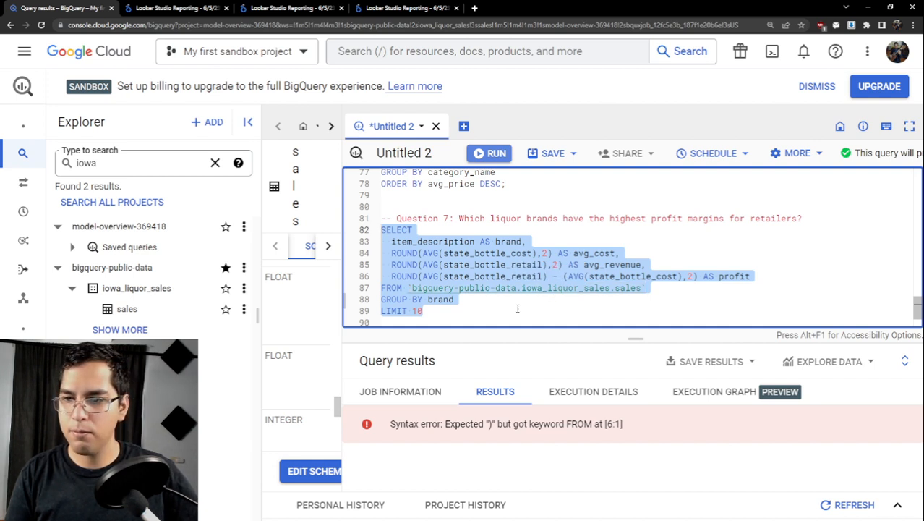
- Change the Question 7 query's GROUP BY column to item_description and run the query again
click(459, 299)
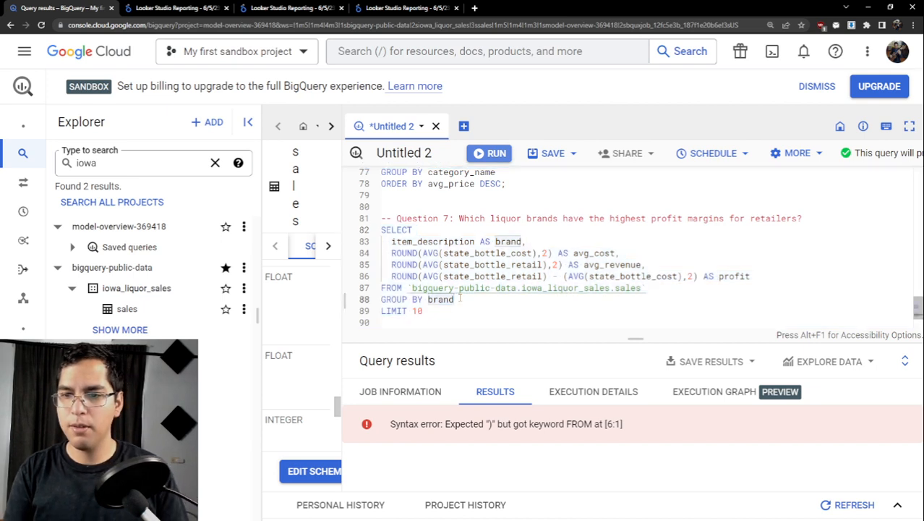
key(BackSpace)
key(BackSpace)
key(BackSpace)
key(BackSpace)
text(i)
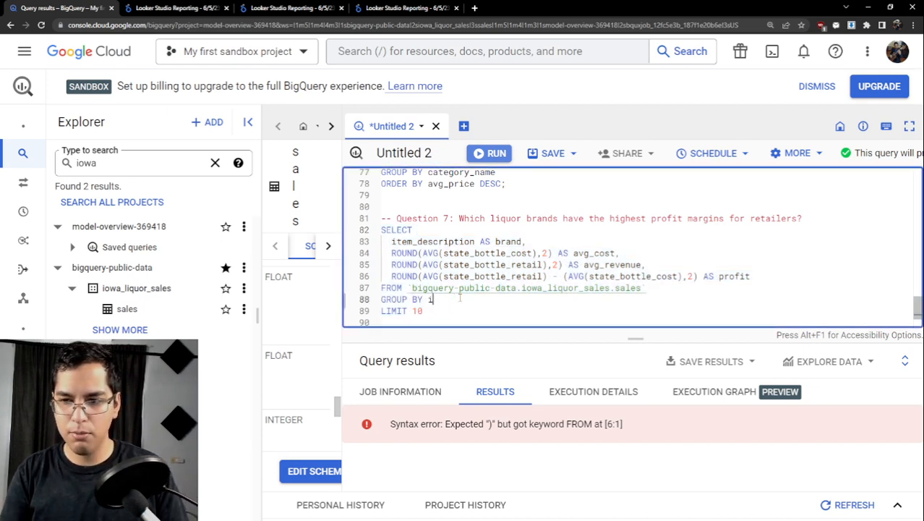
text(tem_description)
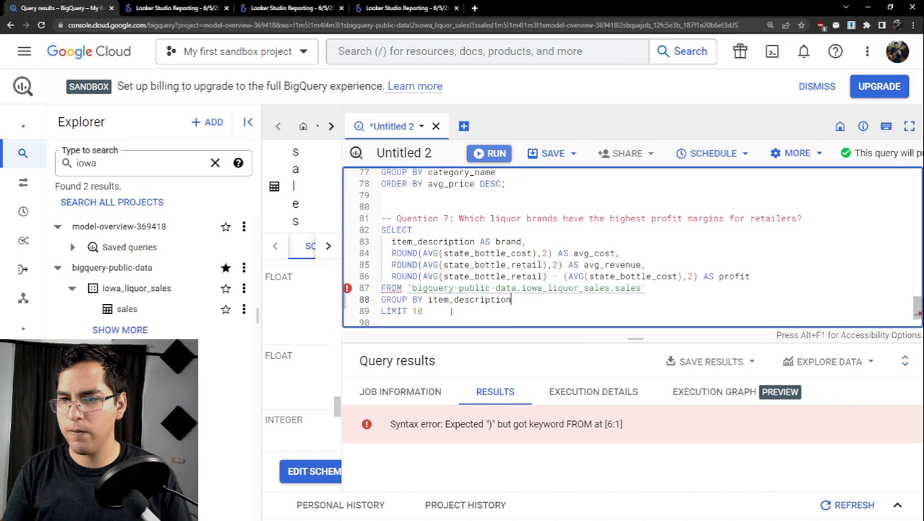
drag(451, 310, 381, 229)
key(ctrl+Return)
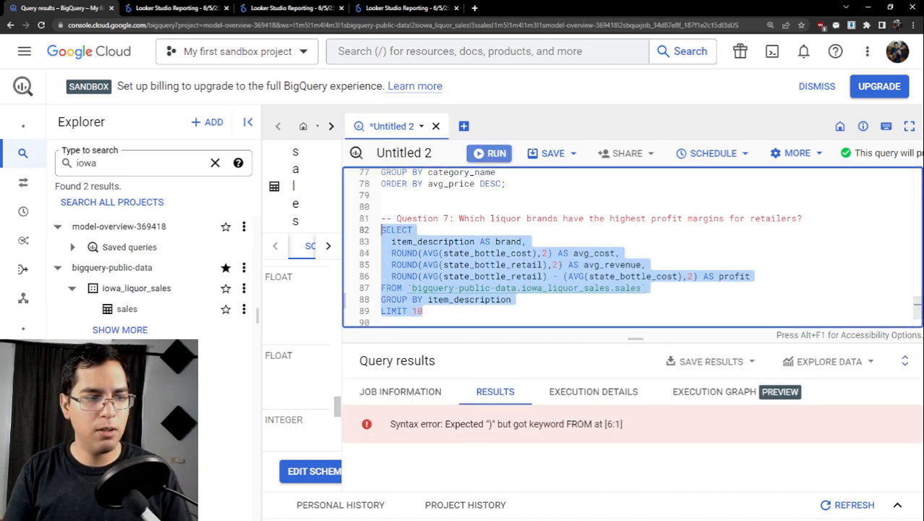
- Replace the whole Question 7 query with the prepared version copied from the other window, including the margin column and ORDER BY margin DESC
key(alt+Tab)
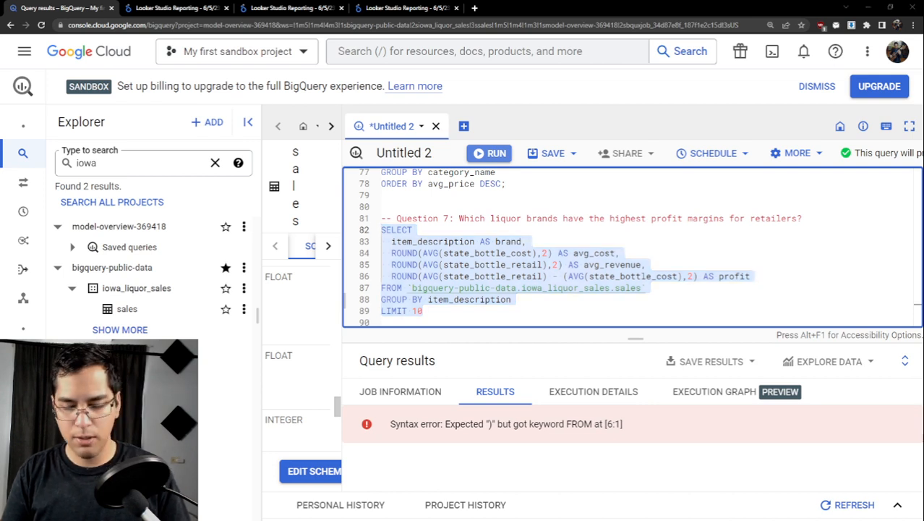
drag(428, 311, 375, 231)
text(SELECT   item_description,   ROUND(AVG(state_bottle_cost),2) AS avg_cost,   ROUND(AVG(state_bottle_retail),2) avg_revenue,   ROUND(AVG(state_bottle_retail) - AVG(state_bottle_cost),2) AS profit,   ROUND(((AVG(state_bottle_retail) - AVG(state_bottle_cost)) / AVG(state_bottle_retail)) *100,2) AS margin FROM`bigquery-public-data.iowa_liquor_sales.sales` GROUP BY item_description ORDER BY margin DESC LIMIT 10;)
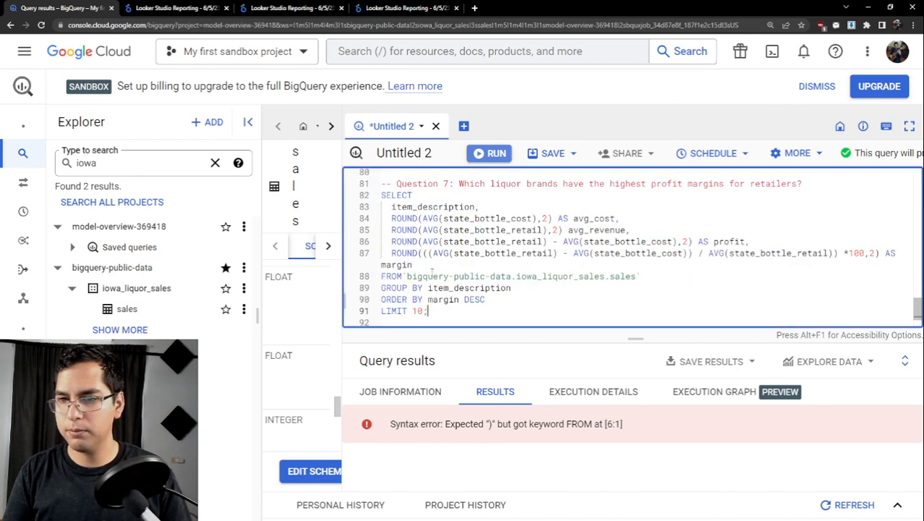
- Remove the margin column, the comma after profit, and the ORDER BY margin DESC line from the Question 7 query
click(369, 252)
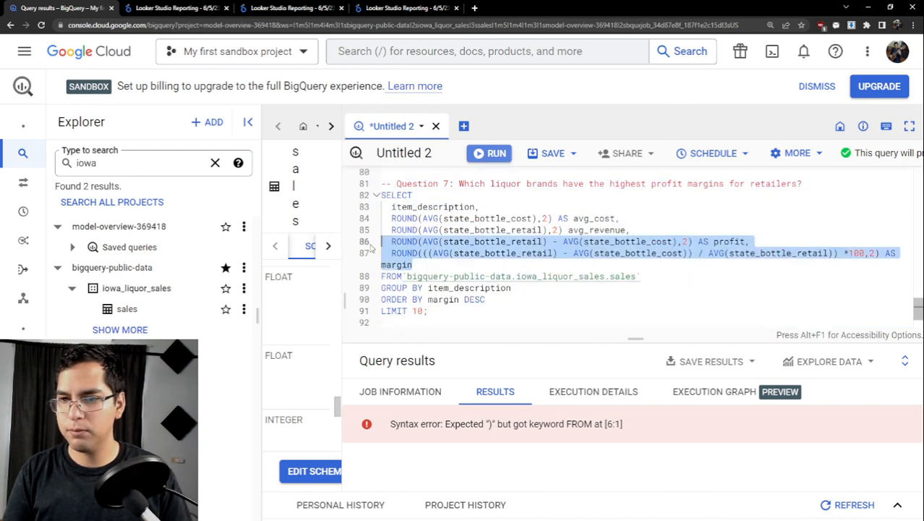
key(BackSpace)
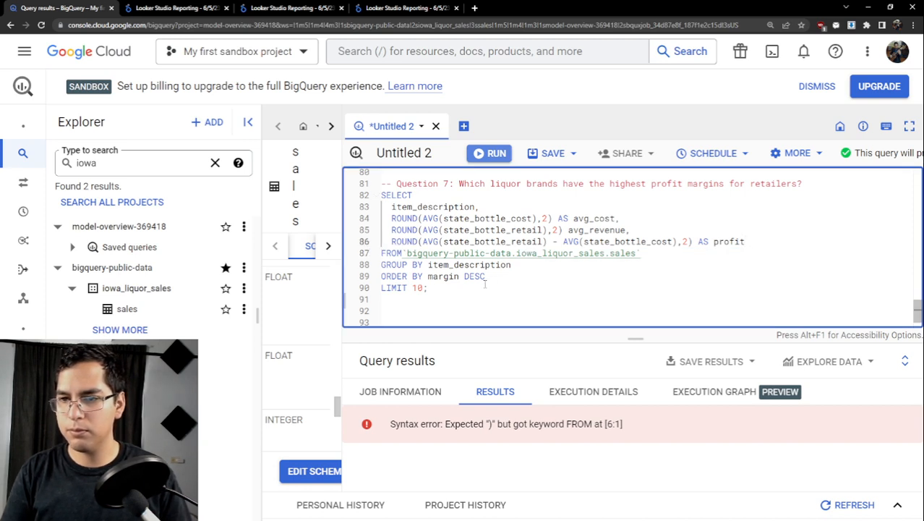
drag(494, 275, 382, 275)
key(BackSpace)
key(BackSpace)
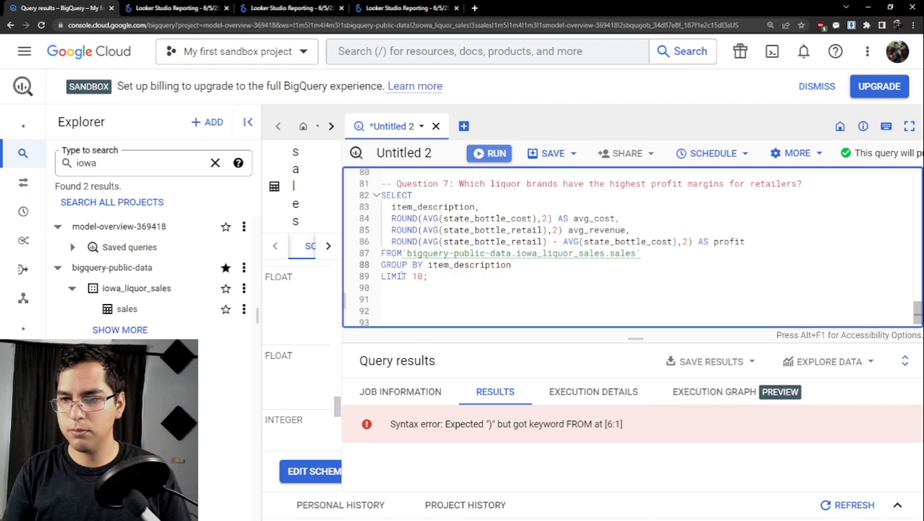
- Run only the Question 7 query and enlarge the results area to look through the returned rows
drag(441, 282, 368, 198)
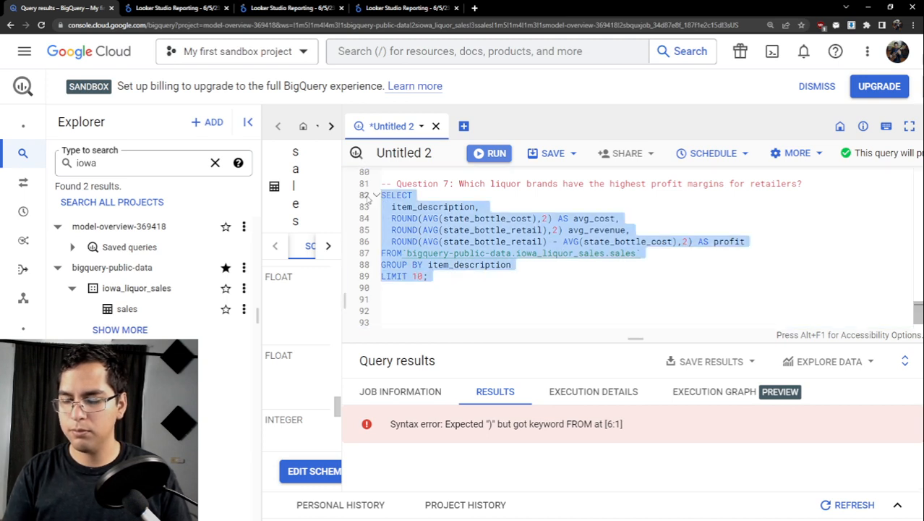
key(ctrl+Return)
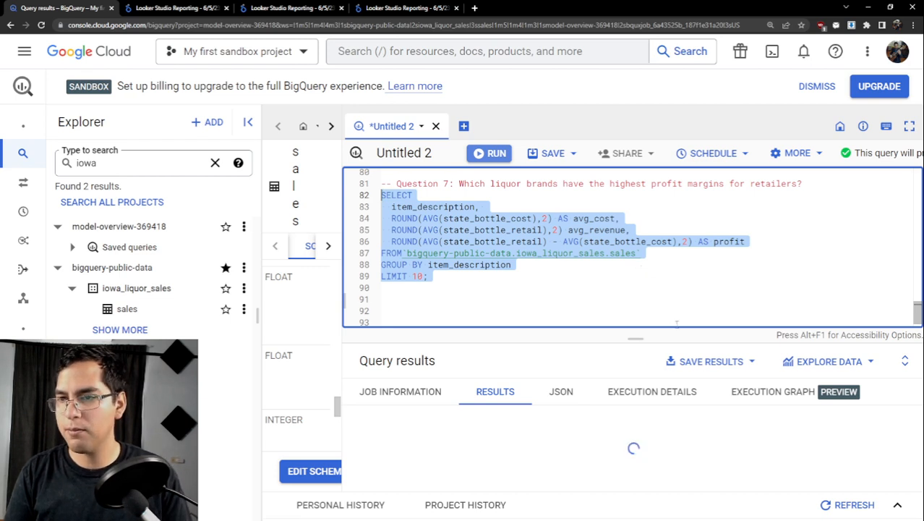
drag(640, 336, 629, 300)
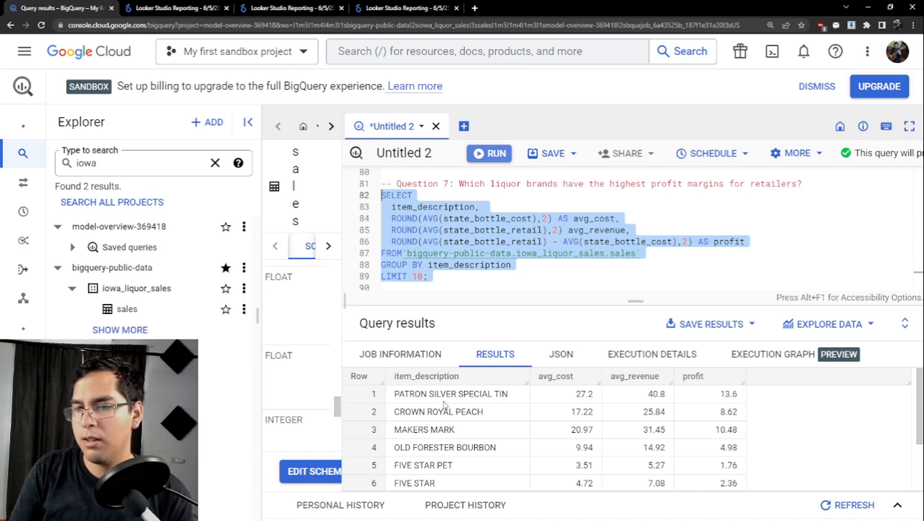
scroll(446, 405, down, 2)
scroll(446, 405, up, 2)
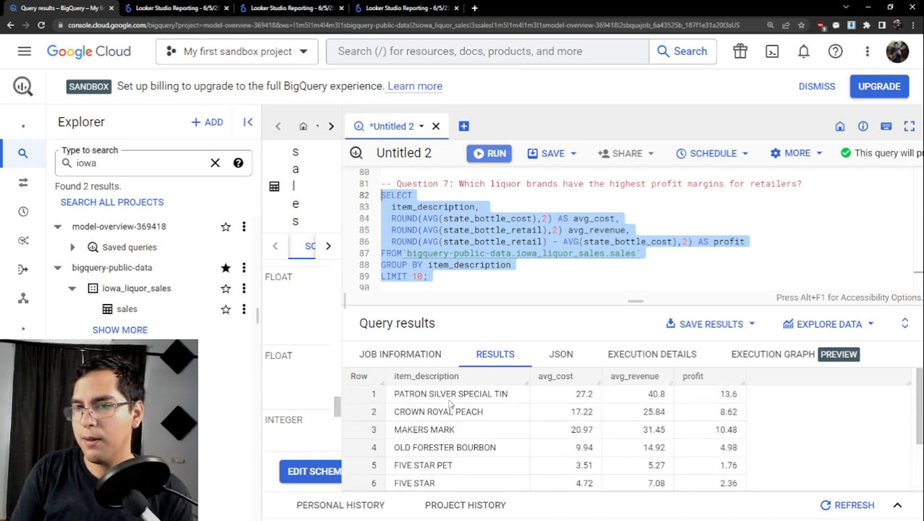
- Alias item_description as brand in the Question 7 SELECT and rerun the query
click(484, 207)
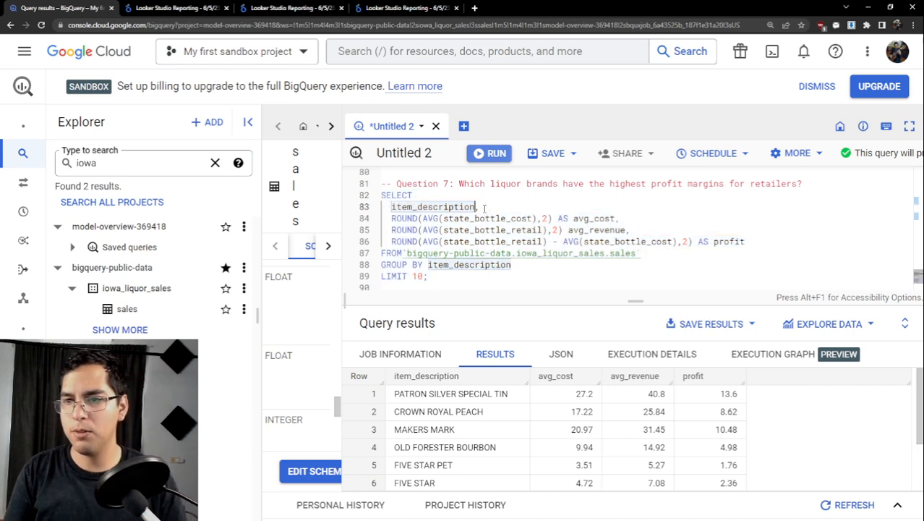
text(AS )
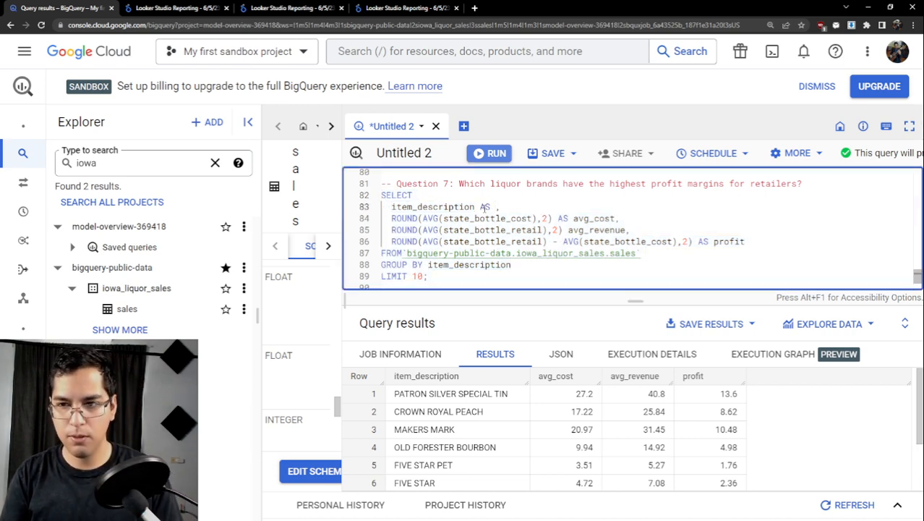
text(brand)
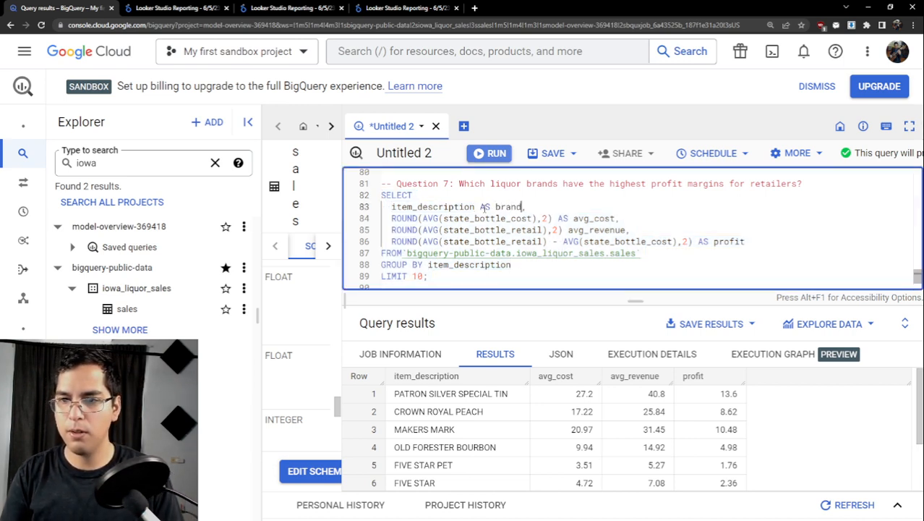
drag(455, 275, 370, 192)
key(ctrl+Return)
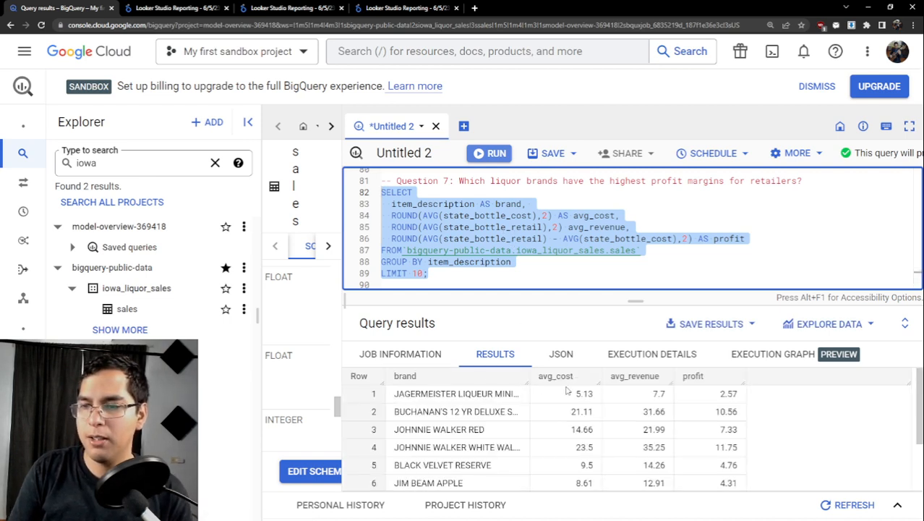
- Compare the first result row's average cost, average revenue and profit, and widen the brand column slightly
drag(568, 394, 599, 396)
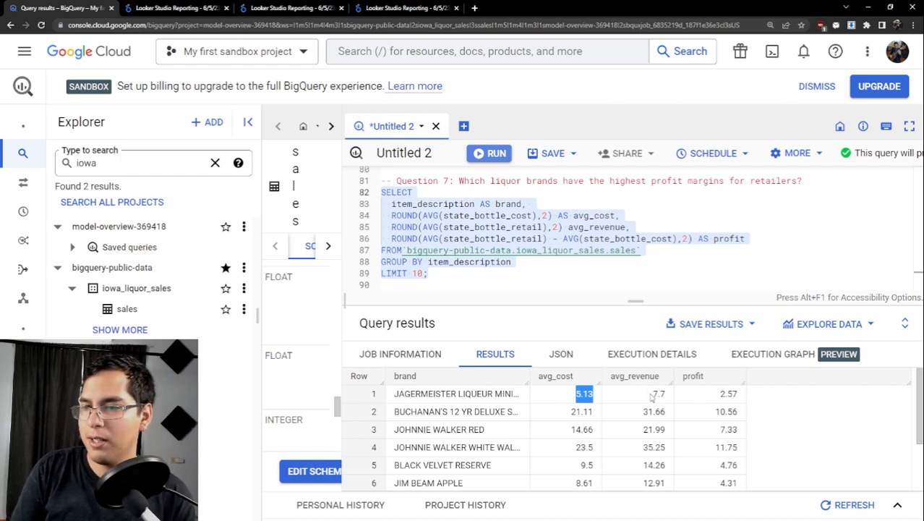
drag(653, 396, 670, 398)
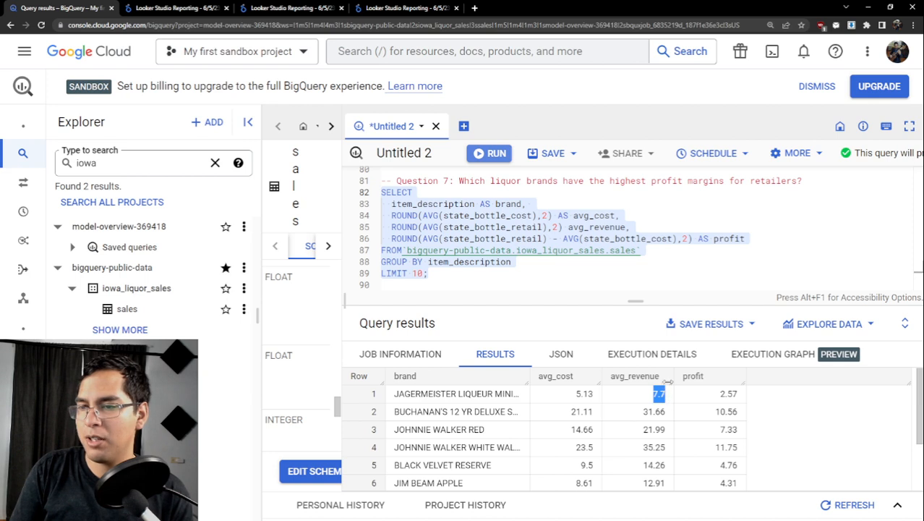
click(666, 398)
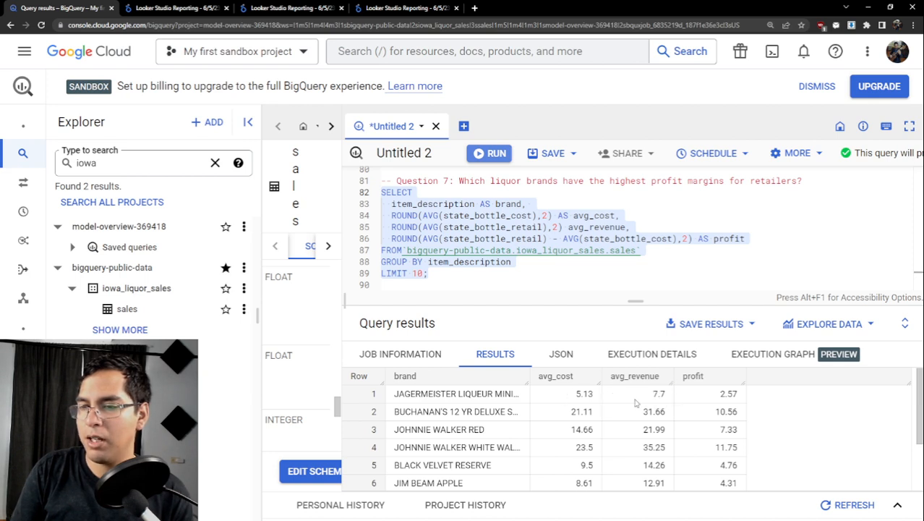
drag(719, 394, 736, 394)
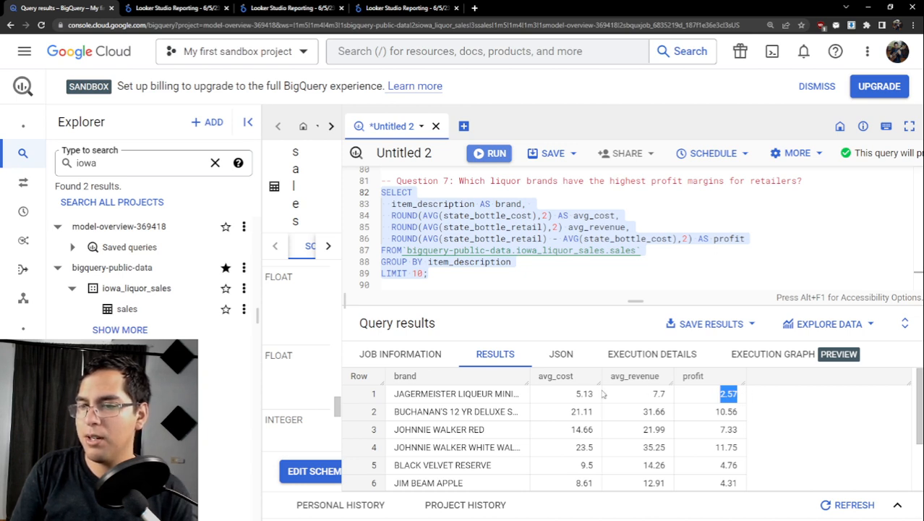
drag(529, 376, 548, 376)
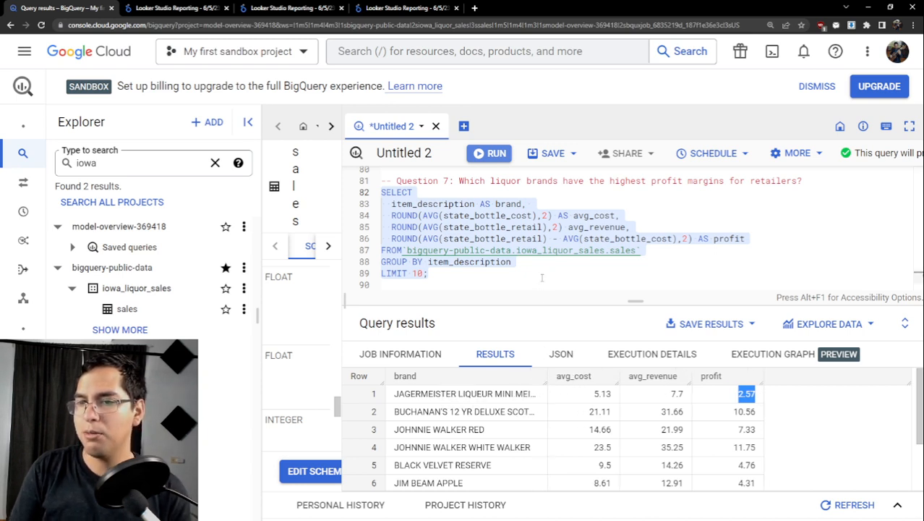
- Add a comma after the profit column in the Question 7 query and start a ROUND() expression on a new line beneath it
click(655, 251)
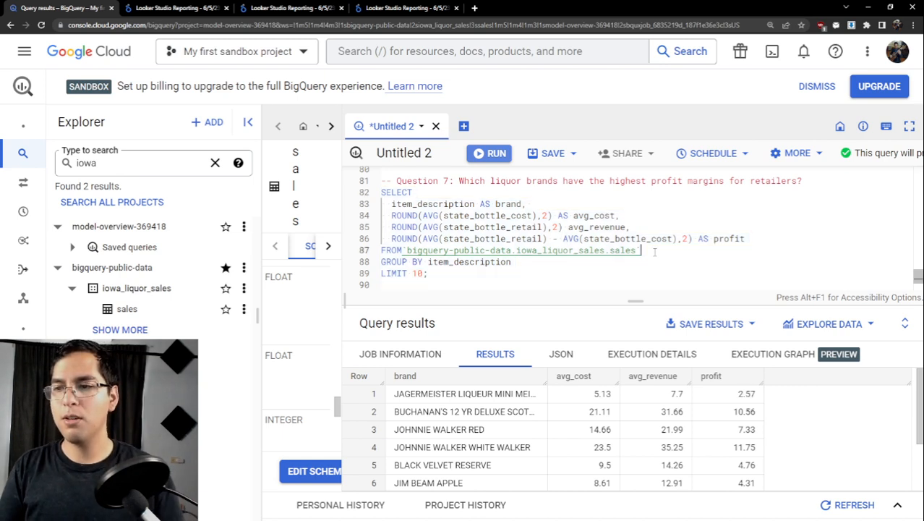
click(752, 239)
text(,)
key(Return)
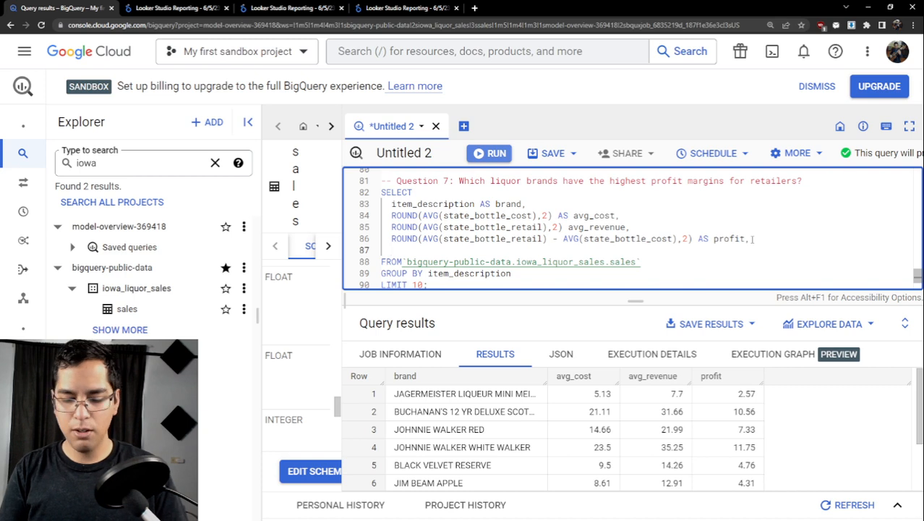
text(ROUND()
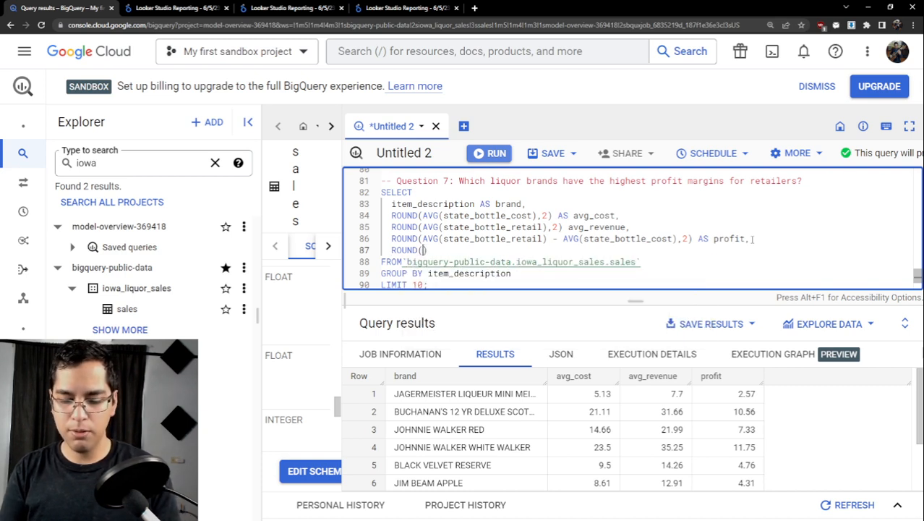
text(AVG()
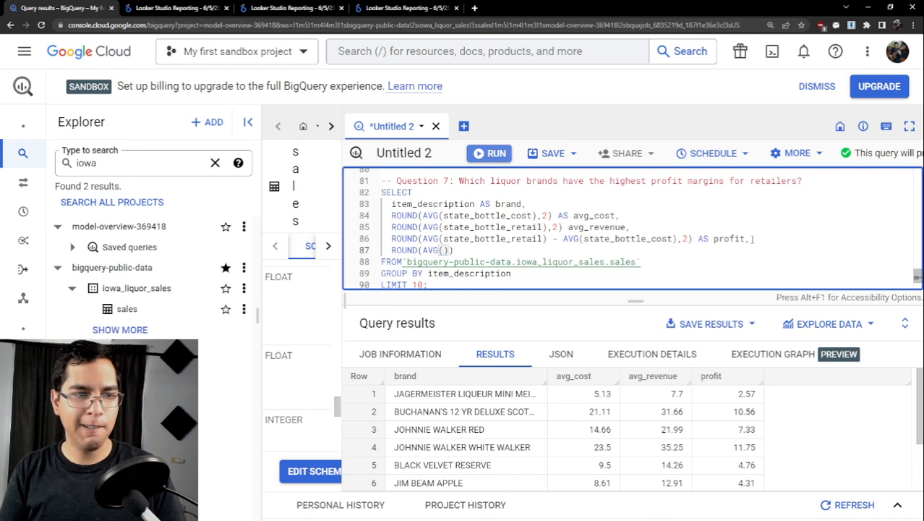
key(Left)
key(Left)
key(Left)
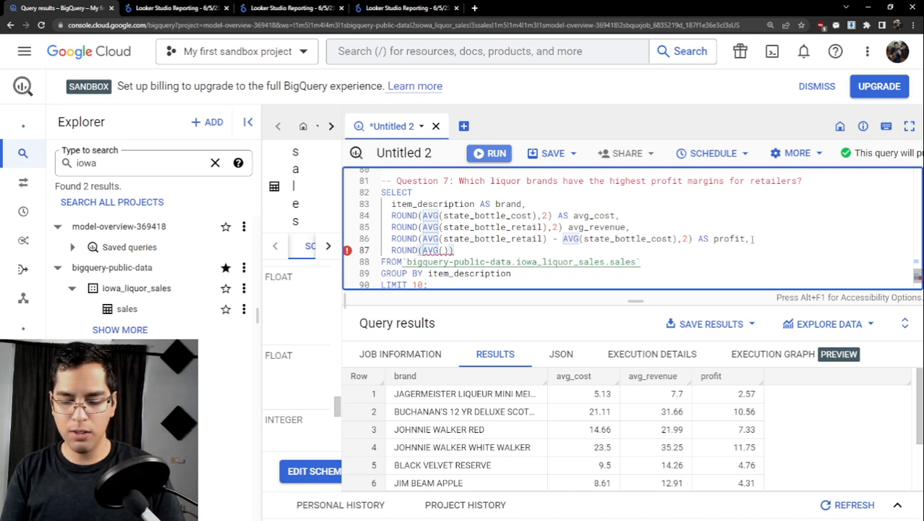
text(()
key(BackSpace)
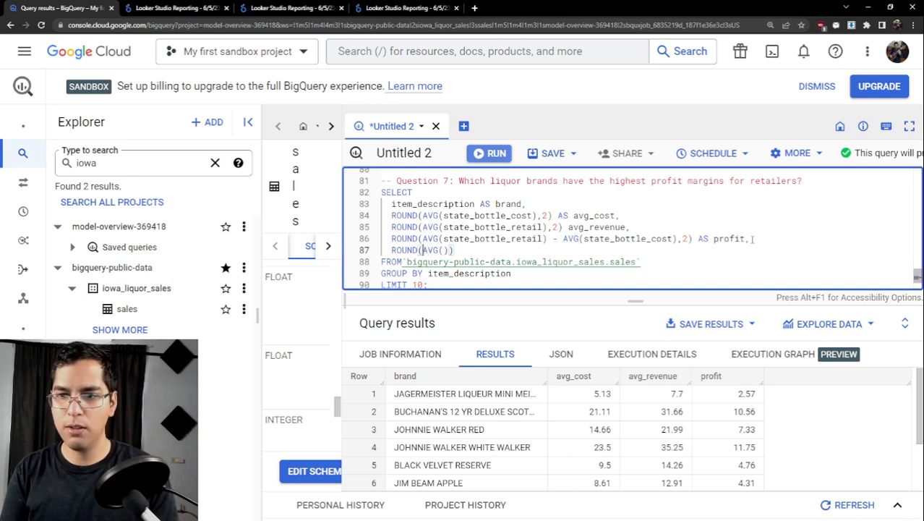
key(Delete)
key(Delete)
key(Delete)
key(Delete)
key(Delete)
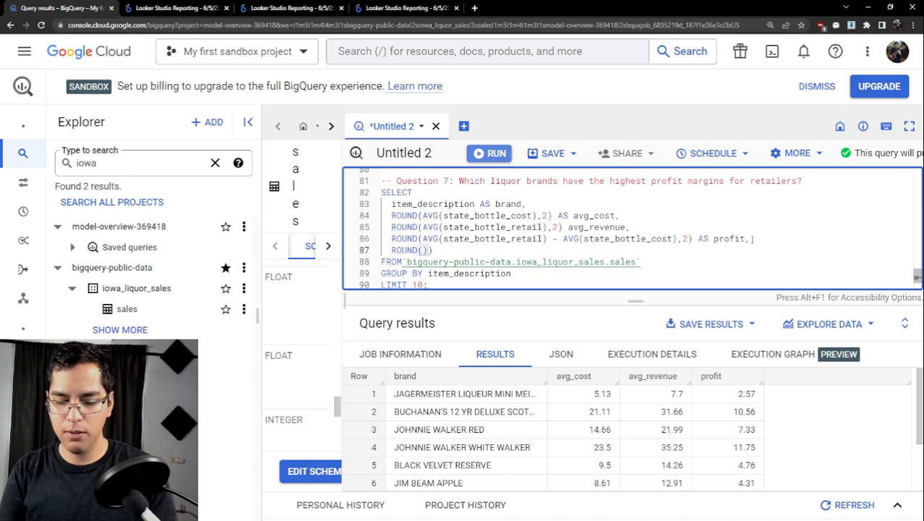
text(()
key(BackSpace)
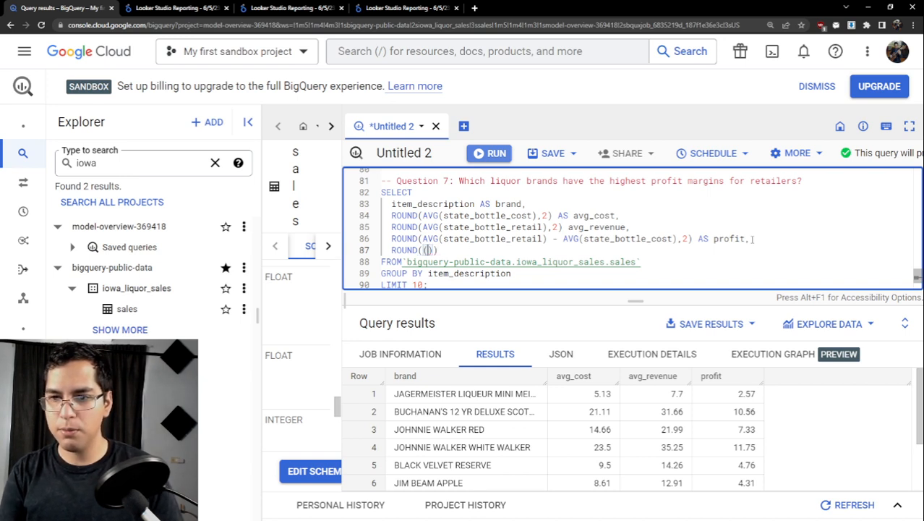
key(Delete)
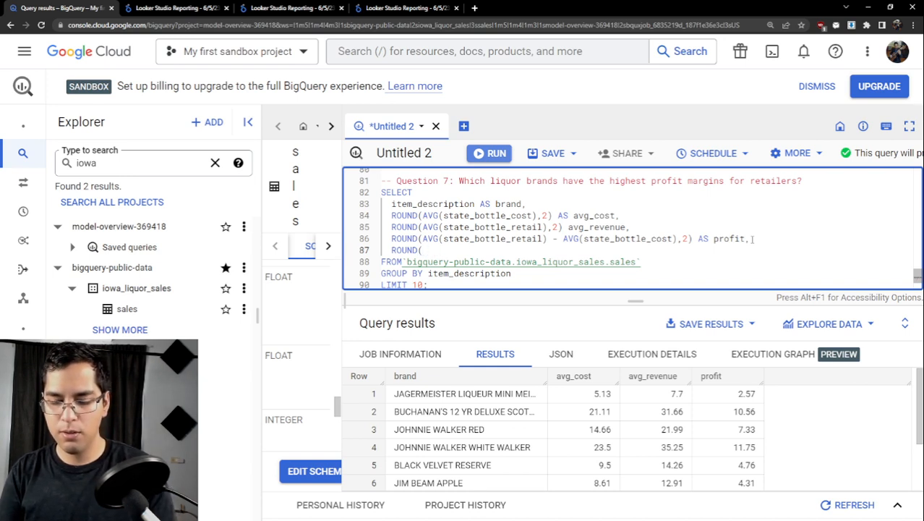
text())
key(Left)
- Open two nested parentheses inside the new ROUND() and enter AVG(state_bottle_retail) as the first term
text(()
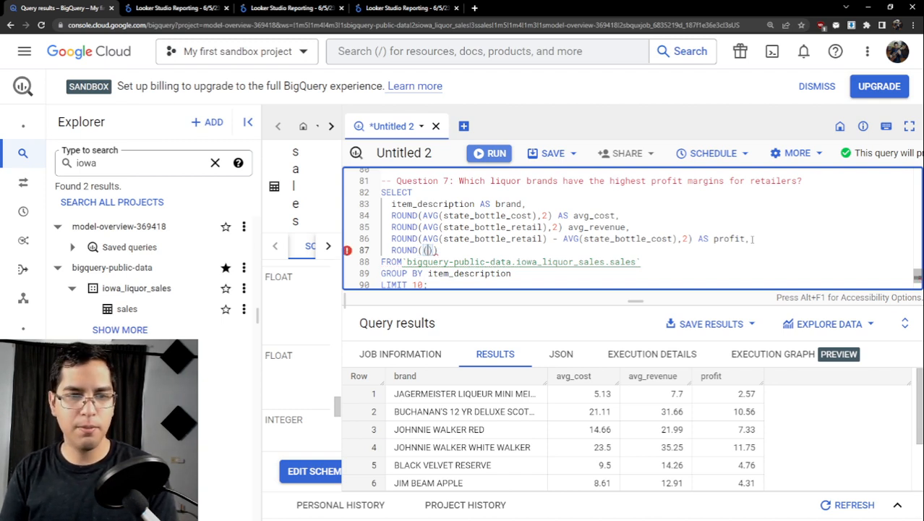
text((AVG)
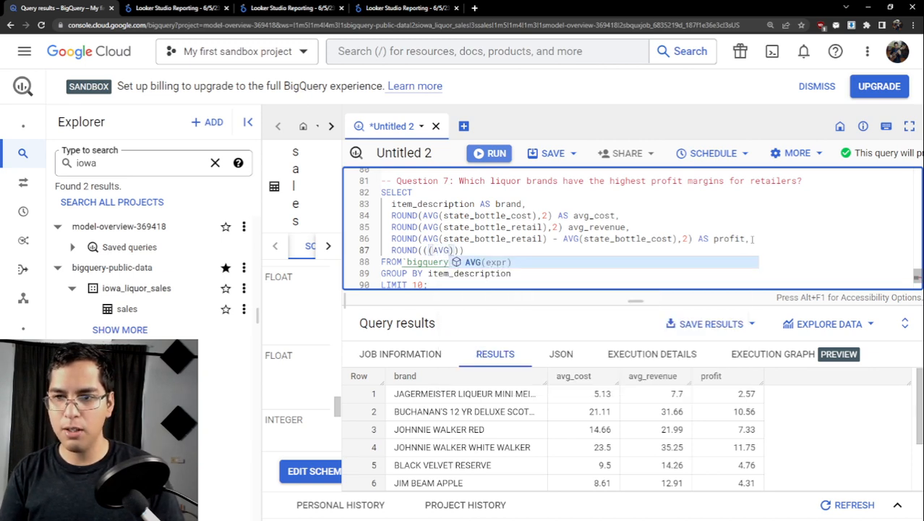
text((stat)
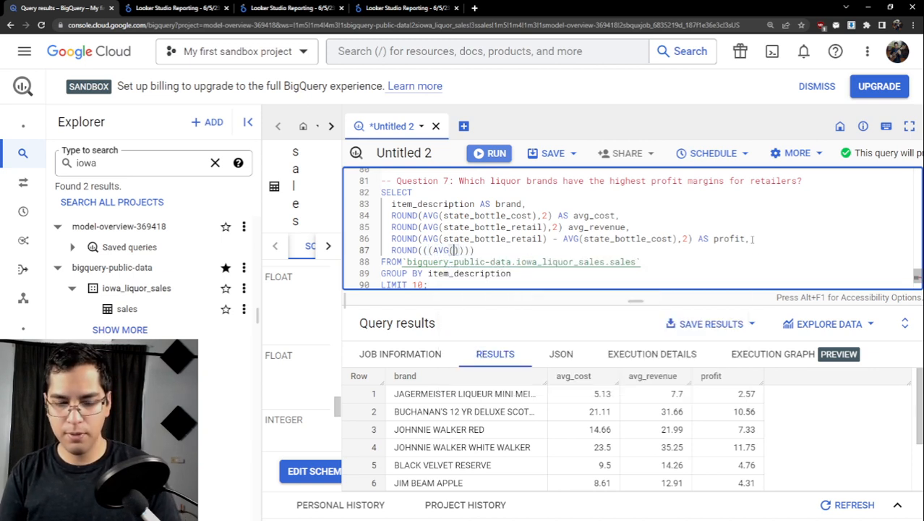
text(e_bottle)
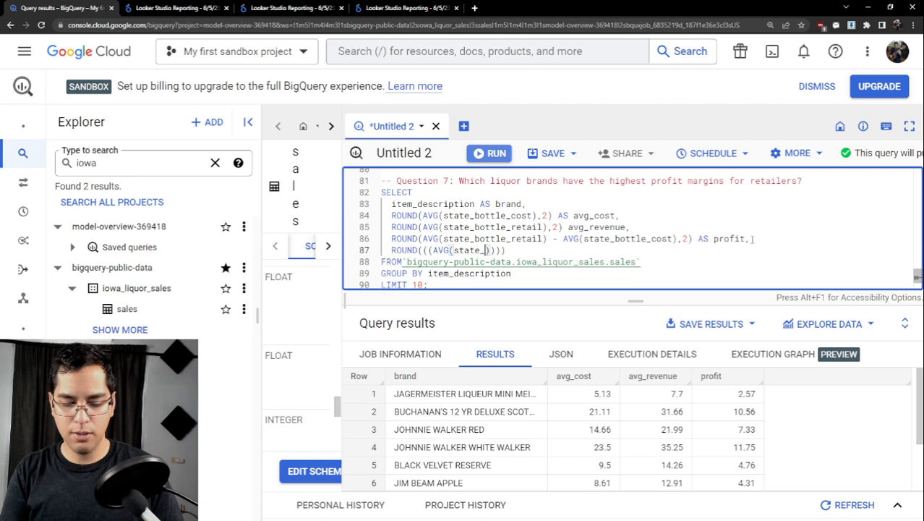
text(_retail)
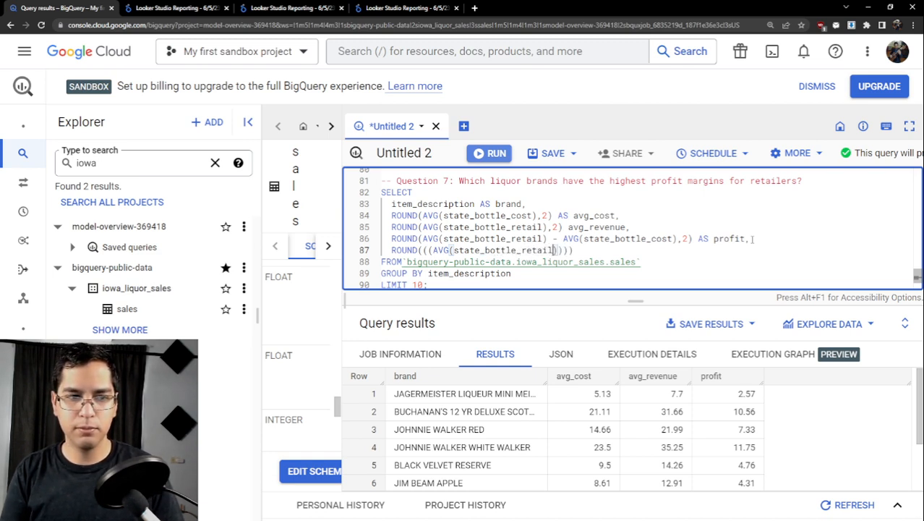
text())
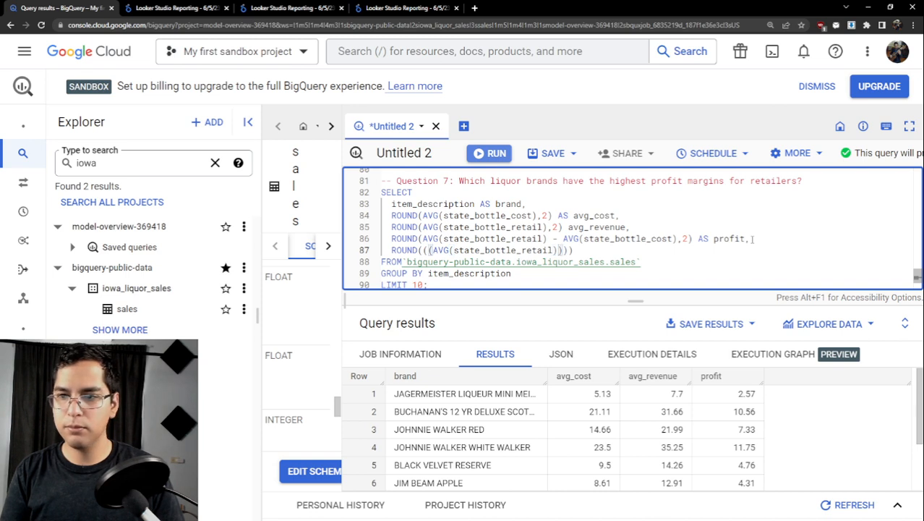
text( - )
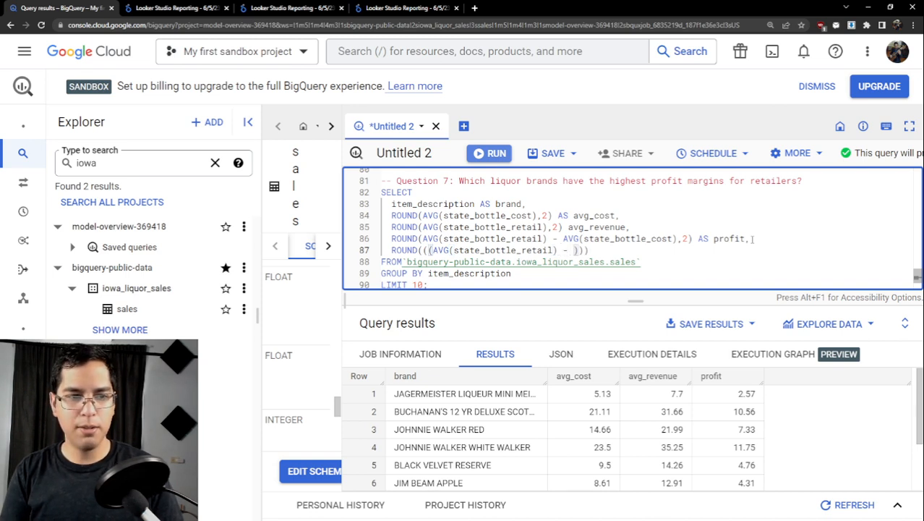
text(AVG()
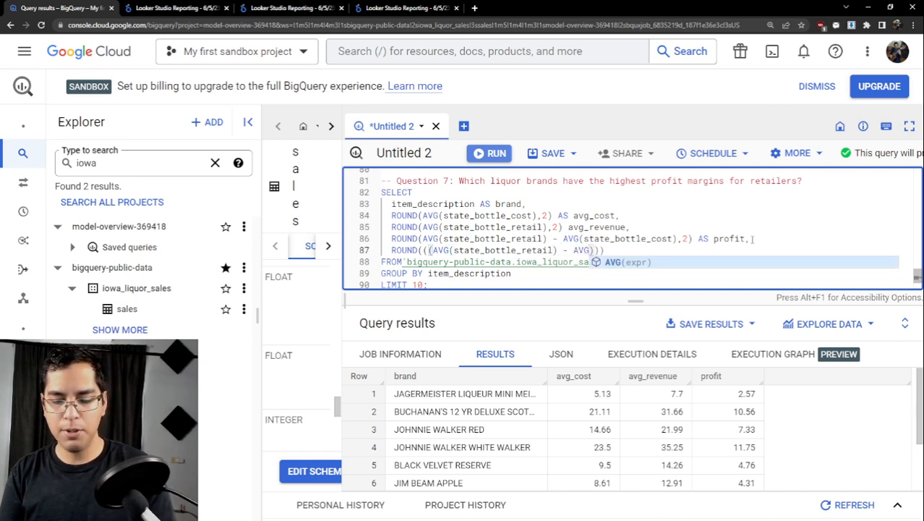
text(state)
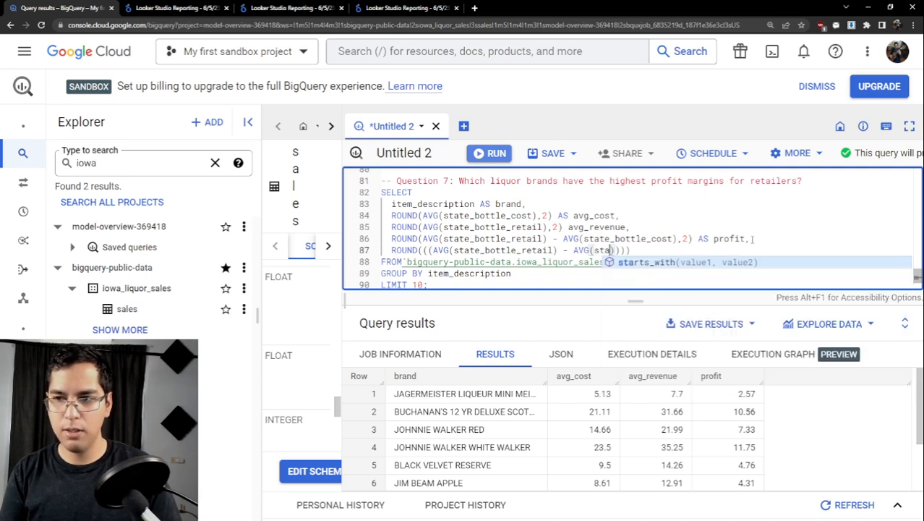
text(_bott)
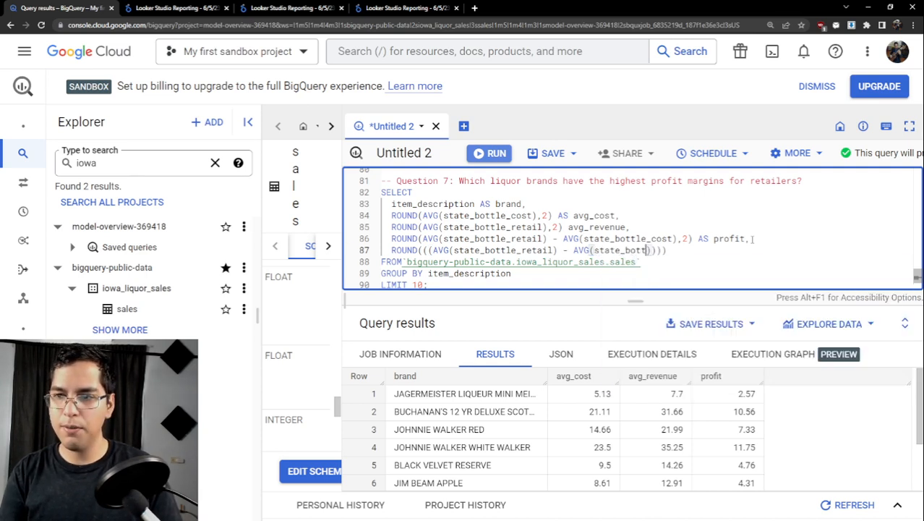
text(le_cost)
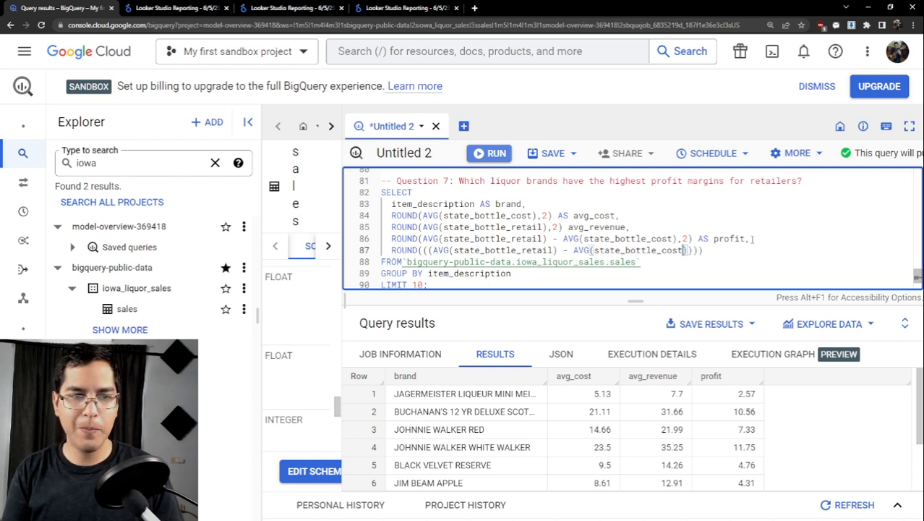
- Subtract AVG(state_bottle_cost) from the average retail term within the inner parentheses
key(Right)
key(Right)
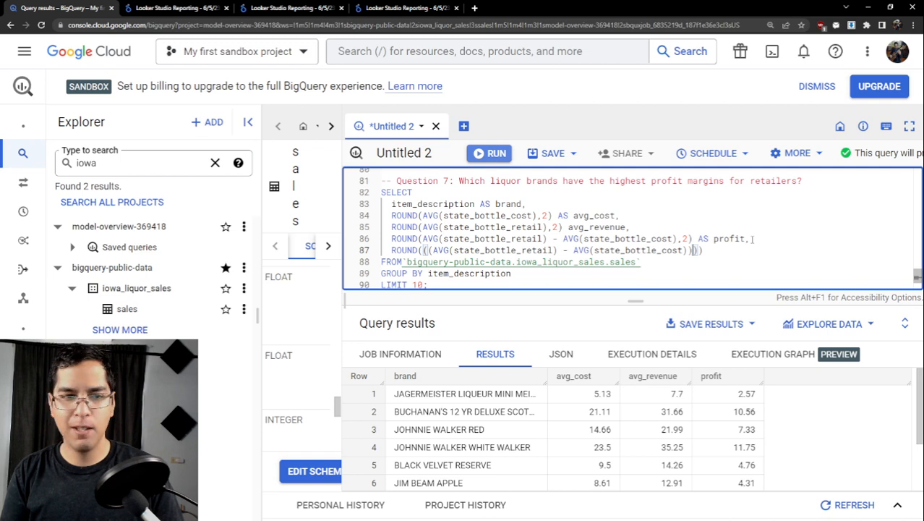
- Divide the retail-minus-cost difference by AVG (state_bottle_retail) inside the outer parentheses
text(/ )
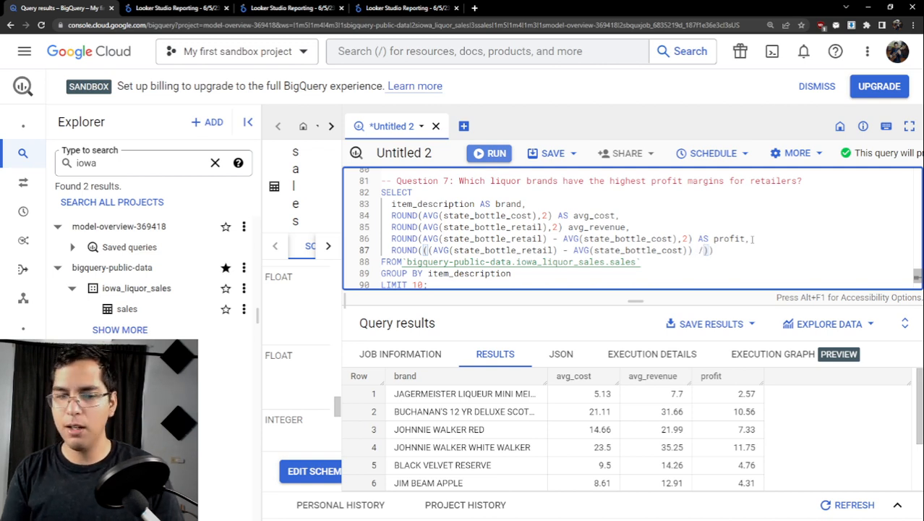
text(AVG)
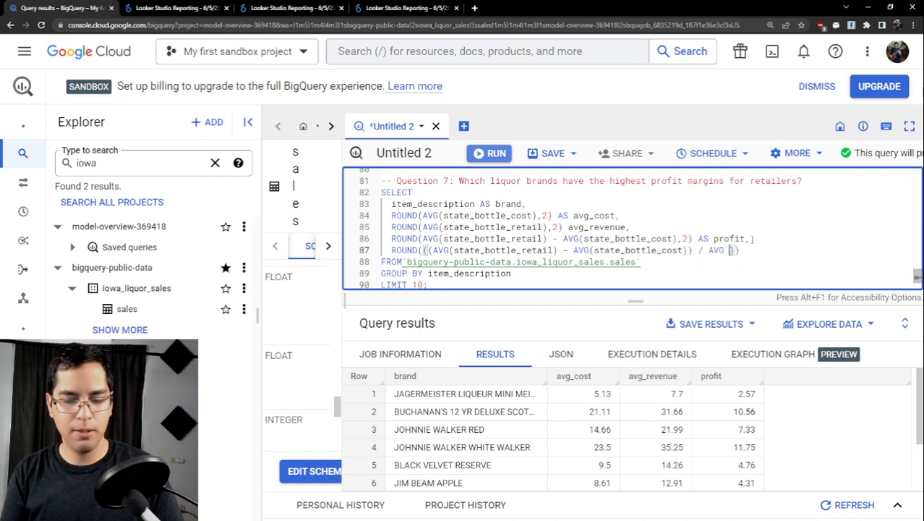
text( ()
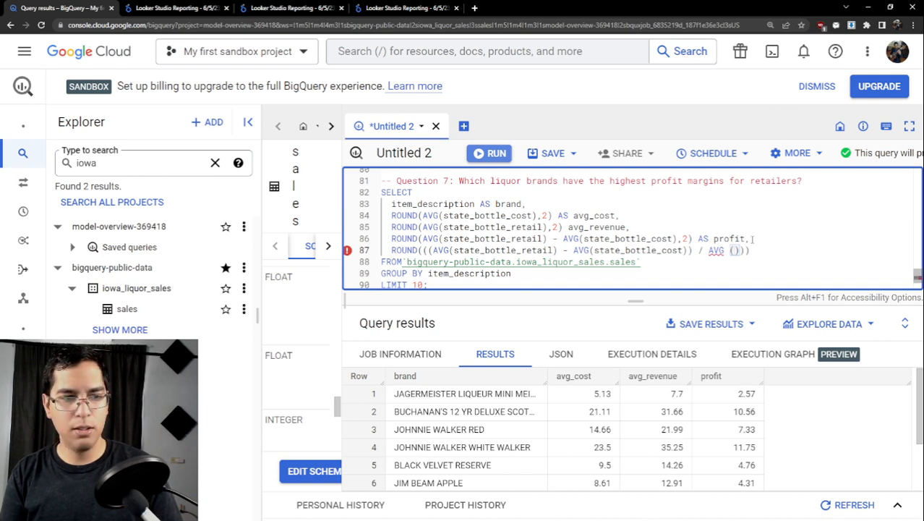
text(state_)
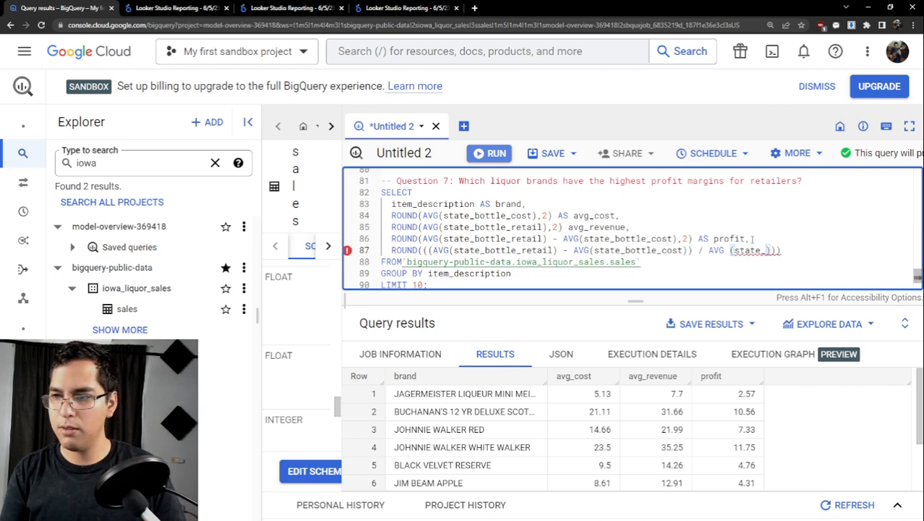
text(bott)
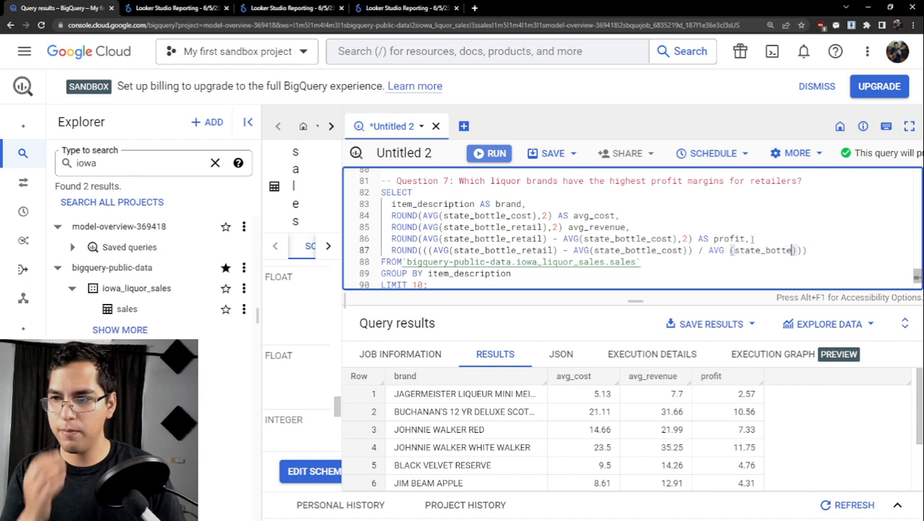
text(e)
key(BackSpace)
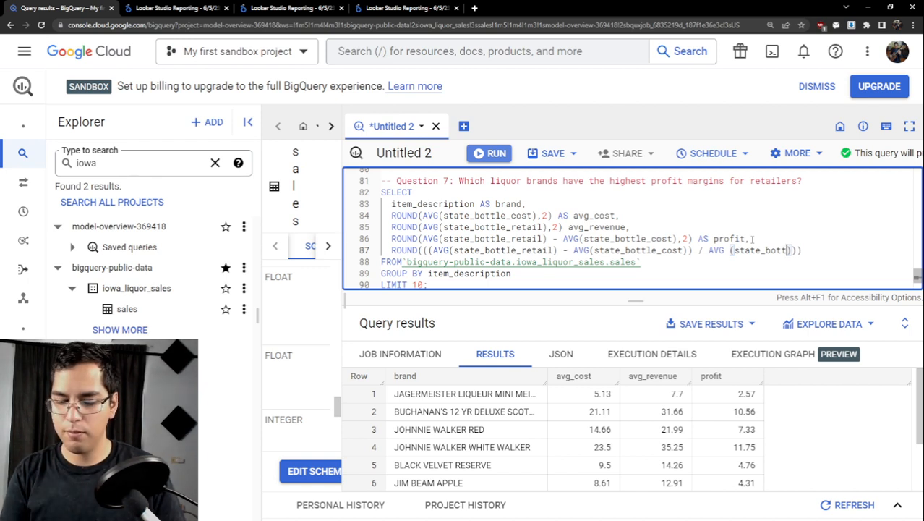
text(le_ret)
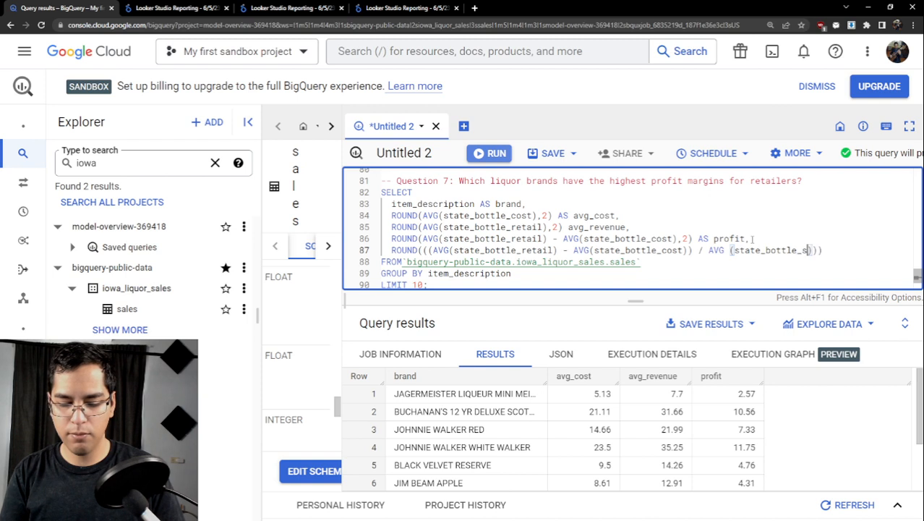
text(ail)
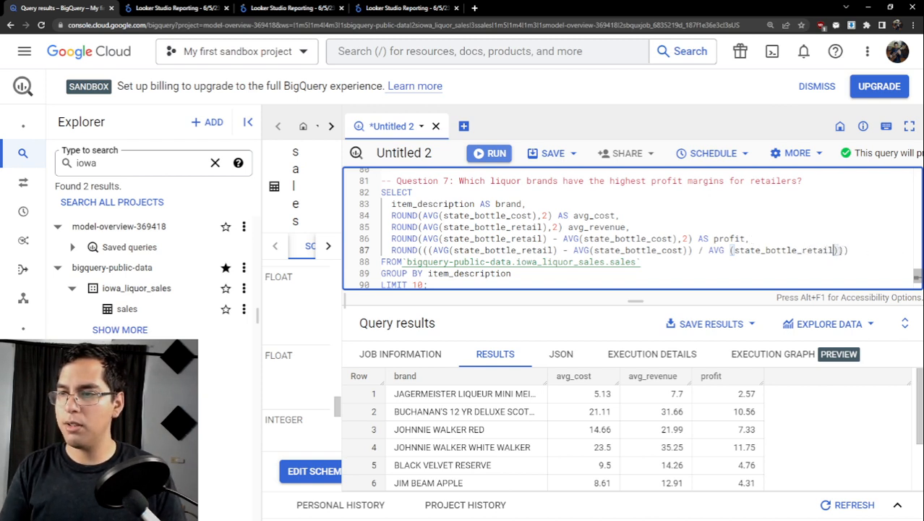
- Multiply the margin ratio by 100 and round it to 2 decimals in the new ROUND expression
click(839, 249)
click(841, 249)
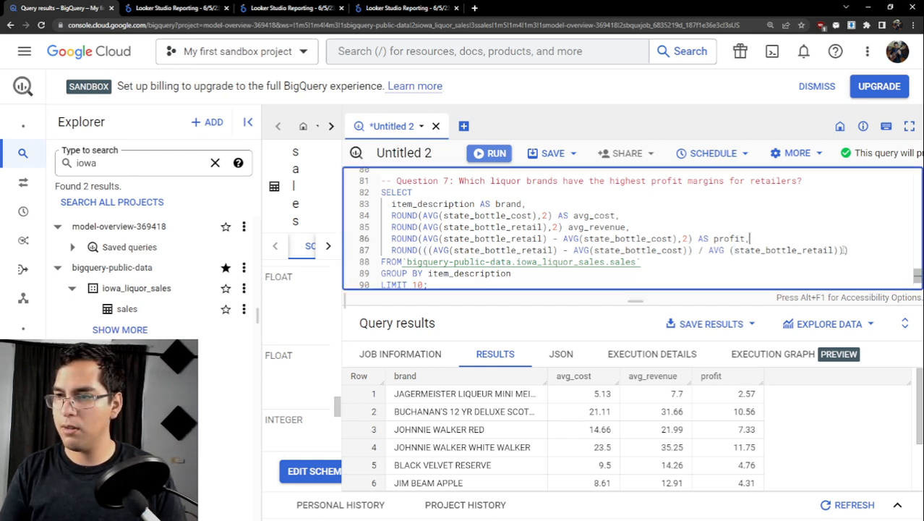
click(843, 250)
click(843, 251)
text(* 100)
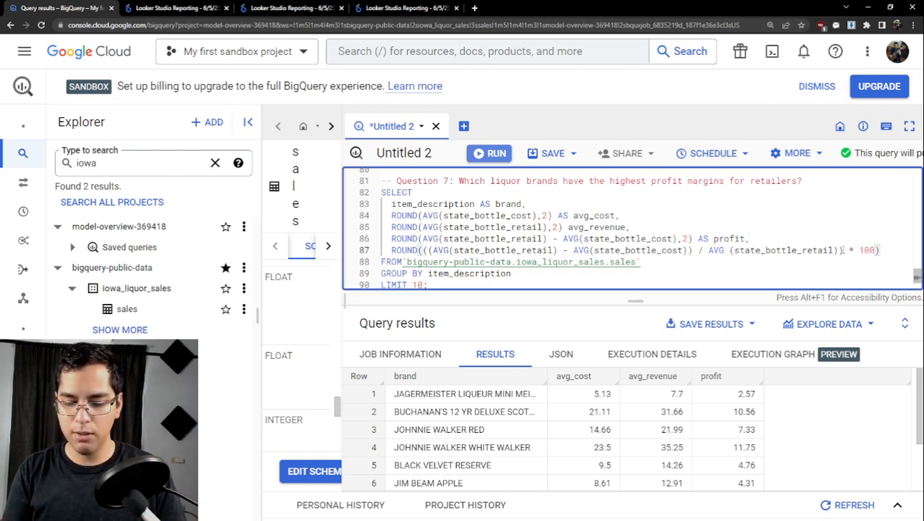
text(.)
key(BackSpace)
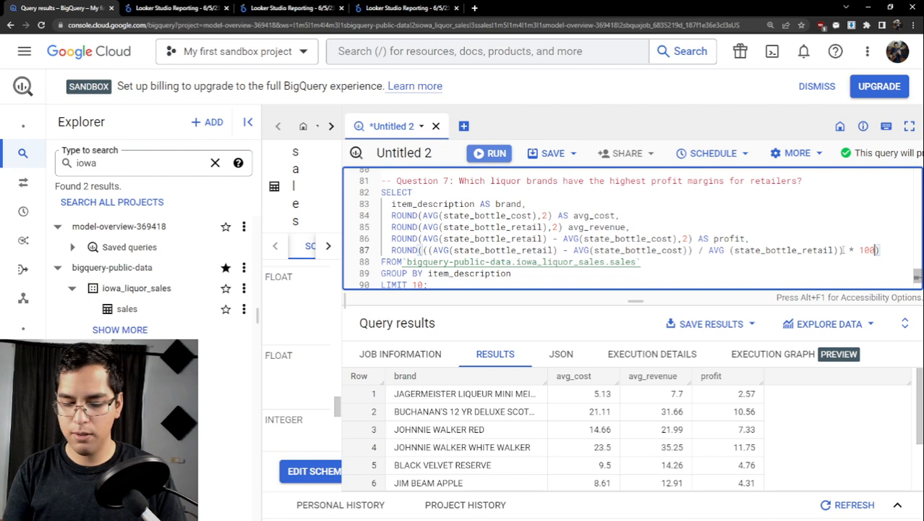
text(,2)
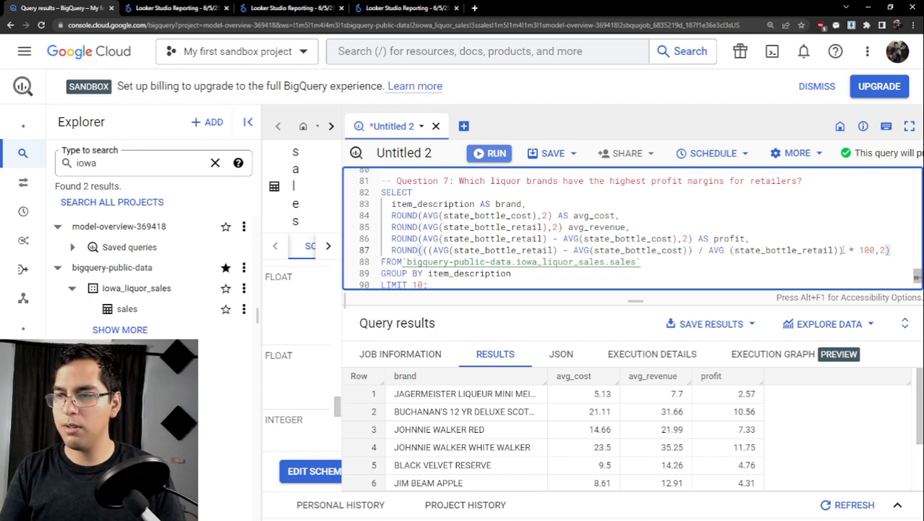
- Select the whole Question 7 query and run it with the new margin expression
scroll(773, 256, down, 1)
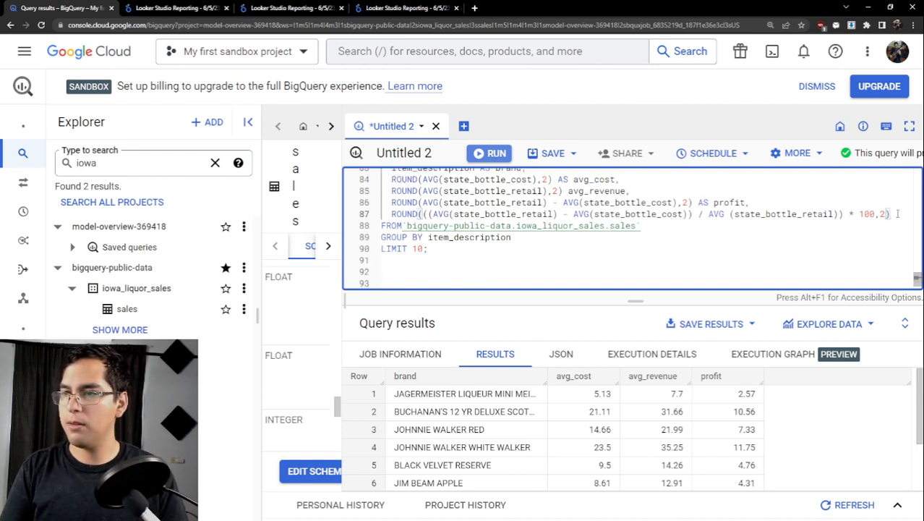
drag(430, 249, 380, 264)
scroll(394, 224, up, 3)
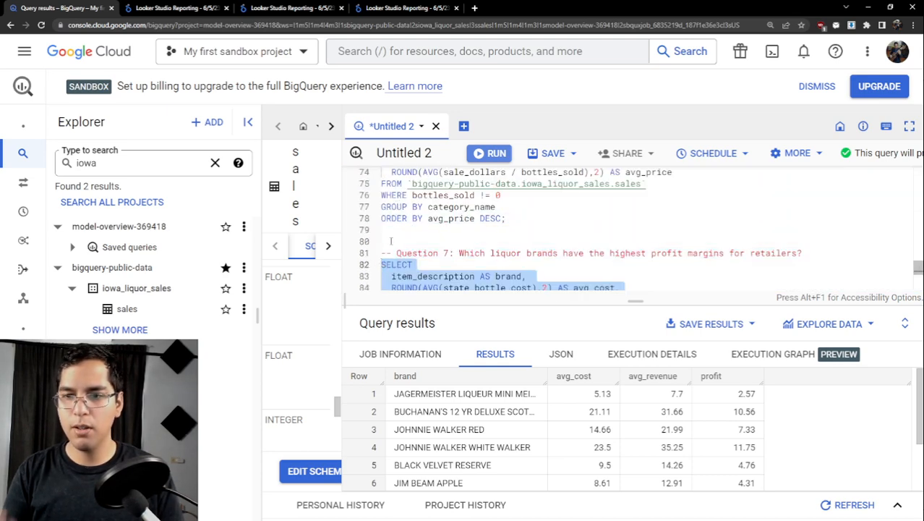
key(ctrl+Return)
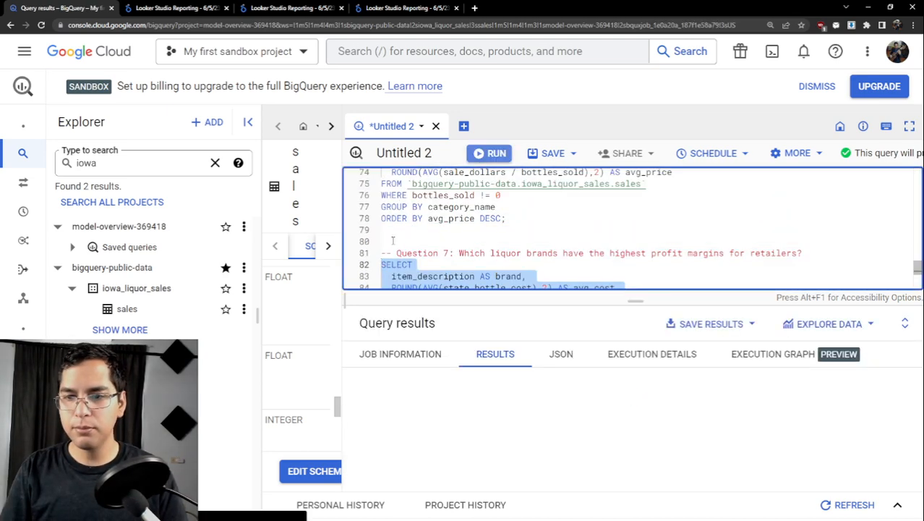
- Give the percentage ROUND expression in the Question 7 query the alias margin
scroll(470, 251, down, 3)
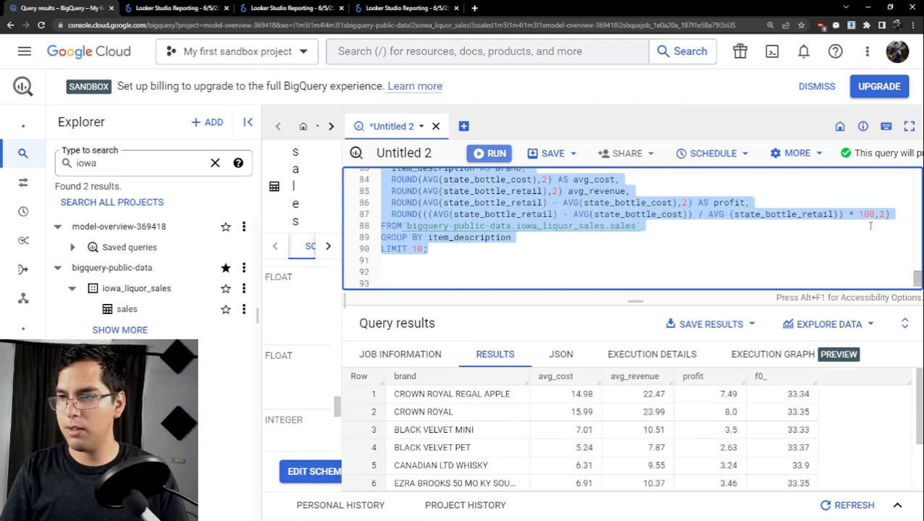
click(899, 214)
text(AS )
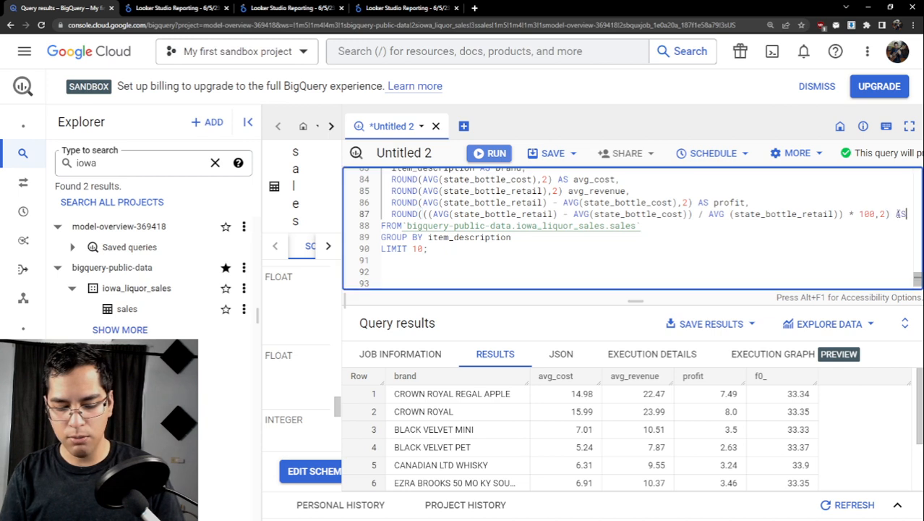
text(margin)
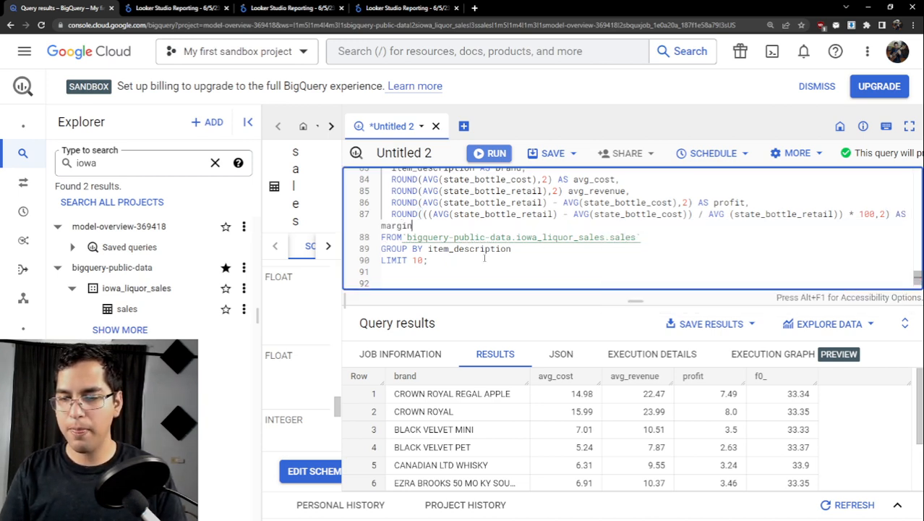
- Add ORDER BY margin DESC between the GROUP BY and LIMIT lines of the Question 7 query
click(540, 251)
key(Return)
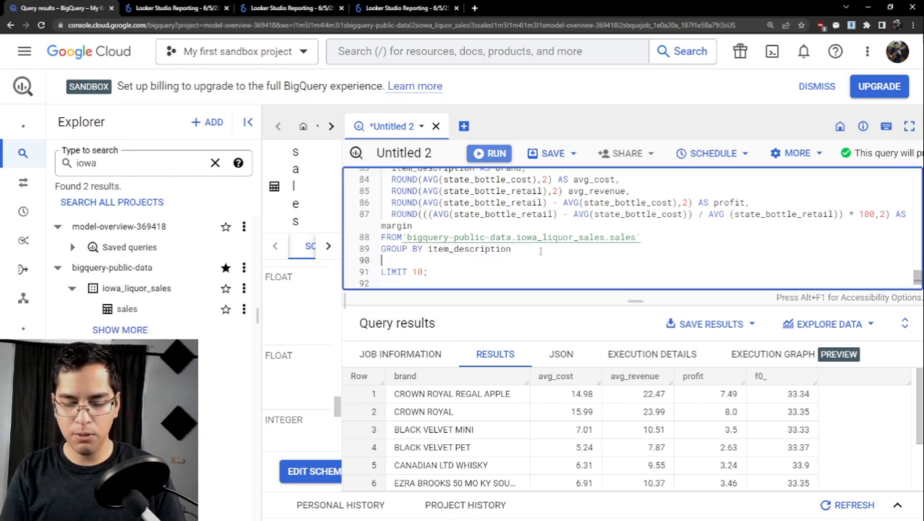
text(ORDER BY margin)
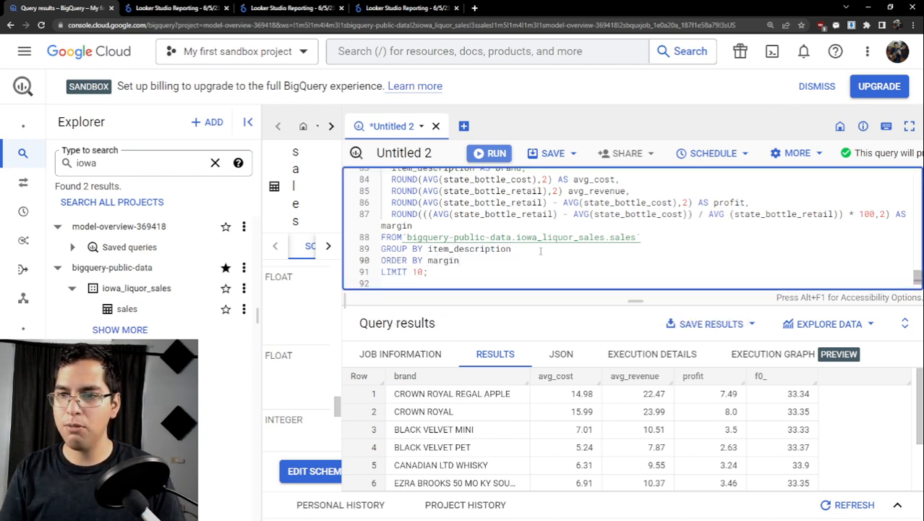
scroll(539, 253, up, 1)
scroll(544, 244, down, 1)
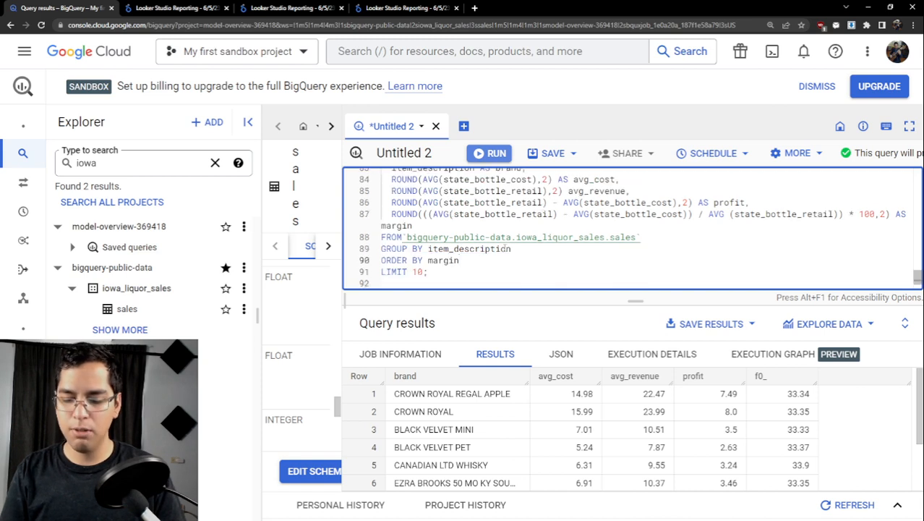
text(DESC)
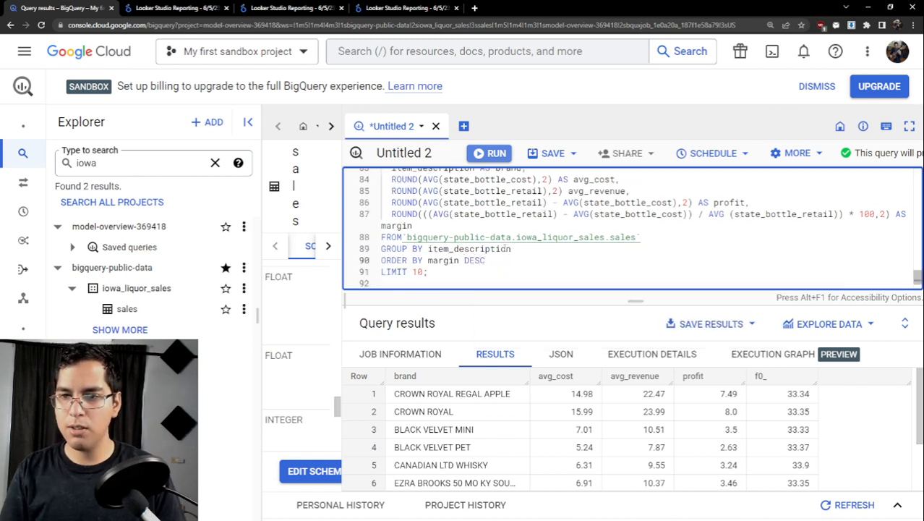
- Run the complete Question 7 query sorted by margin and enlarge the results area
drag(464, 269, 381, 228)
key(ctrl+Return)
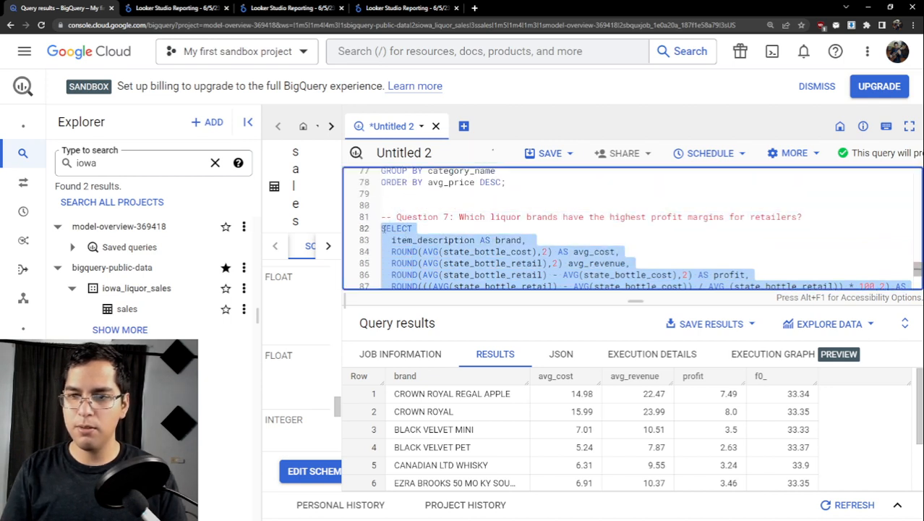
scroll(479, 239, down, 2)
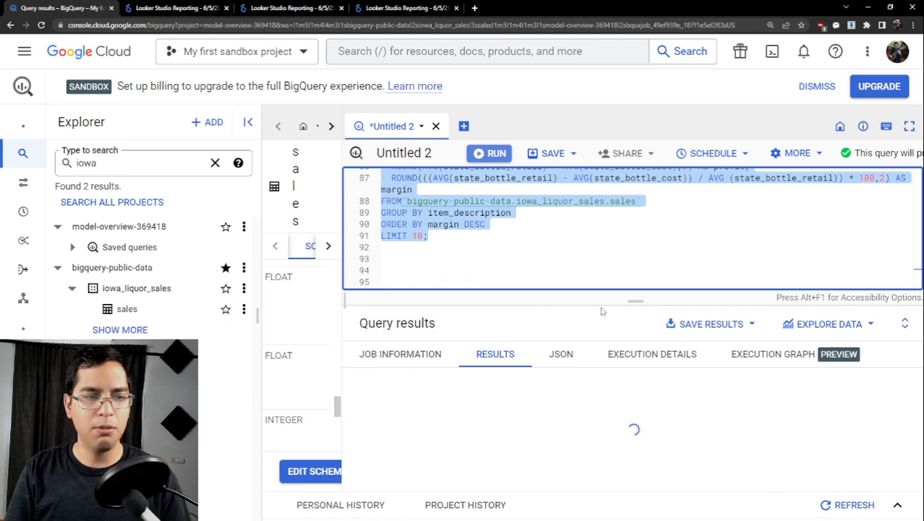
drag(639, 301, 636, 257)
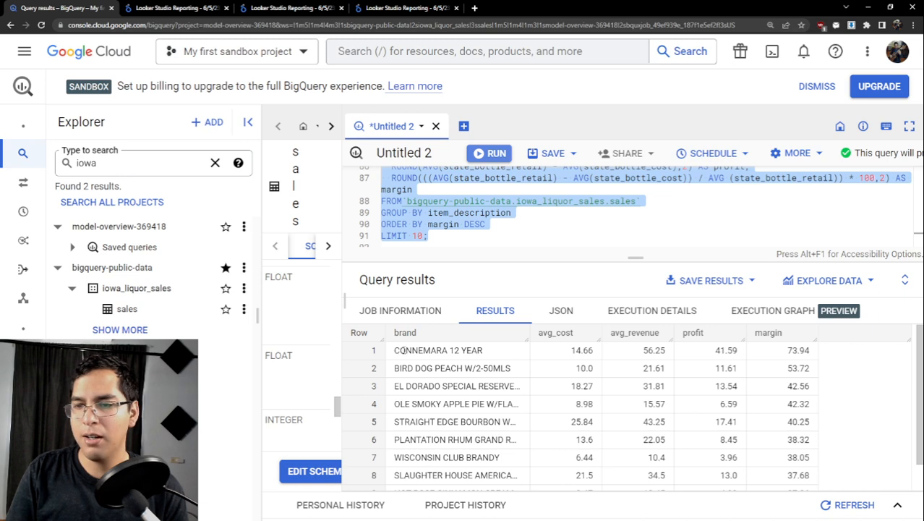
- Examine the average cost, average revenue, profit and margin of the CONNEMARA 12 YEAR row in the query results
drag(394, 350, 814, 351)
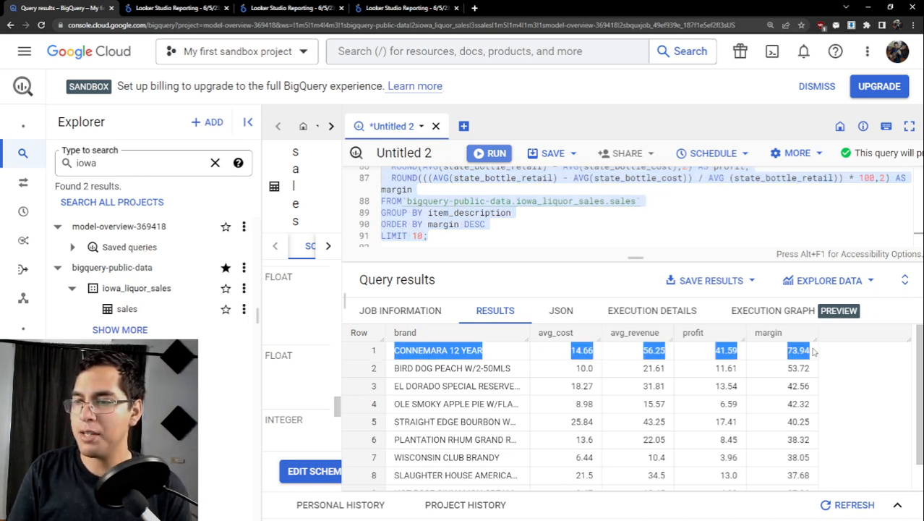
click(696, 352)
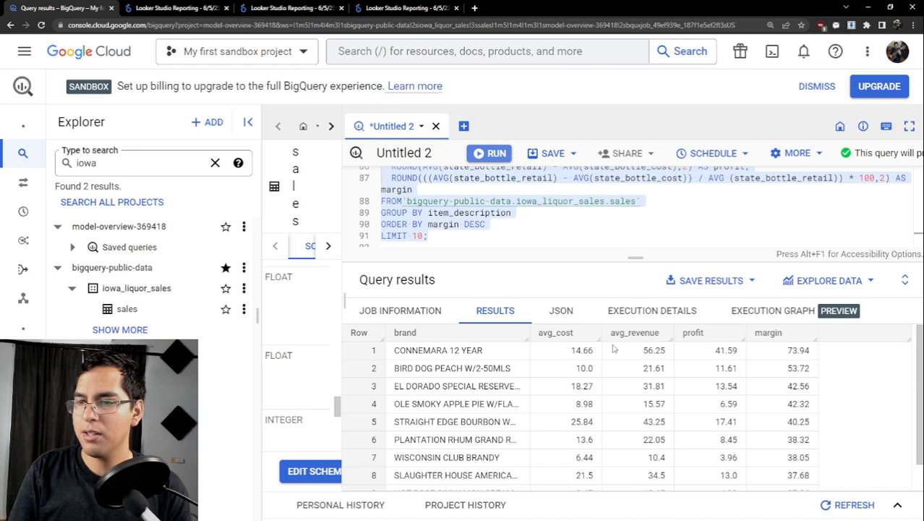
double_click(574, 350)
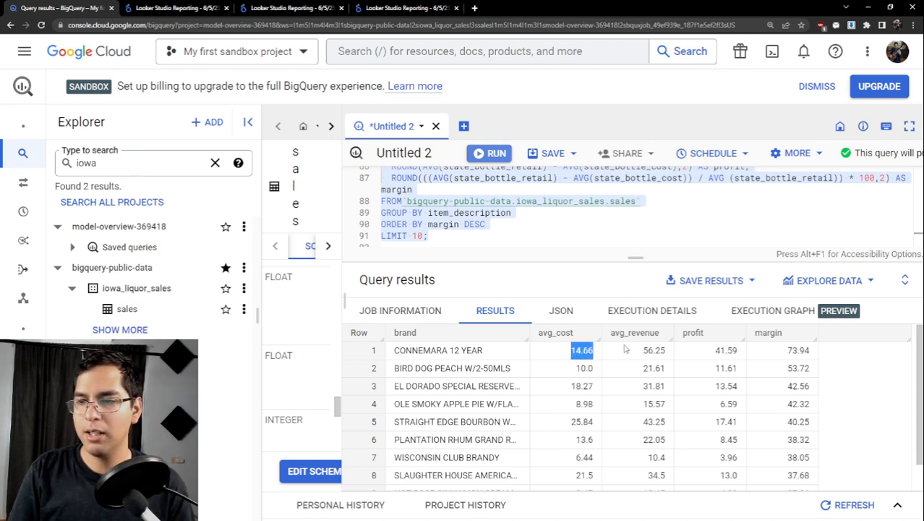
click(644, 350)
drag(641, 351, 665, 351)
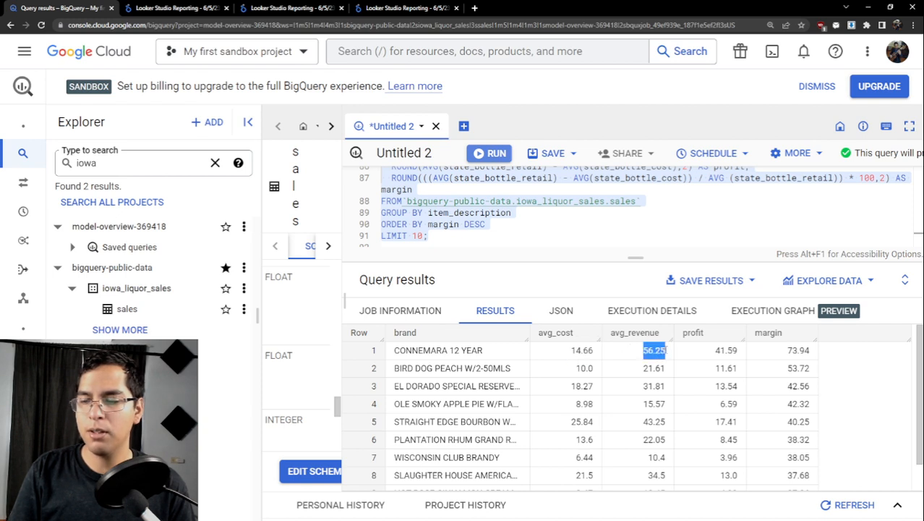
click(668, 351)
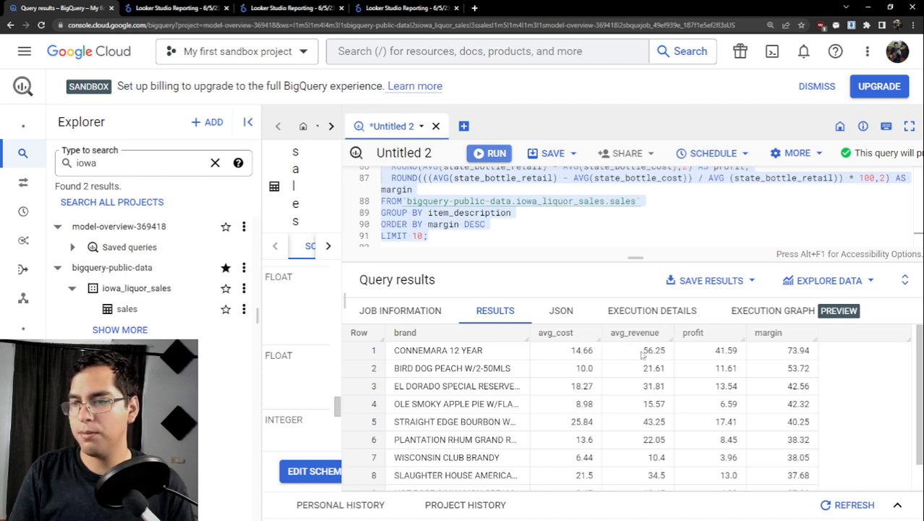
drag(644, 350, 665, 350)
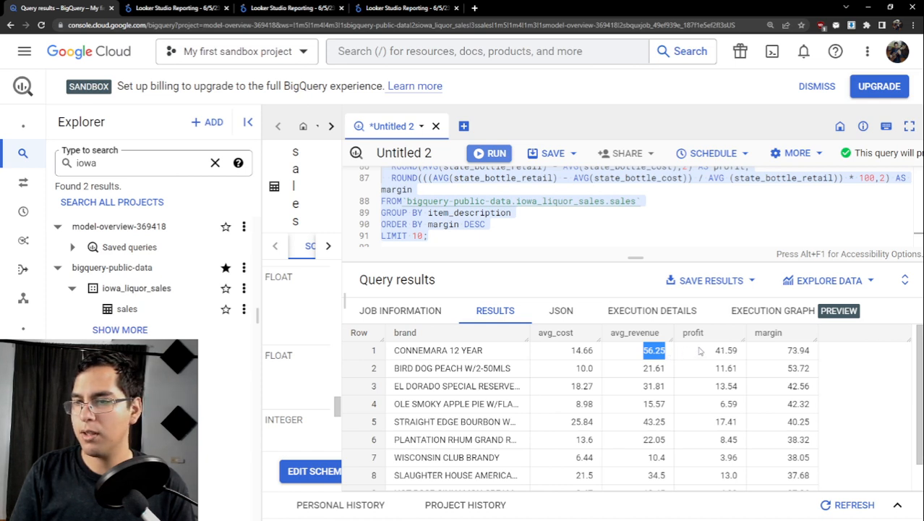
drag(714, 350, 746, 357)
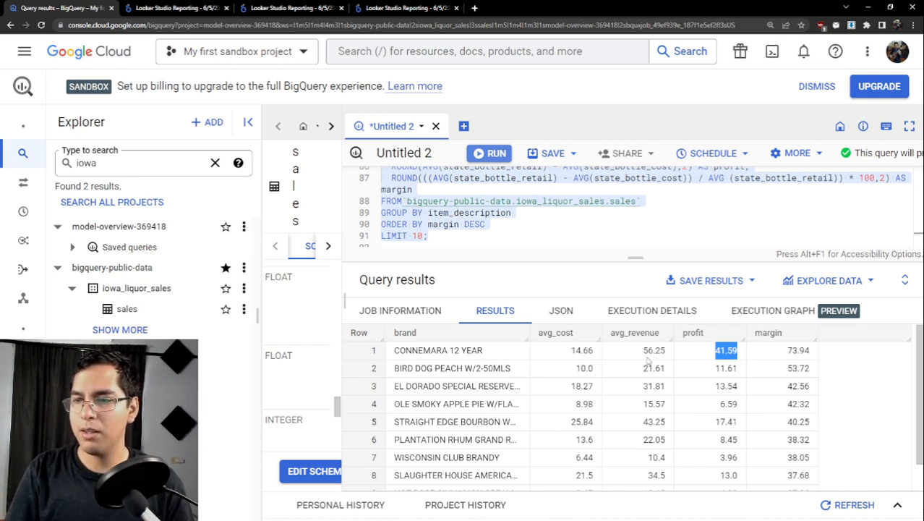
drag(642, 351, 671, 353)
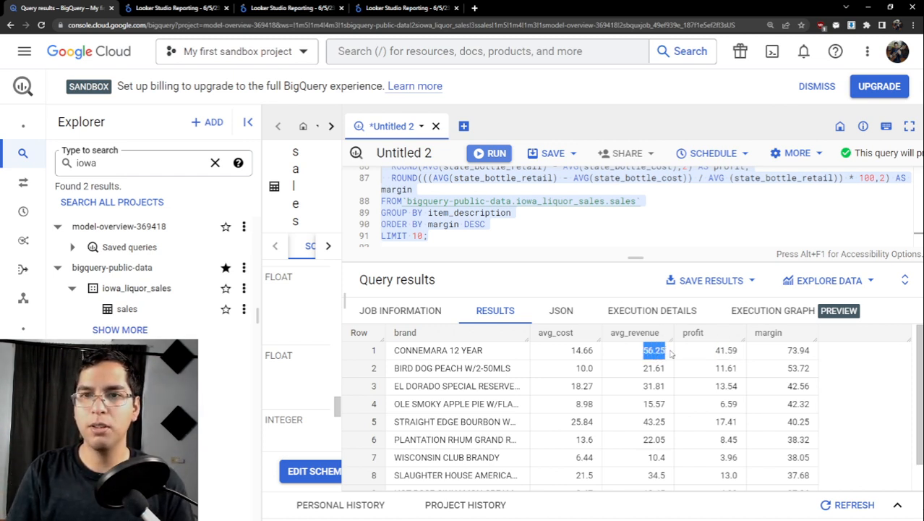
click(669, 354)
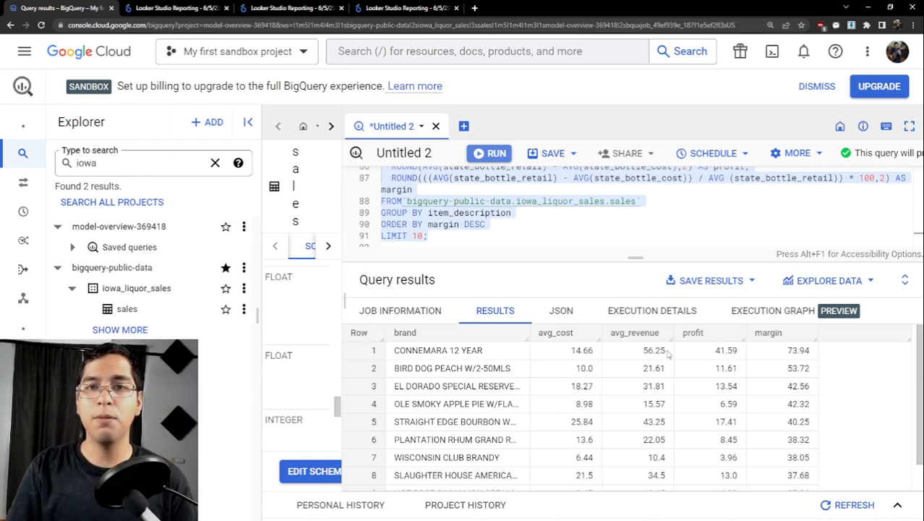
drag(642, 350, 669, 352)
click(671, 352)
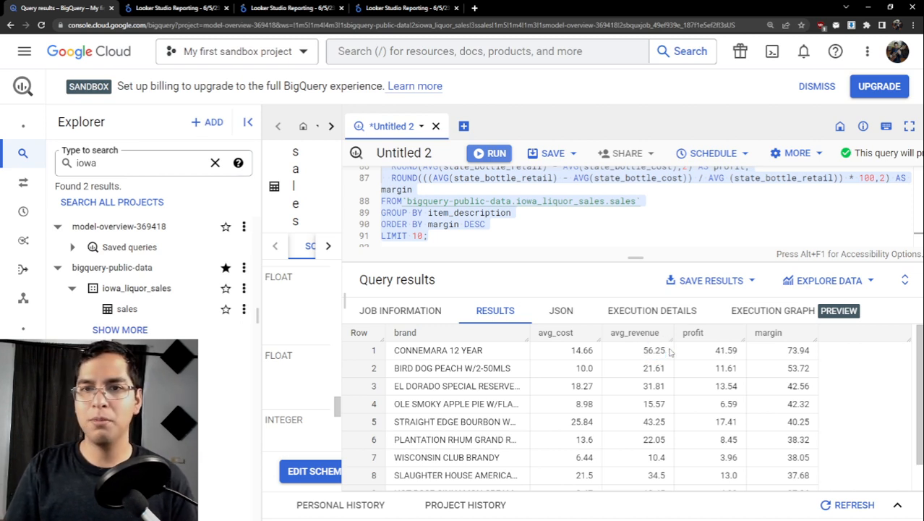
drag(640, 352, 671, 354)
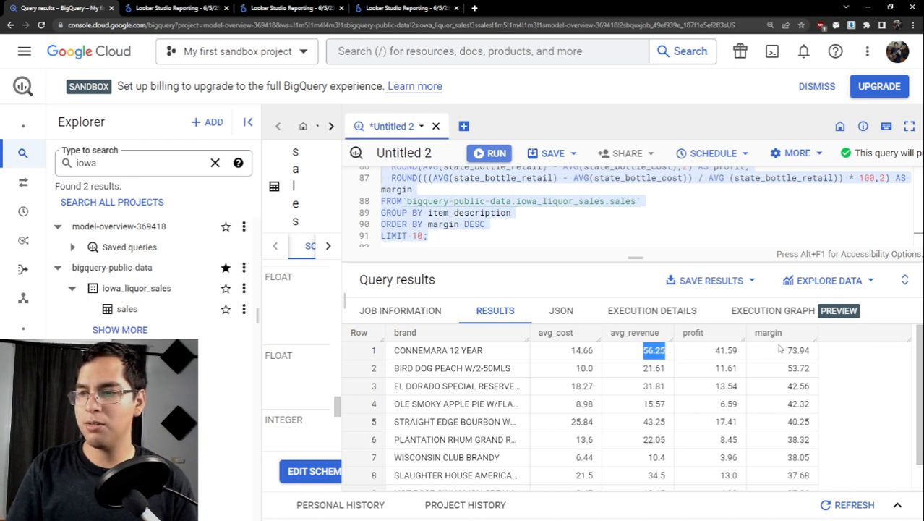
drag(784, 351, 814, 355)
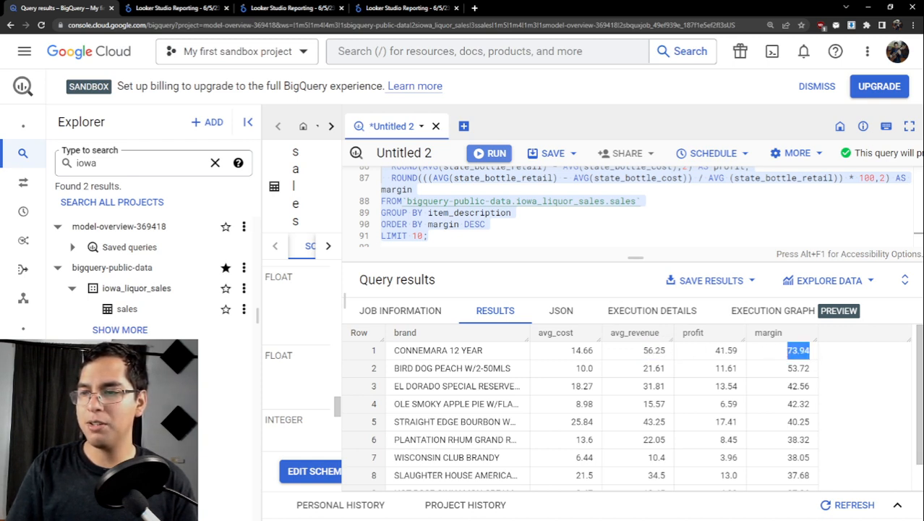
drag(710, 354, 755, 354)
click(775, 352)
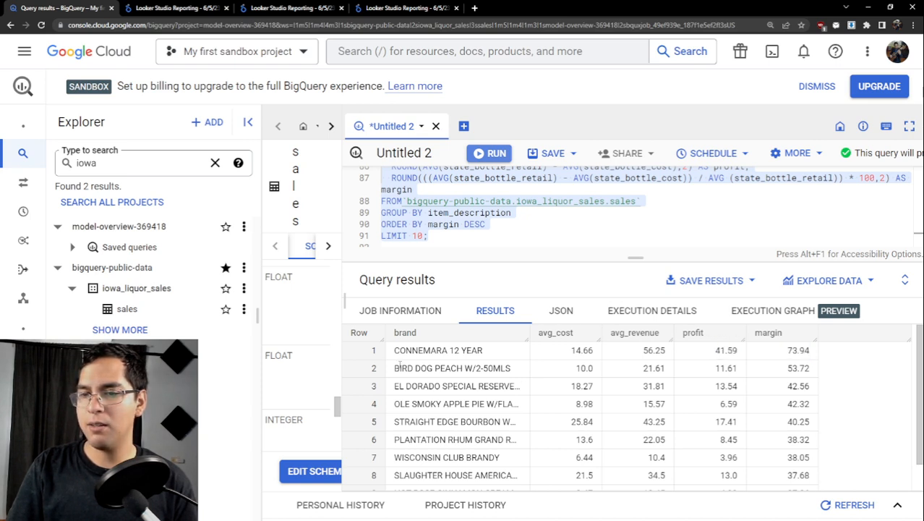
- Examine the cost, revenue and profit of the BIRD DOG PEACH W/2-50MLS row and the remaining brands in the results
drag(394, 371, 521, 370)
click(557, 368)
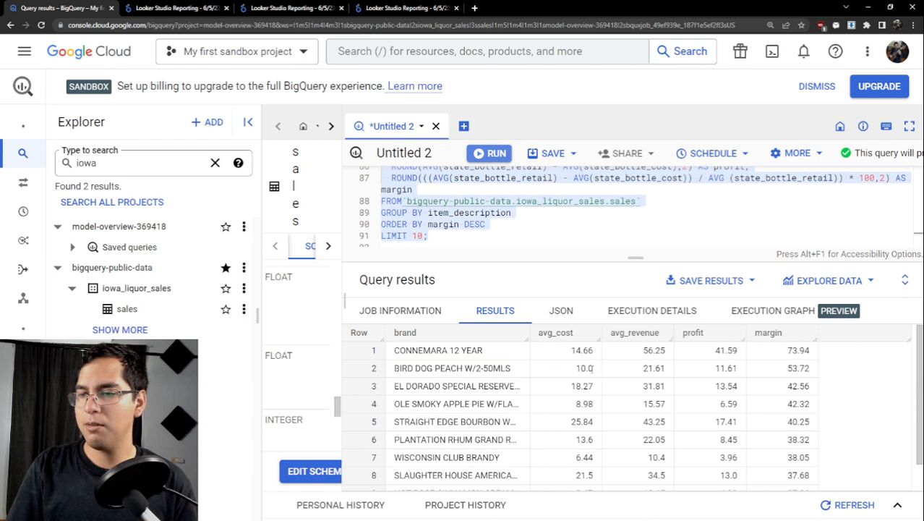
drag(576, 370, 670, 372)
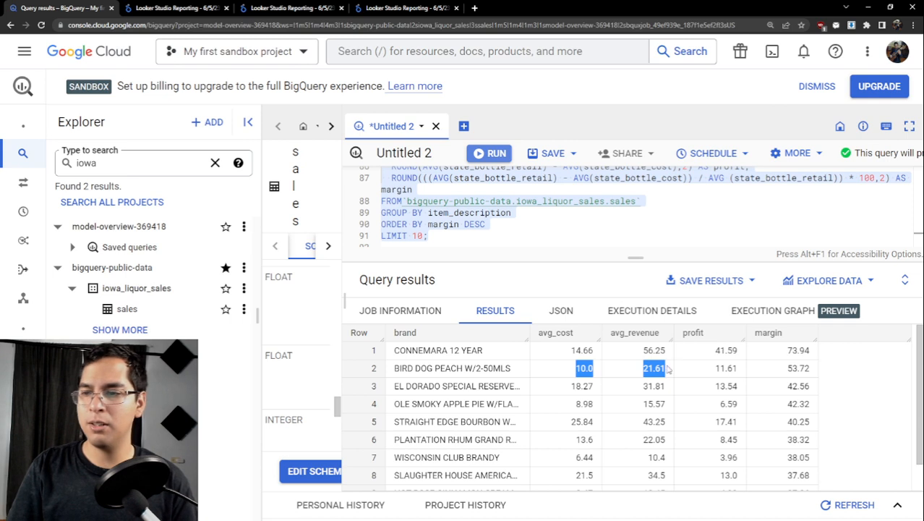
click(660, 368)
drag(661, 368, 629, 371)
click(668, 368)
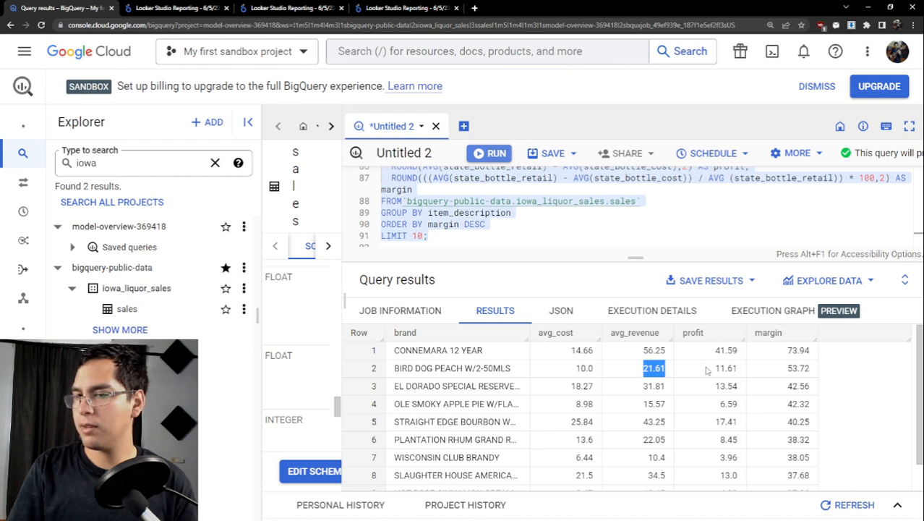
drag(712, 371, 737, 369)
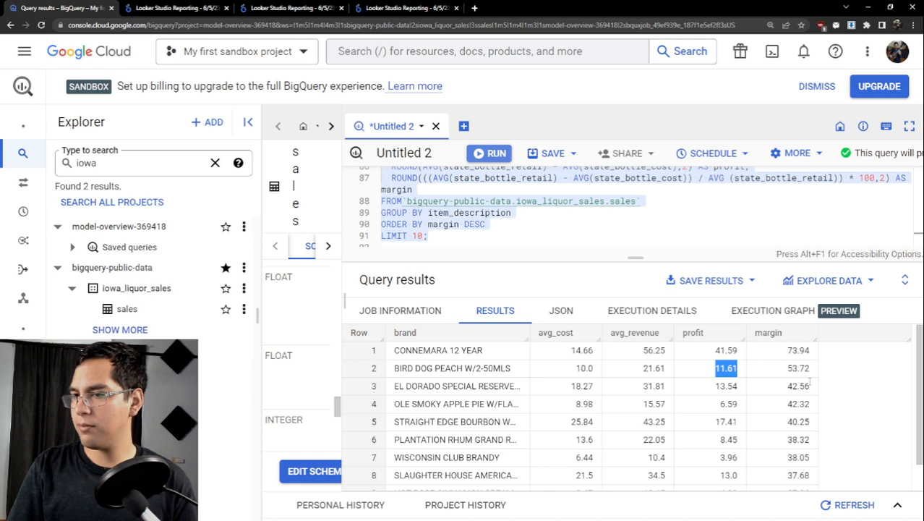
scroll(810, 384, down, 2)
scroll(551, 215, up, 1)
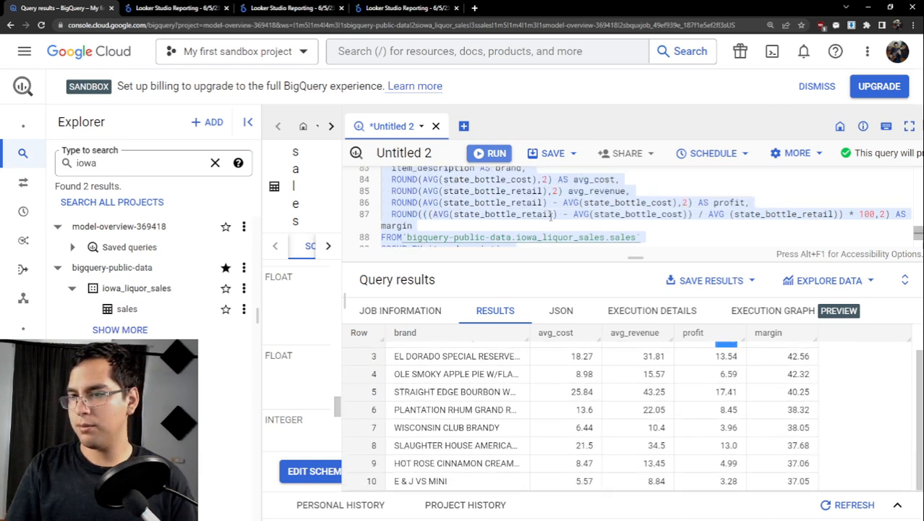
scroll(558, 218, down, 1)
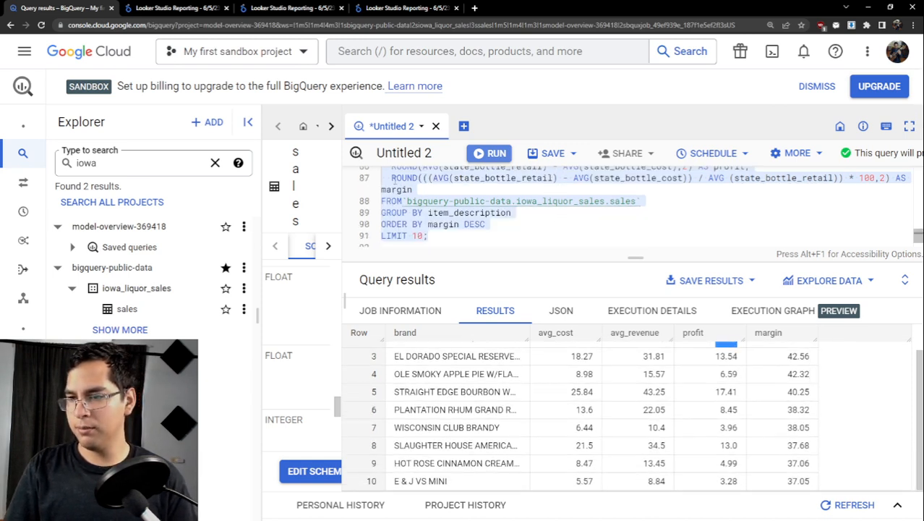
click(391, 177)
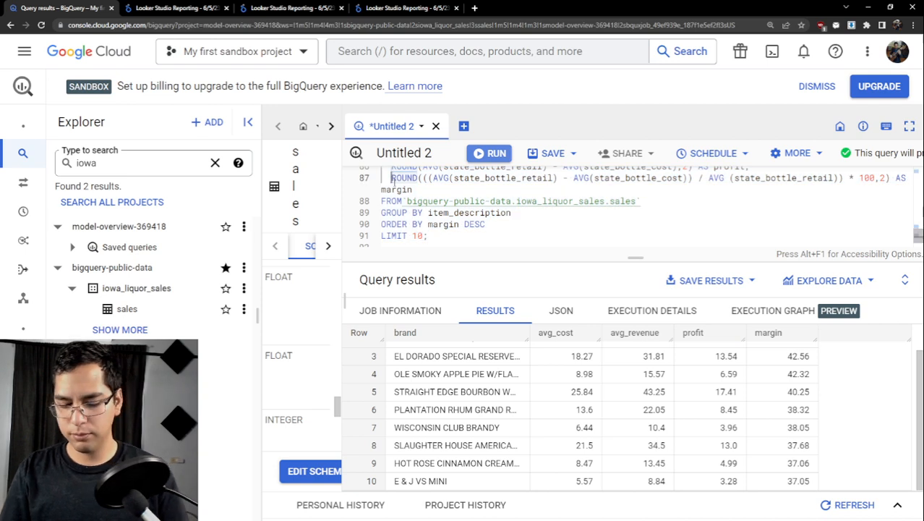
text(C)
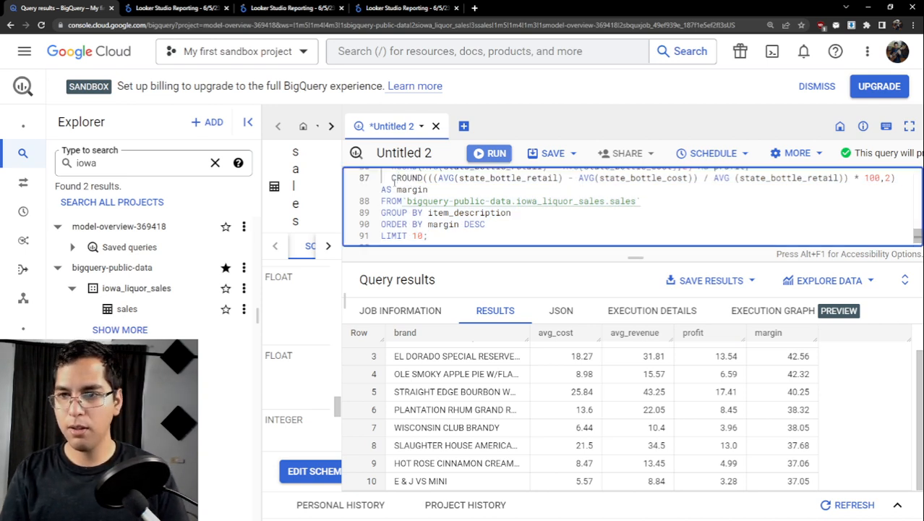
key(BackSpace)
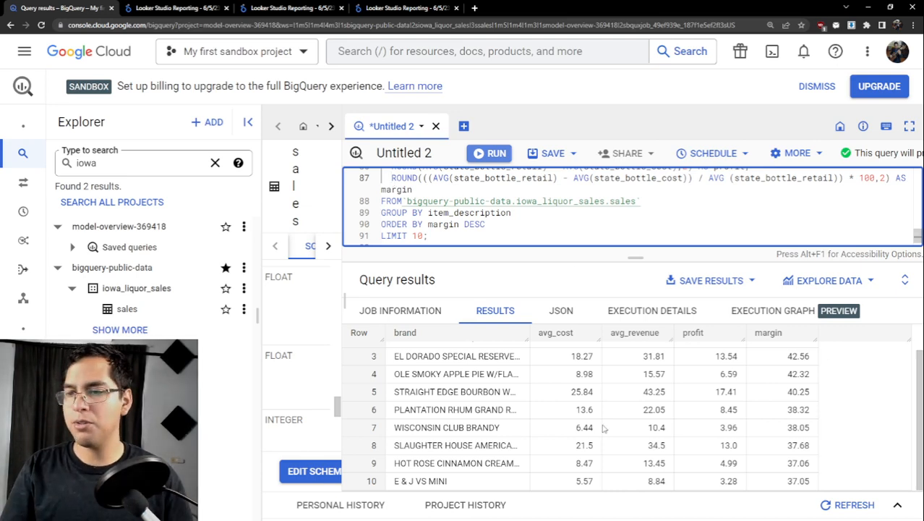
- Compare the average cost, average revenue and margin of the top-ranked CONNEMARA 12 YEAR brand in the query results
scroll(608, 409, up, 1)
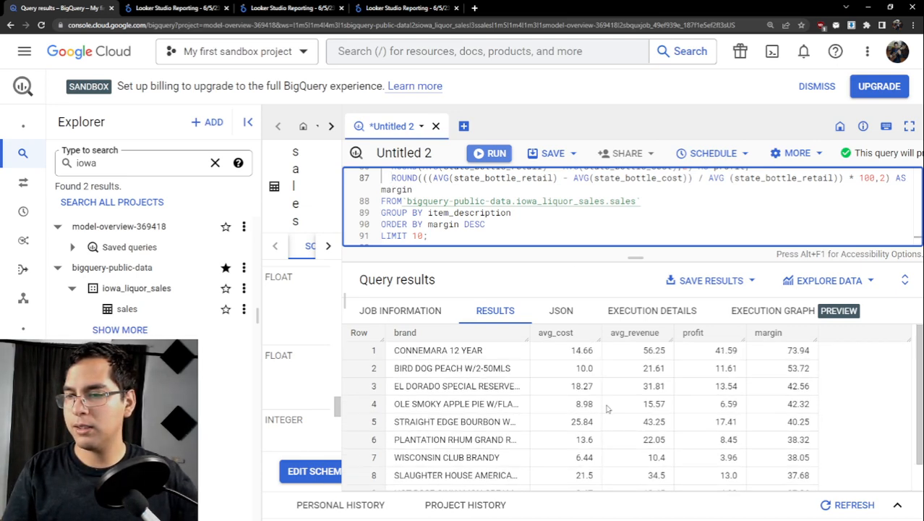
scroll(607, 409, down, 1)
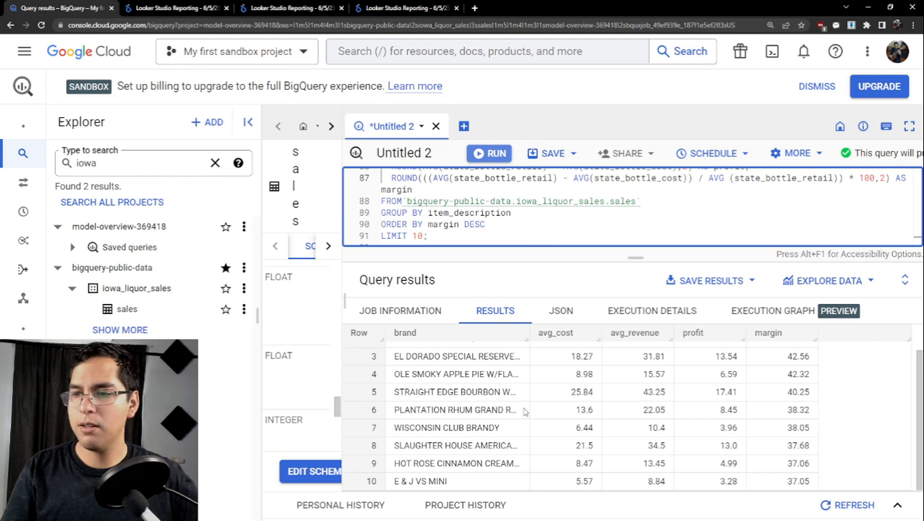
scroll(525, 411, up, 1)
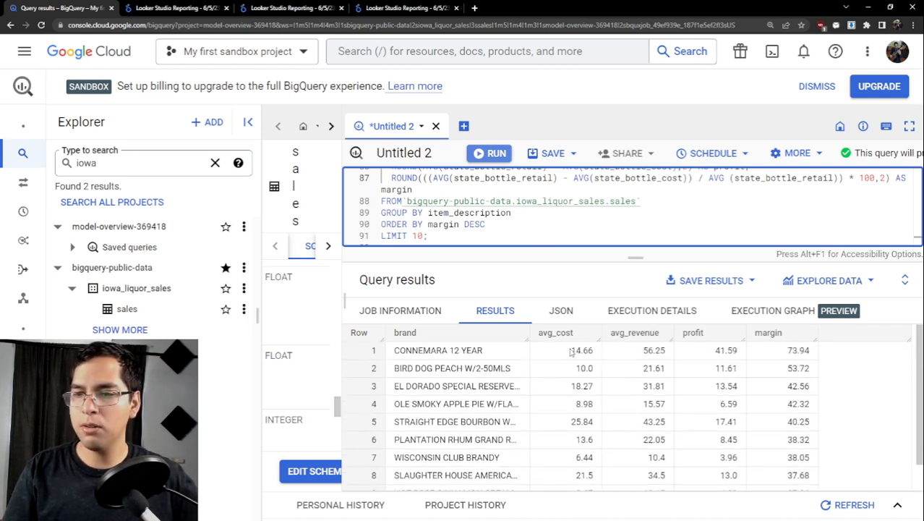
mouse_move(561, 355)
mouse_down()
mouse_move(594, 354)
mouse_move(561, 351)
mouse_up()
click(597, 353)
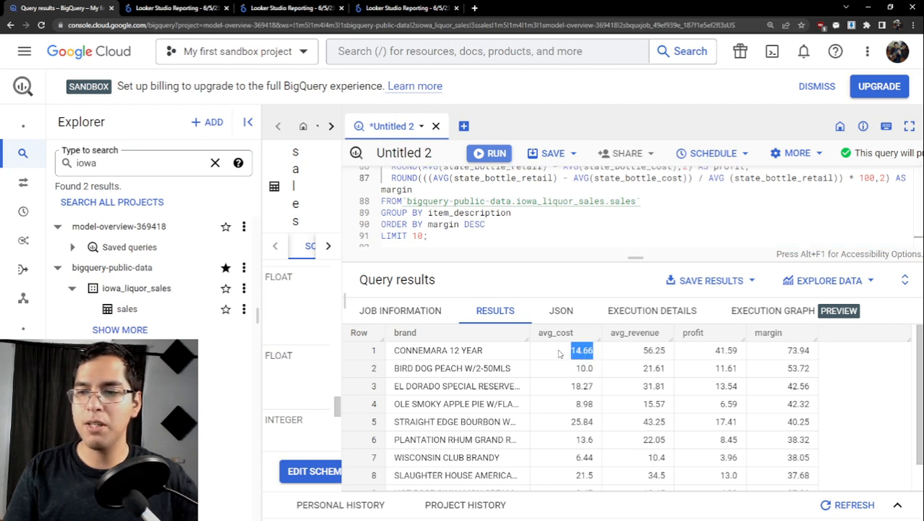
click(562, 352)
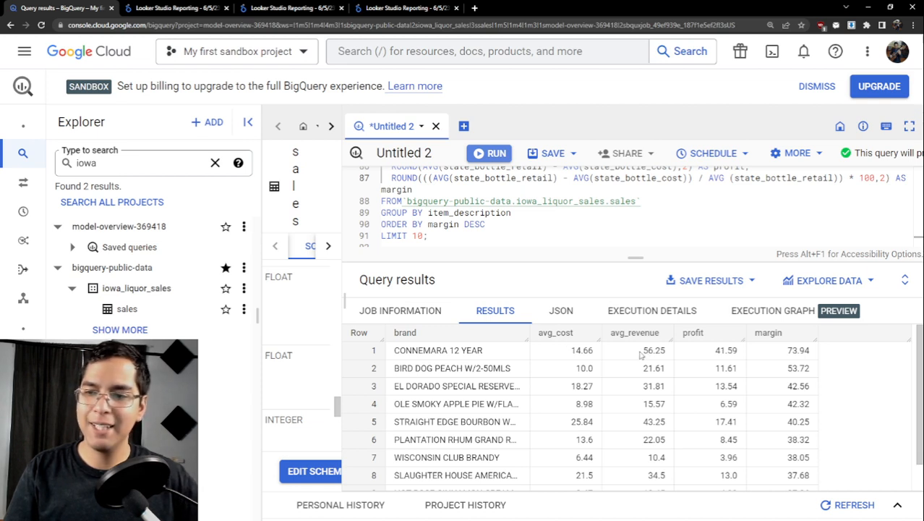
mouse_move(640, 354)
mouse_down()
mouse_move(668, 353)
mouse_move(641, 354)
mouse_up()
click(668, 353)
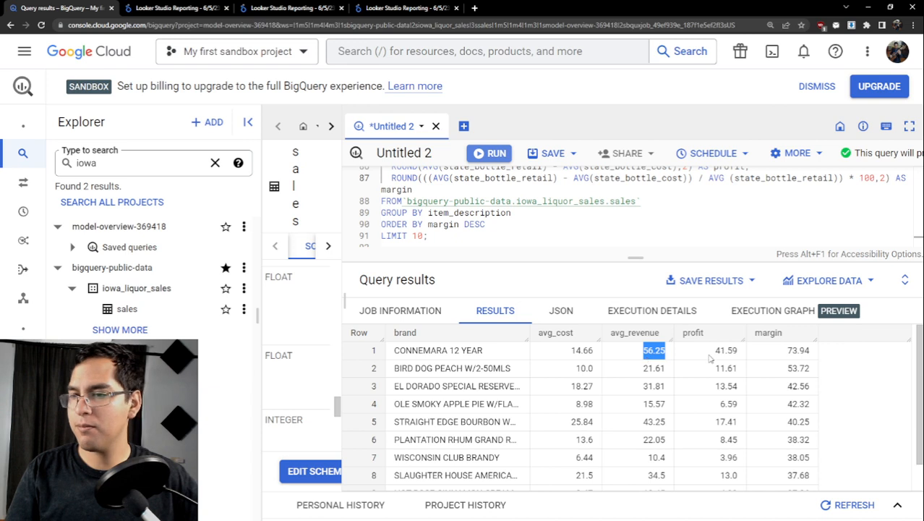
drag(710, 353, 815, 352)
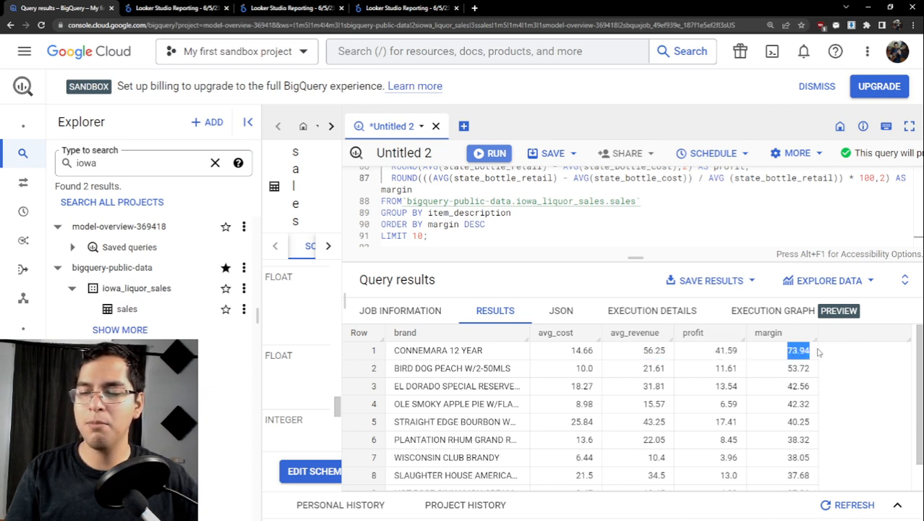
- Examine the average revenue, profit and margin of the WISCONSIN CLUB BRANDY row against the other brands in the results
scroll(773, 373, down, 1)
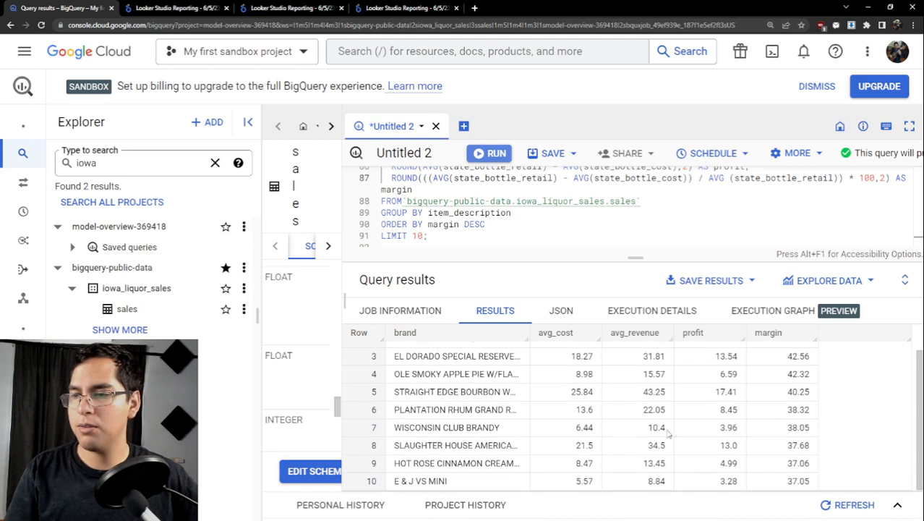
scroll(571, 434, up, 1)
scroll(578, 433, down, 1)
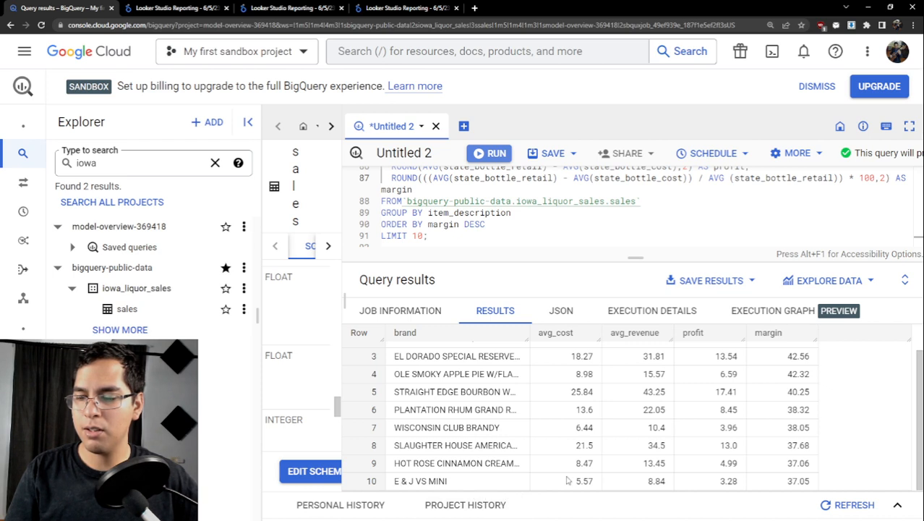
drag(576, 427, 668, 428)
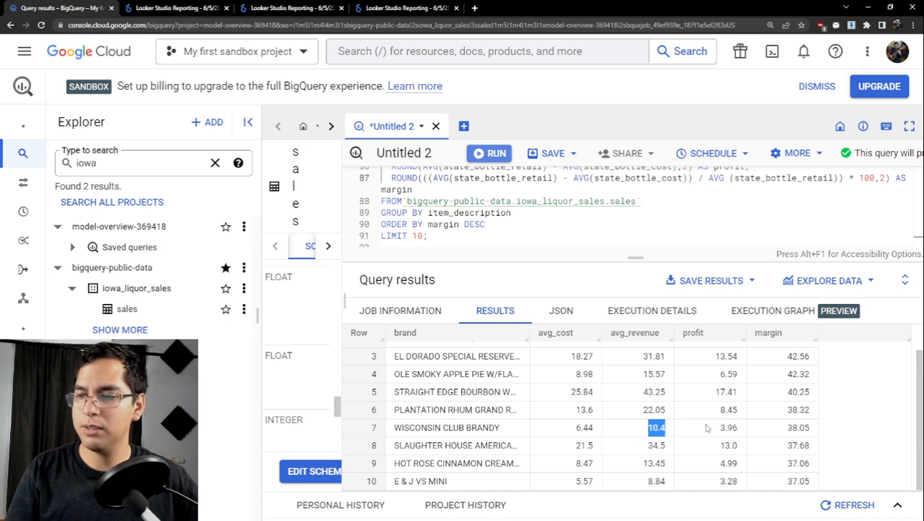
drag(714, 428, 740, 429)
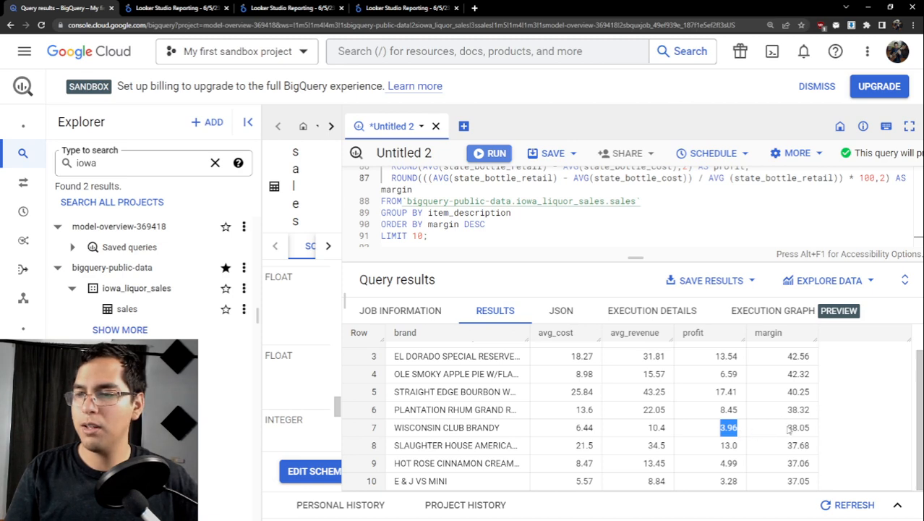
drag(784, 429, 825, 432)
scroll(824, 433, up, 2)
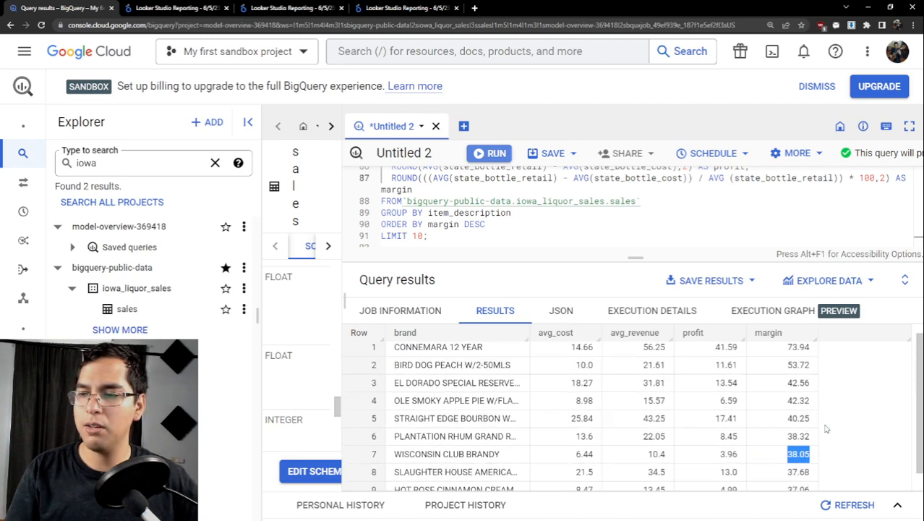
scroll(817, 414, down, 2)
scroll(822, 401, up, 2)
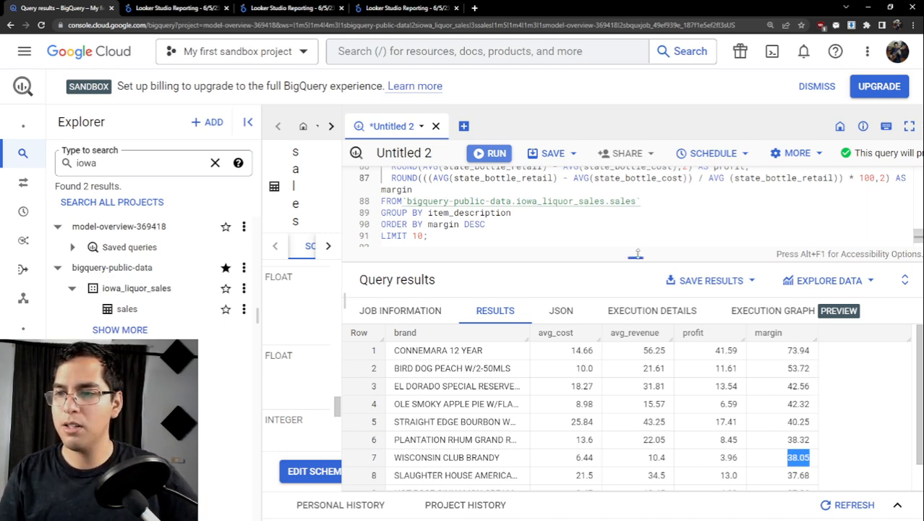
- Enlarge the query editor to review the queries back to Question 1, and widen the sales table schema pane beside it
drag(636, 258, 636, 345)
scroll(517, 260, up, 5)
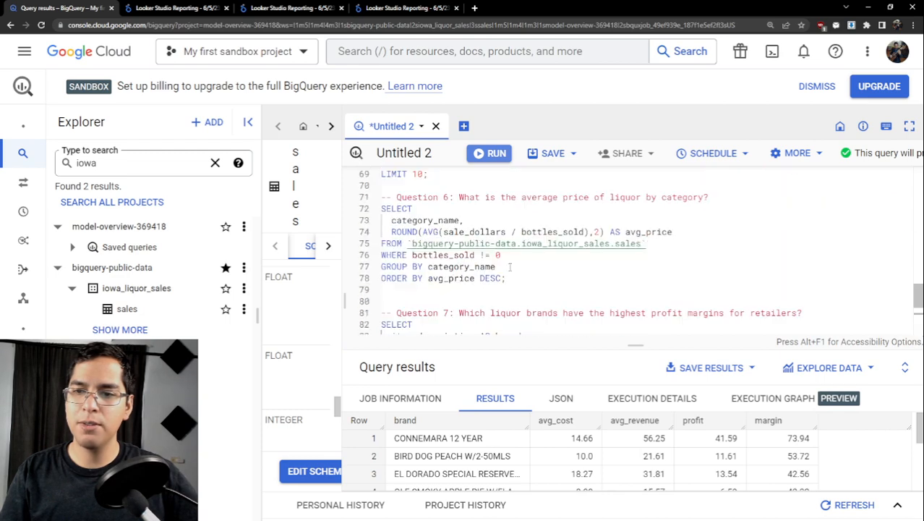
scroll(517, 260, up, 12)
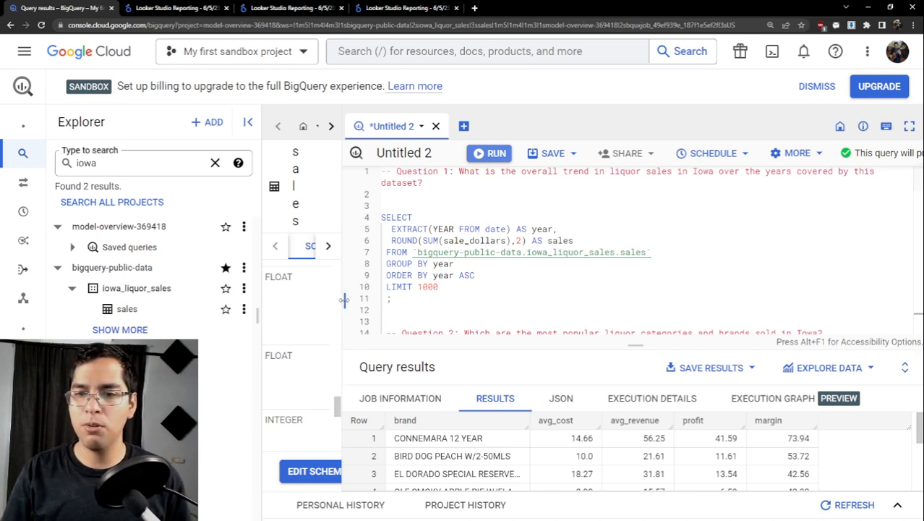
drag(344, 299, 587, 298)
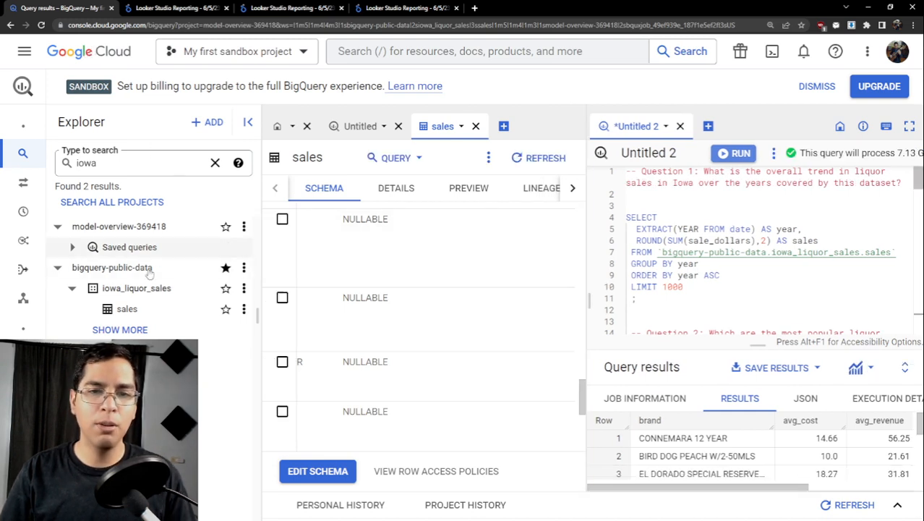